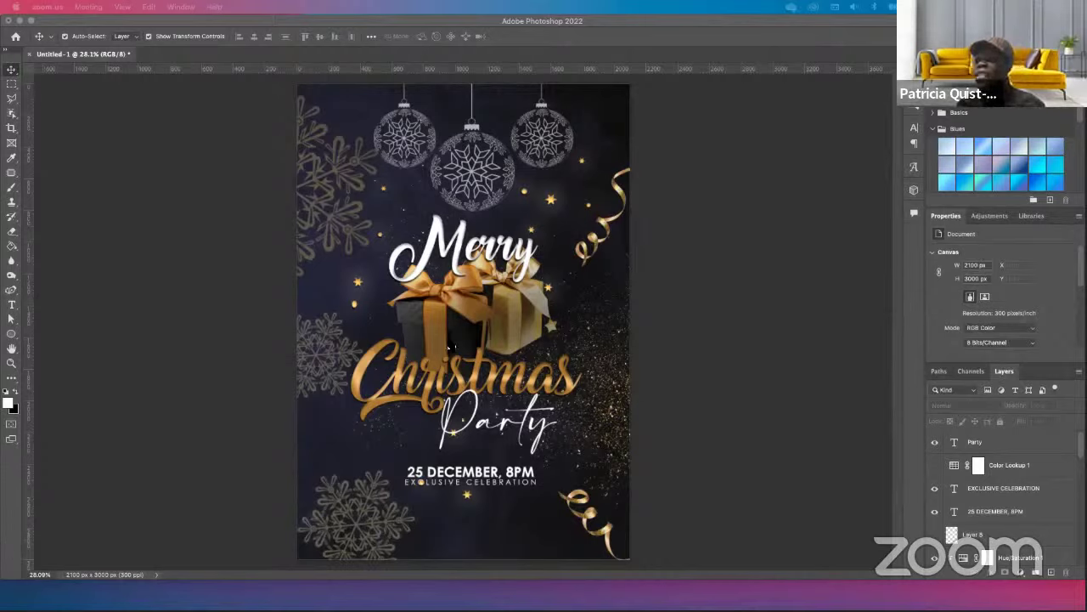
Create a new document from the recent custom 7 x 10 in preset at 300 ppi and fit it in view.
left_click(90, 28)
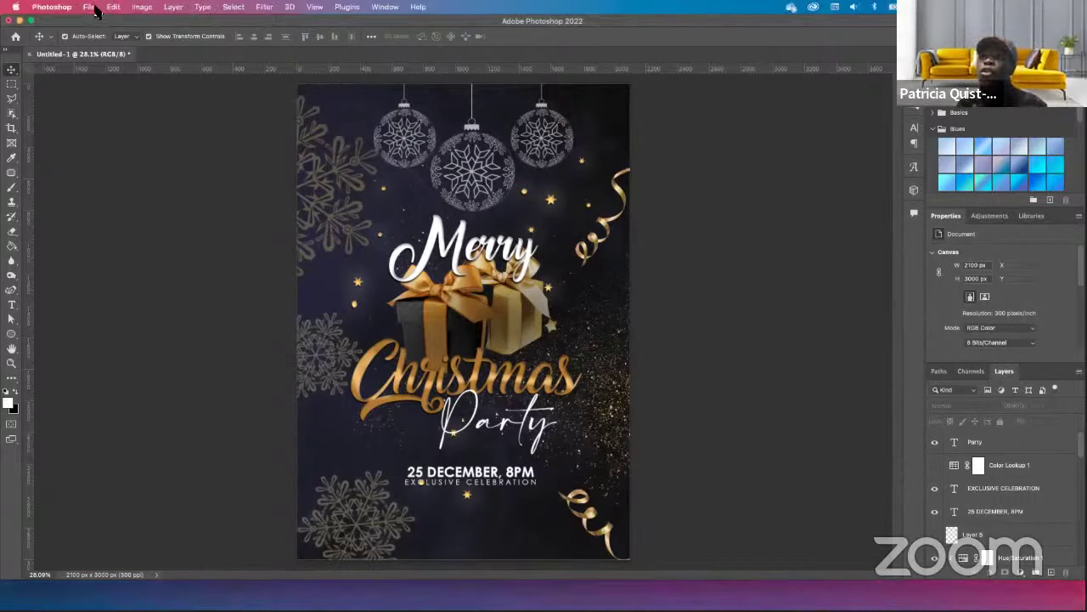
left_click(89, 7)
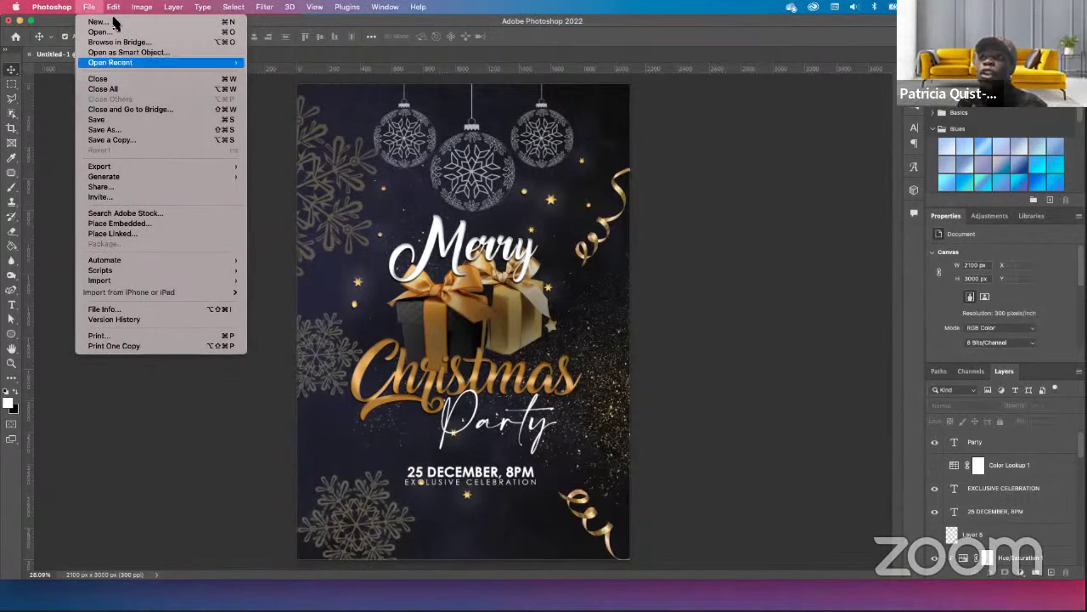
left_click(98, 23)
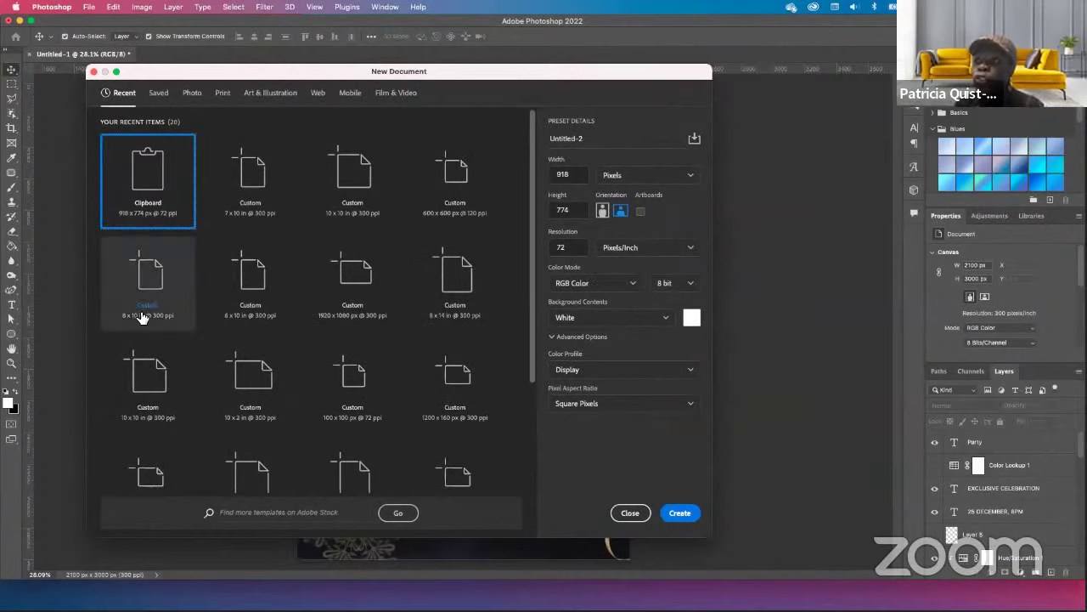
double_click(255, 185)
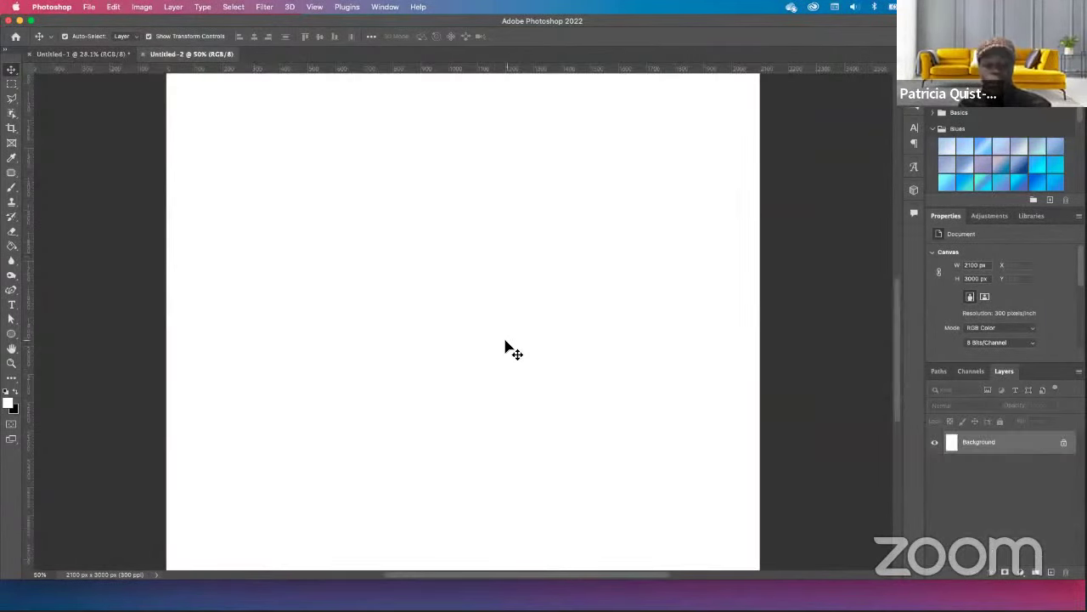
key("super+0")
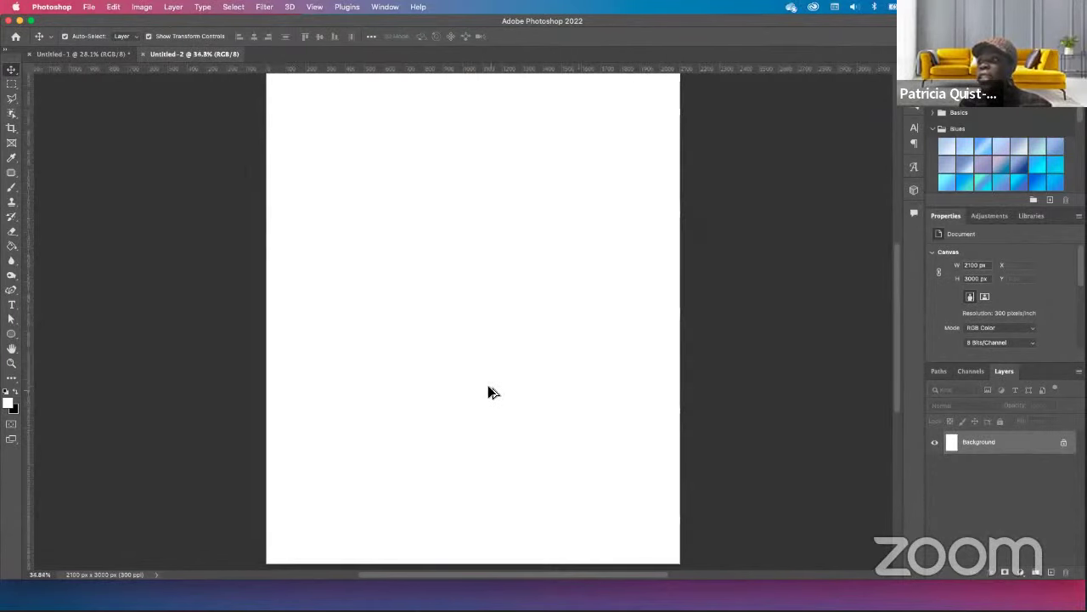
scroll(493, 323, "down", 3)
scroll(489, 318, "up", 2)
scroll(488, 318, "down", 1)
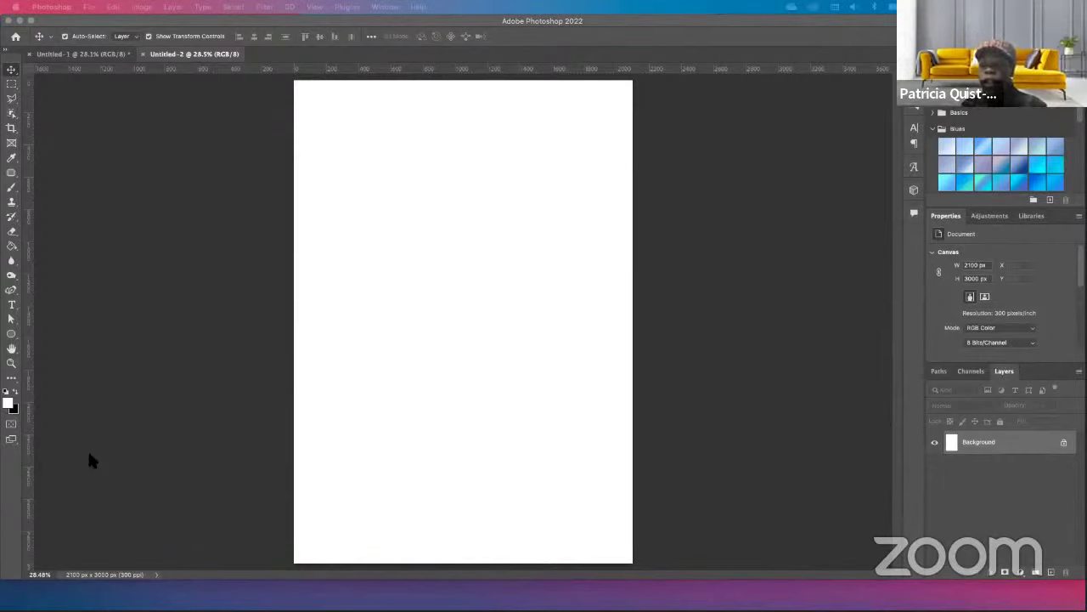
Place the dark smoky texture image into the blank document and rotate it -90°.
left_click_drag(92, 459, 424, 295)
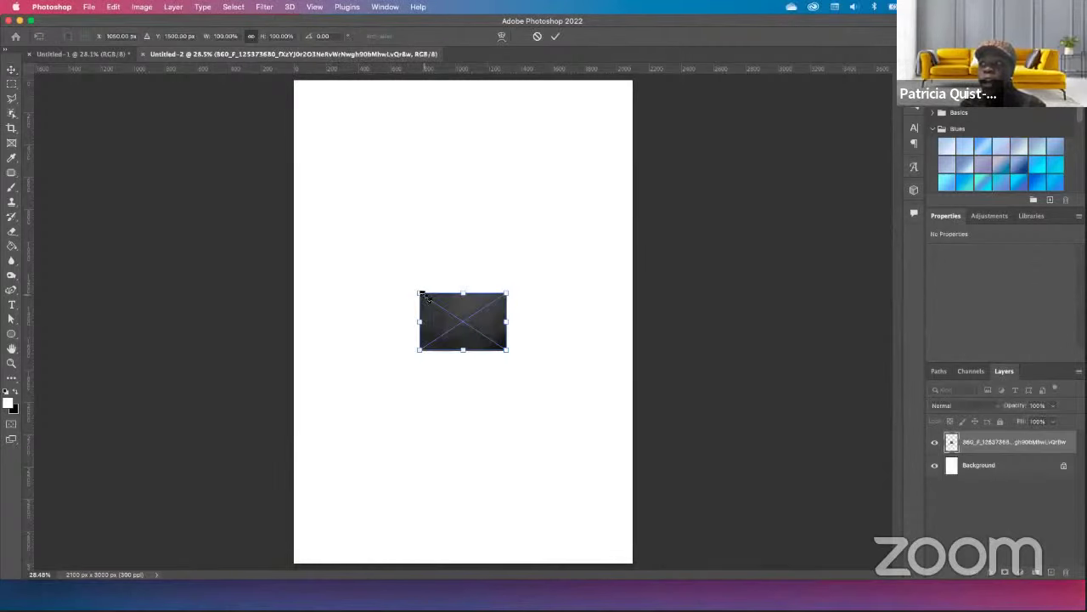
left_click_drag(517, 365, 522, 246)
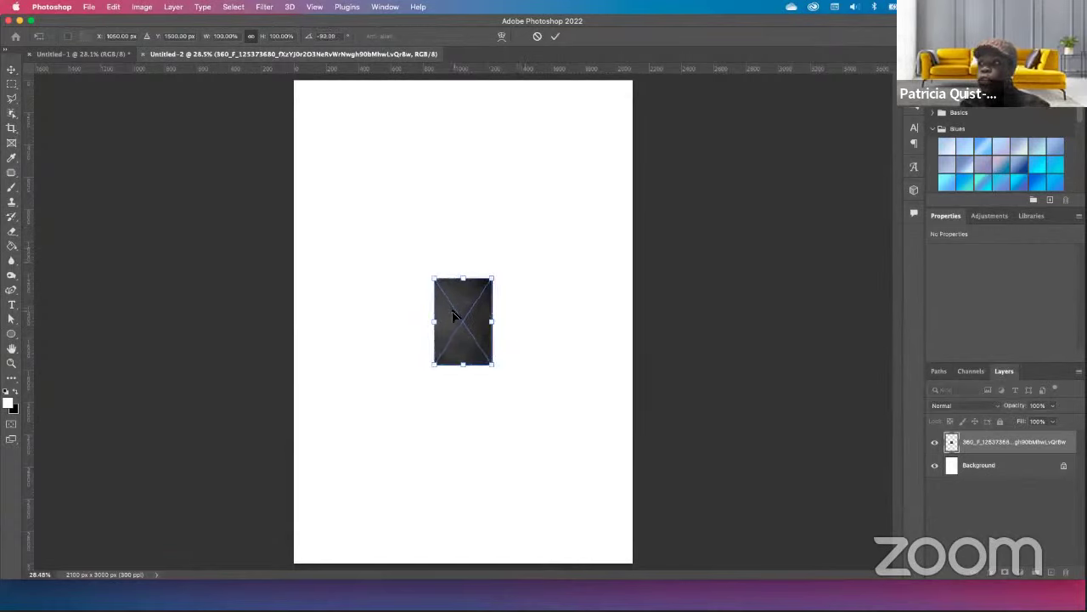
double_click(461, 295)
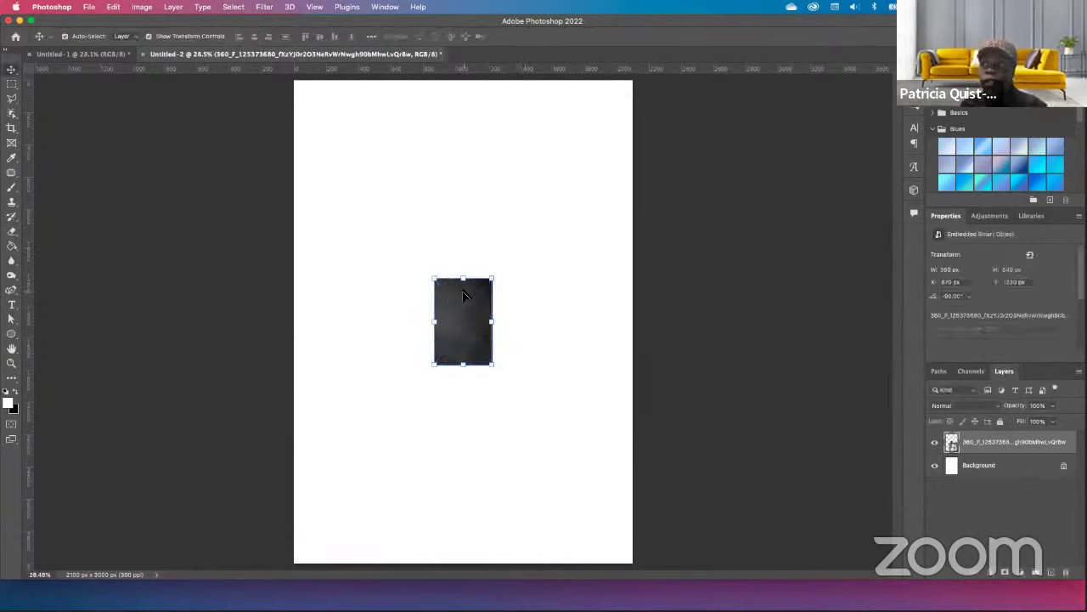
Align the texture with the canvas's upper-left corner, scale it to about 586%, and shift it vertically to cover the whole canvas.
left_click_drag(463, 296, 328, 122)
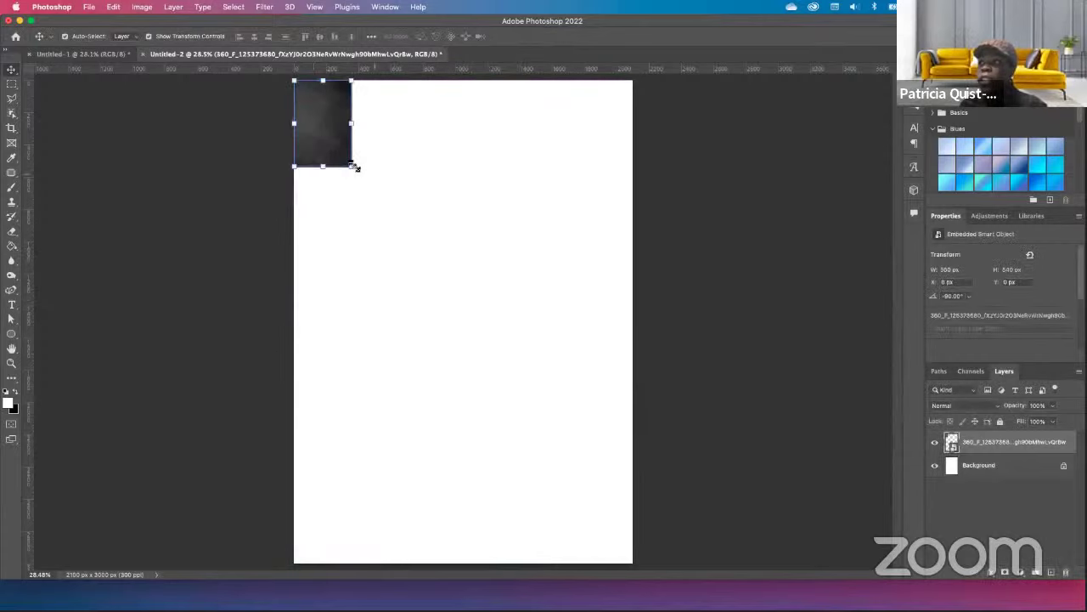
left_click(352, 167)
left_click_drag(352, 167, 679, 526)
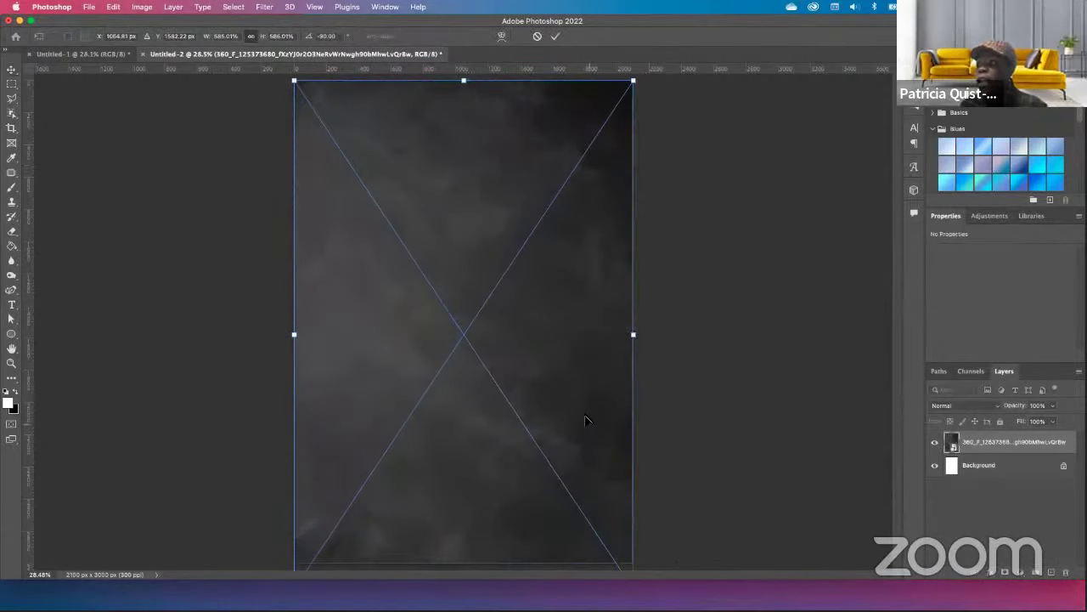
left_click_drag(586, 416, 592, 403)
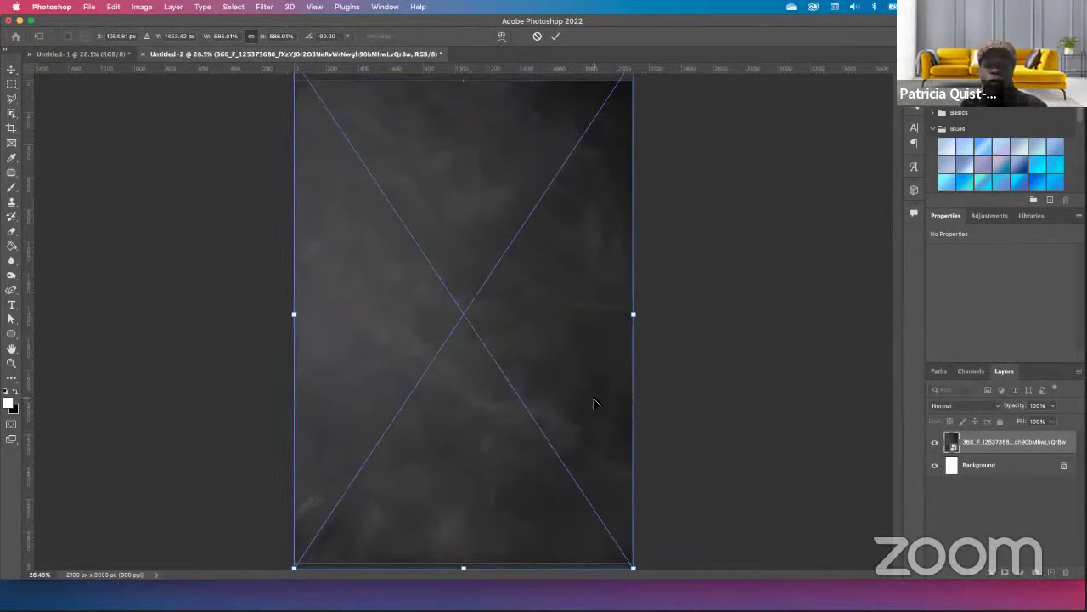
double_click(593, 402)
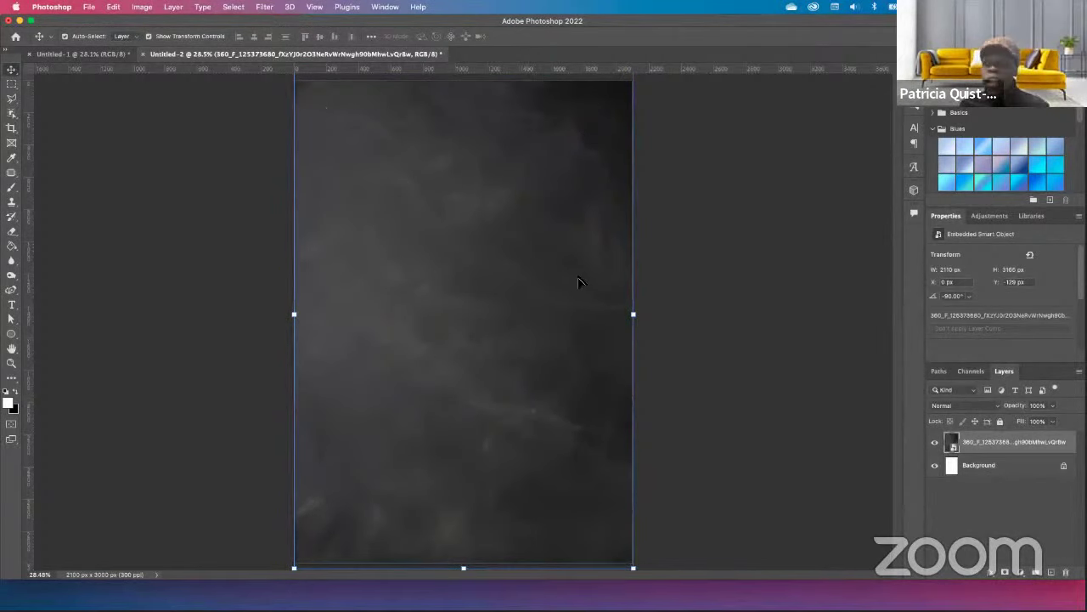
Add a Solid Color fill layer above the texture image.
scroll(464, 366, "down", 1)
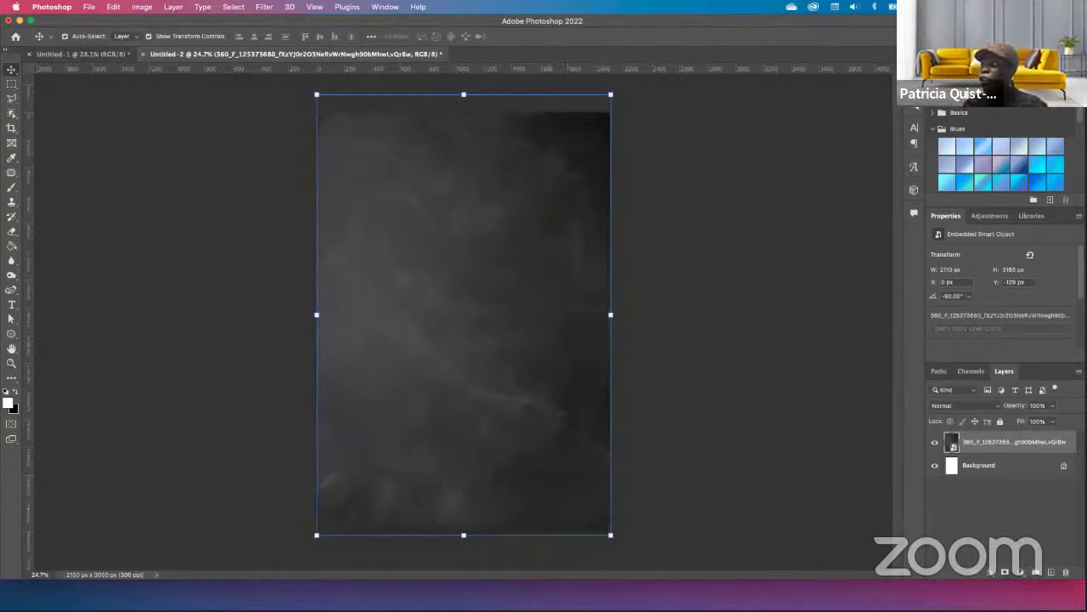
left_click(31, 21)
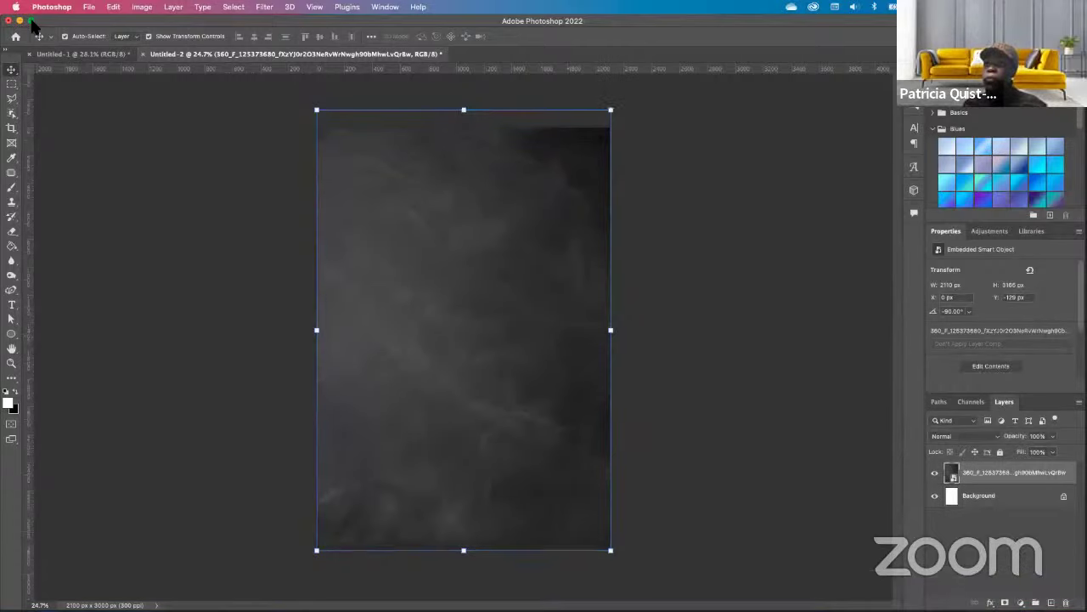
left_click(1021, 603)
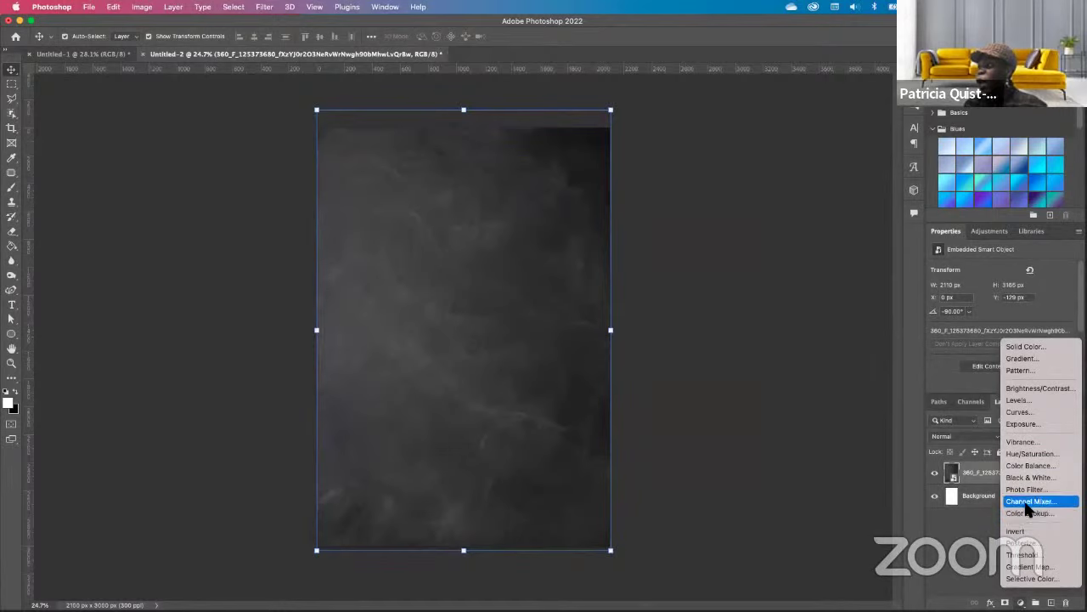
left_click(1025, 348)
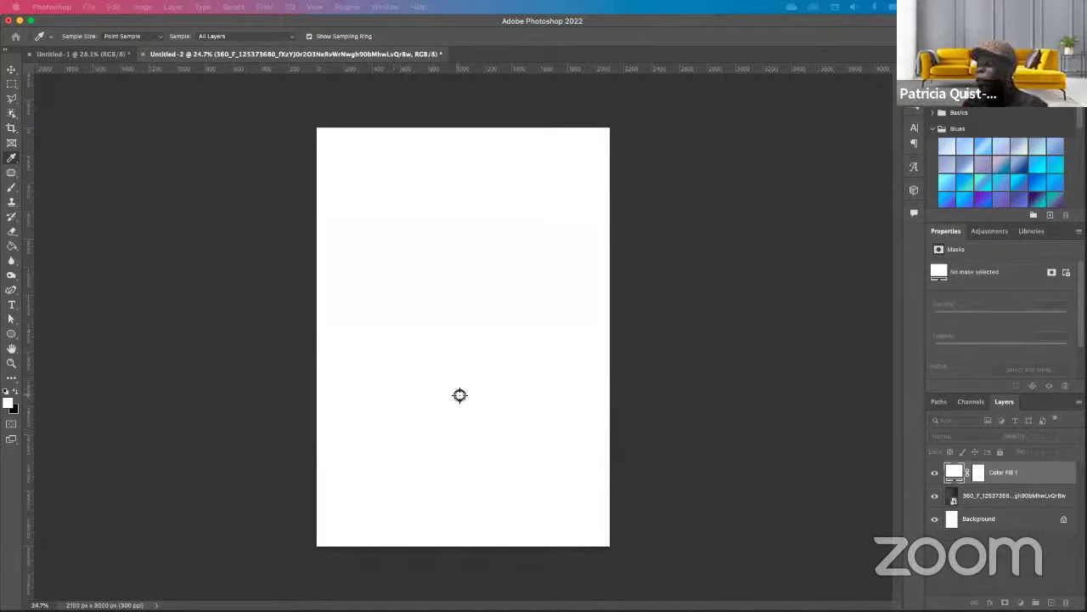
scroll(374, 405, "up", 5)
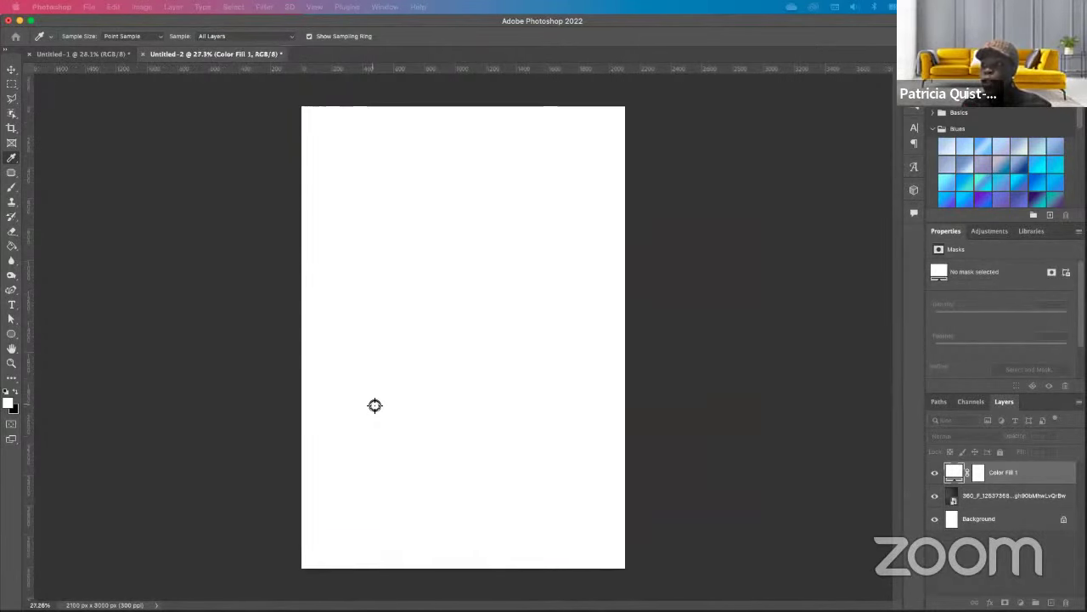
scroll(375, 406, "up", 1)
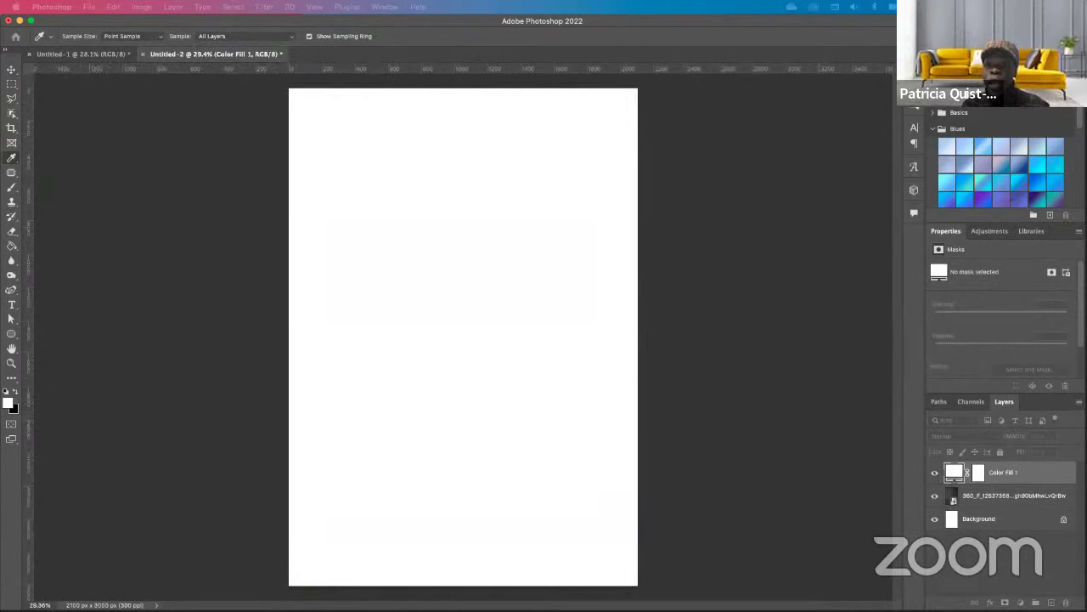
left_click_drag(0, 265, 641, 140)
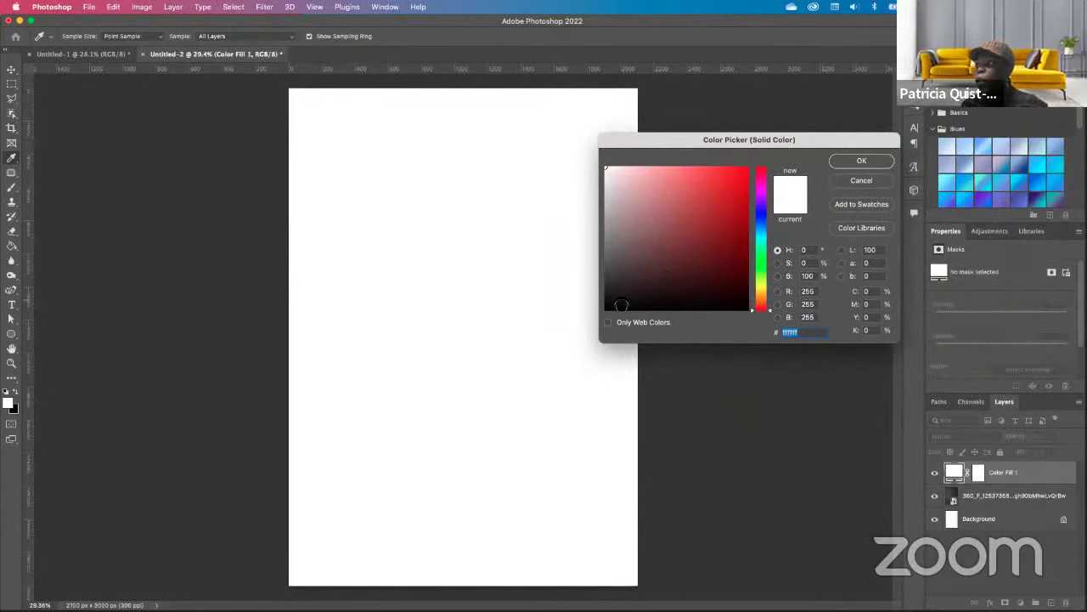
Set the solid fill's colour to a dark navy blue, #061328.
mouse_move(621, 305)
left_mouse_down()
mouse_move(611, 290)
mouse_move(613, 300)
left_mouse_up()
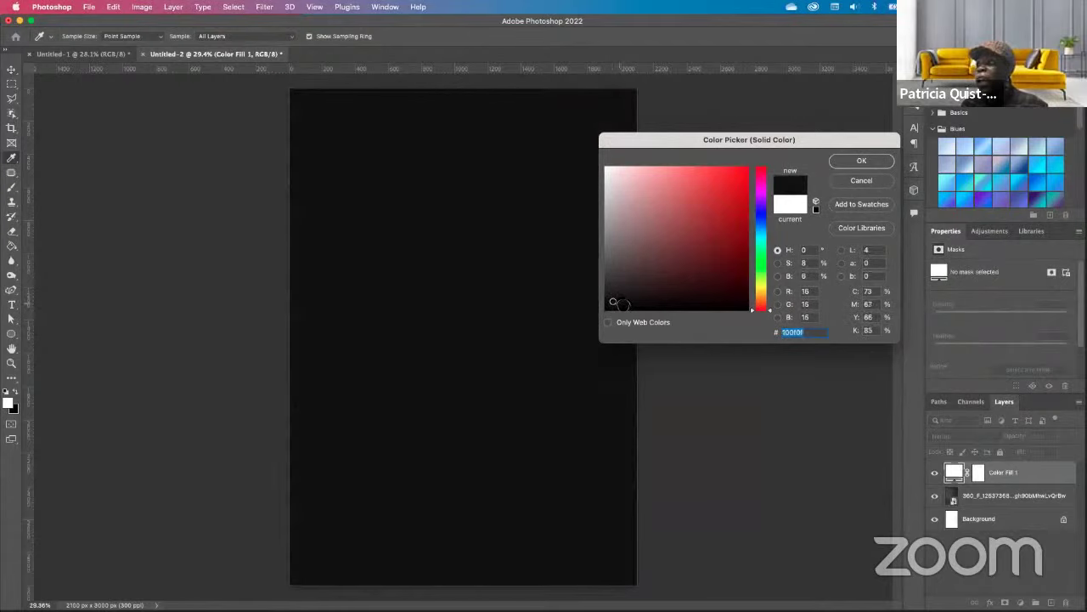
left_click(764, 228)
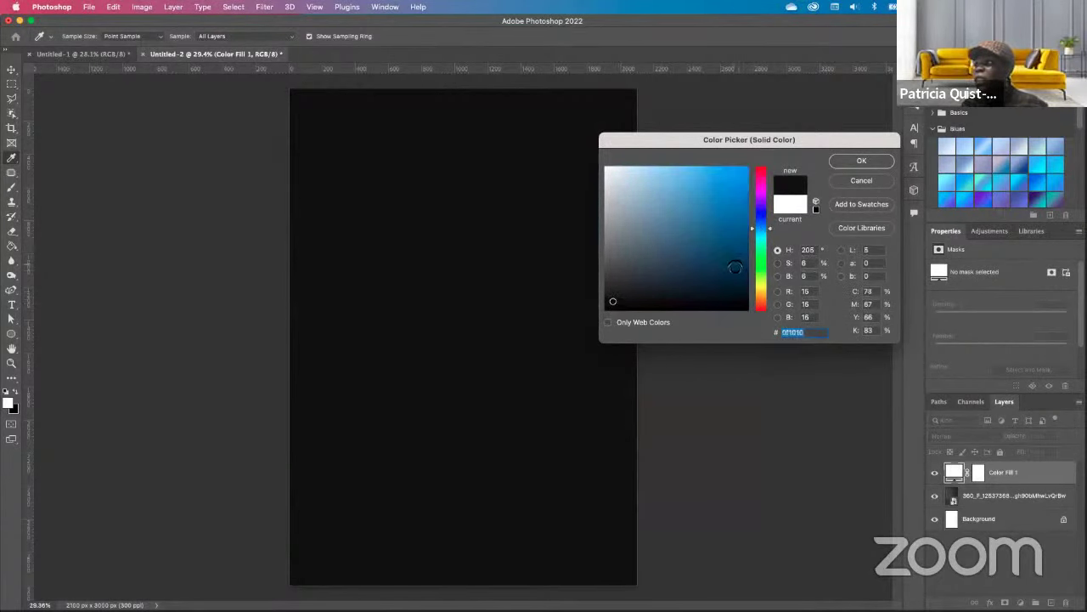
left_click(735, 267)
left_click(764, 216)
left_click(730, 251)
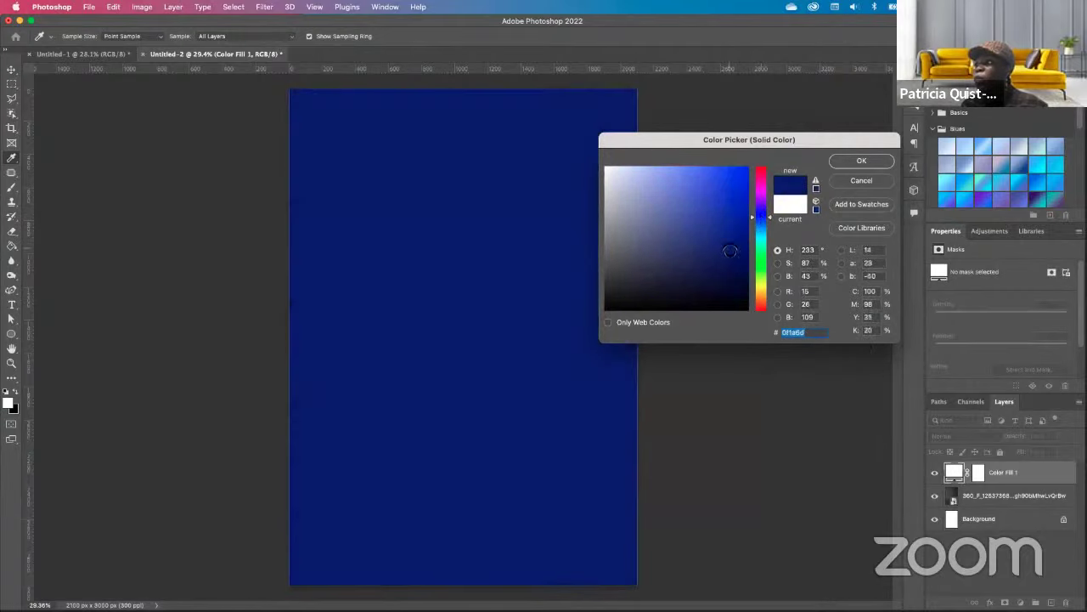
left_click_drag(762, 226, 758, 220)
left_click(767, 215)
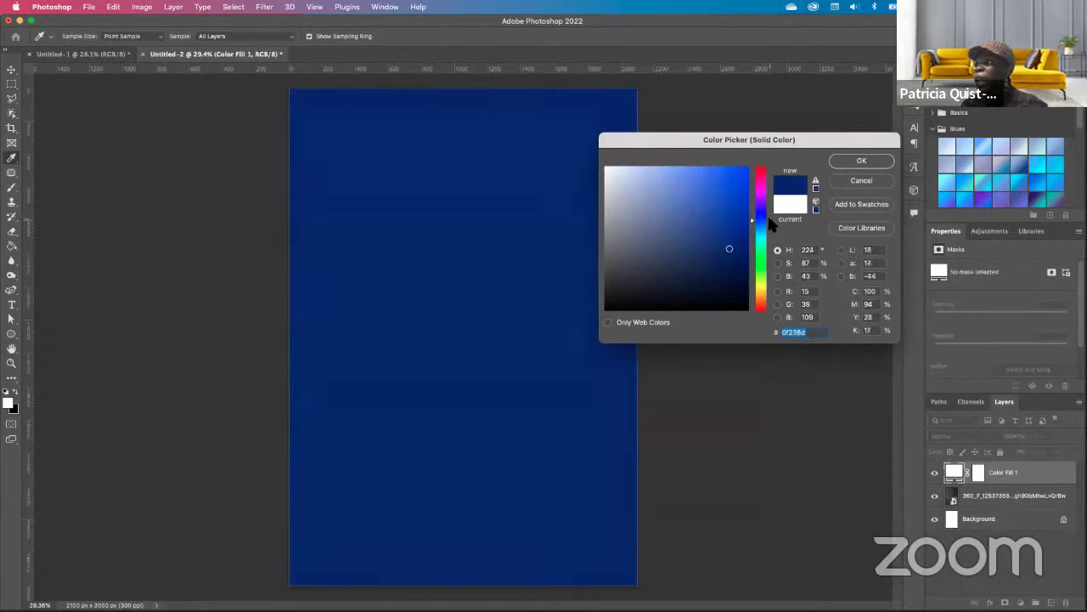
left_click(700, 233)
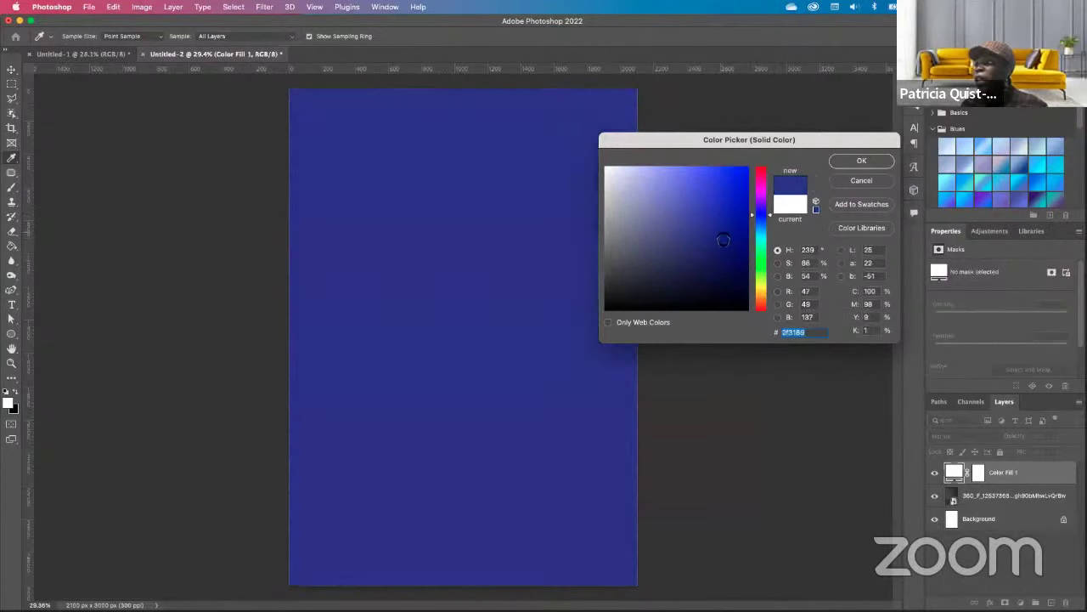
left_click(768, 216)
left_click(765, 222)
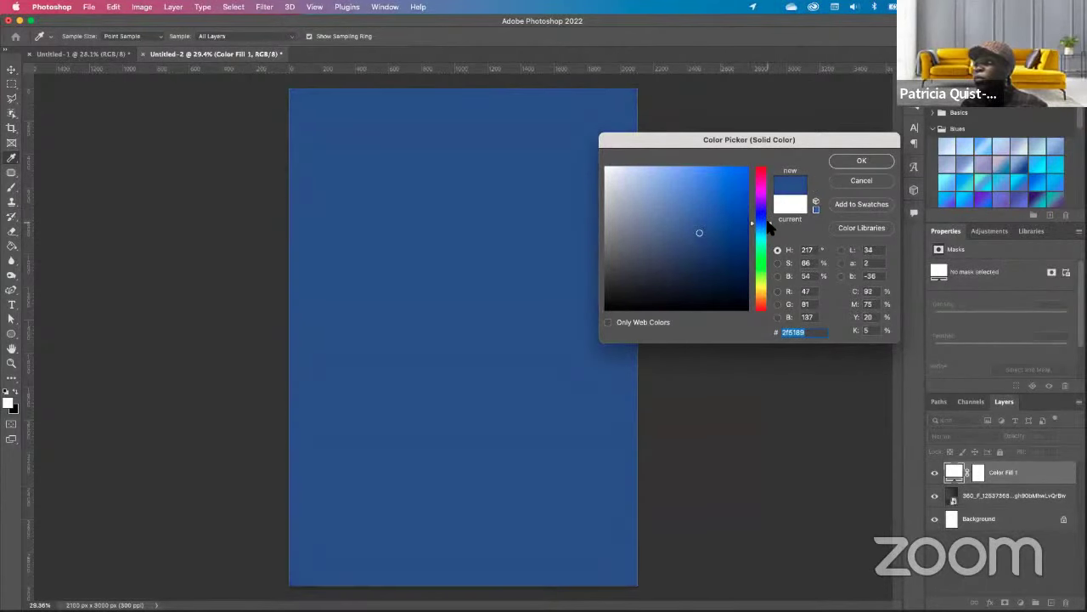
left_click(728, 277)
left_click(725, 287)
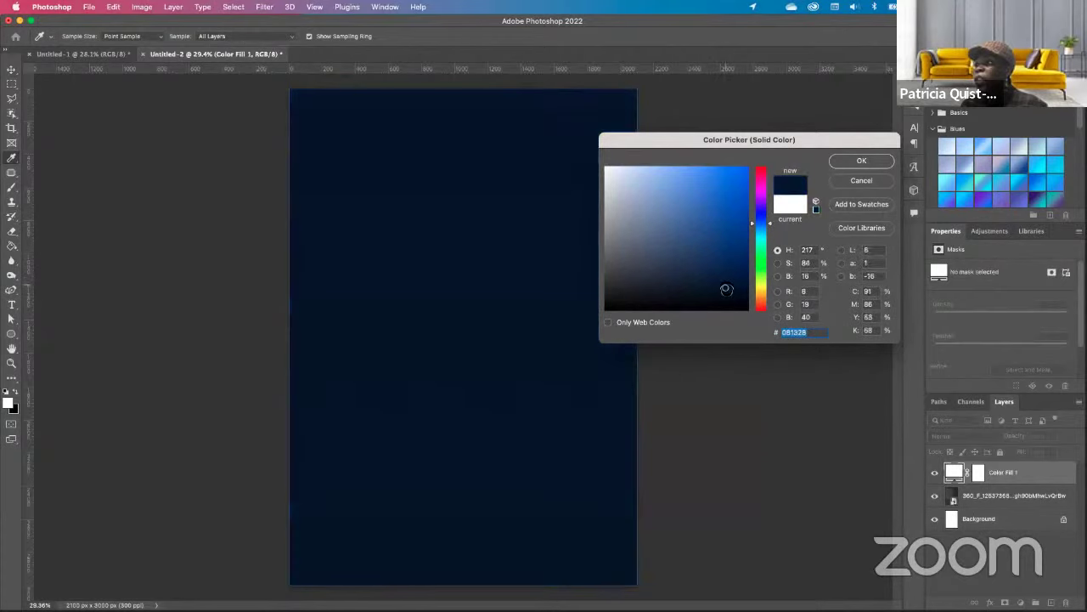
left_click(865, 161)
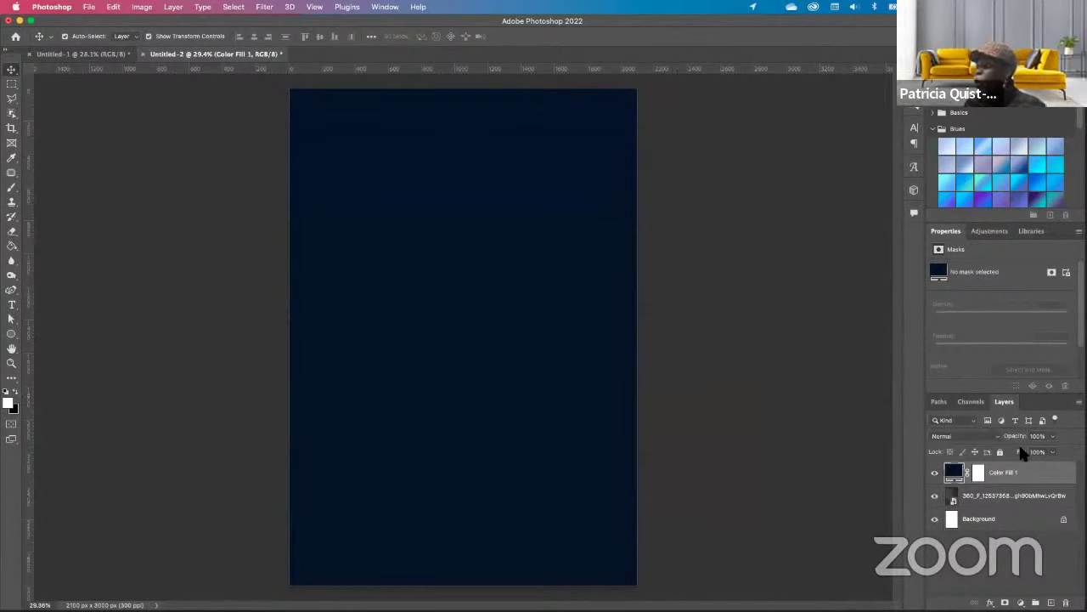
Lower the colour fill layer's opacity to 75% and darken its colour to #030a15.
left_click(1053, 437)
left_click_drag(1053, 455, 1040, 453)
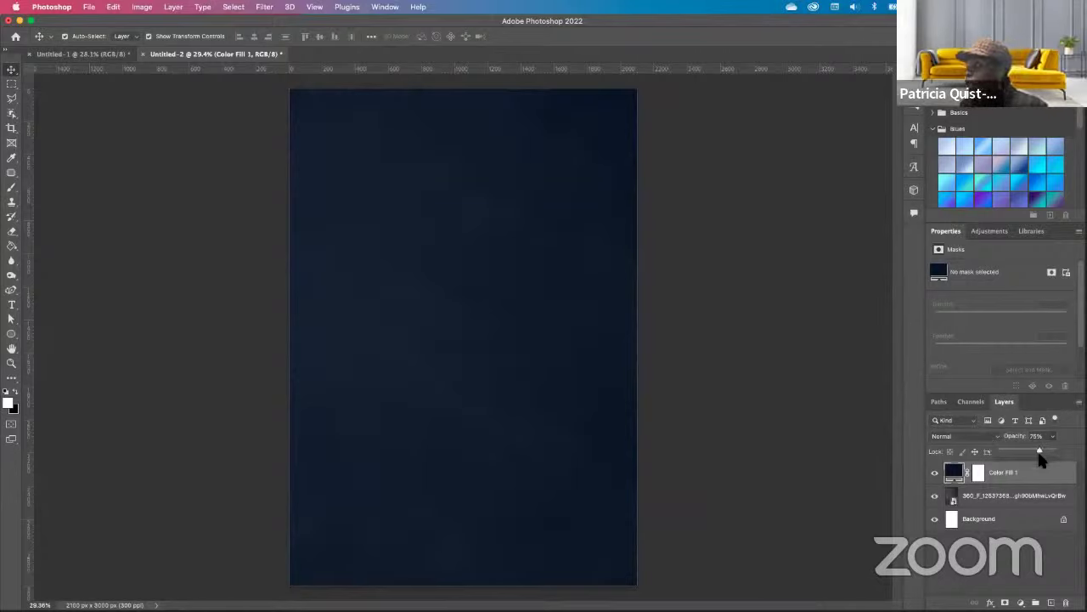
double_click(954, 473)
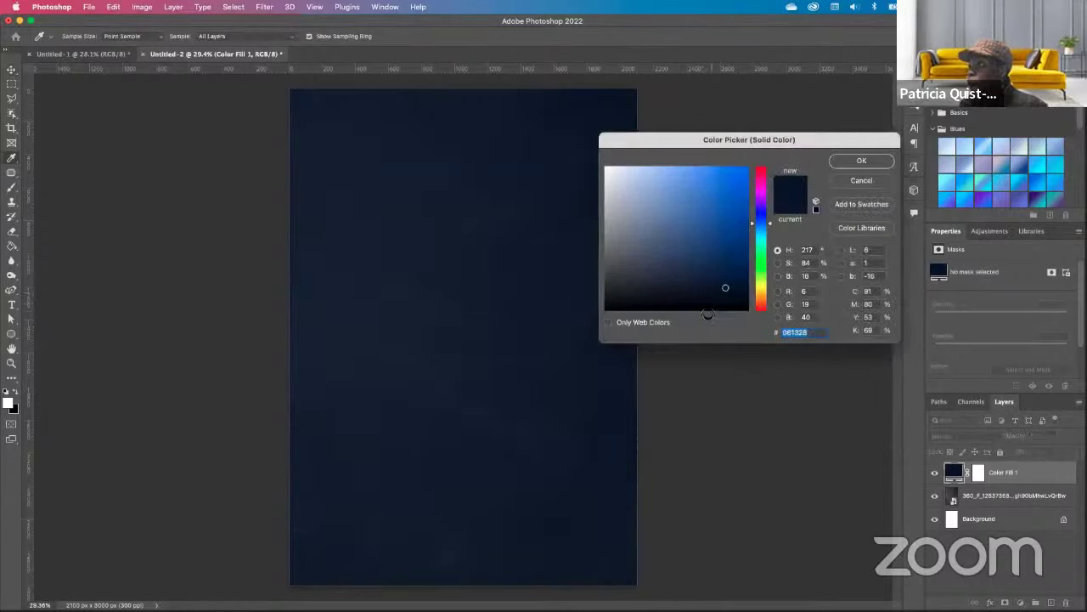
left_click_drag(708, 314, 729, 293)
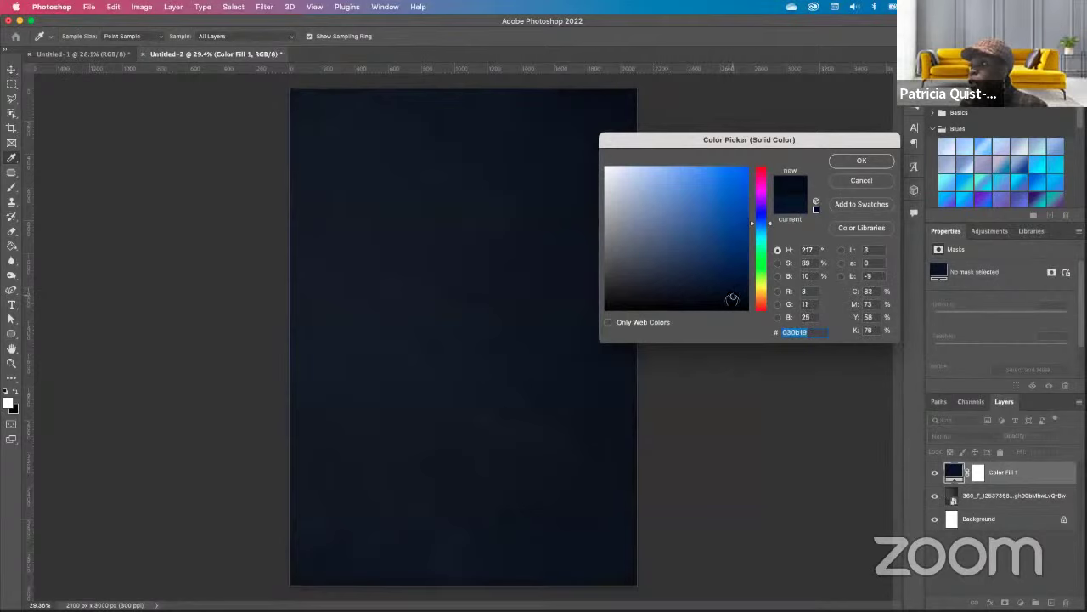
left_click_drag(731, 299, 732, 301)
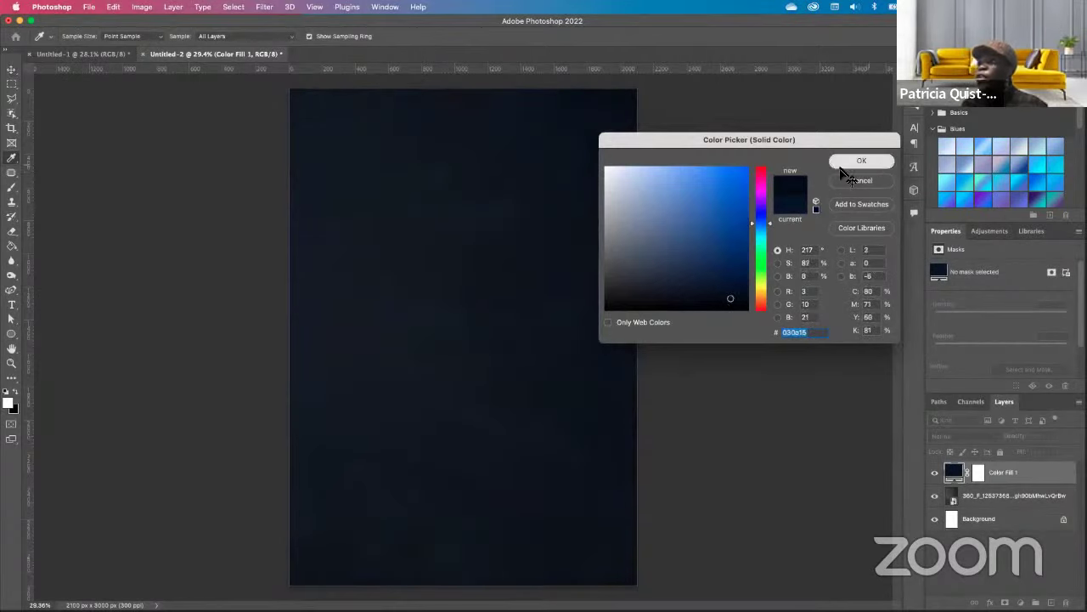
left_click(861, 160)
Add the text "Merry" in the Amarillo font and position it horizontally centred in the upper part of the canvas.
scroll(533, 296, "up", 1)
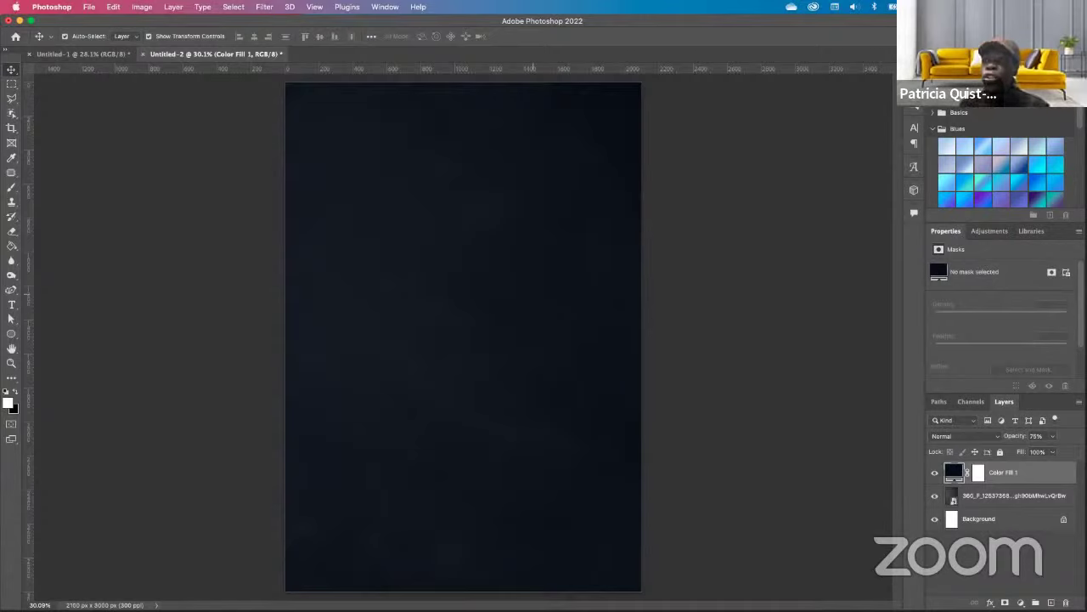
left_click(12, 305)
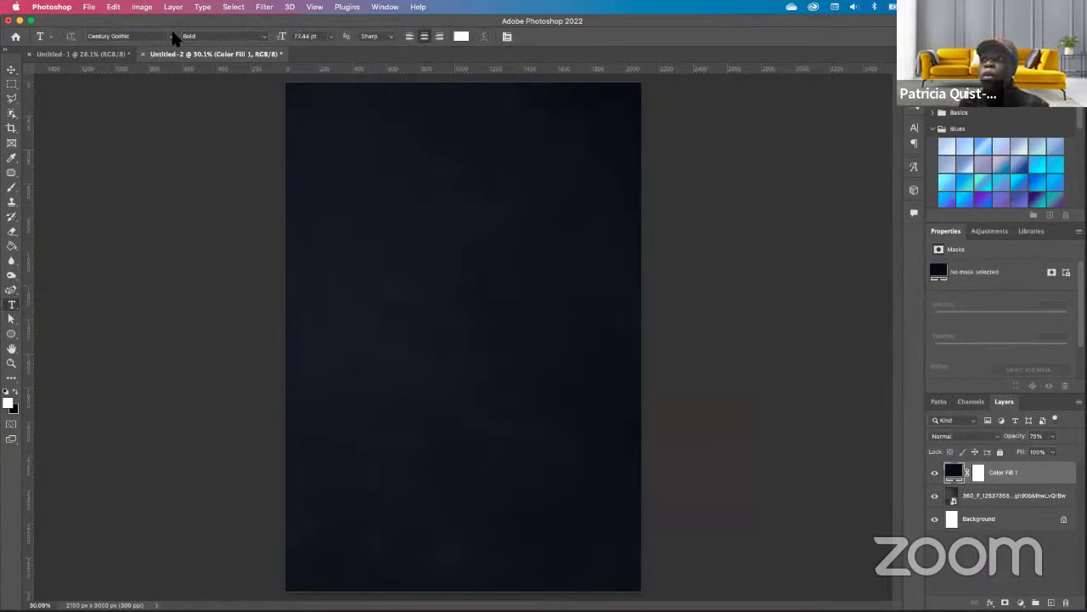
left_click(171, 36)
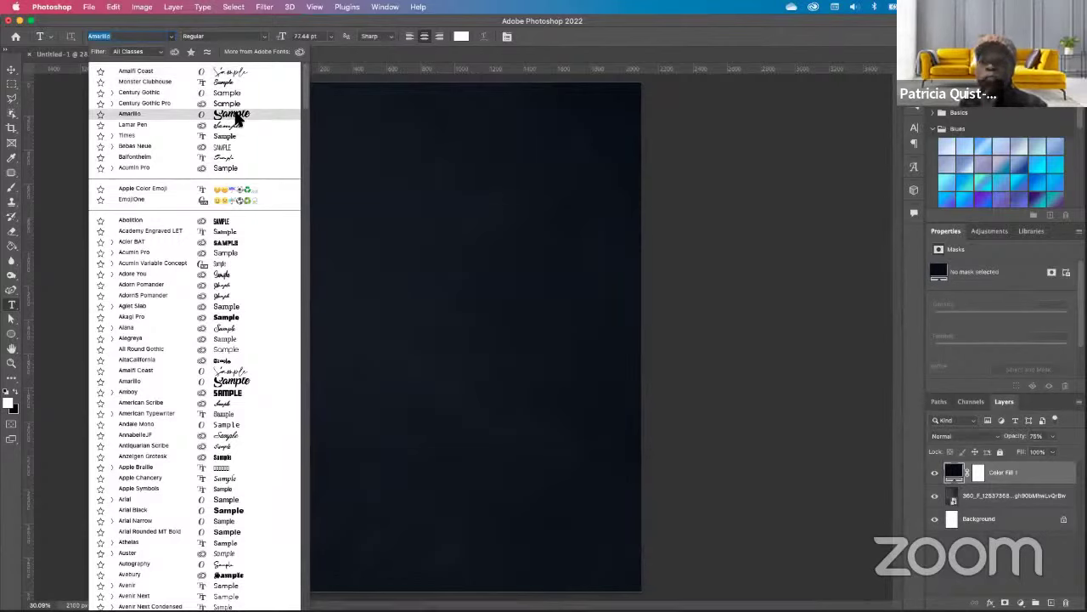
left_click(239, 116)
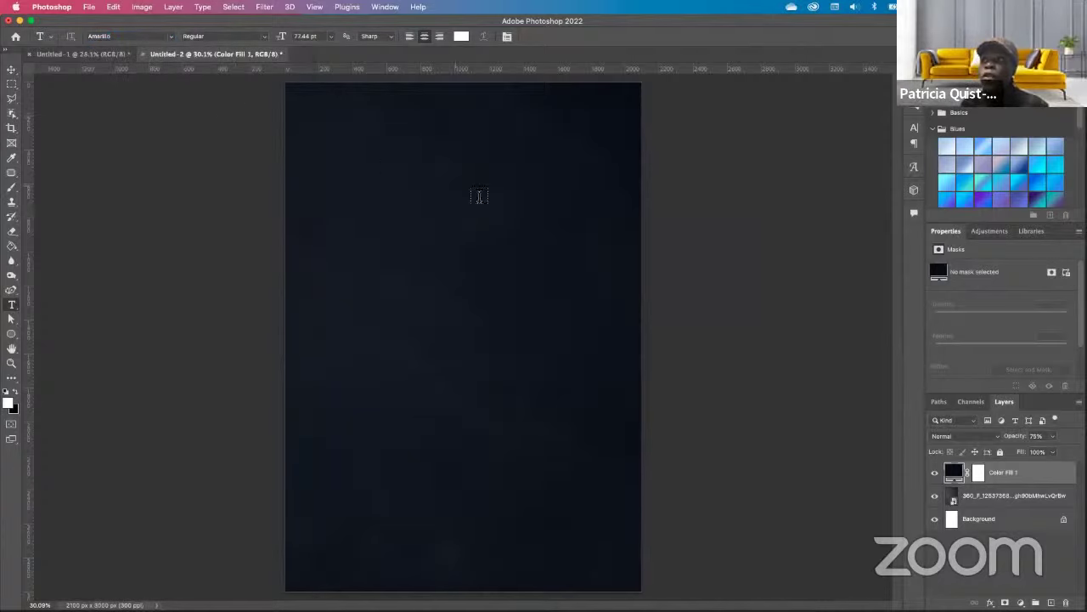
left_click(387, 244)
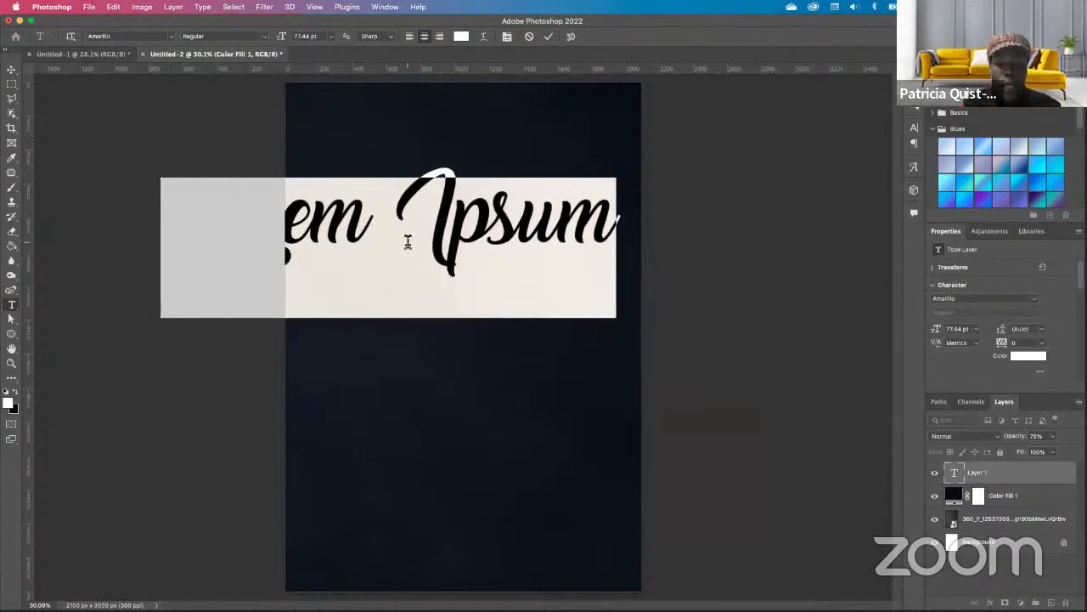
type("Merr")
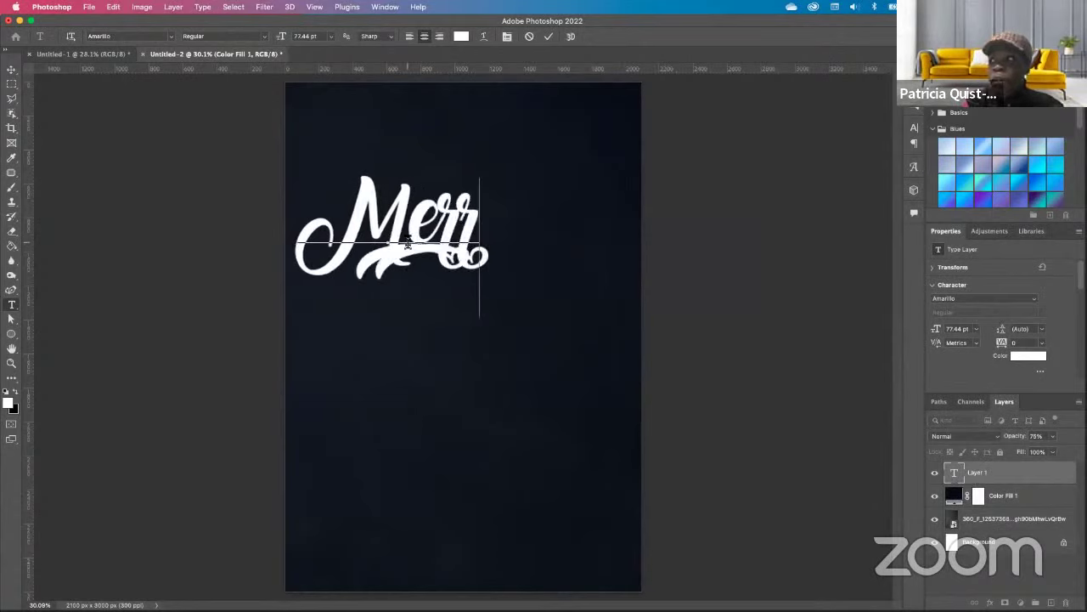
type("y")
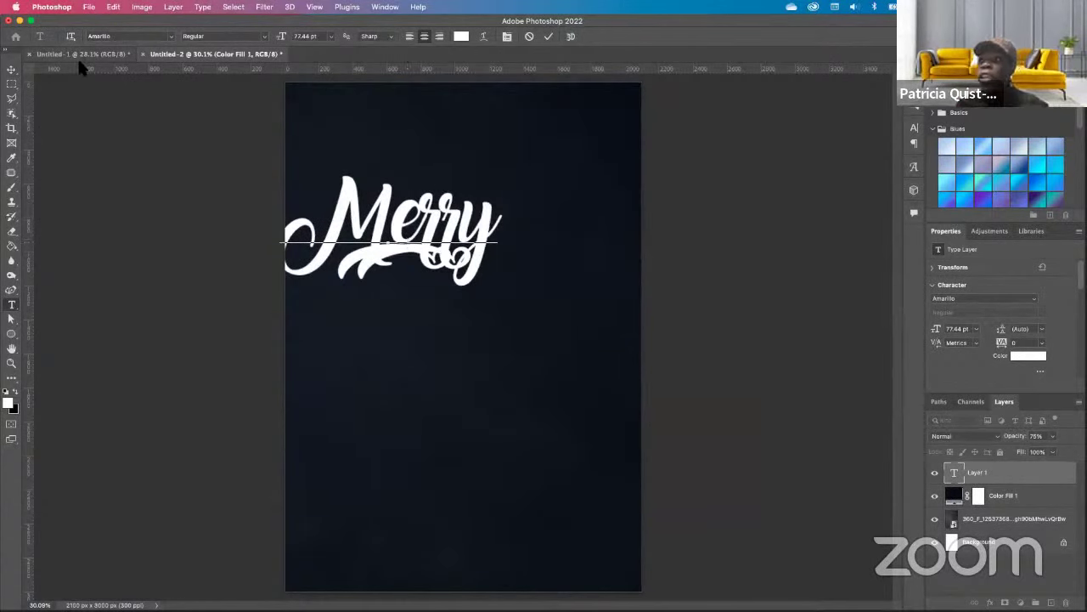
left_click(11, 71)
left_click_drag(343, 218, 436, 219)
Change the font of the two r's in "Merry" to Monster Clubhouse.
double_click(519, 234)
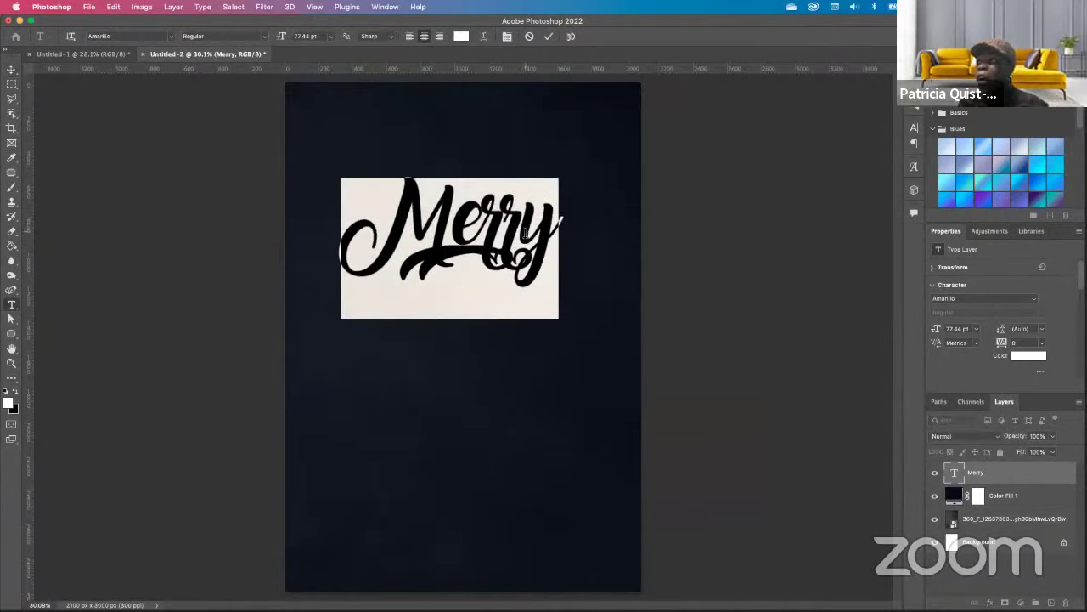
left_click(522, 243)
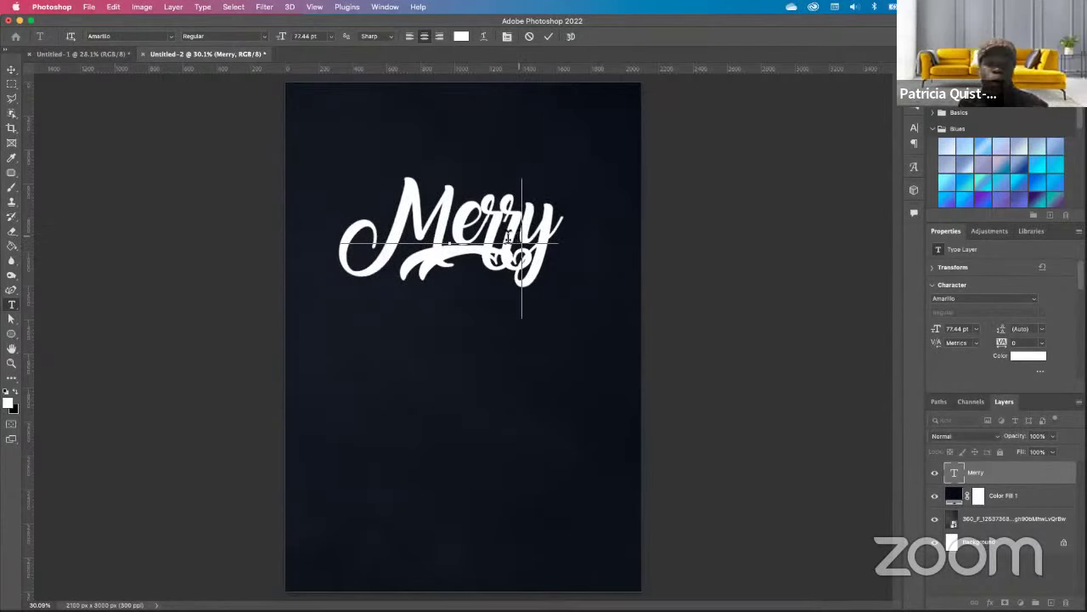
left_click_drag(520, 237, 482, 238)
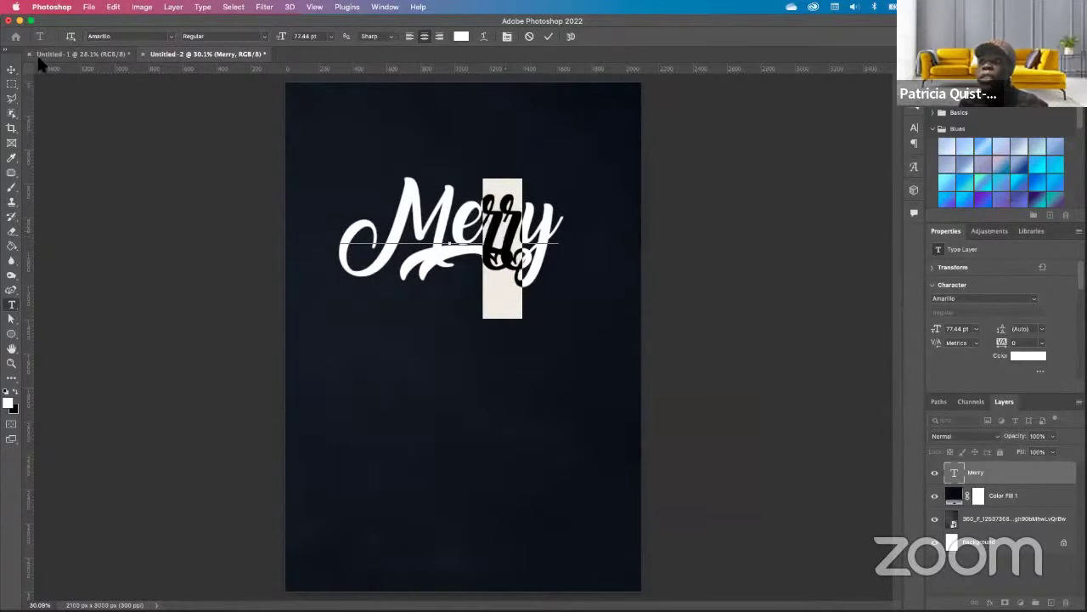
left_click(173, 37)
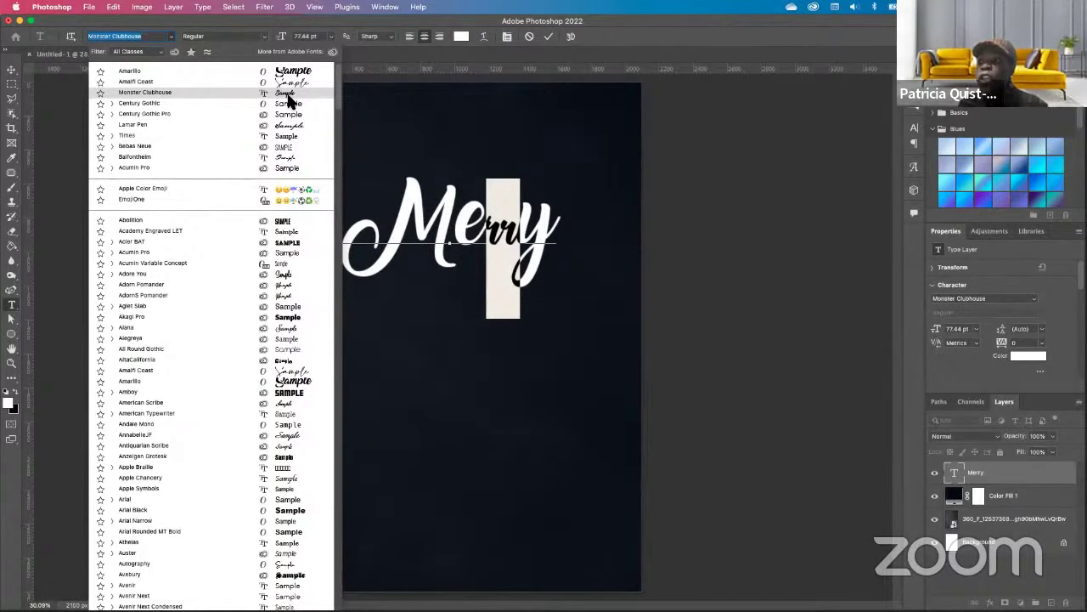
left_click(289, 95)
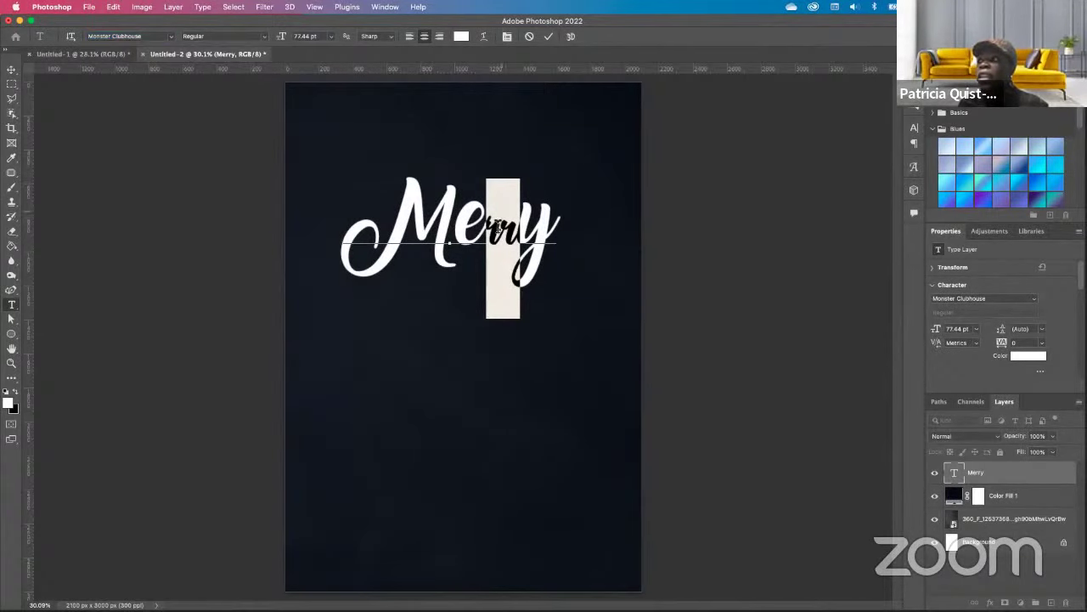
Enlarge the two r's in "Merry" to 134 pt and finish editing the text.
left_click(329, 35)
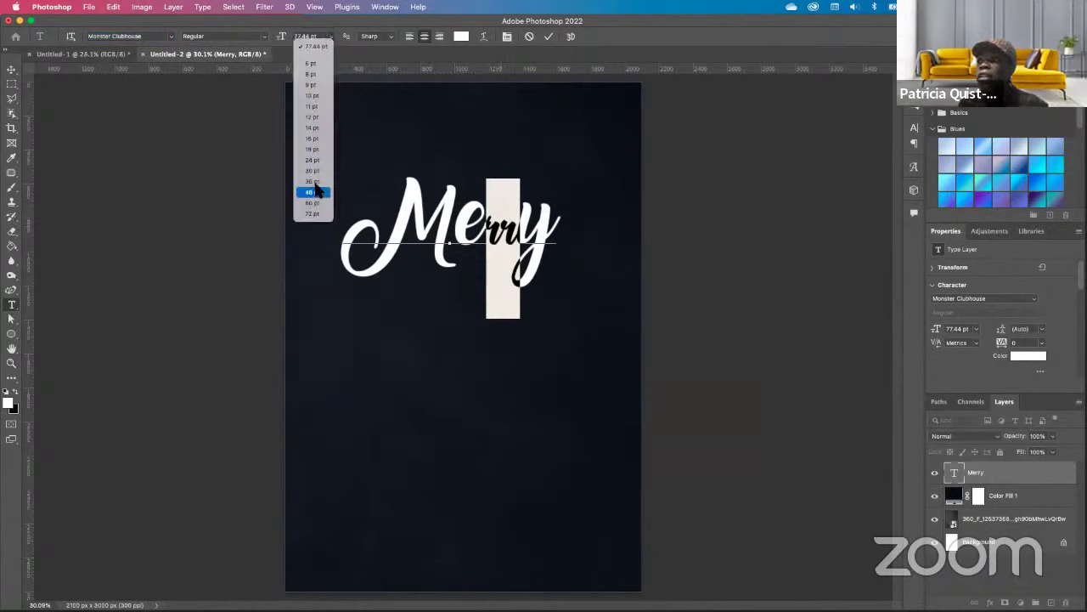
left_click(312, 40)
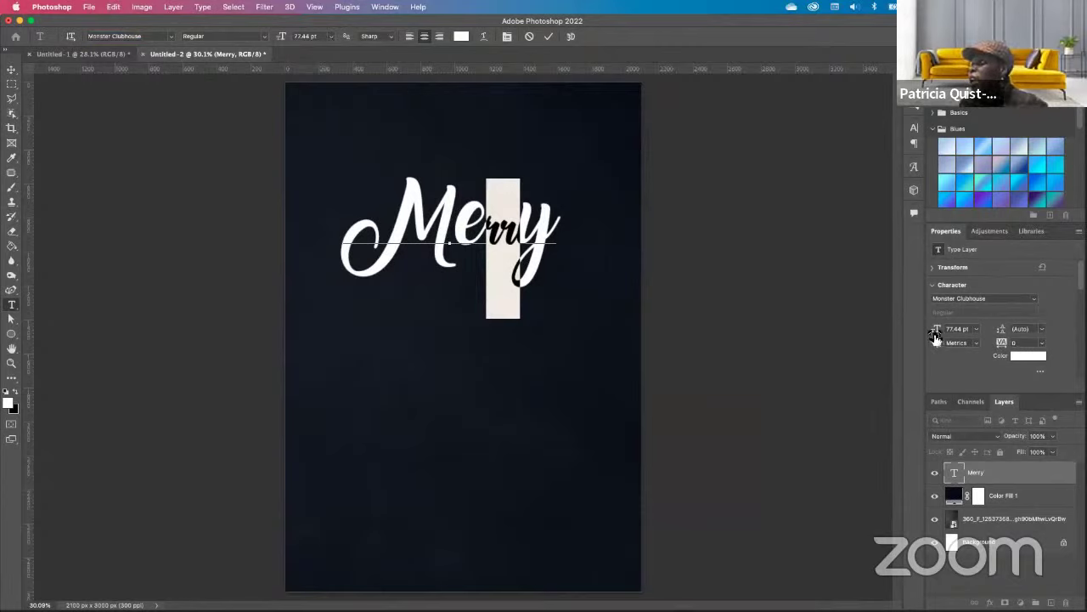
left_click_drag(936, 337, 966, 328)
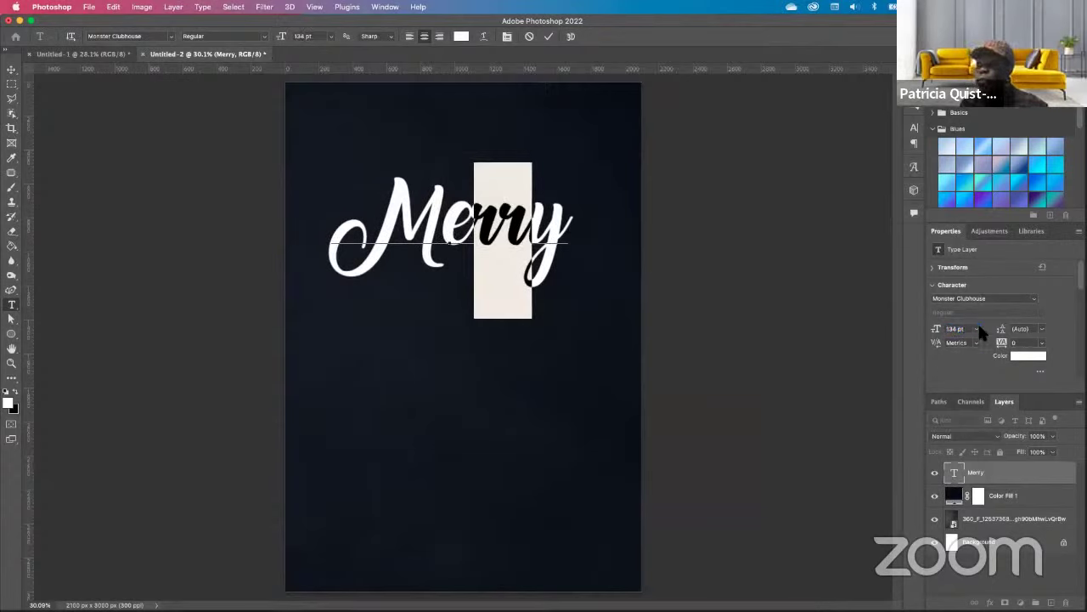
left_click(11, 70)
left_click(564, 340)
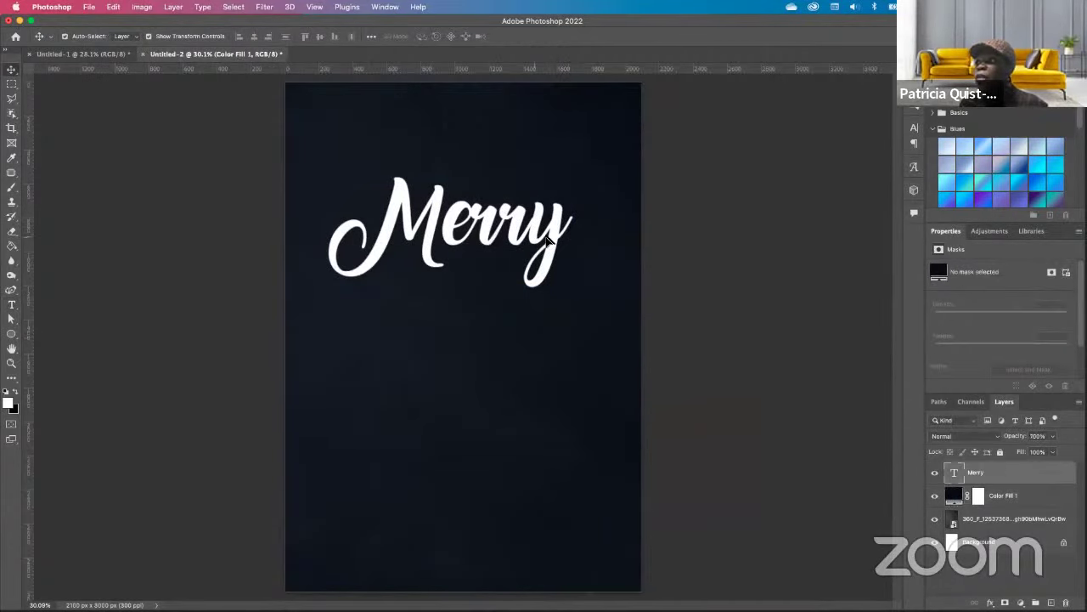
Move the "Merry" text slightly down towards the canvas centre and scale it to about 83%.
left_click_drag(547, 241, 562, 259)
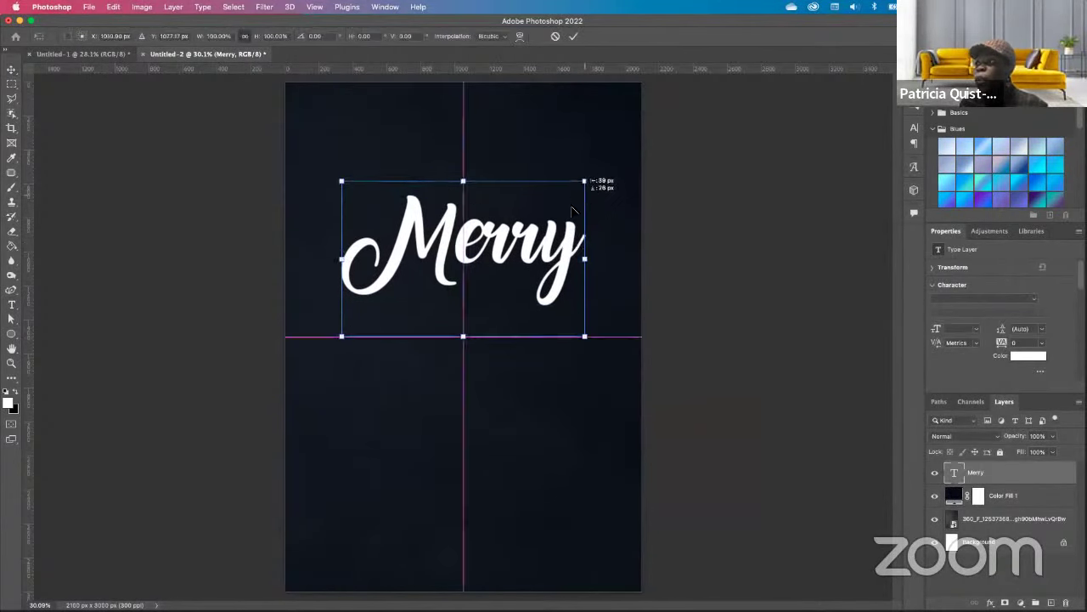
left_click_drag(572, 210, 523, 251)
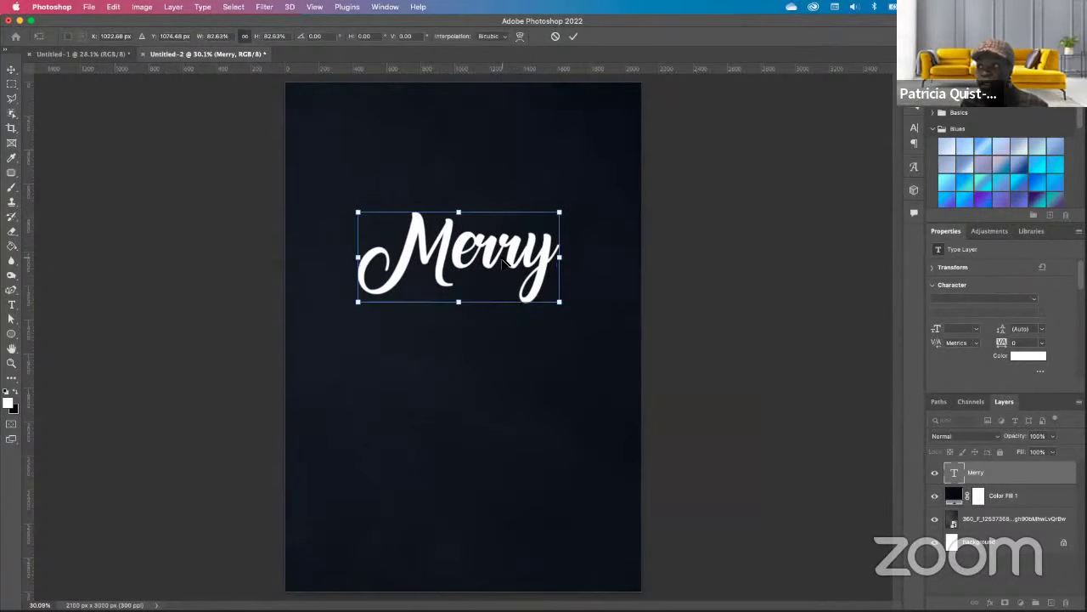
left_click(485, 383)
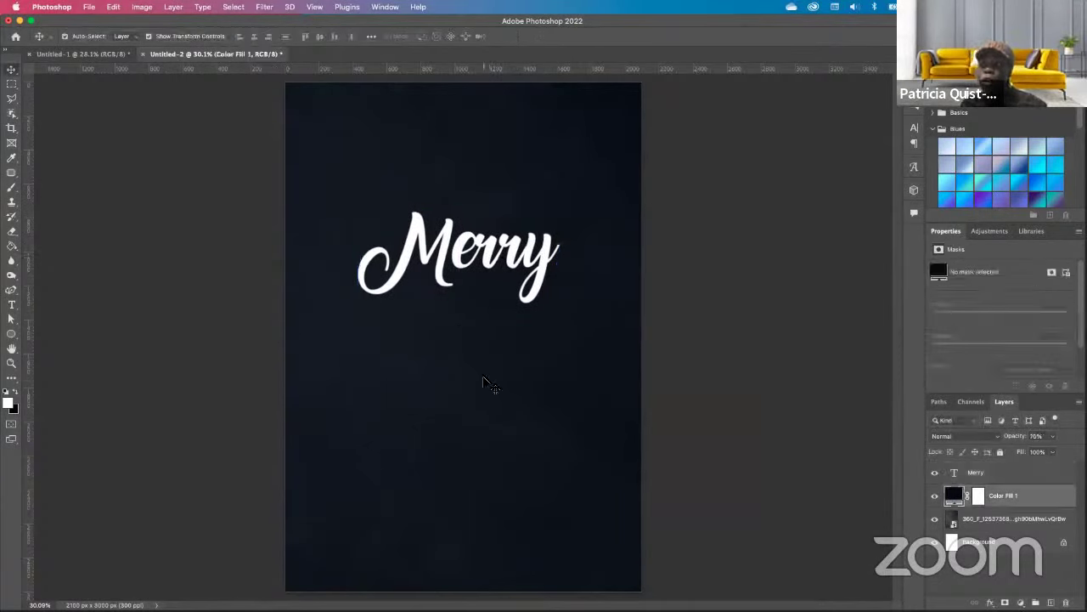
Duplicate the "Merry" text below the original and replace the copy's wording with "Christmas".
left_click(488, 265)
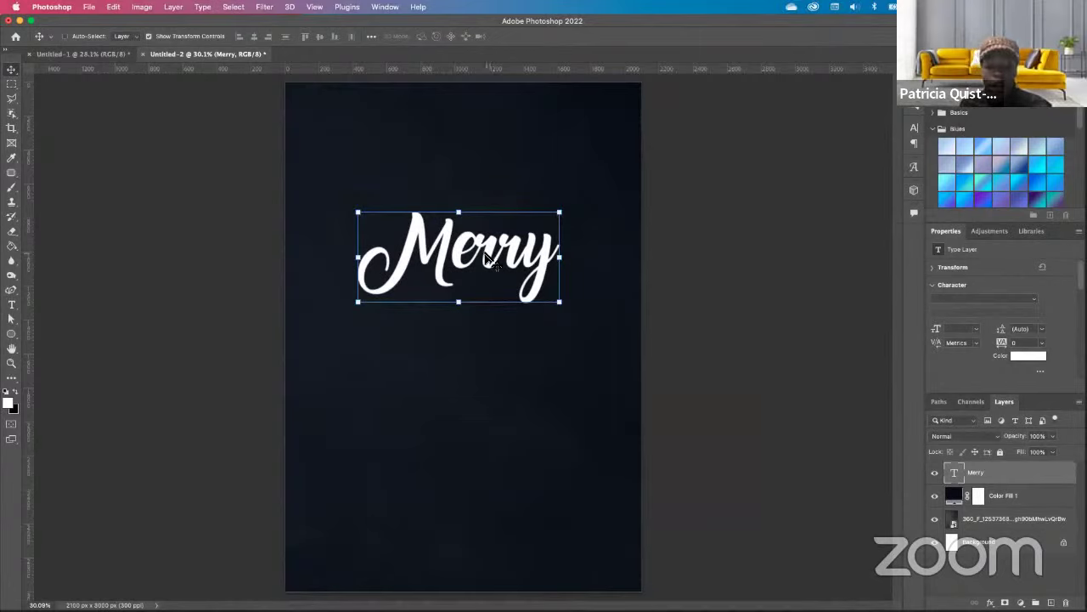
left_click_drag(487, 259, 500, 427)
double_click(509, 367)
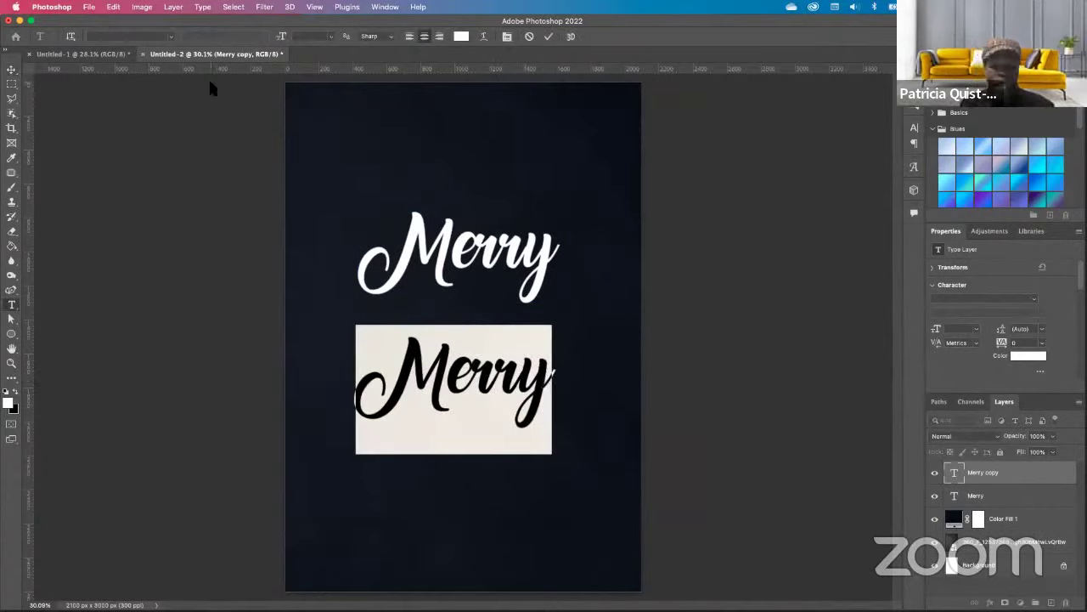
type("C")
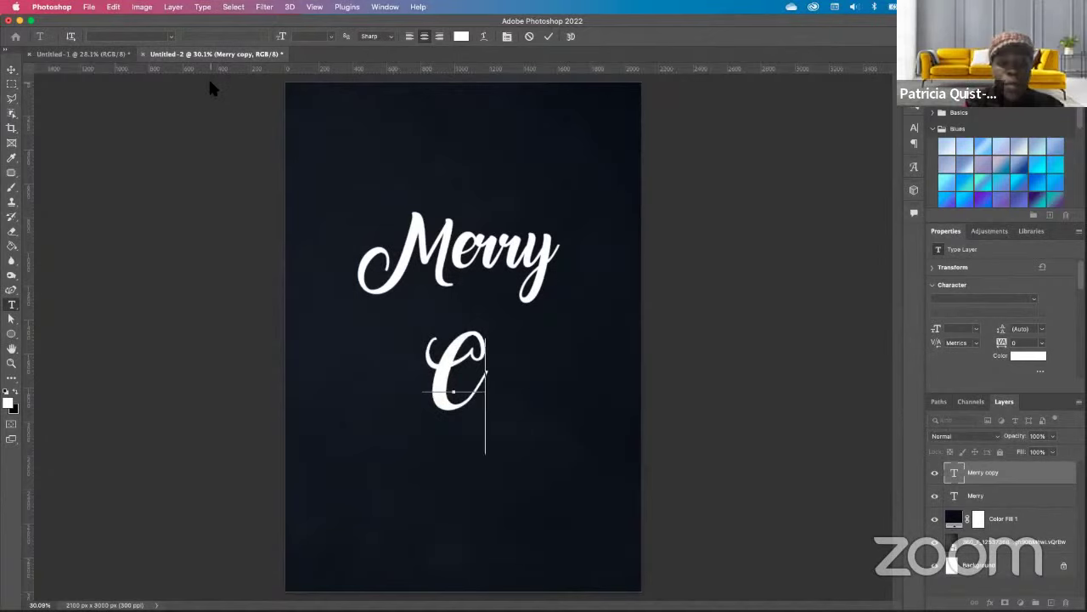
type("hri")
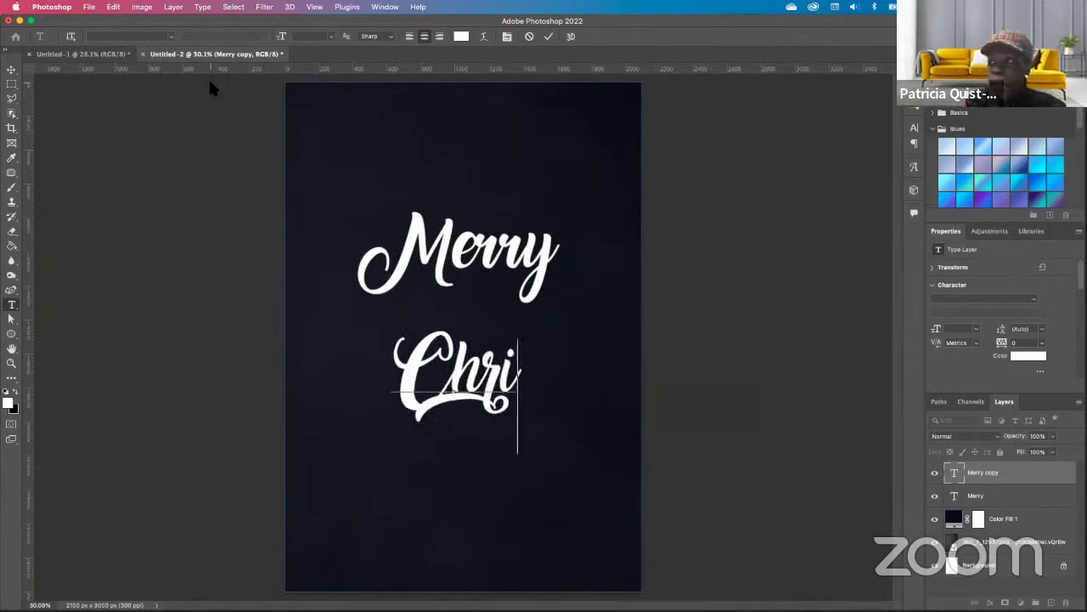
type("st")
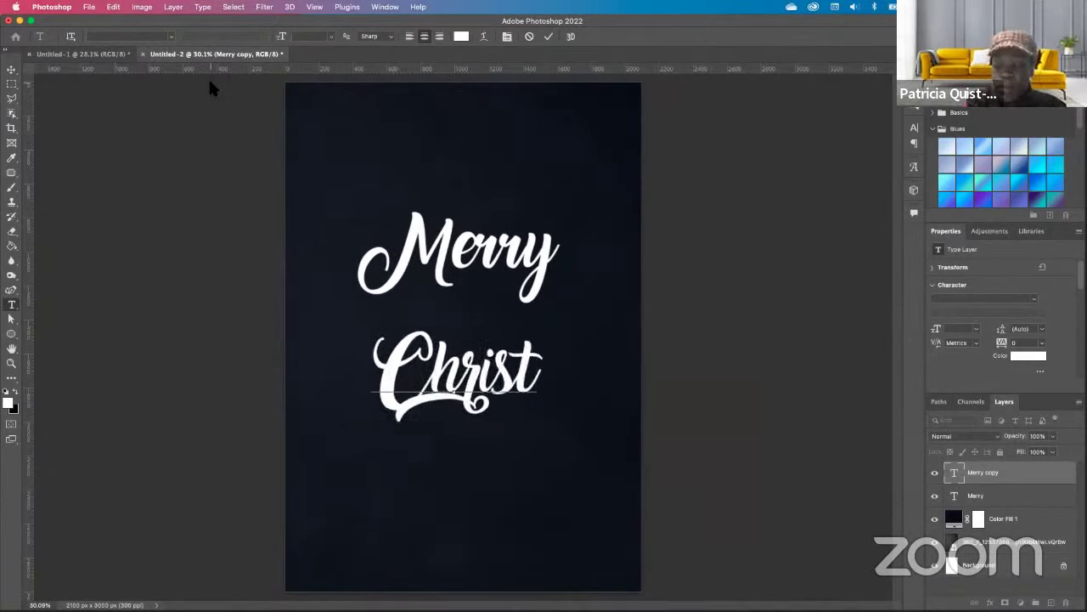
type("mas")
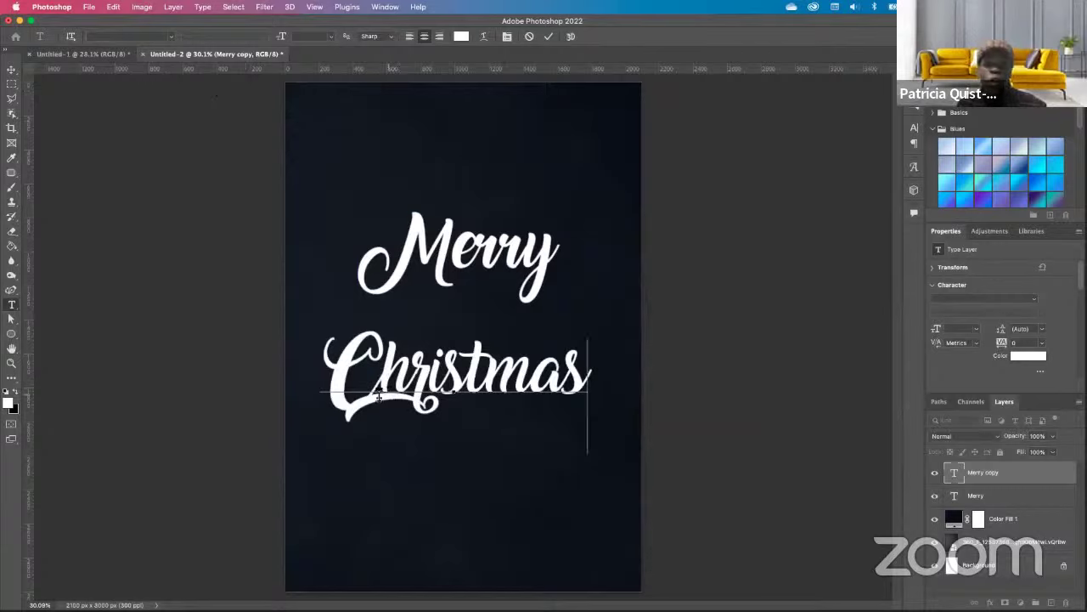
Scale the "Christmas" text down to about 54 pt and position it centred below "Merry".
left_click(11, 71)
key("ctrl+t")
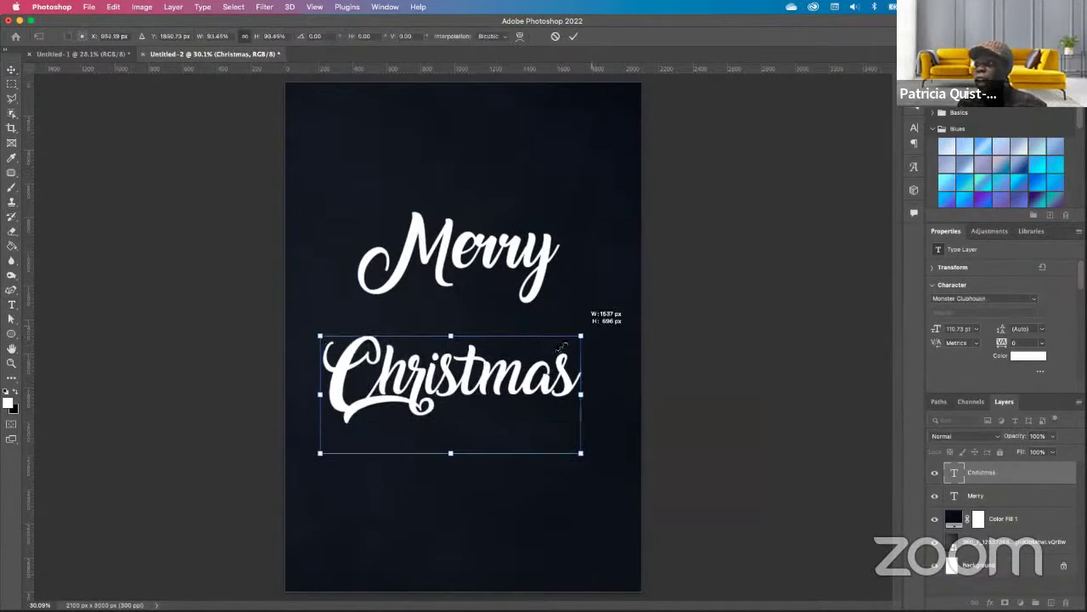
left_click_drag(562, 346, 552, 353)
left_click_drag(462, 395, 496, 371)
key("Return")
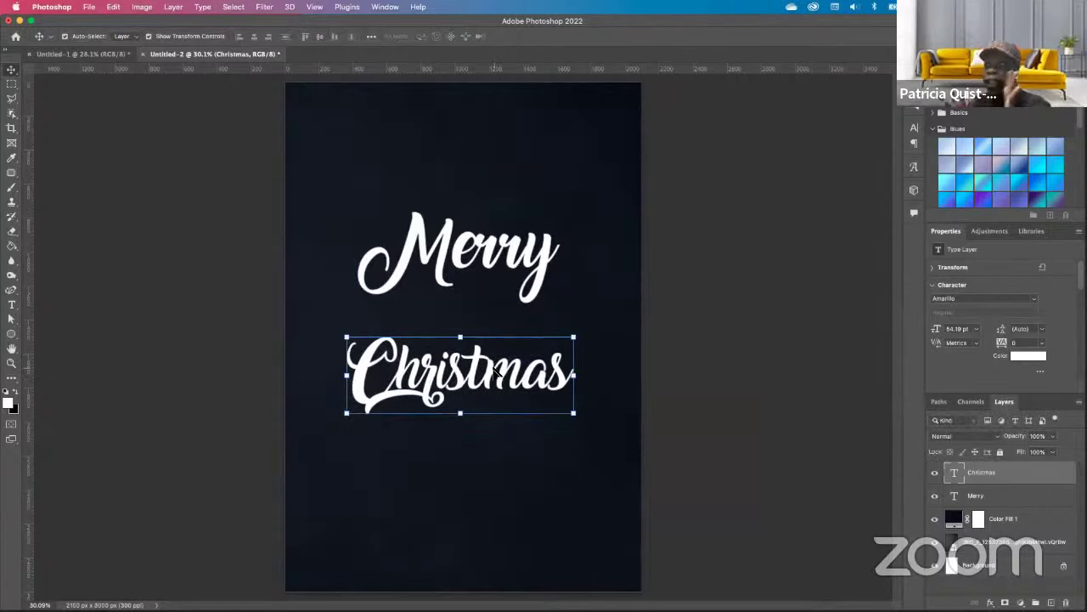
Scale the "Merry" text to about 94% and shift it to sit centred above "Christmas".
left_click(516, 258)
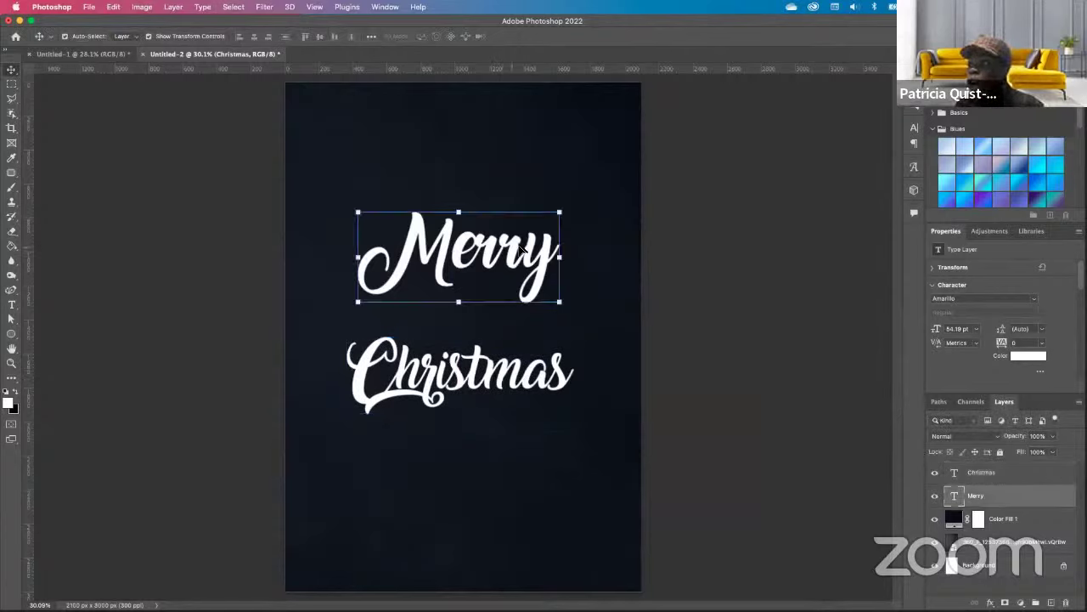
left_click_drag(563, 214, 548, 207)
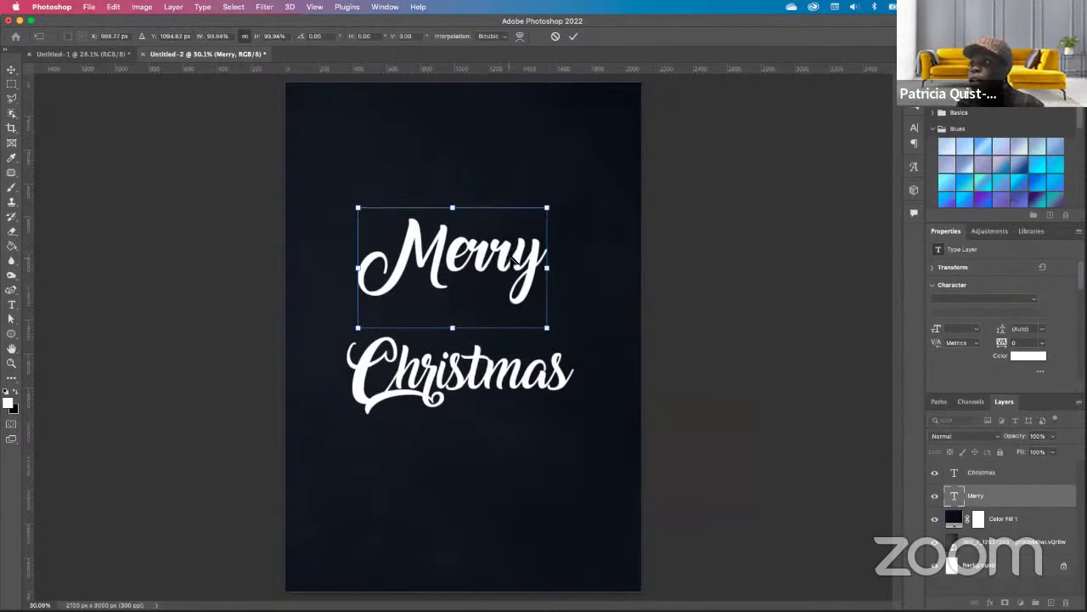
left_click_drag(511, 264, 519, 265)
key("Return")
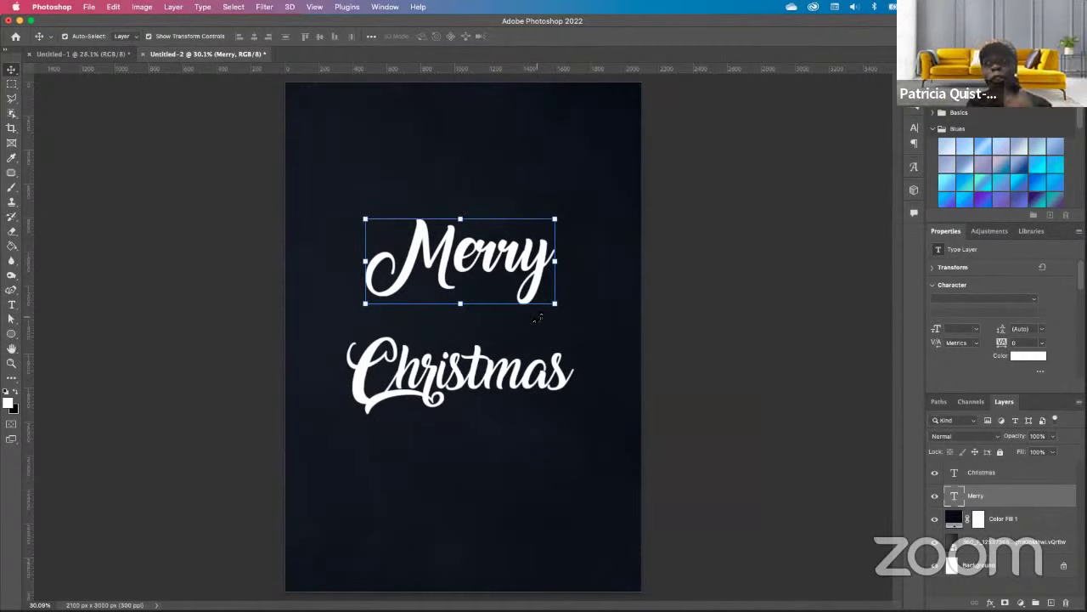
Check the finished flyer in the other document, and enable the Bevel & Emboss effect on the "Christmas" text layer.
left_click(85, 54)
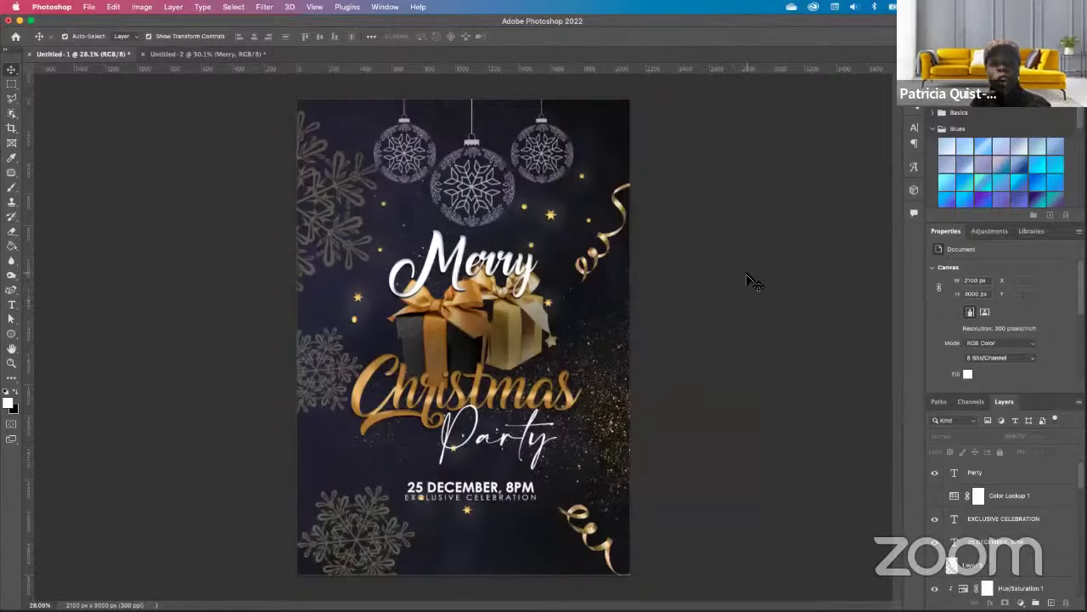
left_click(224, 54)
left_click(513, 389)
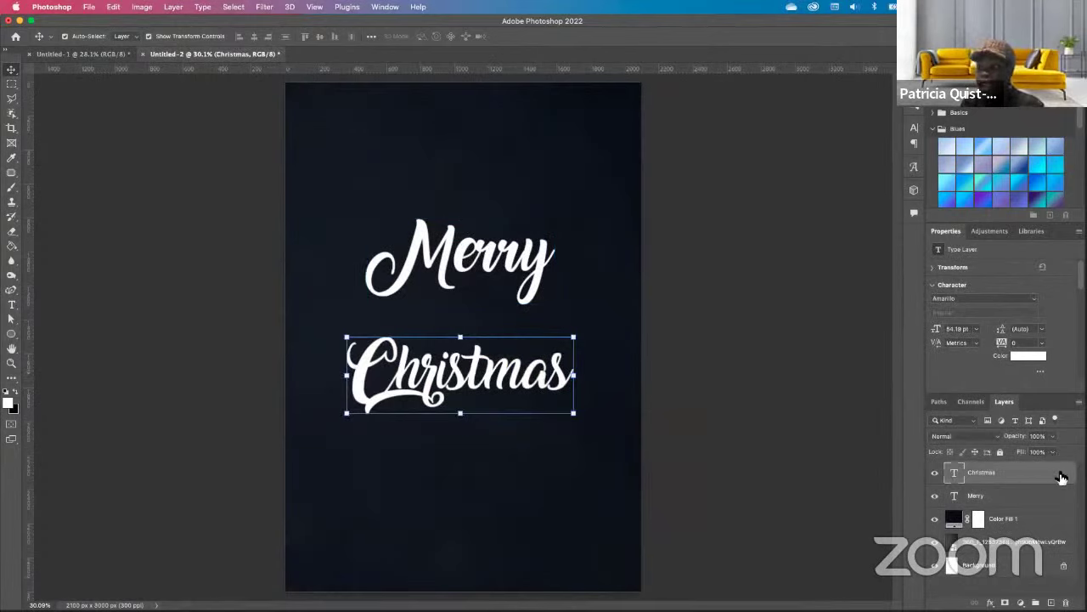
key("h")
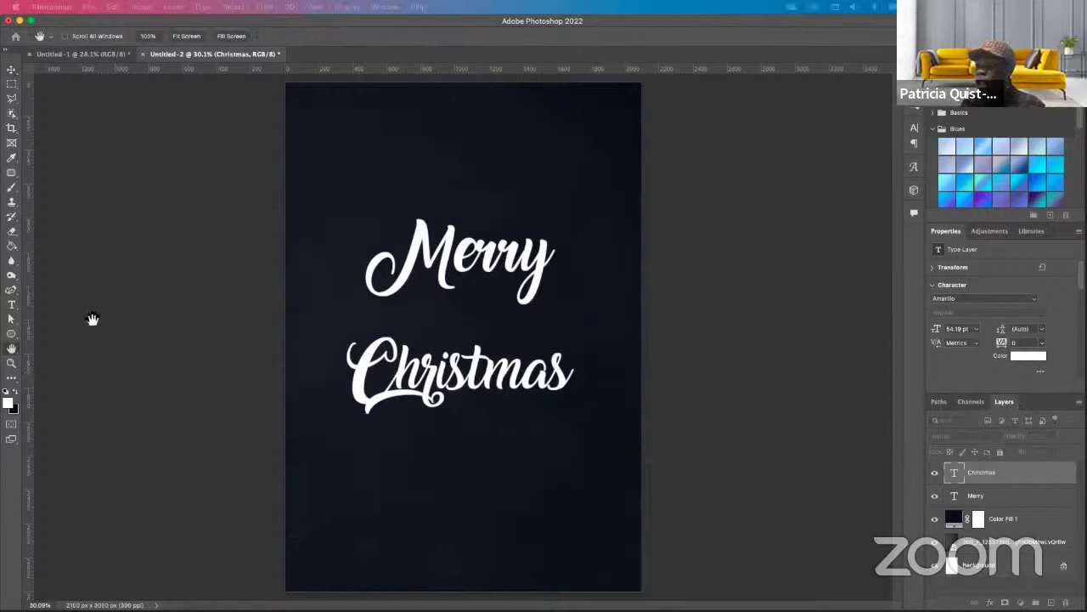
left_click_drag(31, 337, 860, 115)
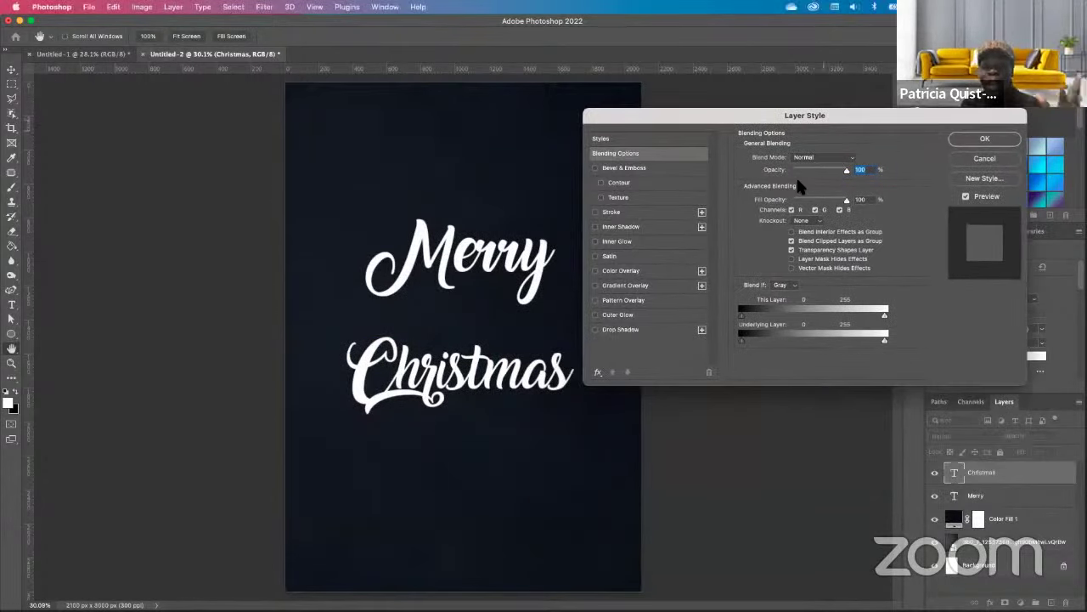
left_click(595, 169)
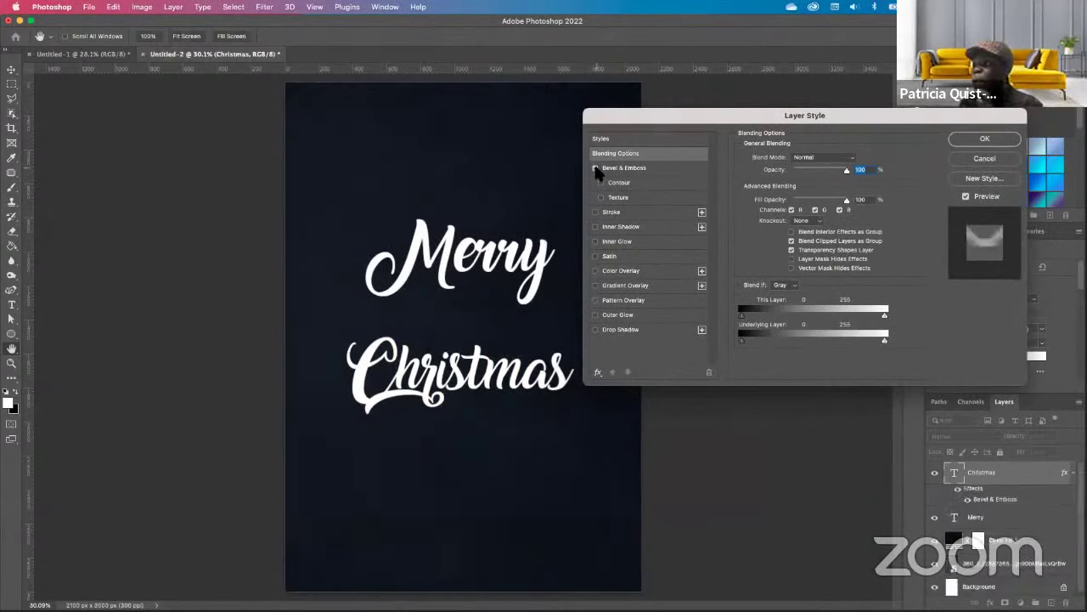
Try the Chisel Hard technique in the Bevel & Emboss settings of "Christmas" and return it to Smooth.
left_click(676, 169)
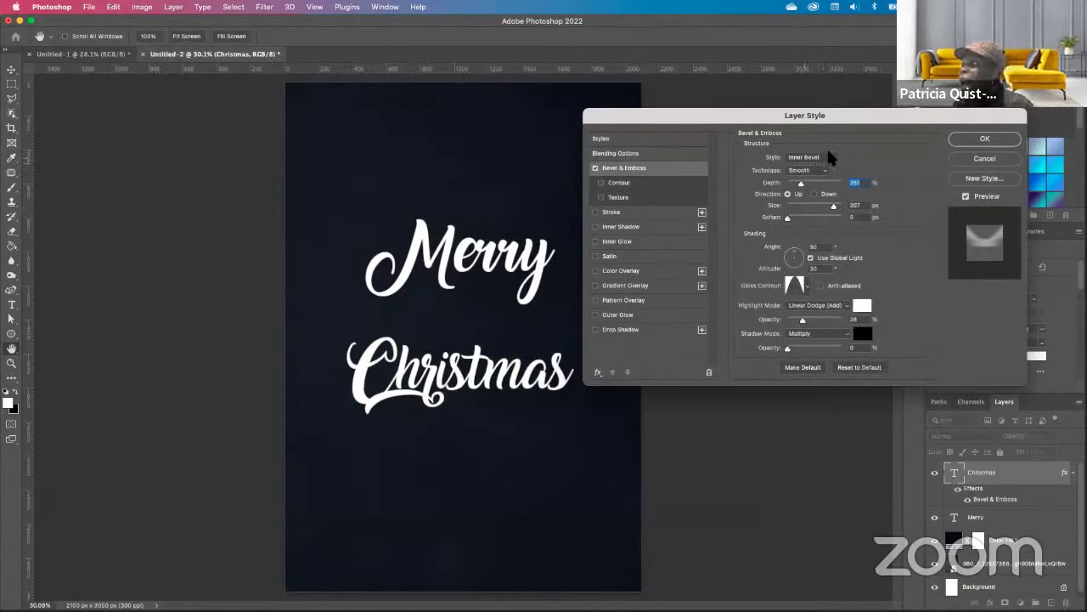
left_click(820, 169)
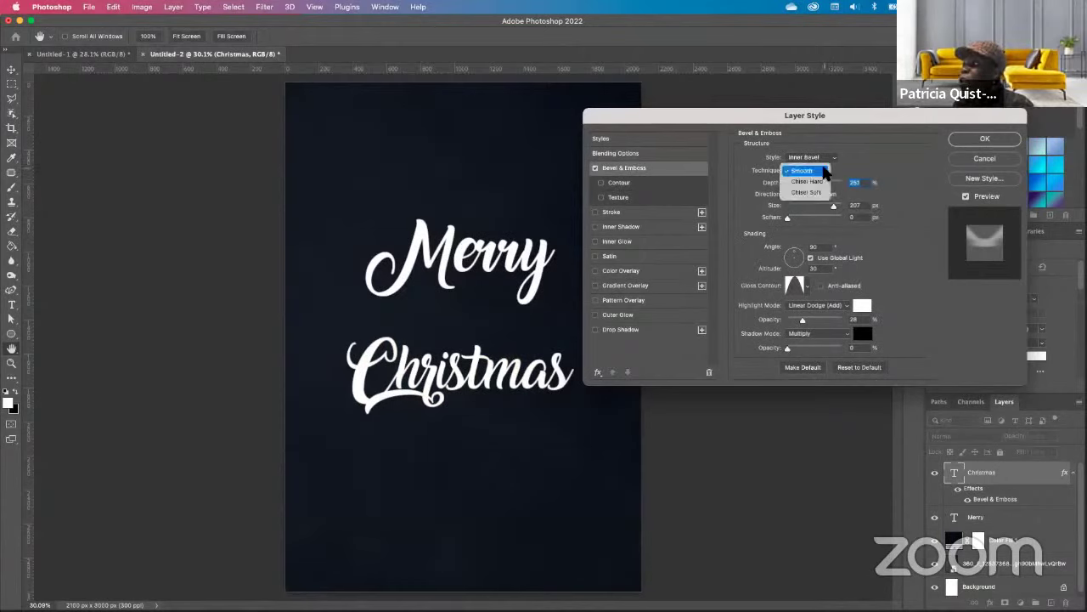
left_click(809, 182)
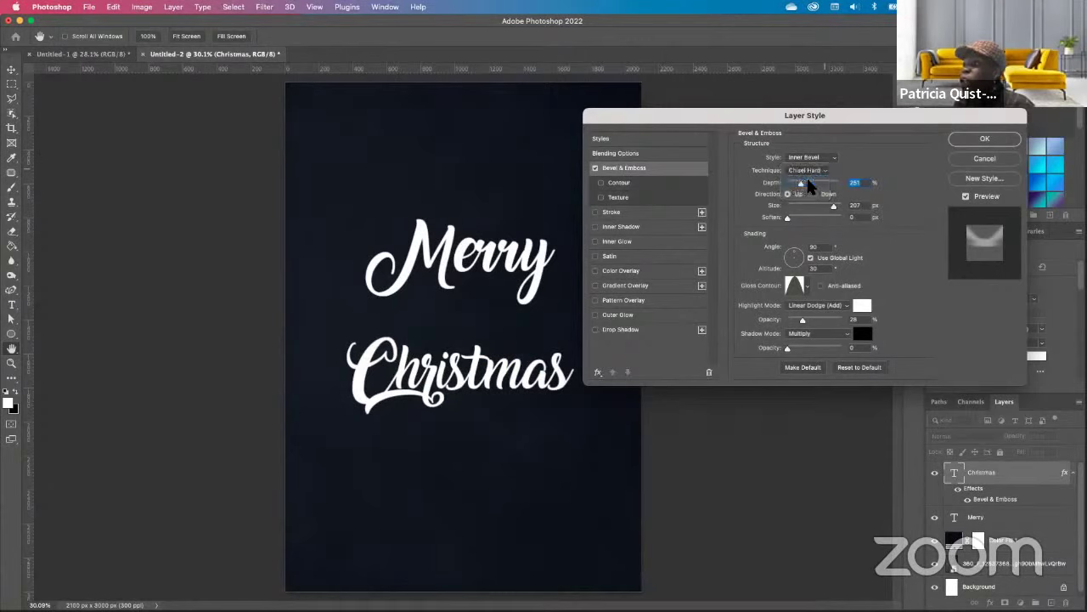
left_click(807, 169)
left_click(803, 161)
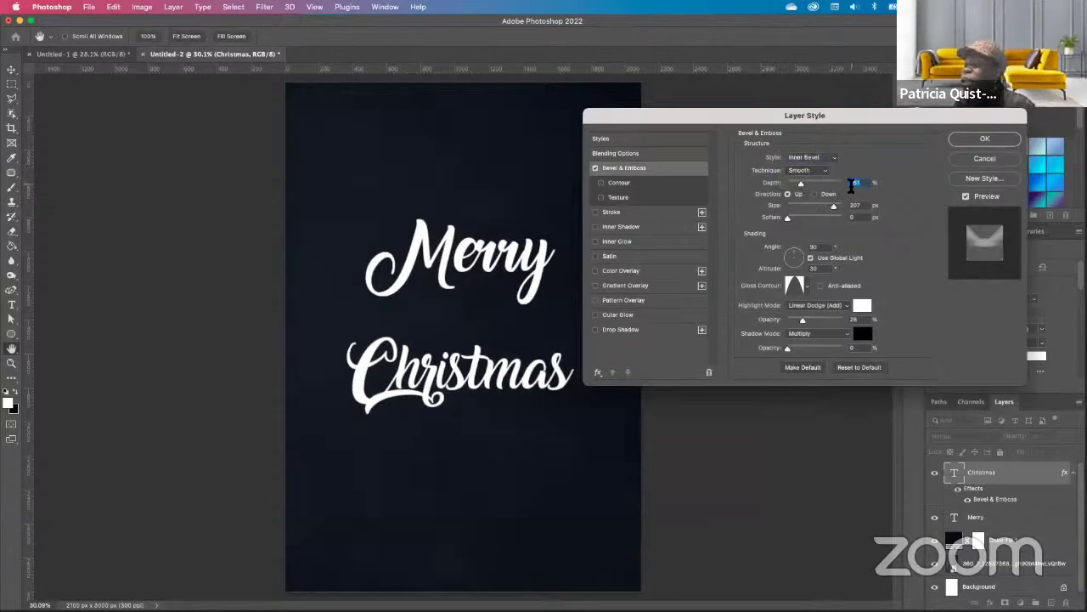
left_click(789, 217)
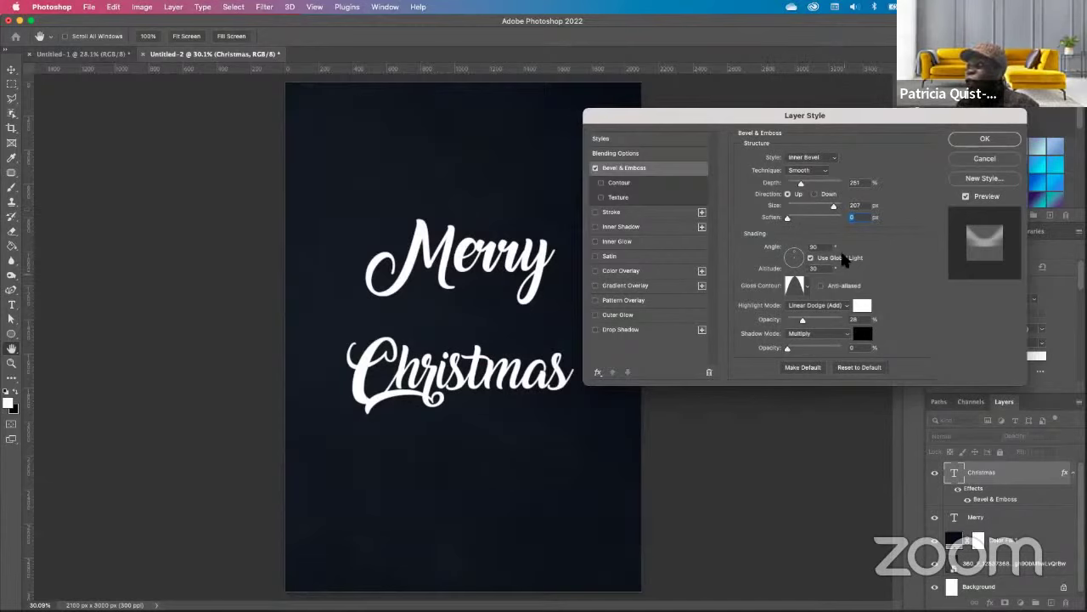
Try a half-round gloss contour for the Bevel & Emboss and switch it back to the peak-shaped contour.
left_click(807, 286)
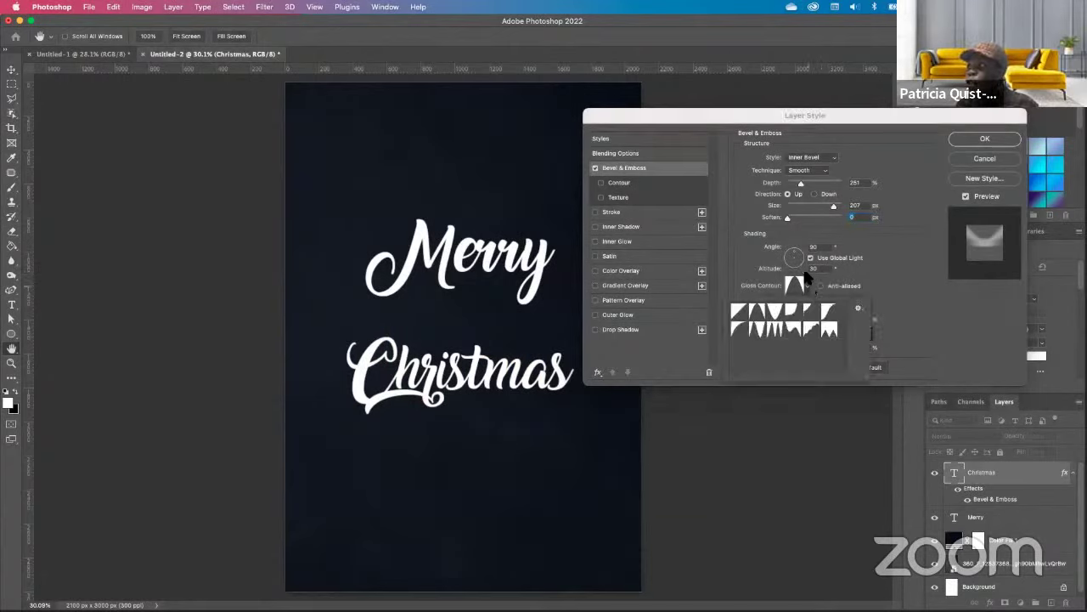
left_click(744, 331)
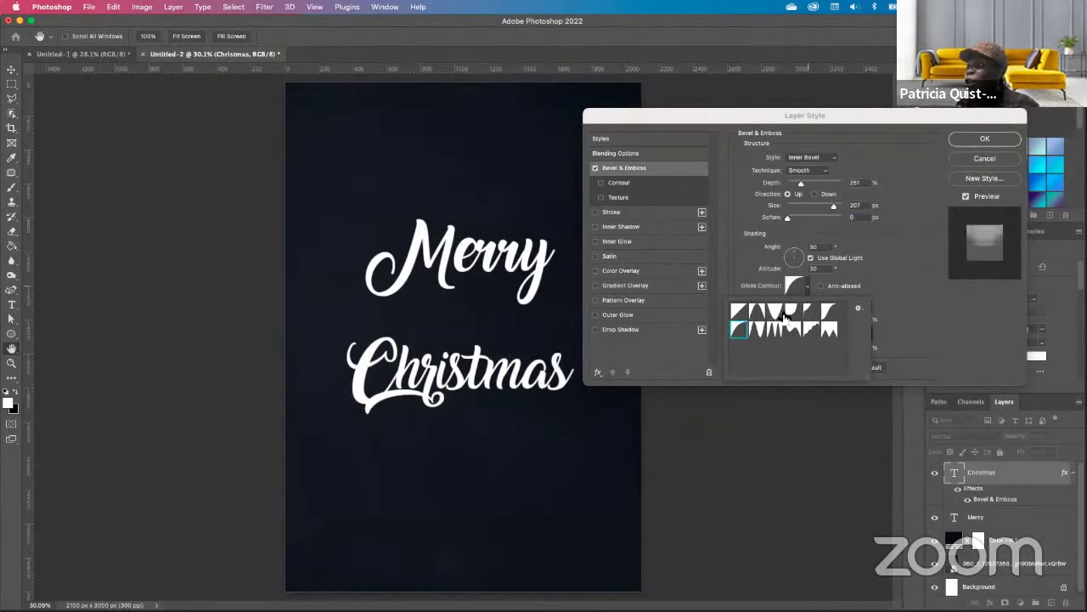
left_click(808, 287)
left_click(807, 289)
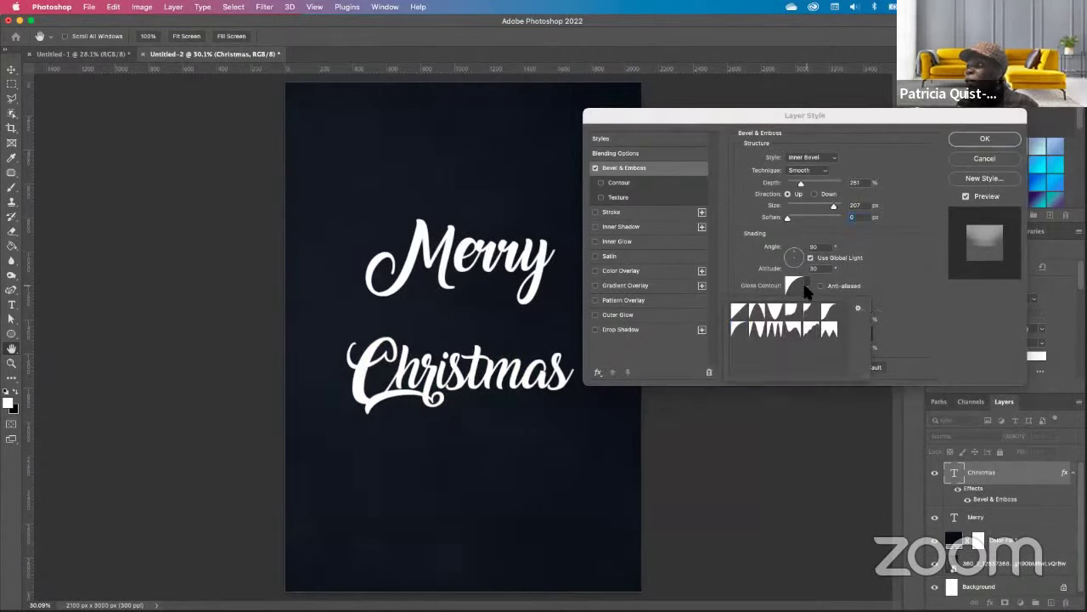
left_click(759, 311)
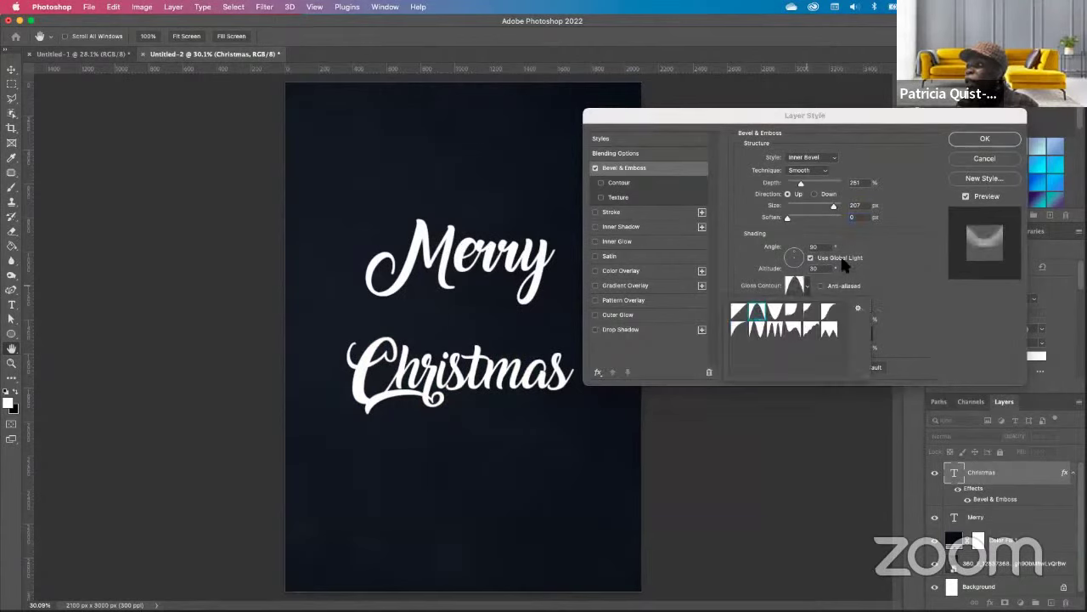
left_click(902, 283)
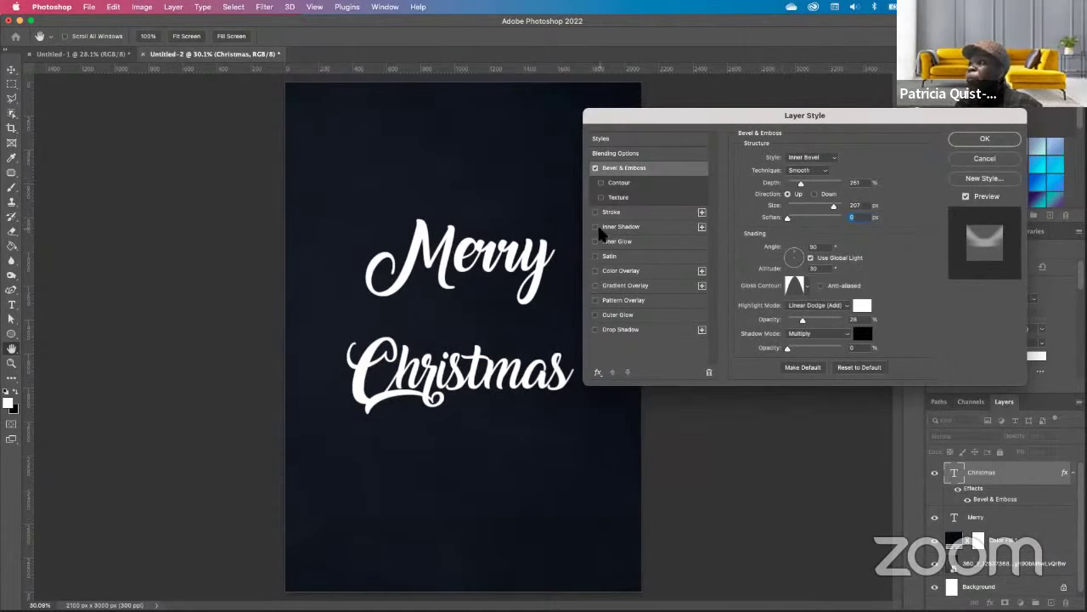
Try the Gradient Overlay and Inner Shadow effects on the "Christmas" text and switch them off again.
left_click(596, 285)
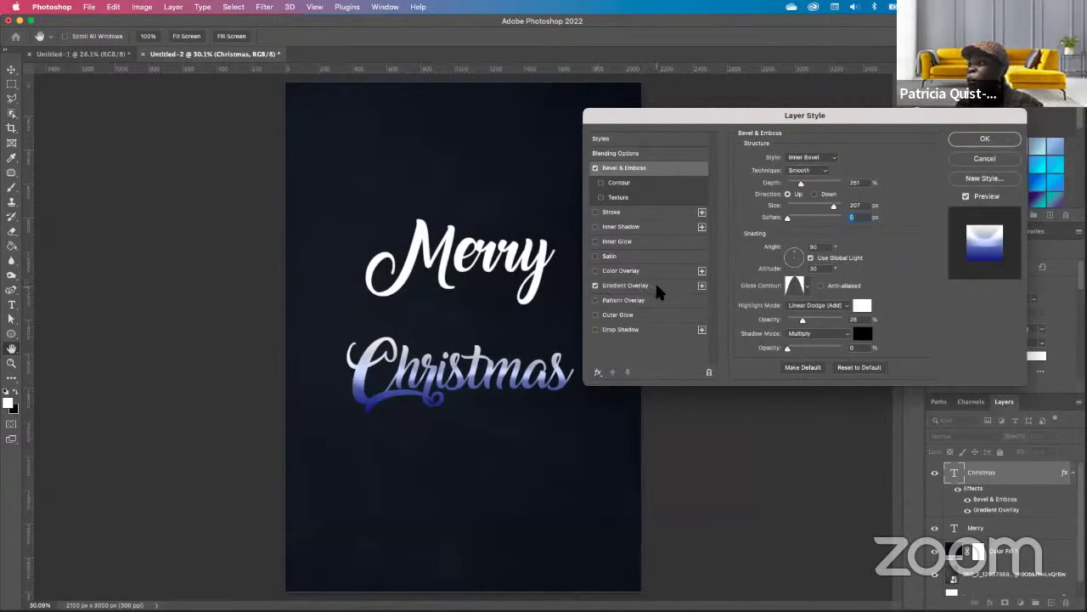
left_click(596, 227)
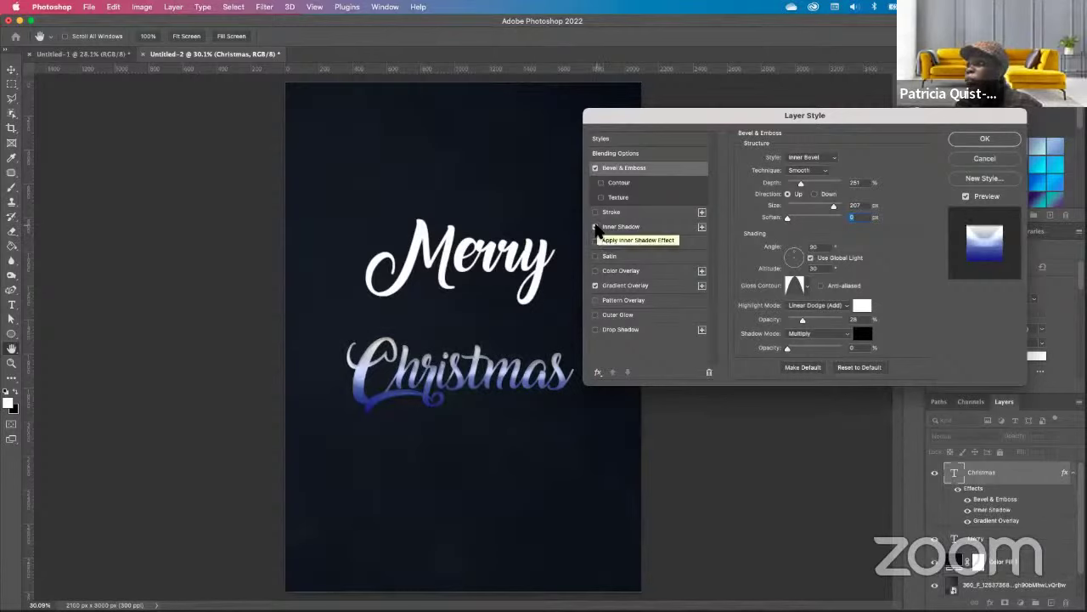
left_click(596, 227)
Enable a Color Overlay on the "Christmas" text and set its colour to golden orange #e3a41d.
left_click(595, 271)
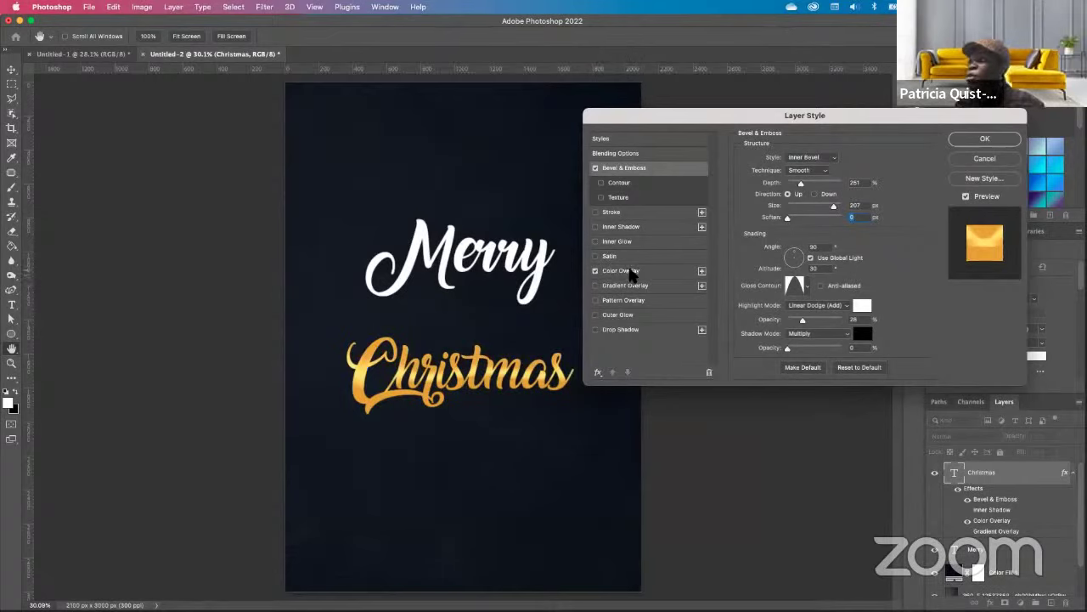
left_click(680, 274)
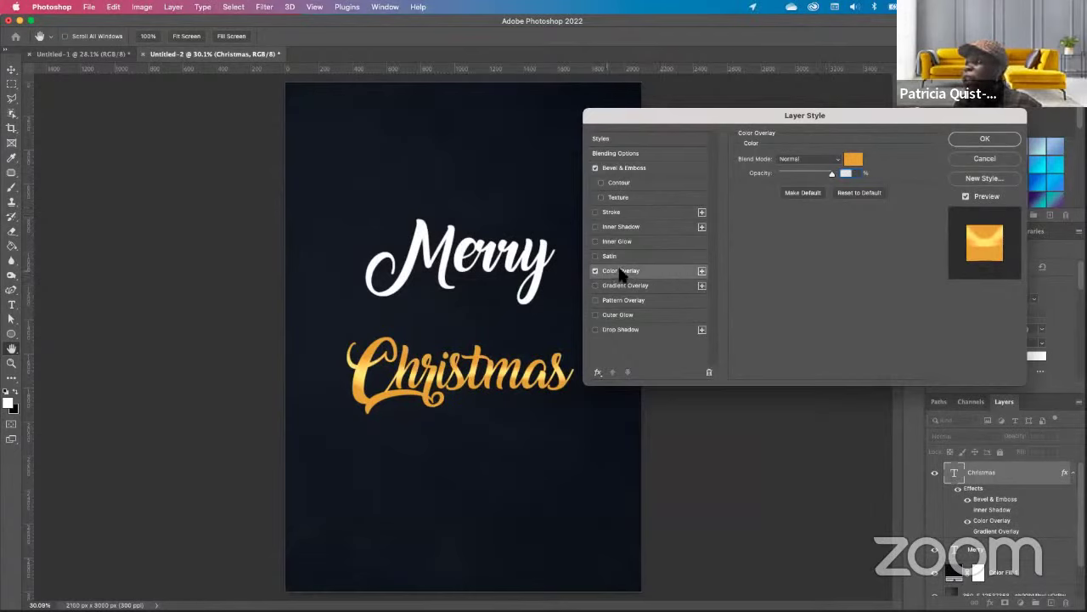
left_click(853, 159)
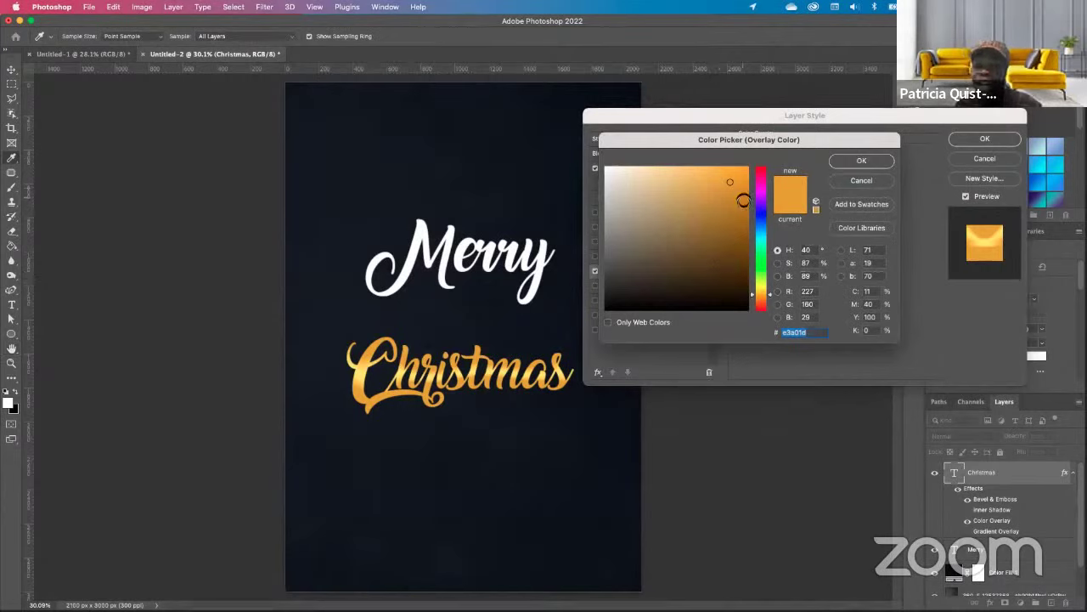
left_click(770, 294)
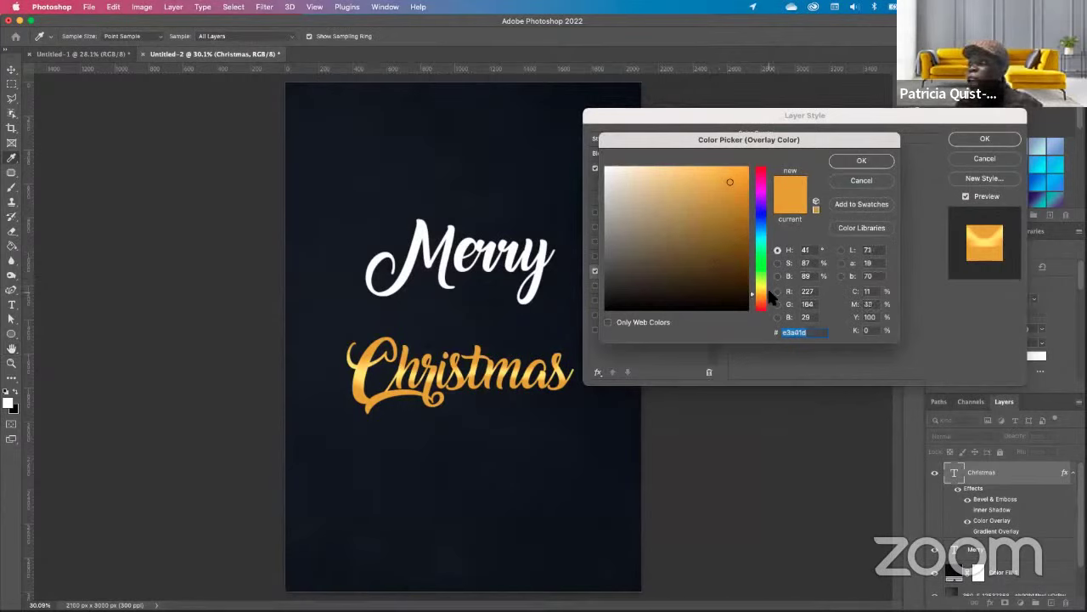
left_click_drag(770, 294, 770, 294)
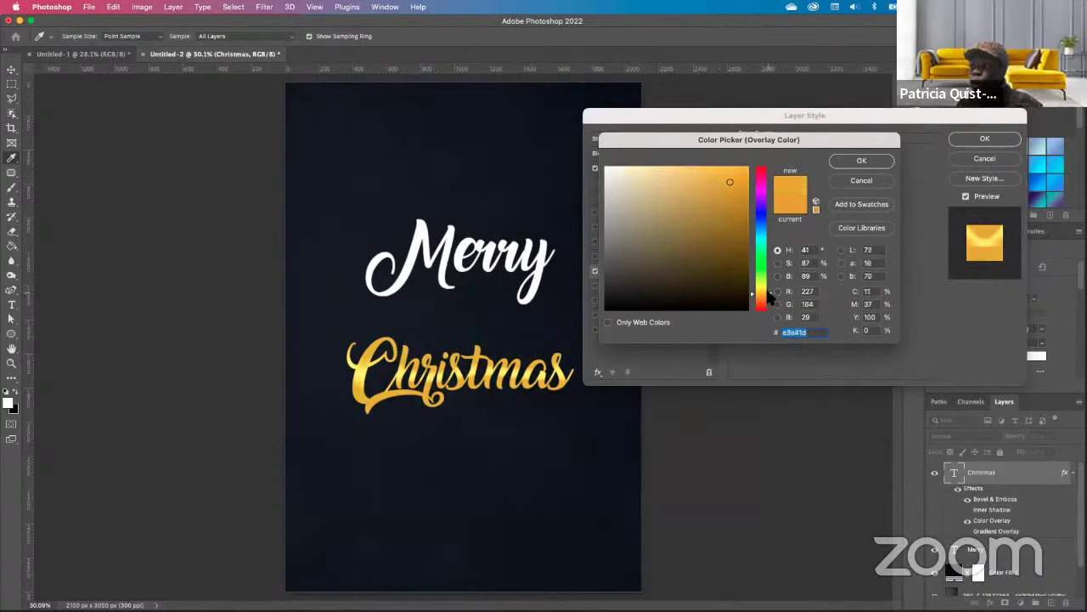
left_click(861, 161)
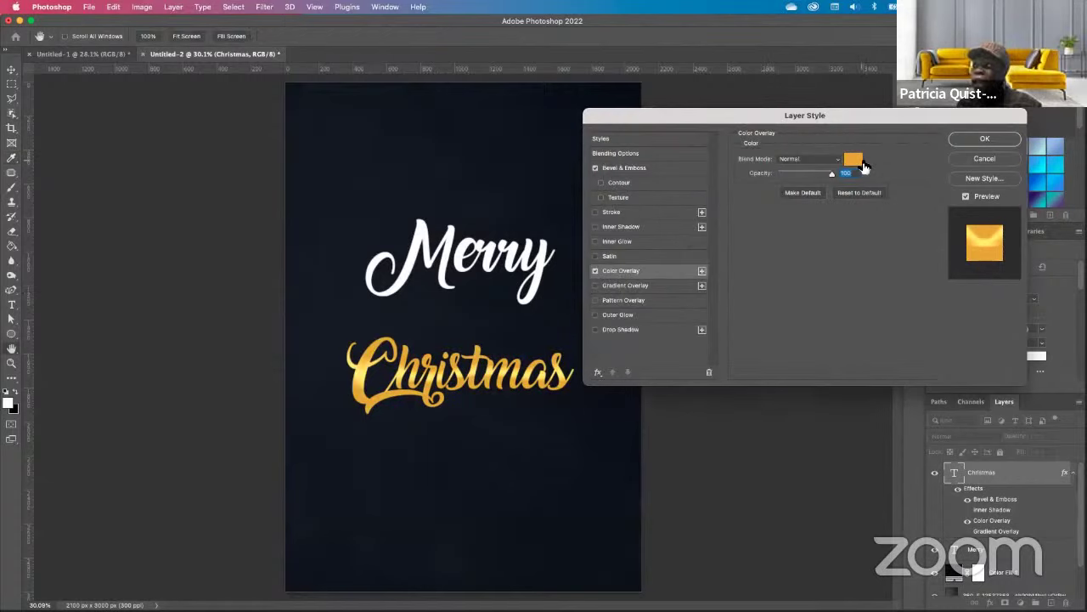
Add a Drop Shadow to "Christmas" with a 31° angle, 17 px distance and 5 px size, and apply the layer style.
left_click(595, 329)
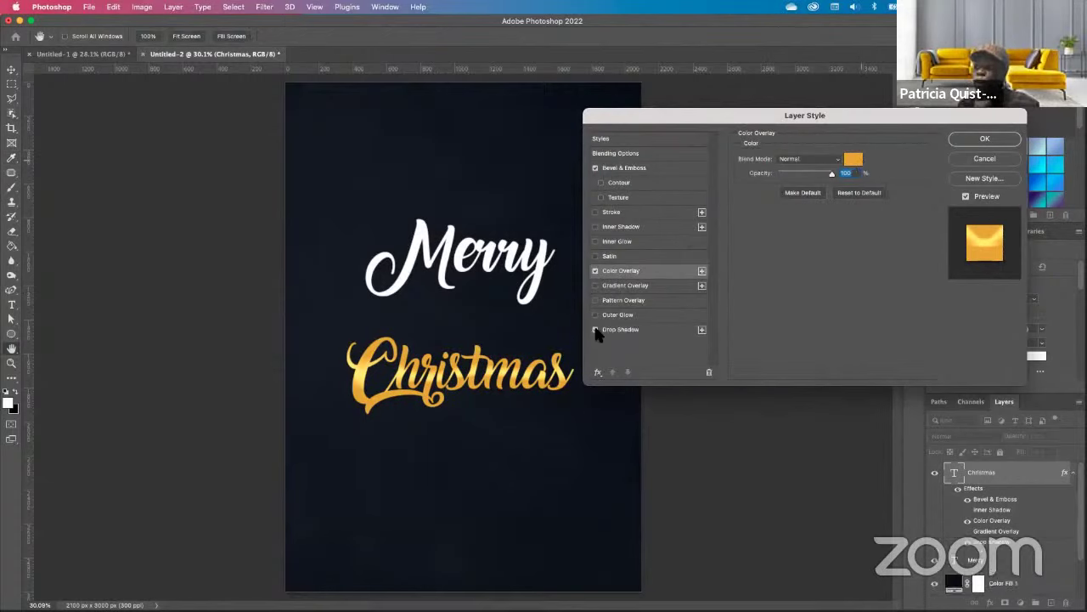
left_click(665, 329)
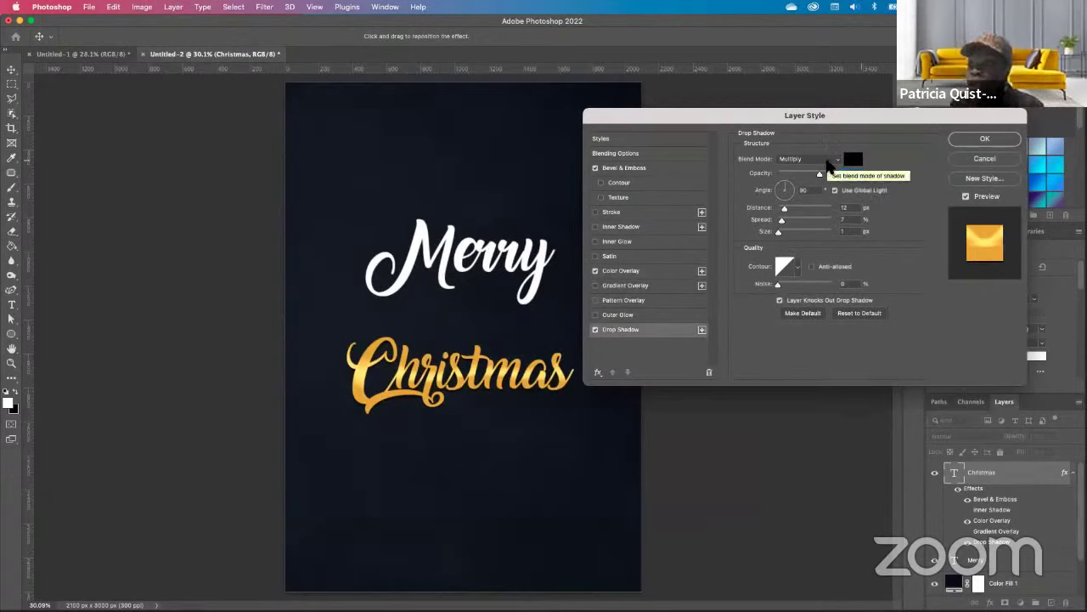
left_click(789, 185)
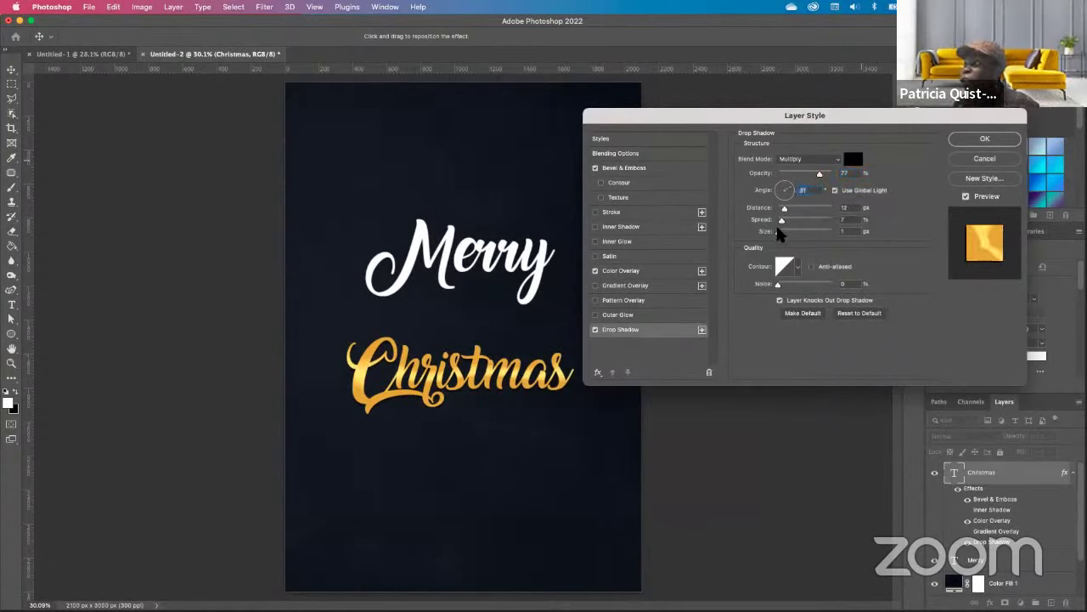
left_click_drag(785, 214, 786, 214)
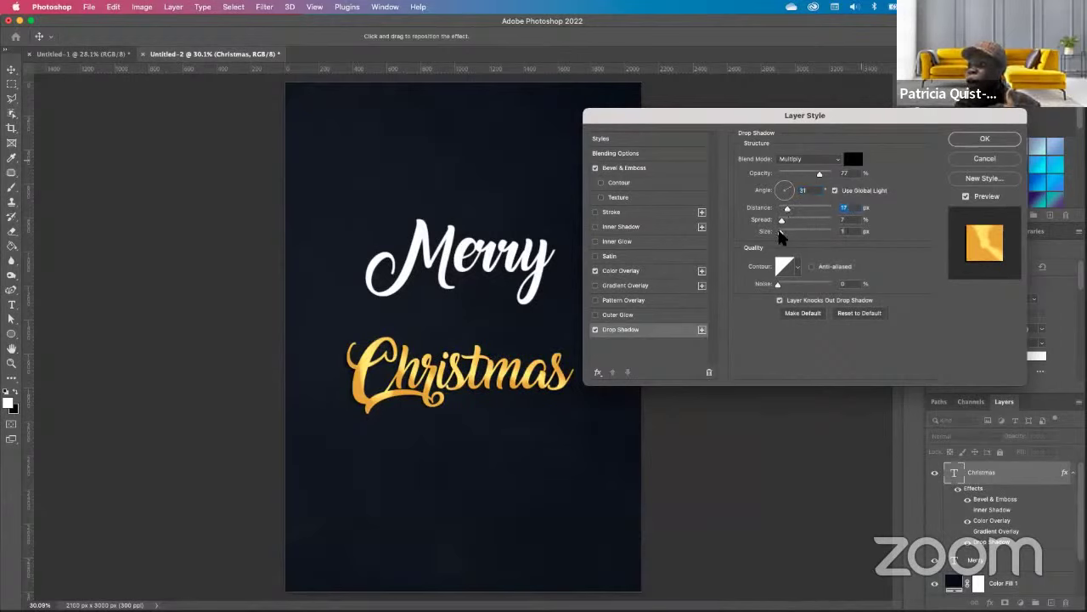
left_click_drag(779, 231, 781, 233)
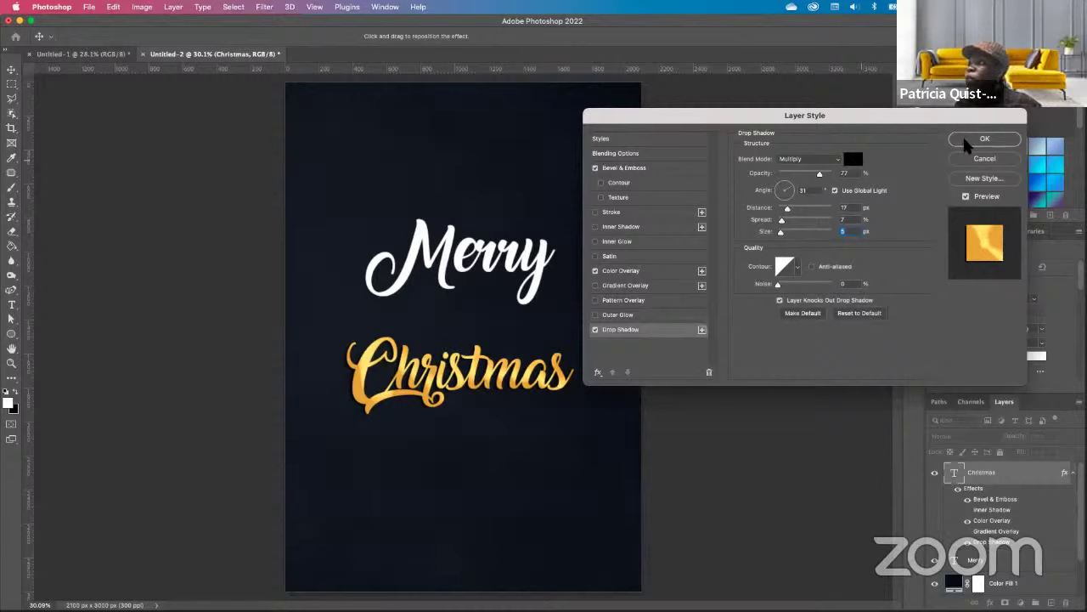
left_click(984, 139)
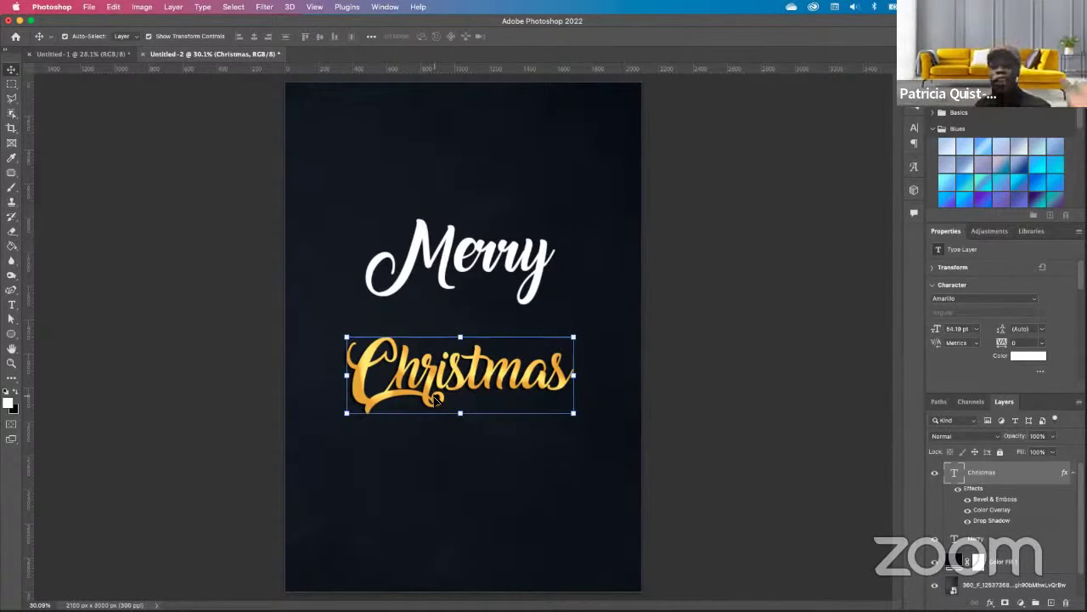
Compare the styled title with the finished flyer in the other document and examine the gold "Christmas" lettering up close.
left_click(92, 56)
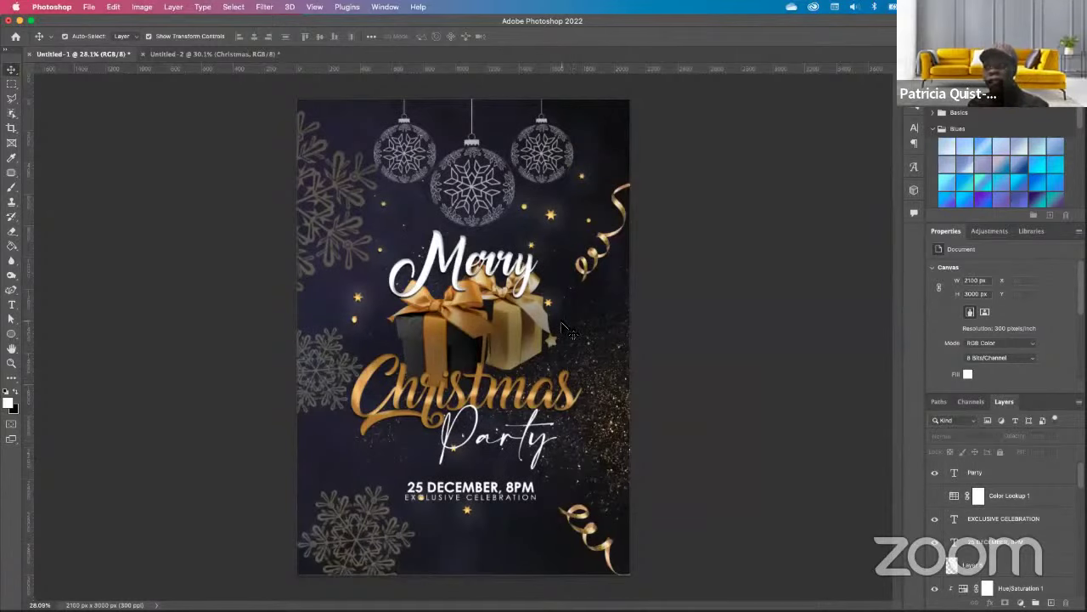
left_click(228, 54)
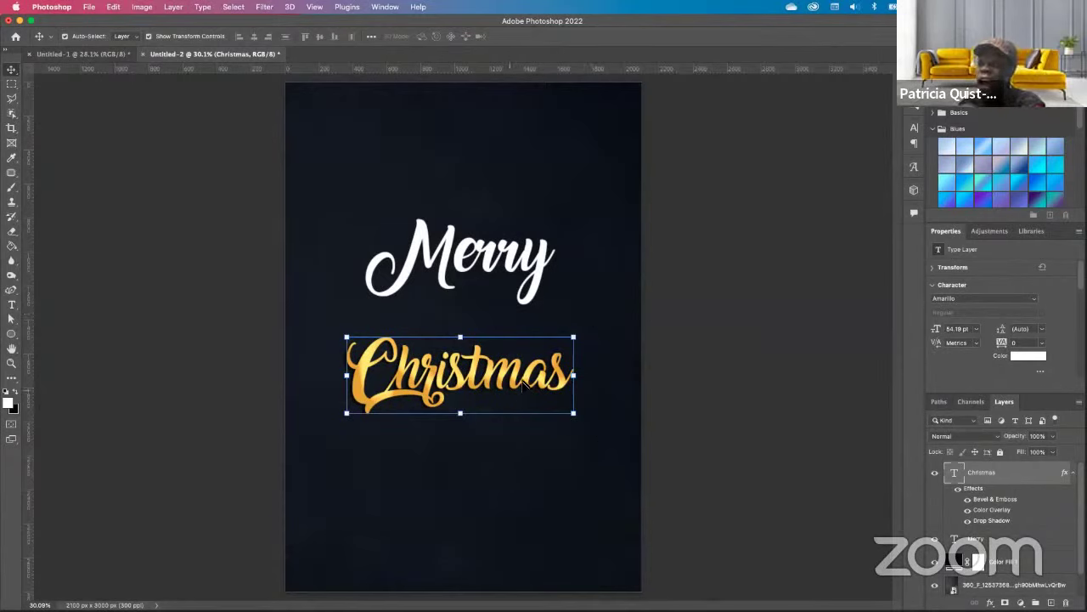
scroll(510, 374, "up", 3)
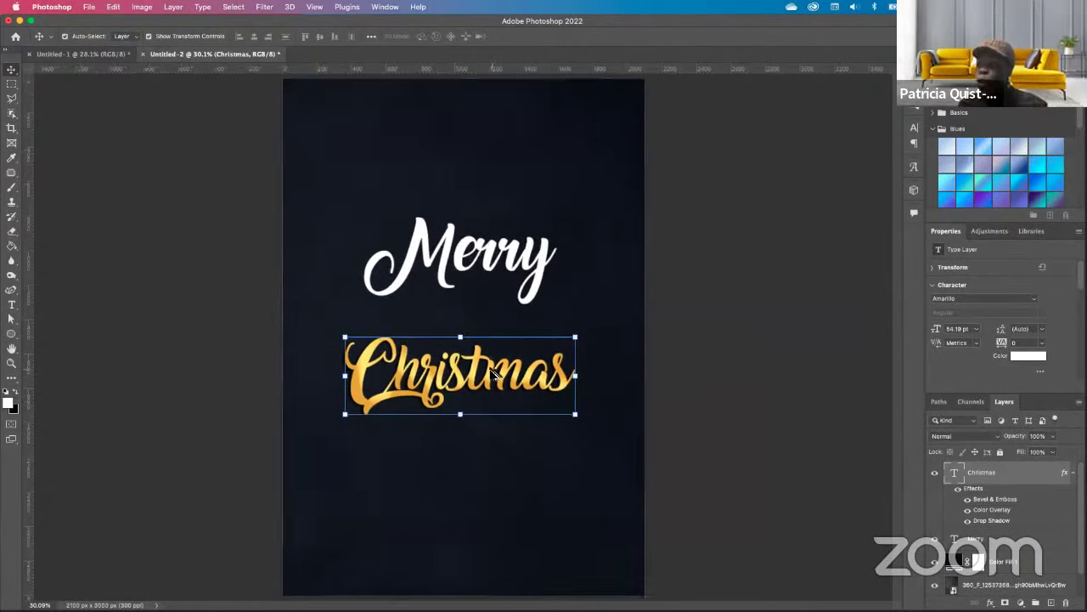
scroll(499, 359, "up", 8)
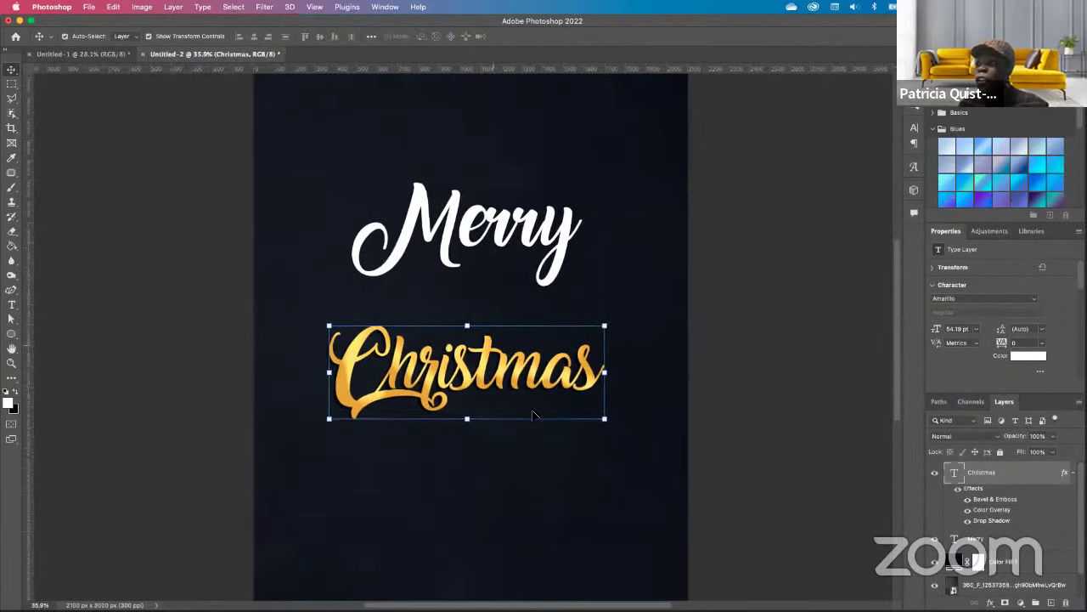
scroll(479, 387, "down", 4)
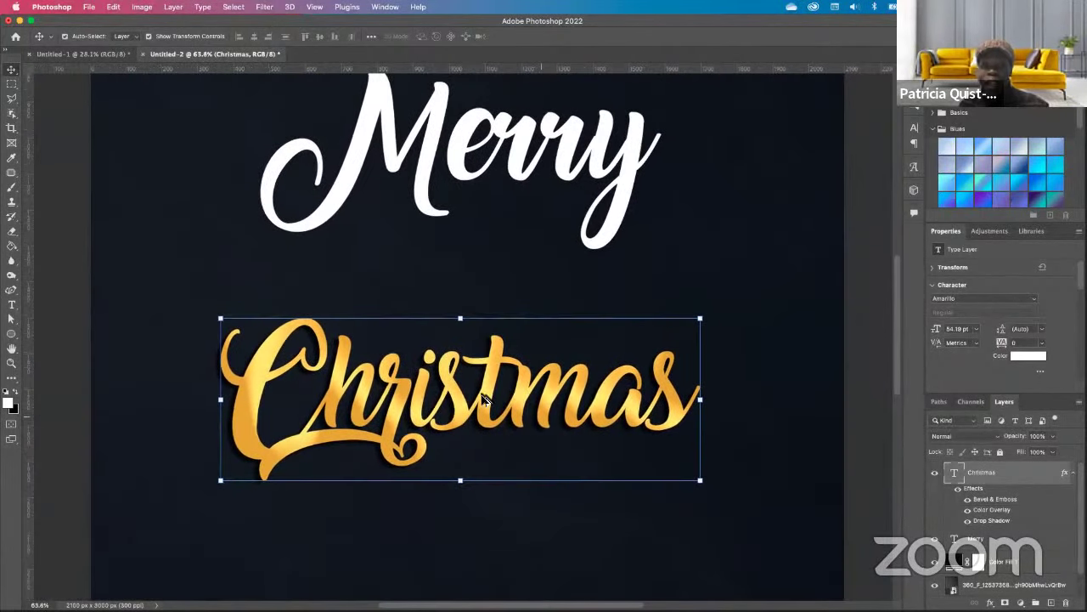
scroll(531, 406, "down", 3)
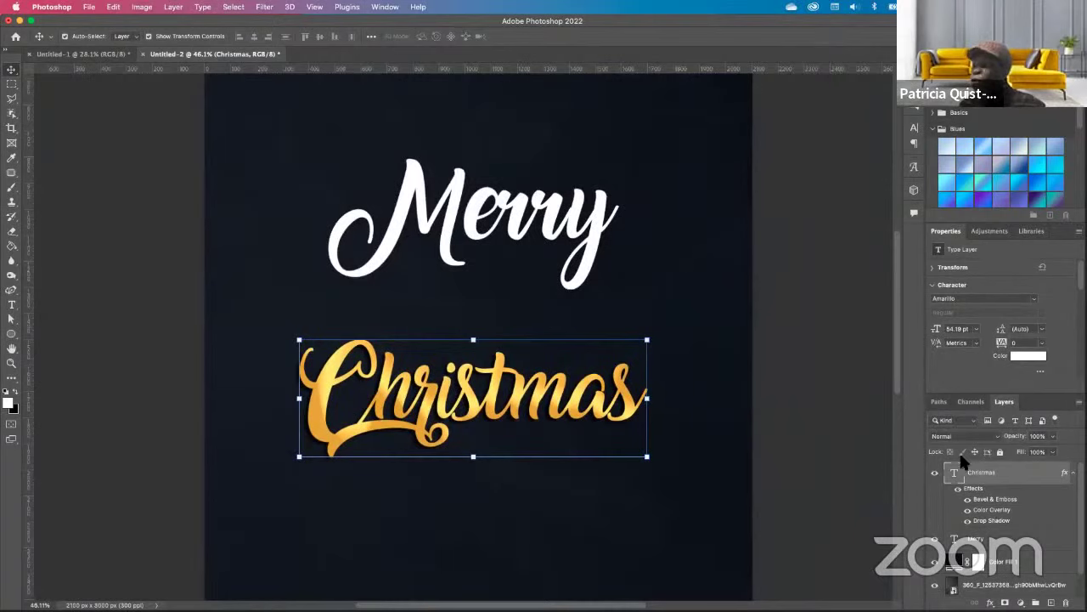
Copy the layer style of the "Christmas" text layer.
right_click(984, 472)
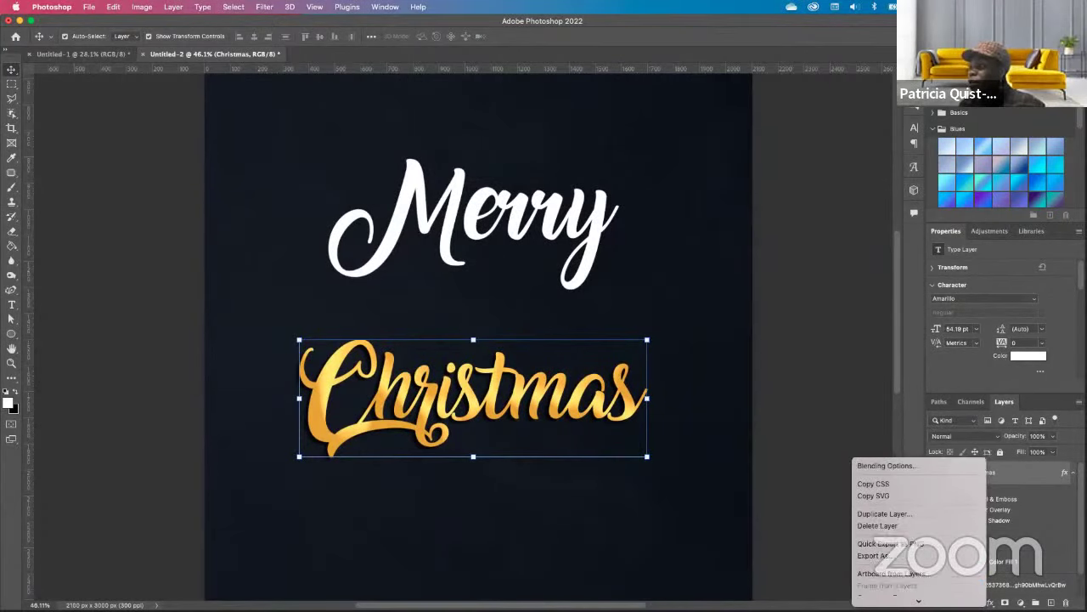
mouse_move(919, 600)
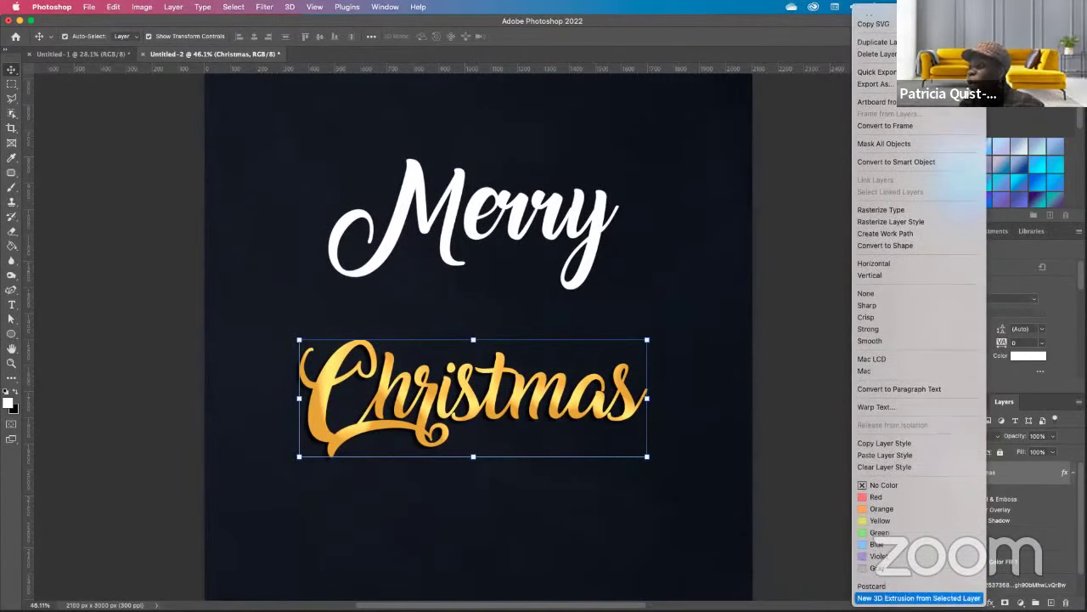
left_click(894, 447)
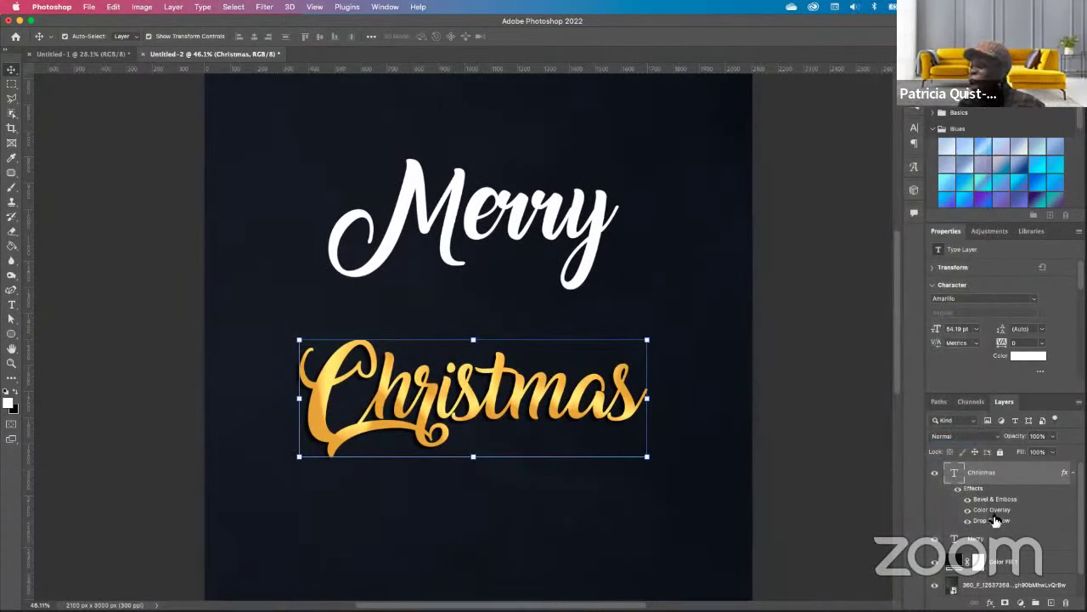
Paste the copied layer style onto the "Merry" text layer and compare the title with the finished flyer in the other document.
left_click(994, 542)
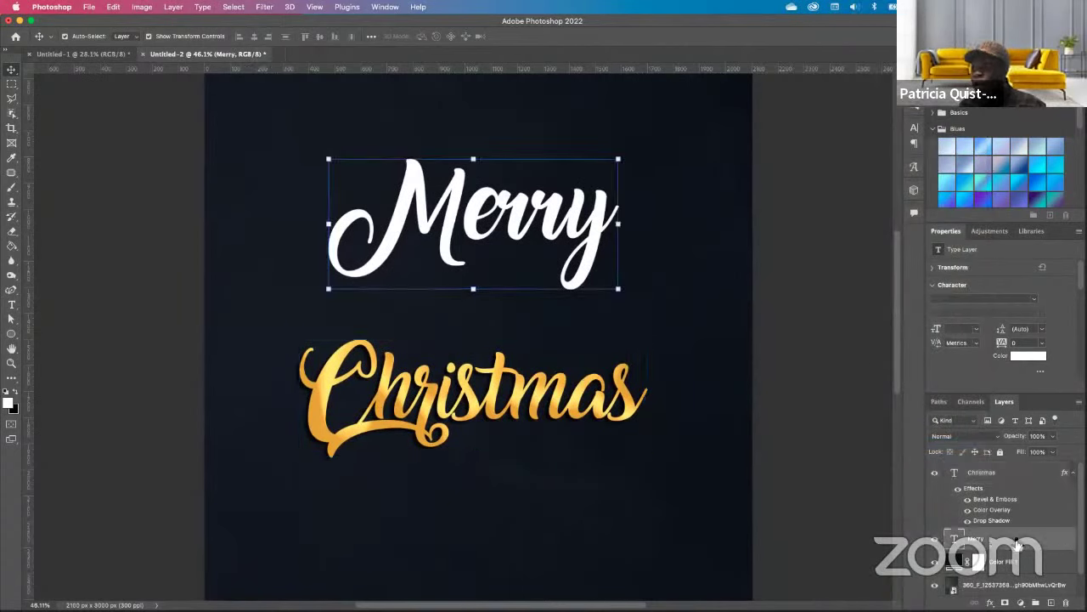
right_click(1018, 542)
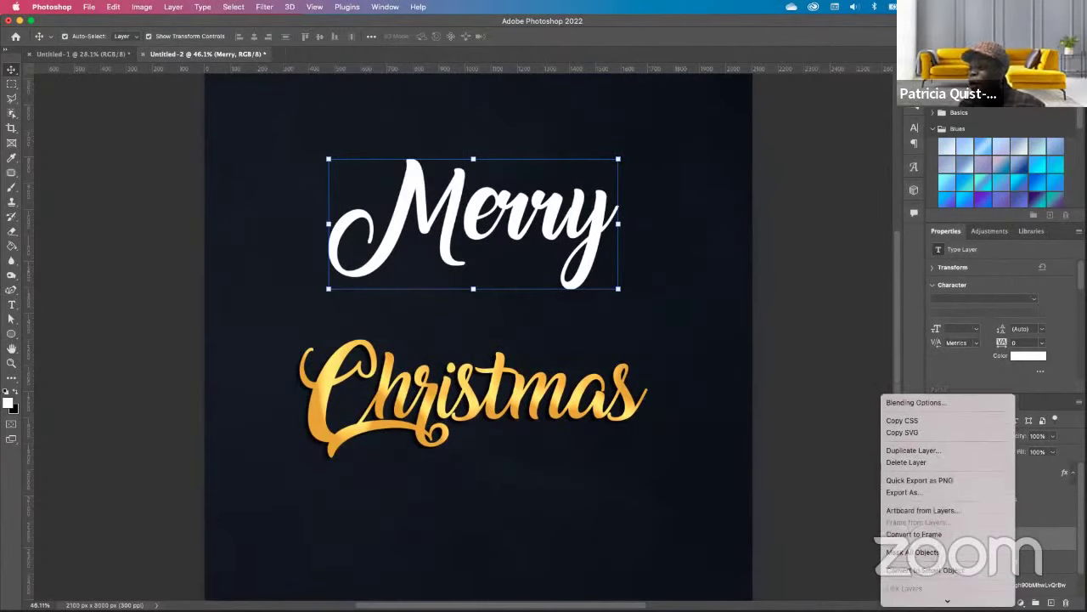
scroll(927, 497, "down", 5)
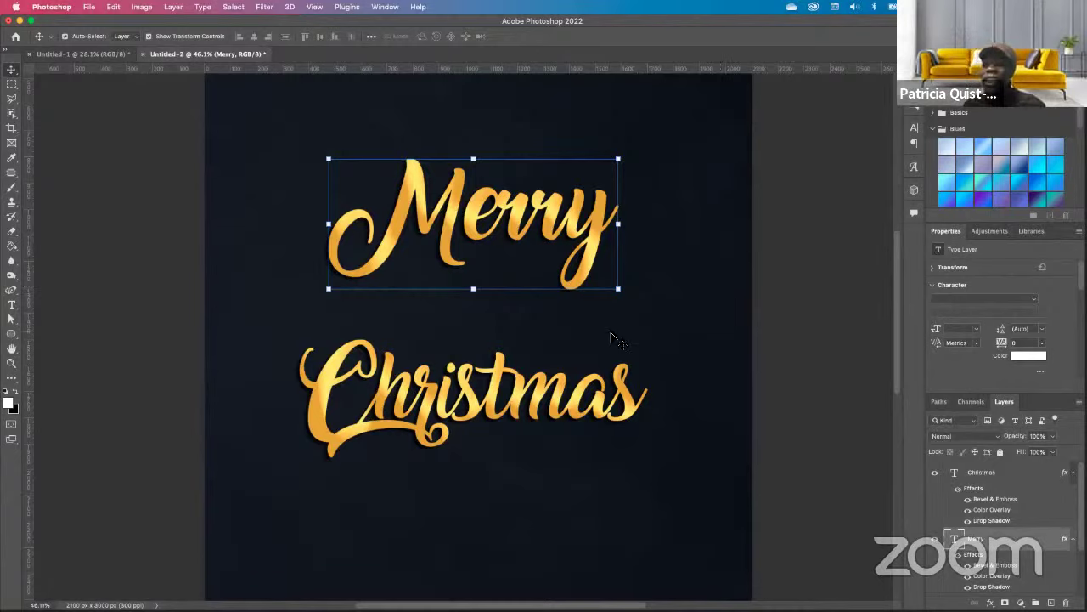
left_click(482, 316)
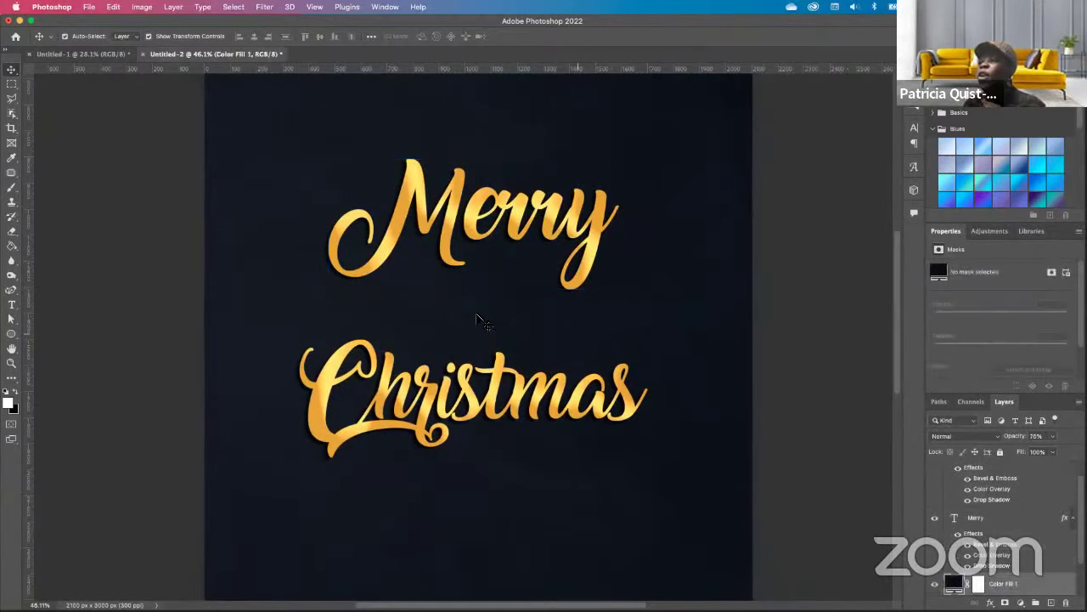
scroll(528, 292, "down", 5)
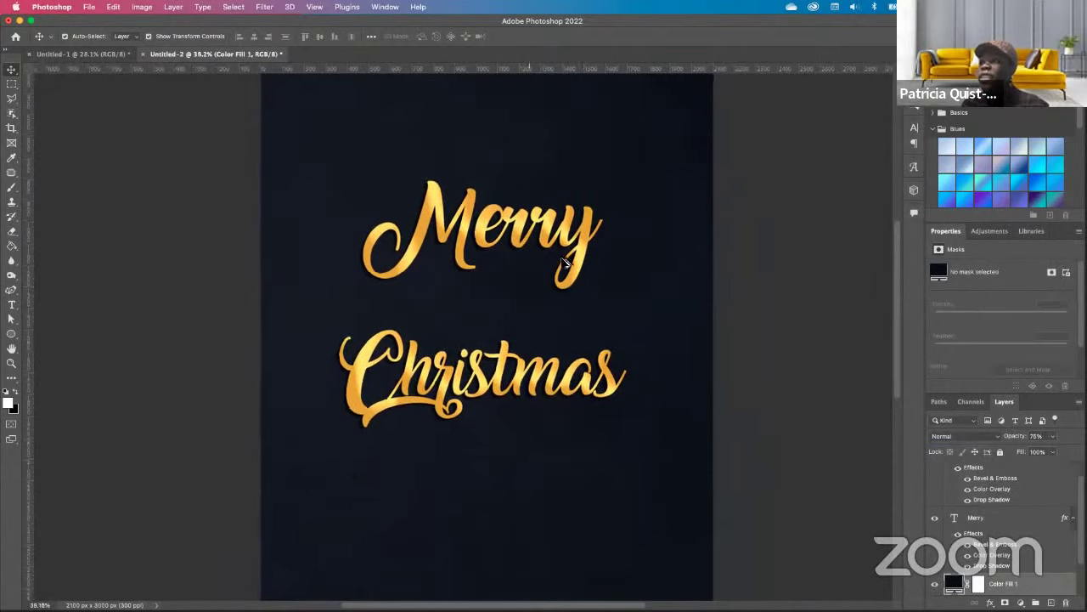
scroll(449, 303, "up", 8)
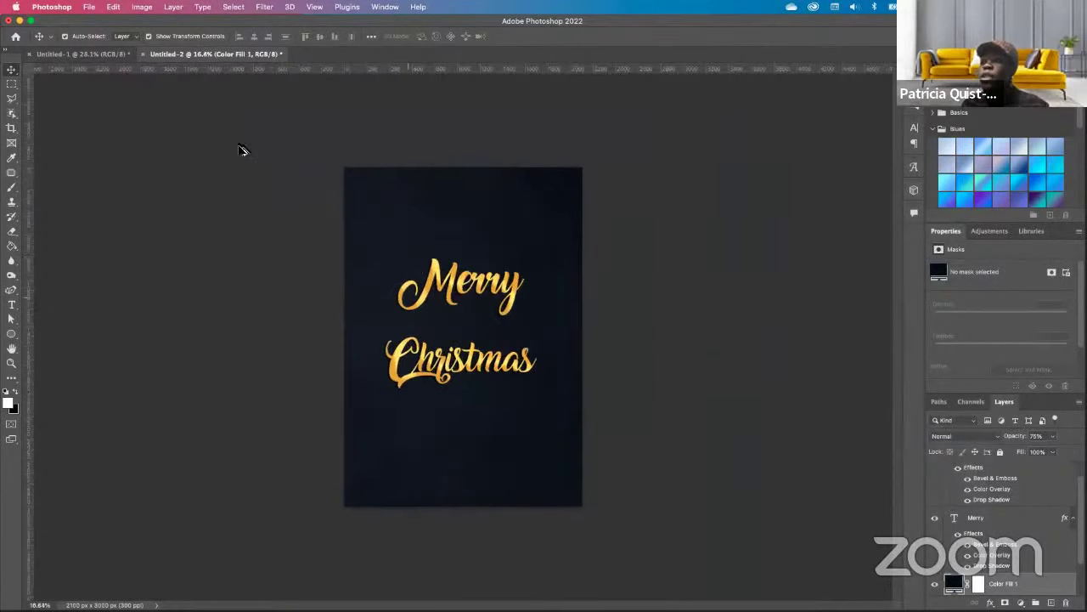
key("ctrl+Tab")
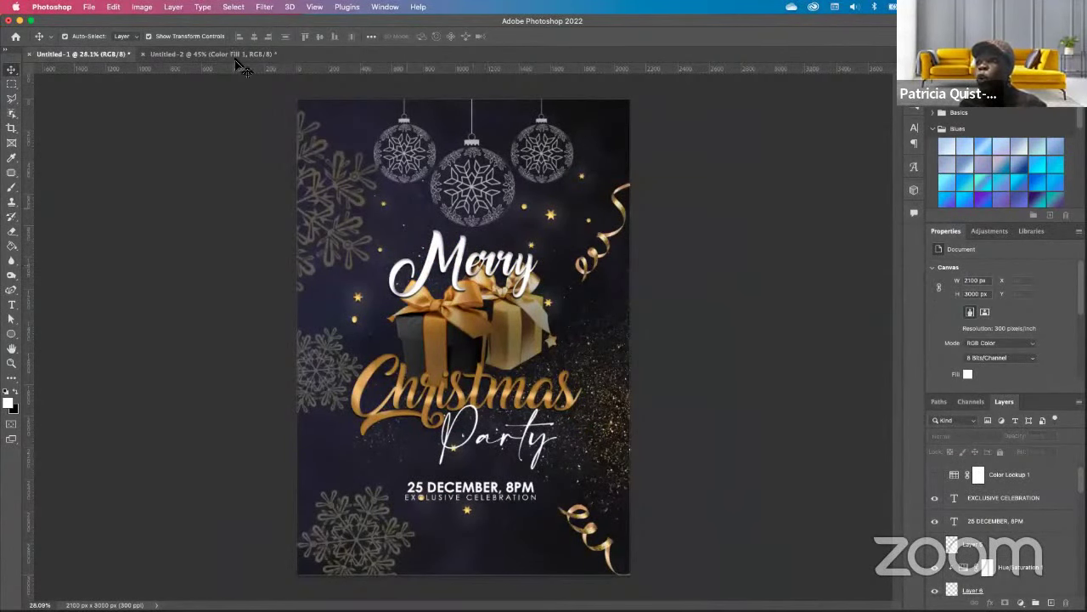
key("ctrl+Tab")
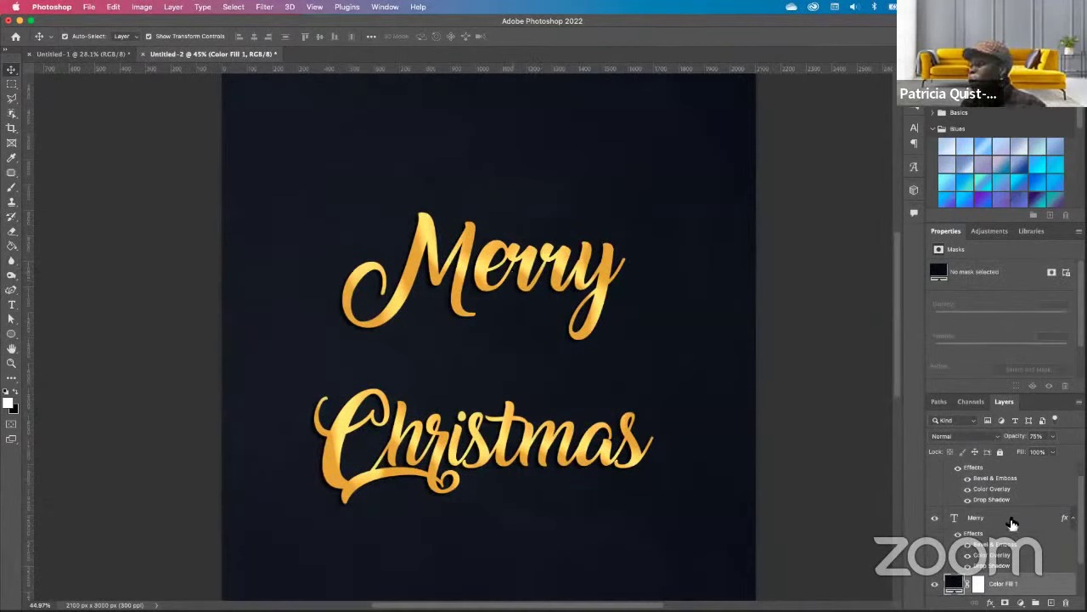
Change the Color Overlay of the "Merry" text to near-white #fbfaf8 and apply the layer style.
left_click(1040, 517)
double_click(1039, 518)
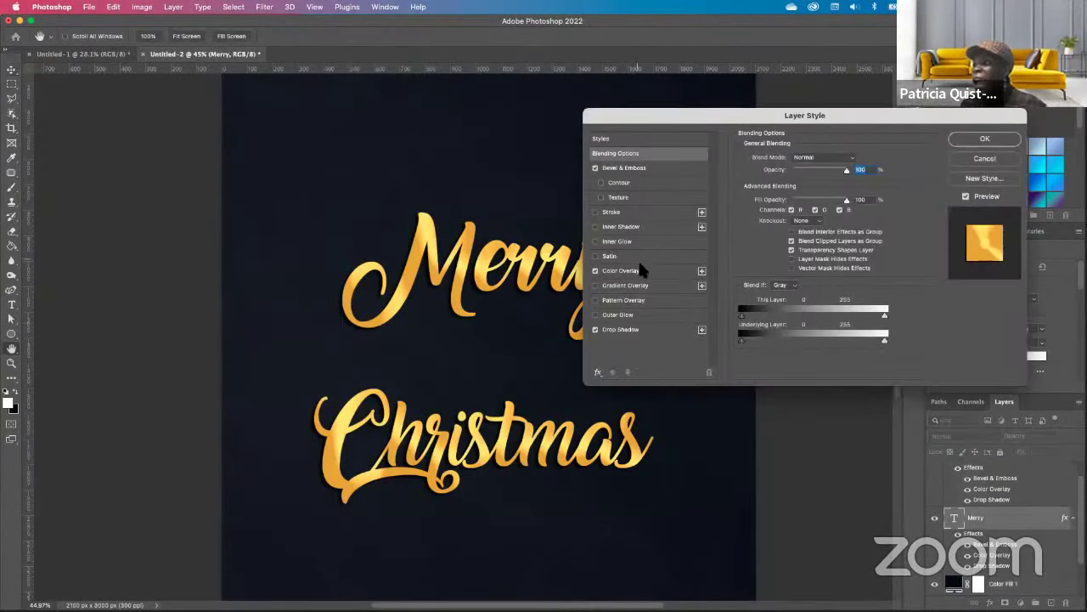
left_click(595, 271)
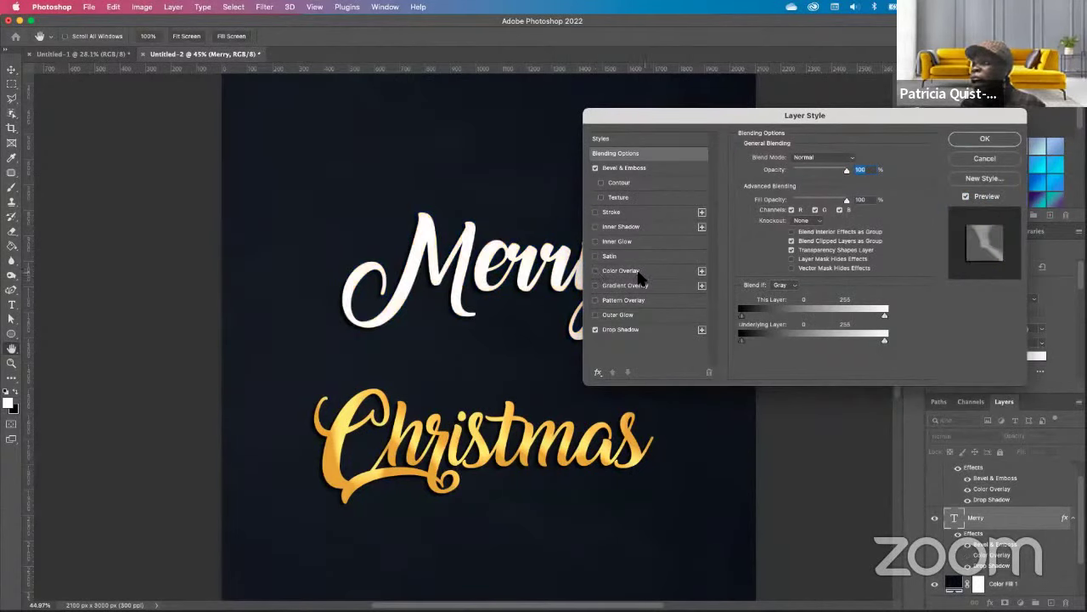
left_click(595, 270)
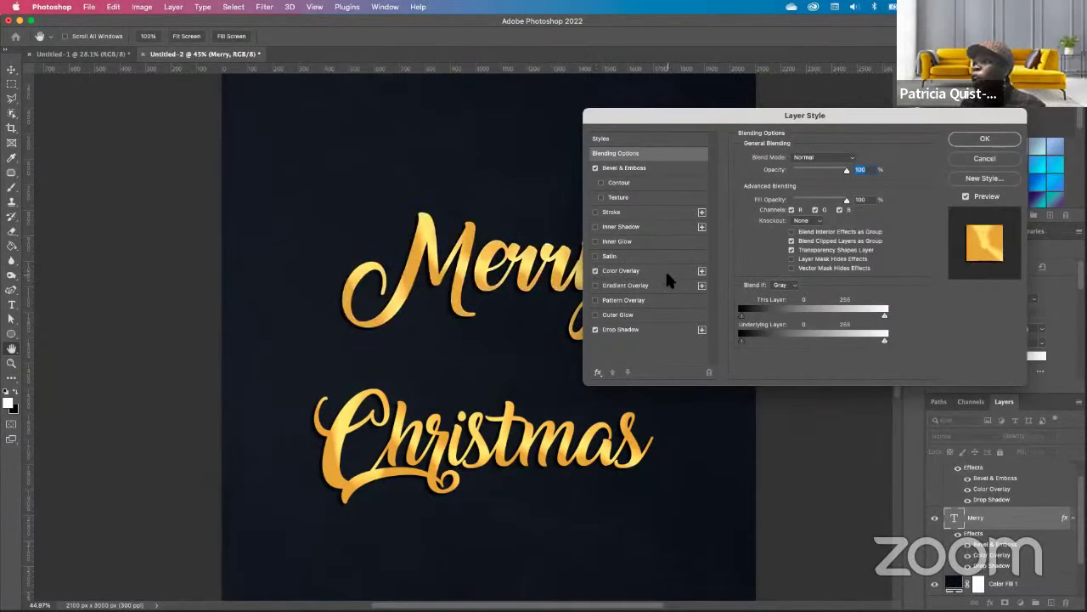
left_click(667, 276)
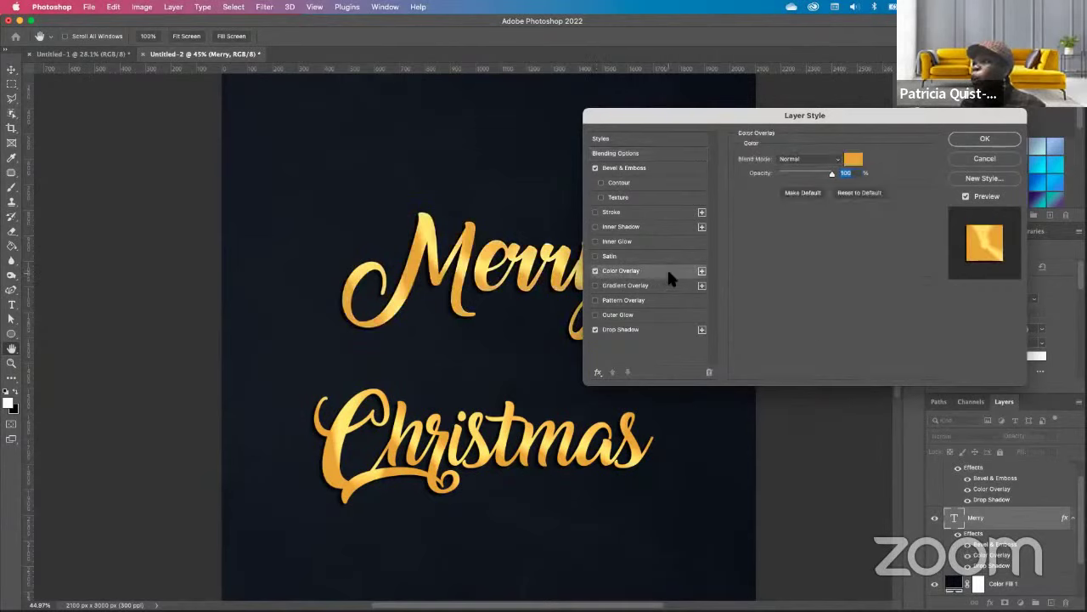
left_click(856, 160)
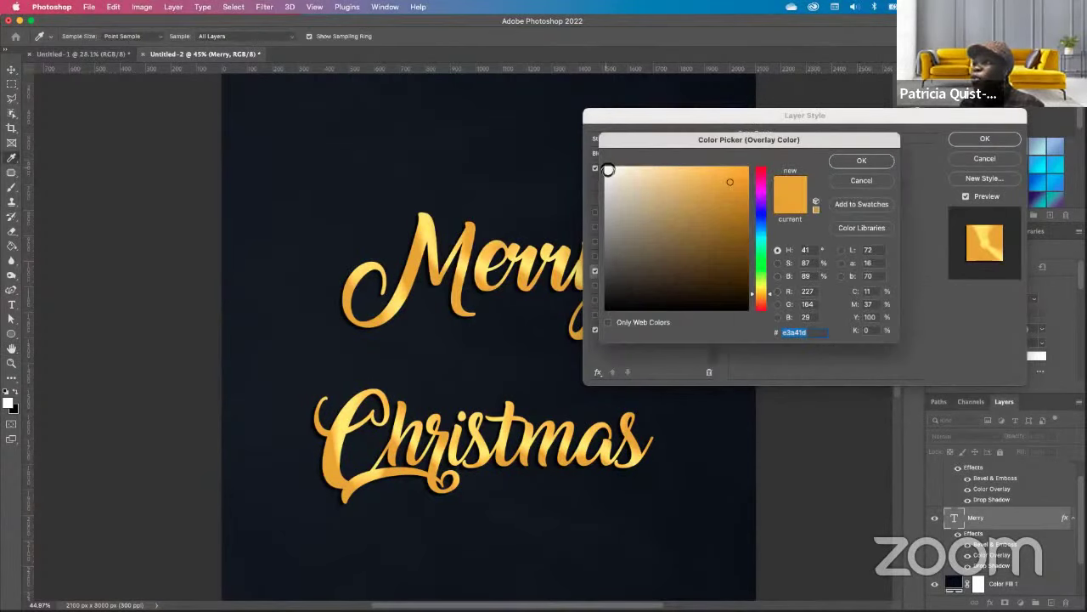
left_click(608, 170)
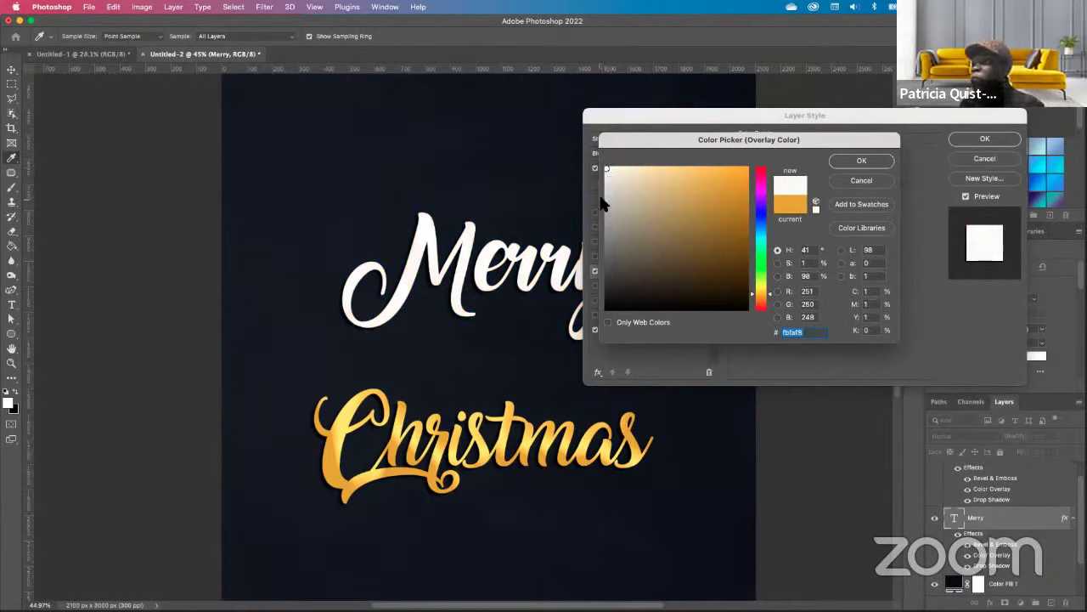
left_click(859, 162)
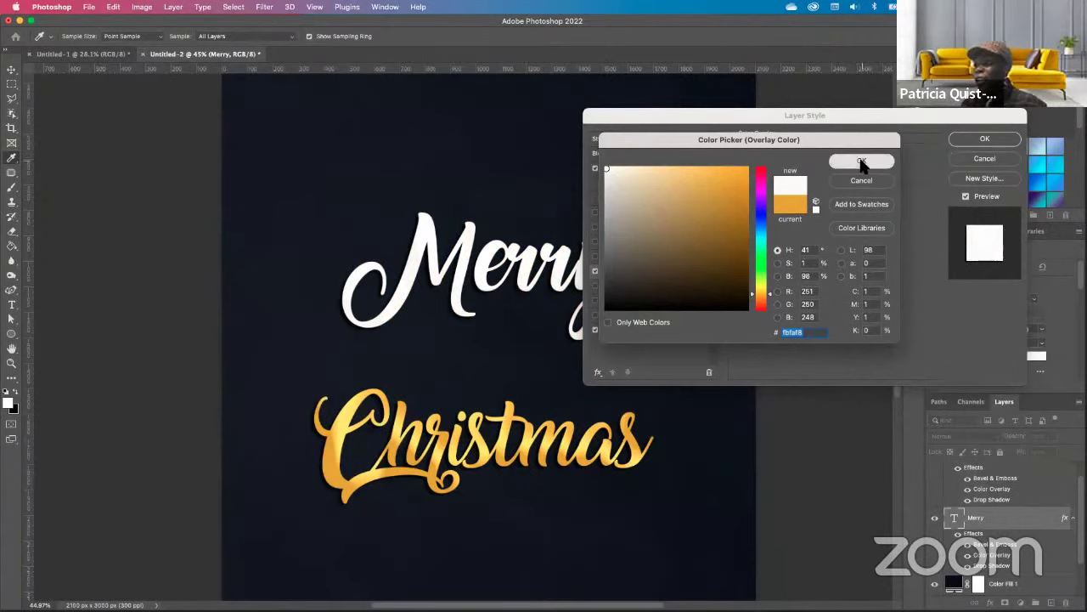
left_click(973, 145)
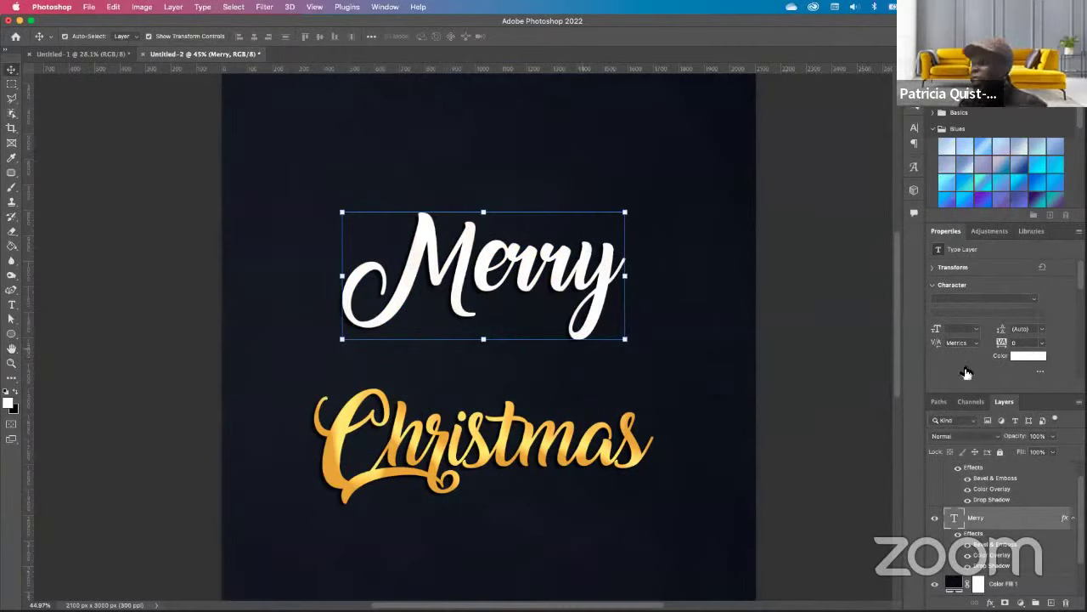
Turn off the Color Overlay in the "Merry" layer style, keeping Bevel & Emboss and Drop Shadow.
double_click(1030, 520)
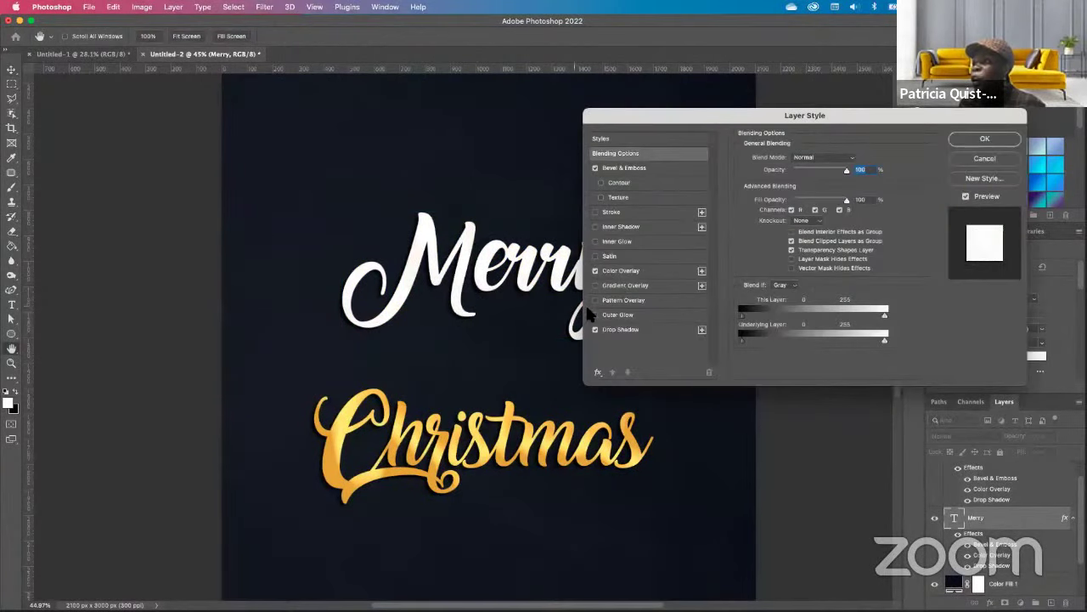
left_click(596, 270)
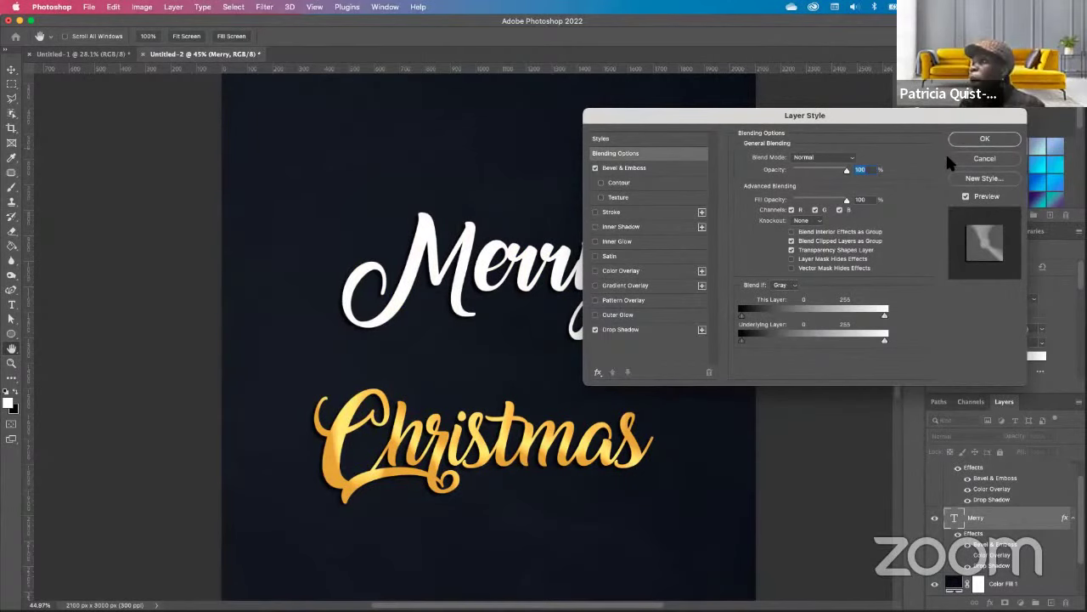
left_click(984, 138)
key("v")
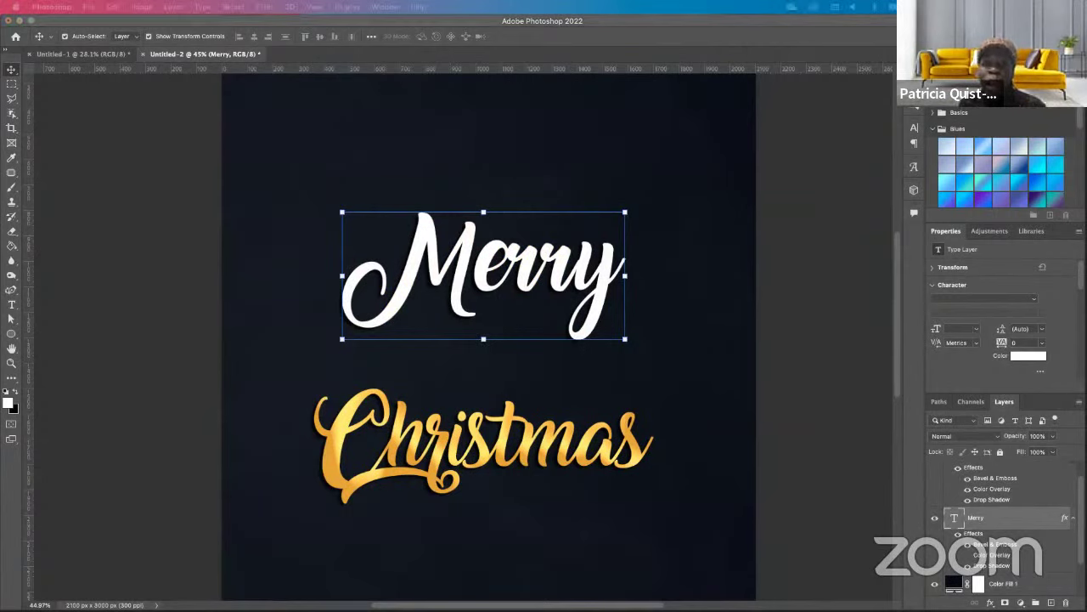
Place the black gift box photo on the flyer, enlarge it to about 918 × 1025 px and centre it above "Christmas".
left_click_drag(531, 611, 477, 340)
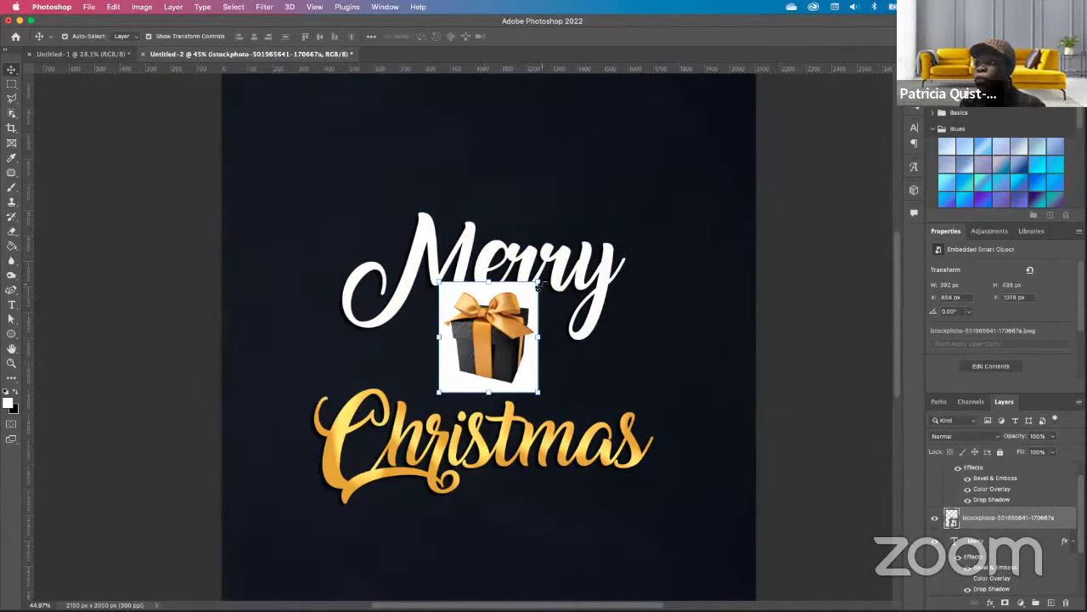
left_click_drag(538, 283, 672, 132)
left_click_drag(600, 274, 534, 275)
key("Return")
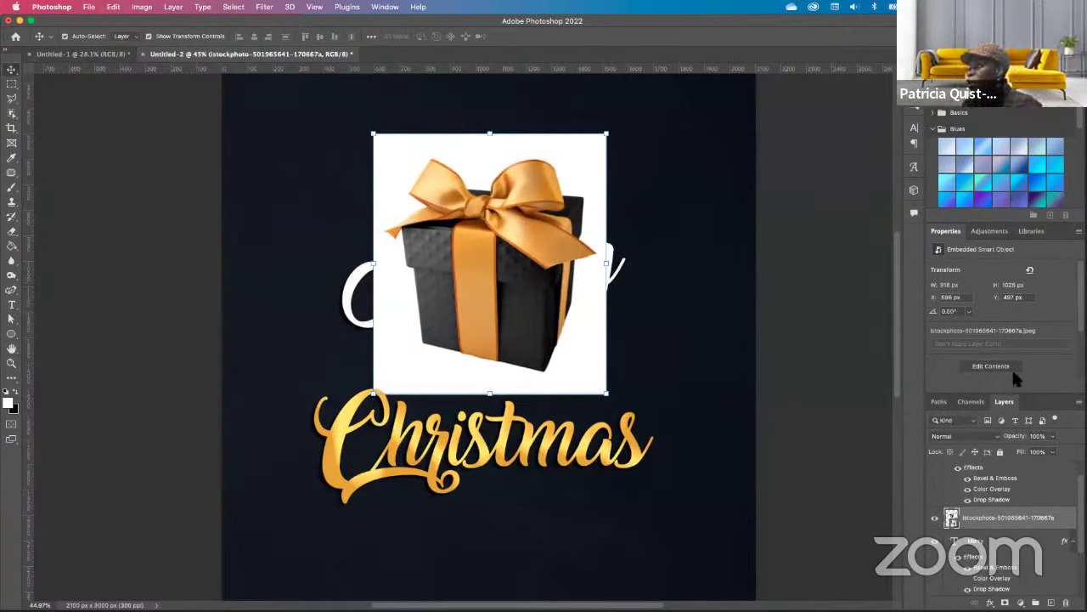
Convert the gift box smart object to layers, retaining its transforms, and remove its white background.
scroll(1014, 323, "down", 2)
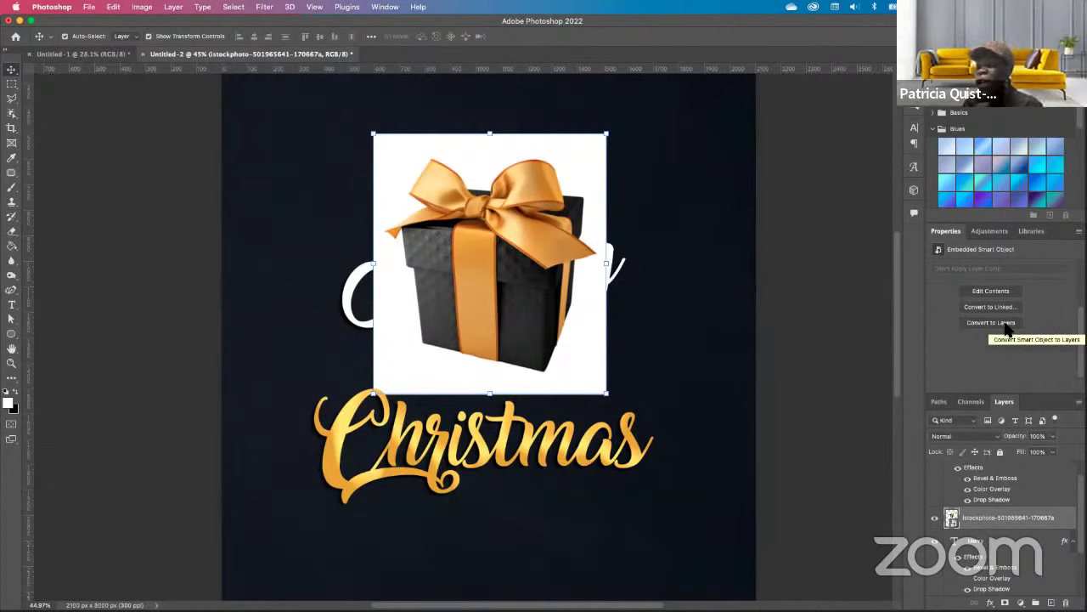
left_click(1006, 326)
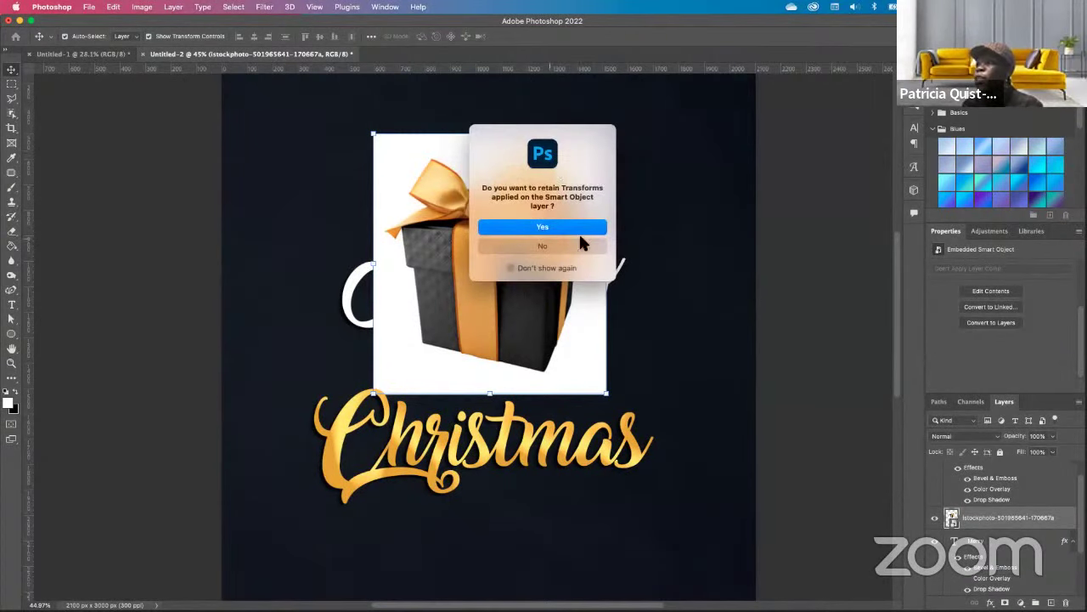
left_click(540, 227)
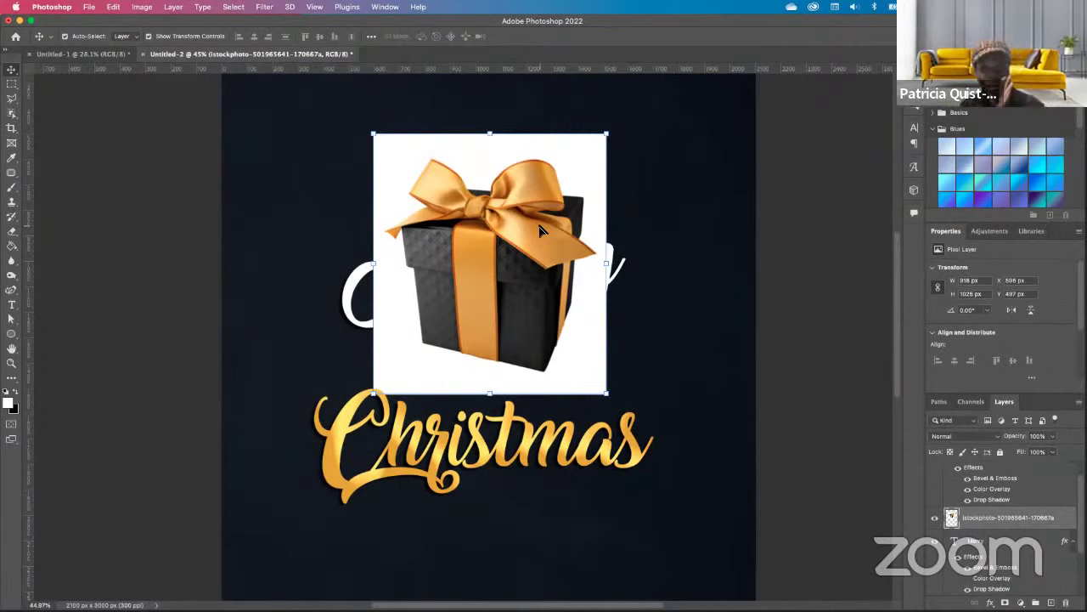
scroll(1009, 319, "down", 3)
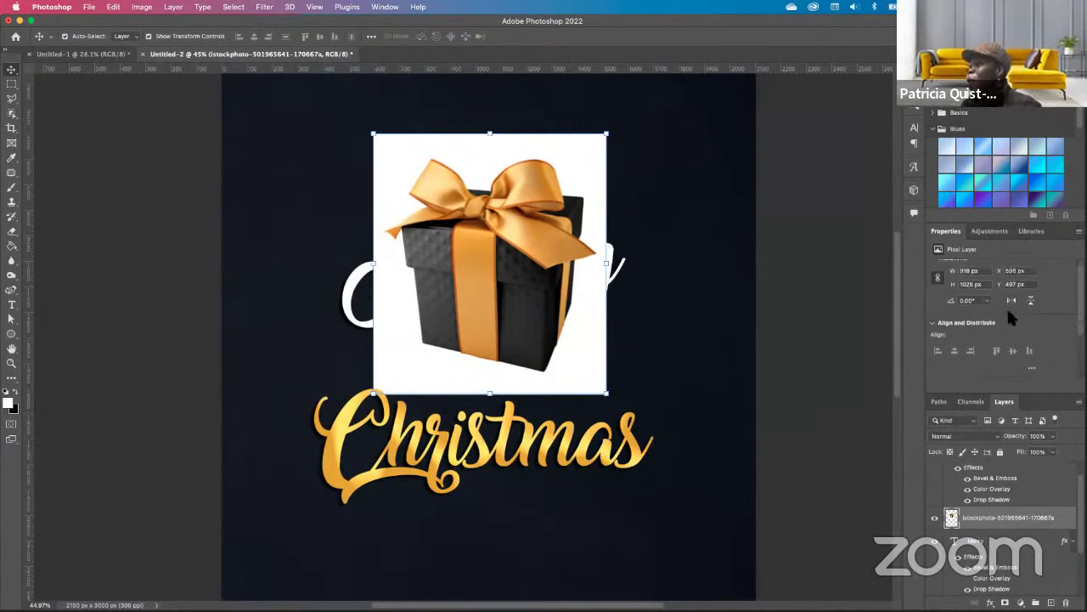
left_click(977, 331)
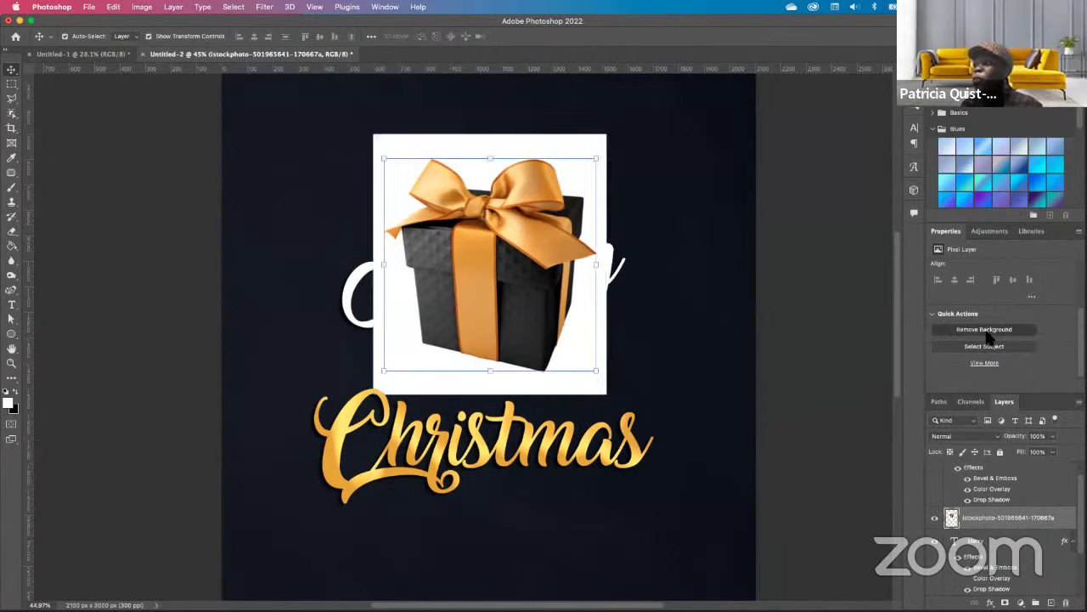
Scale the cut-out gift box down and position it between the words "Merry" and "Christmas".
left_click_drag(526, 225, 509, 276)
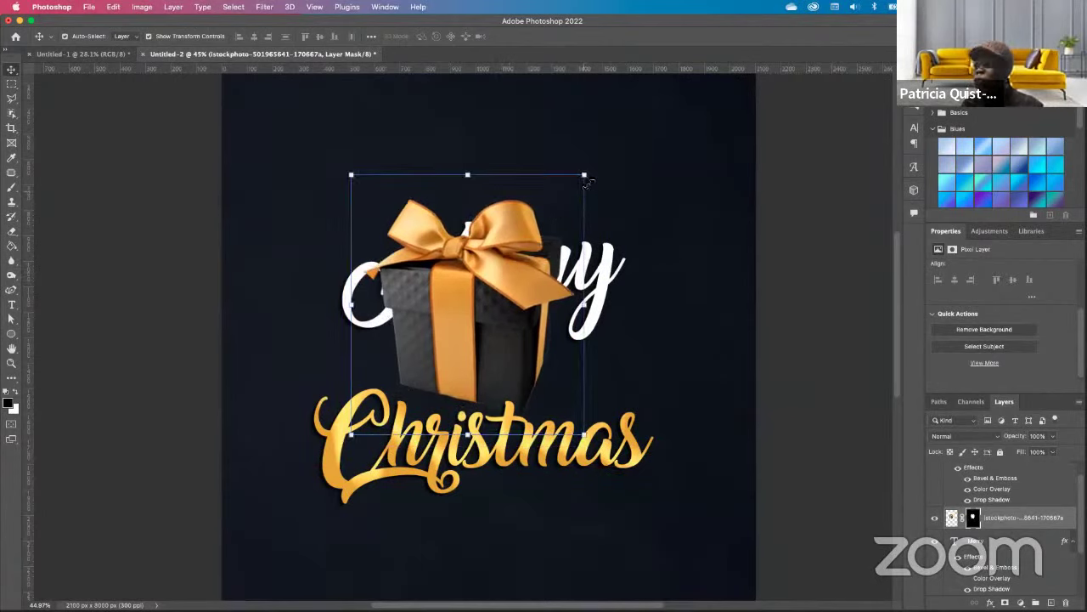
left_click_drag(586, 174, 530, 236)
left_click_drag(456, 290, 463, 314)
key("Return")
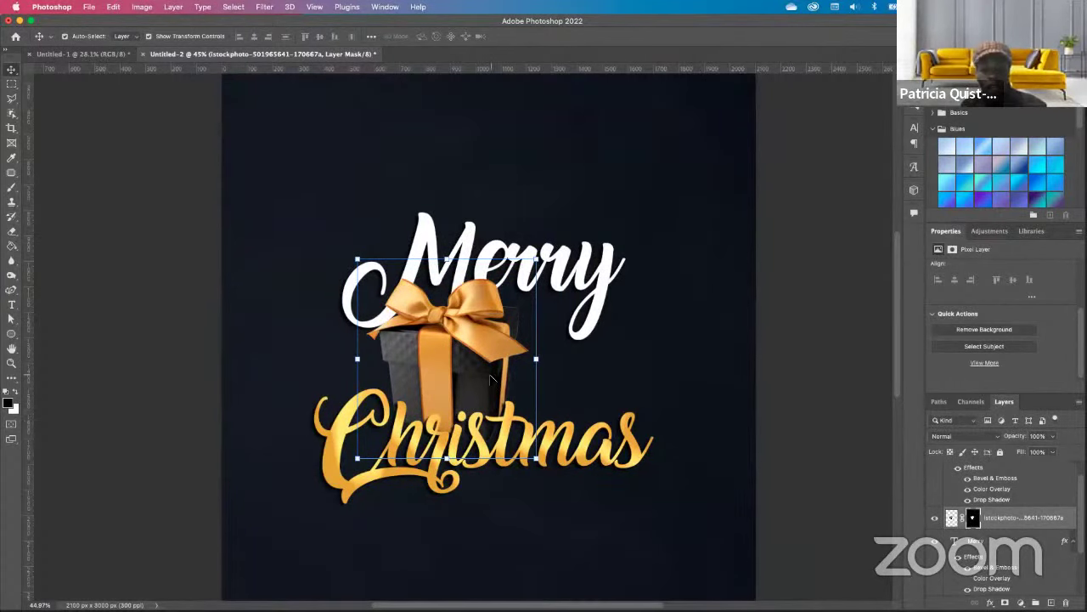
Select a narrow strip along the gift box's right edge, beside the ribbon tail, with the Polygonal Lasso on the layer mask.
scroll(492, 374, "up", 1)
scroll(491, 374, "up", 5)
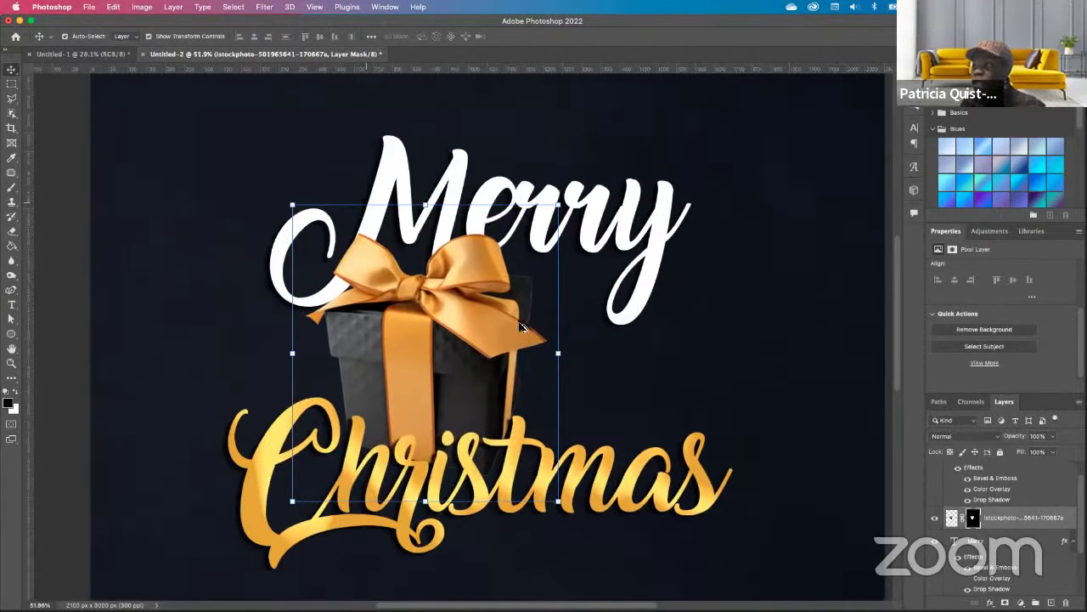
scroll(528, 384, "down", 2)
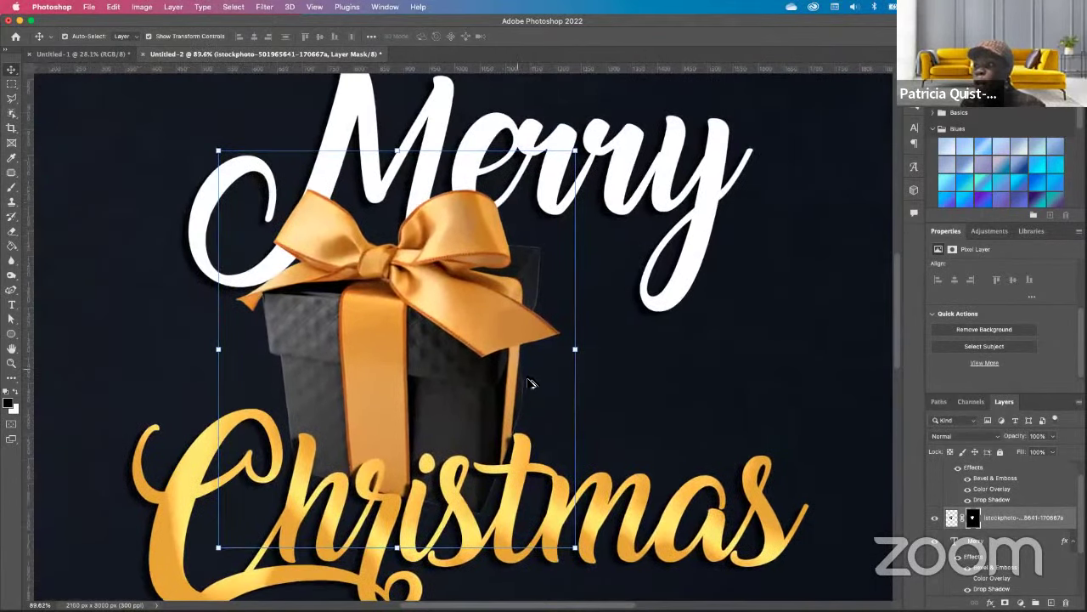
scroll(528, 382, "down", 2)
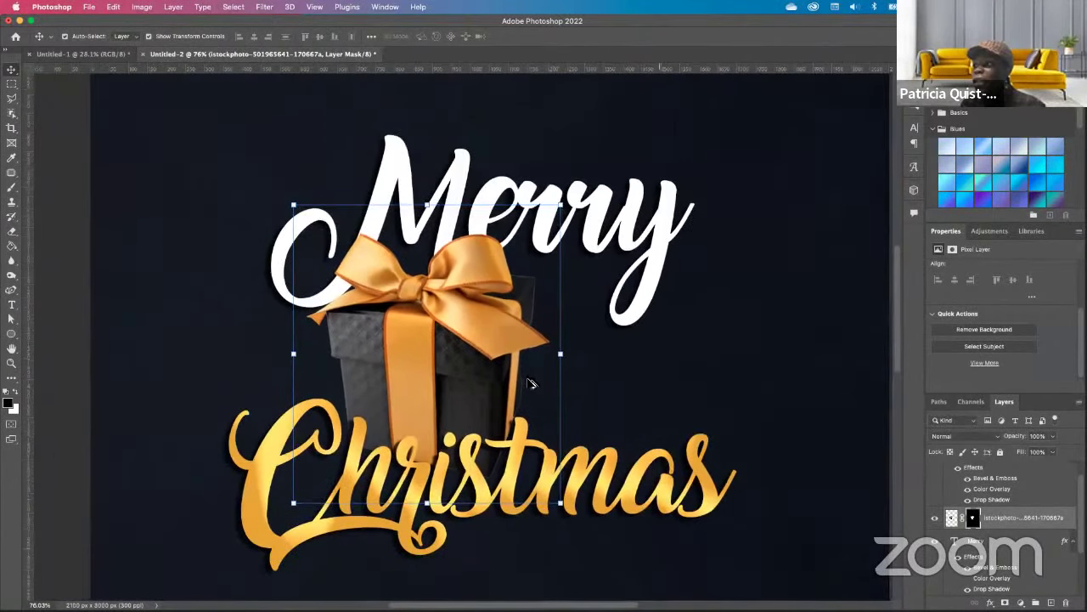
scroll(529, 382, "up", 5)
left_click(12, 98)
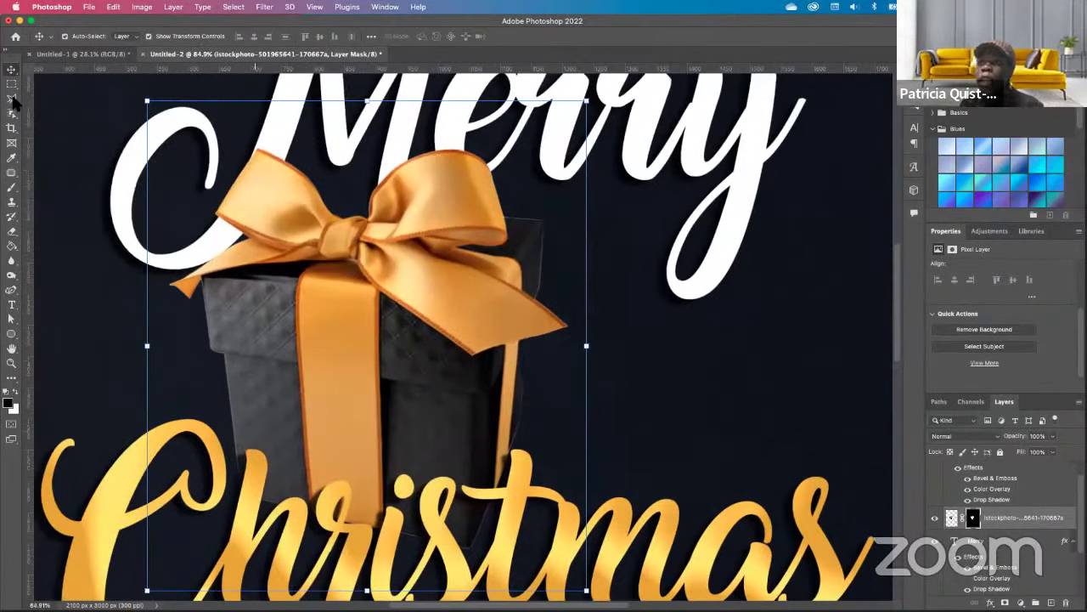
scroll(432, 276, "up", 3)
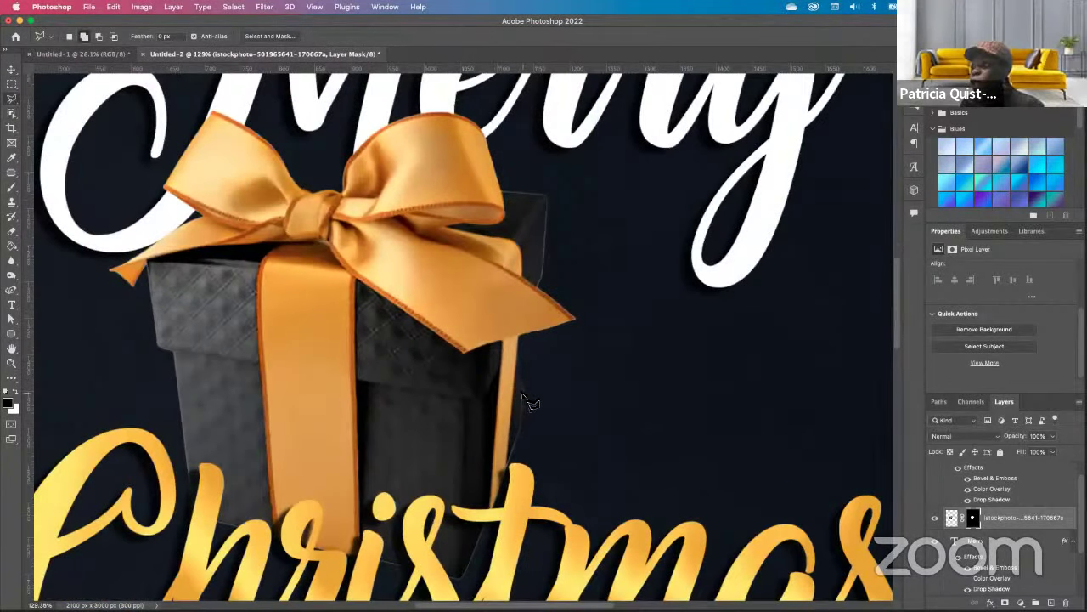
left_click_drag(524, 396, 542, 280)
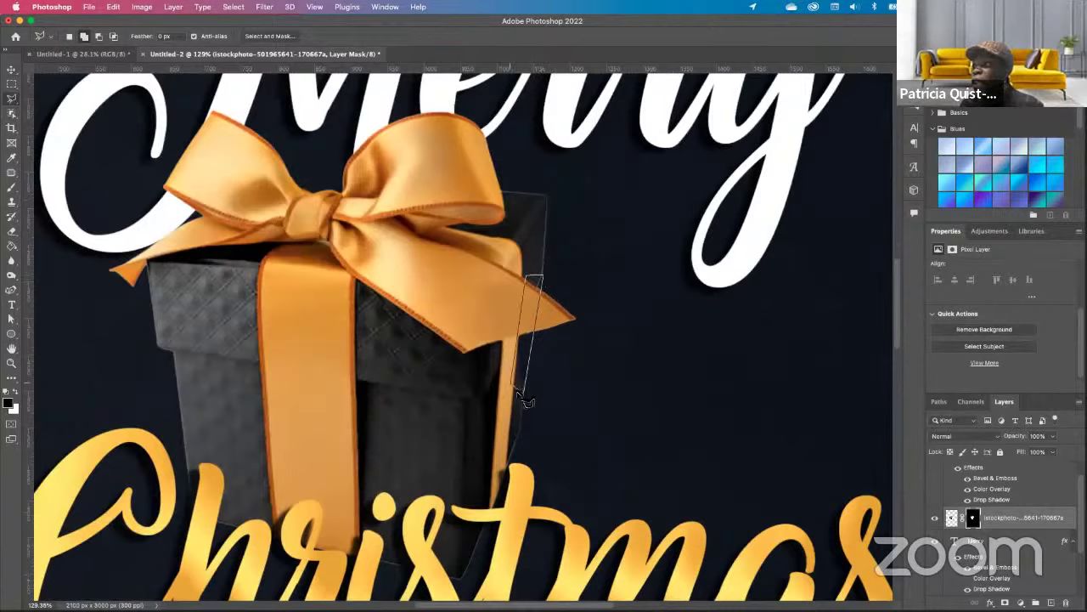
left_click_drag(532, 405, 529, 403)
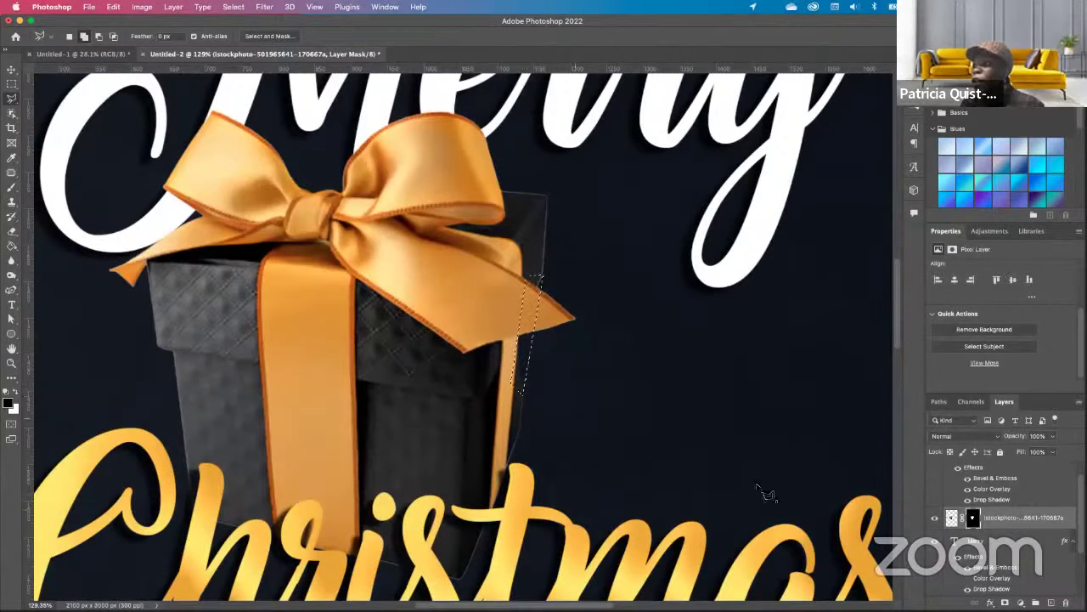
Paint white on the gift box's layer mask within the selected strip to reveal the hidden part beside the ribbon tail.
left_click(974, 515)
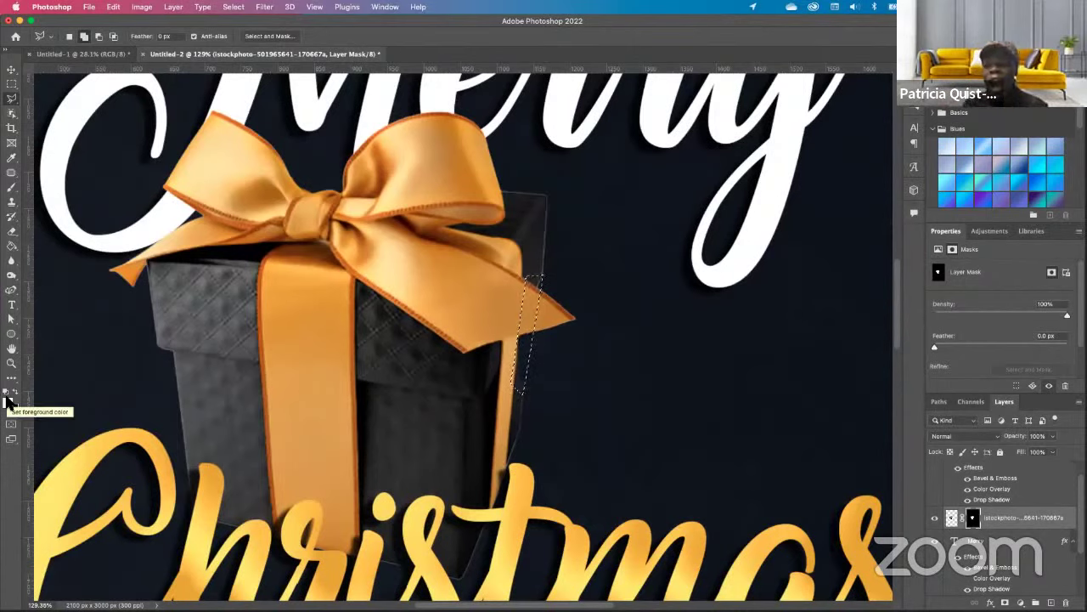
left_click(11, 186)
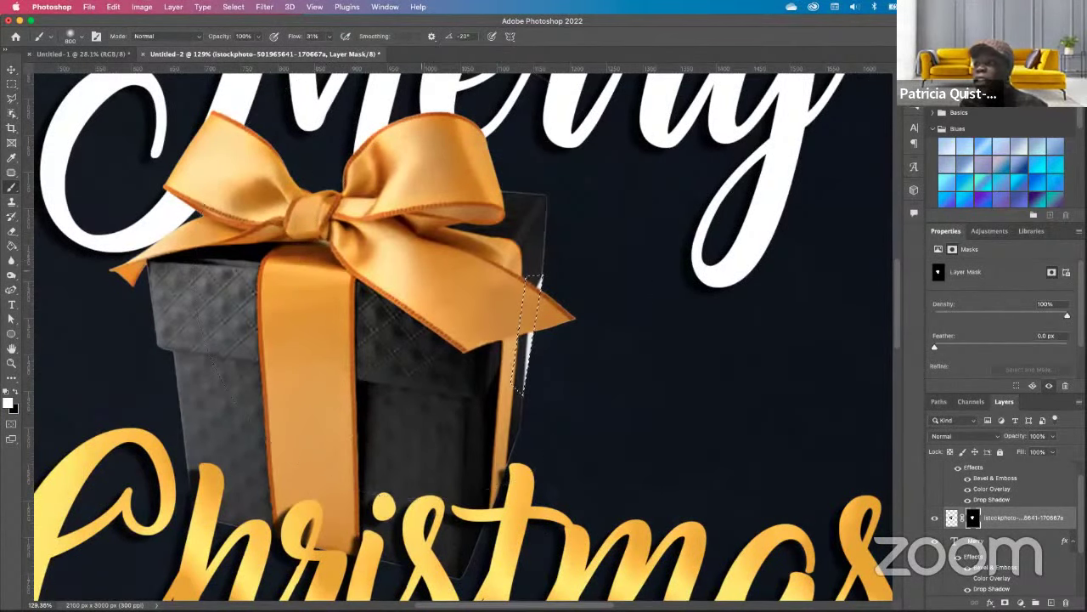
Try to hide the white sliver beside the ribbon tail by painting black on the mask inside a polygonal selection.
key("l")
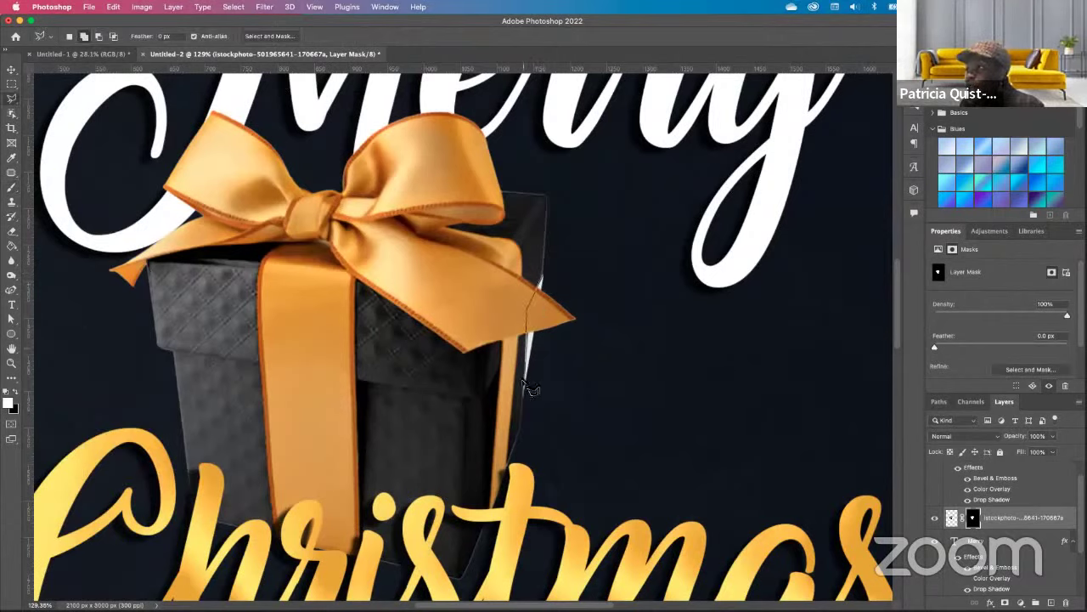
left_click(524, 399)
left_click(563, 383)
left_click(571, 269)
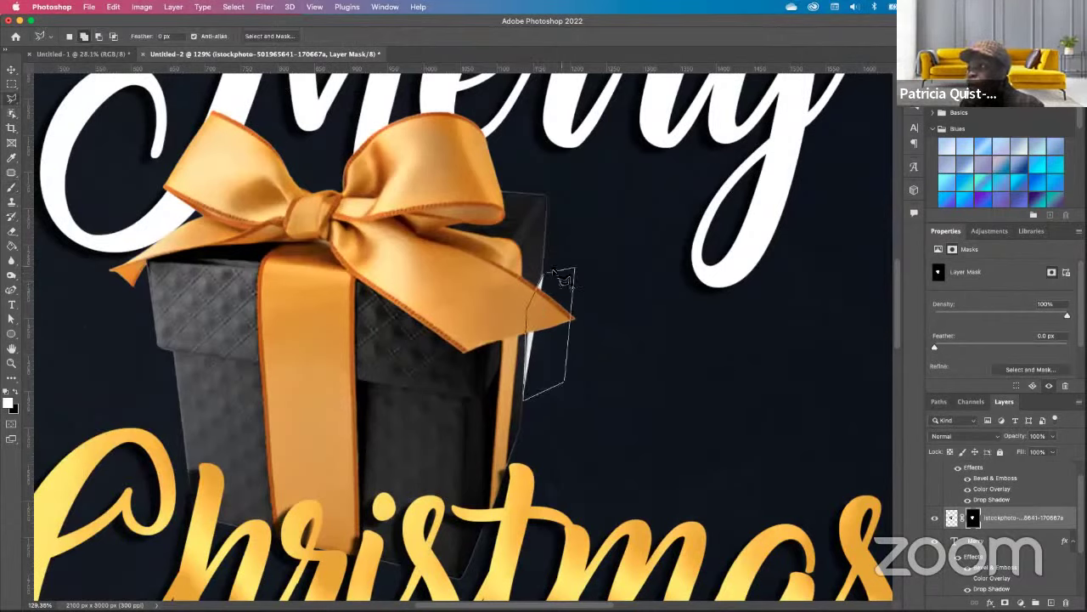
double_click(563, 279)
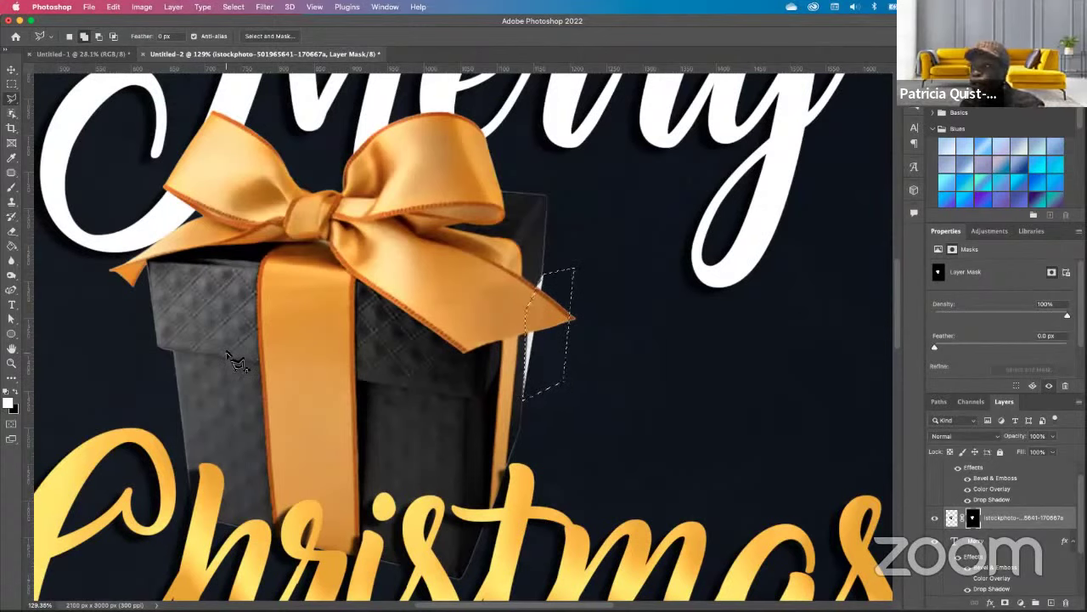
left_click(16, 391)
left_click(11, 187)
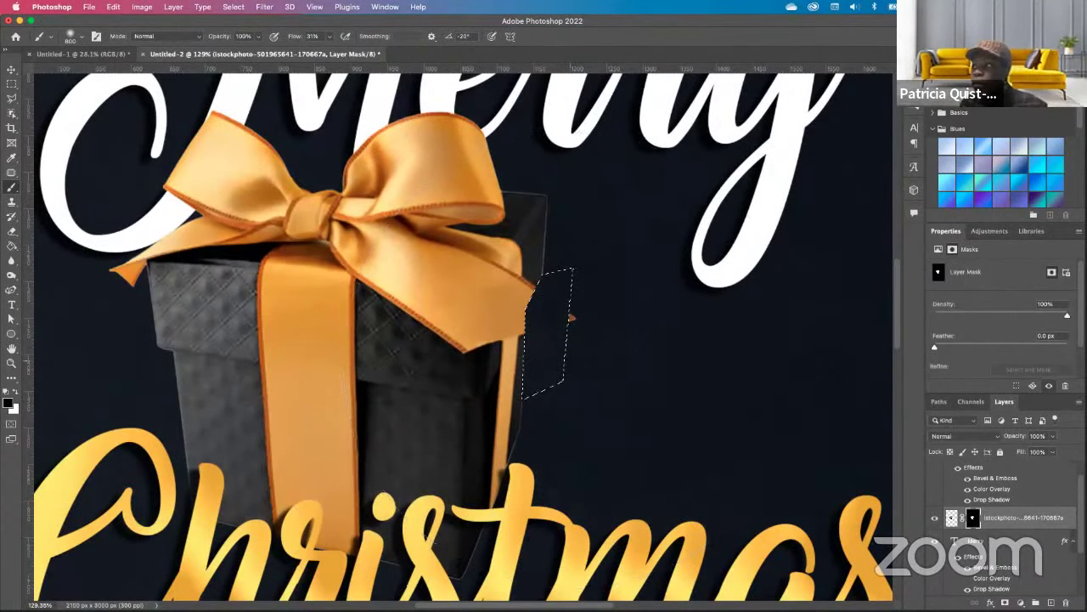
key("super+z")
key("super+d")
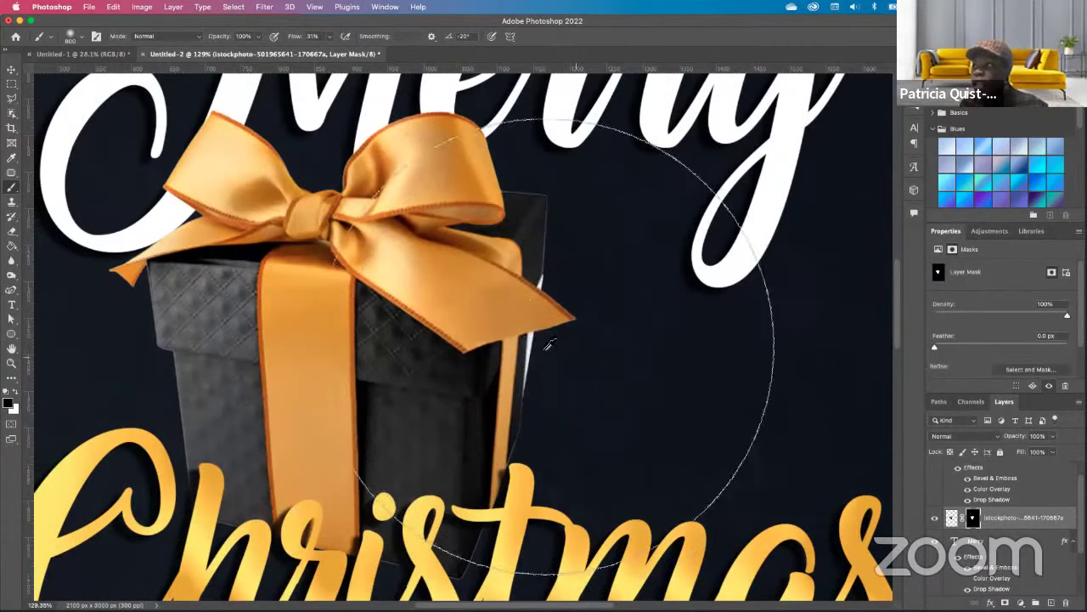
Select the white sliver just below the ribbon tail, along the box's right edge, with the Polygonal Lasso.
scroll(529, 319, "up", 2)
scroll(528, 319, "up", 5)
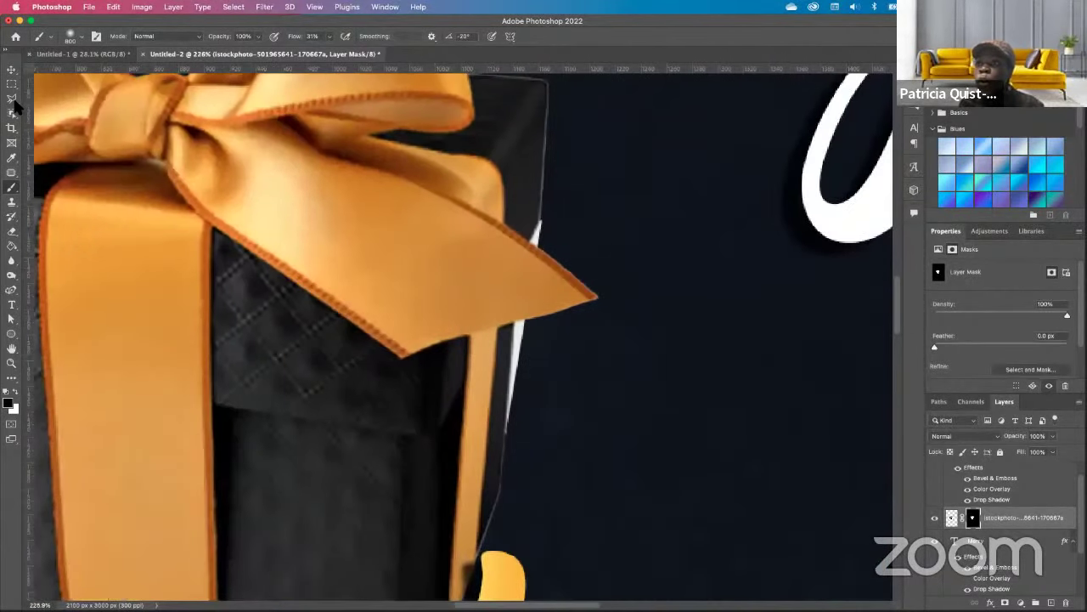
key("l")
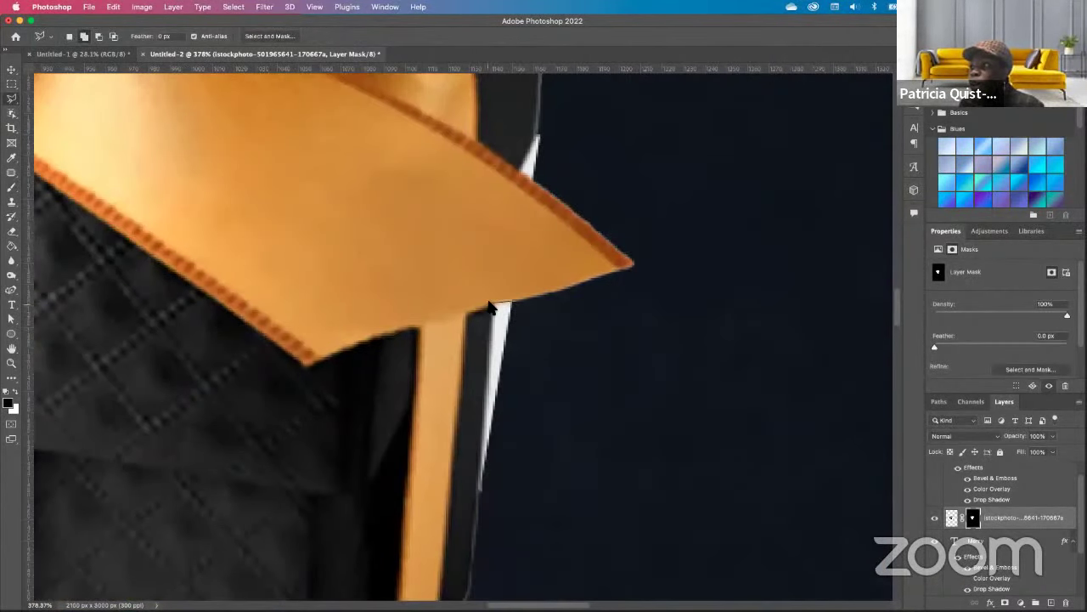
left_click(489, 303)
left_click(514, 303)
left_click(491, 302)
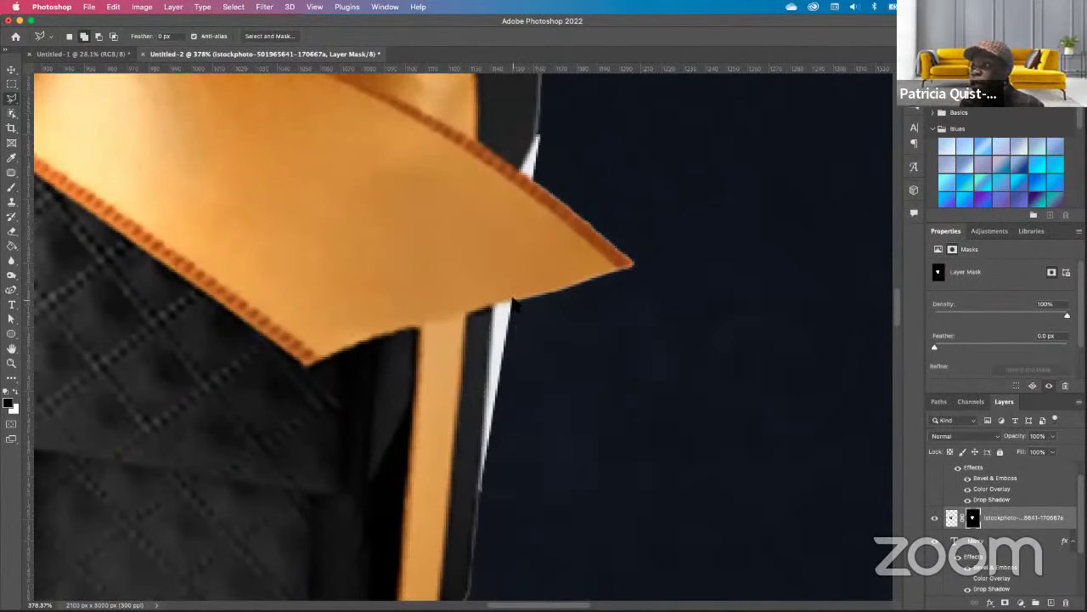
Set the brush flow to 100%, paint the selected sliver out in black on the layer mask, and clear the selection.
left_click(11, 189)
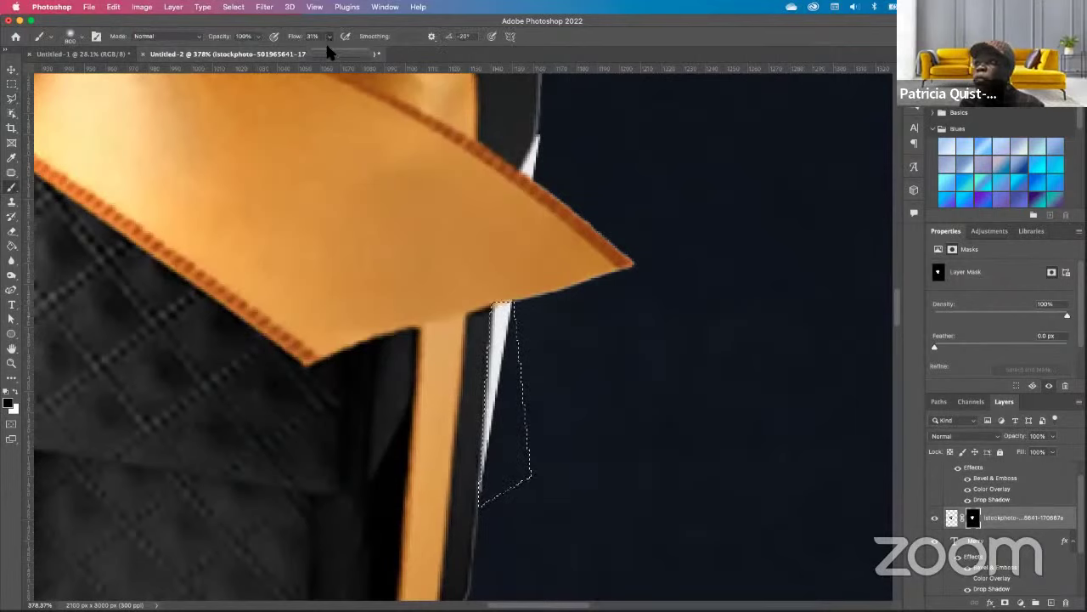
left_click_drag(327, 48, 371, 49)
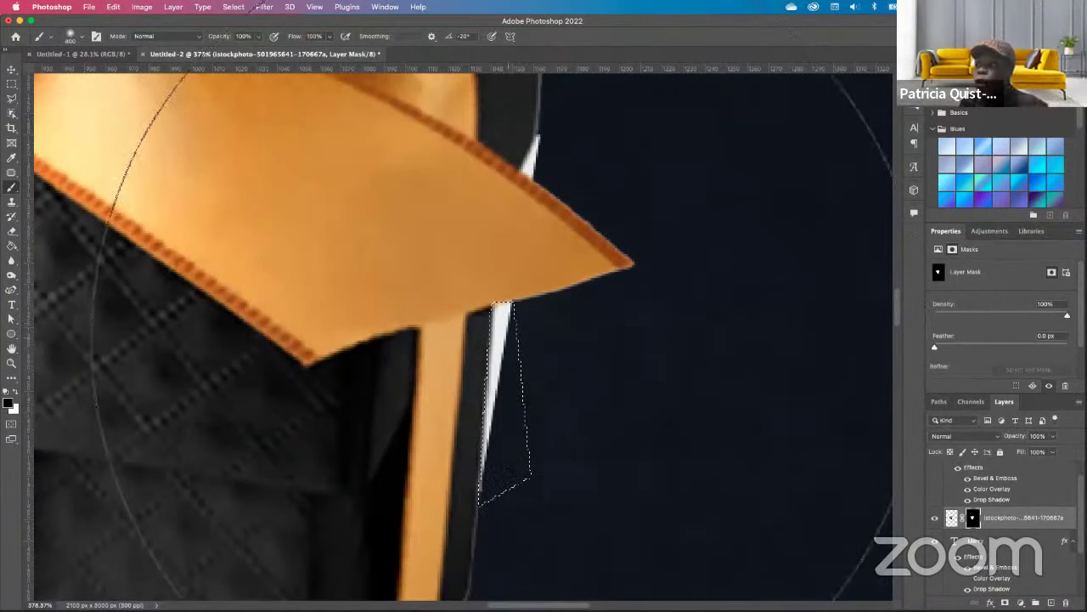
left_click_drag(498, 365, 552, 353)
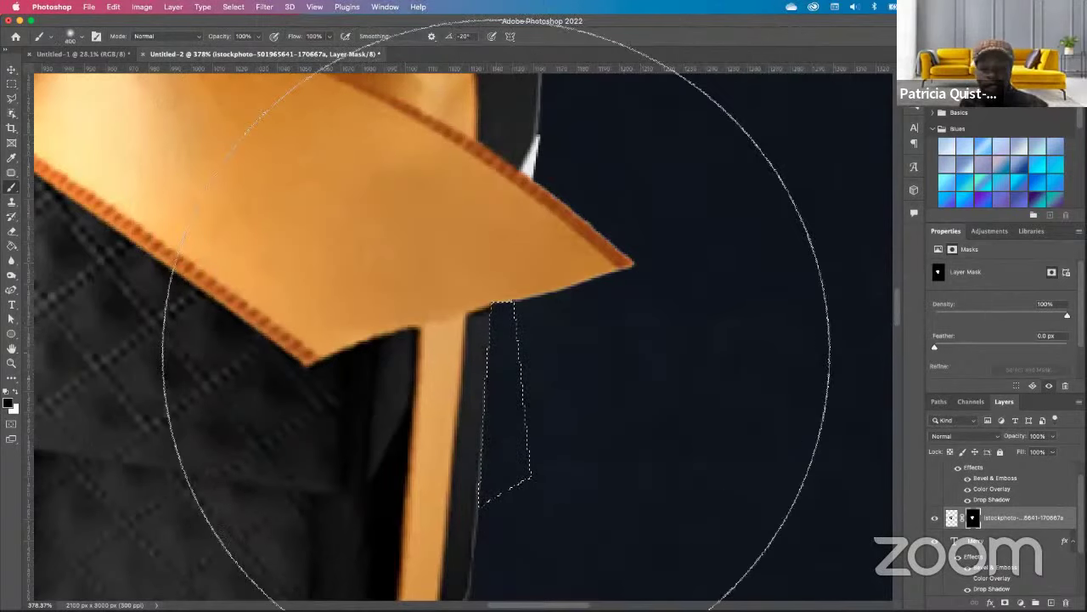
key("super+d")
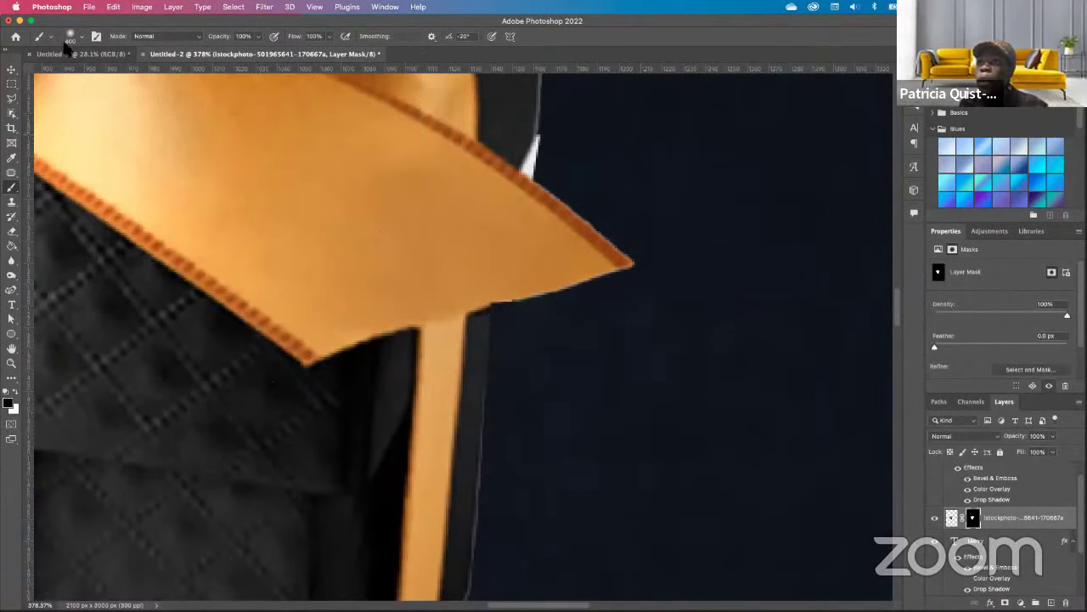
Select the small white sliver above the ribbon tail, mask it out with black, and clear the selection.
left_click(11, 99)
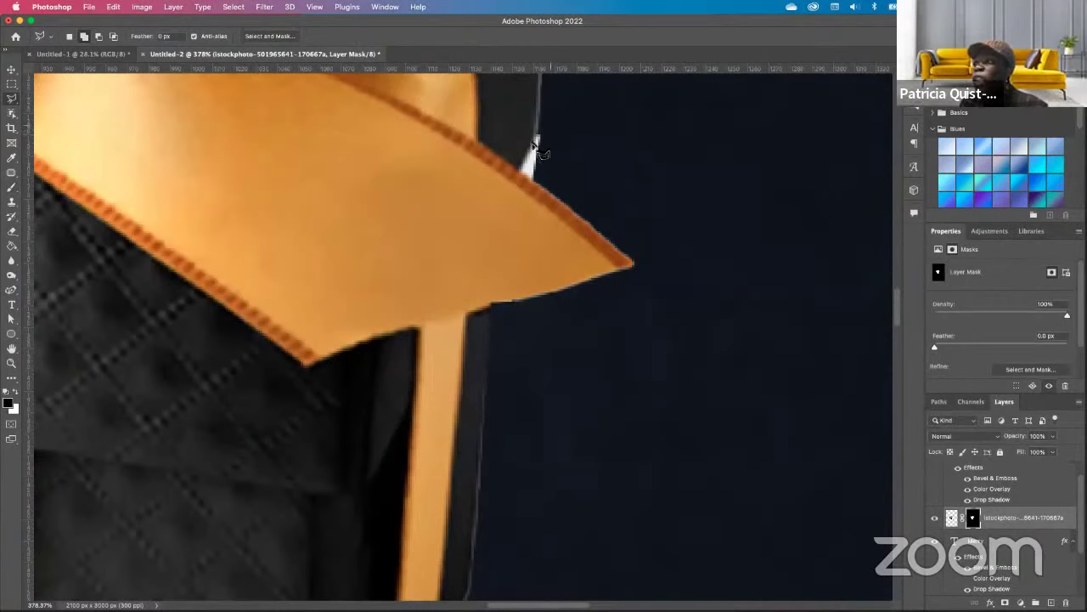
left_click(548, 129)
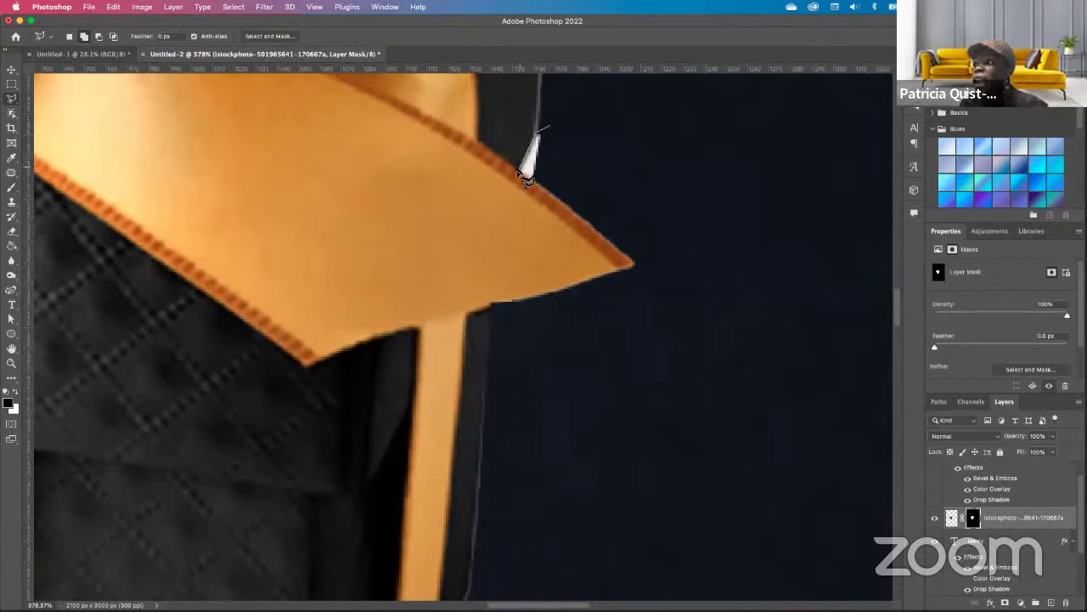
left_click(525, 178)
left_click(550, 189)
left_click(547, 132)
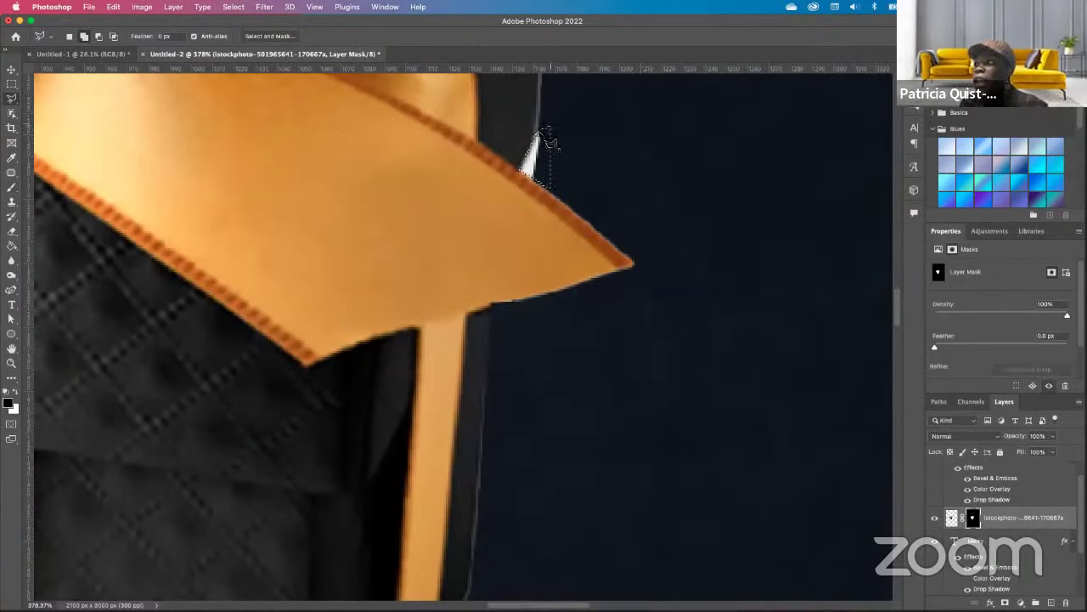
left_click(11, 187)
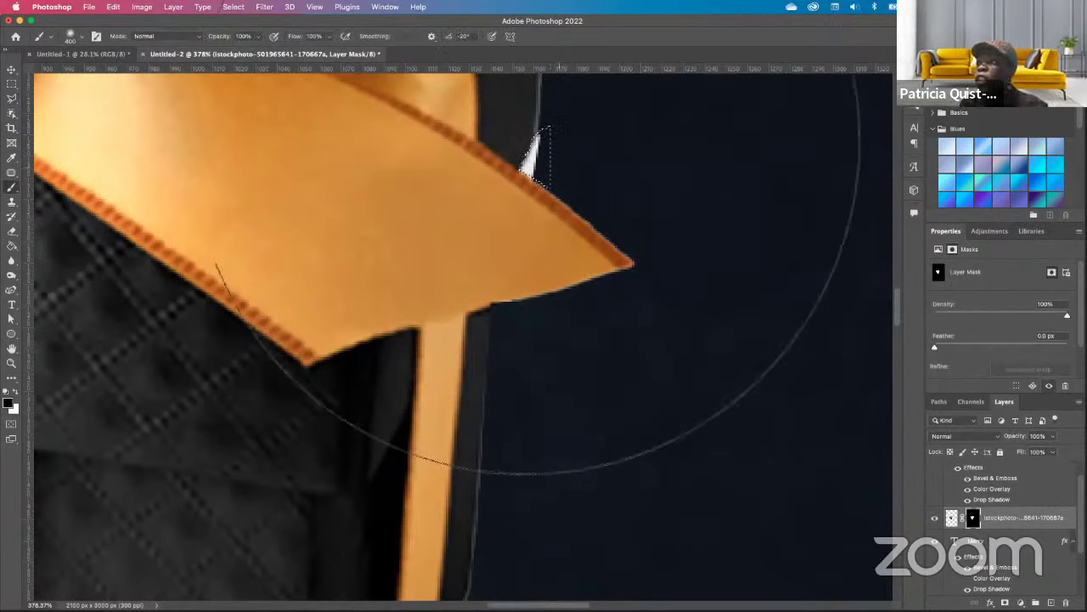
left_click(544, 165)
key("super+d")
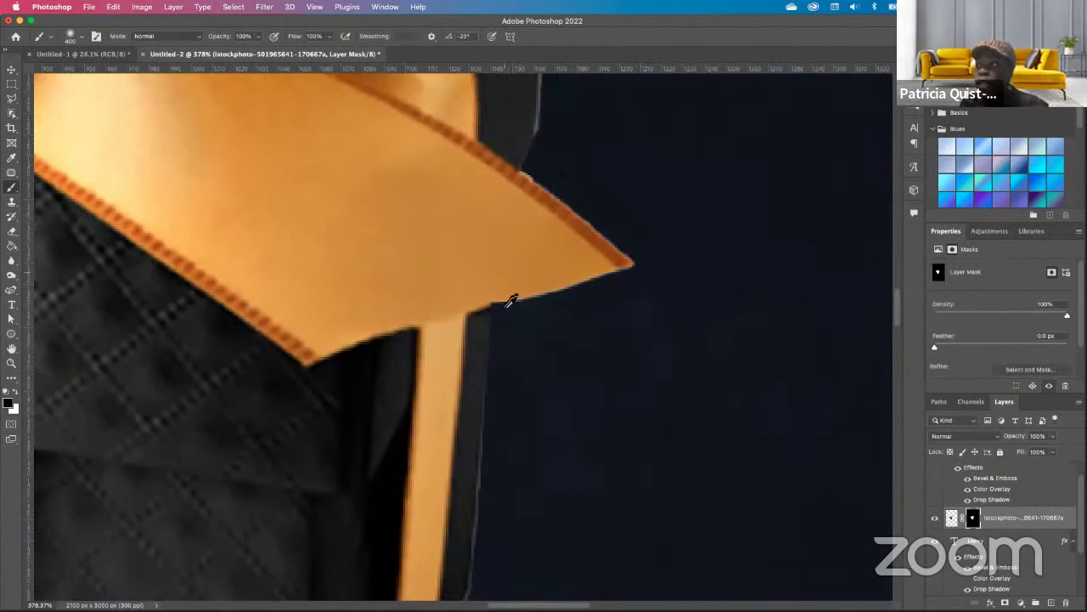
Place the second black gift box photo, th (4), on the flyer and position it over "Merry", above "Christmas".
scroll(510, 302, "down", 4)
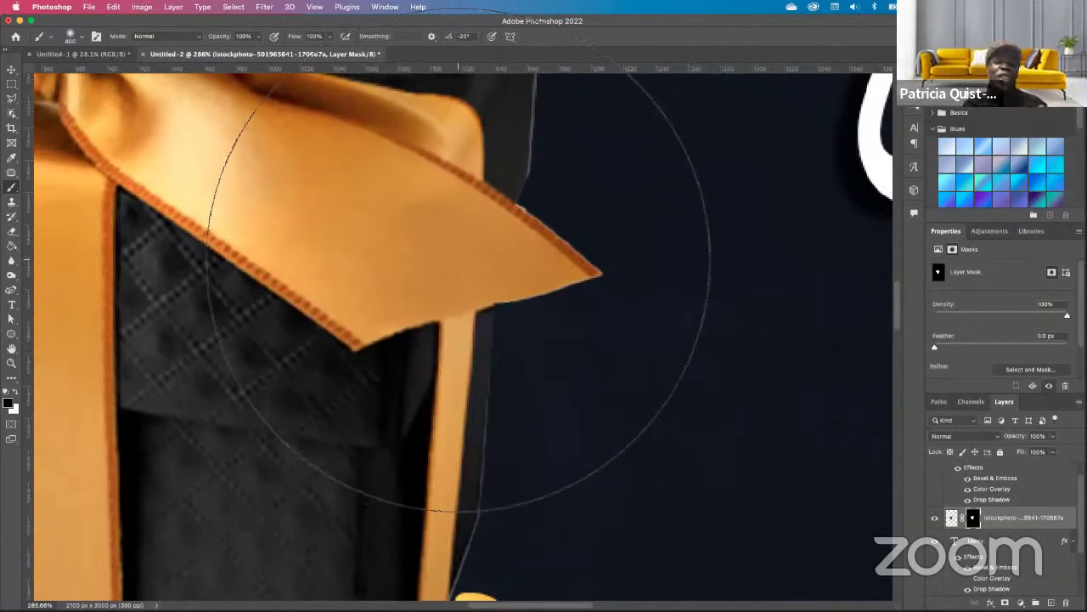
scroll(459, 288, "down", 5)
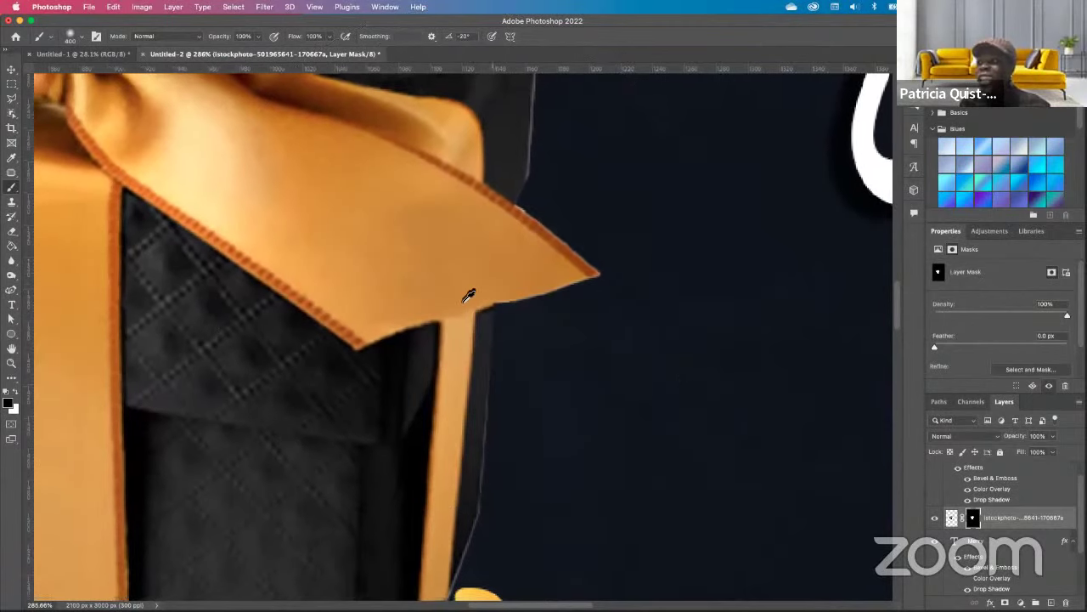
scroll(454, 286, "down", 10)
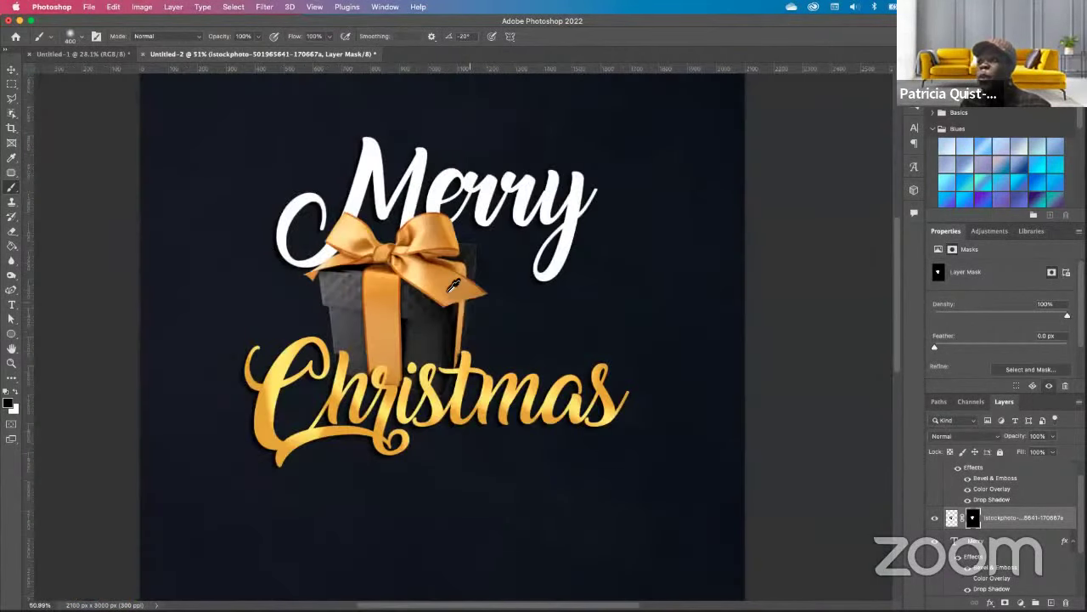
scroll(454, 285, "down", 3)
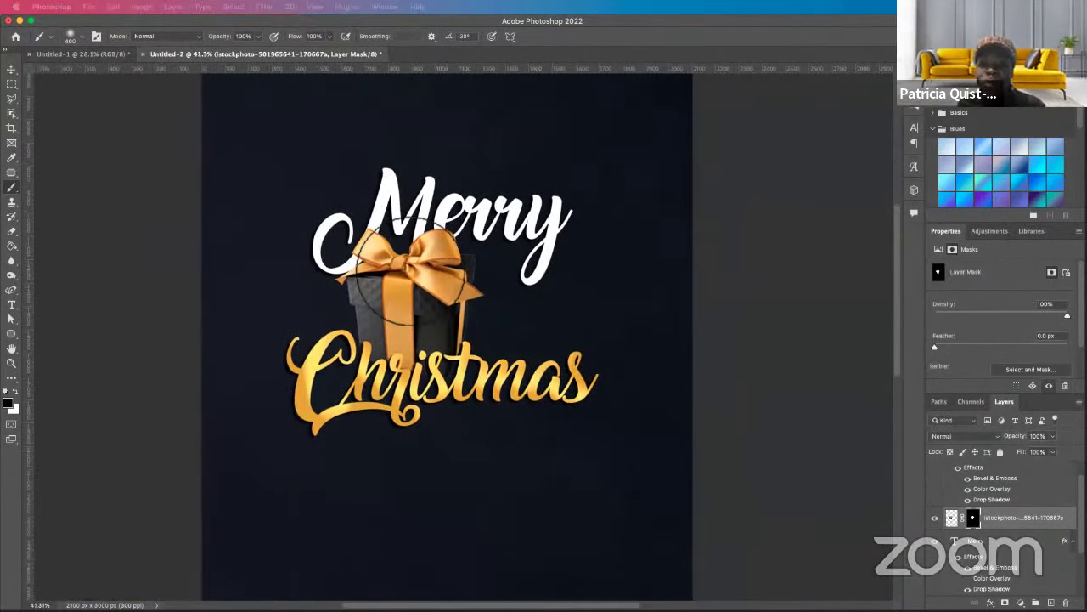
left_click_drag(814, 537, 504, 341)
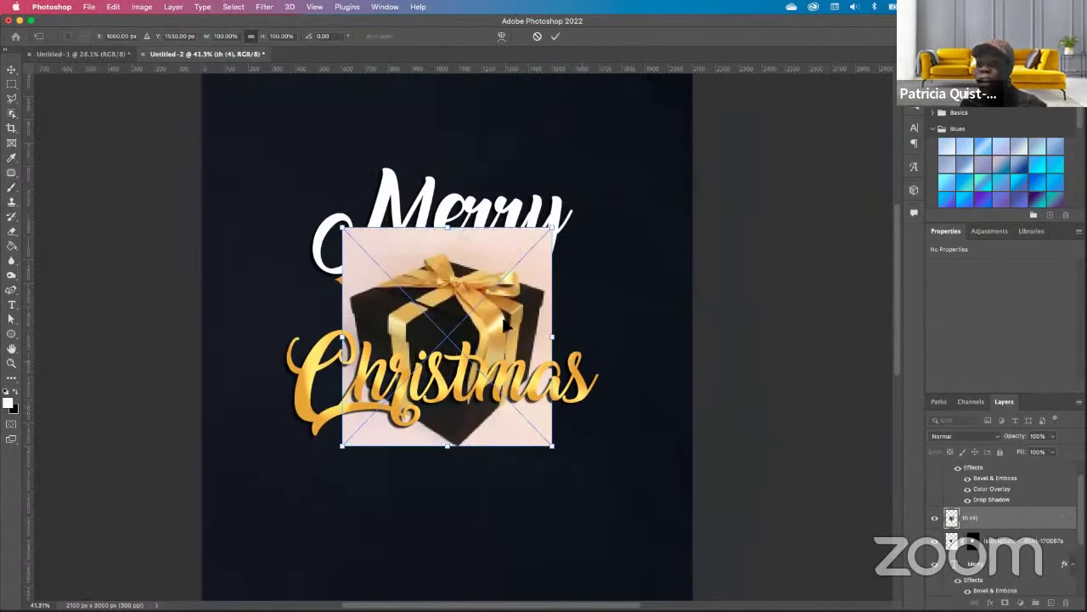
mouse_move(520, 316)
left_mouse_down()
mouse_move(554, 249)
mouse_move(566, 185)
mouse_move(549, 205)
left_mouse_up()
key("Return")
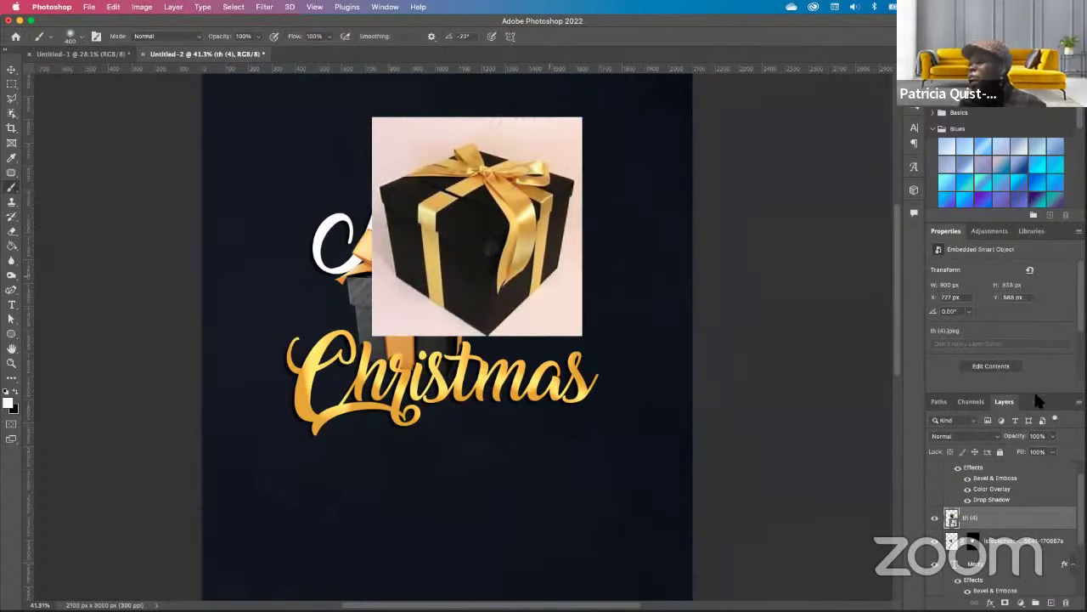
Convert the second gift box smart object to layers, retaining its transforms, and remove its pink background.
scroll(1000, 293, "down", 3)
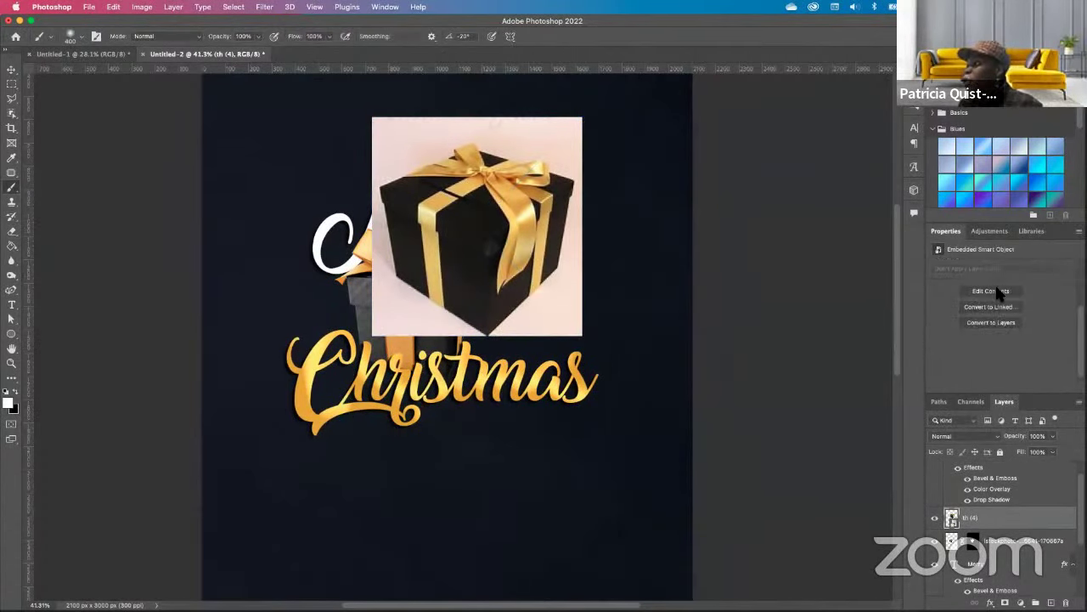
left_click(996, 323)
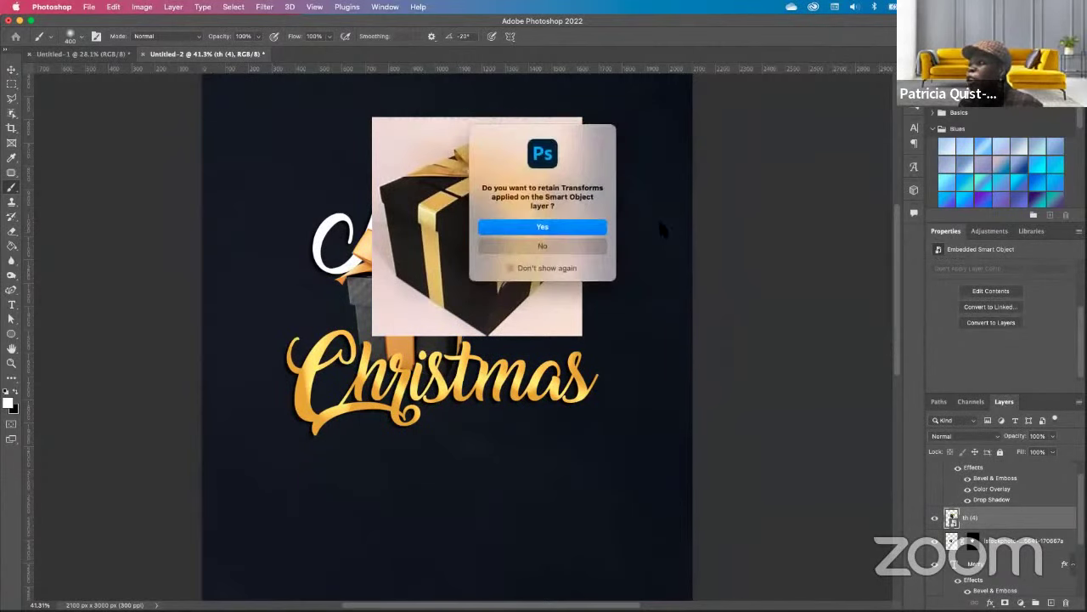
left_click(542, 227)
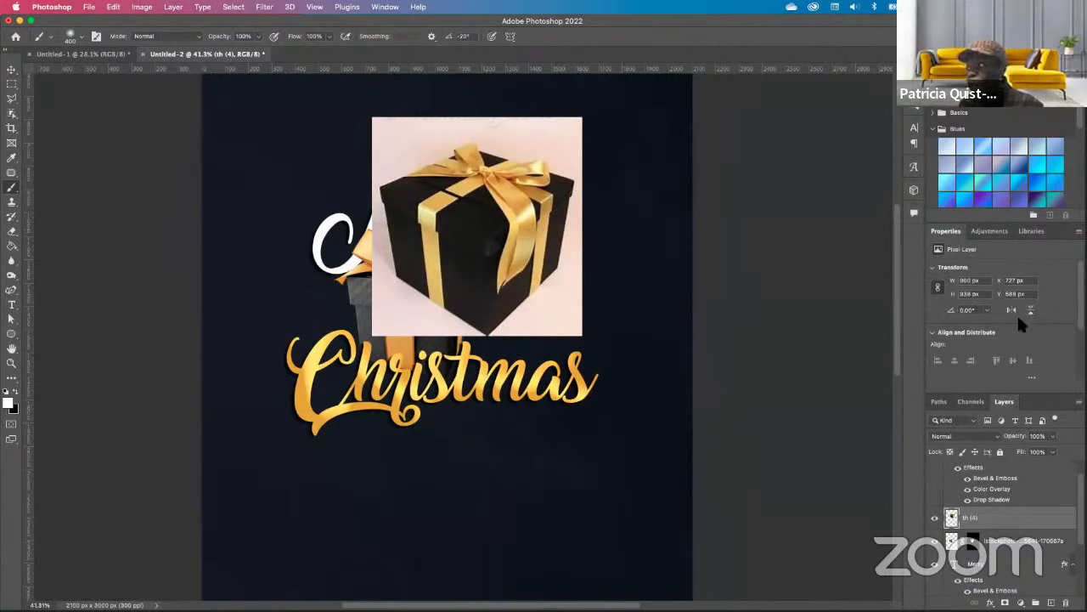
scroll(1020, 322, "down", 3)
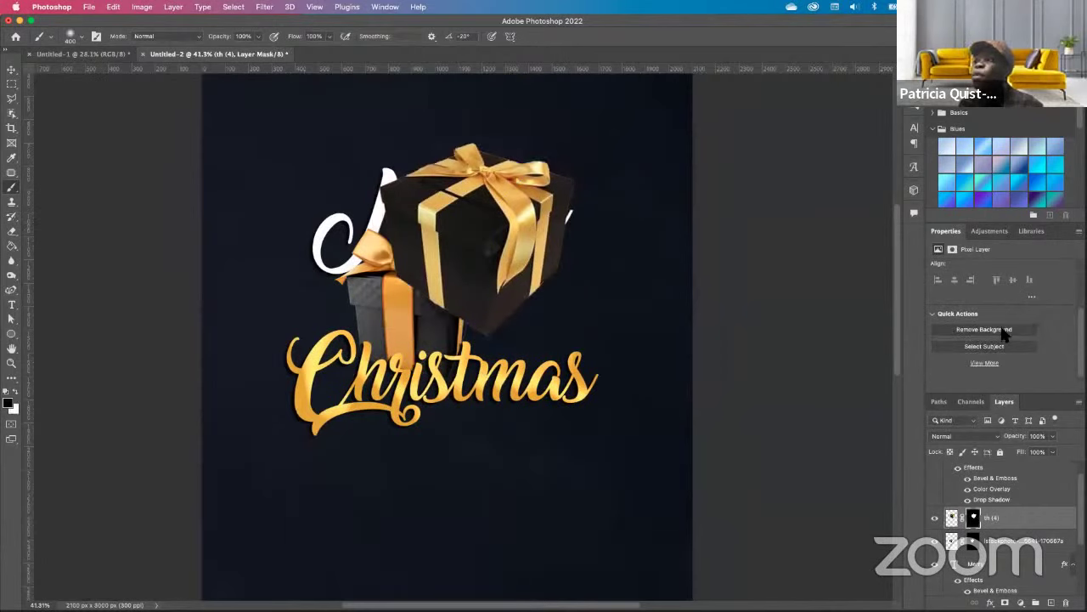
Scale the second gift box to about 669 px wide beside the first one, and nudge "Christmas" slightly down and right.
left_click(11, 69)
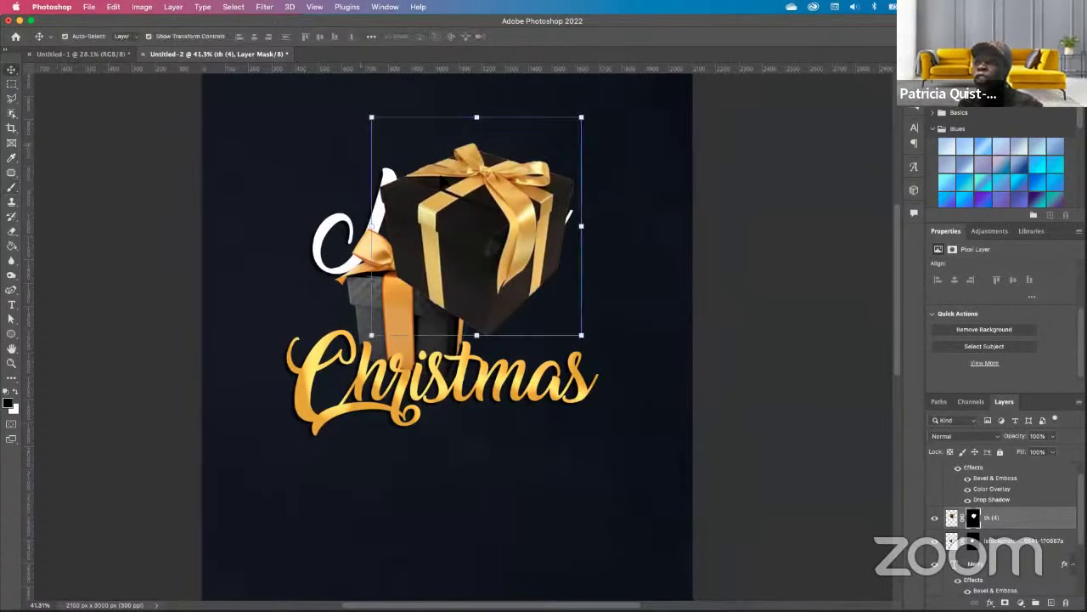
left_click_drag(525, 154, 590, 291)
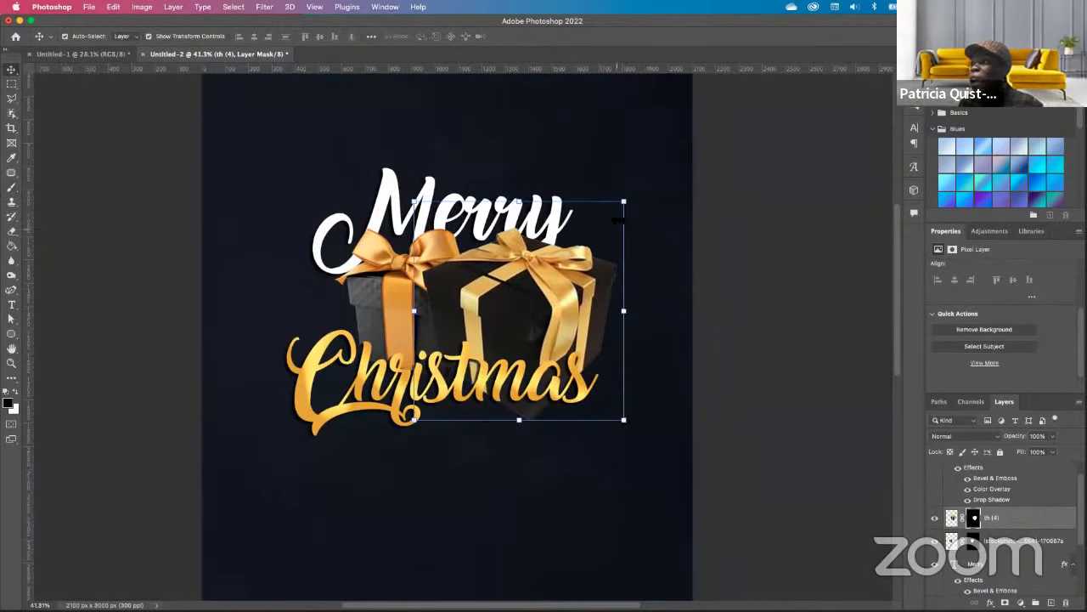
key("ctrl+t")
left_click_drag(625, 201, 573, 263)
key("Return")
mouse_move(464, 368)
left_mouse_down()
mouse_move(489, 315)
mouse_move(470, 379)
left_mouse_up()
left_click(497, 333)
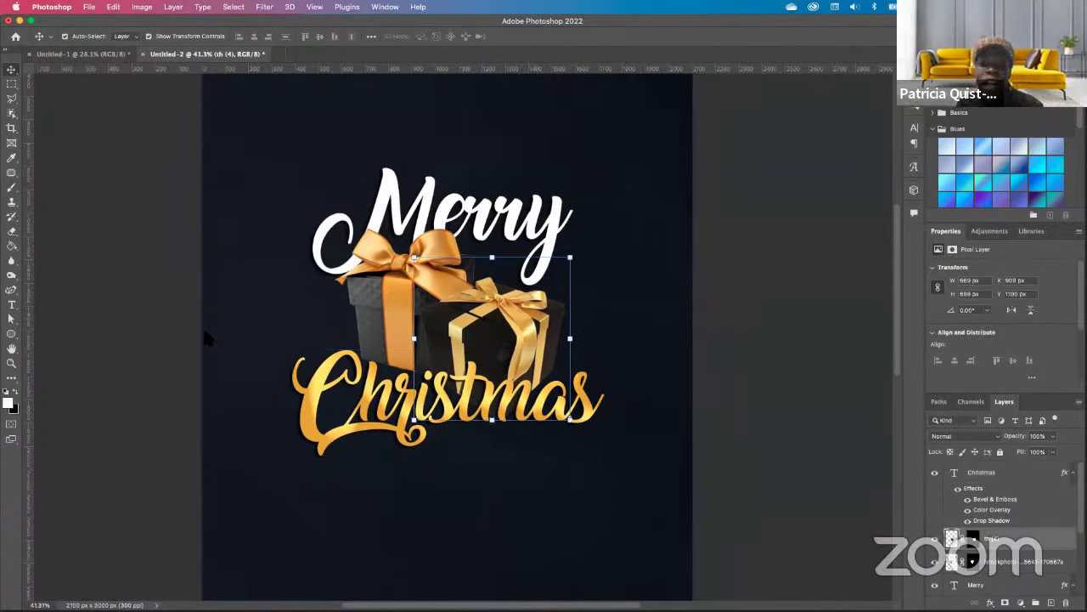
Place the pngtree black-and-gold gift box image with confetti on the flyer, beneath "Christmas" in the layer order.
left_click_drag(413, 444, 505, 188)
key("Return")
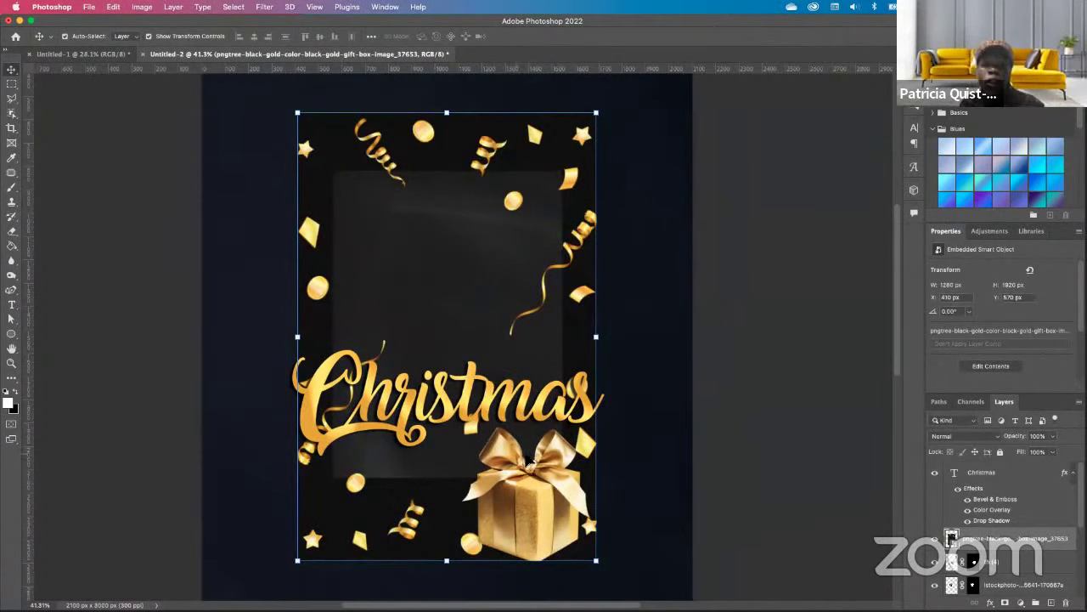
Outline the gold gift box in the confetti image with the Polygonal Lasso and copy it to its own layer.
left_click(11, 99)
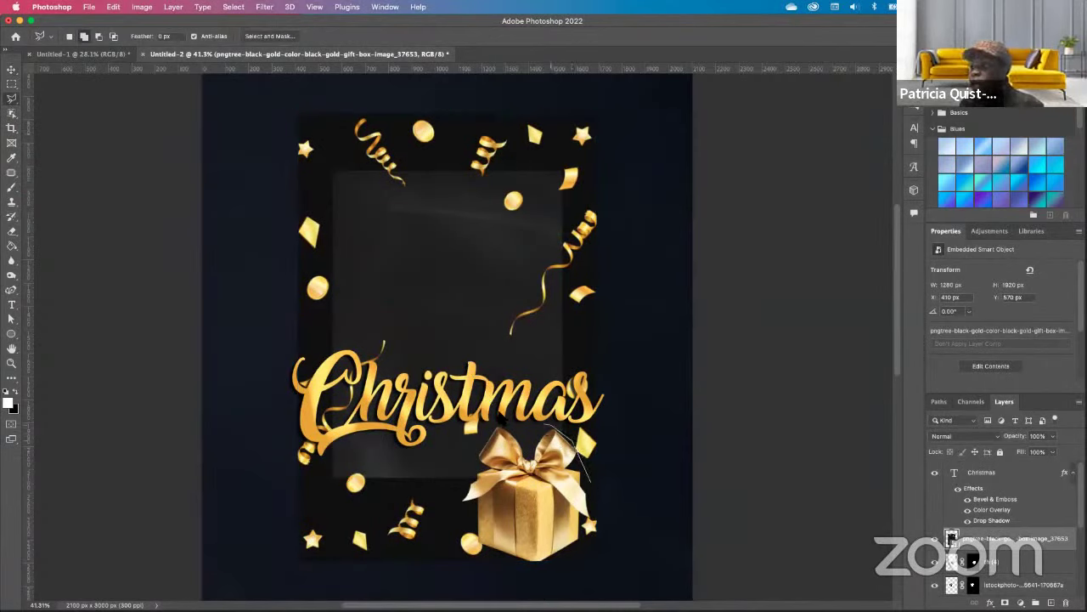
left_click(499, 424)
left_click(457, 499)
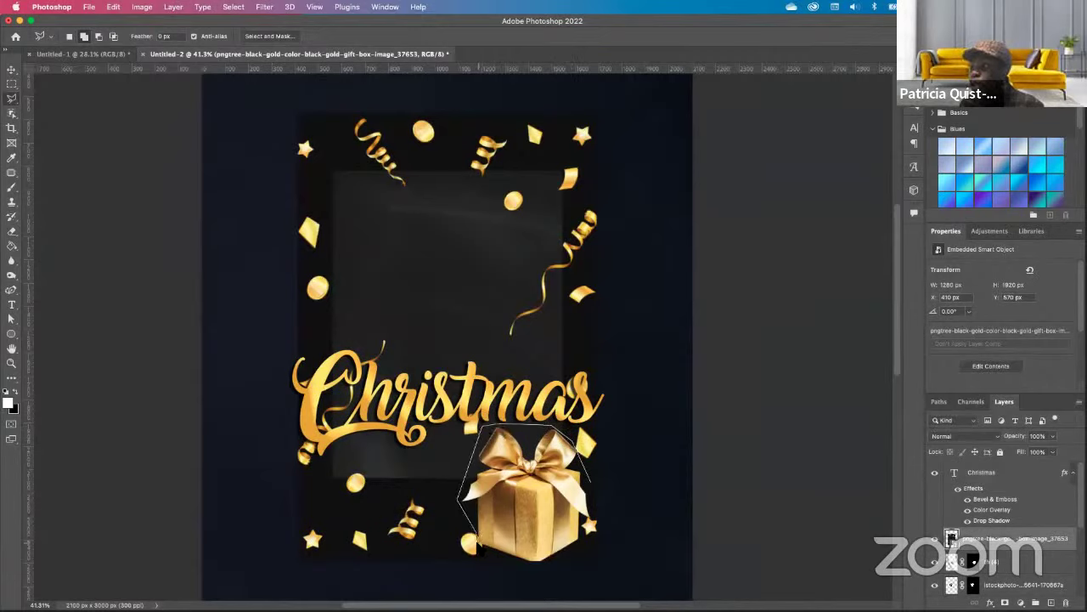
left_click(479, 548)
left_click(609, 537)
double_click(605, 492)
right_click(557, 489)
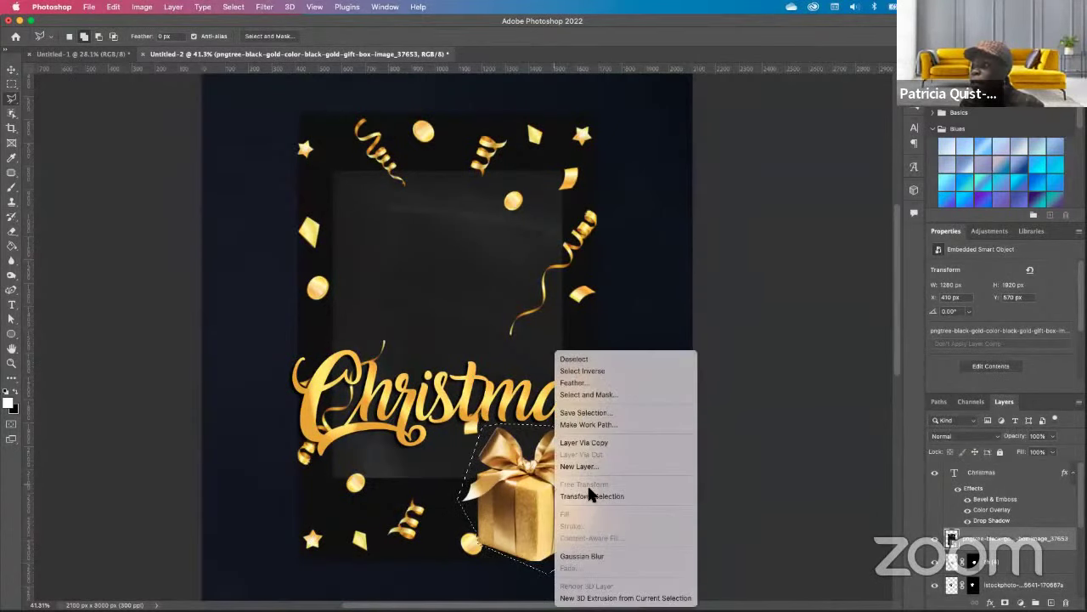
left_click(605, 443)
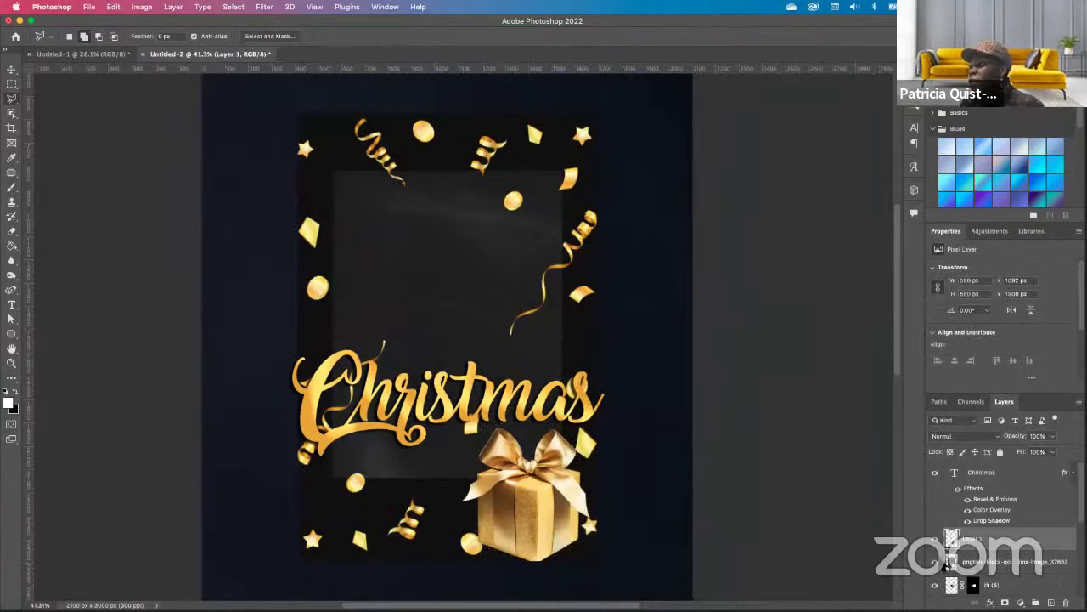
Delete the pngtree confetti image layer and hide the second black gift box layer, th (4).
left_click(1009, 560)
key("BackSpace")
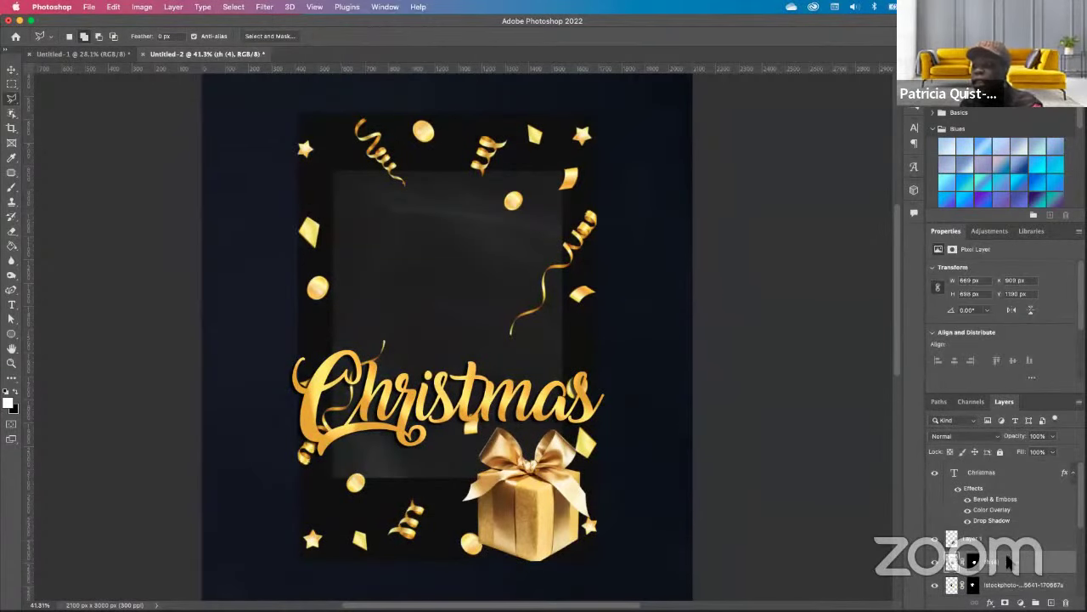
left_click(11, 70)
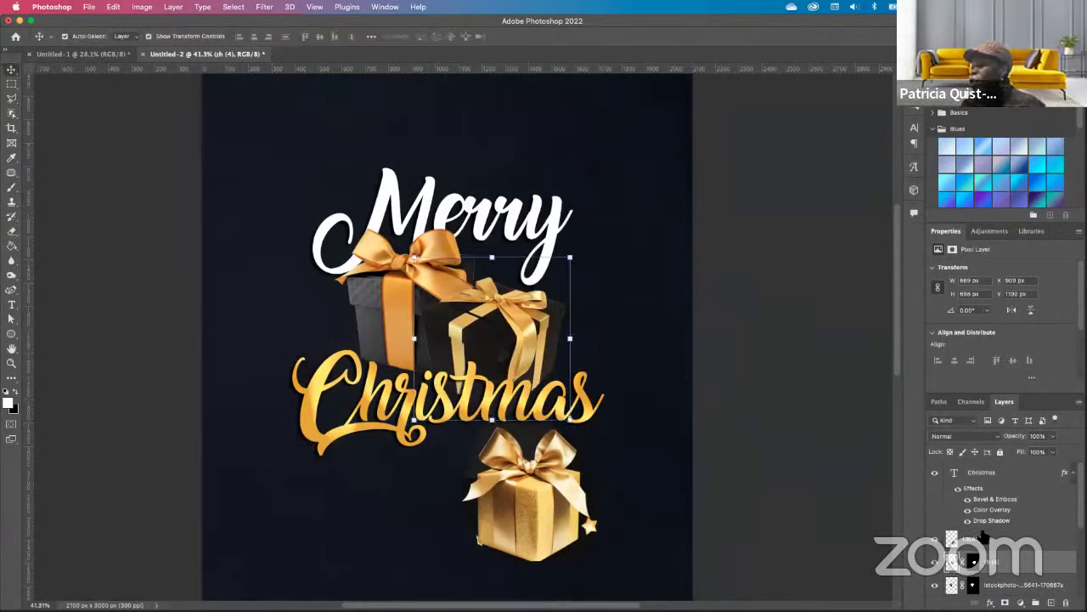
left_click(934, 561)
Move the gold gift box cut-out above "Christmas" and enlarge it to about 1243 px wide.
left_click_drag(541, 510, 494, 243)
left_click_drag(550, 297, 488, 197)
key("Return")
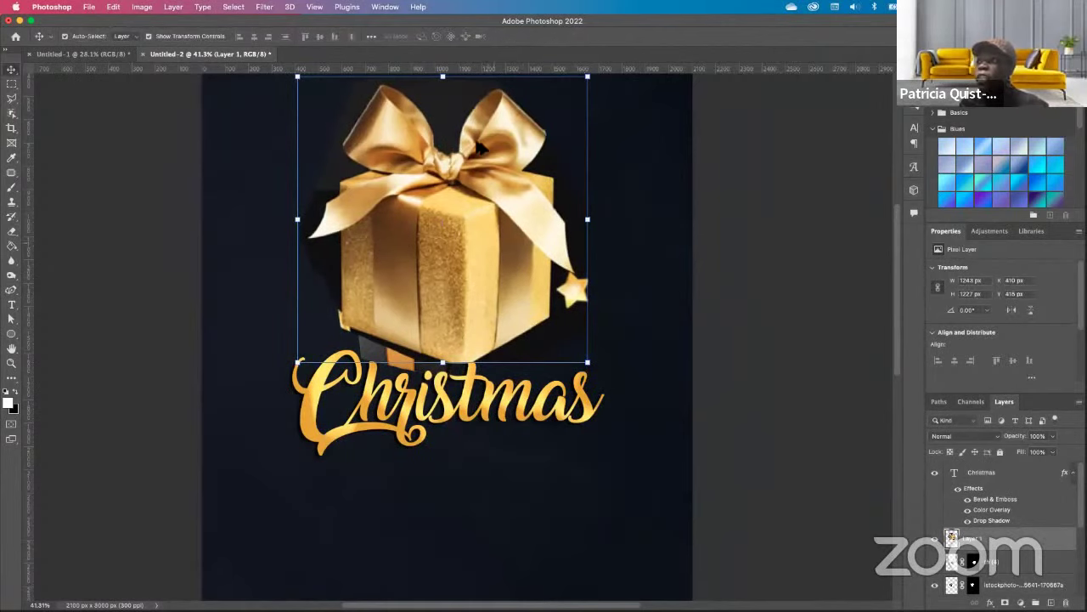
Remove the background from the enlarged gold gift box and inspect the edges of the cut-out.
scroll(535, 153, "down", 1)
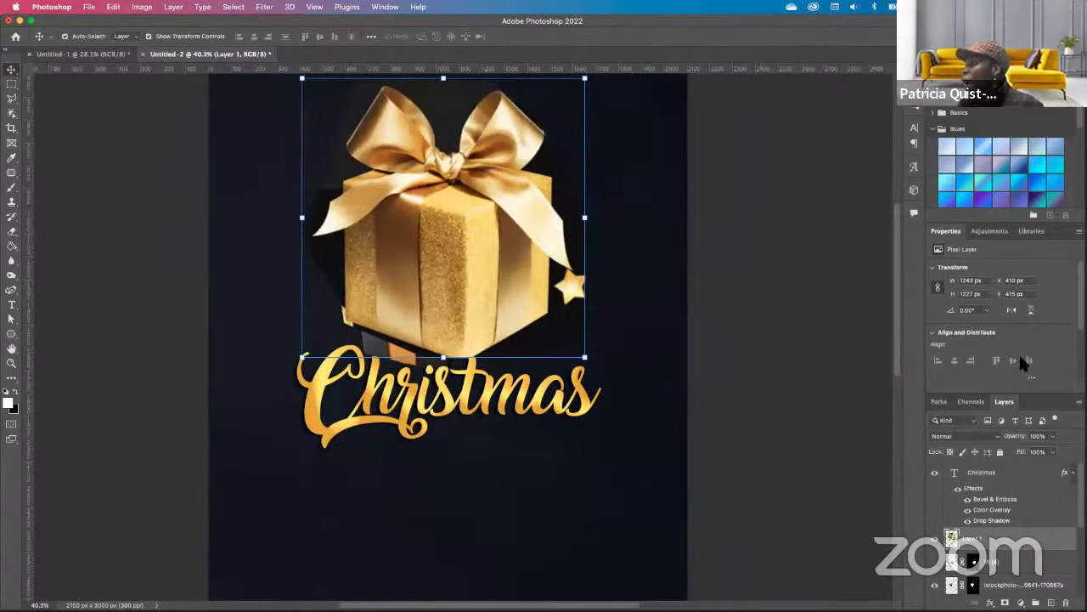
scroll(1015, 340, "down", 2)
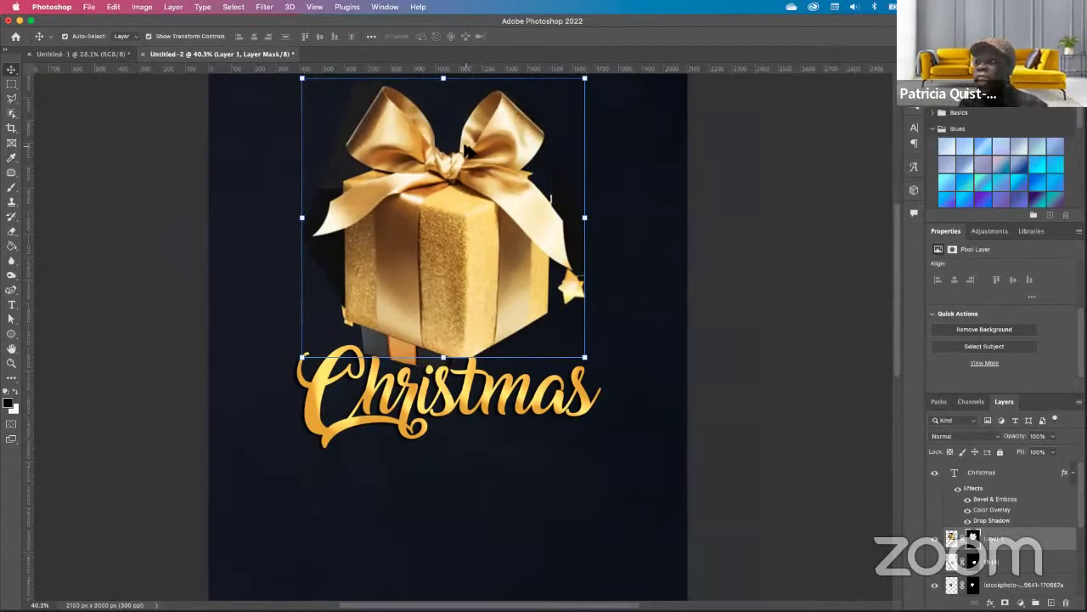
scroll(466, 150, "up", 4)
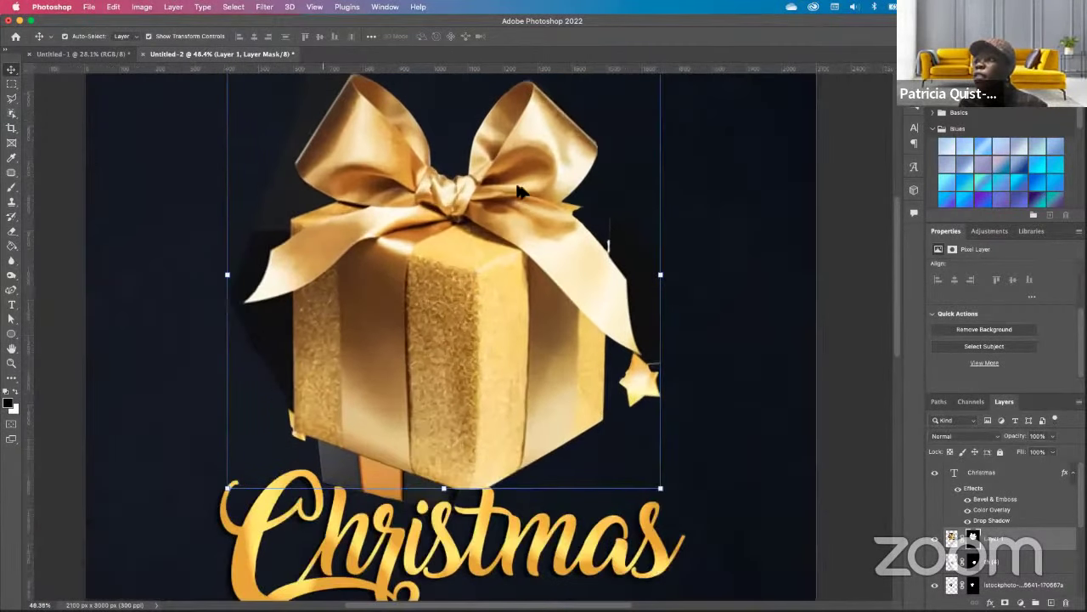
scroll(521, 279, "up", 3)
scroll(515, 286, "down", 3)
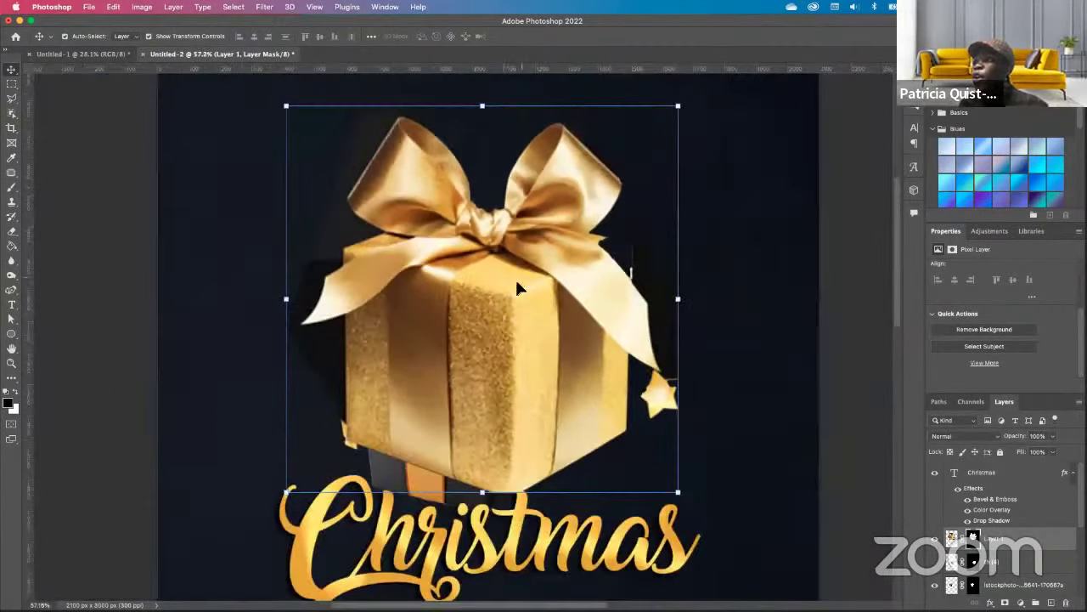
scroll(514, 277, "up", 1)
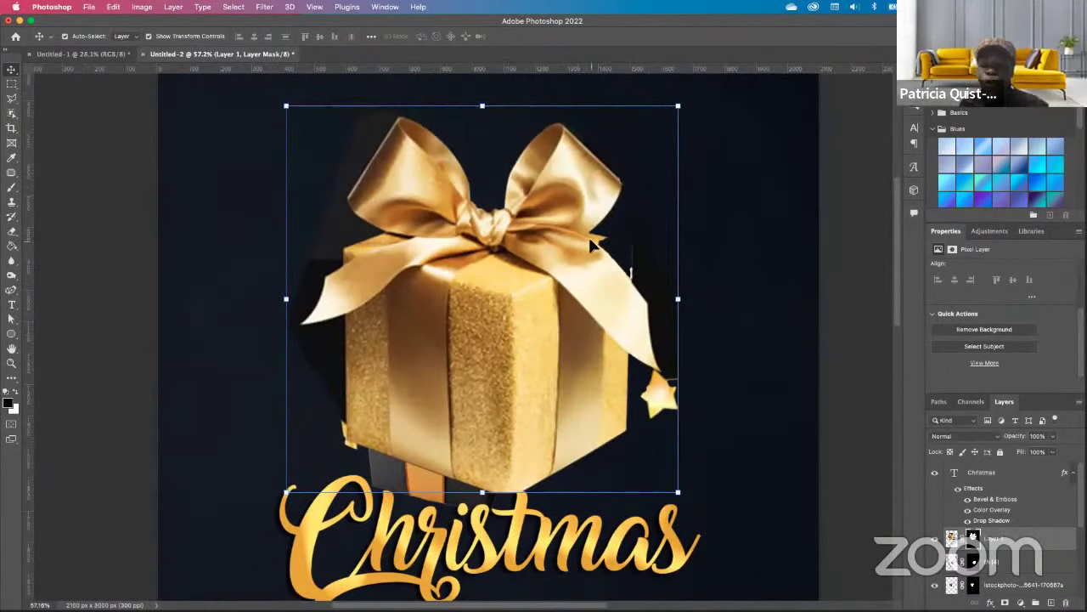
scroll(595, 246, "up", 1)
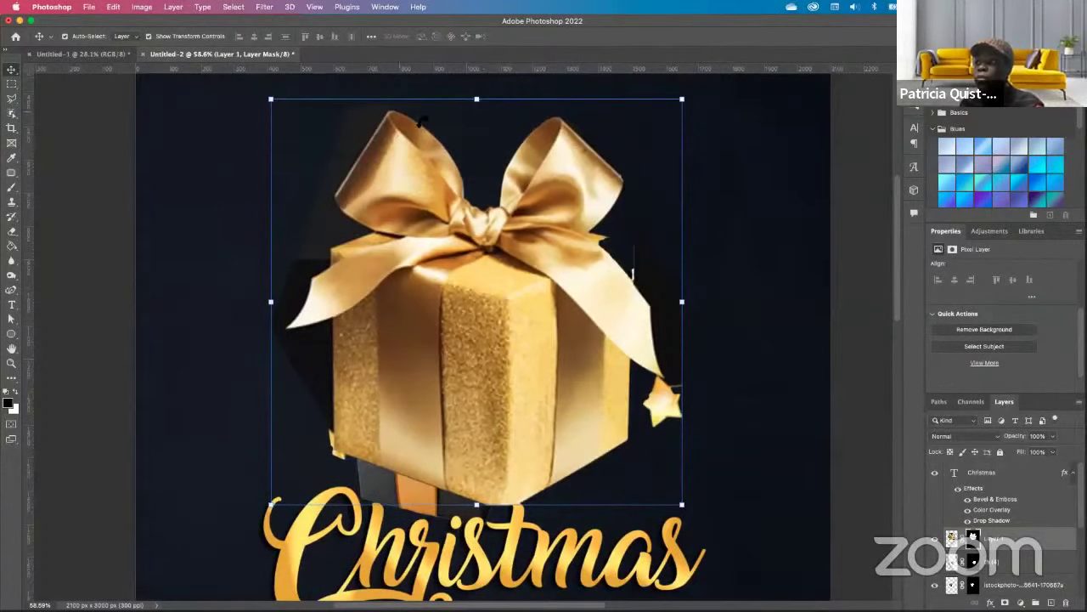
Copy the masked gold gift box, Layer 3, from Untitled-1 into Untitled-2, and delete the enlarged gold box there.
left_click(85, 55)
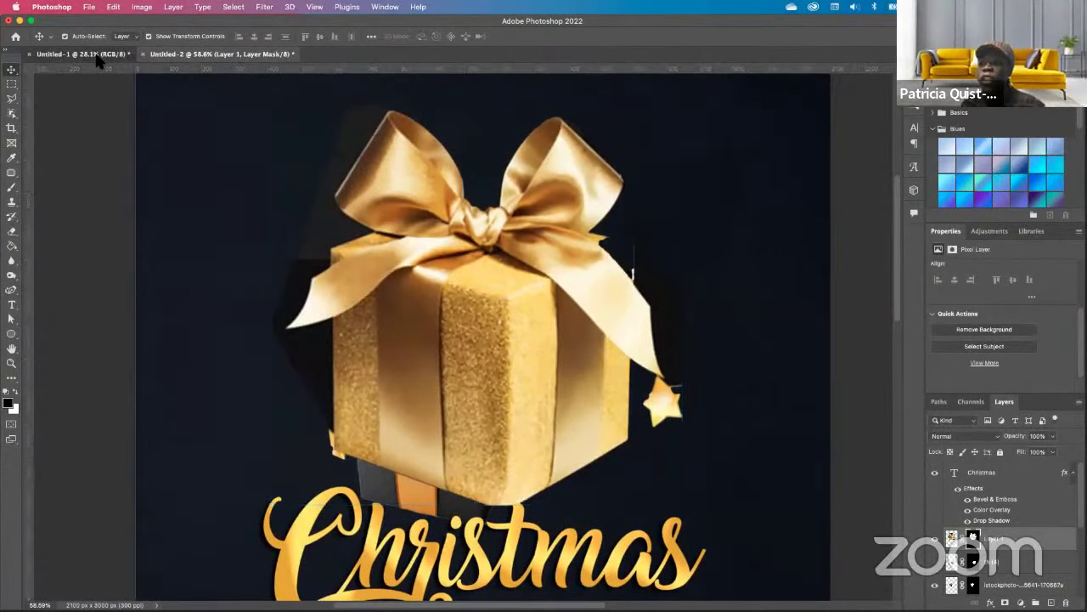
left_click(511, 323)
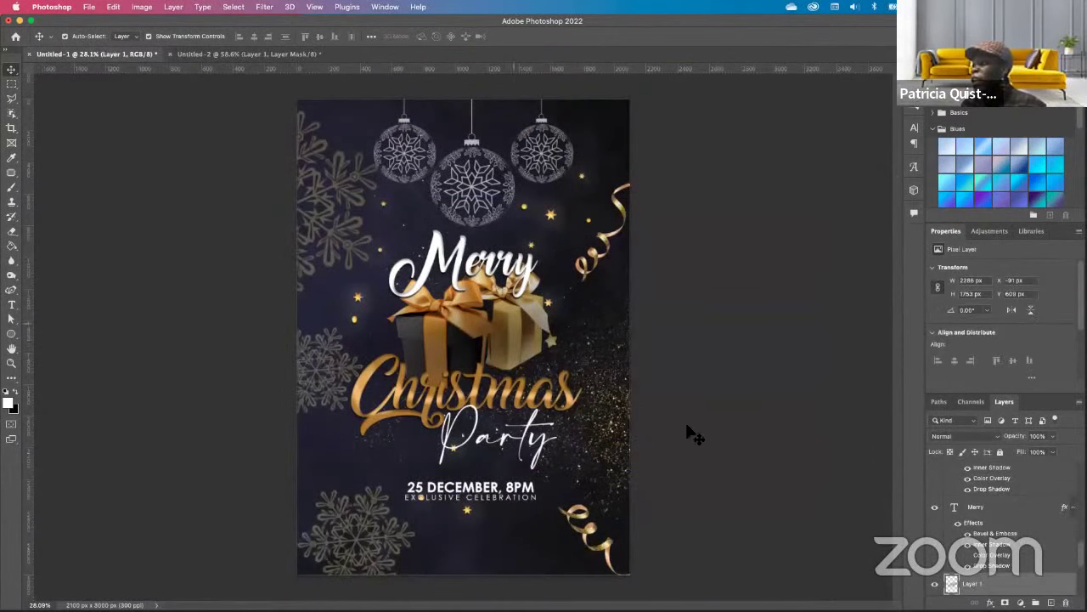
left_click(993, 555)
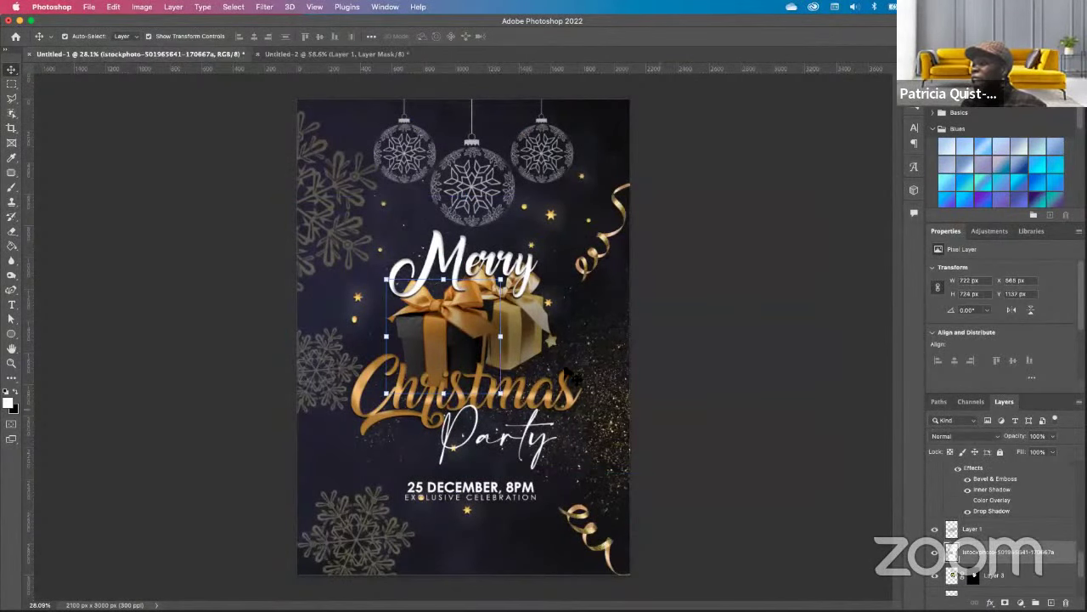
left_click(991, 579)
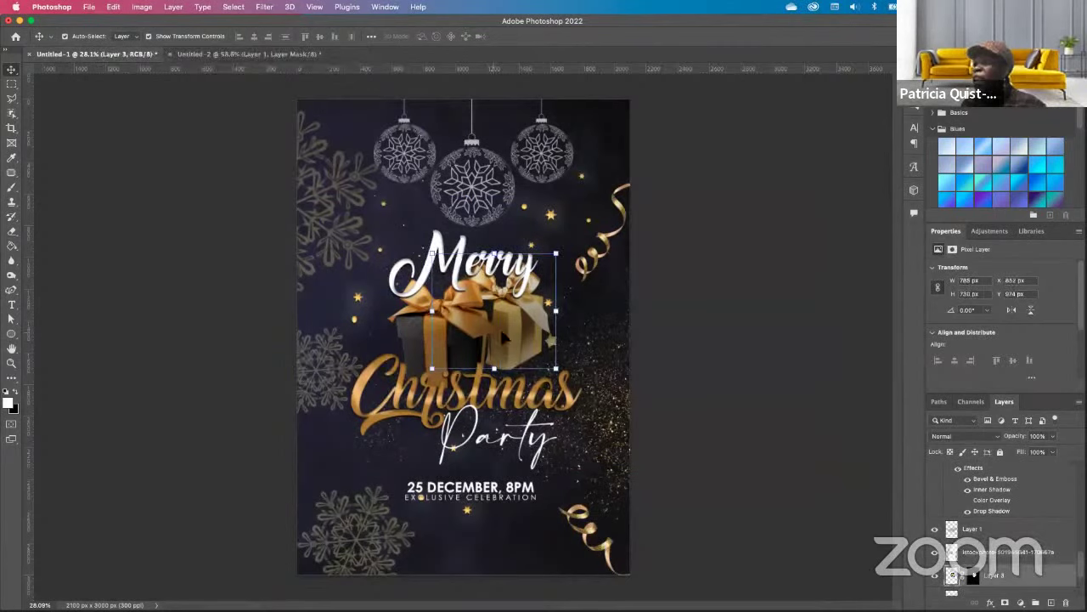
left_click_drag(515, 339, 520, 380)
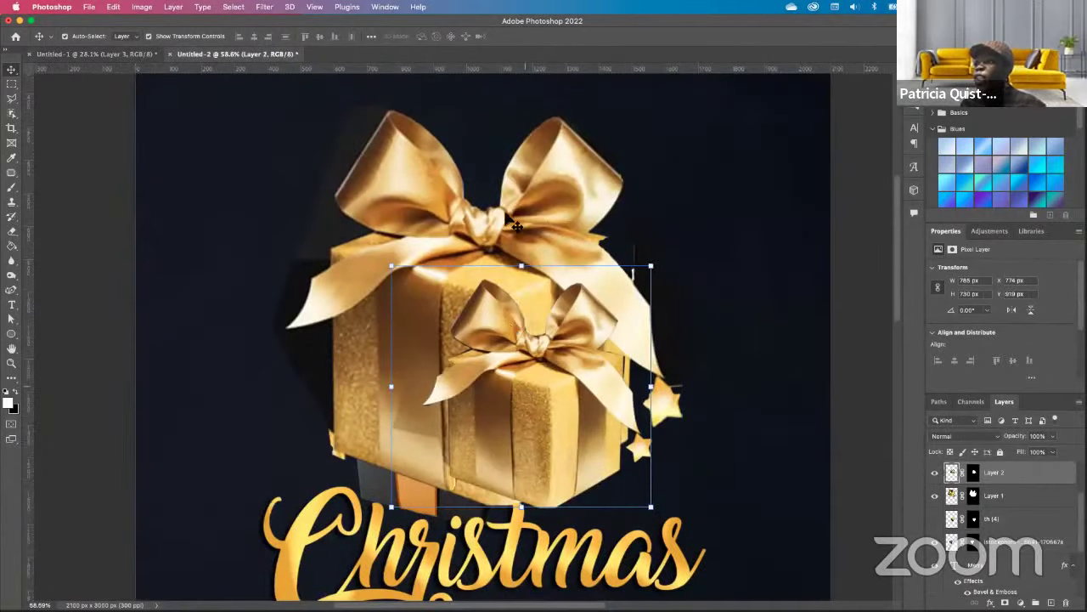
left_click(539, 176)
key("Delete")
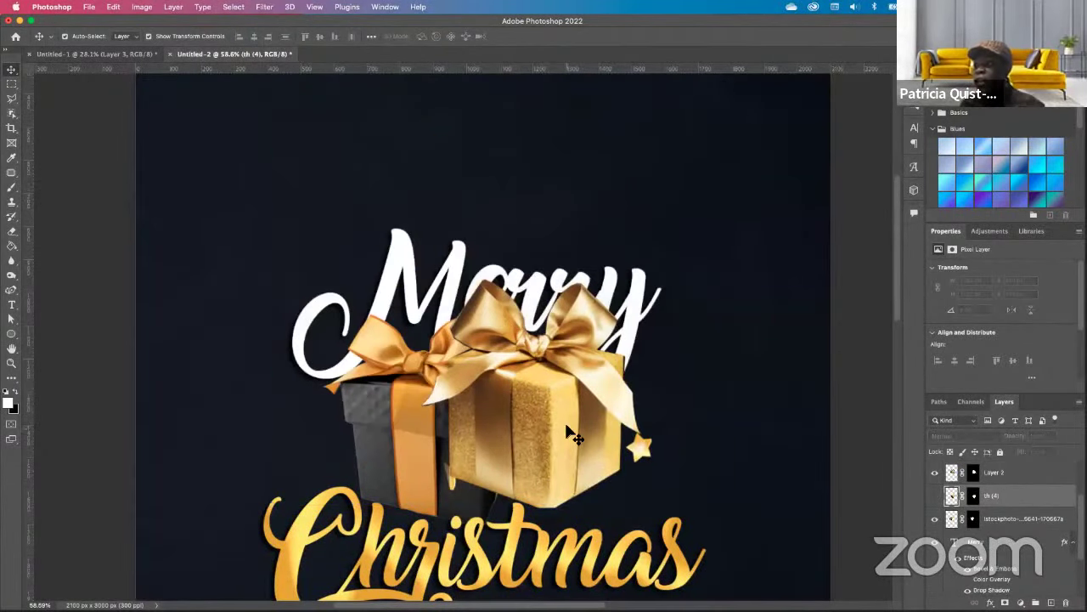
Reorder the copied gold gift box beneath the black gift box layer and position it partly behind that box, between the title words.
left_click_drag(573, 433, 572, 472)
left_click_drag(1013, 473, 1007, 529)
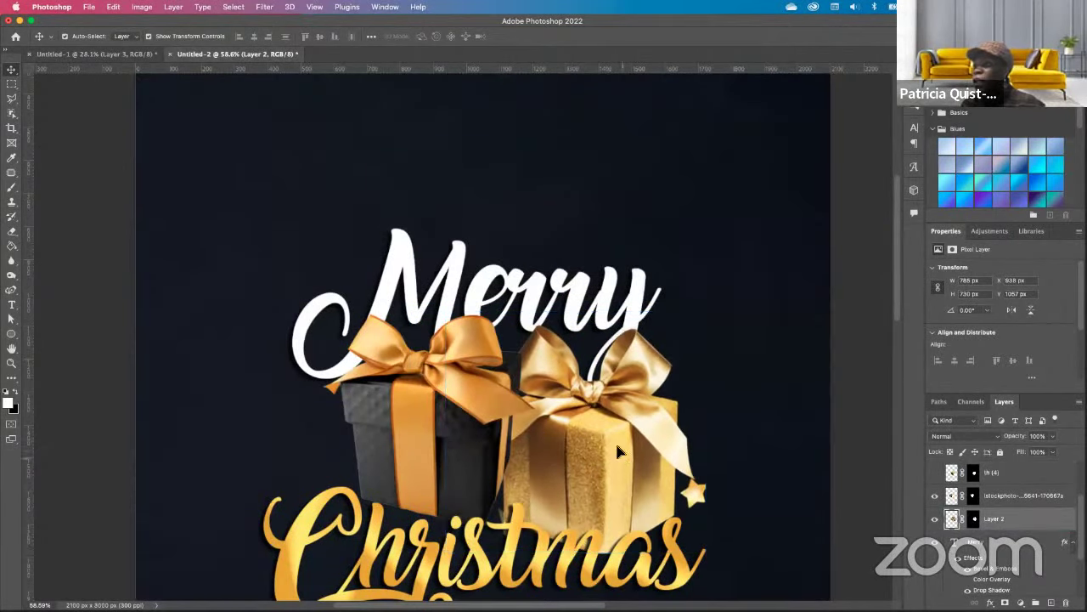
left_click_drag(615, 440, 590, 423)
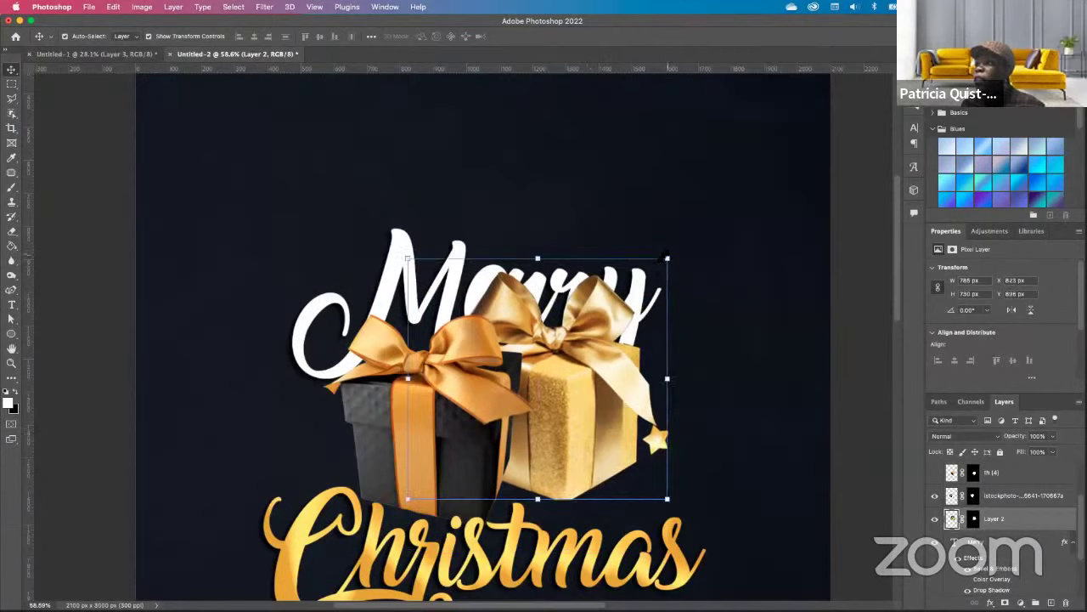
Scale the gold gift box down to about 81% and set it close beside the black gift box.
left_click_drag(667, 257, 646, 280)
left_click_drag(568, 441, 575, 435)
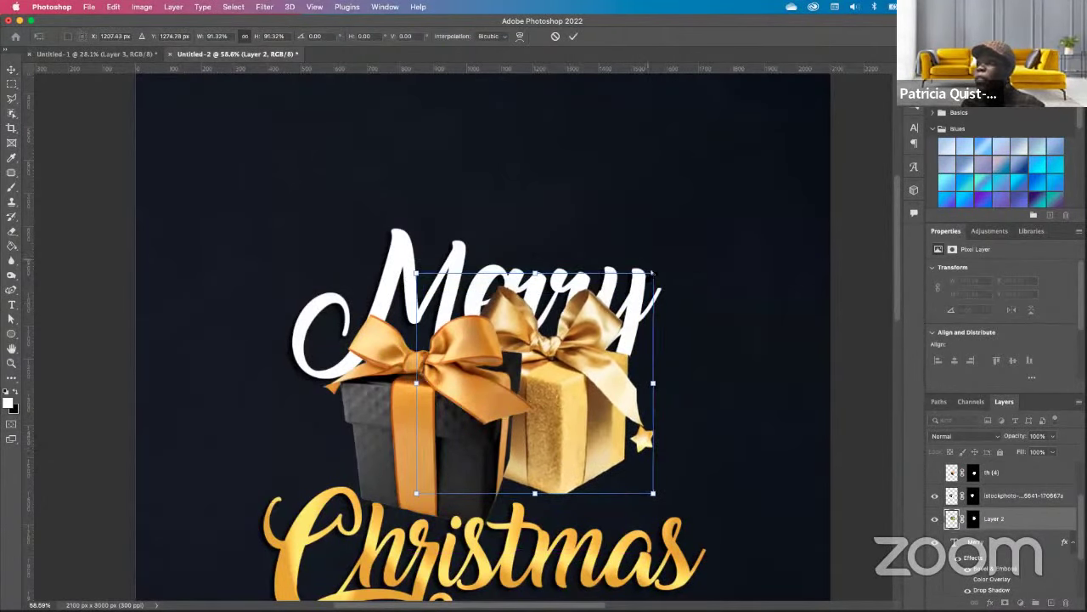
left_click_drag(652, 272, 632, 299)
left_click_drag(555, 417, 572, 417)
scroll(545, 414, "down", 2)
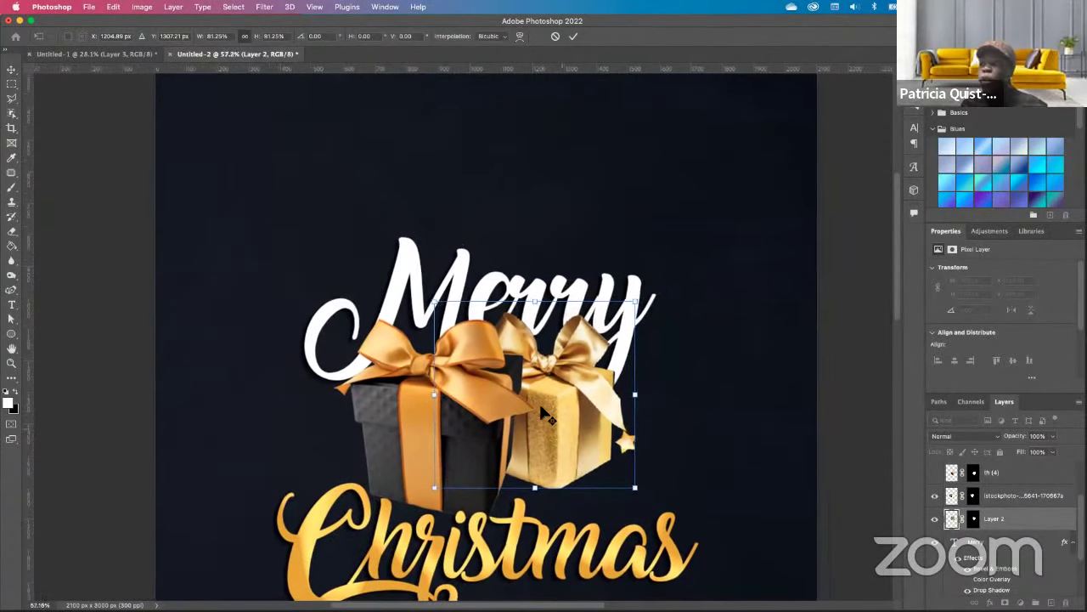
scroll(545, 415, "down", 6)
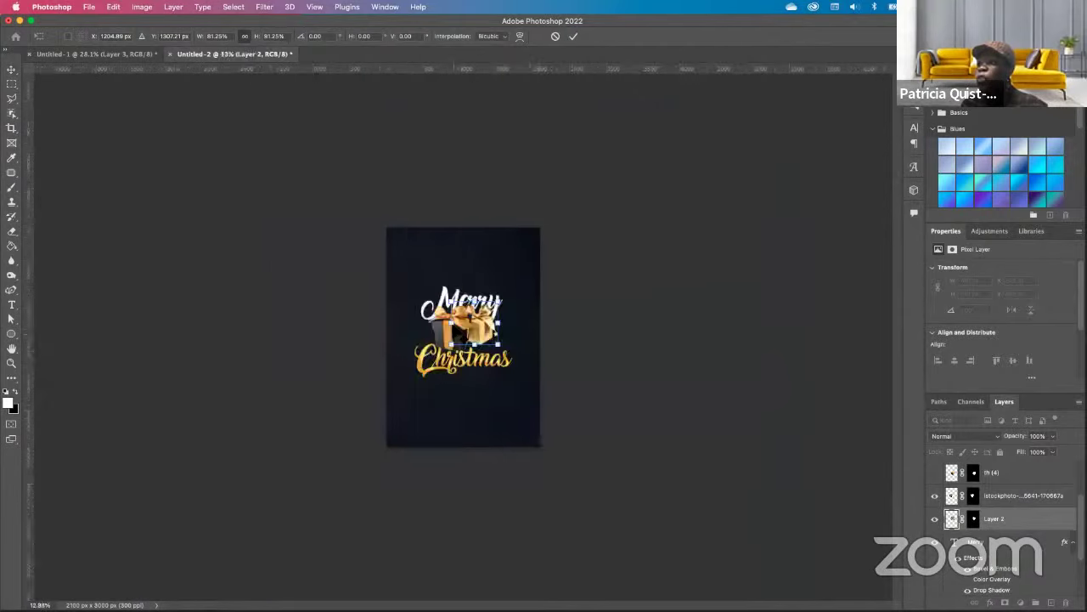
scroll(457, 327, "up", 3)
scroll(456, 331, "up", 3)
scroll(456, 331, "down", 2)
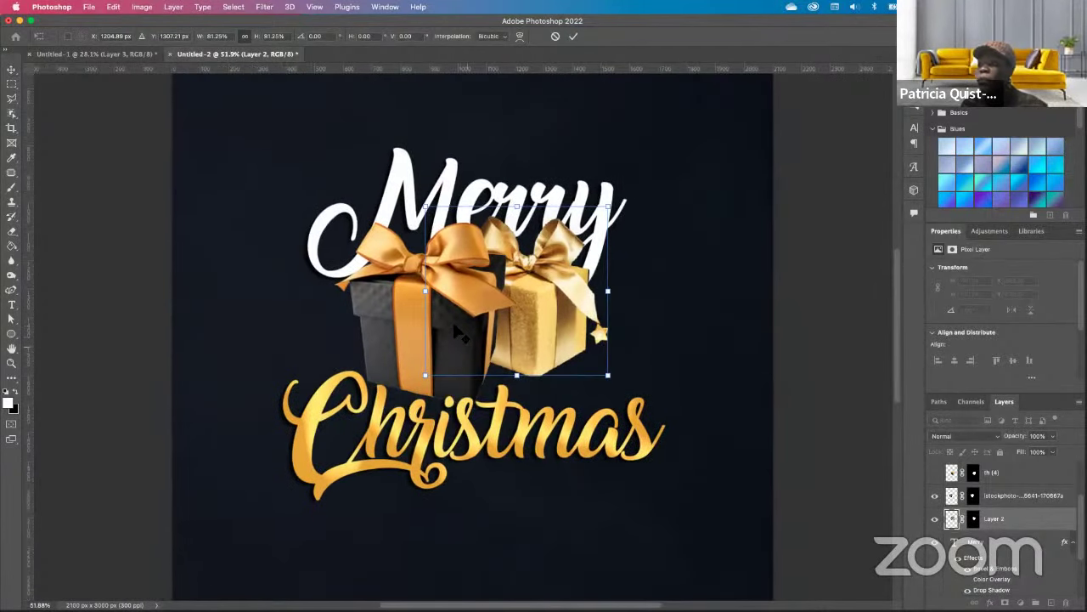
key("Return")
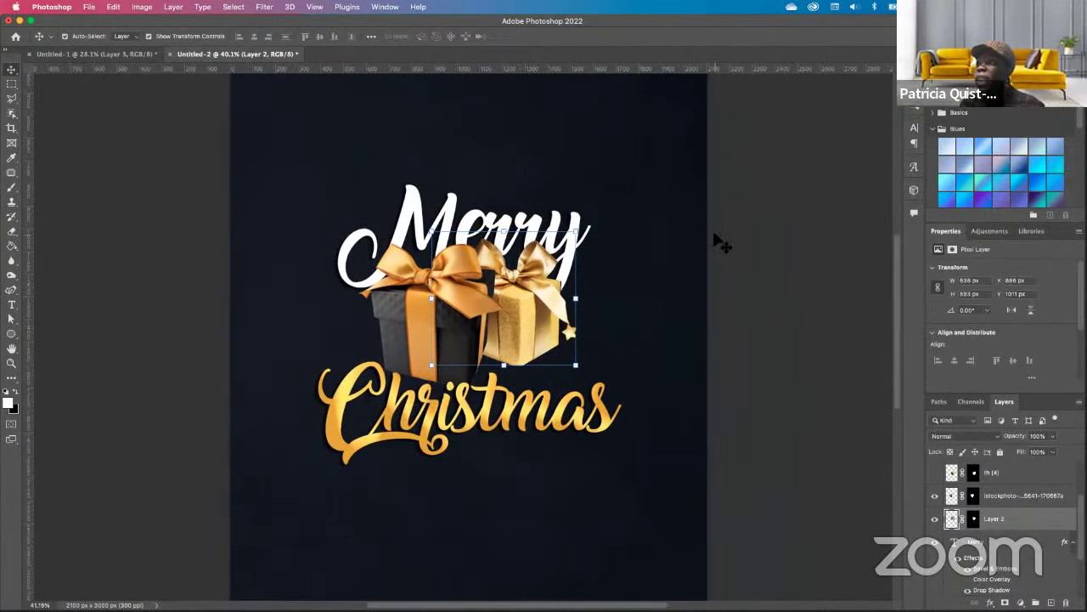
Move "Merry" slightly up off the ribbons and raise "Christmas" so it overlaps the bases of the gift boxes.
left_click(446, 213)
left_click_drag(445, 212, 449, 188)
left_click(586, 389)
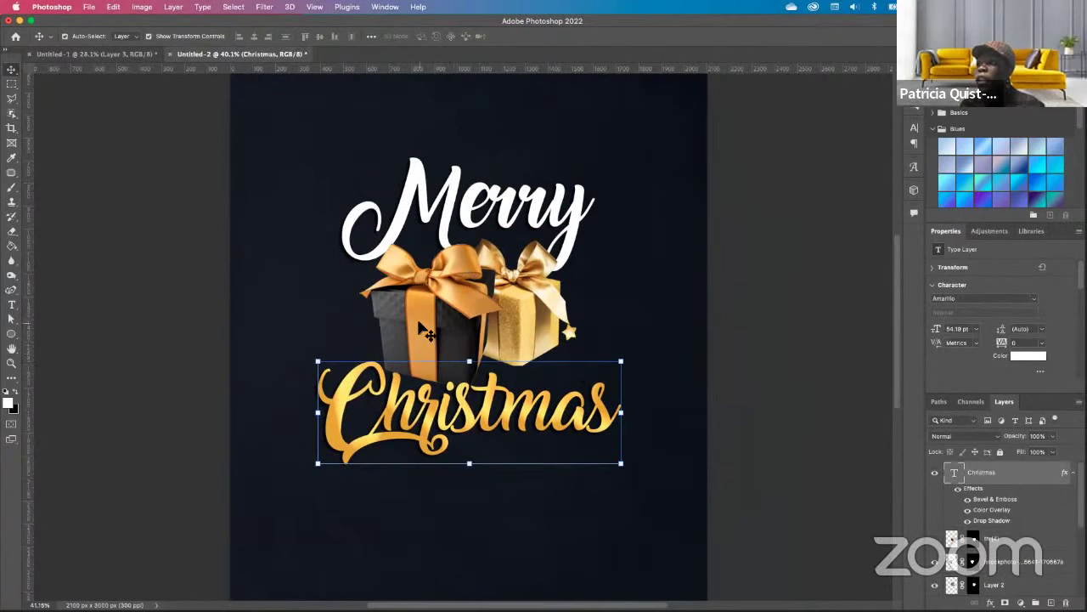
left_click_drag(542, 409, 546, 389)
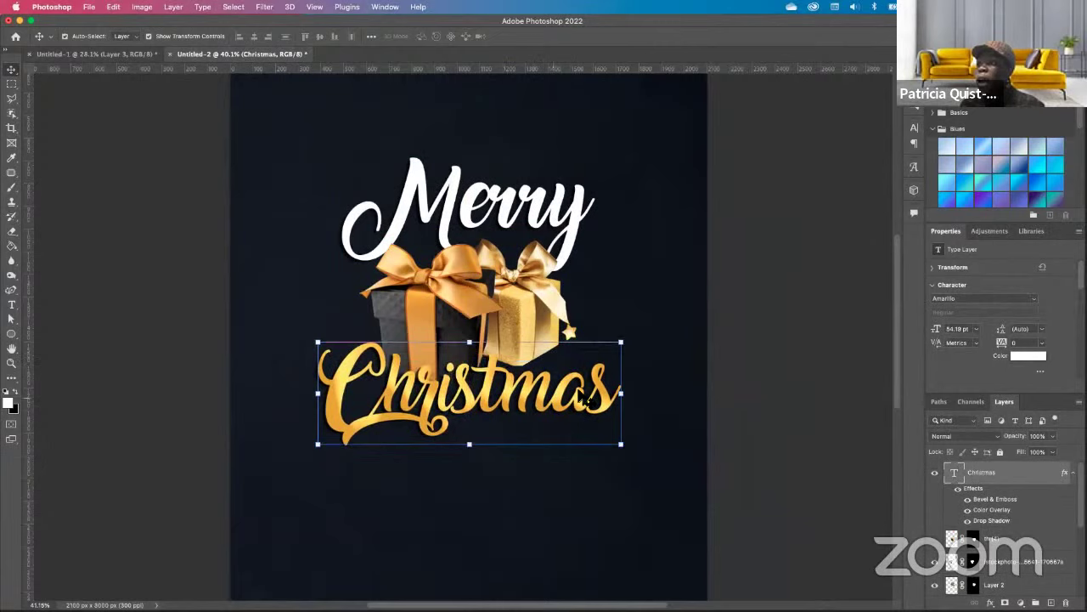
left_click(637, 365)
Select all title and gift box layers from "Merry" to "Christmas", scale them together to about 118%, and centre them on the flyer.
scroll(414, 367, "down", 5)
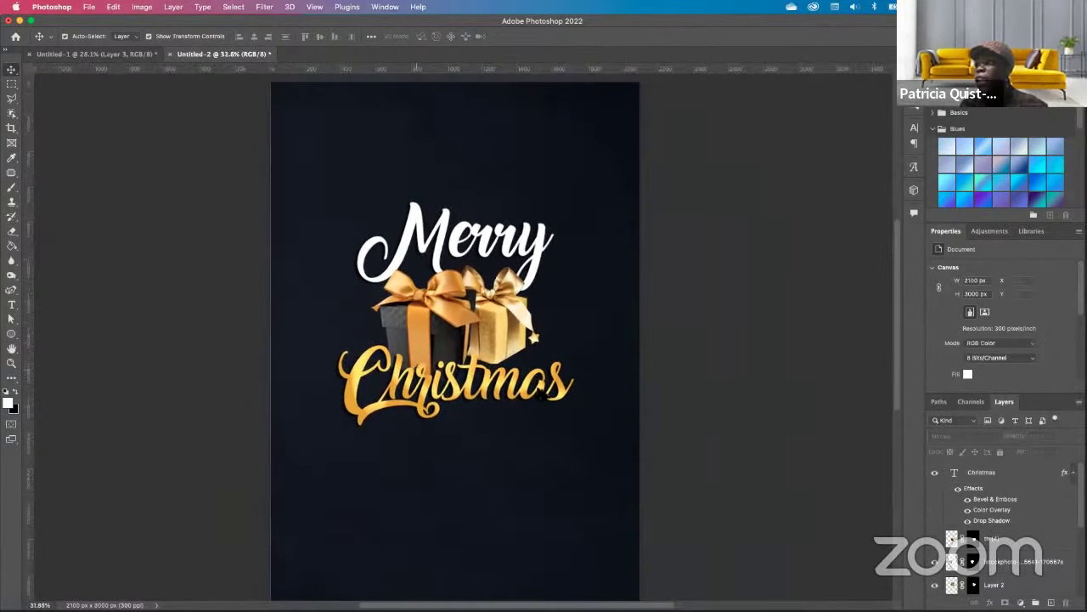
scroll(1002, 552, "down", 4)
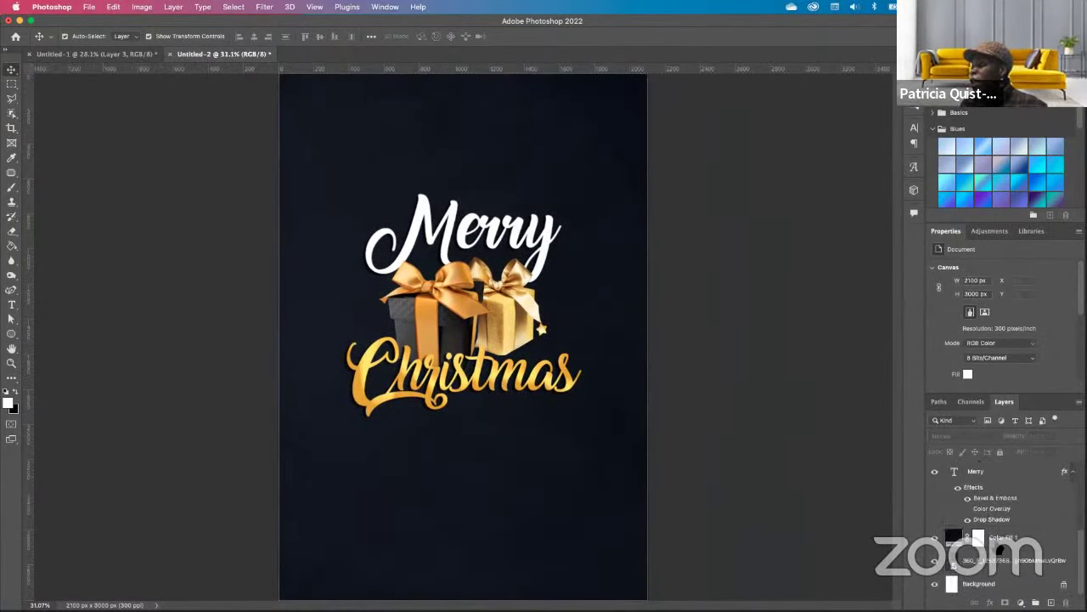
left_click(1019, 522)
scroll(1003, 509, "up", 3)
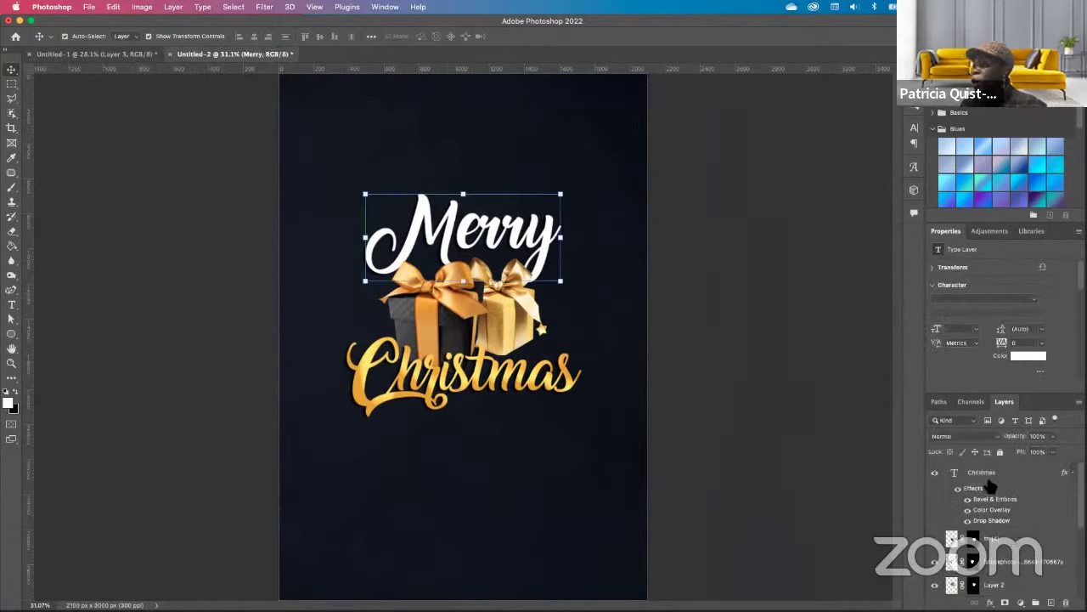
left_click(1002, 481, "shift")
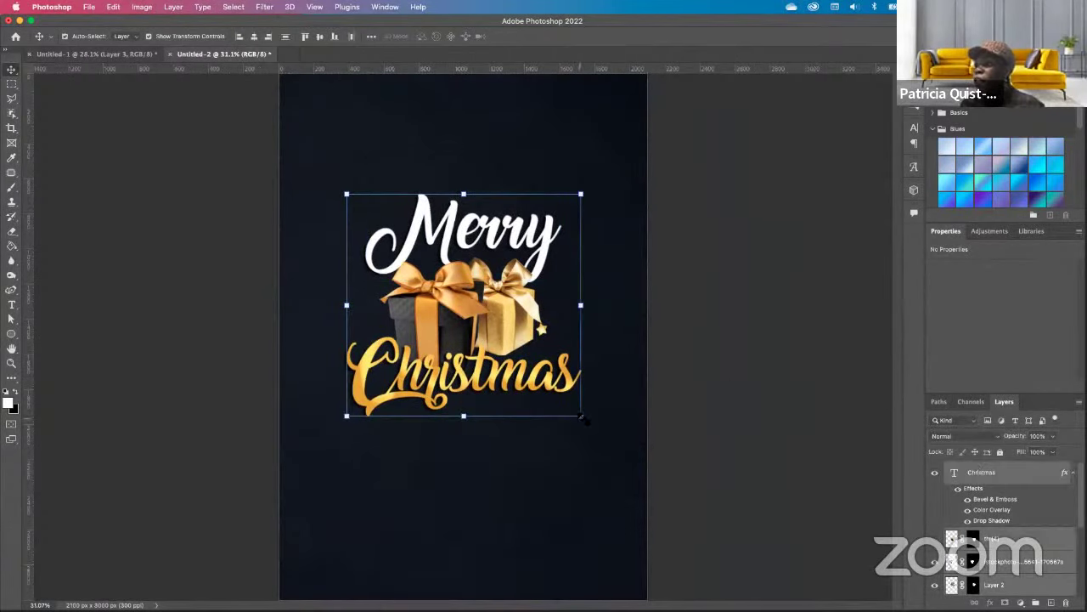
left_click_drag(582, 417, 618, 438)
left_click_drag(623, 449, 633, 464)
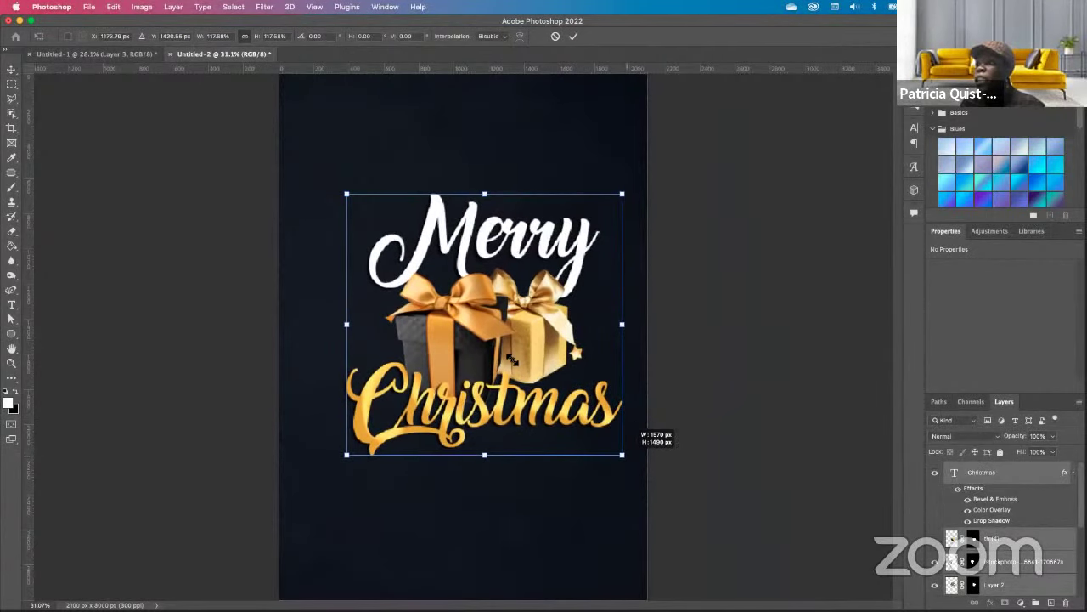
left_click_drag(515, 356, 537, 351)
key("Return")
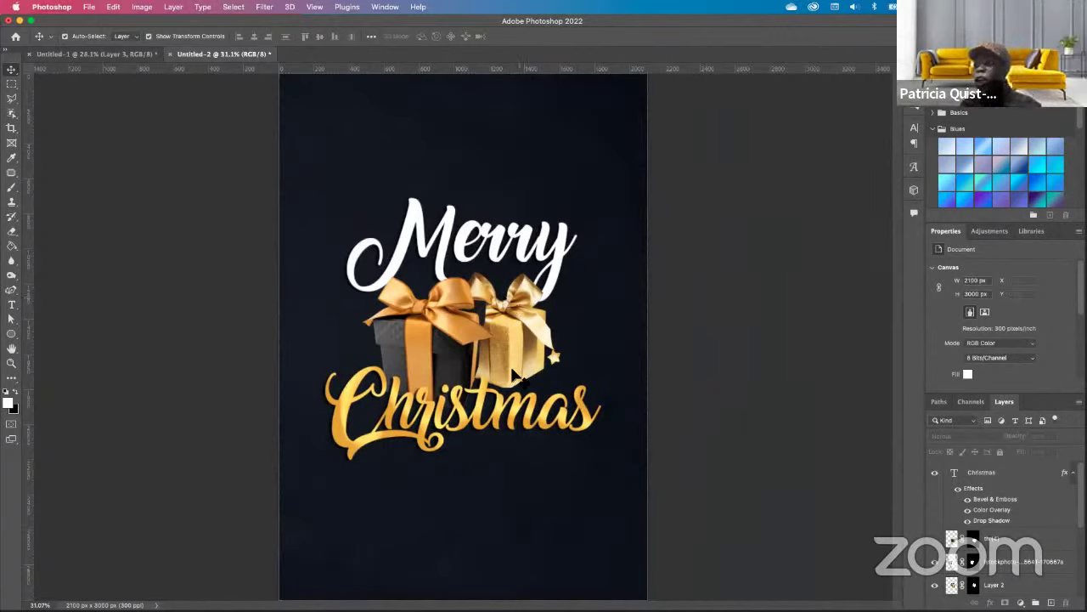
Raise the gold gift box so its bow overlaps the lower edge of "Merry" beside the black box.
left_click(452, 336)
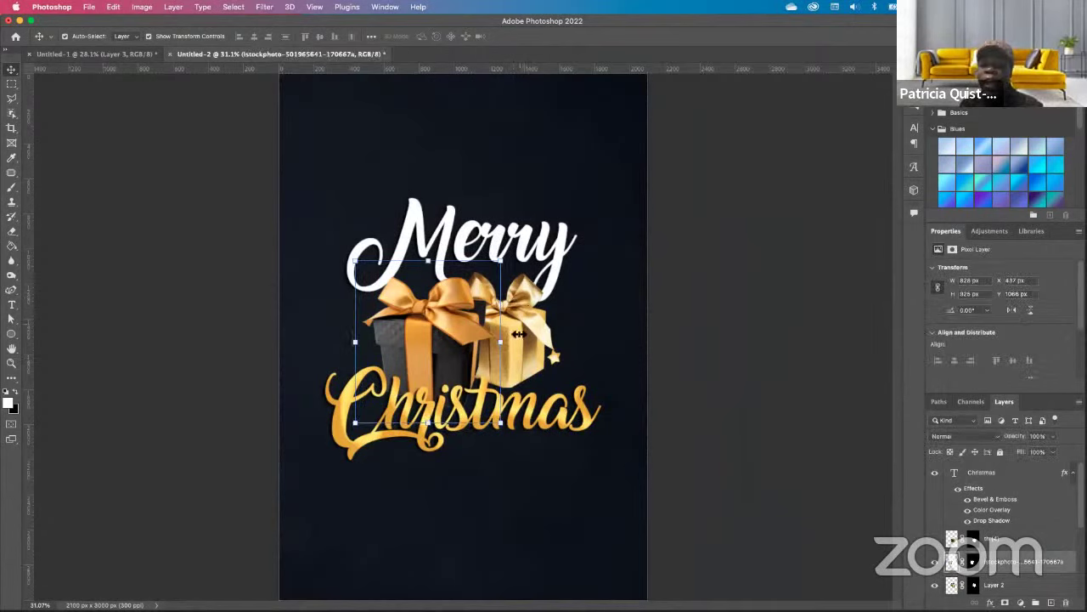
left_click_drag(519, 337, 510, 317)
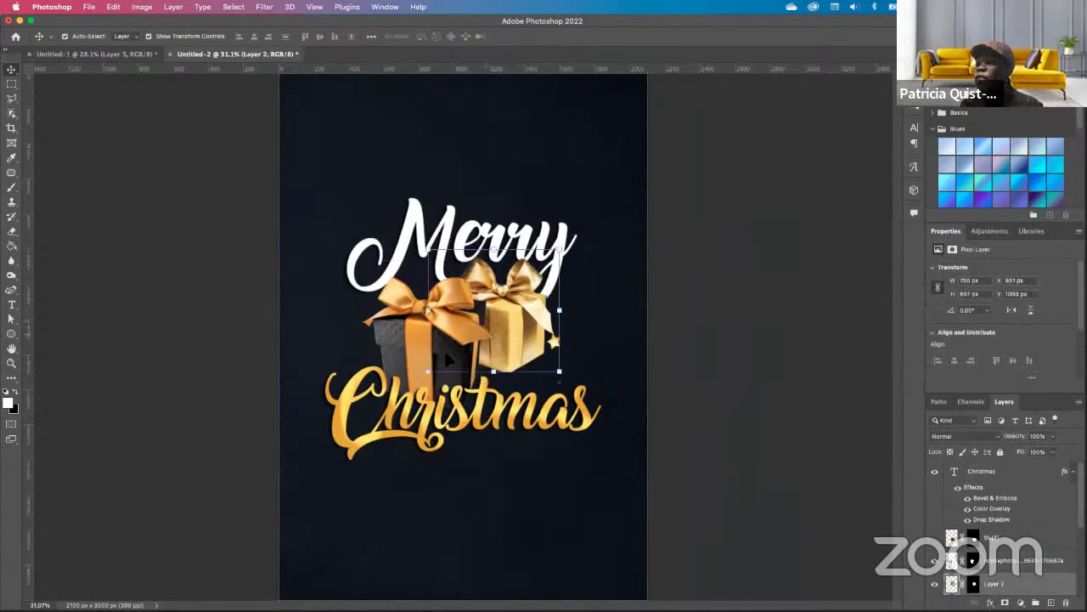
left_click(397, 342)
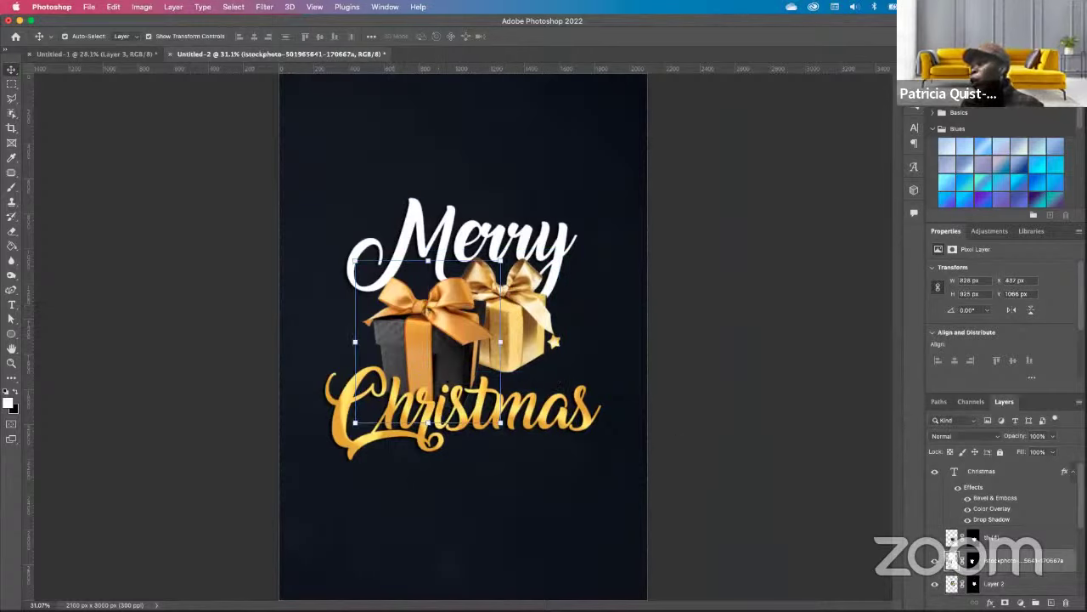
Add a new empty layer directly above the "Merry" text layer, beneath both gift box layers.
scroll(987, 571, "down", 1)
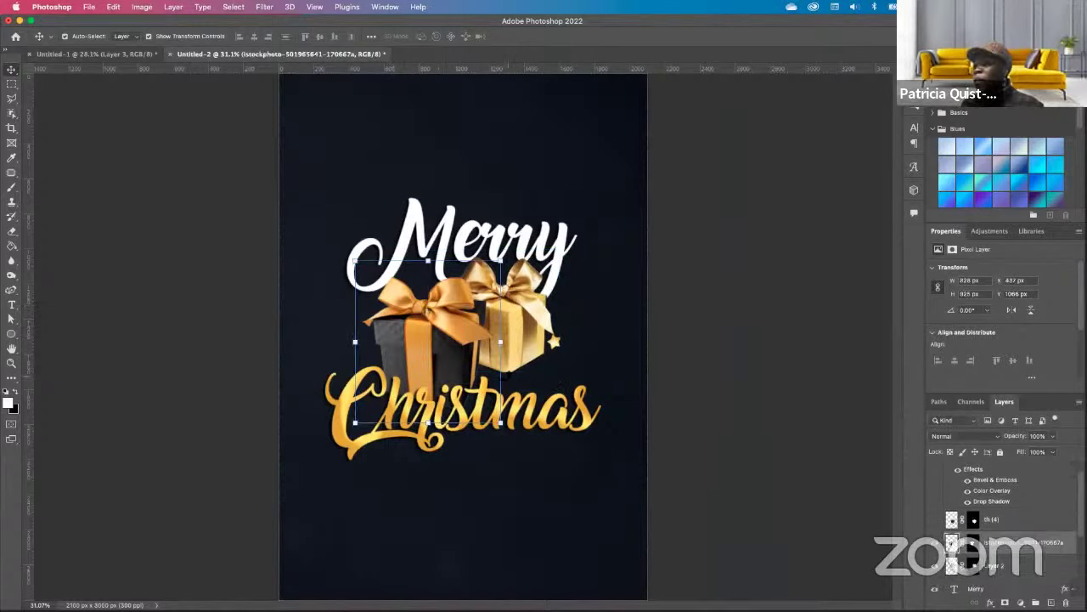
left_click(1026, 565)
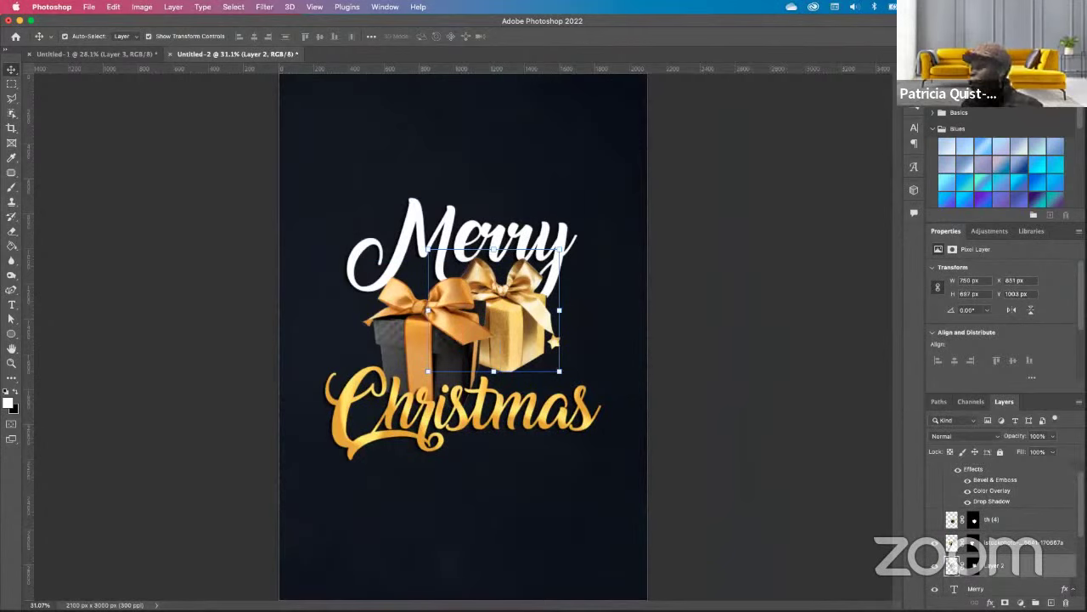
scroll(1016, 574, "down", 1)
scroll(1013, 575, "down", 1)
left_click(1011, 541)
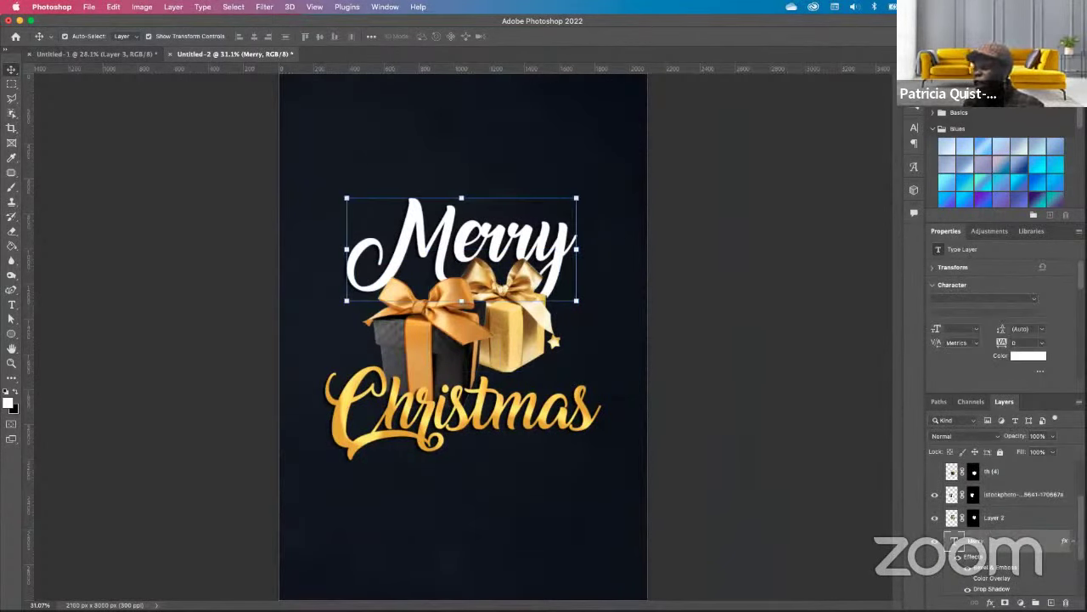
left_click(1051, 603)
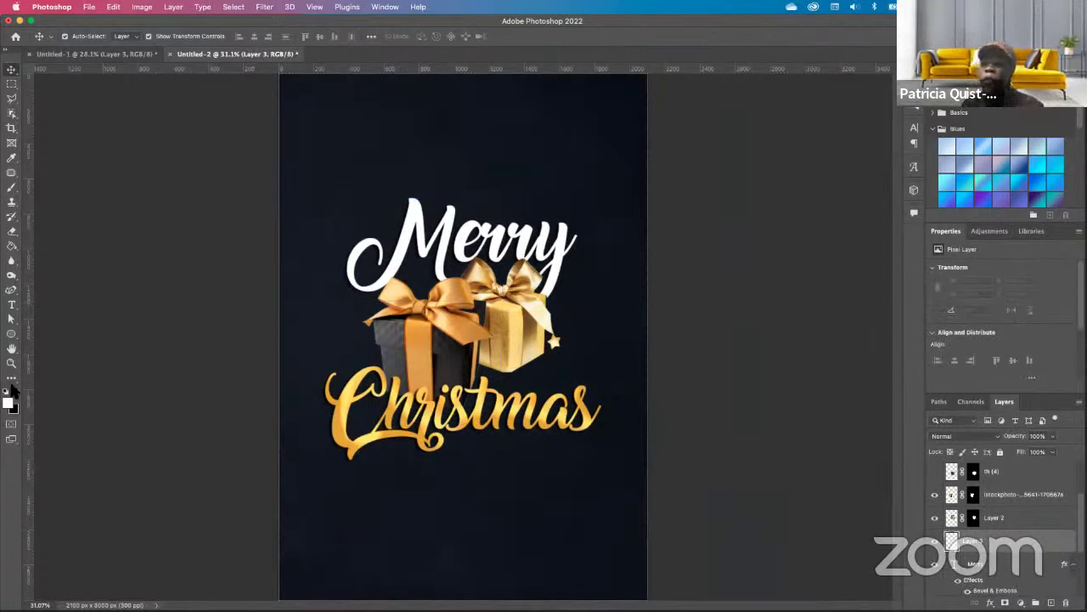
Paint a soft black shadow around the gift boxes and title with a reduced-flow brush, and lower that layer's opacity to 74%.
left_click(15, 392)
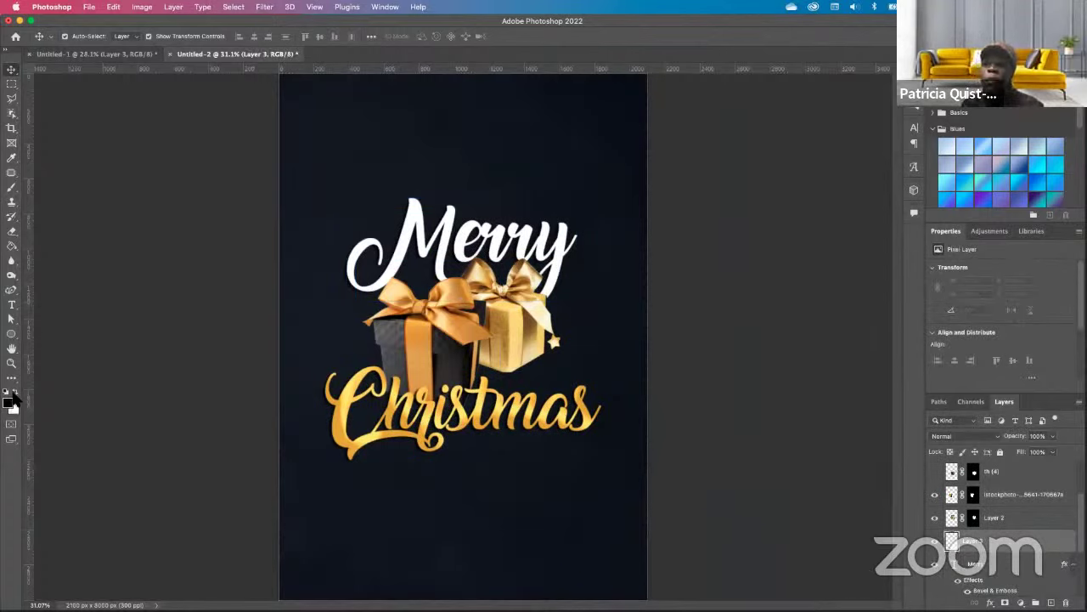
left_click(11, 190)
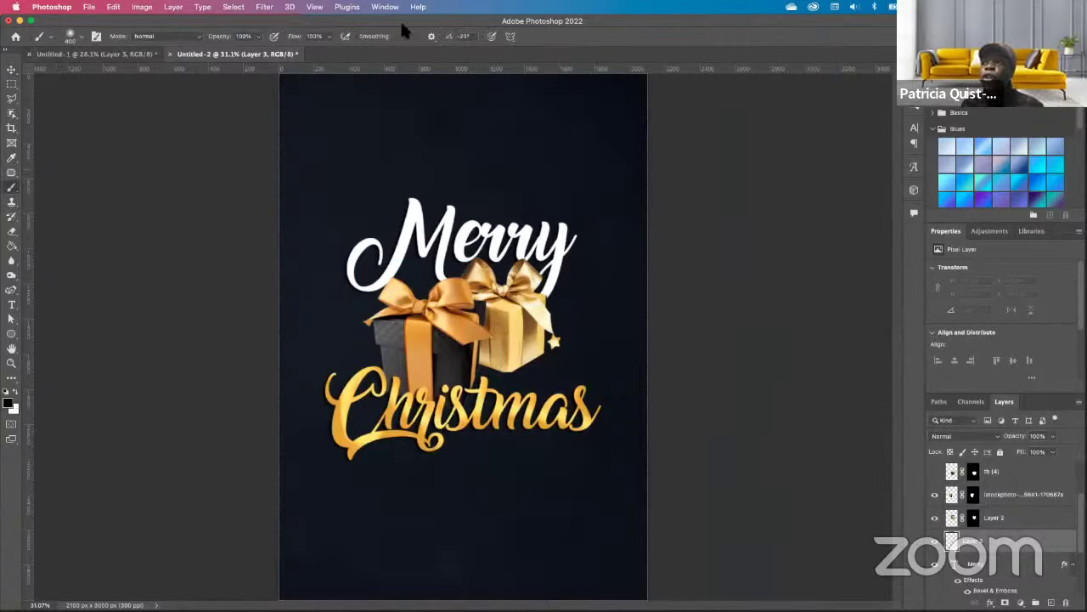
left_click_drag(319, 53, 304, 53)
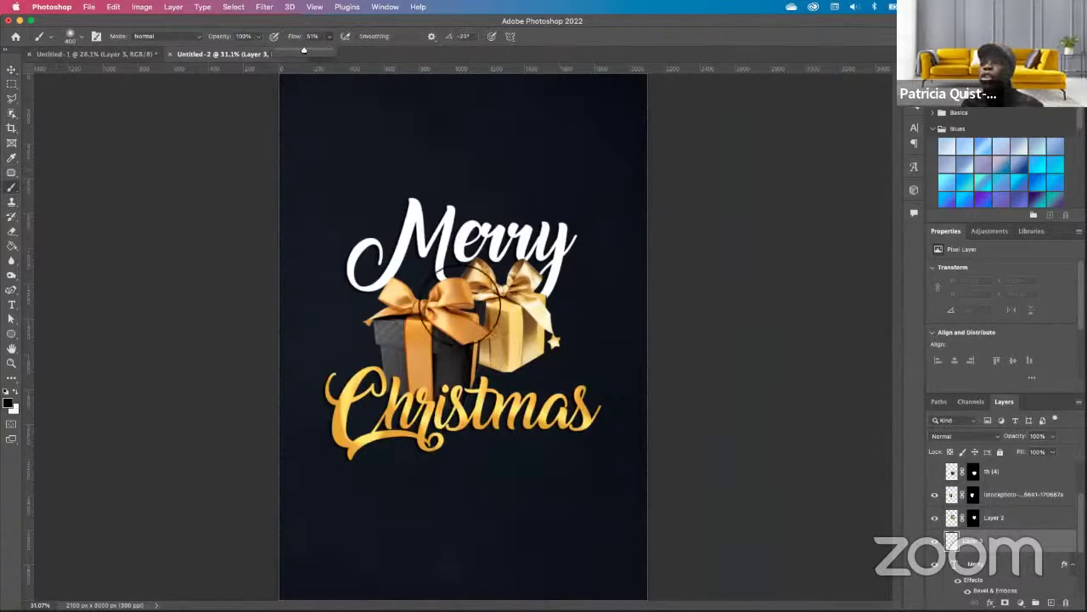
mouse_move(489, 361)
left_mouse_down()
mouse_move(477, 392)
mouse_move(413, 411)
mouse_move(382, 400)
mouse_move(407, 408)
mouse_move(476, 397)
mouse_move(600, 356)
mouse_move(581, 392)
mouse_move(684, 475)
mouse_move(627, 448)
mouse_move(554, 440)
mouse_move(547, 450)
mouse_move(590, 484)
left_mouse_up()
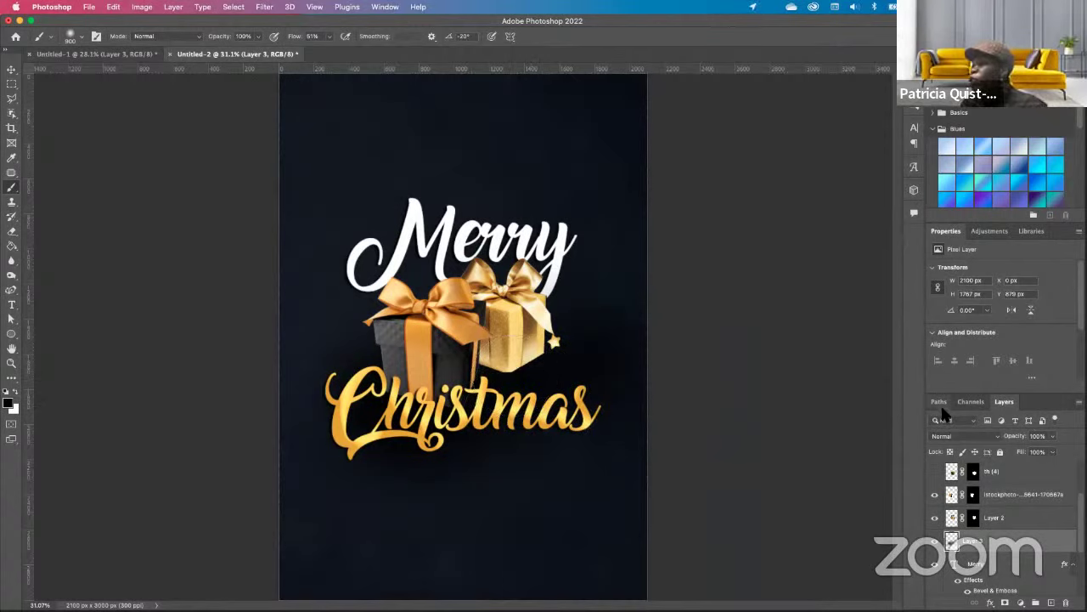
left_click(1052, 452)
left_click_drag(1049, 452, 1037, 451)
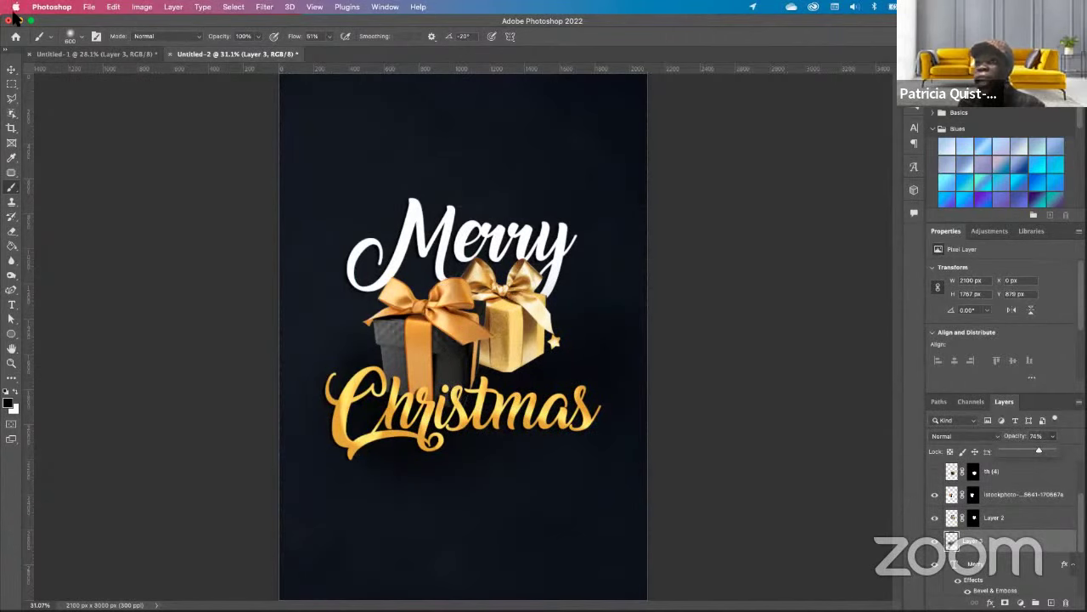
Reorder the "Merry" text layer above the gift box layers, directly beneath the "Christmas" layer group of effects.
left_click(11, 68)
left_click(567, 259)
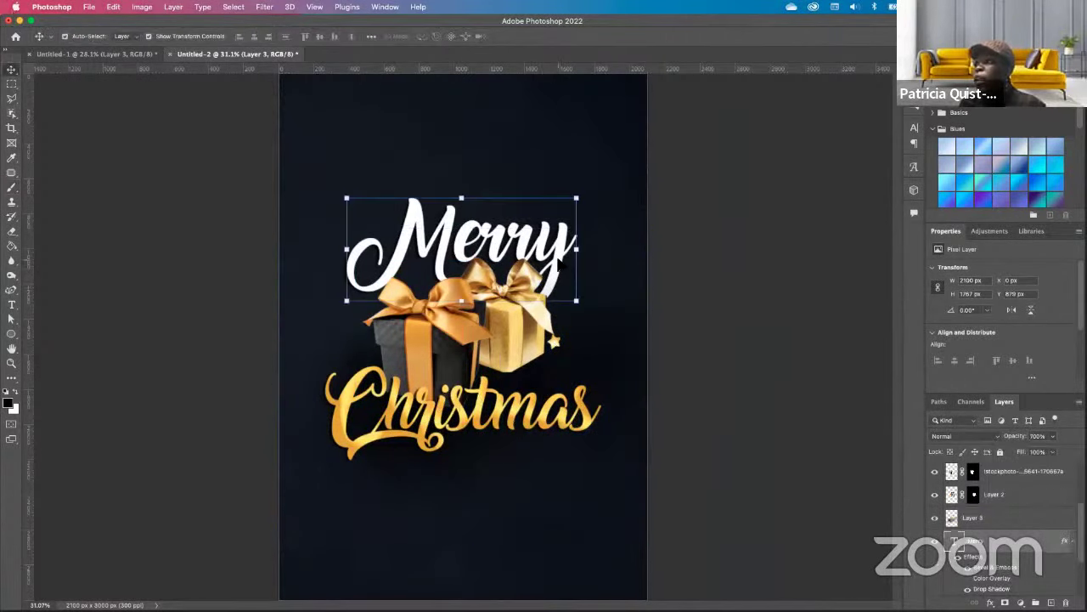
mouse_move(1006, 550)
left_mouse_down()
mouse_move(1016, 402)
mouse_move(996, 536)
left_mouse_up()
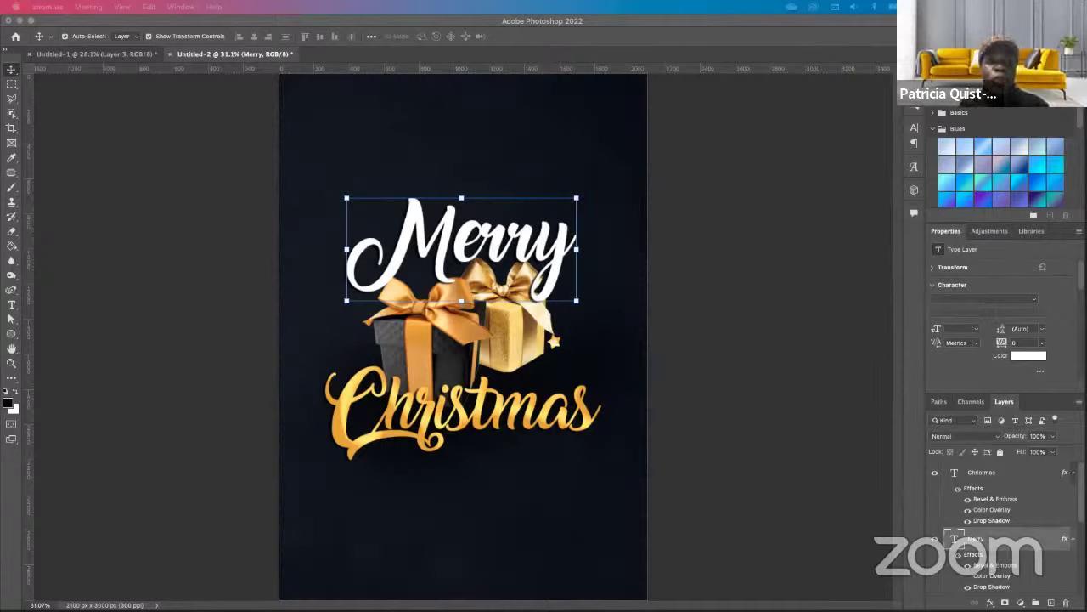
Copy the three hanging Christmas ornaments from the Untitled-1 flyer into Untitled-2.
left_click(132, 55)
left_click(80, 53)
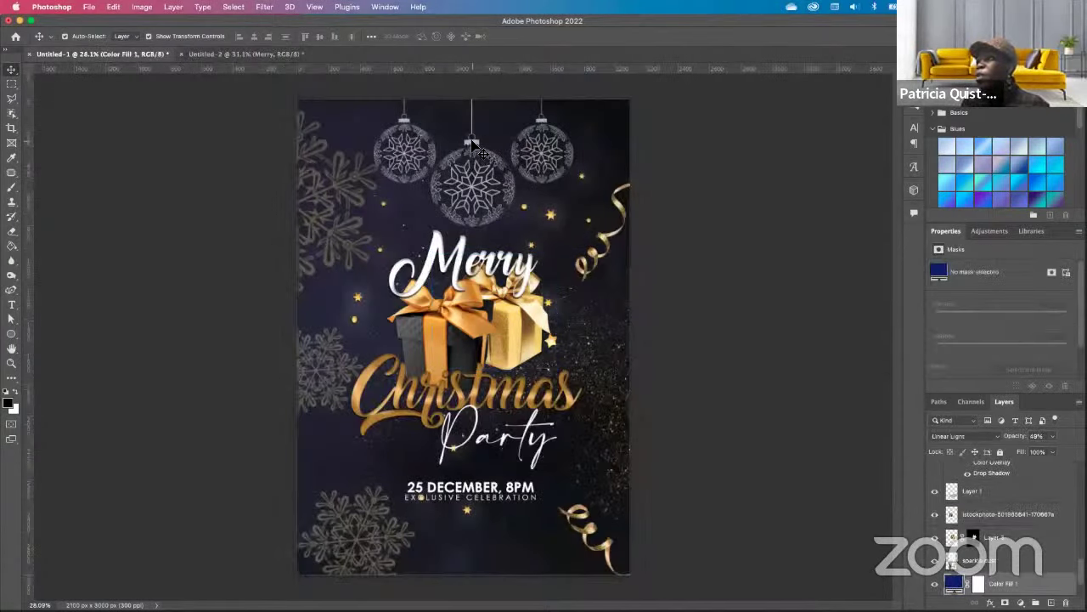
left_click_drag(480, 146, 489, 179)
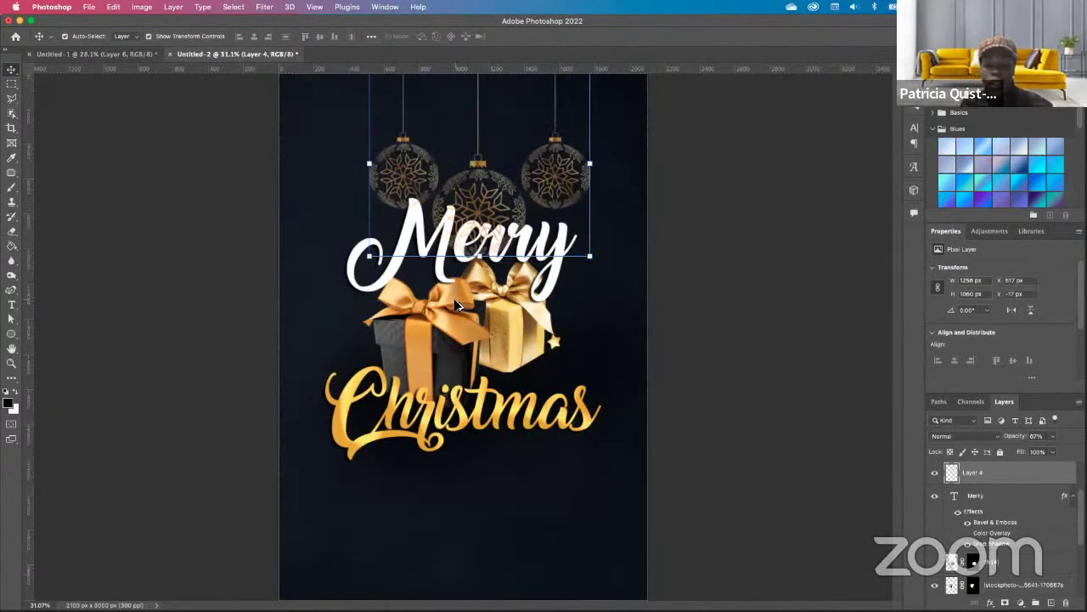
Raise the hanging ornaments so their strings extend past the flyer's top edge and the baubles hang above the title.
scroll(457, 288, "up", 3)
scroll(454, 280, "up", 1)
scroll(457, 288, "down", 10)
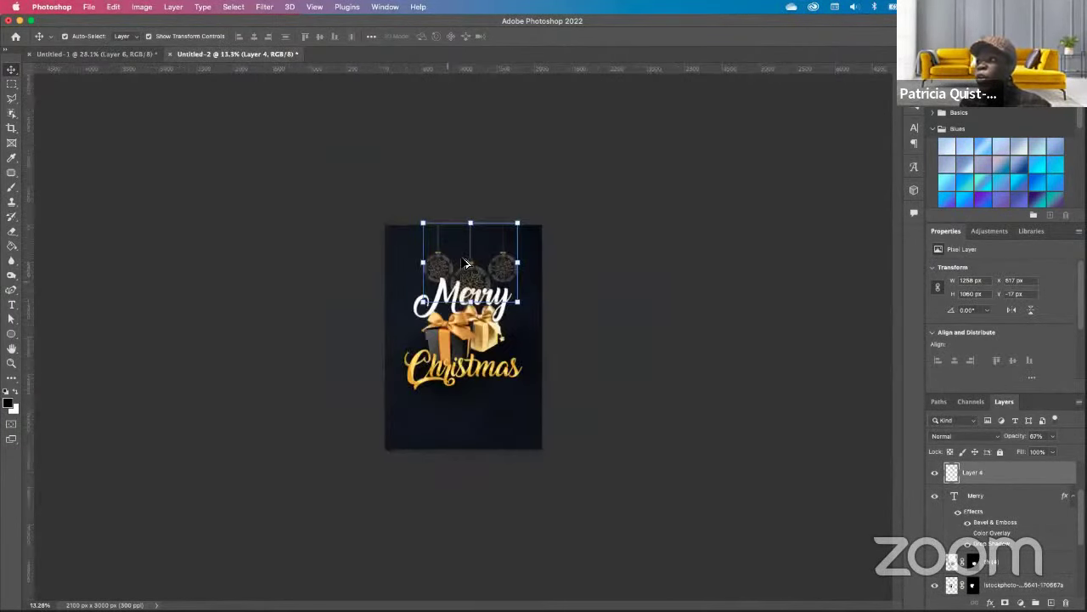
scroll(476, 255, "up", 8)
scroll(486, 238, "down", 1)
left_click_drag(486, 238, 481, 207)
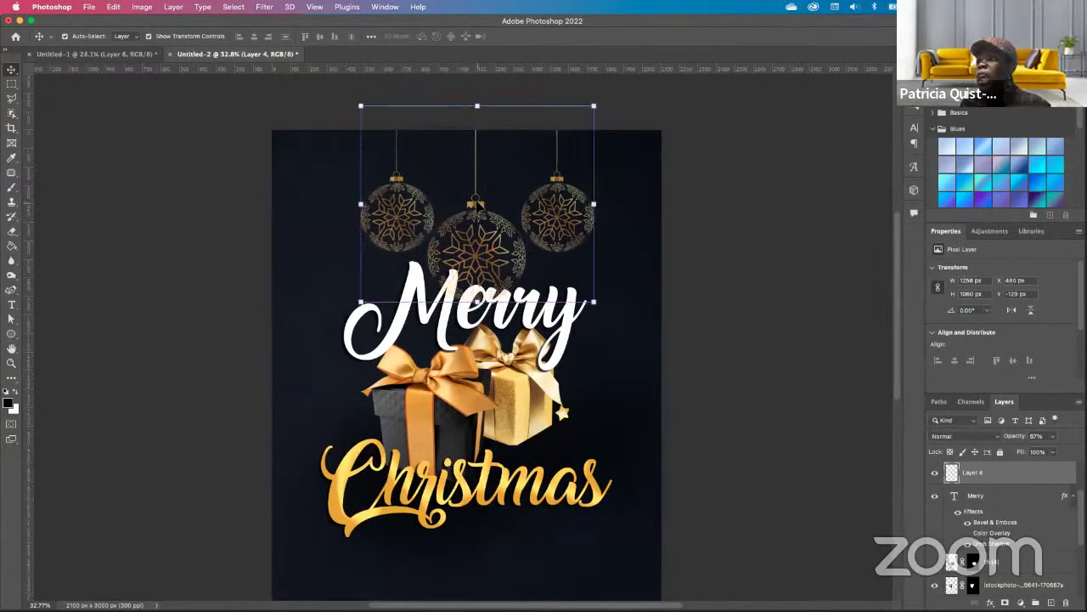
Reorder the "Merry" text layer above the ornaments layer so the word sits in front of the middle bauble.
left_click(562, 340)
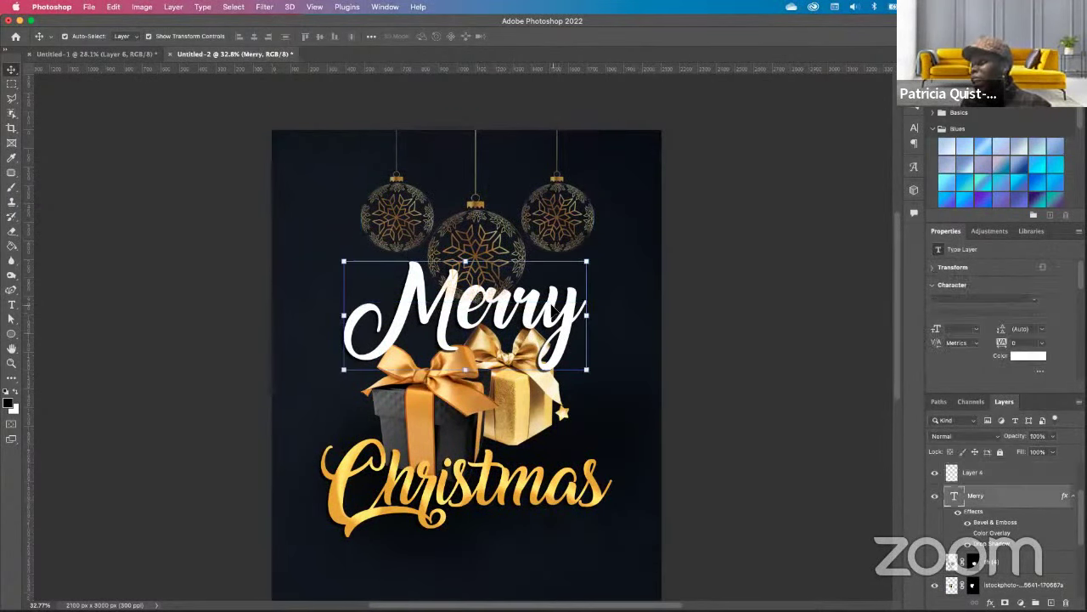
mouse_move(990, 496)
left_mouse_down()
mouse_move(993, 484)
mouse_move(1007, 496)
left_mouse_up()
scroll(1006, 496, "up", 5)
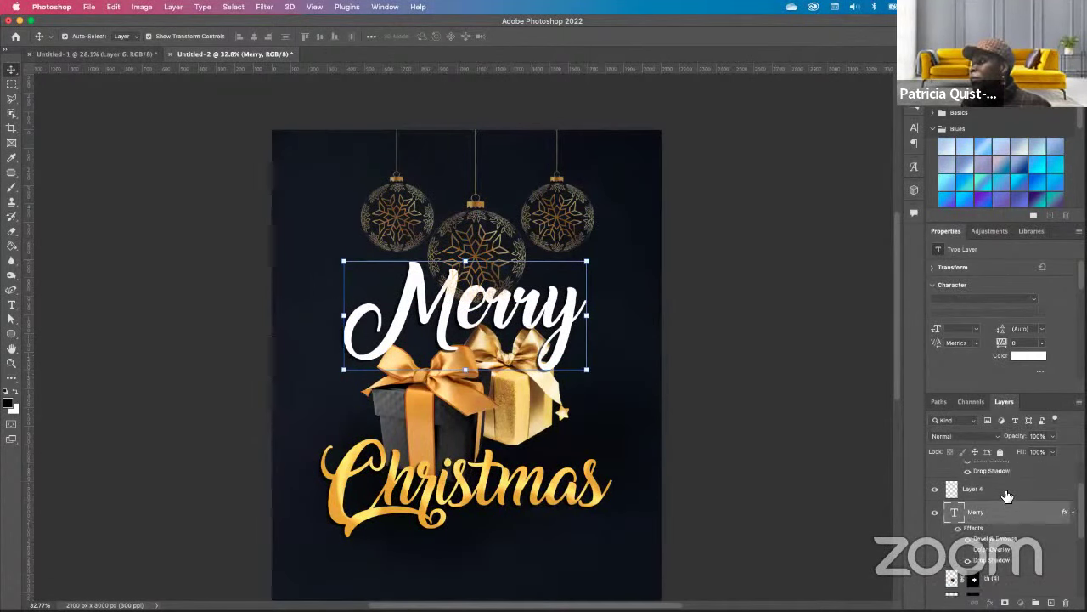
scroll(997, 514, "down", 2)
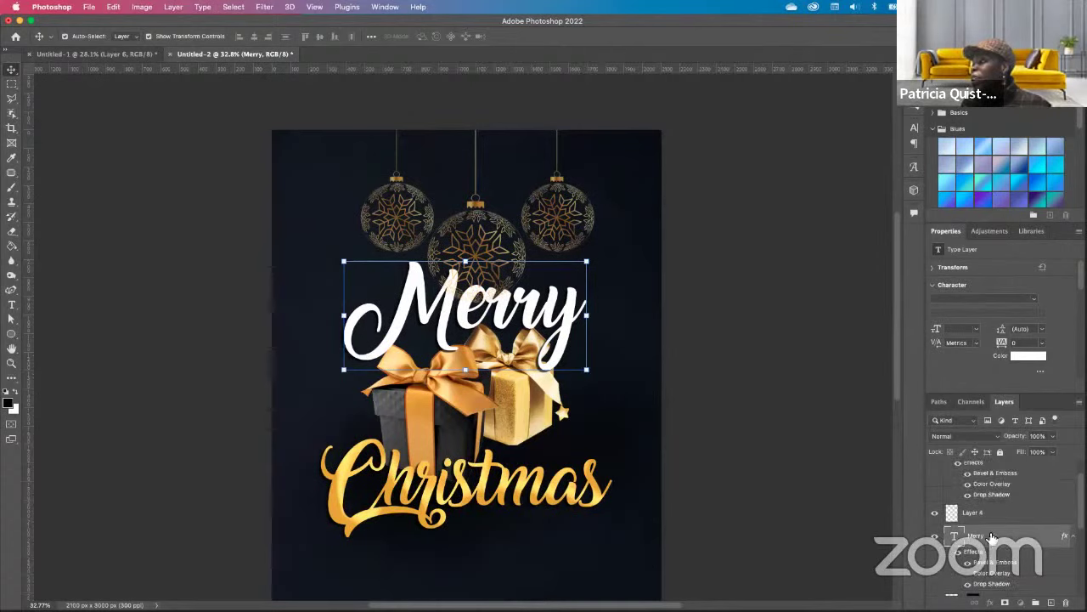
scroll(991, 537, "down", 2)
mouse_move(993, 518)
left_mouse_down()
mouse_move(993, 461)
mouse_move(990, 536)
left_mouse_up()
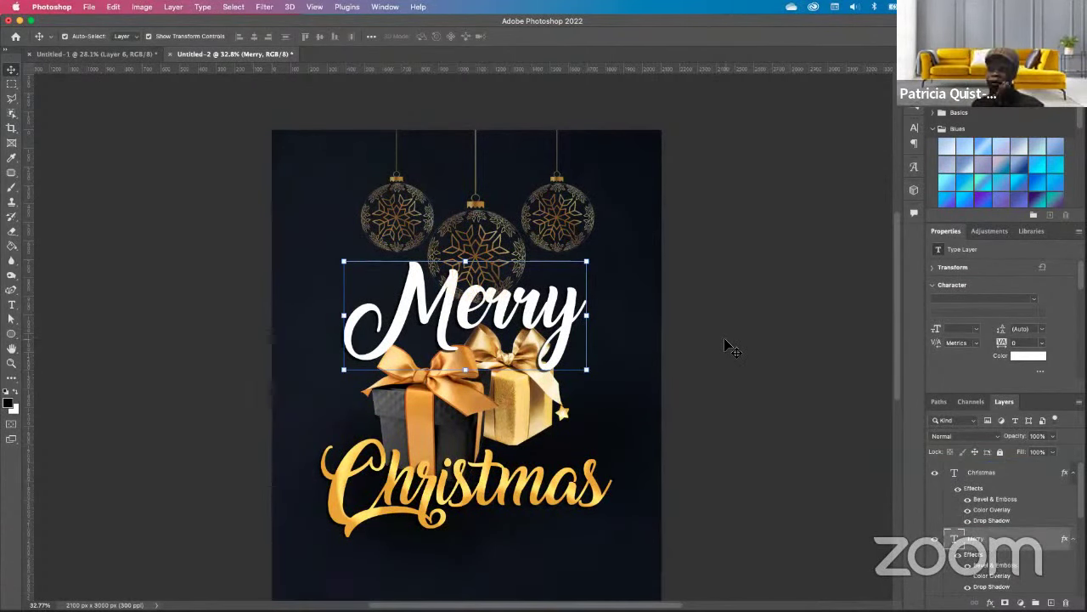
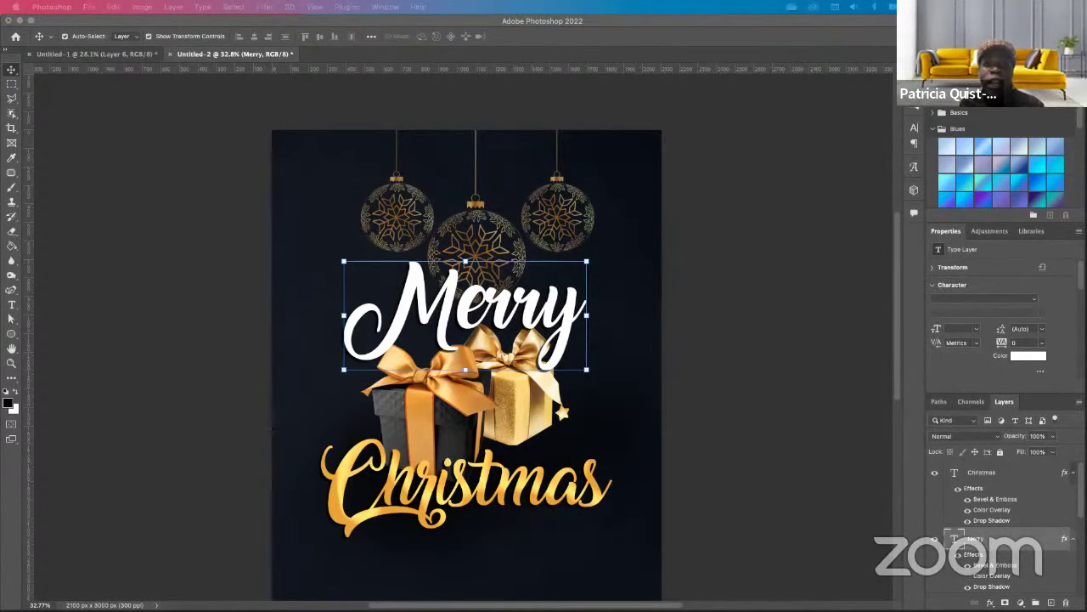
Shift the hanging ornaments slightly left to centre them over the title, and compare with the Untitled-1 flyer.
left_click(477, 212)
left_click_drag(481, 216, 471, 207)
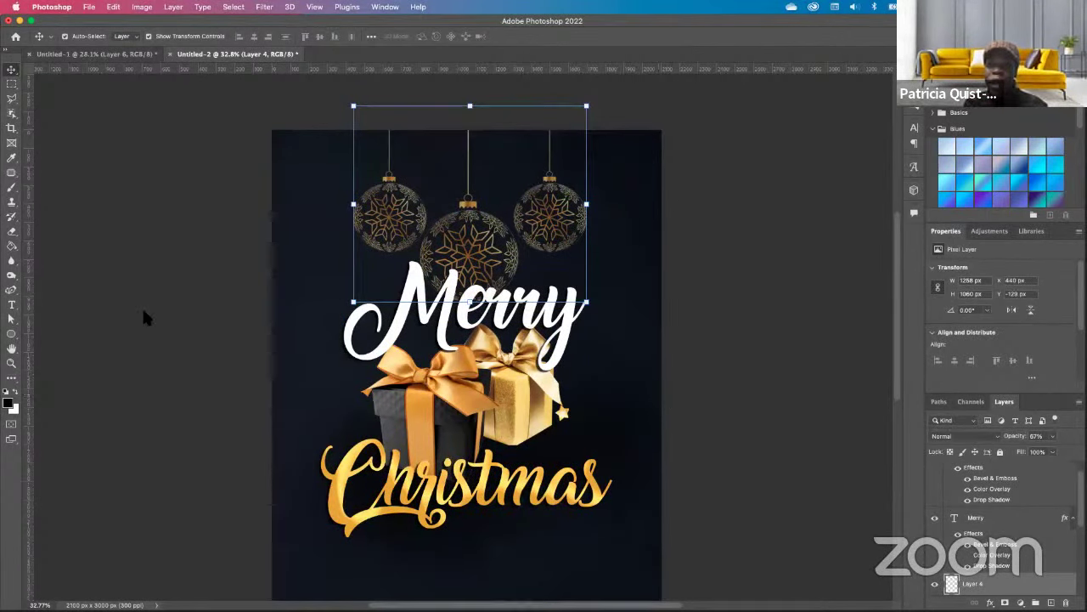
key("super+Tab")
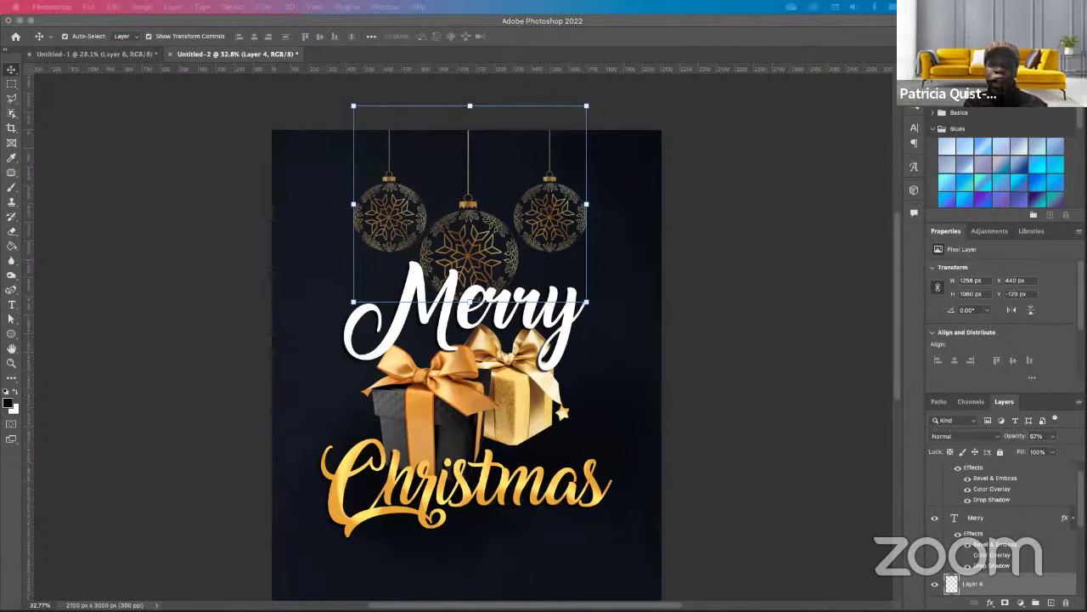
key("super+Tab")
left_click(89, 54)
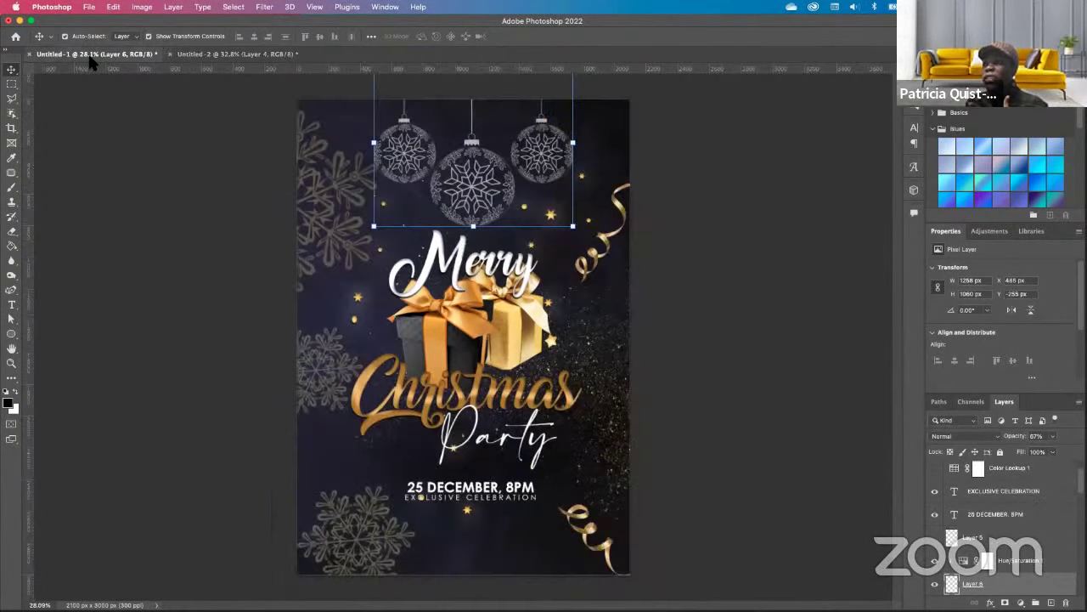
left_click(263, 56)
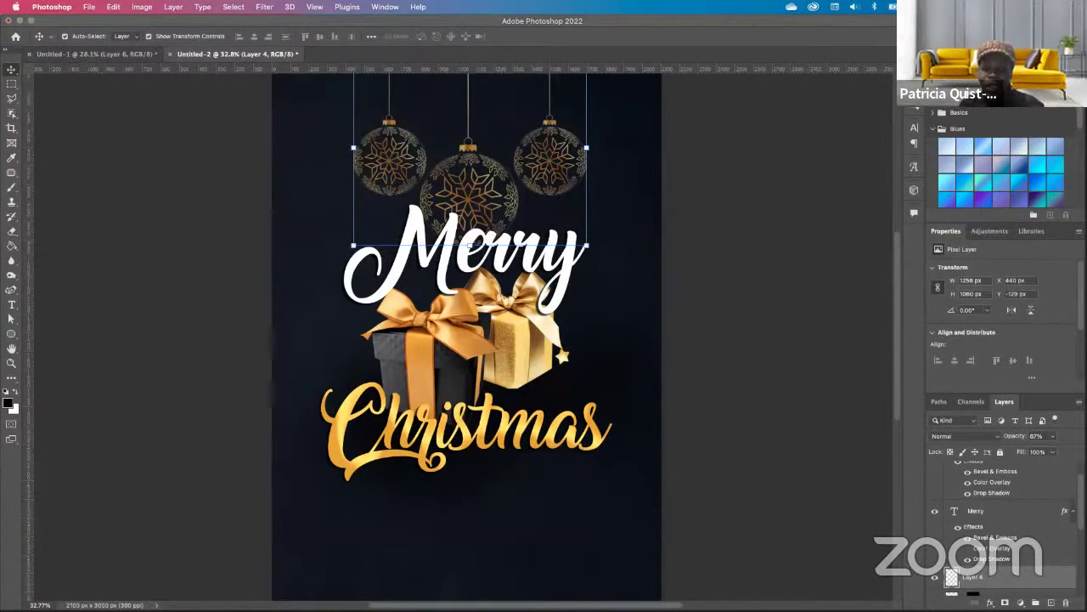
Switch to Chrome, separate the Zoom page into its own window, and open google.com there.
left_click_drag(2, 257, 709, 36)
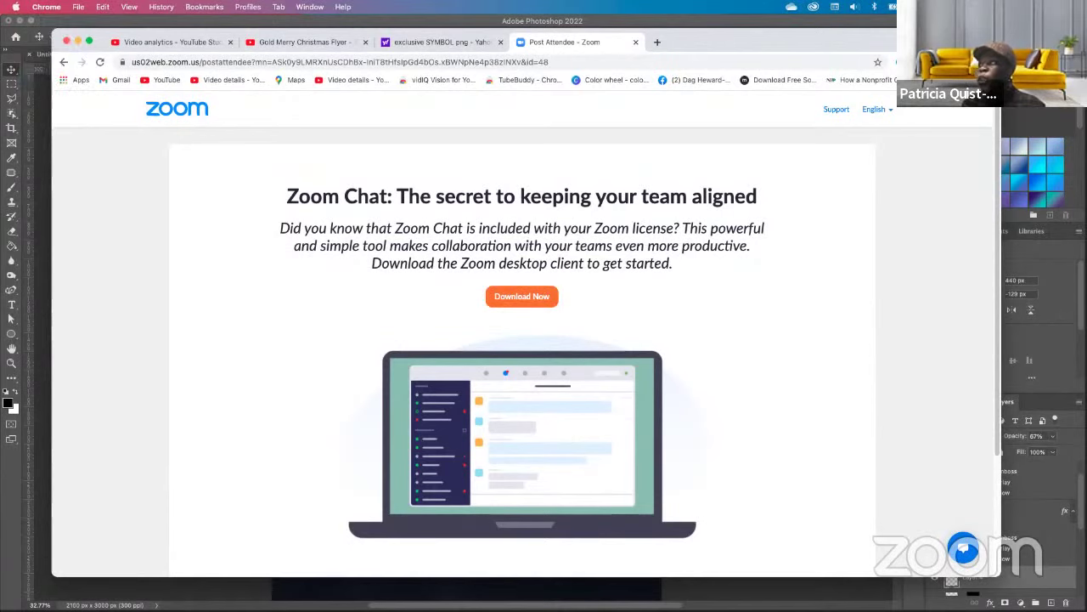
left_click_drag(1001, 29, 779, 71)
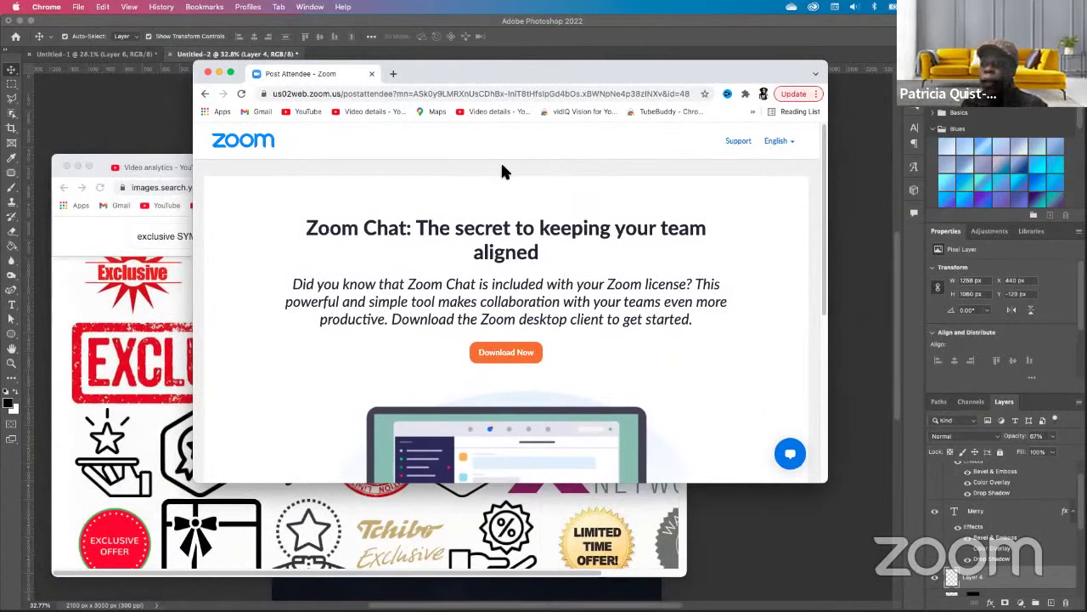
left_click(400, 96)
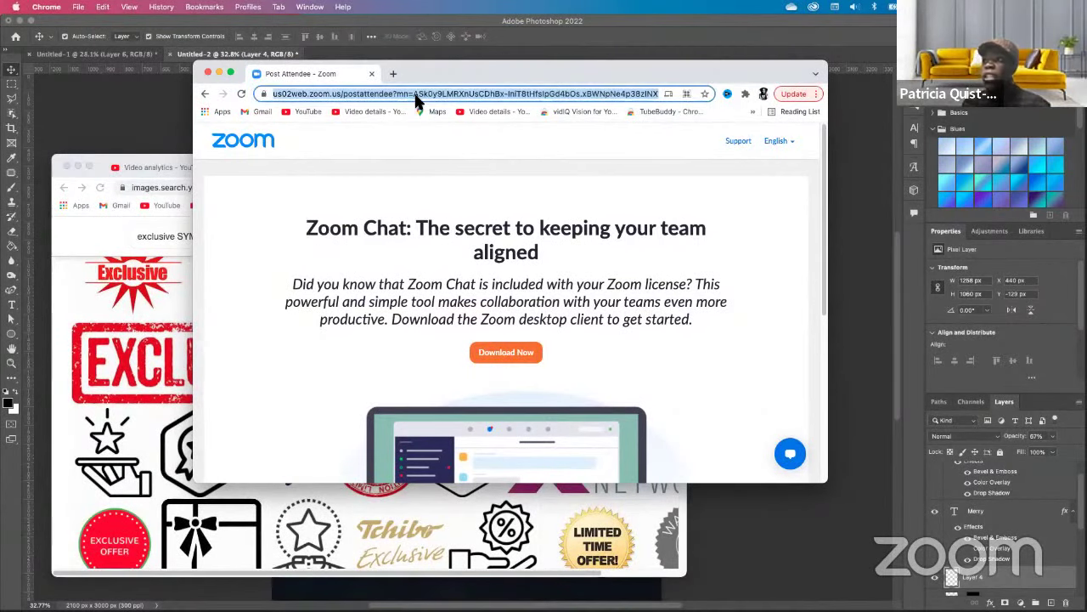
type("go")
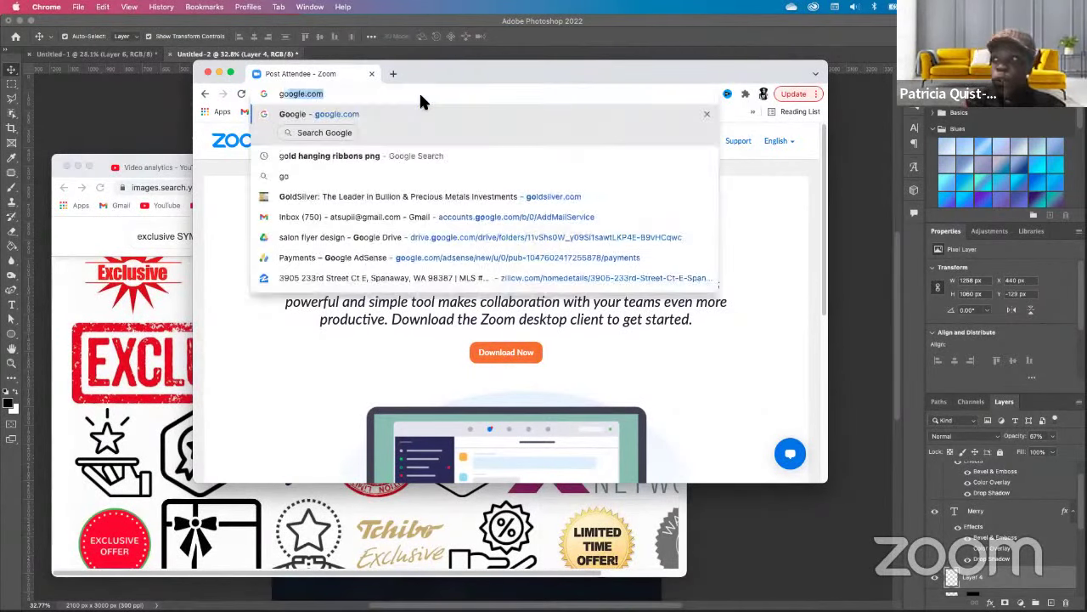
type("ogle.c")
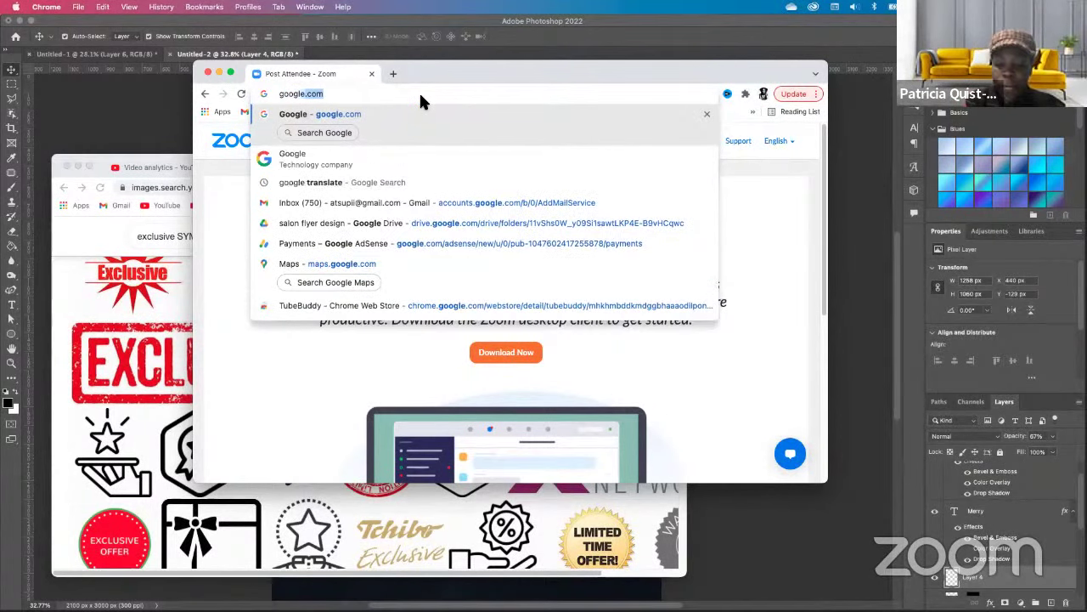
type("om")
key("Return")
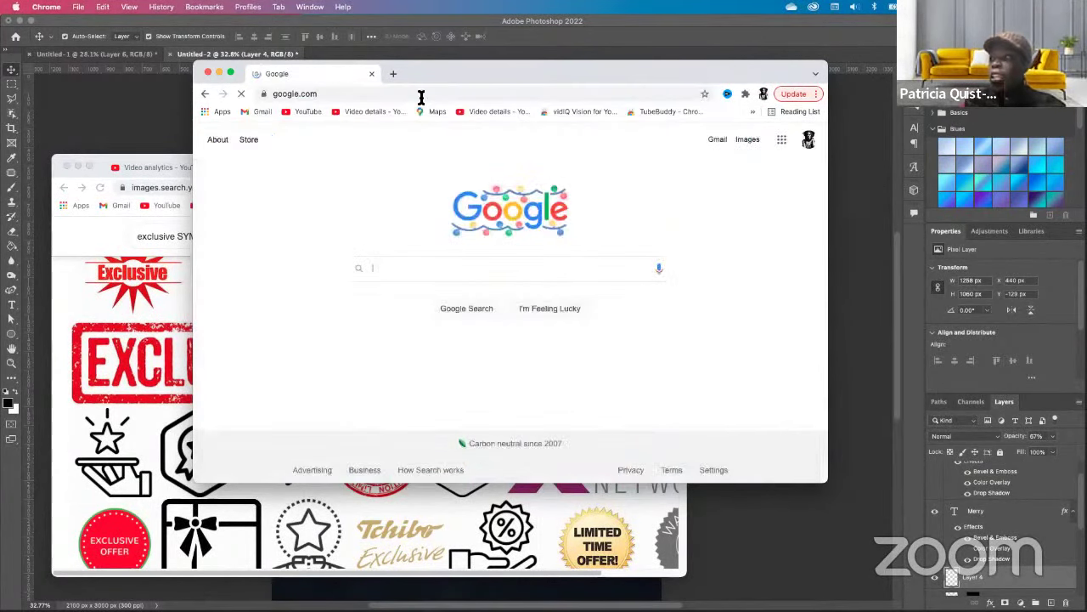
Search Google for "gold hanging ornaments png".
left_click(404, 270)
type("gold")
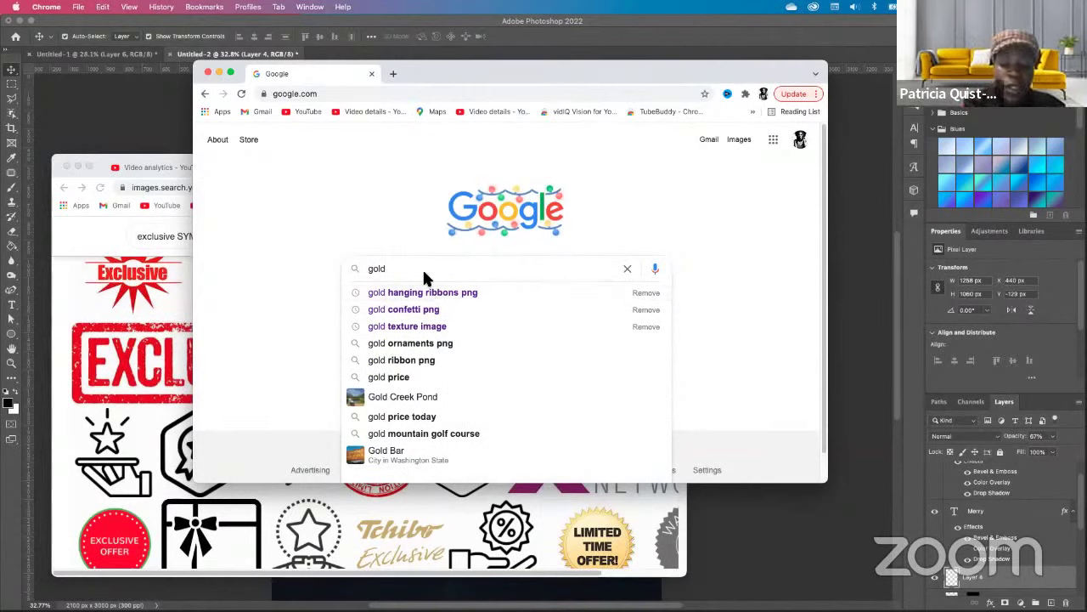
type("or")
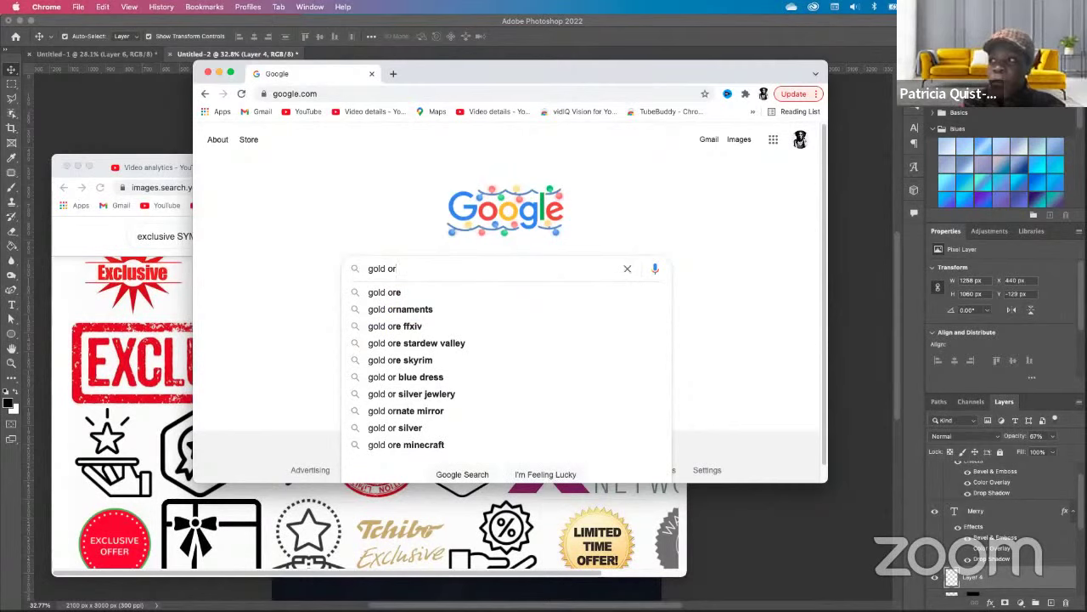
key("BackSpace")
key("BackSpace")
type("han")
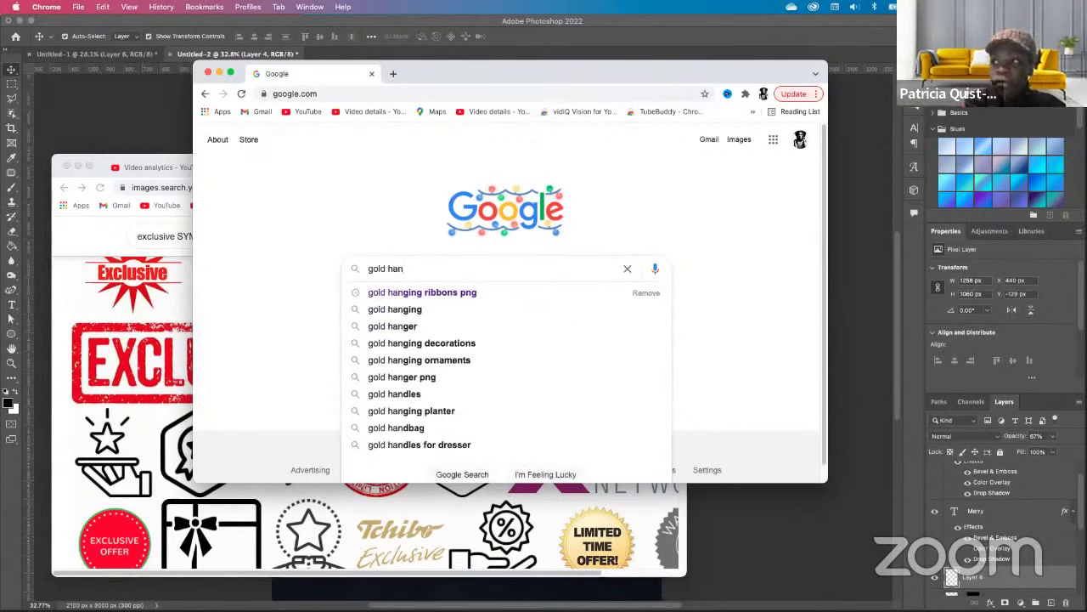
type("ging ")
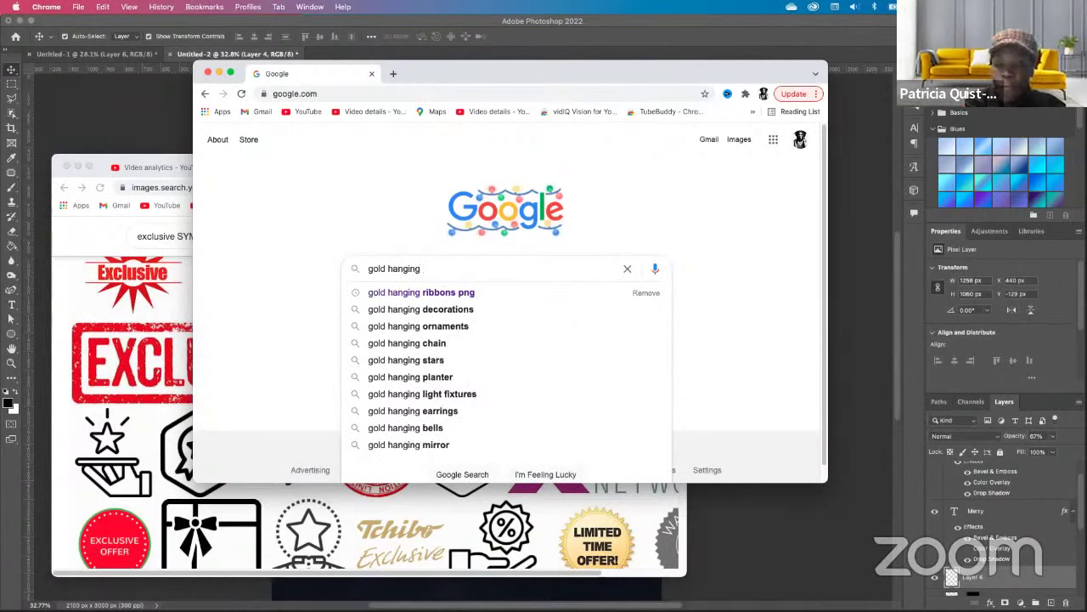
type("orn")
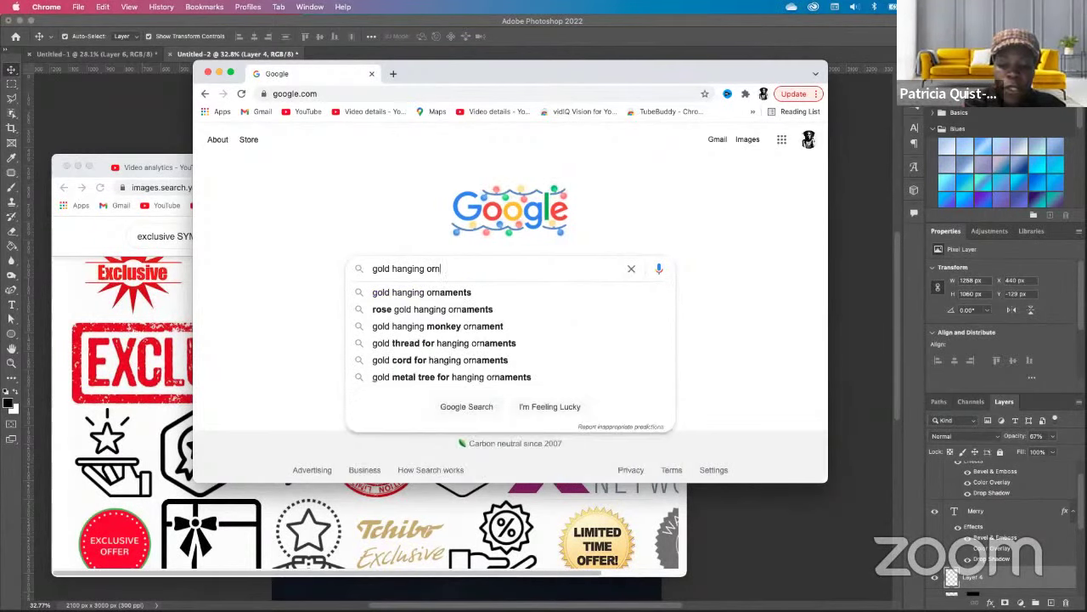
type("ament")
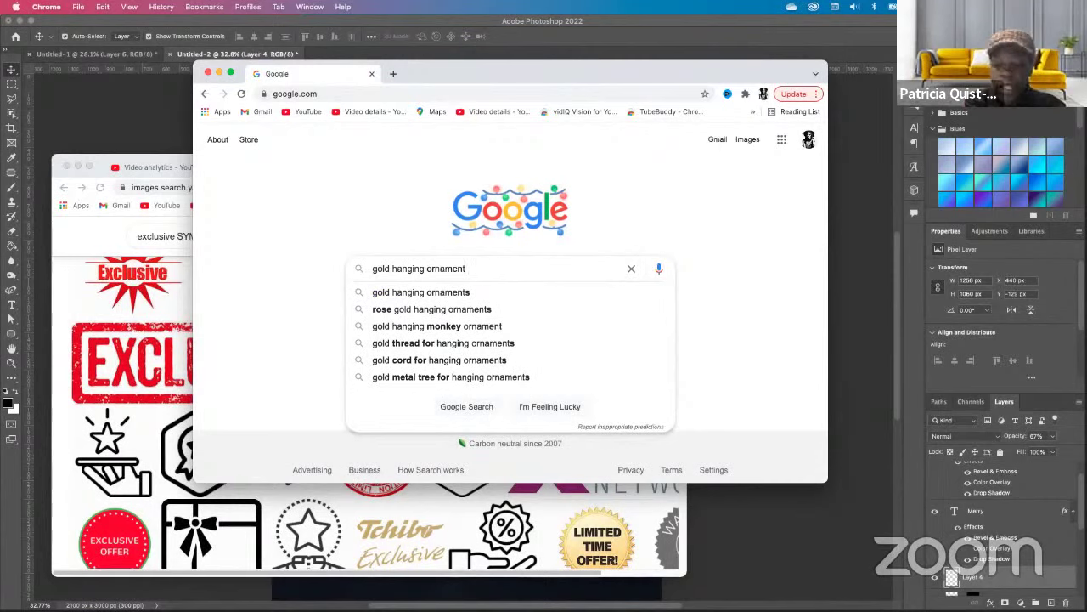
type("s")
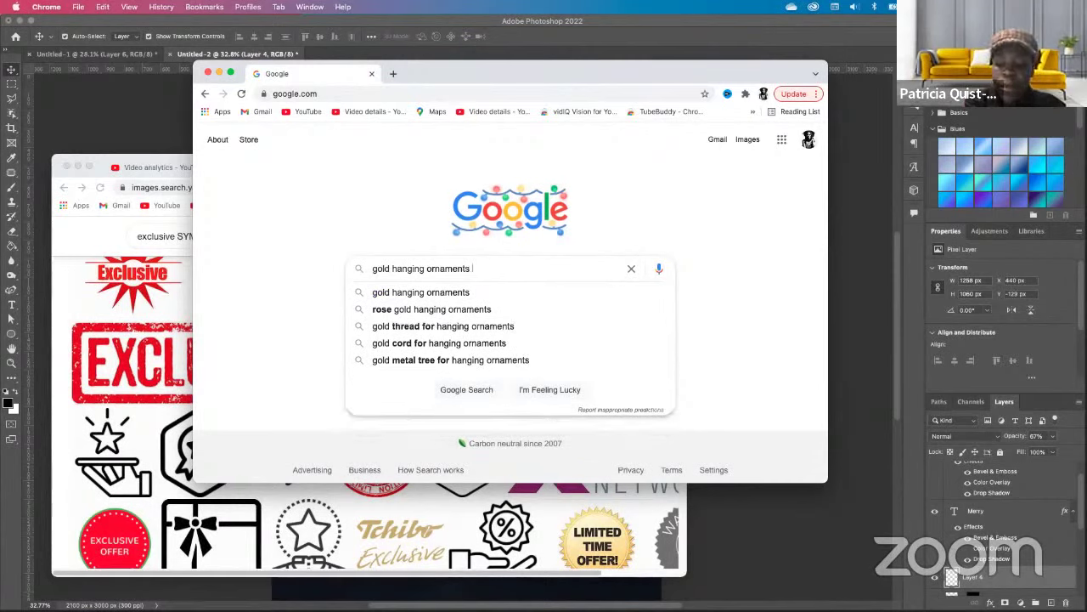
type(".png")
key("Return")
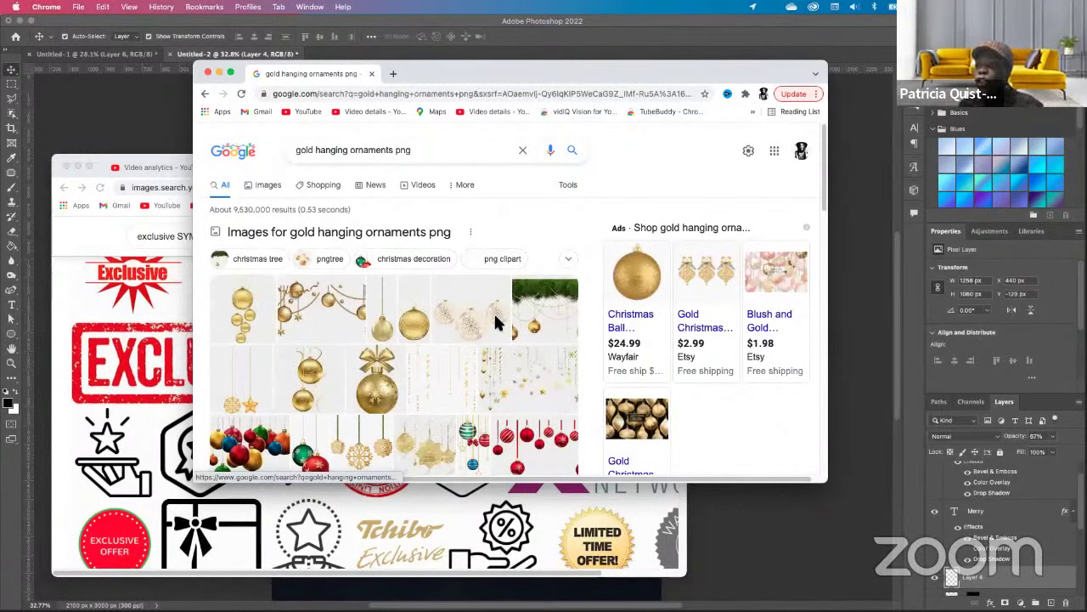
Preview the kindpng image of three hanging snowflake ornaments and check its file name in the save dialog without saving it.
left_click(491, 312)
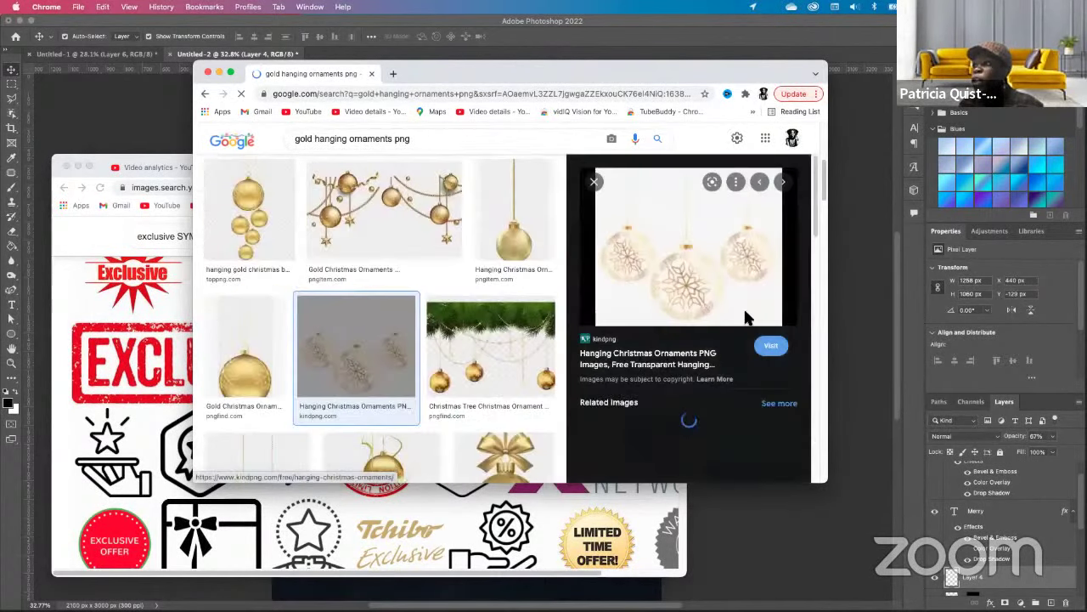
right_click(687, 249)
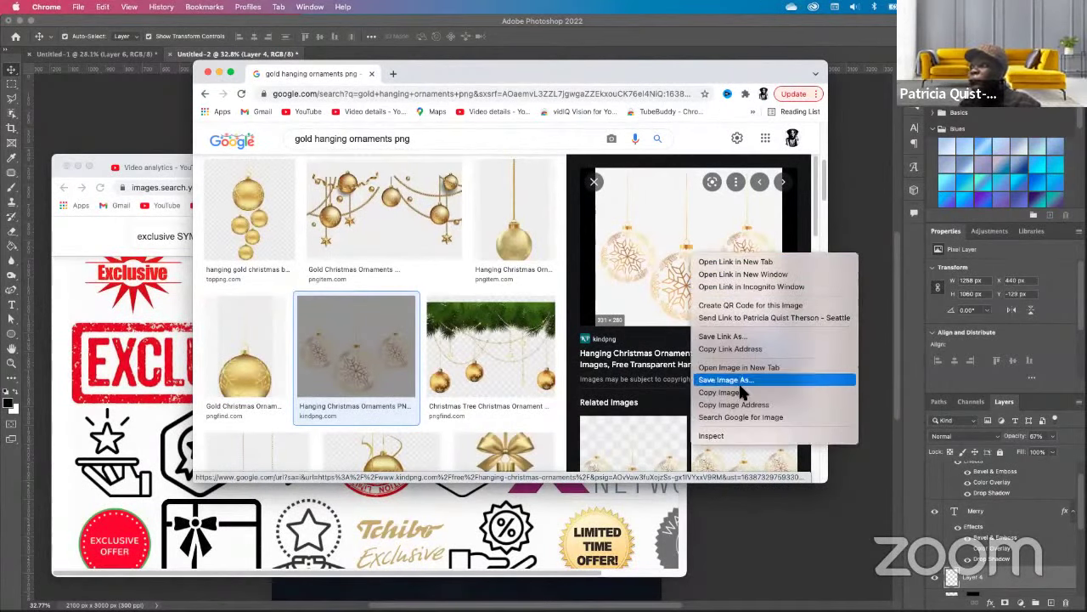
left_click(741, 375)
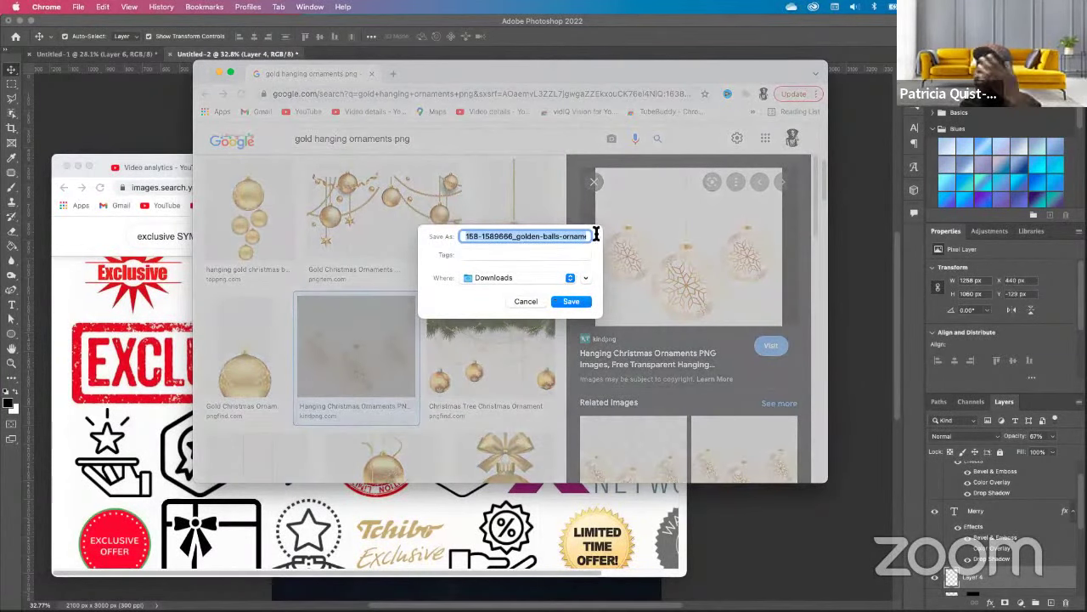
left_click_drag(563, 236, 610, 238)
left_click(569, 304)
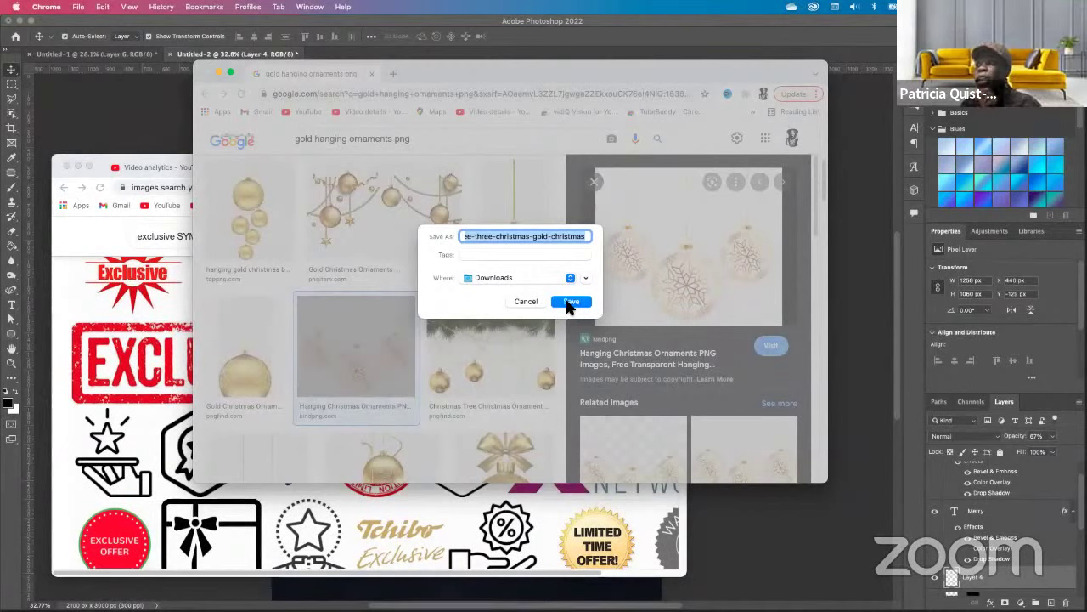
left_click(533, 301)
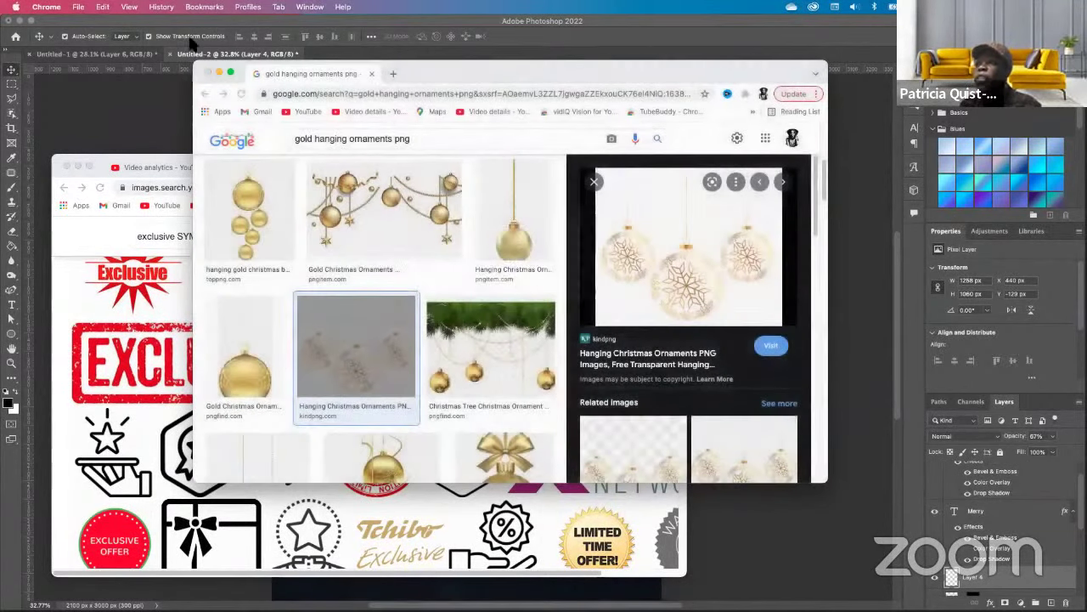
Minimise both Chrome windows and return to the Untitled-2 flyer in Photoshop.
left_click(212, 74)
left_click(67, 168)
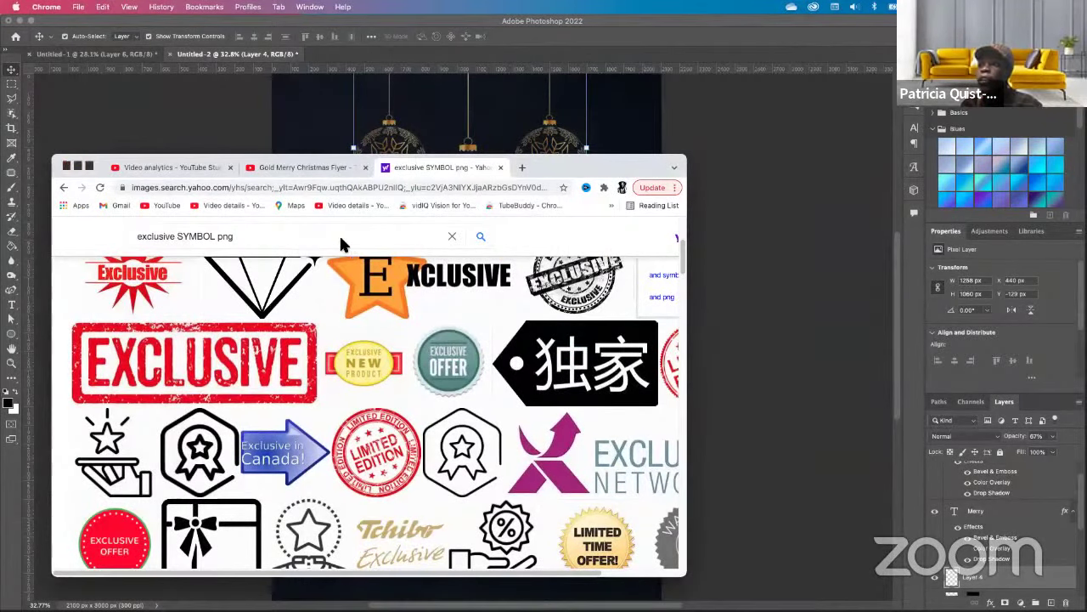
left_click(570, 302)
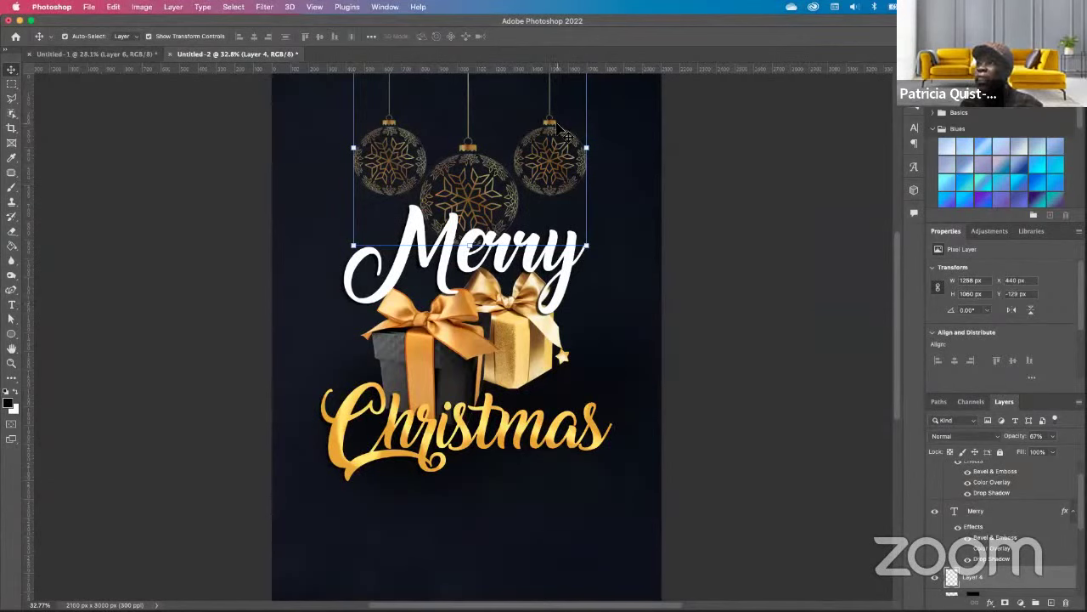
left_click(589, 312)
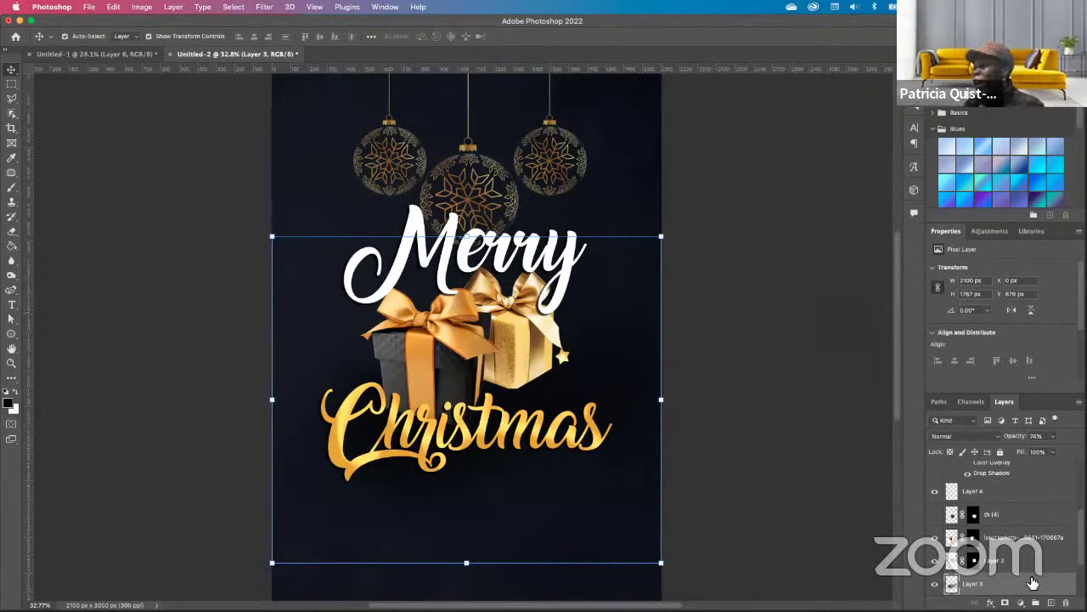
scroll(1034, 582, "down", 3)
scroll(1016, 522, "up", 5)
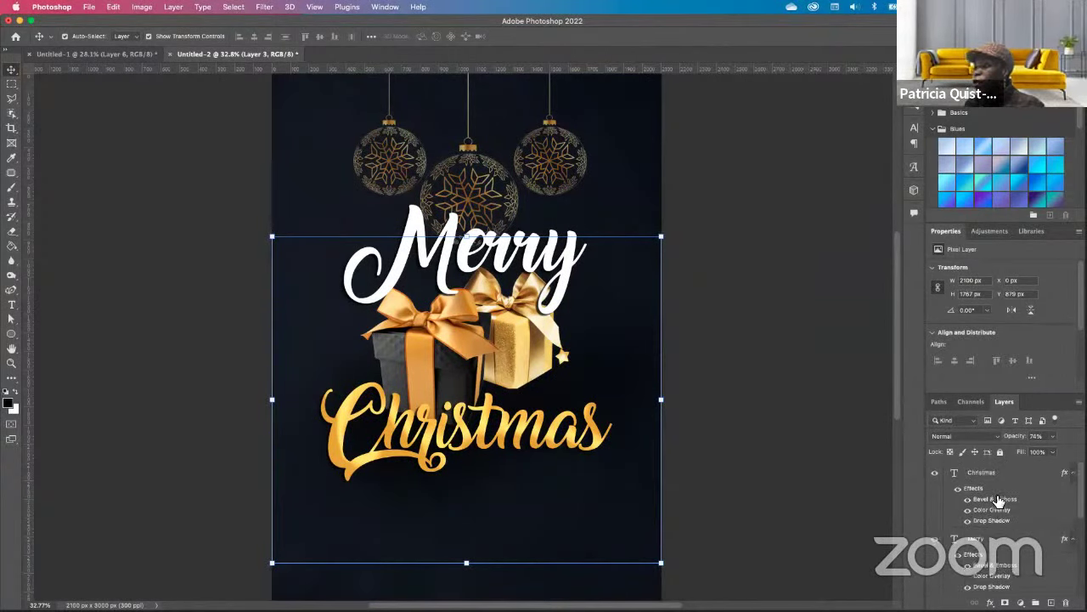
scroll(1003, 516, "down", 1)
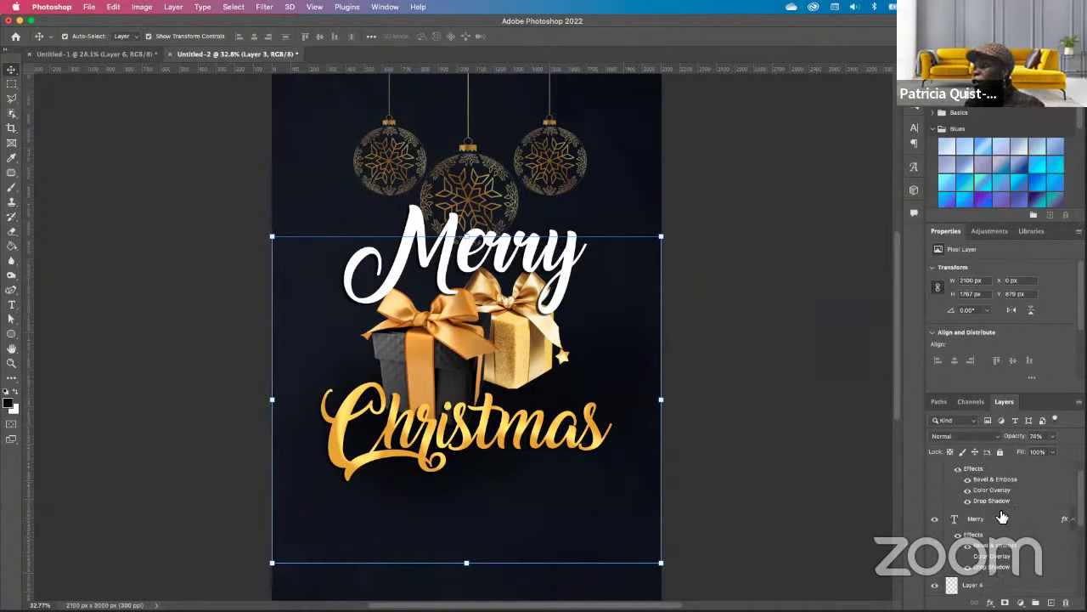
scroll(1002, 517, "up", 1)
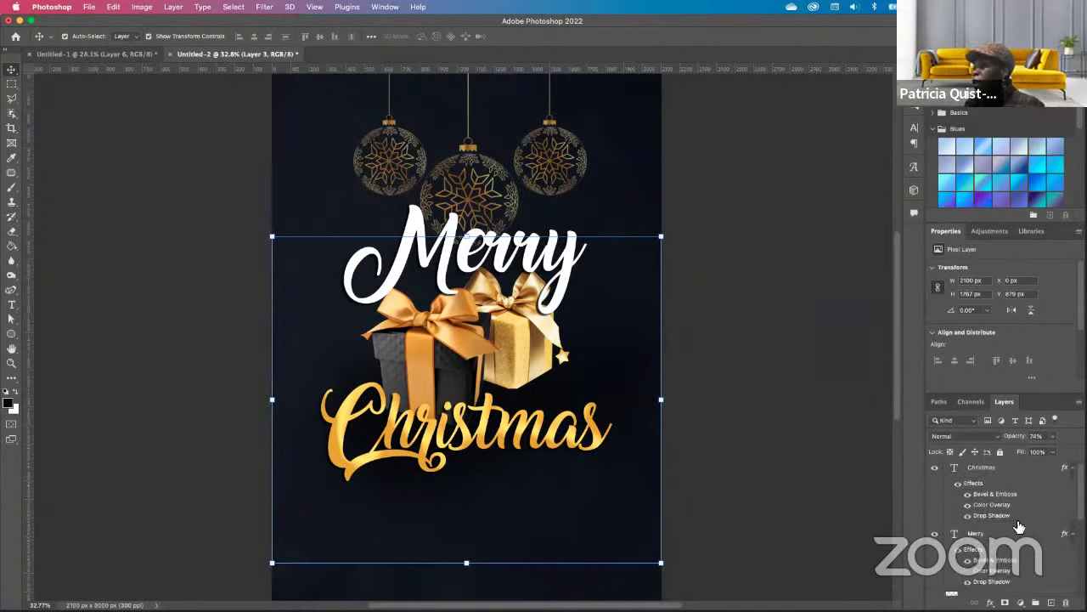
Scale the "Merry" and "Christmas" text layers down together to about 92% around the gift boxes.
left_click(523, 425)
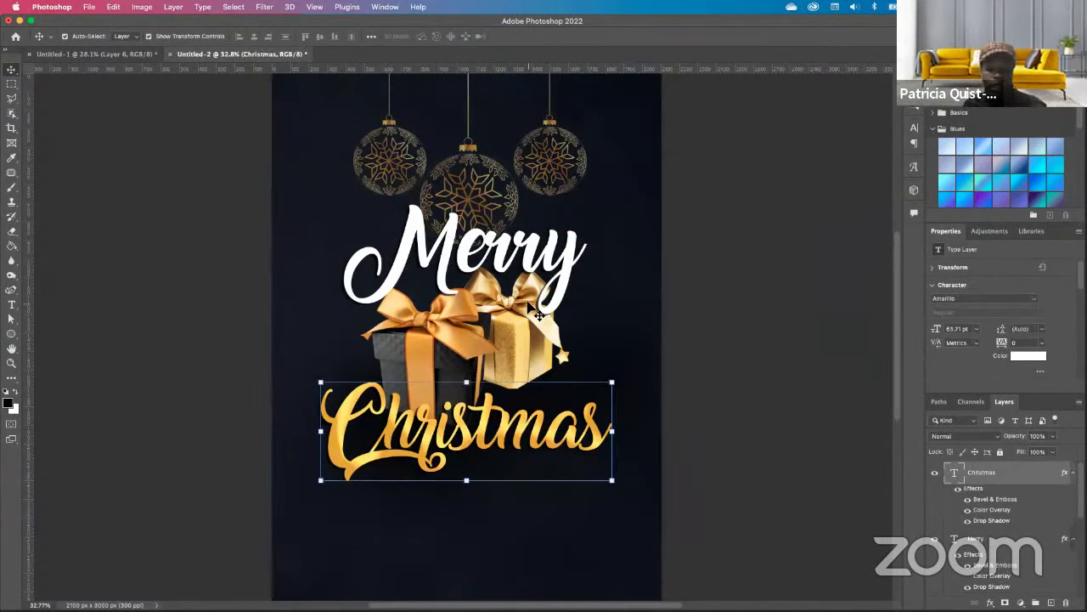
left_click(524, 252, "shift")
key("ctrl+t")
left_click_drag(612, 202, 563, 236)
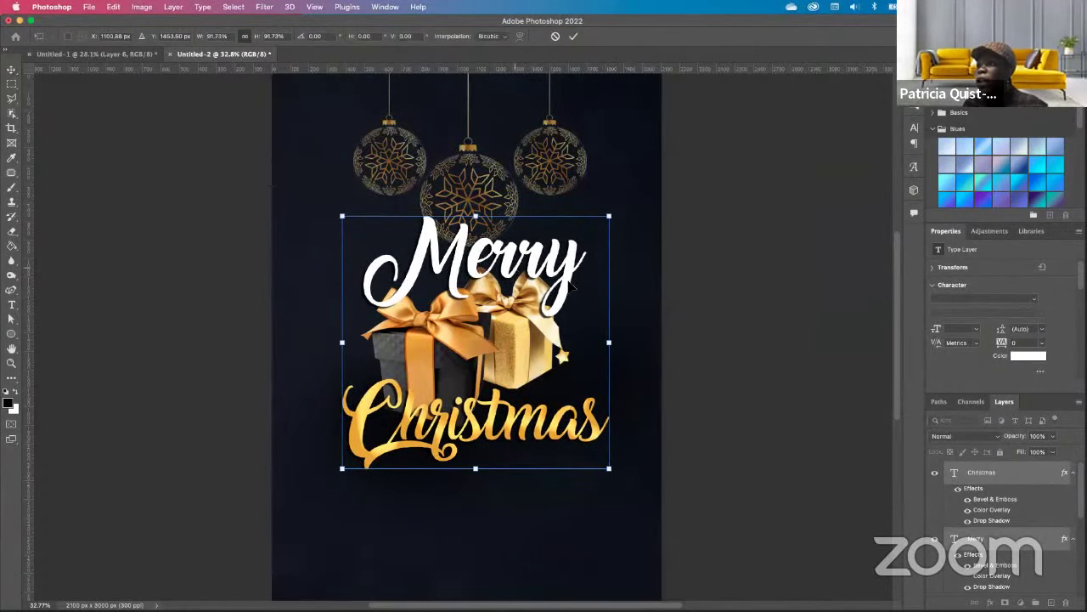
key("Return")
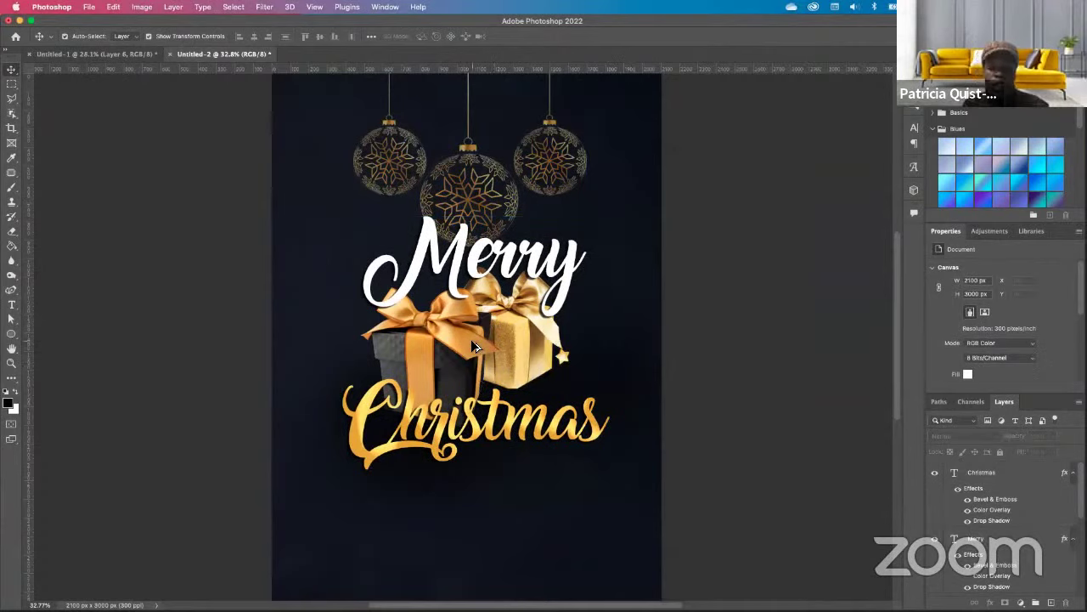
Place the gold snowflakes image unnamed (17) on the flyer at about 93% scale, rotated -21.15°, with large snowflakes along the left edge.
scroll(472, 341, "down", 4)
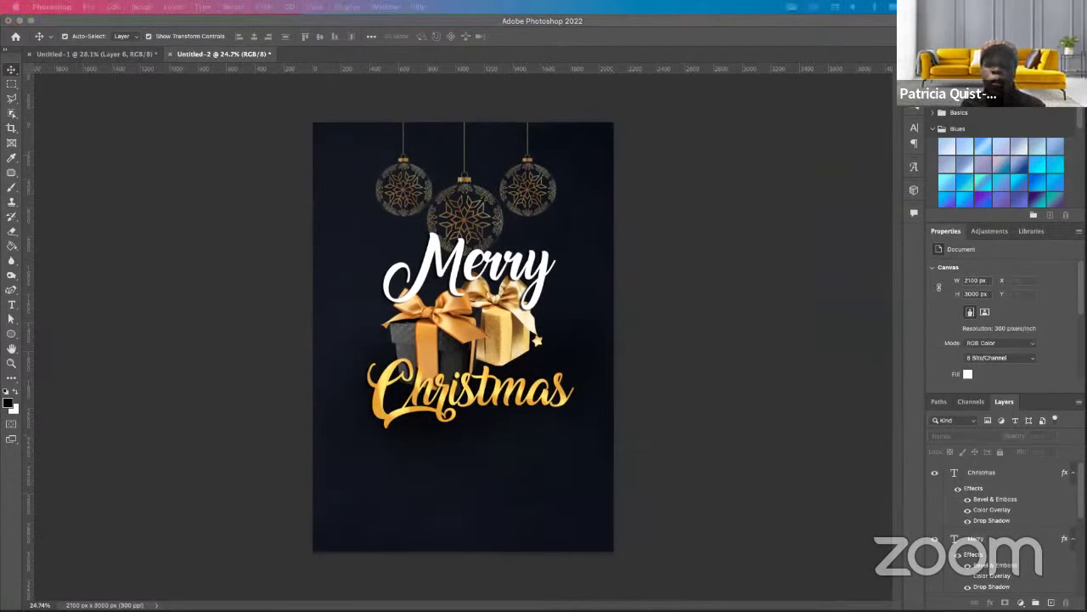
left_click_drag(133, 459, 353, 345)
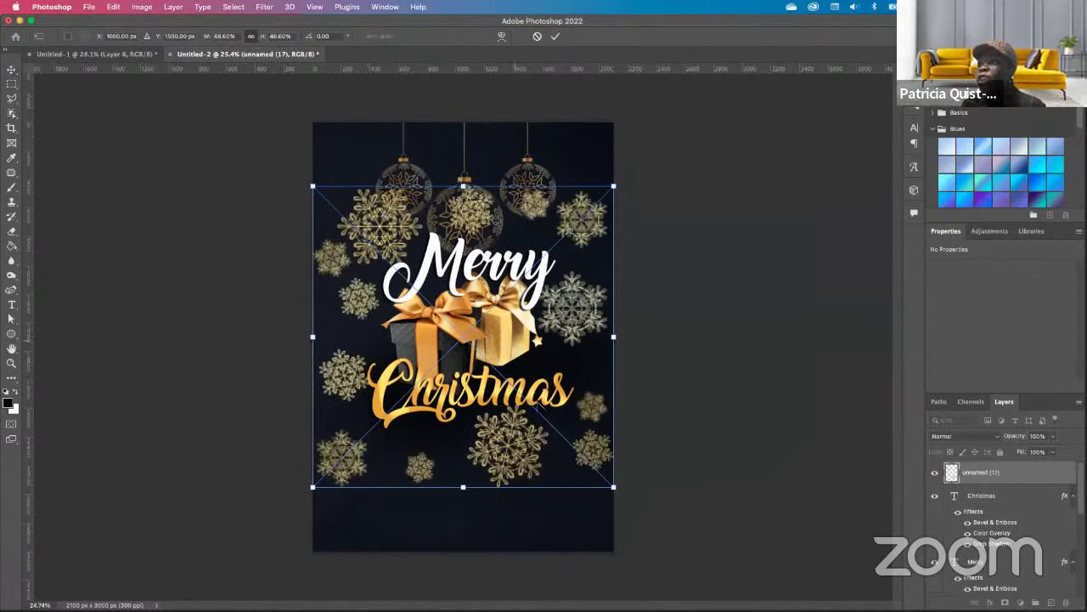
left_click_drag(616, 490, 888, 554)
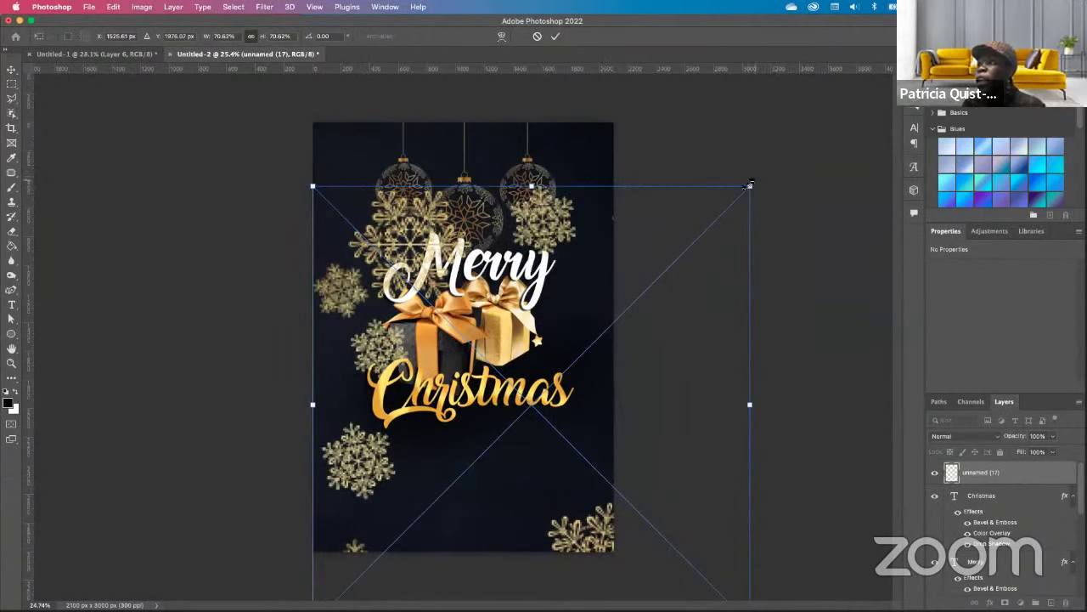
left_click_drag(748, 185, 842, 94)
left_click_drag(852, 372, 838, 273)
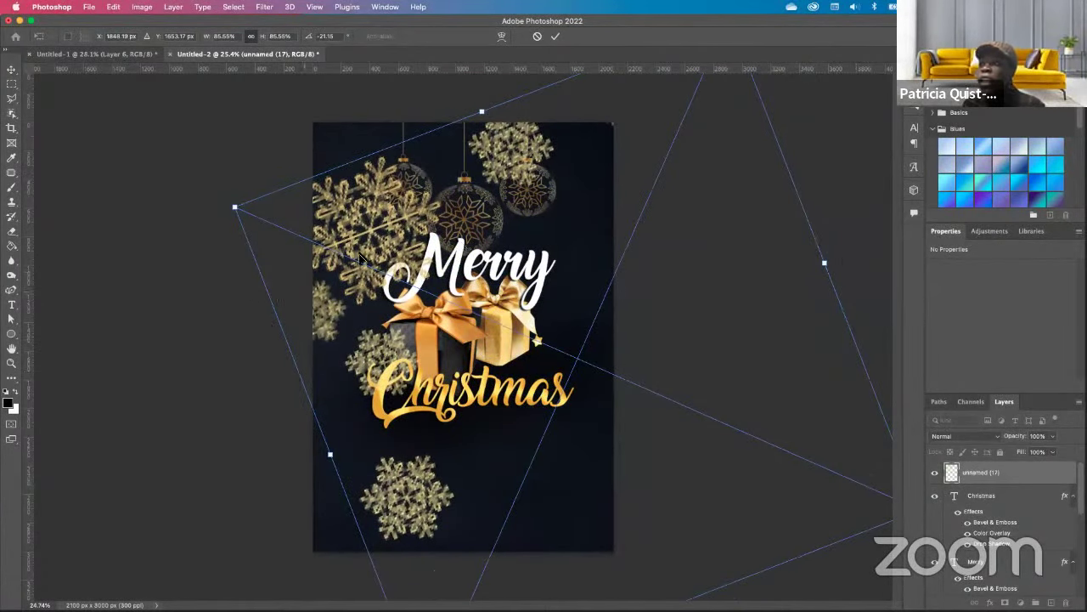
left_click_drag(379, 231, 324, 247)
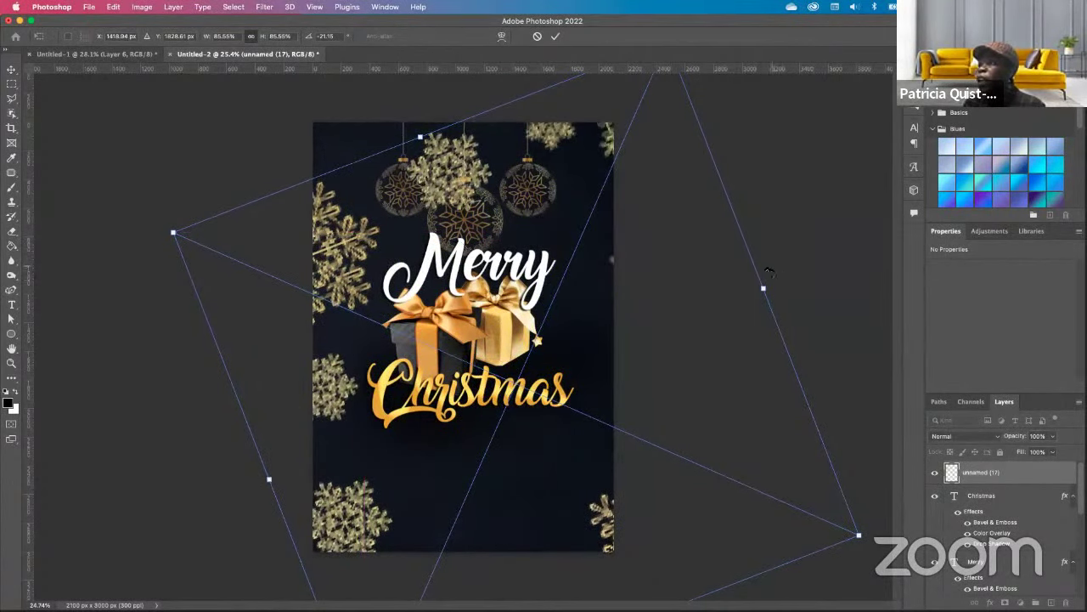
left_click_drag(788, 281, 813, 265)
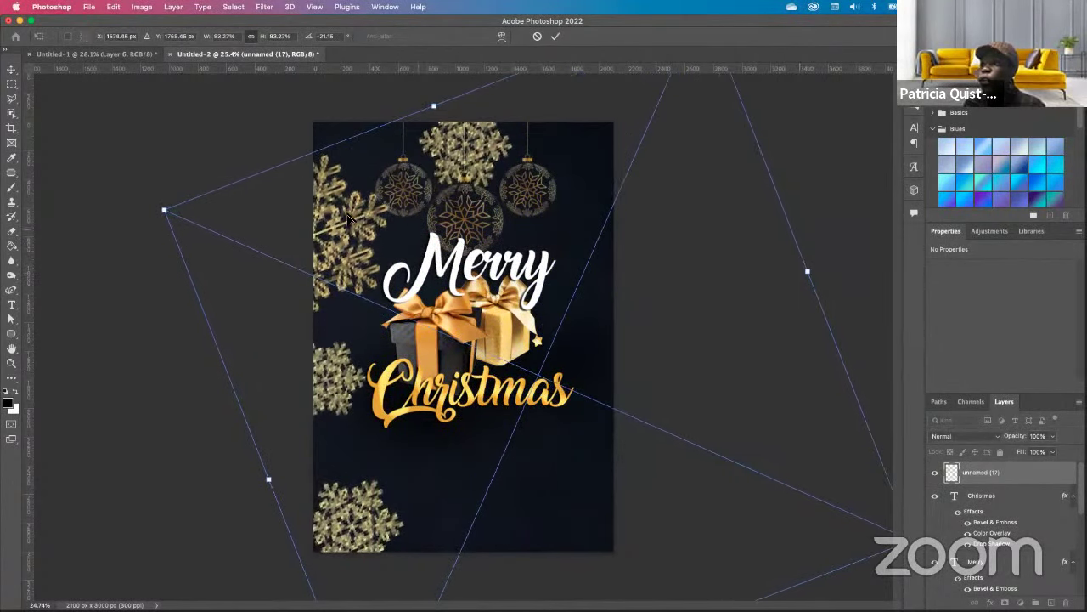
left_click_drag(362, 226, 362, 231)
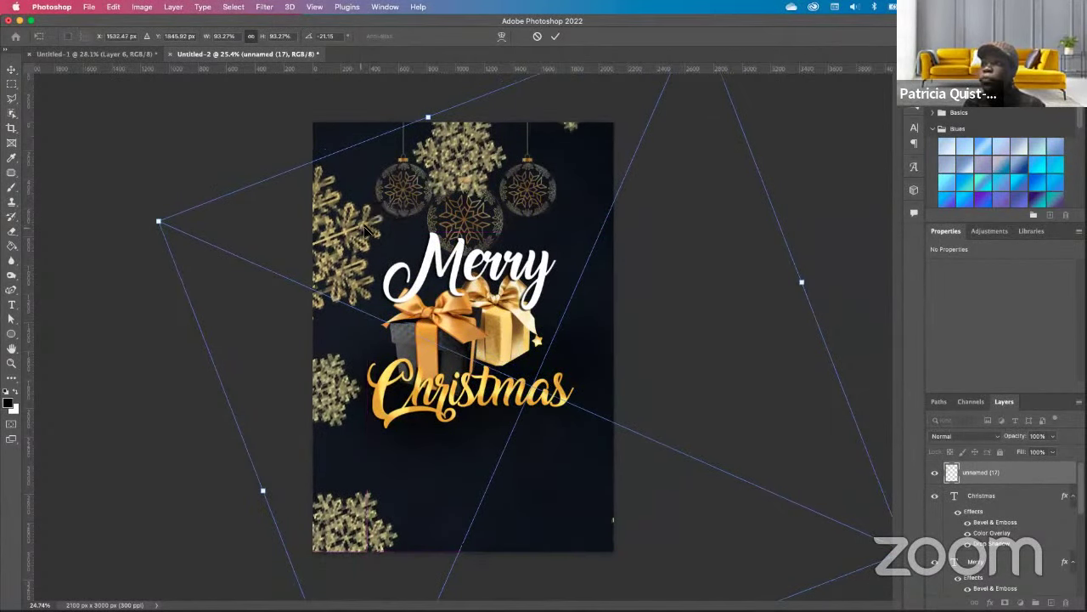
key("Return")
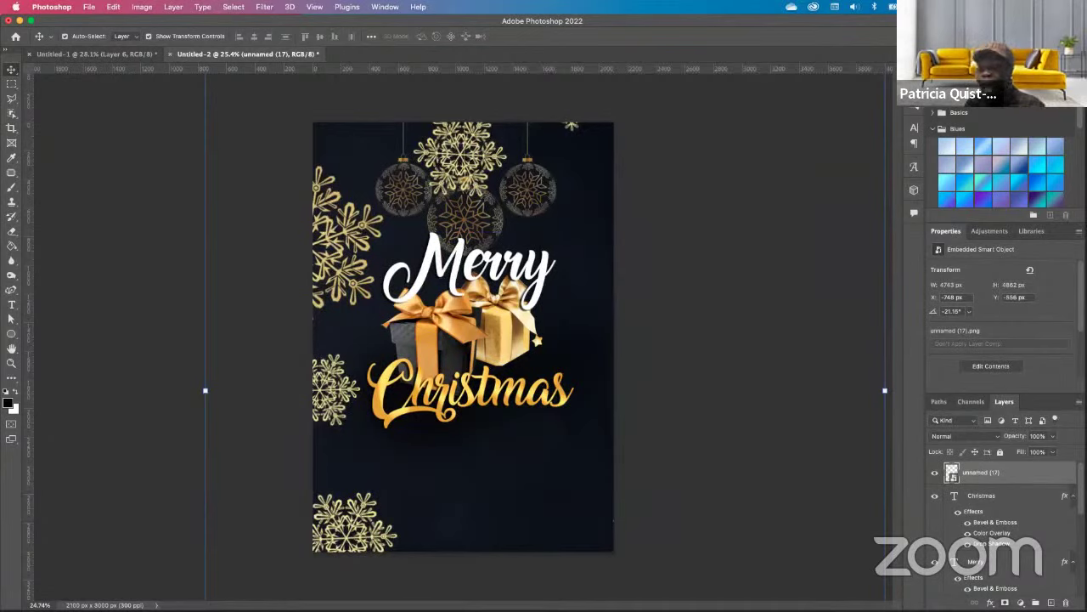
Add a layer mask to the snowflakes layer and paint out the snowflakes over the hanging ornaments with a black brush at 100% flow.
left_click(1005, 602)
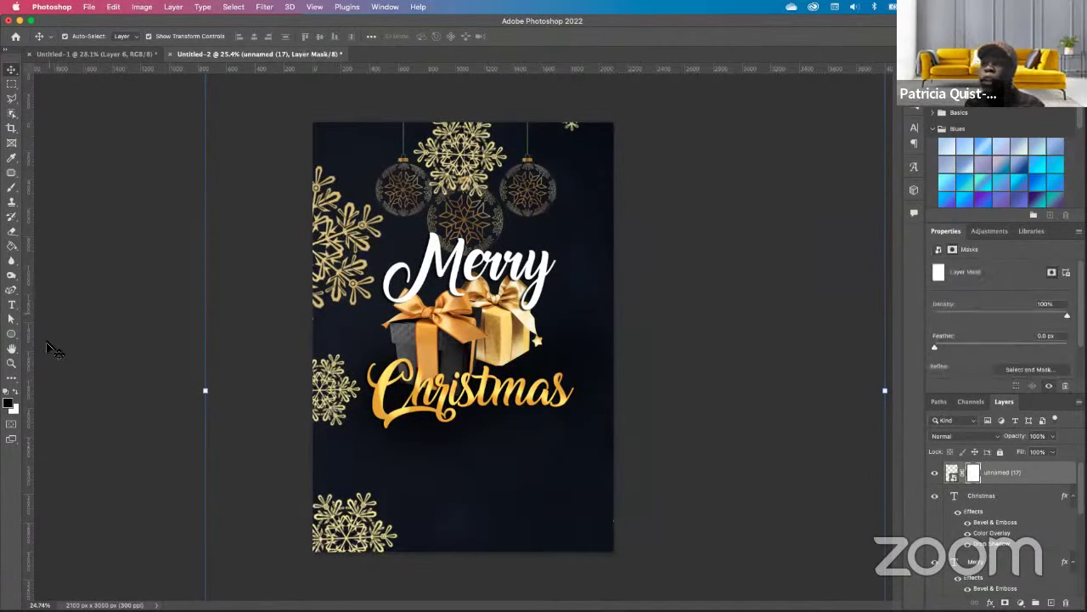
left_click(12, 188)
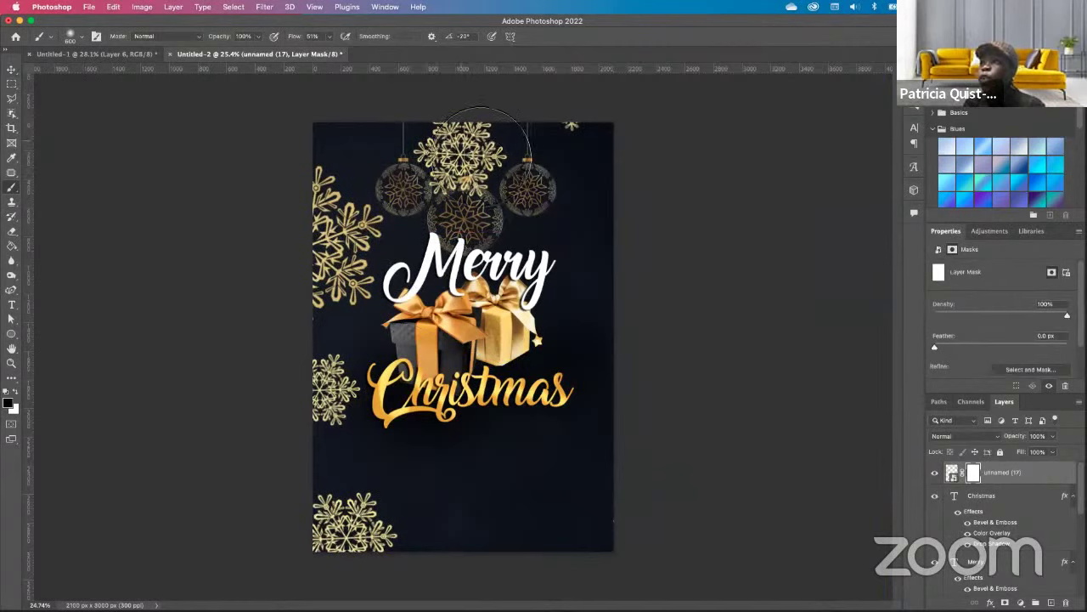
left_click(330, 37)
left_click_drag(331, 51, 358, 52)
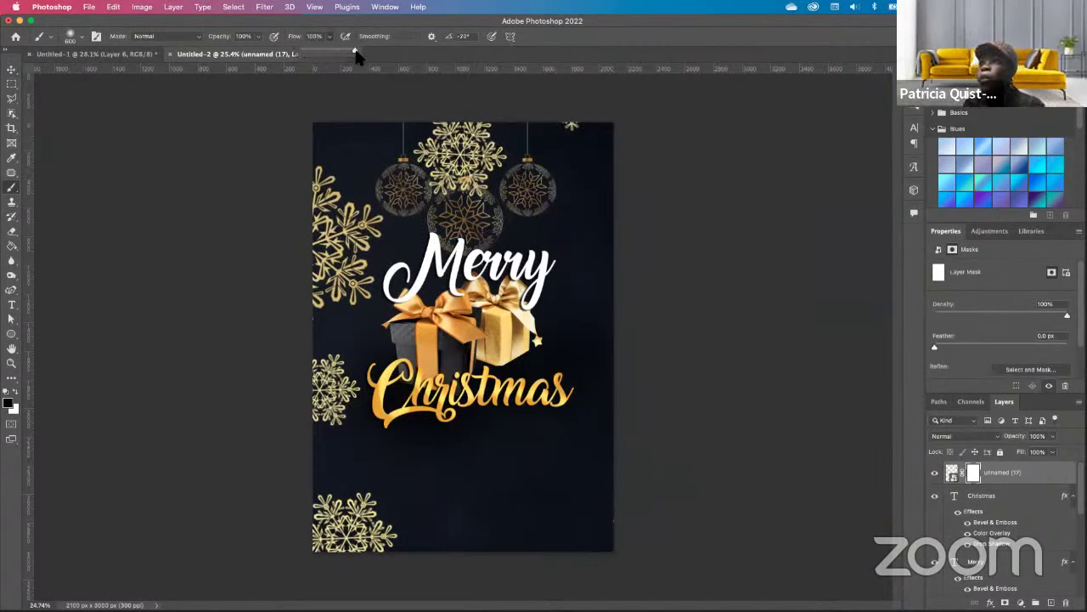
mouse_move(508, 158)
left_mouse_down()
mouse_move(448, 163)
mouse_move(465, 137)
mouse_move(445, 162)
mouse_move(585, 136)
mouse_move(535, 167)
mouse_move(510, 214)
mouse_move(604, 153)
mouse_move(670, 187)
mouse_move(633, 173)
left_mouse_up()
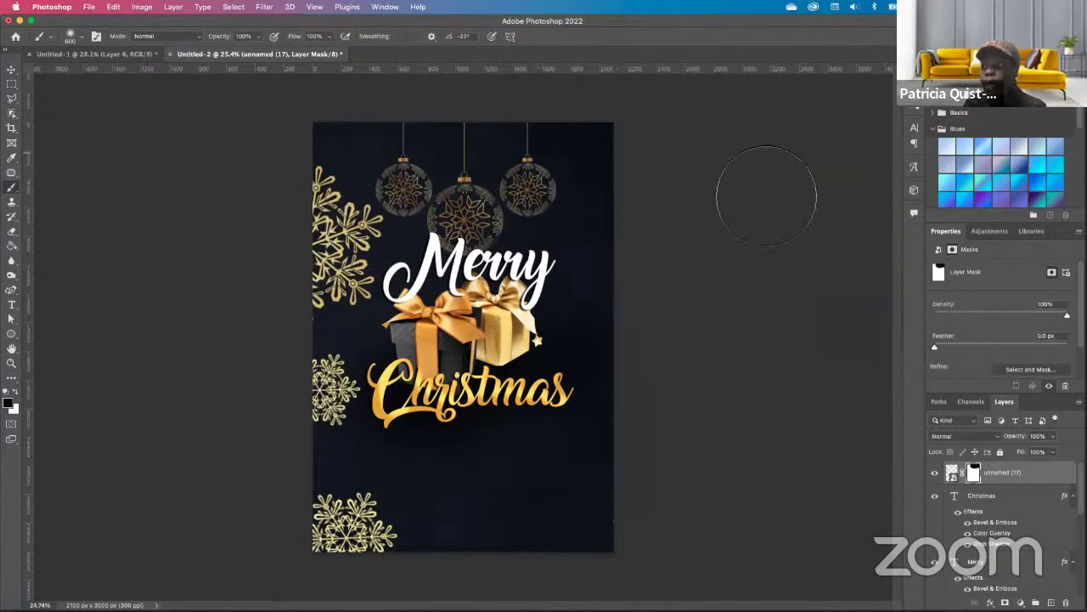
Select the gold snowflakes layer unnamed (17) and lower its opacity to 39%.
left_click(11, 69)
left_click(340, 227)
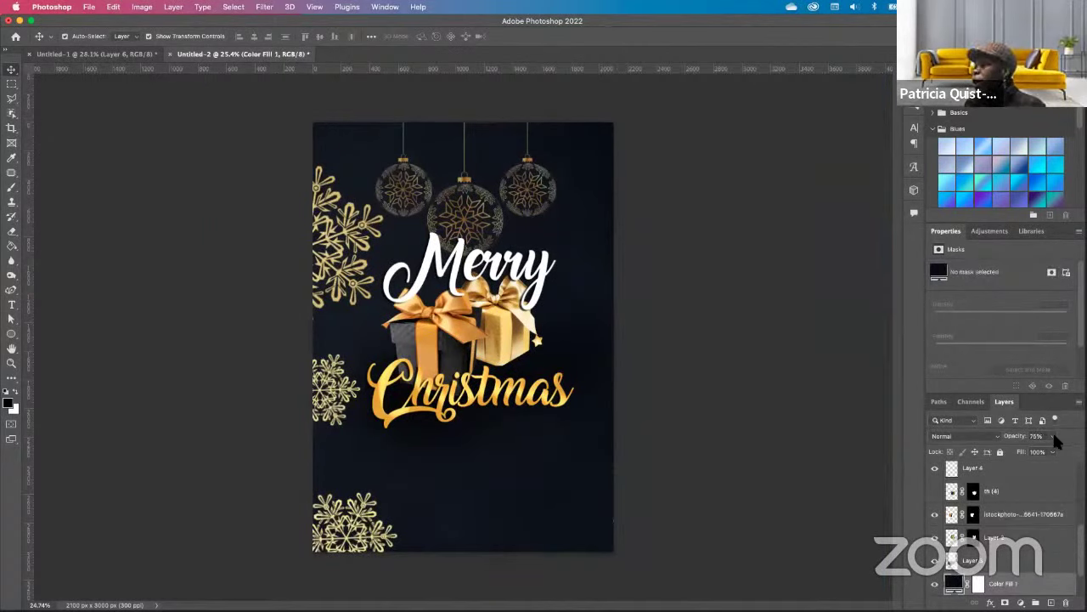
left_click(325, 230)
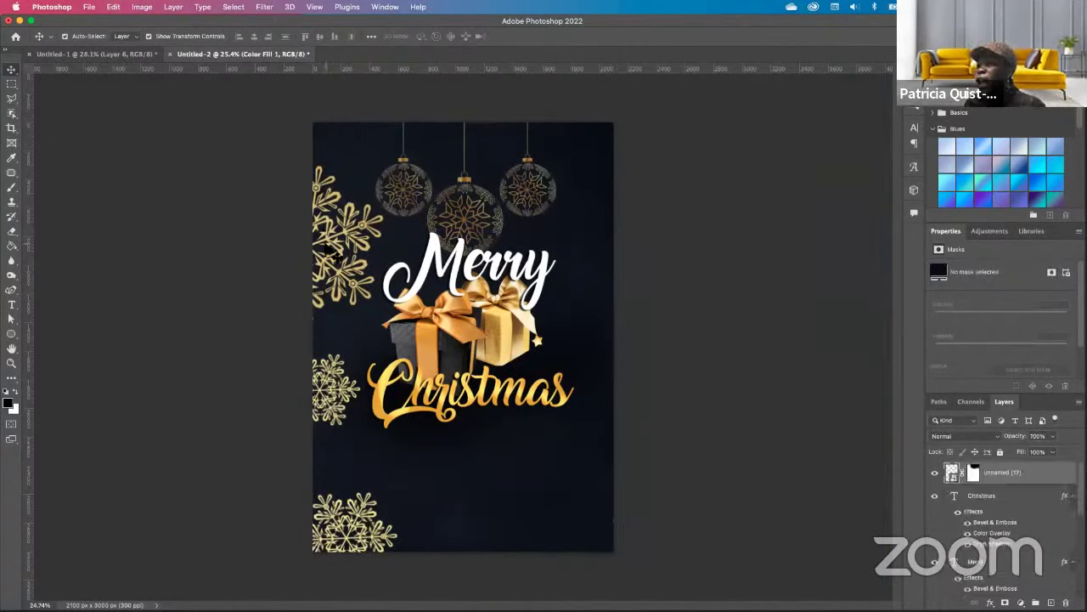
left_click(1053, 436)
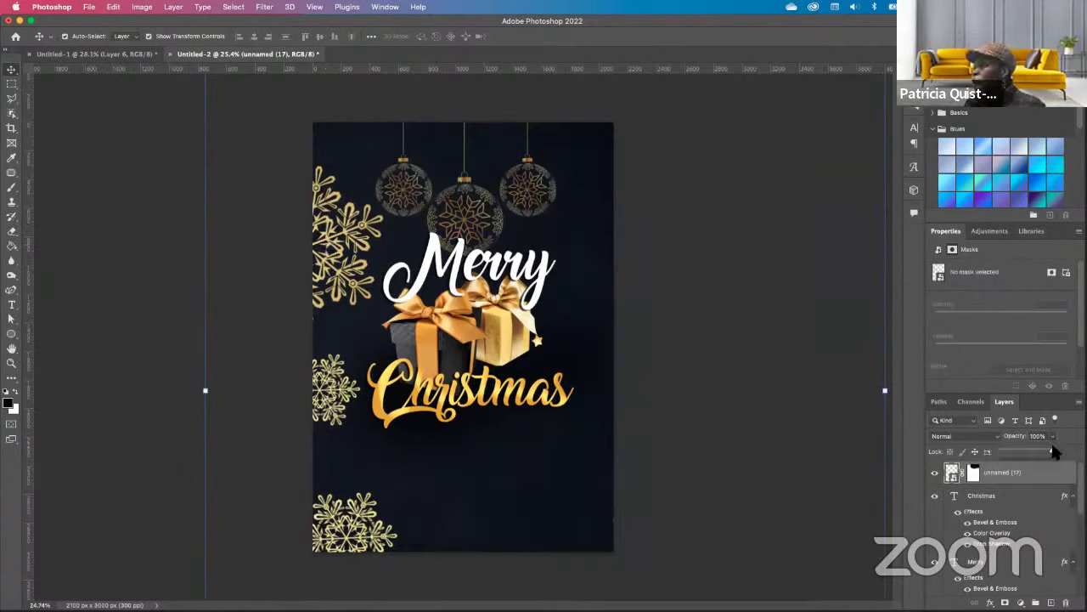
left_click_drag(1058, 450, 1020, 445)
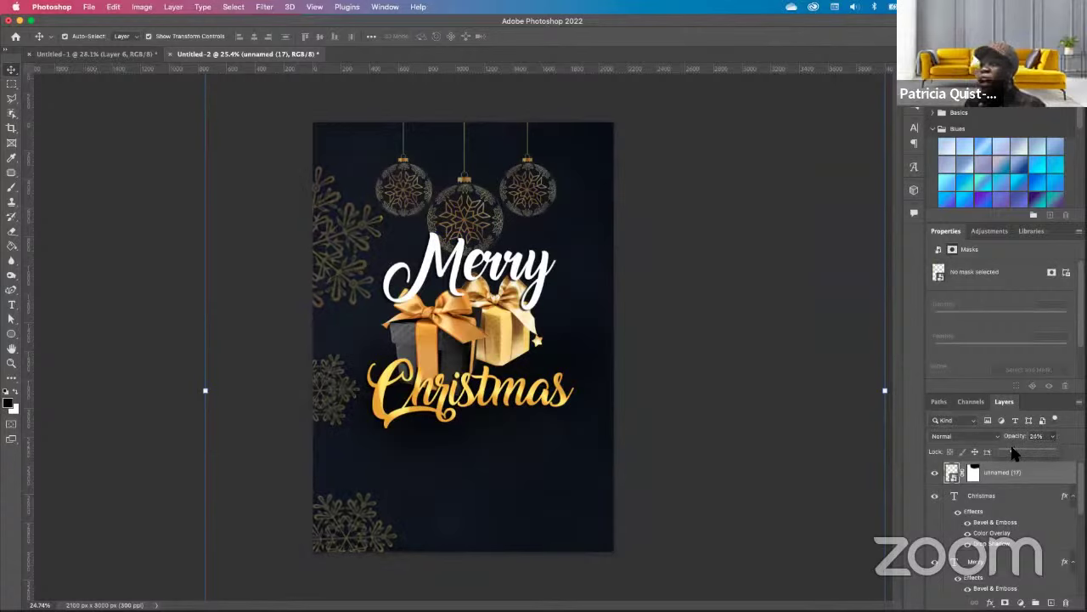
left_click_drag(1013, 454, 1020, 451)
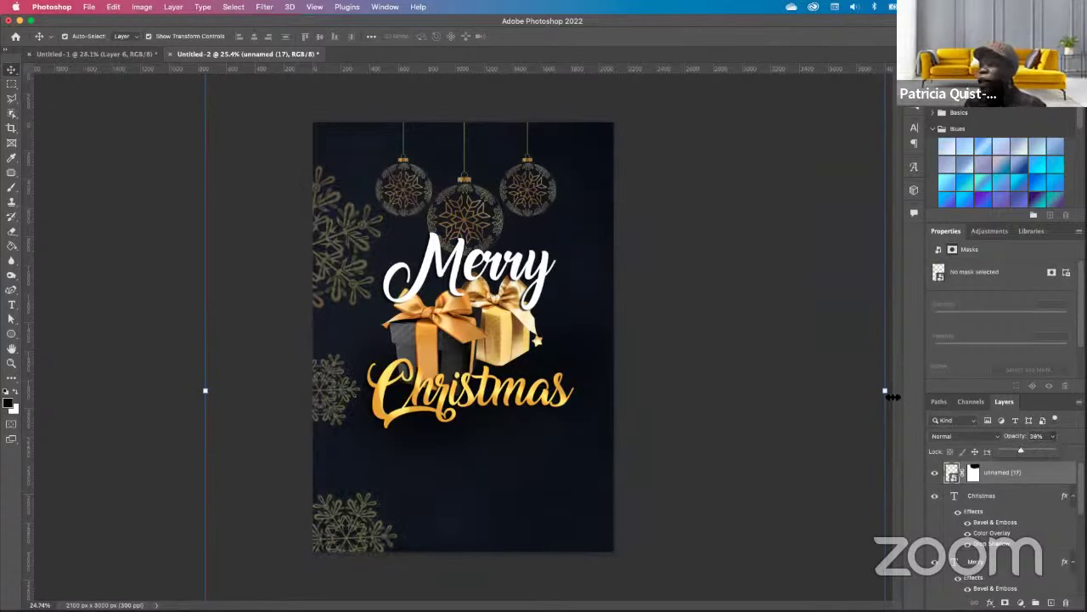
Shift the snowflakes layer slightly up and scale it to 98.53%, keeping the large snowflakes along the flyer's left edge.
mouse_move(892, 397)
left_mouse_down()
mouse_move(889, 381)
mouse_move(878, 388)
left_mouse_up()
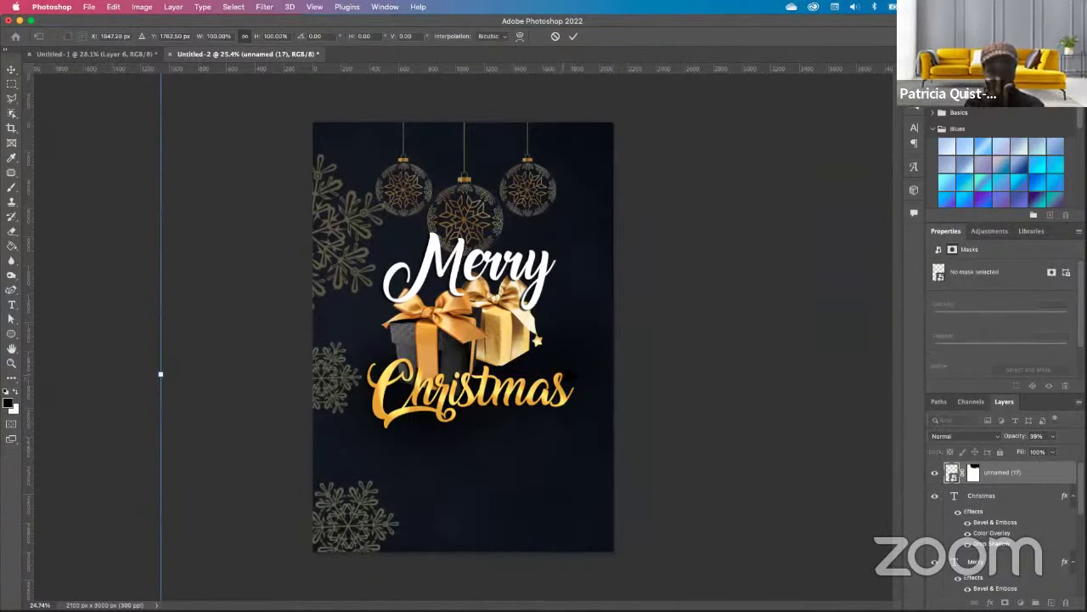
scroll(496, 355, "down", 1)
scroll(497, 355, "down", 1)
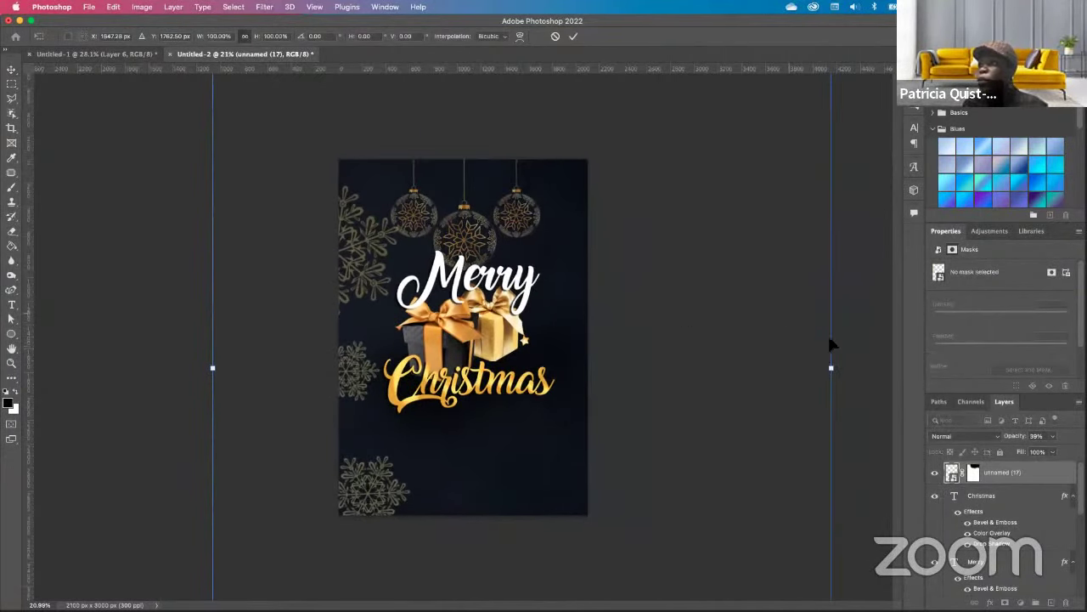
left_click_drag(833, 365, 822, 368)
key("Return")
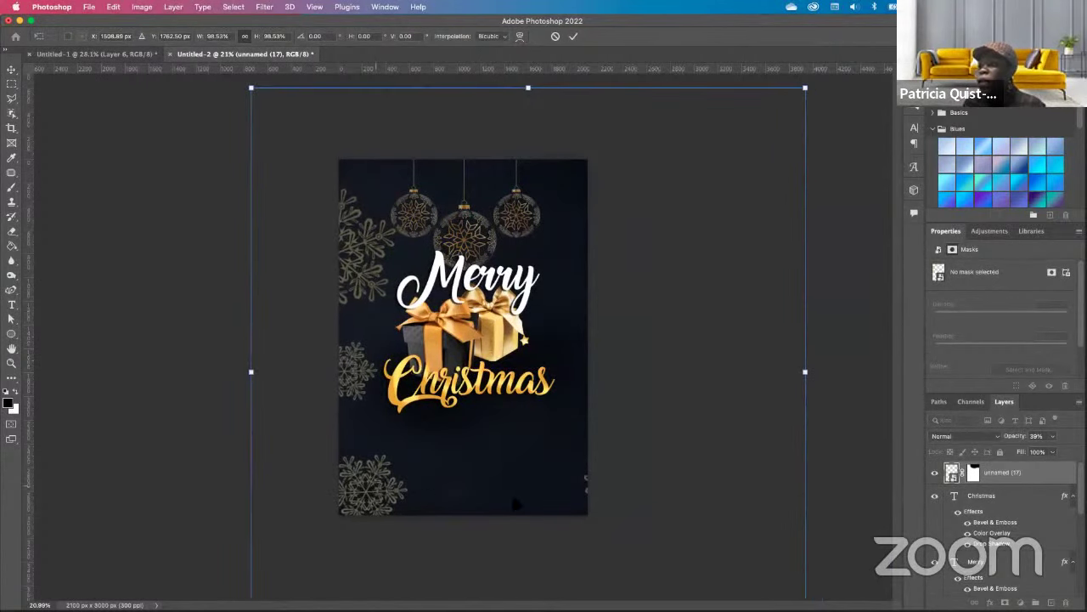
Paint out the stray snowflake fragment at the flyer's lower right edge on the snowflakes layer mask with the black brush.
left_click(974, 472)
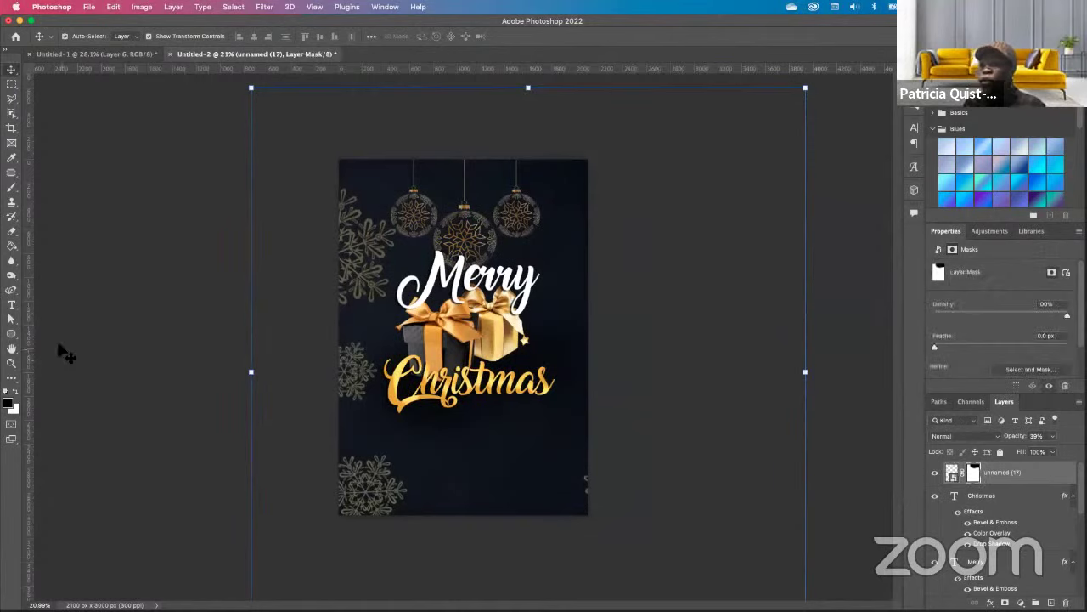
left_click(12, 187)
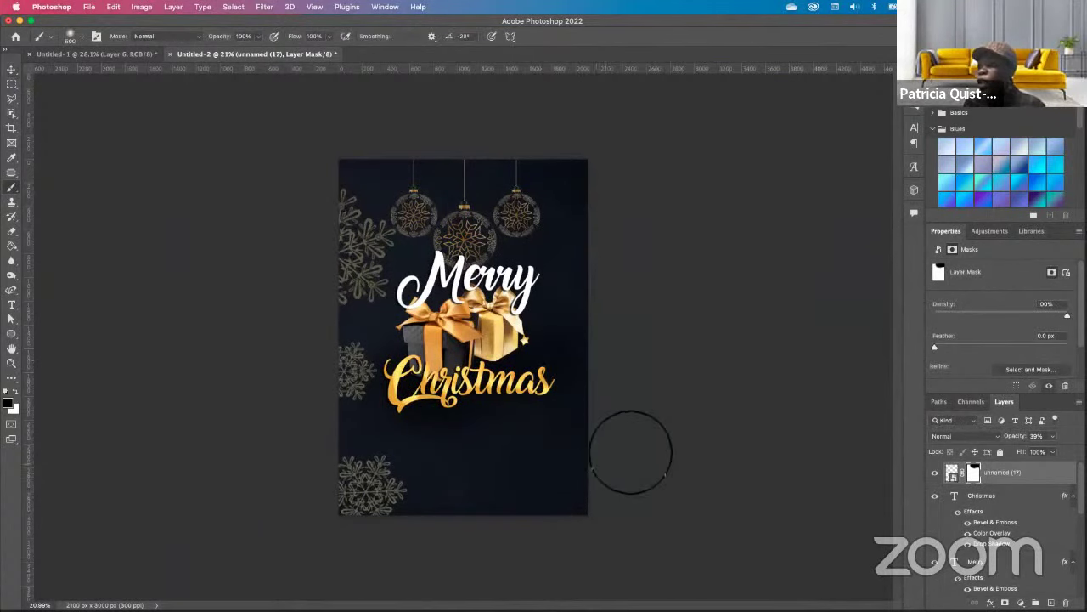
scroll(431, 187, "up", 4)
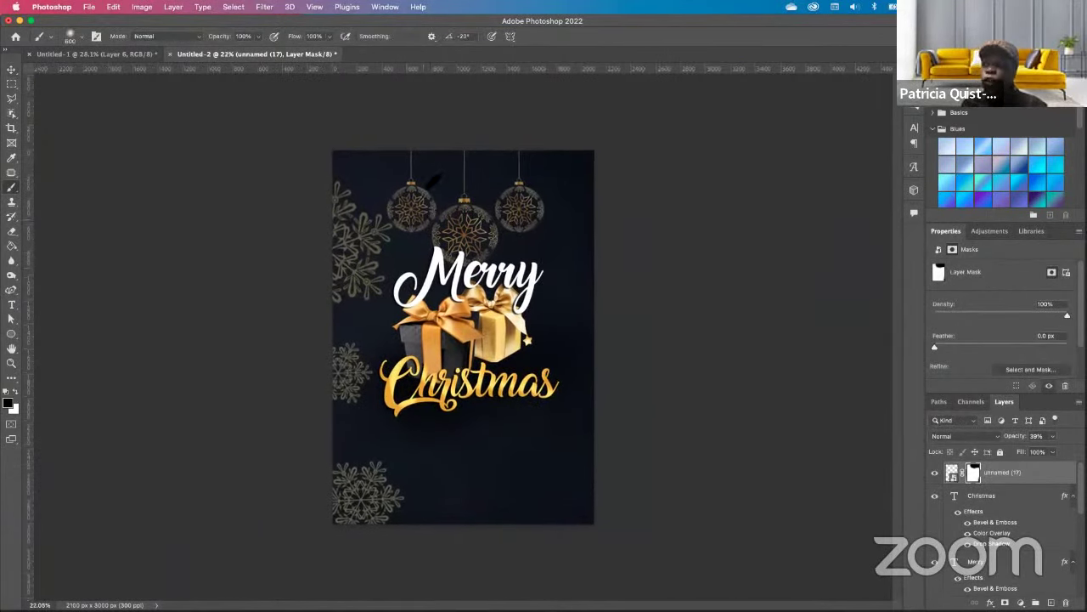
Move the three hanging ornaments up, clear of the "Merry" text.
left_click(12, 69)
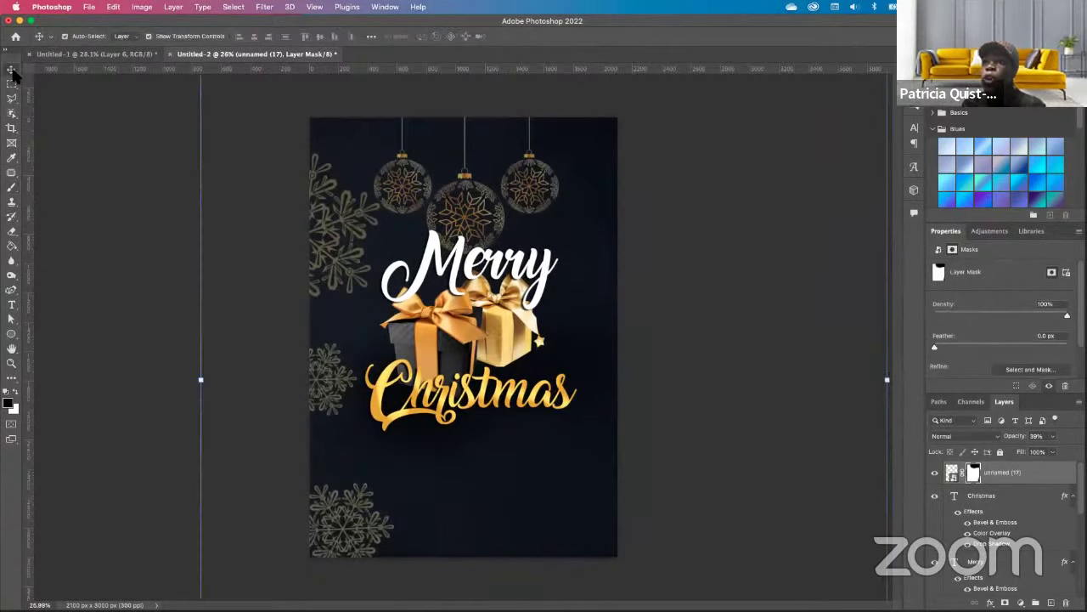
left_click(471, 192)
left_click_drag(466, 180, 470, 159)
left_click(665, 303)
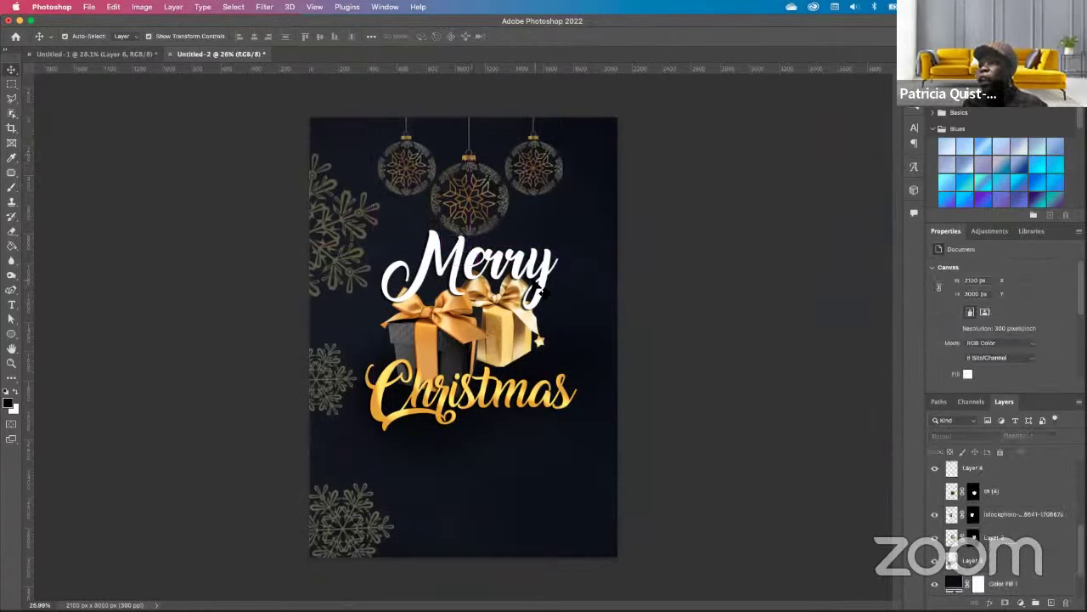
Nudge the "Merry" text slightly left and down over the gift boxes, and deselect the layer.
left_click_drag(520, 268, 506, 259)
left_click(772, 371)
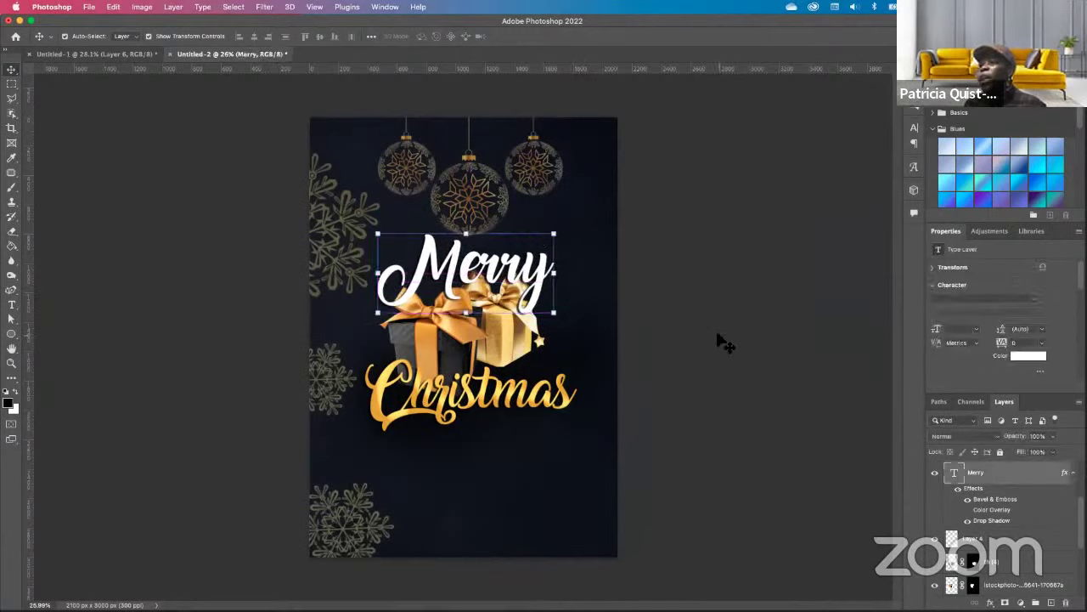
left_click(720, 340)
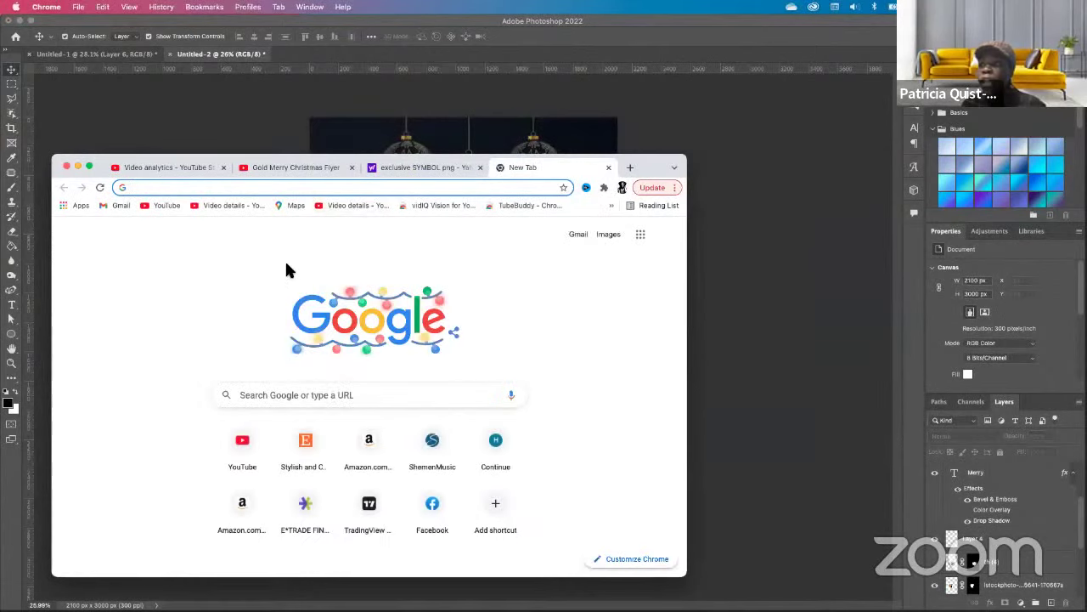
Switch to Chrome with a new Google tab and reposition its window over the flyer.
left_click(331, 393)
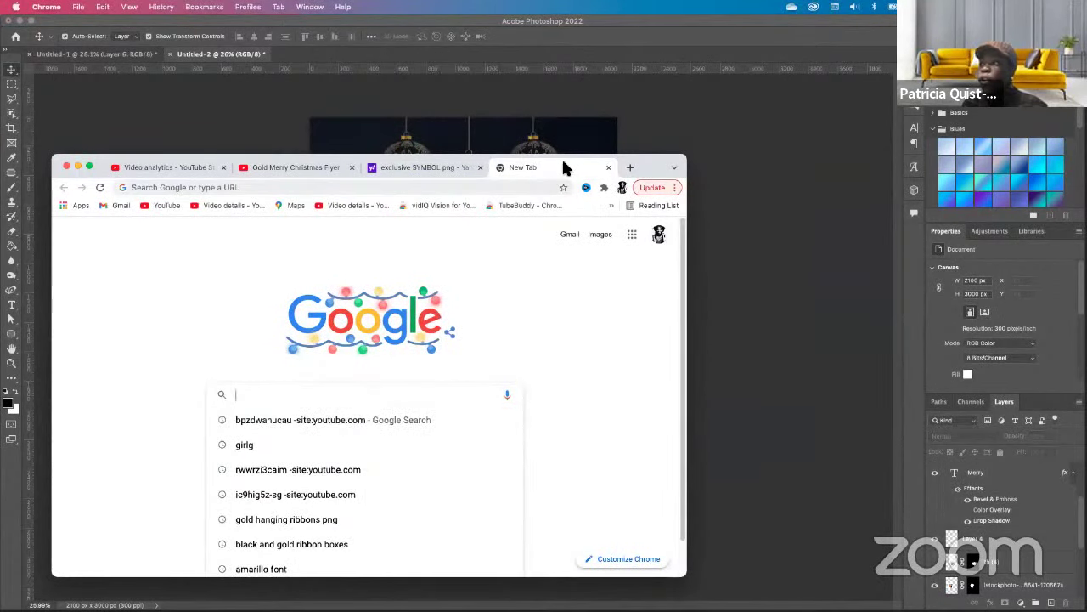
left_click_drag(645, 158, 642, 94)
left_click_drag(819, 78, 789, 96)
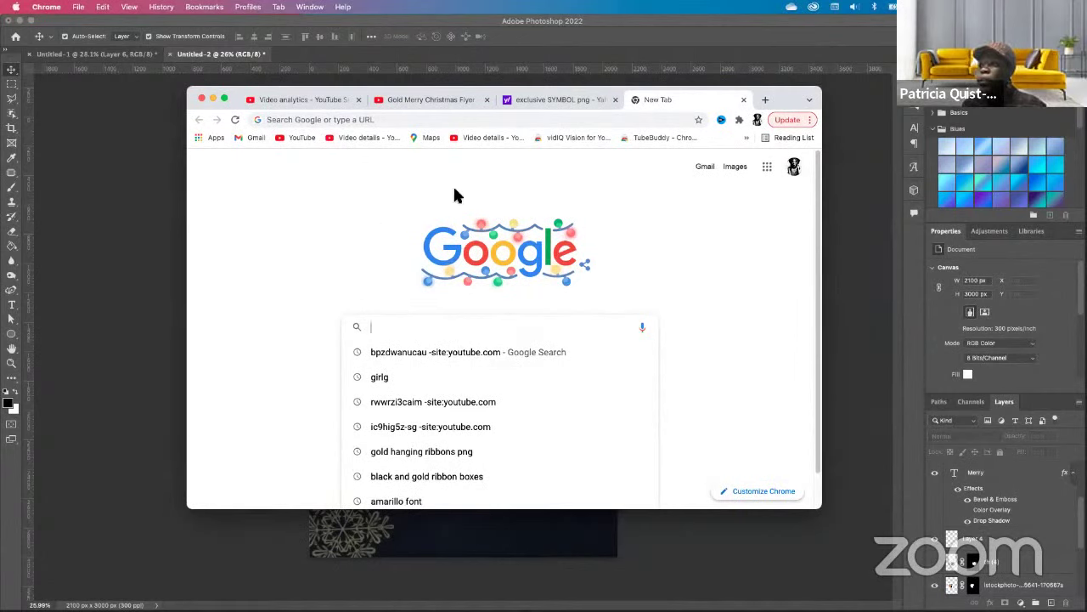
left_click(561, 280)
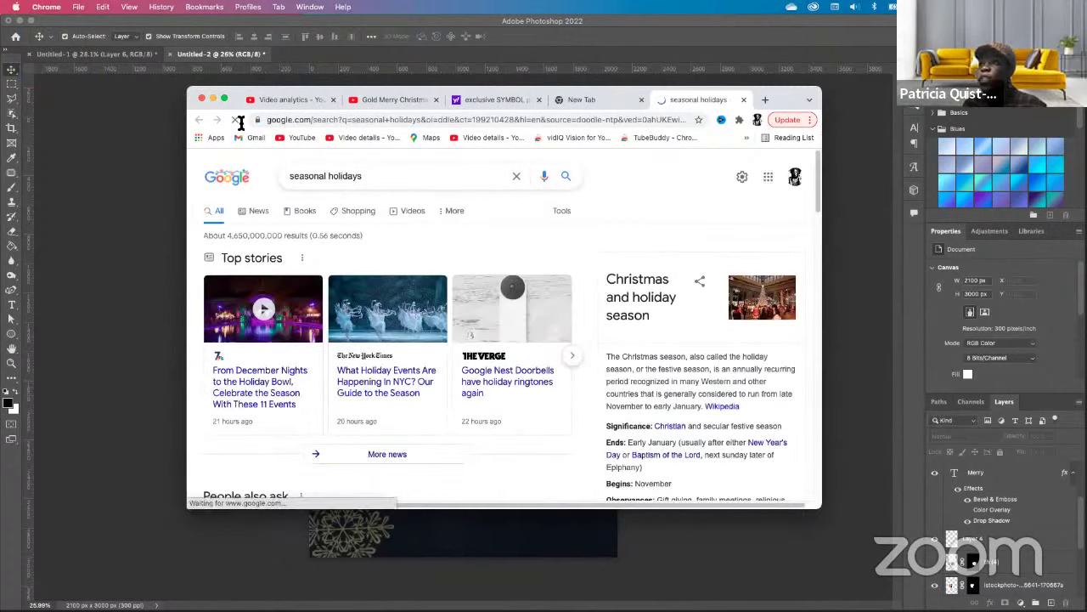
left_click(365, 177)
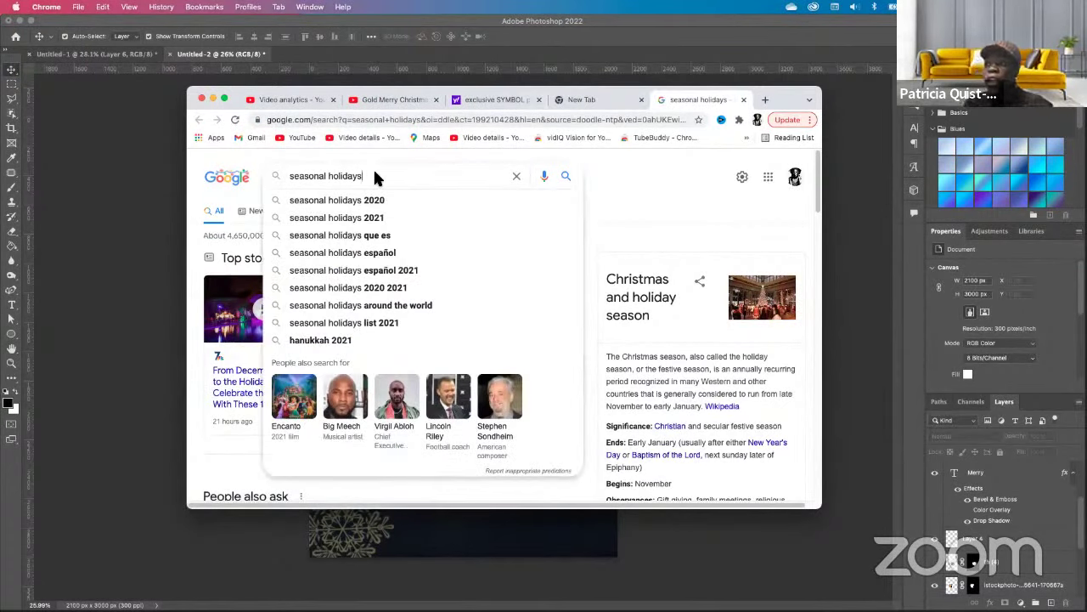
left_click(230, 175)
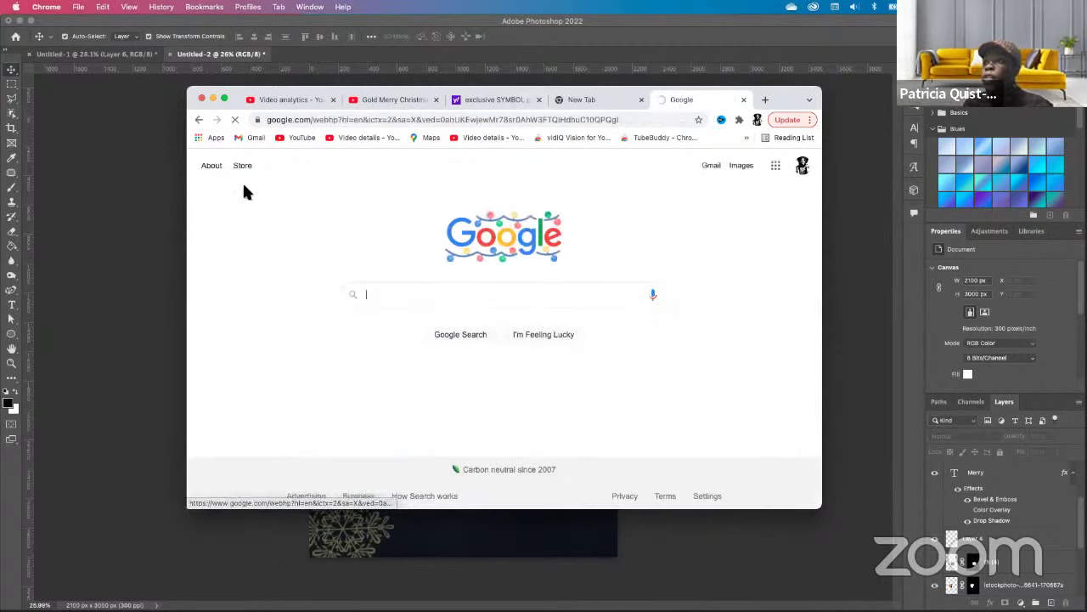
Search Google for "gold snowflakes png".
left_click(427, 293)
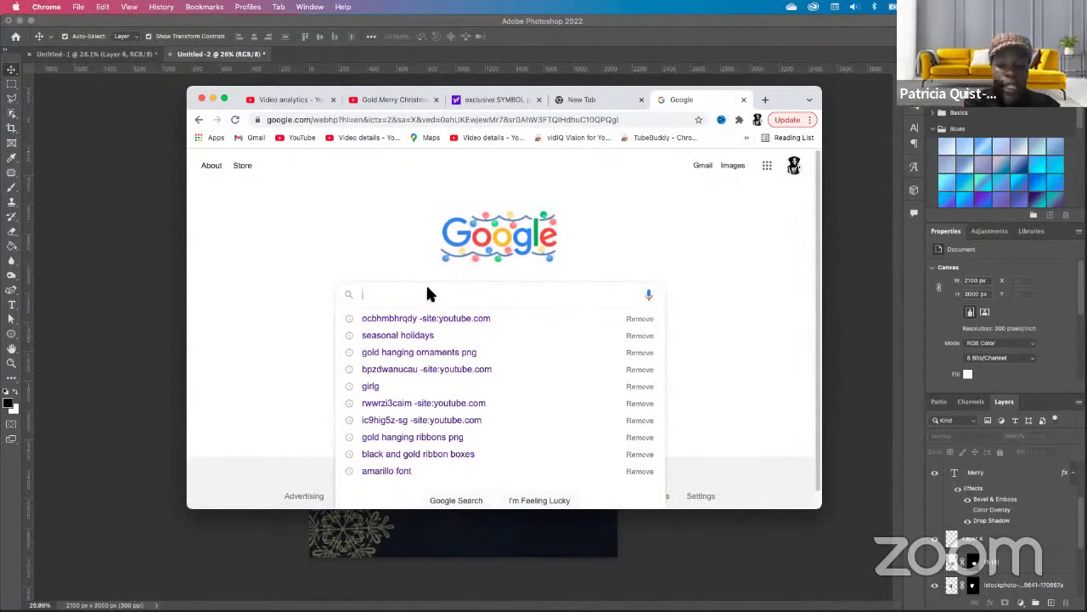
type("c")
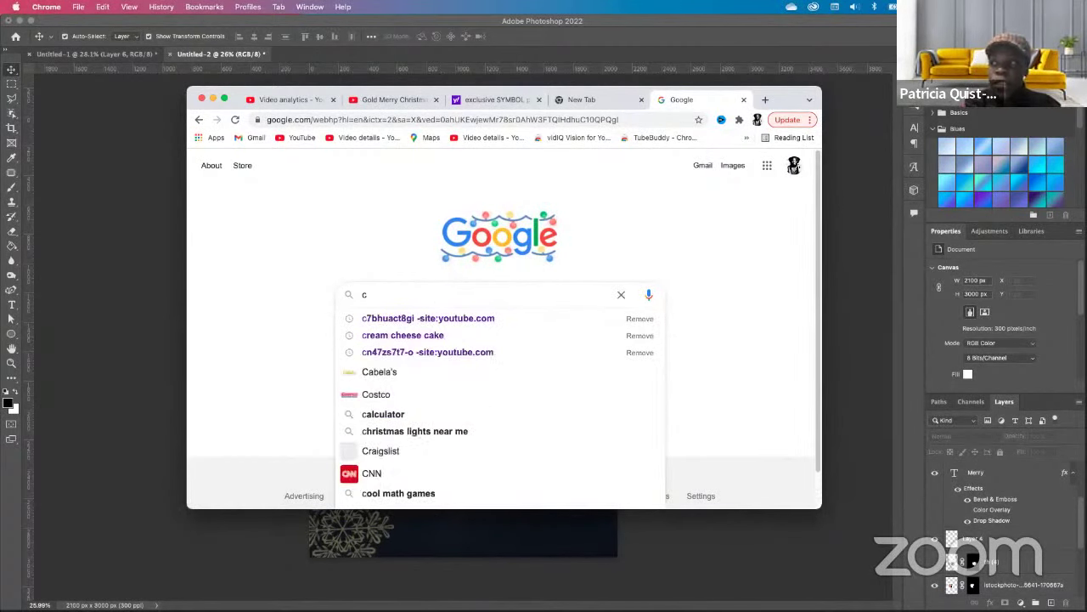
key("BackSpace")
type("gold ")
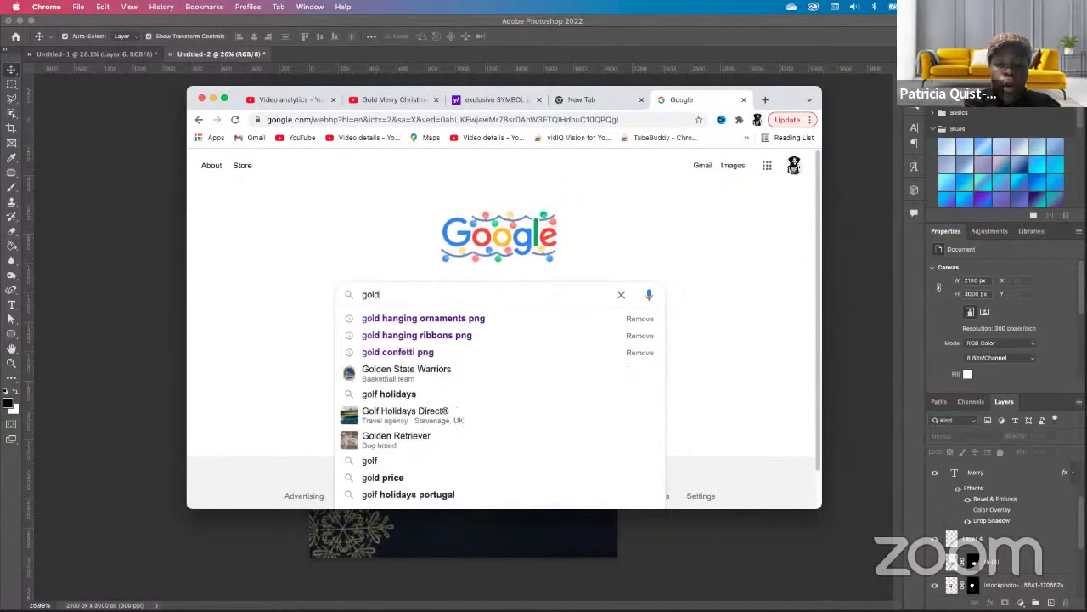
type("snow ")
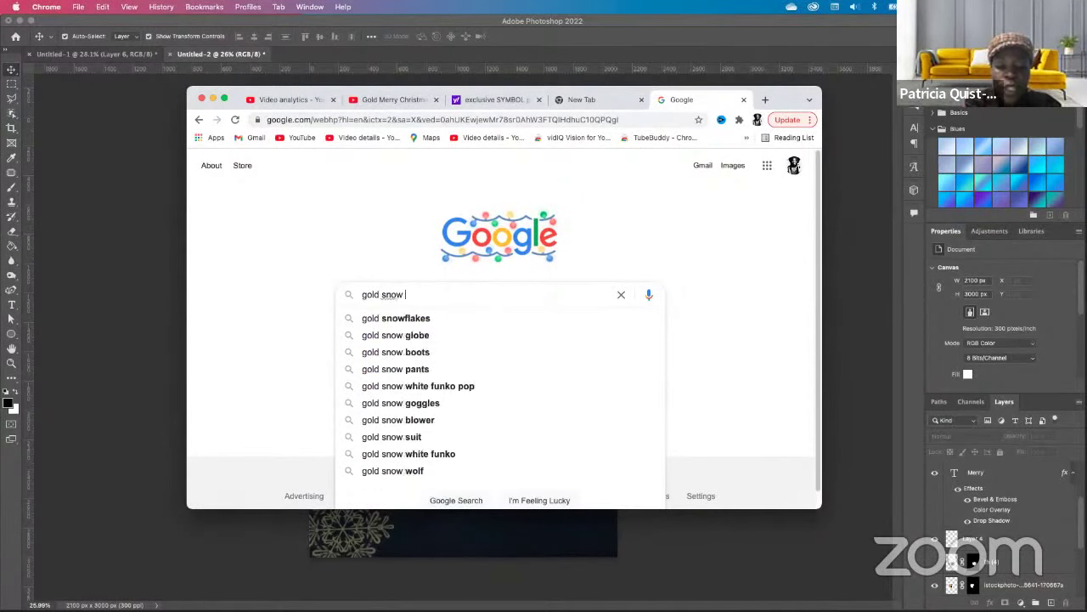
type("flakes")
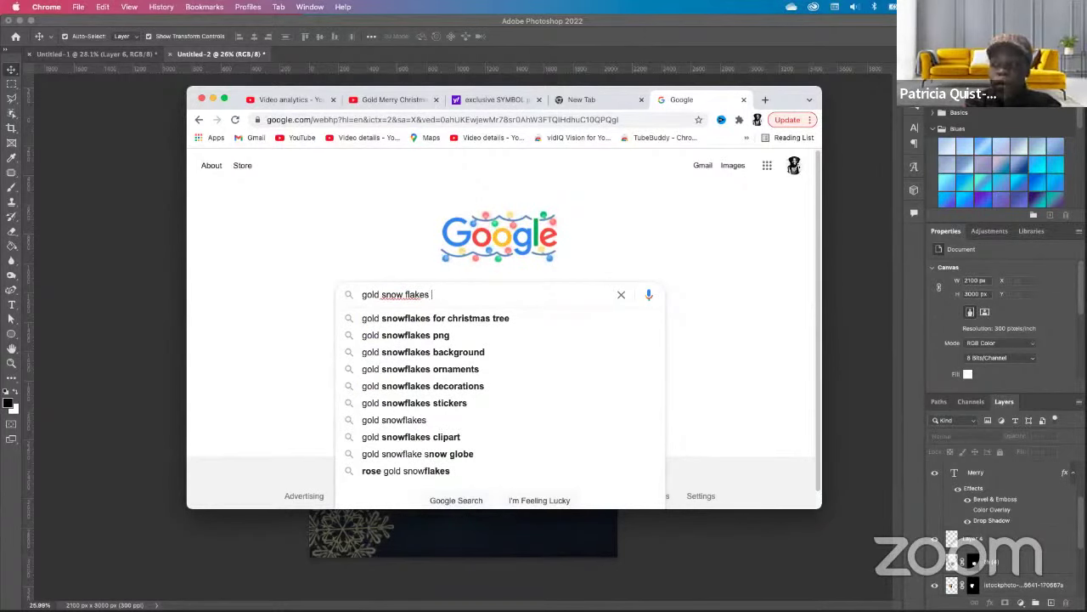
left_click(477, 334)
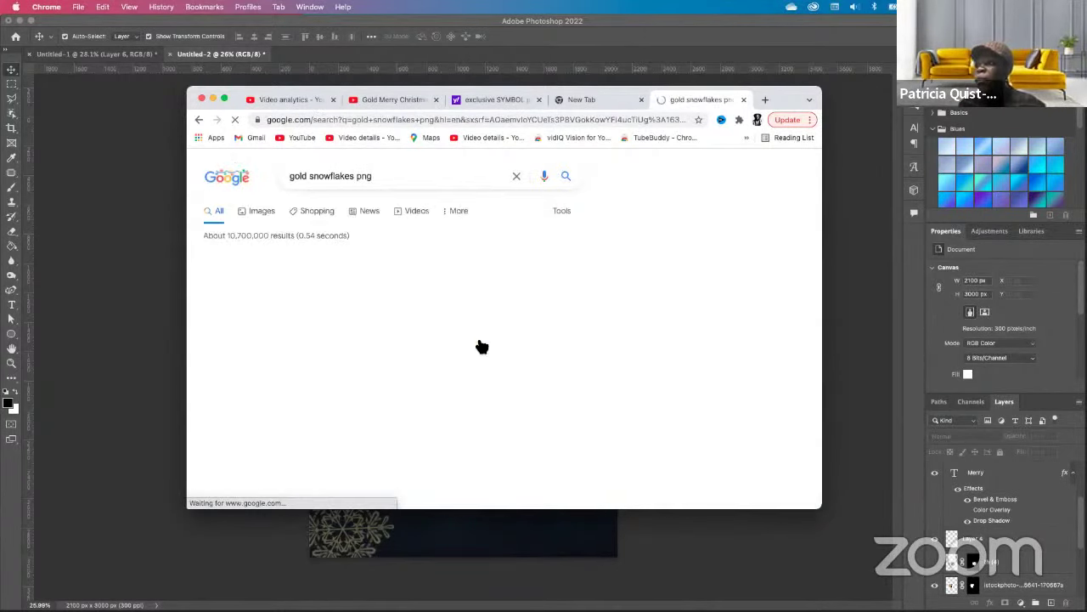
Open the preview of PNGitem's image with four gold snowflakes from the results and look through its related images.
scroll(735, 346, "down", 5)
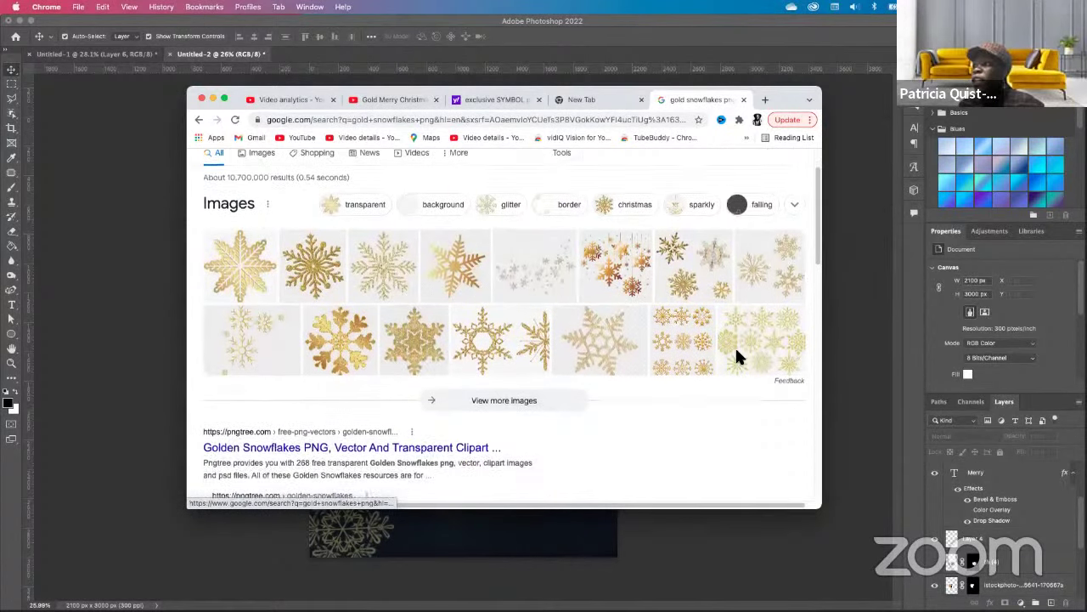
scroll(728, 360, "up", 5)
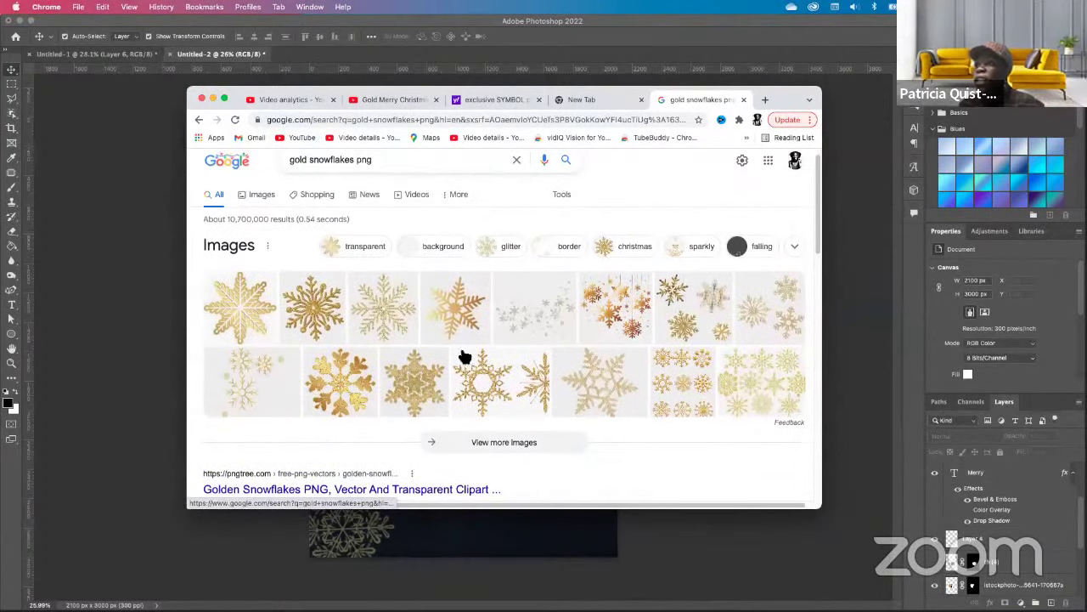
left_click(693, 334)
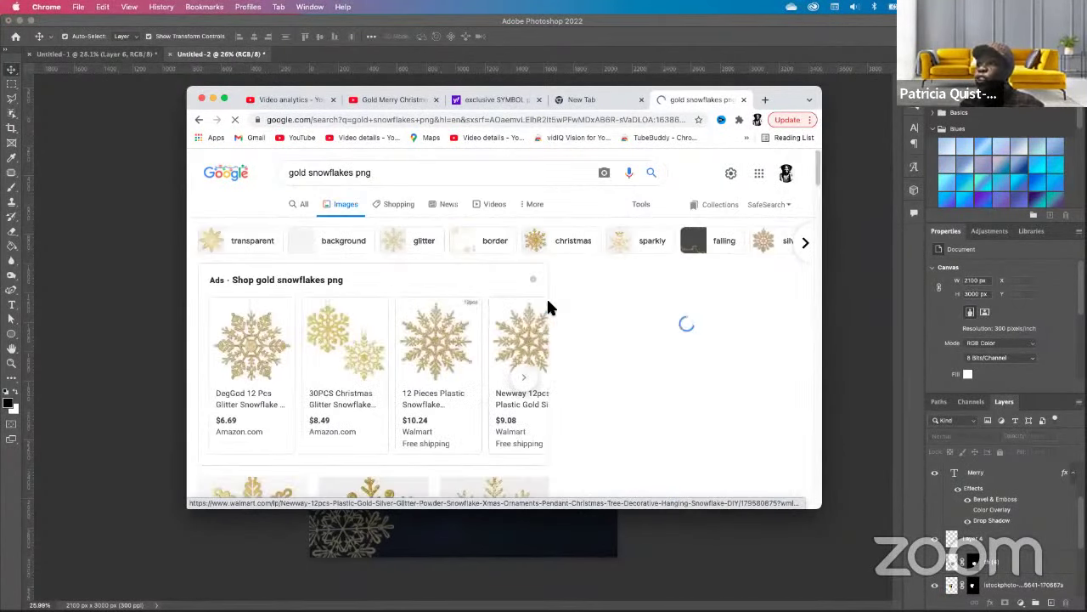
scroll(725, 379, "down", 2)
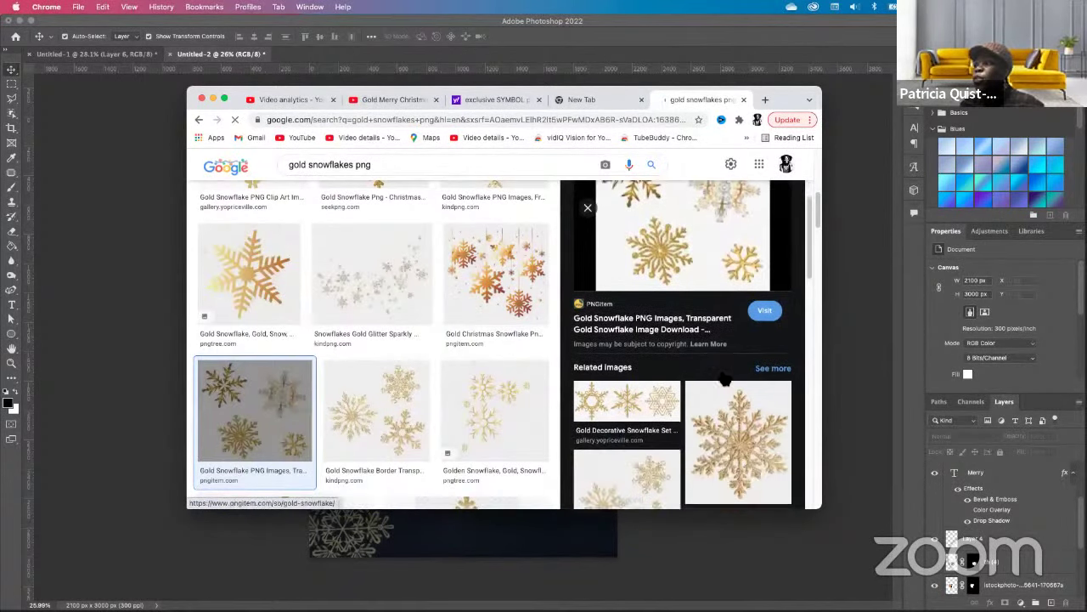
scroll(724, 380, "down", 1)
scroll(671, 426, "down", 1)
left_click(671, 426)
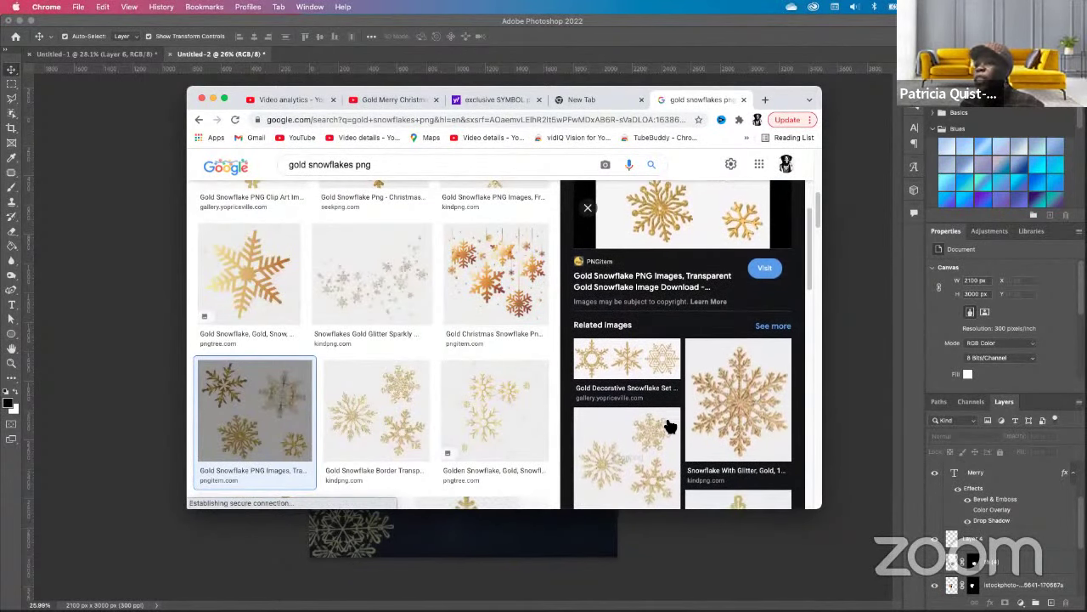
scroll(684, 382, "up", 3)
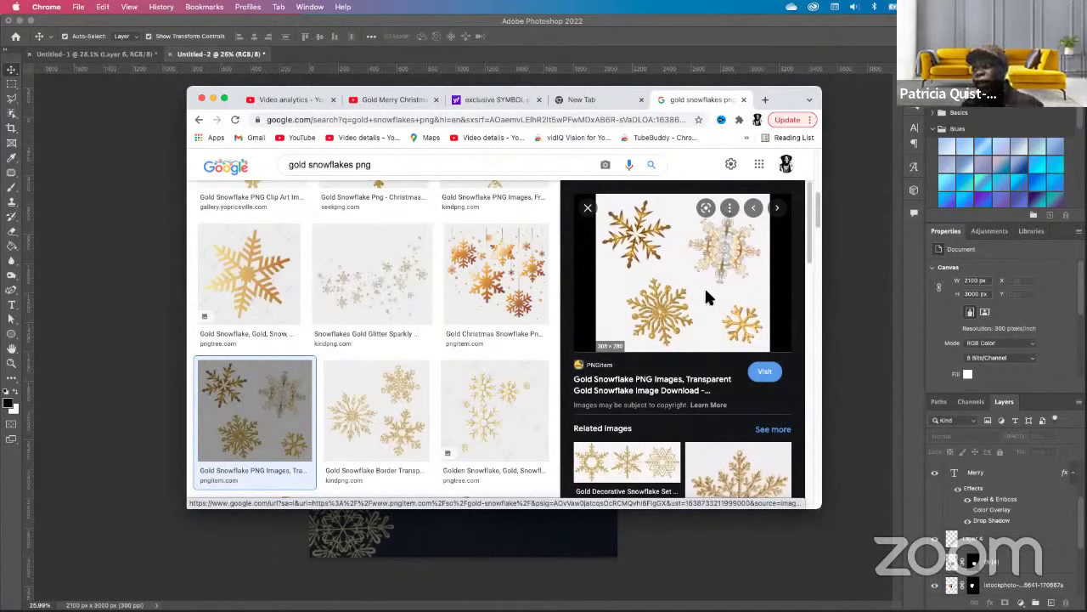
Save the PNGitem gold snowflakes image to the Downloads folder and minimise Chrome to return to the flyer.
right_click(665, 316)
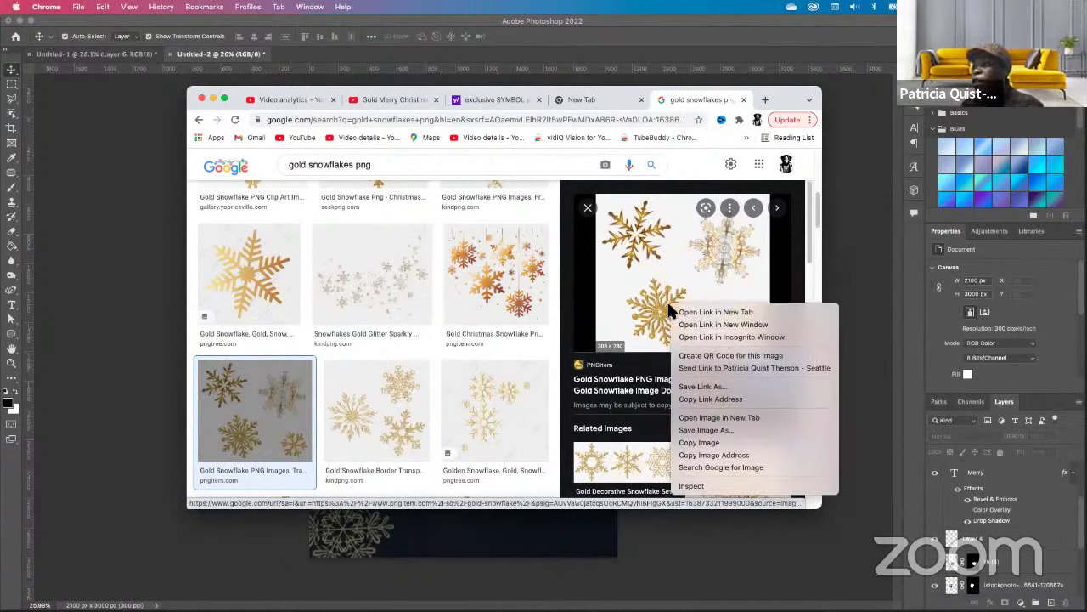
left_click(713, 429)
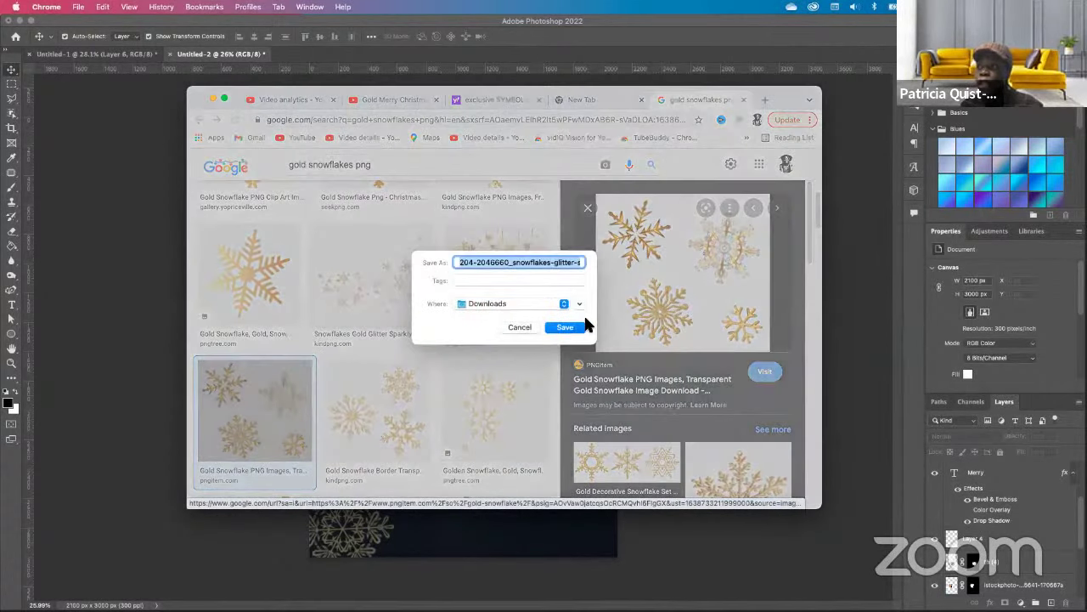
left_click(575, 331)
left_click(211, 98)
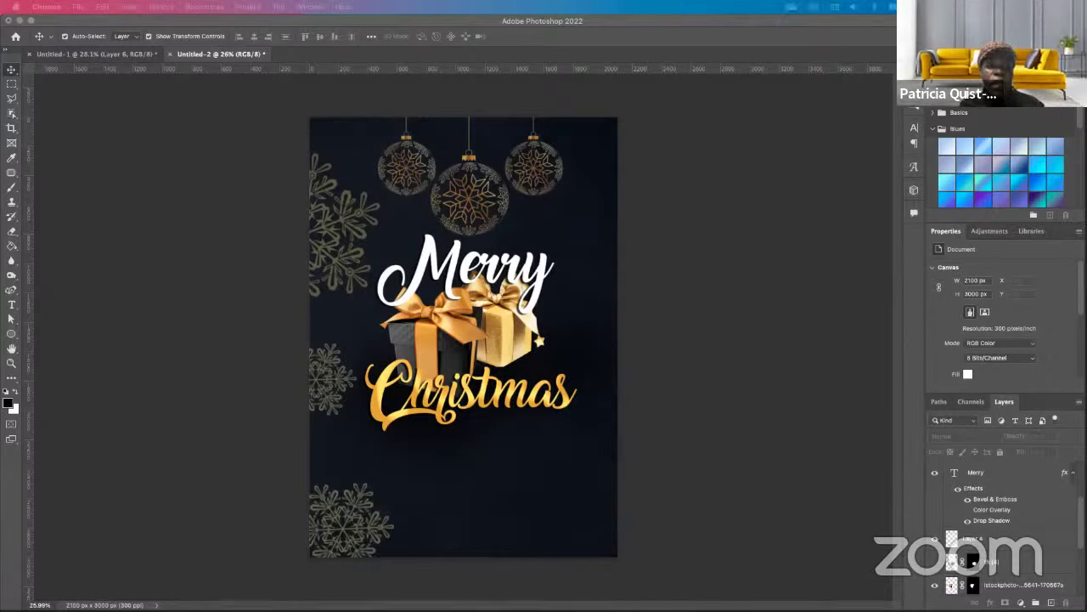
Place the downloaded gold snowflakes image on the flyer, set its blend mode to Multiply and shift it lower over the word Christmas.
left_click_drag(654, 488, 463, 370)
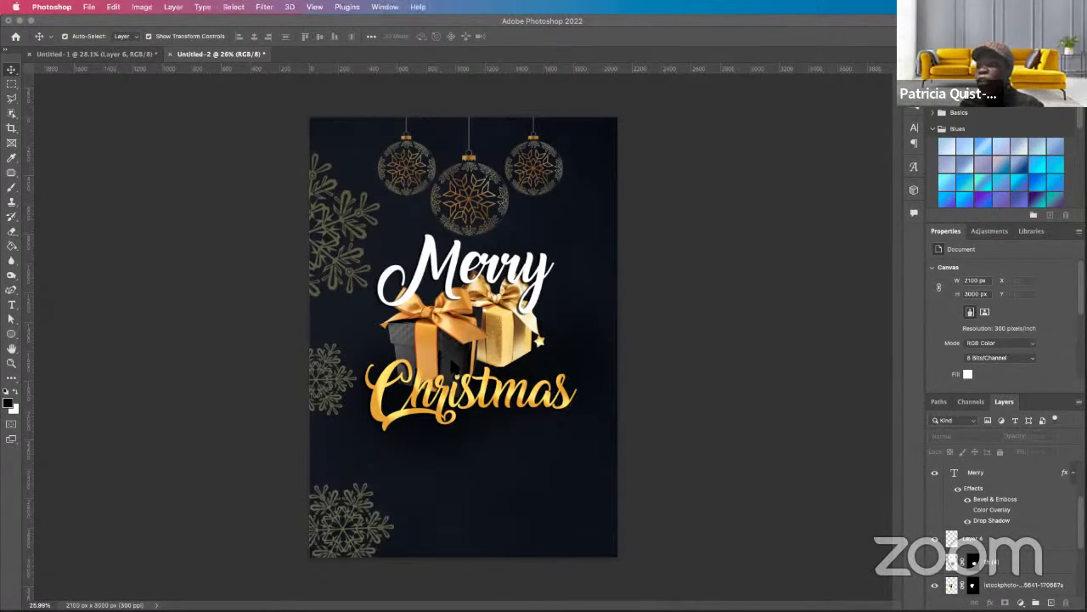
key("Return")
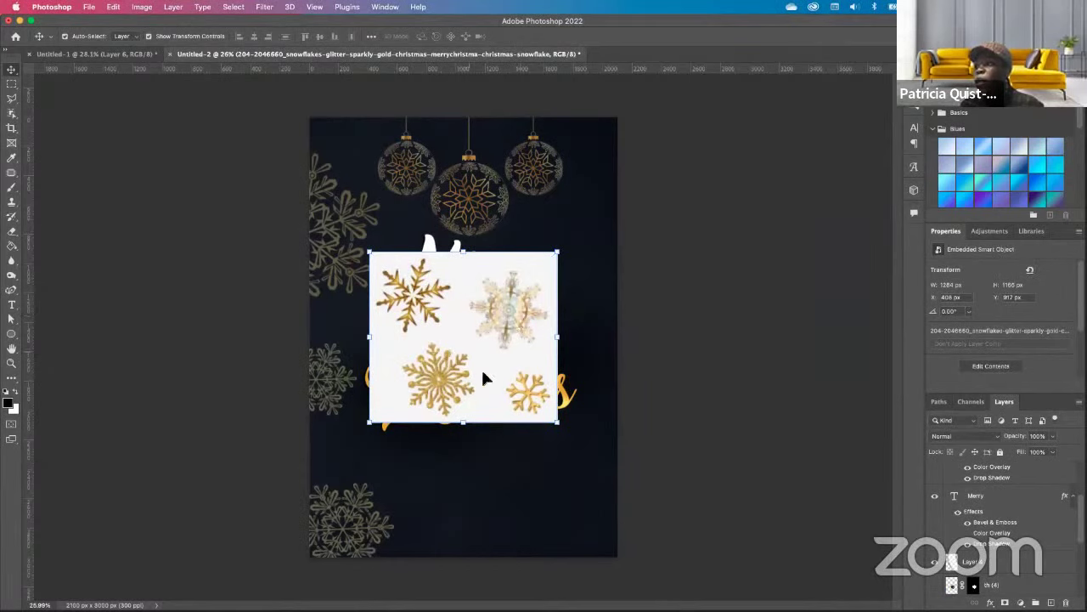
left_click(978, 436)
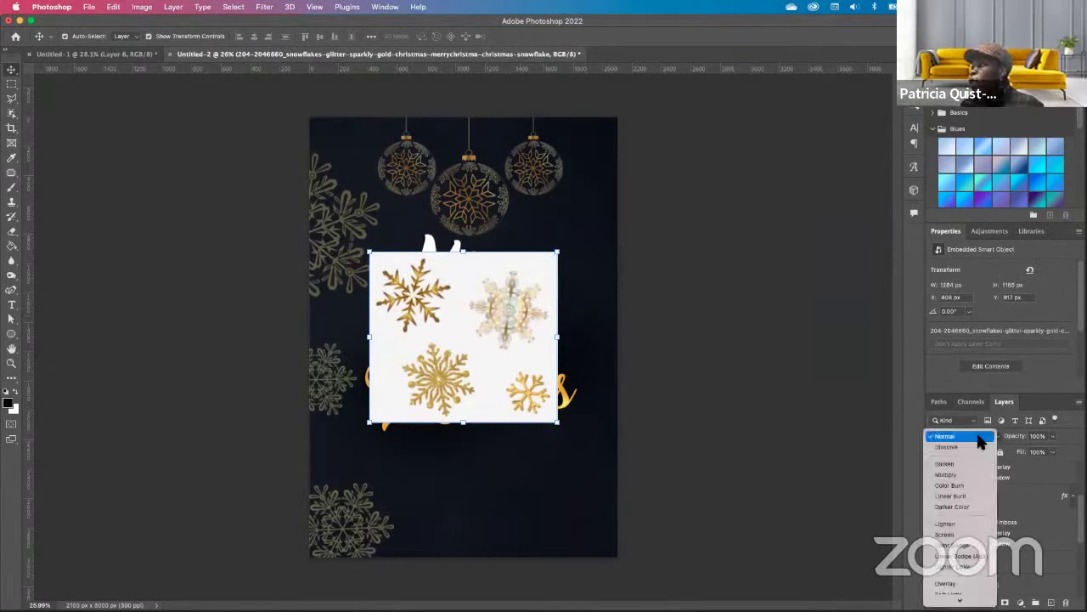
left_click(957, 475)
left_click_drag(435, 363, 443, 467)
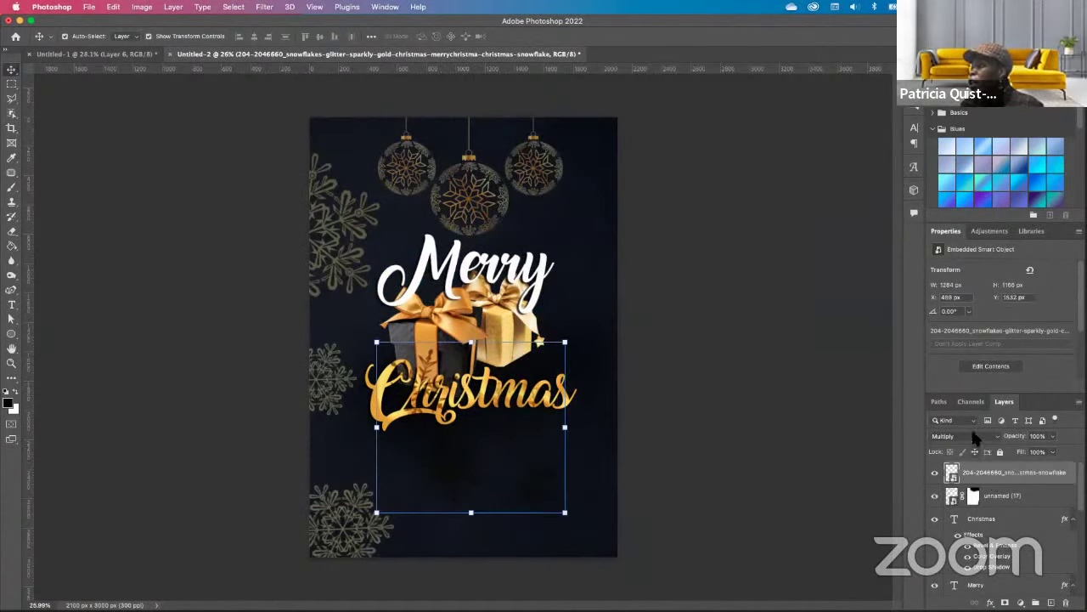
Try the snowflakes image over the word Merry and delete it from the flyer.
left_click(966, 436)
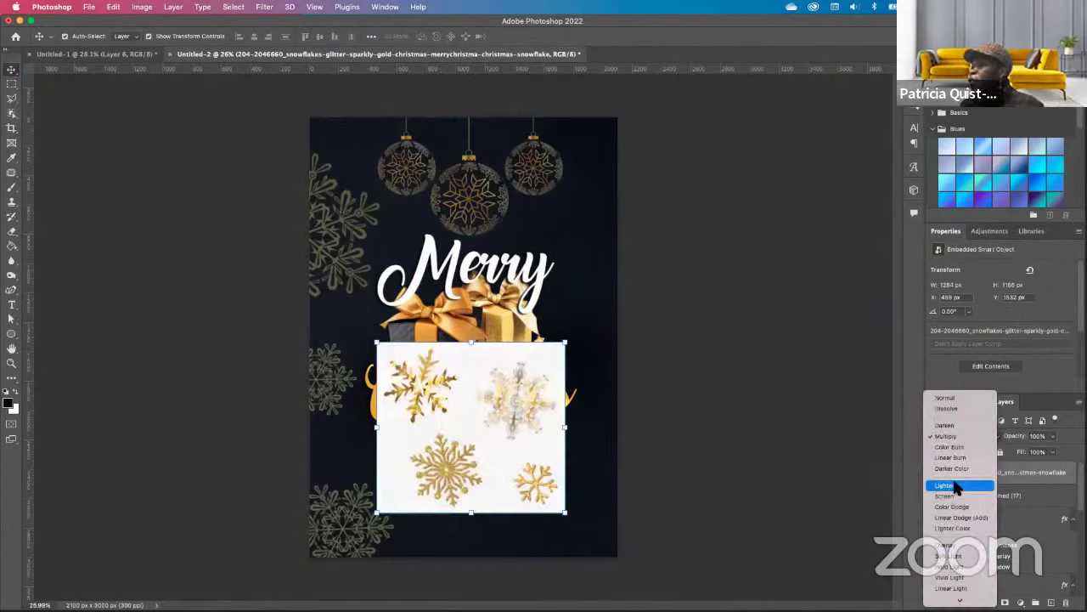
left_click(955, 438)
left_click_drag(451, 479, 403, 289)
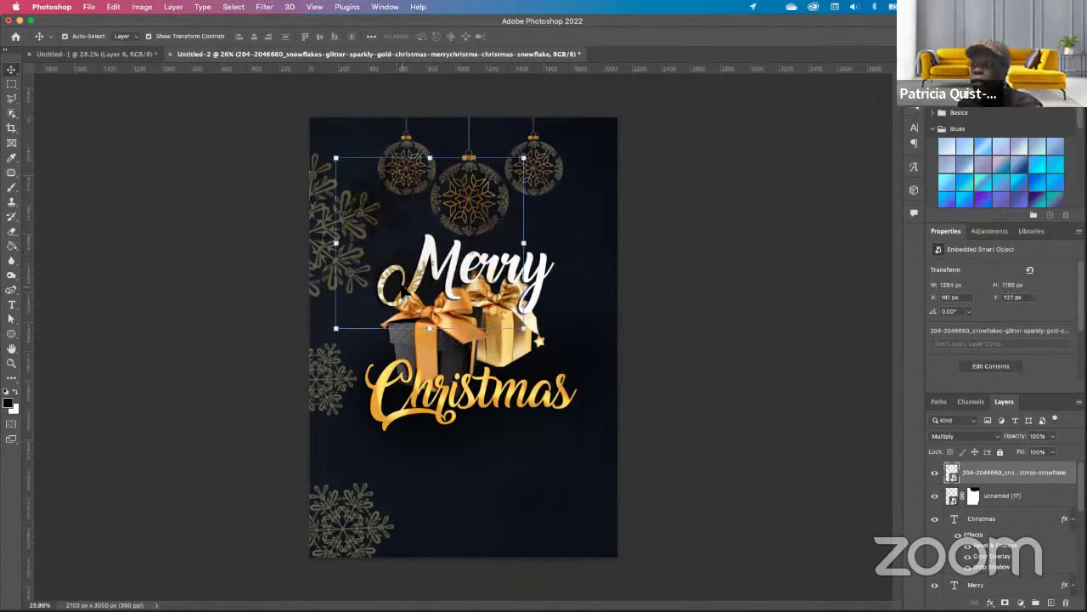
key("BackSpace")
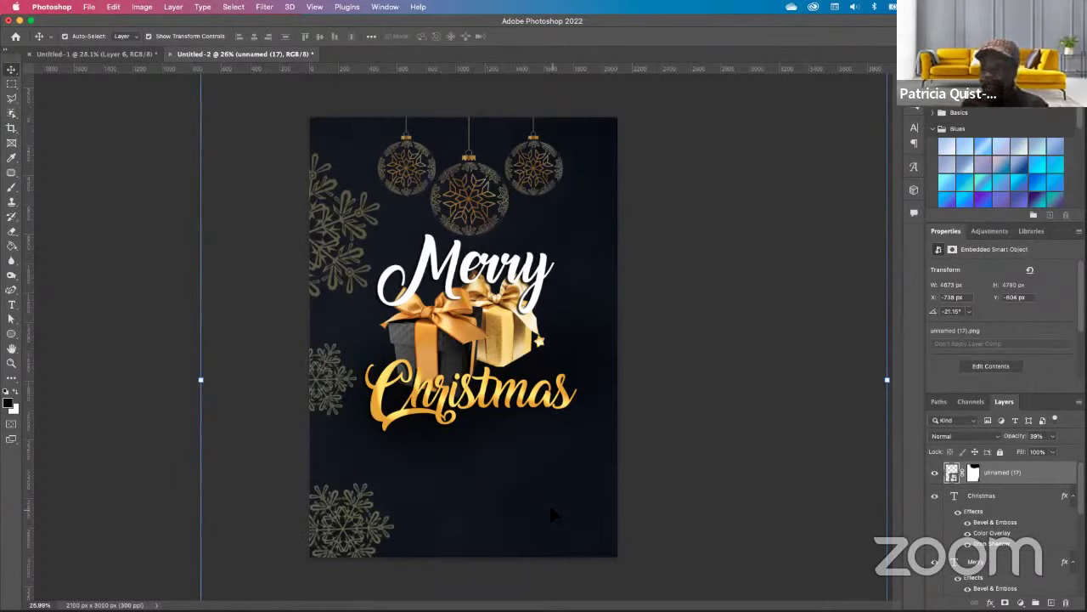
Turn the hanging ornaments white with a Hue/Saturation adjustment clipped to their layer, with Lightness at +100.
left_click(486, 194)
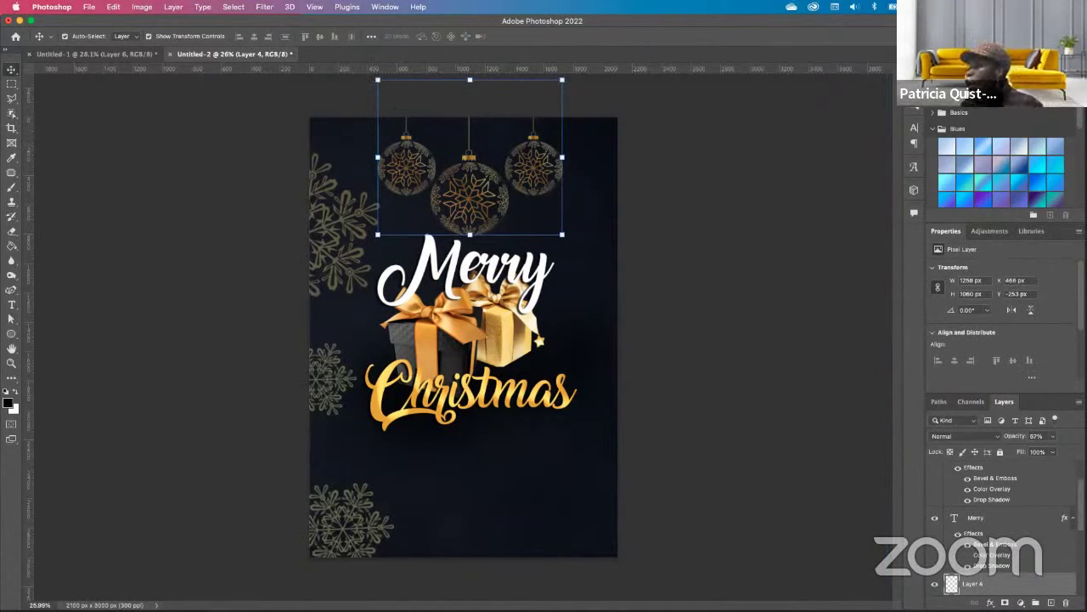
scroll(1049, 562, "down", 2)
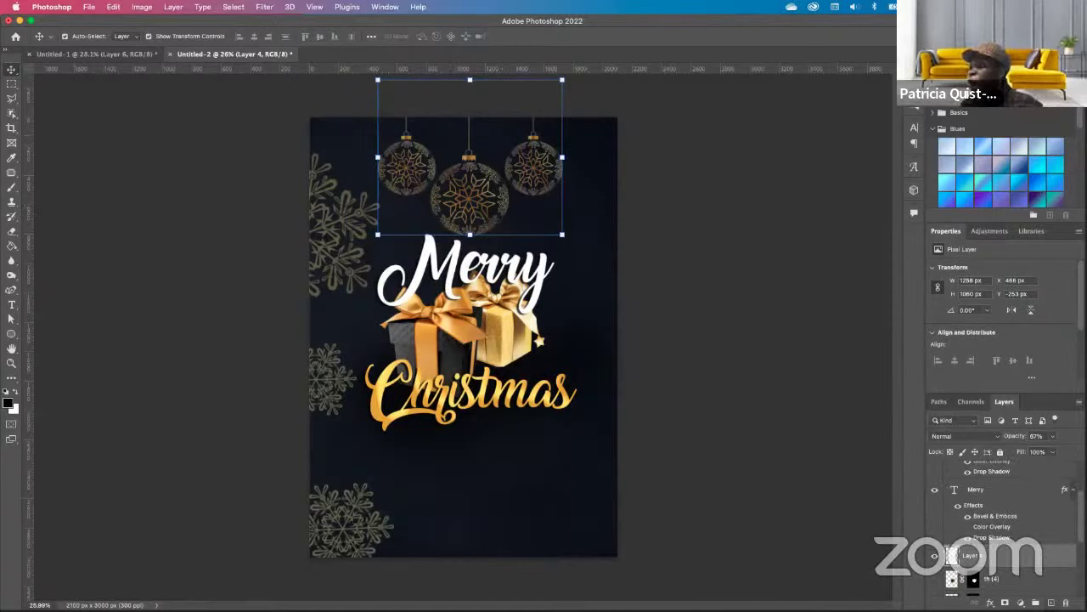
left_click(1020, 602)
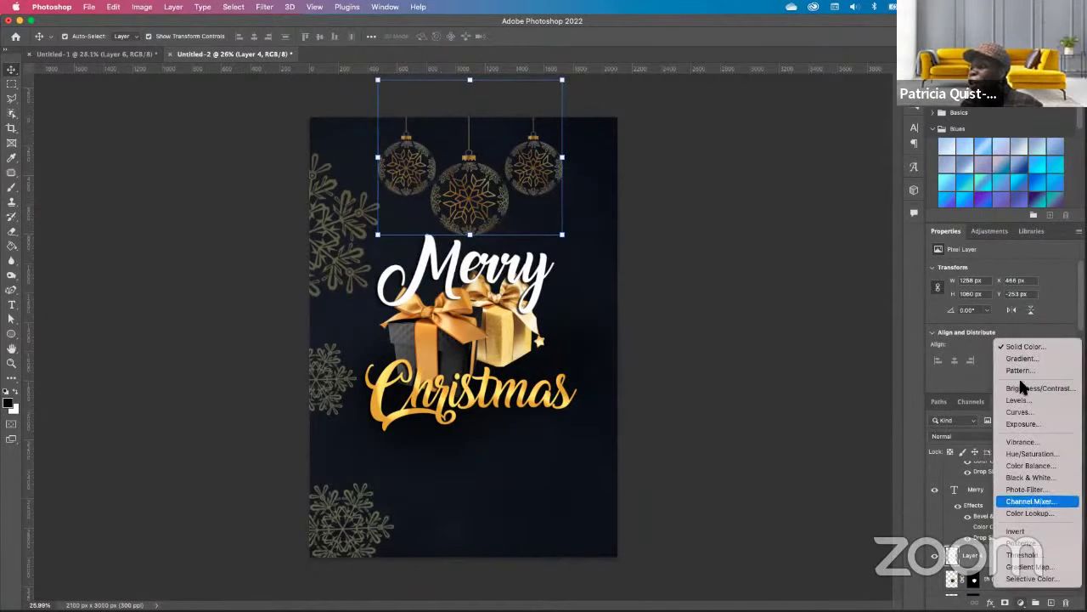
left_click(1029, 456)
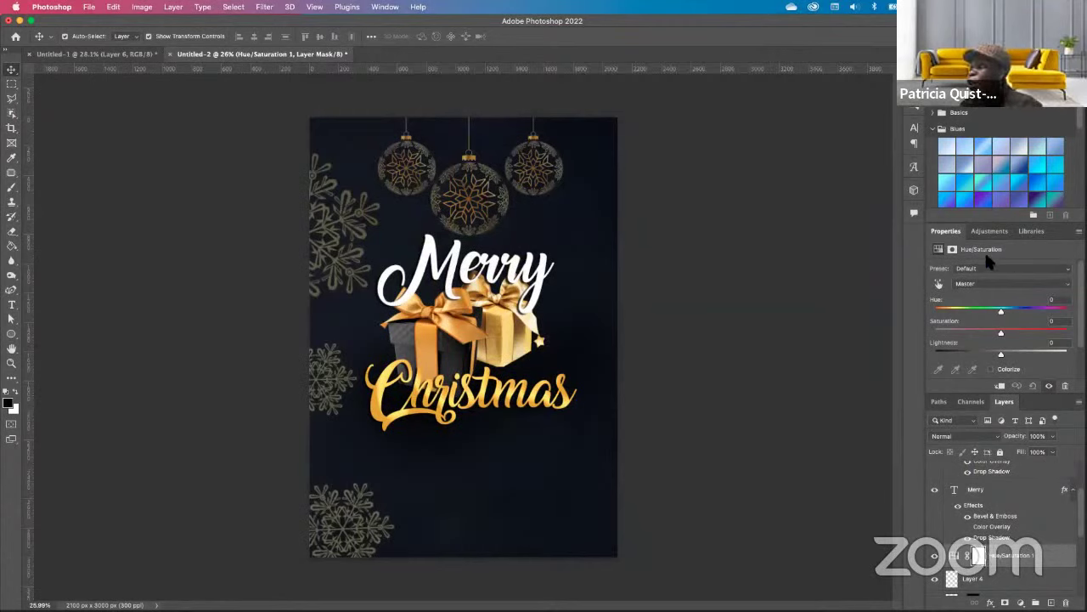
left_click(1001, 386)
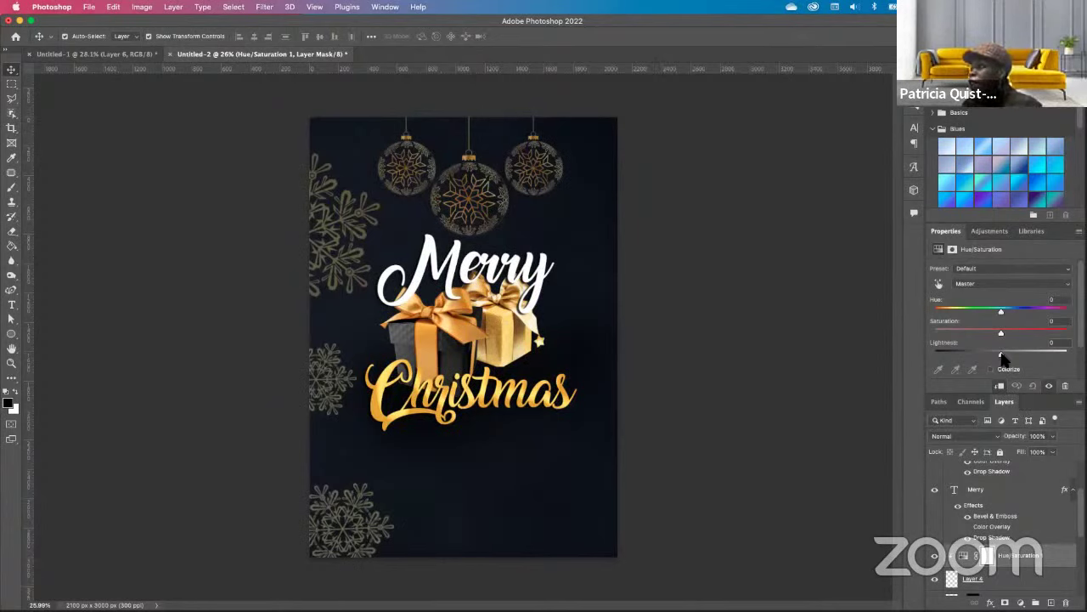
left_click_drag(1004, 357, 1069, 357)
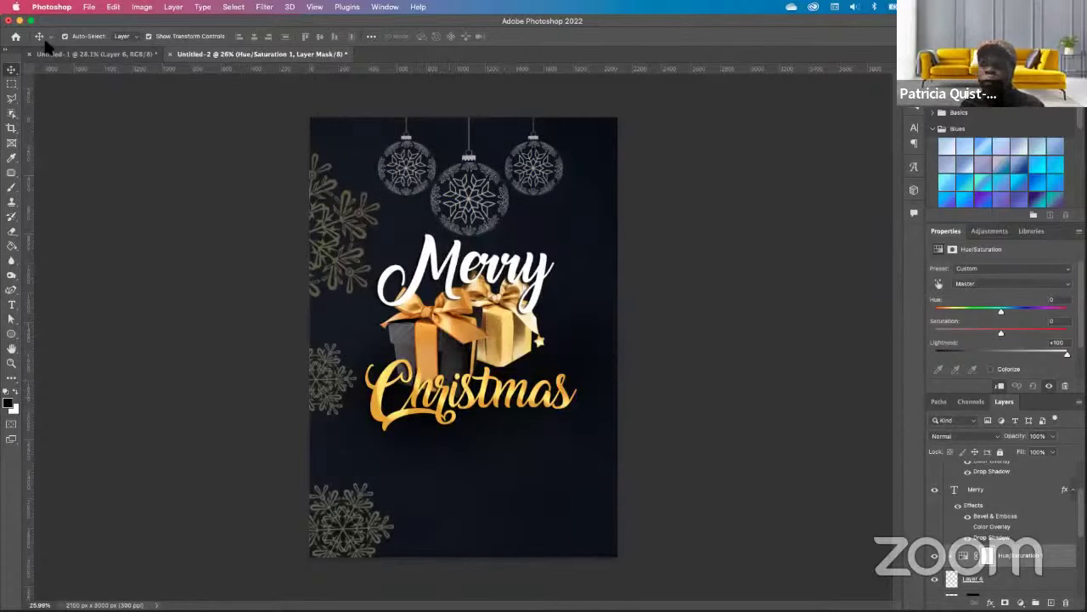
Add the text "Party" in white Amalfi Coast near the bottom of the flyer.
left_click(11, 304)
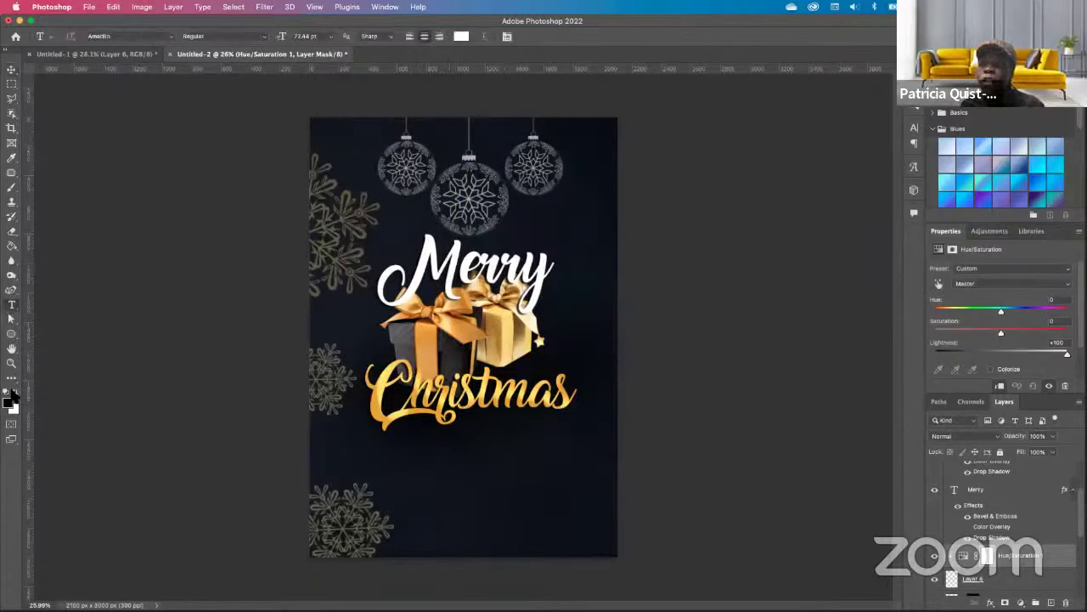
left_click(15, 392)
left_click(171, 36)
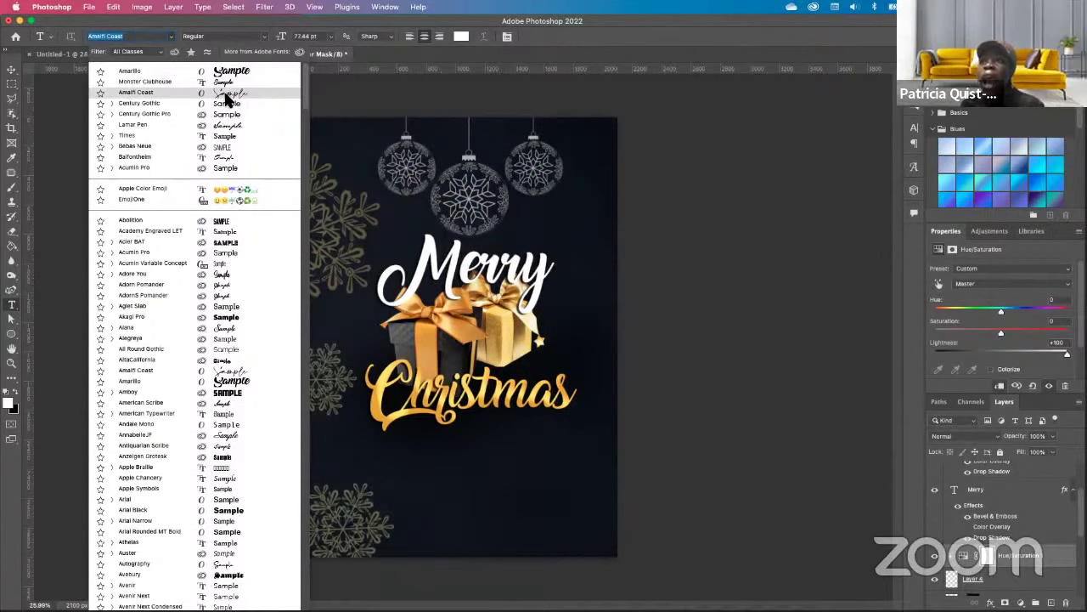
left_click(228, 95)
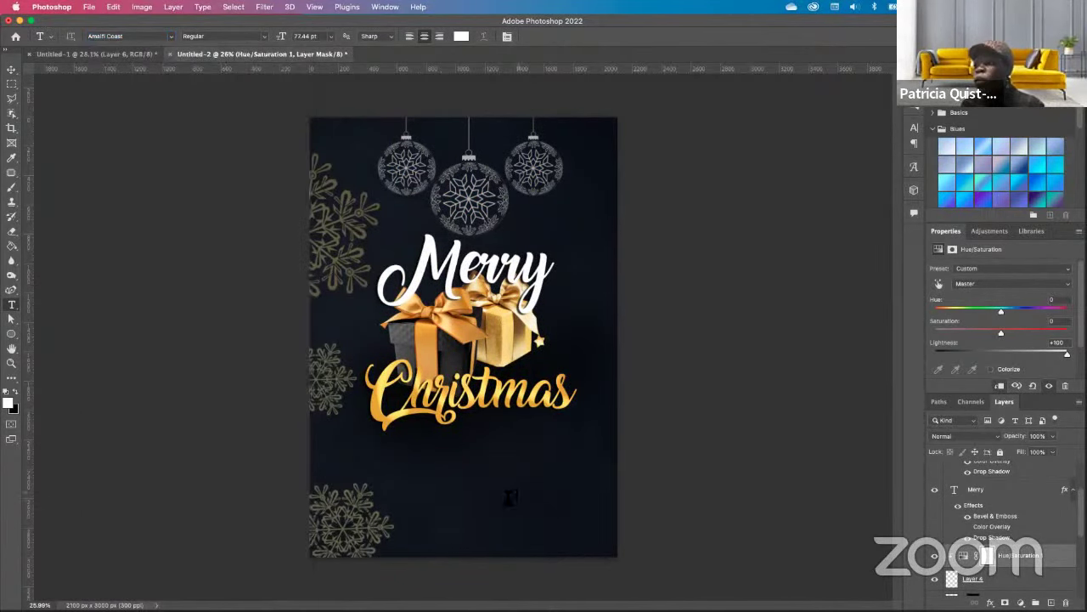
left_click(434, 520)
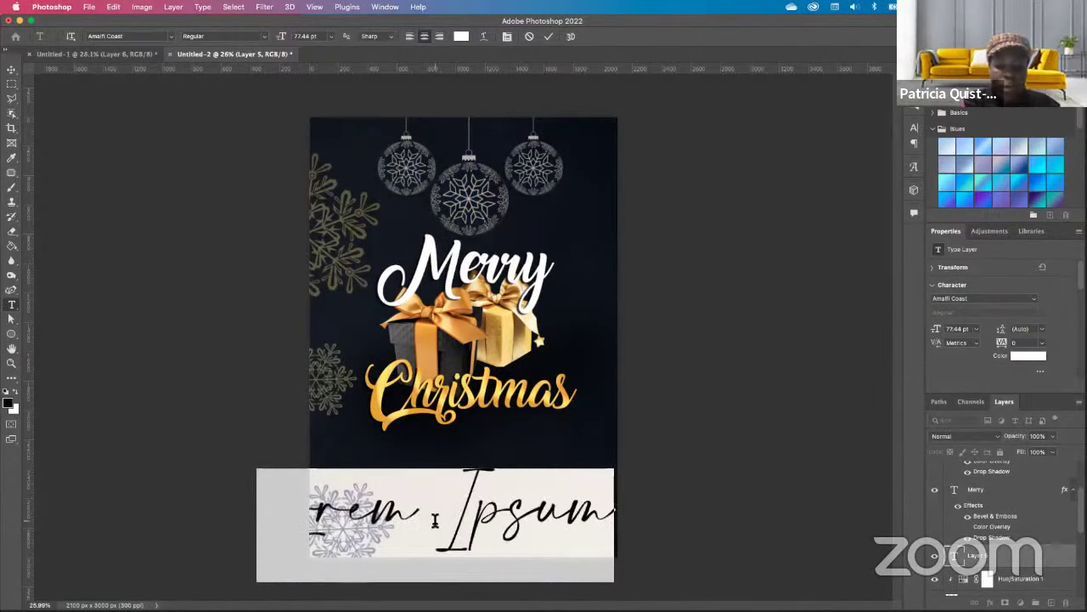
type("Partu")
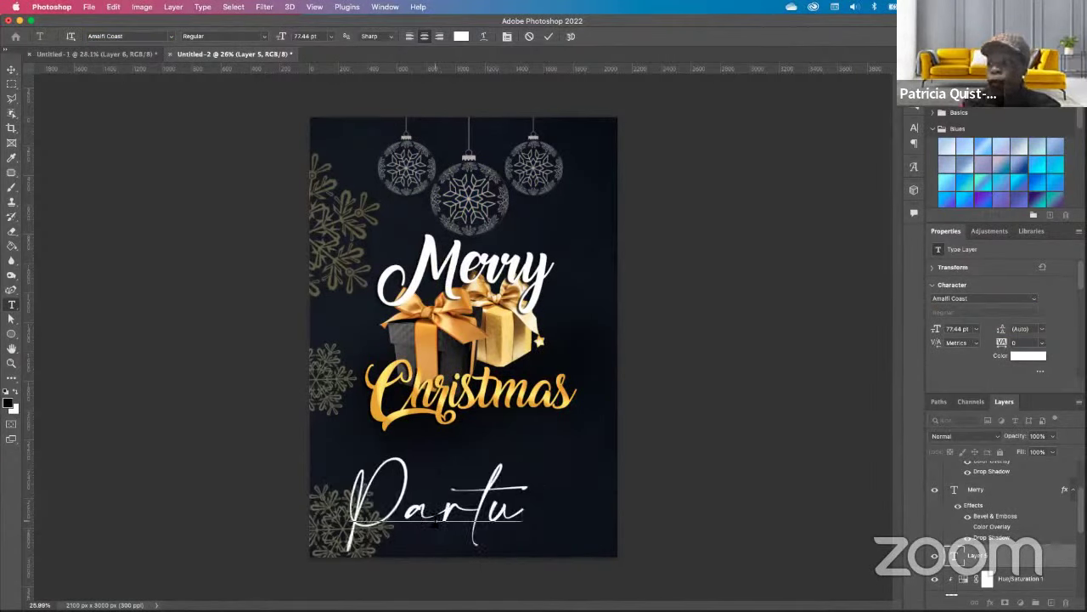
key("BackSpace")
type("y")
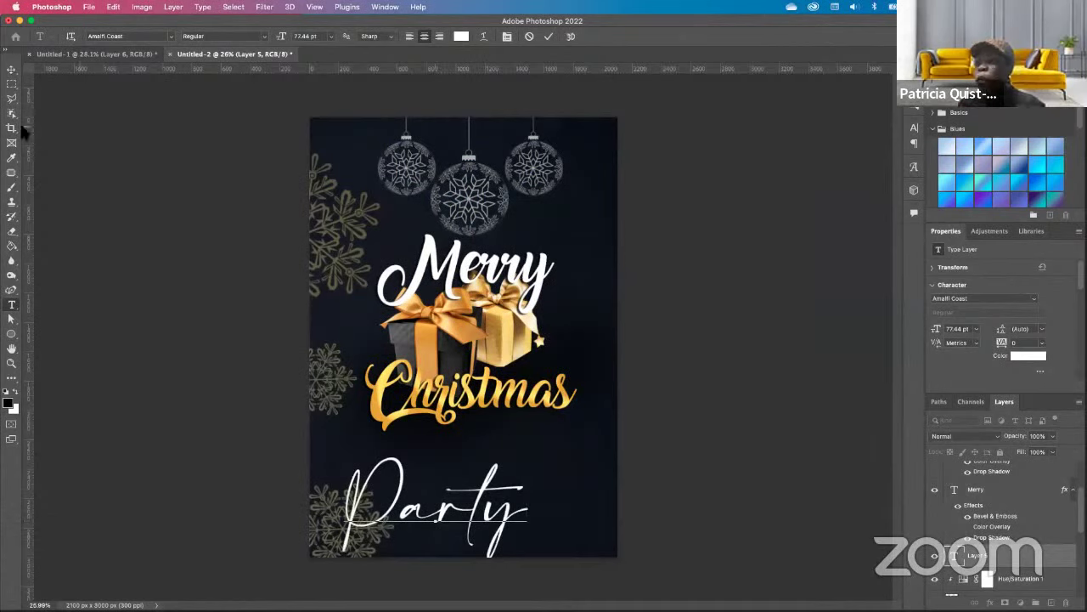
left_click(12, 69)
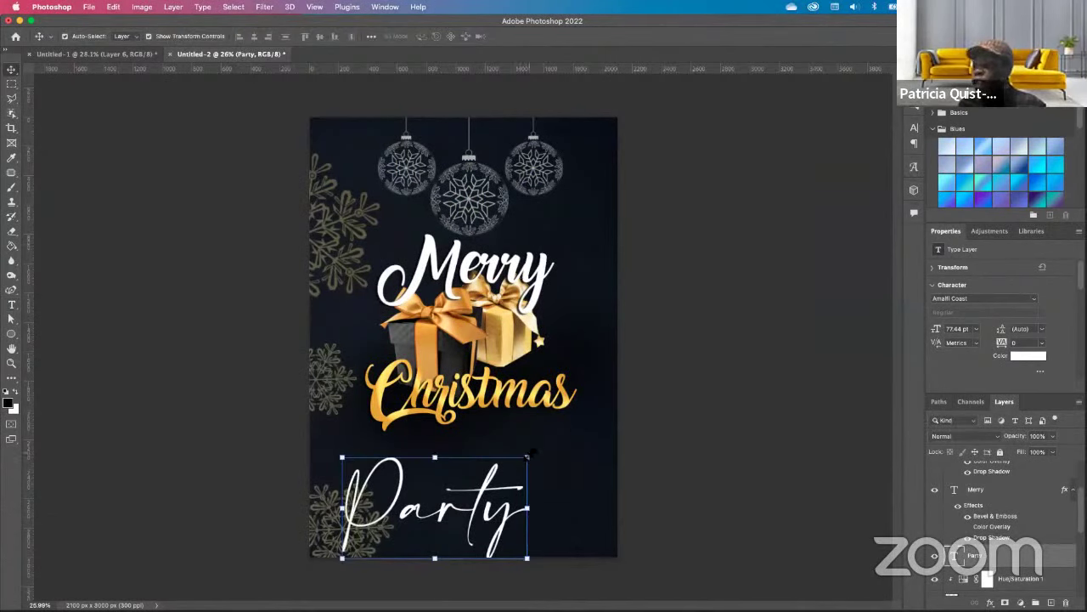
Scale the Party text to about 54% and move it beneath the second half of the word Christmas.
left_click_drag(527, 457, 442, 514)
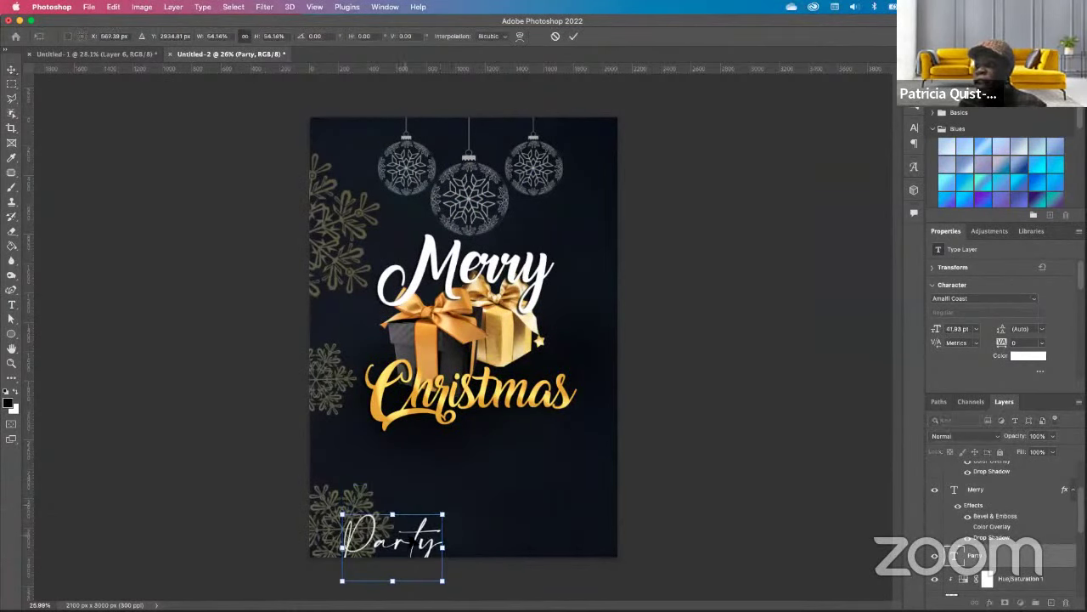
left_click_drag(392, 543, 501, 433)
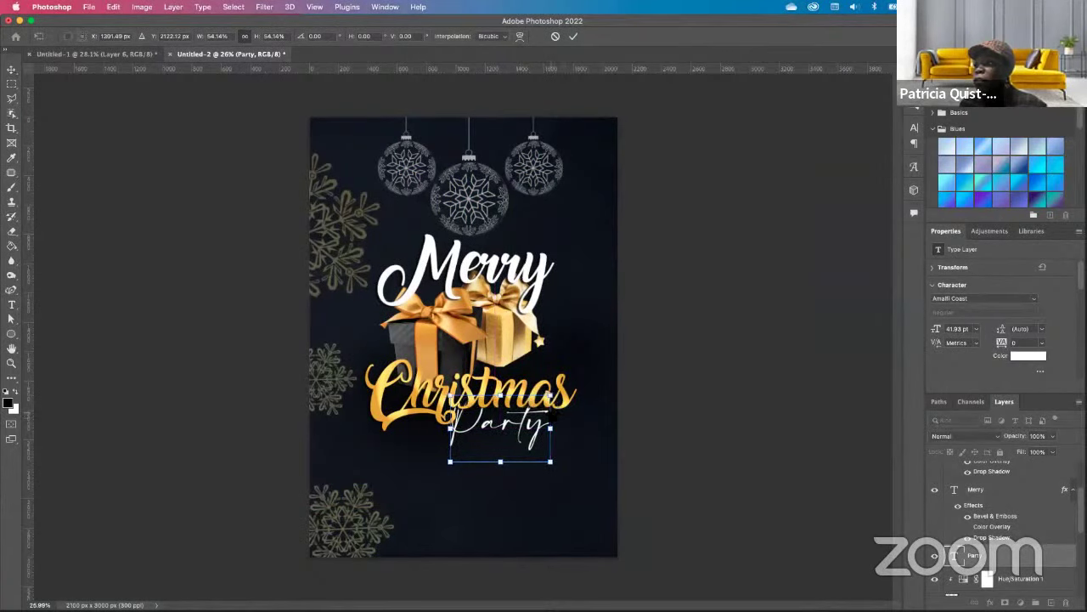
key("Return")
Move the Party layer above the Christmas layer, shift the text slightly to the right and scale it to about 96%.
left_click_drag(1007, 556, 960, 486)
mouse_move(520, 440)
left_mouse_down()
mouse_move(535, 450)
mouse_move(533, 436)
left_mouse_up()
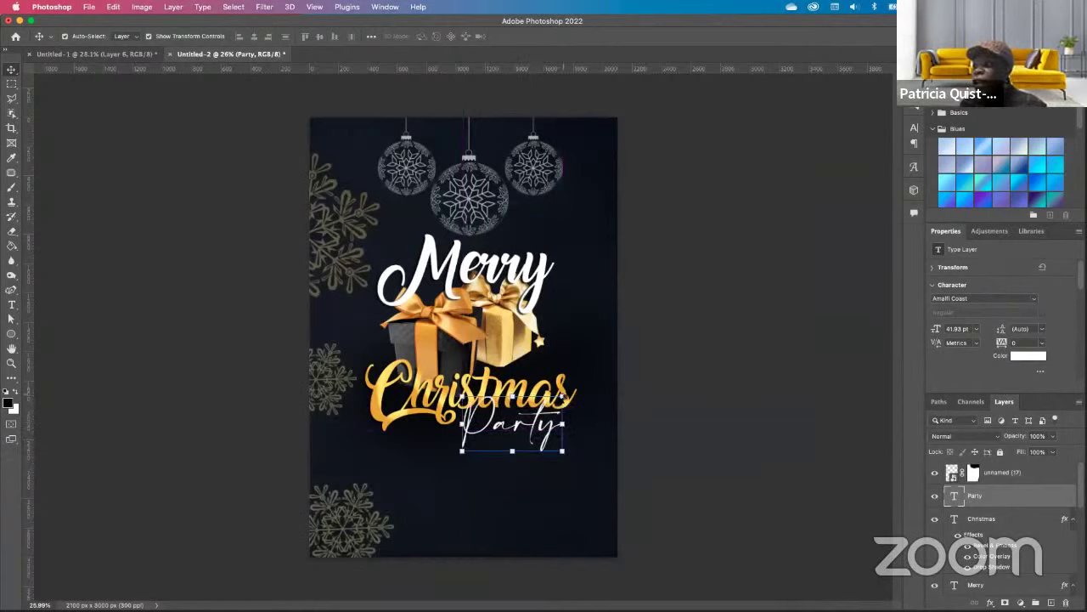
left_click_drag(562, 396, 557, 400)
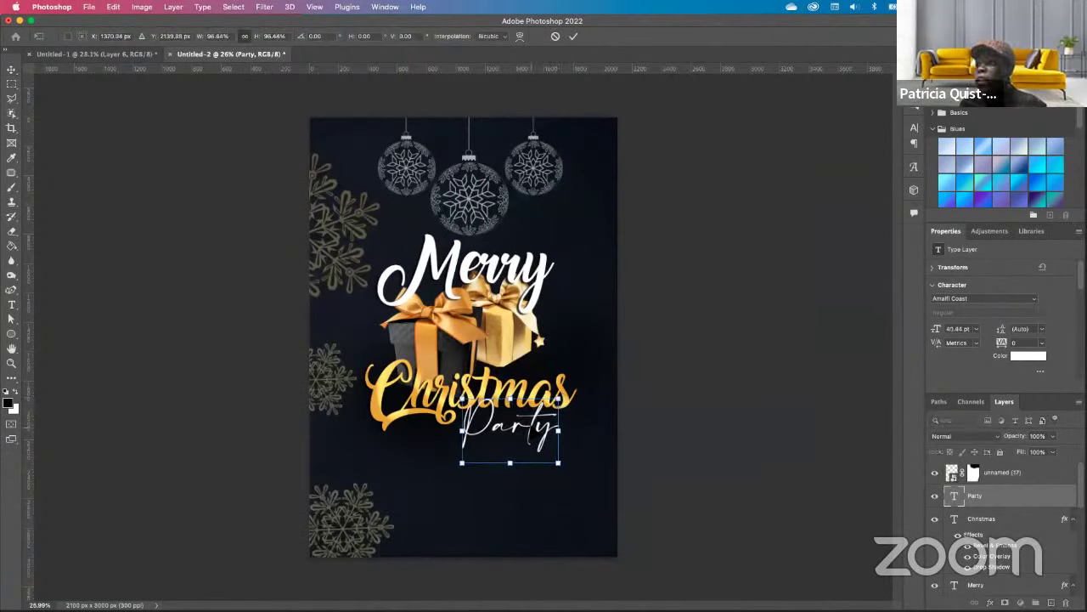
Finish scaling the "Party" text to about 96% beneath the word Christmas and deselect it.
key("Return")
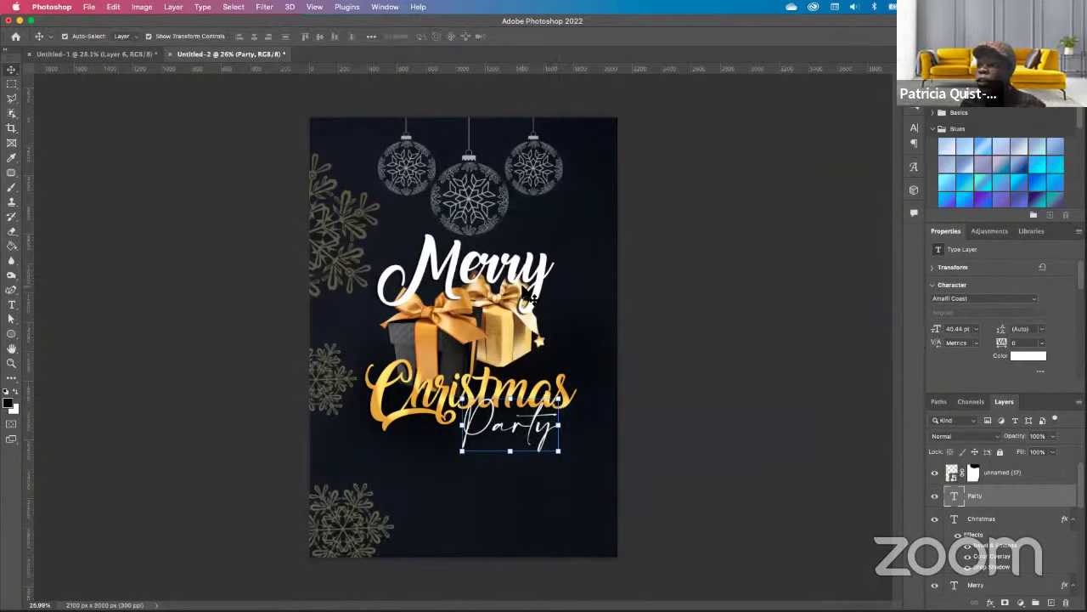
left_click(729, 484)
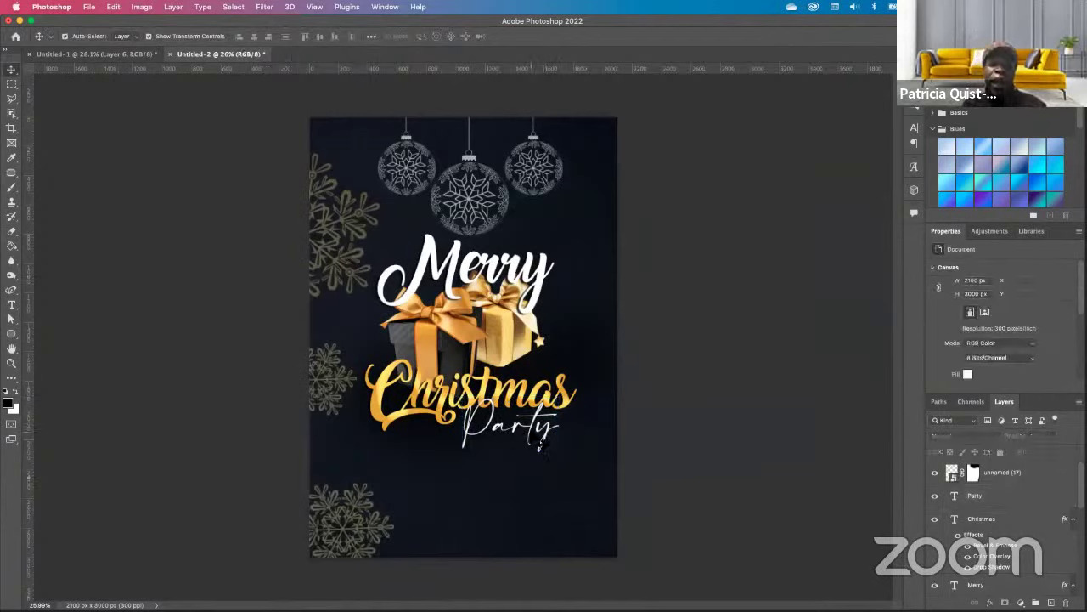
Place the sparkle dust image above Layer 3, enlarged to about 54% and positioned so the gold dust falls along the poster's right edge.
scroll(1038, 536, "down", 5)
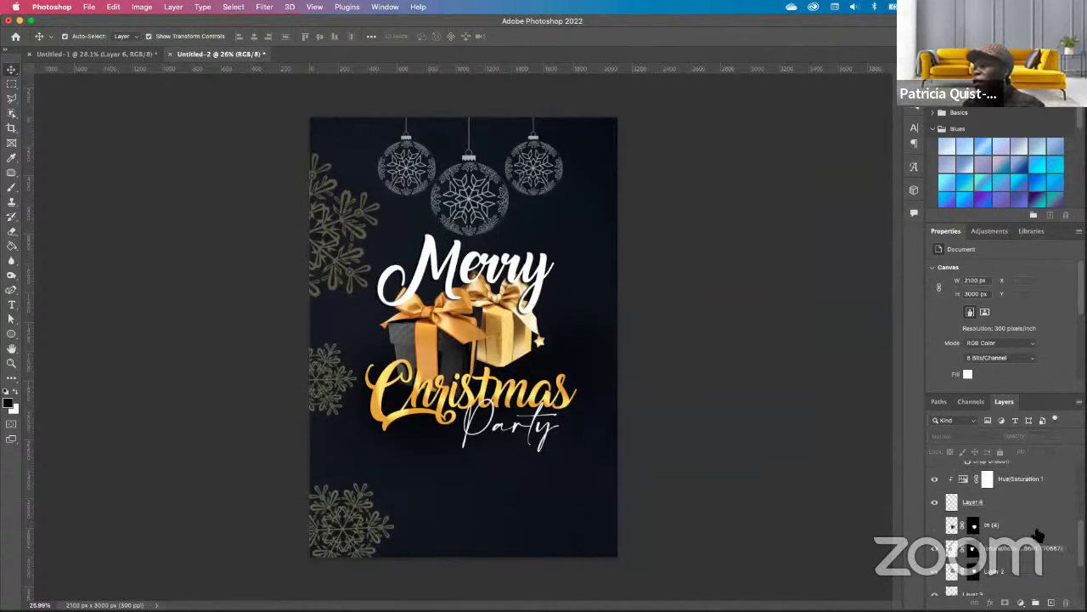
left_click(1009, 550)
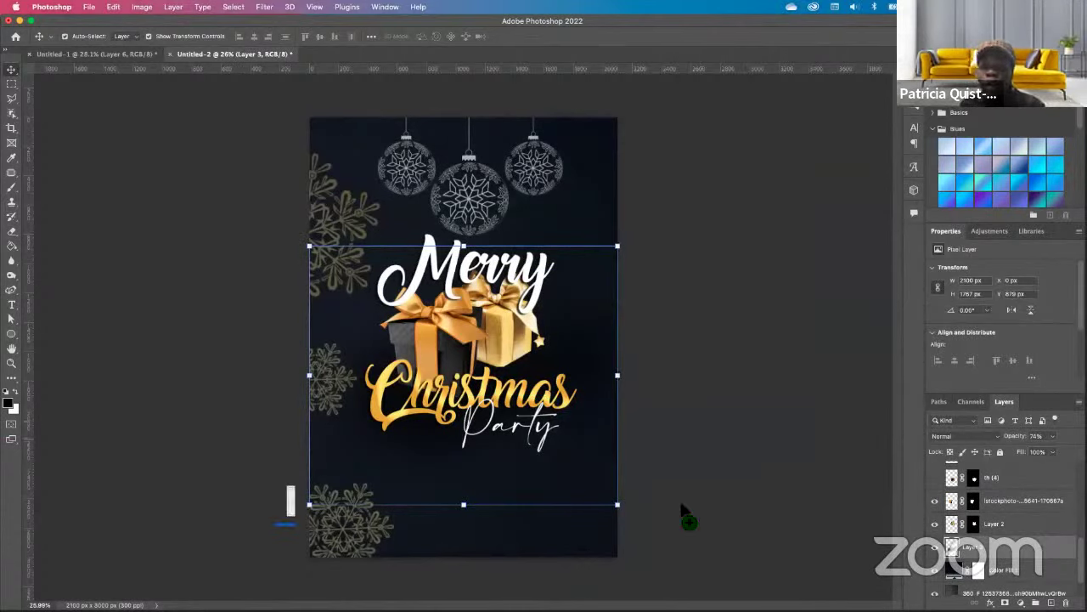
left_click_drag(689, 517, 660, 404)
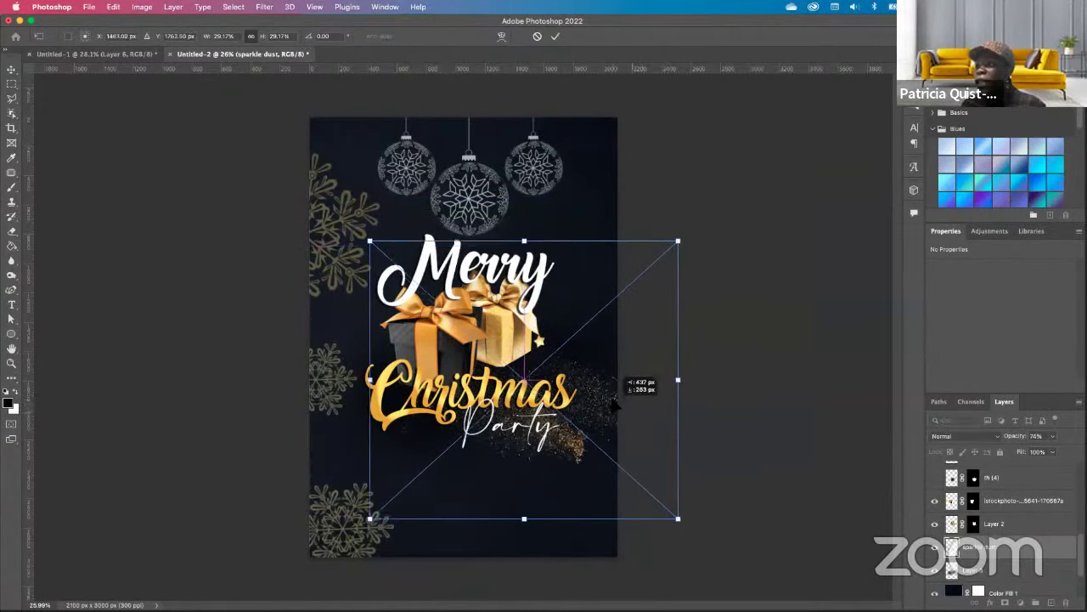
left_click_drag(678, 234, 835, 93)
left_click_drag(594, 381, 565, 430)
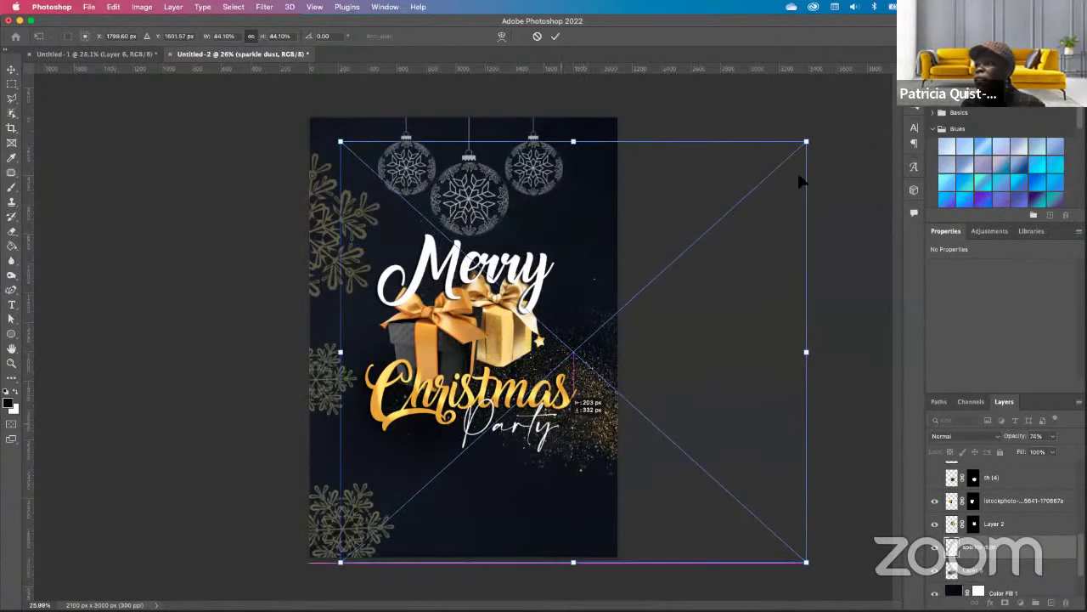
left_click_drag(806, 355, 907, 374)
left_click_drag(619, 403, 588, 394)
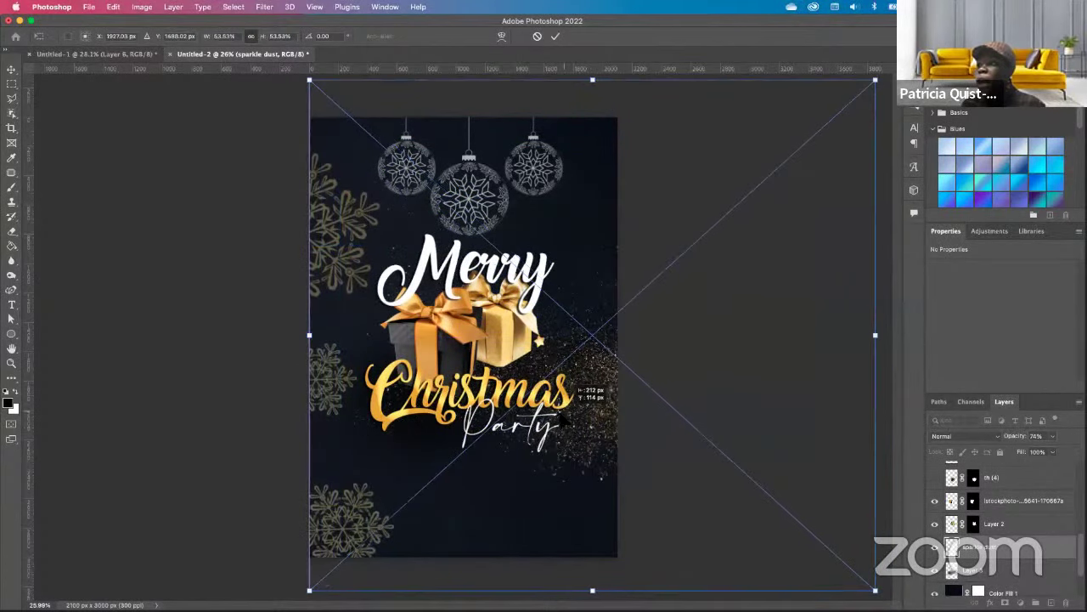
left_click(718, 362)
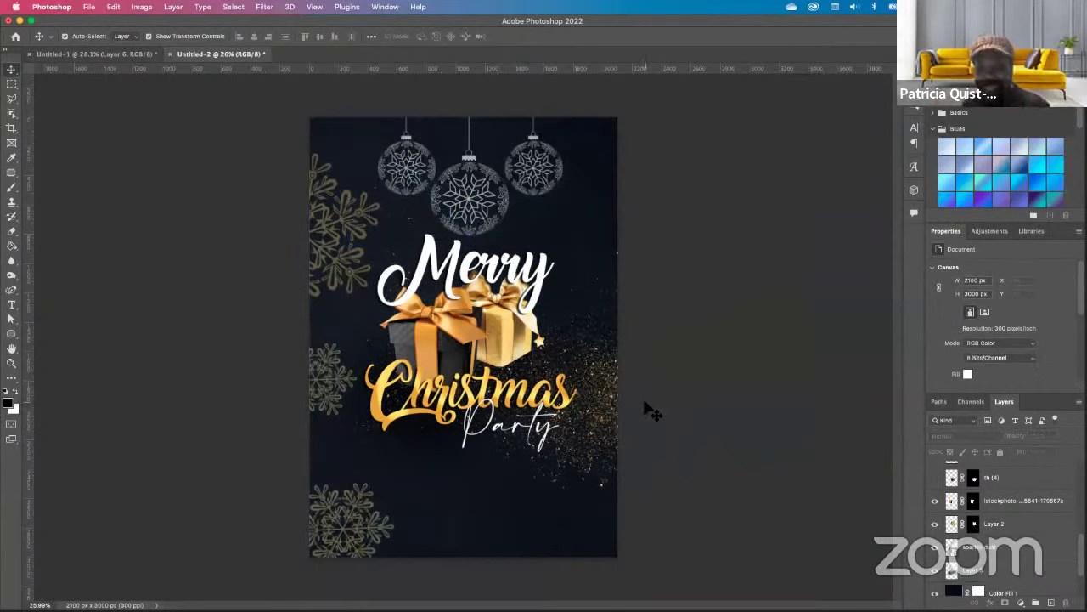
Enlarge the sparkle dust further to about 64% so it spreads over more of the poster's right side.
left_click(608, 406)
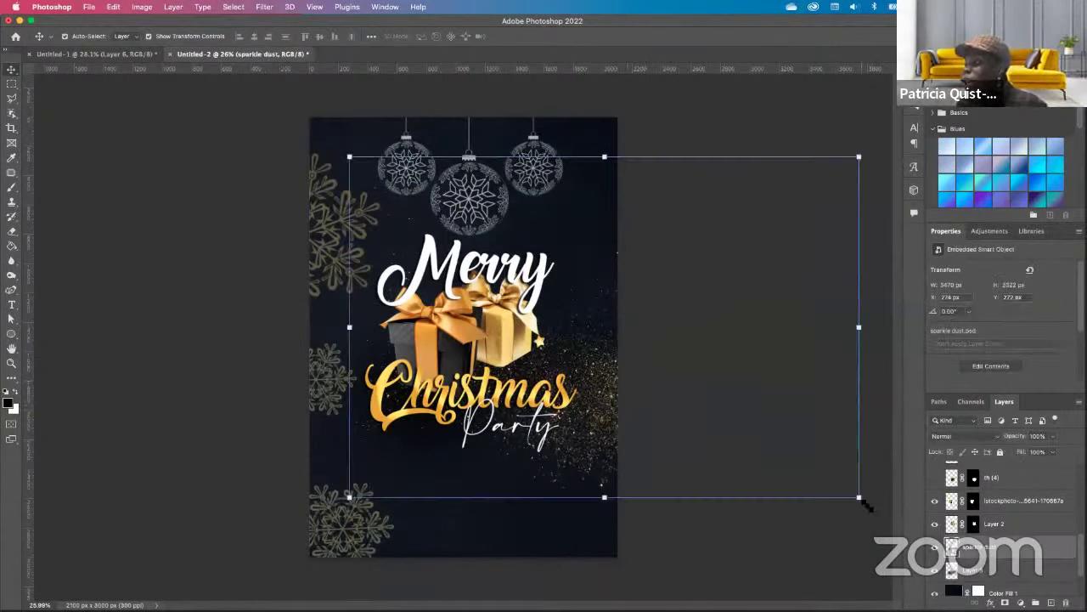
left_click_drag(861, 500, 925, 341)
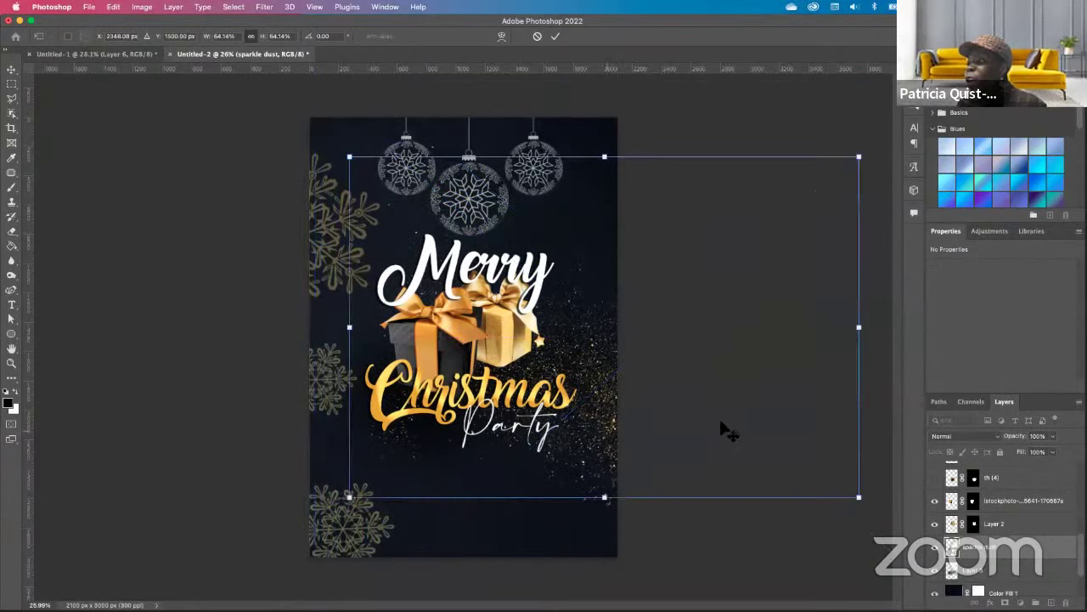
key("Return")
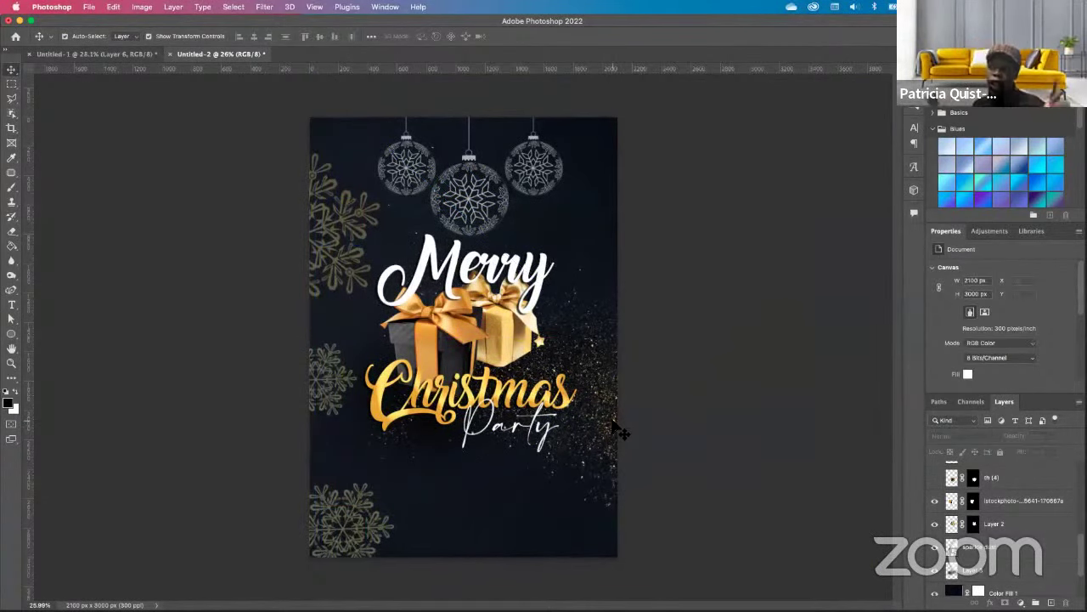
Change the Color Fill 1 background layer to the lighter navy blue 0a1526.
scroll(425, 427, "up", 2)
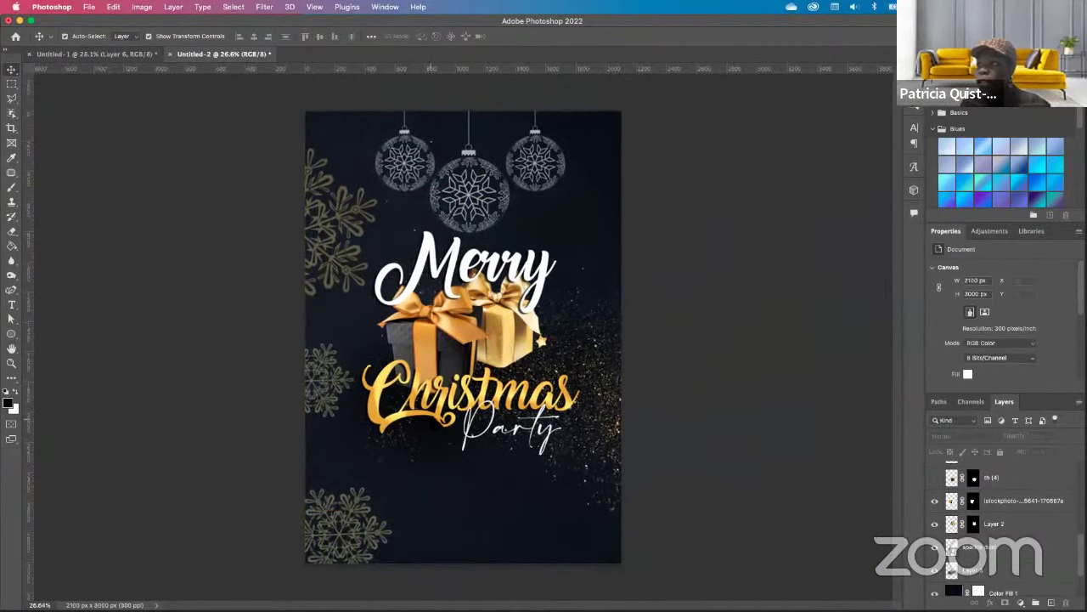
scroll(463, 337, "up", 2)
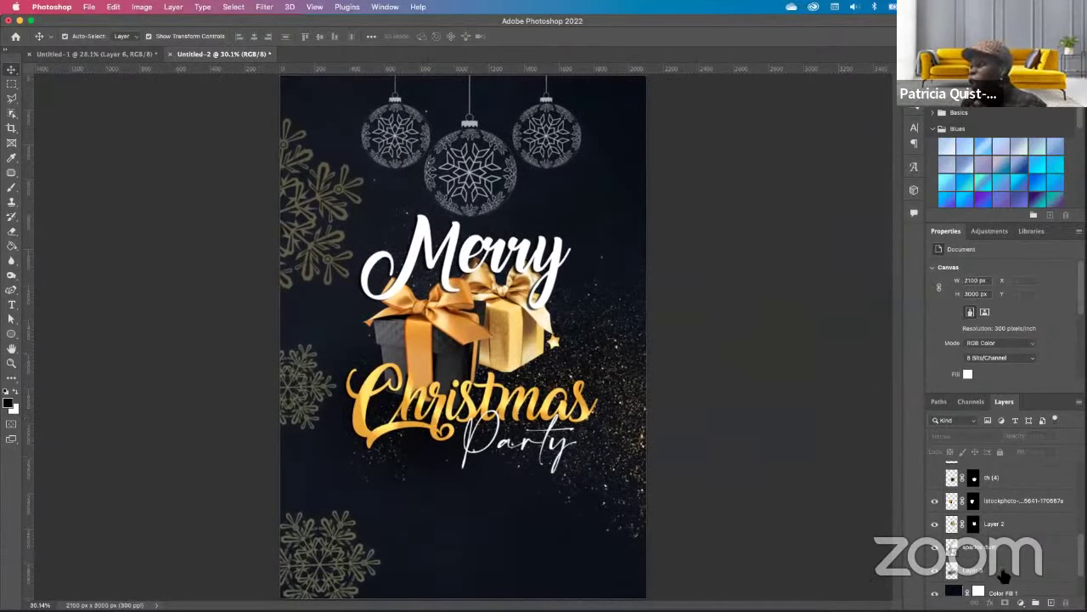
scroll(1005, 576, "down", 1)
double_click(955, 570)
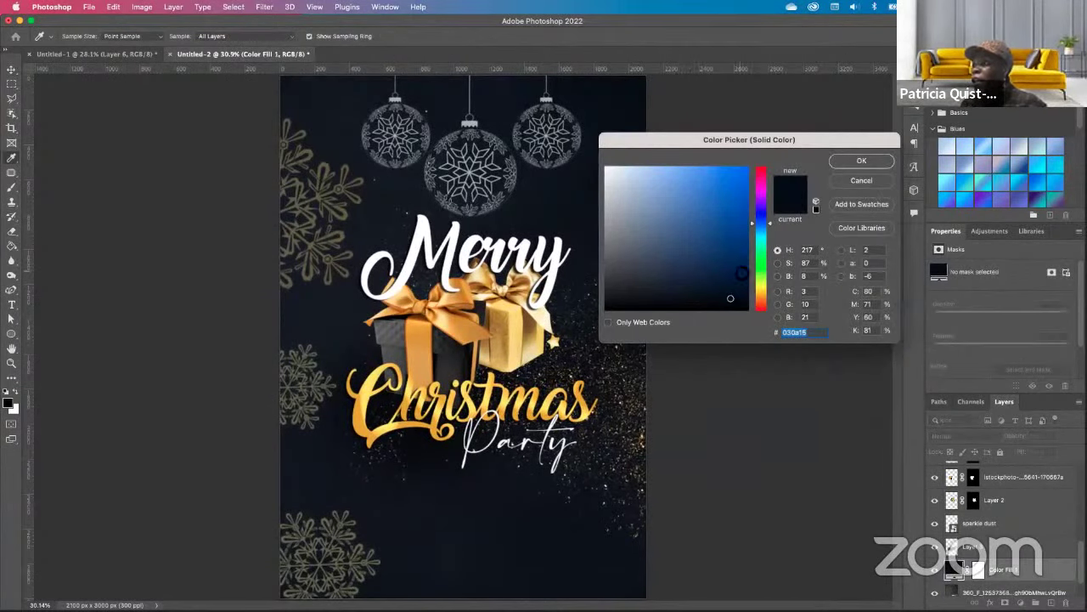
mouse_move(741, 272)
left_mouse_down()
mouse_move(725, 294)
mouse_move(732, 289)
mouse_move(710, 289)
left_mouse_up()
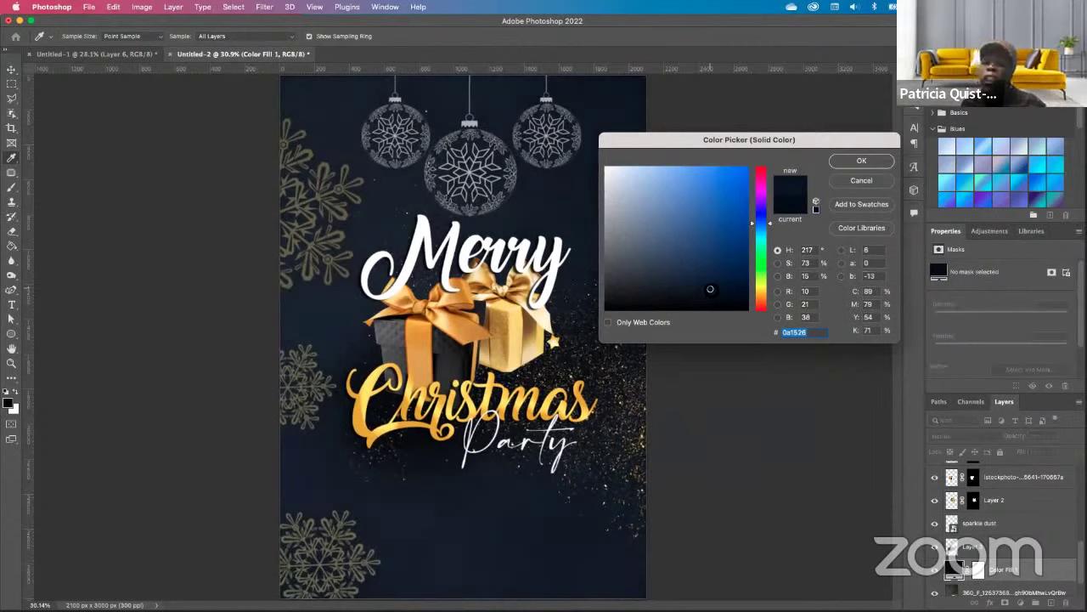
left_click(863, 162)
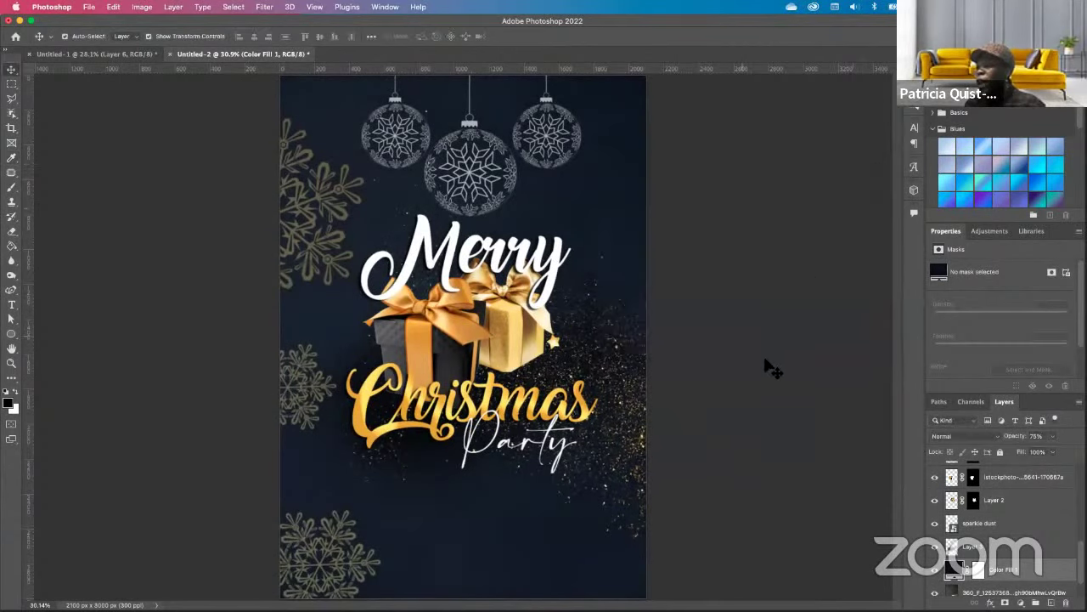
Hide Layer 3 and add a new empty layer directly above Color Fill 1.
left_click(935, 548)
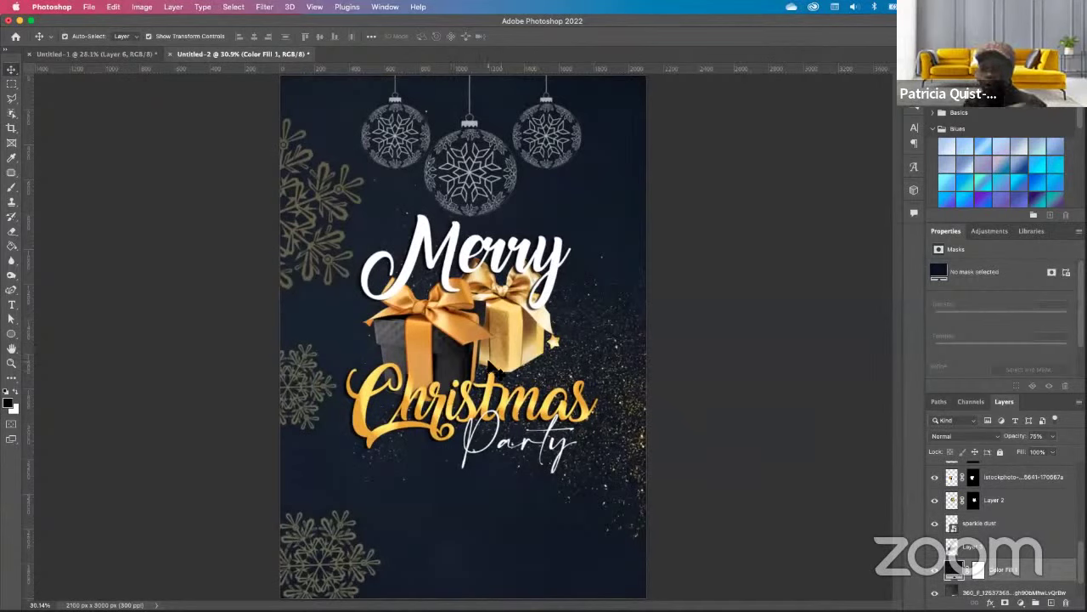
scroll(488, 365, "up", 5)
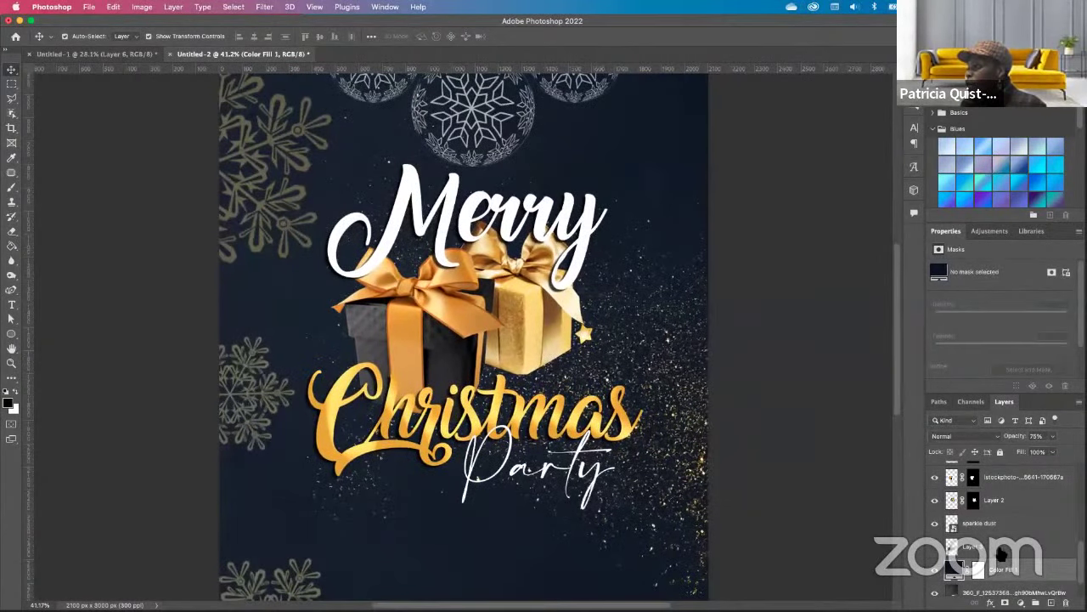
left_click(1051, 603)
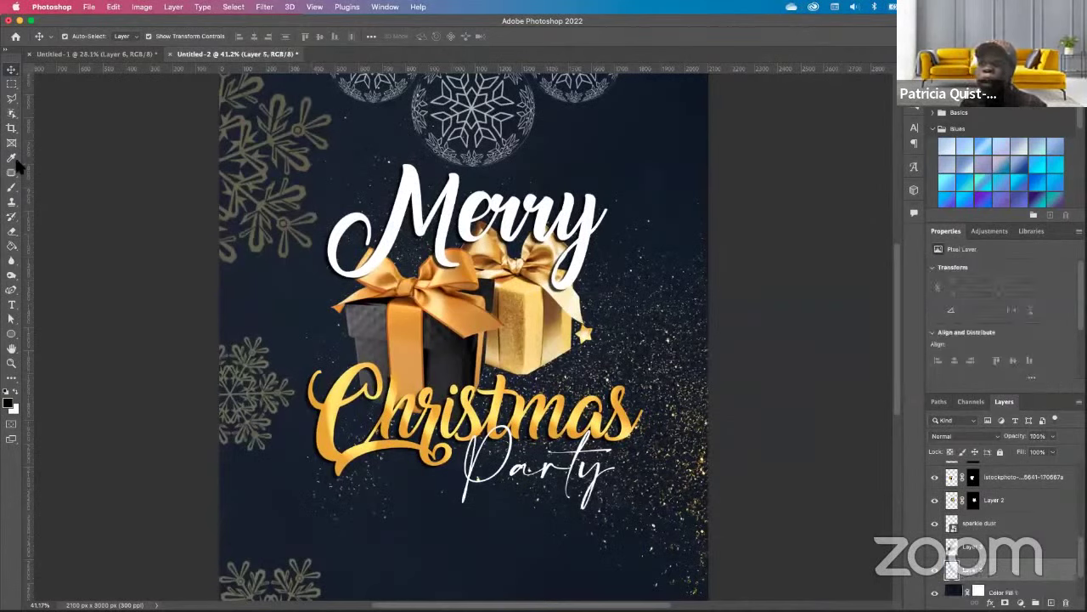
Paint black shadows beneath both gift boxes on the new layer with the Brush tool, reducing its size to 300 and 200 px.
left_click(11, 187)
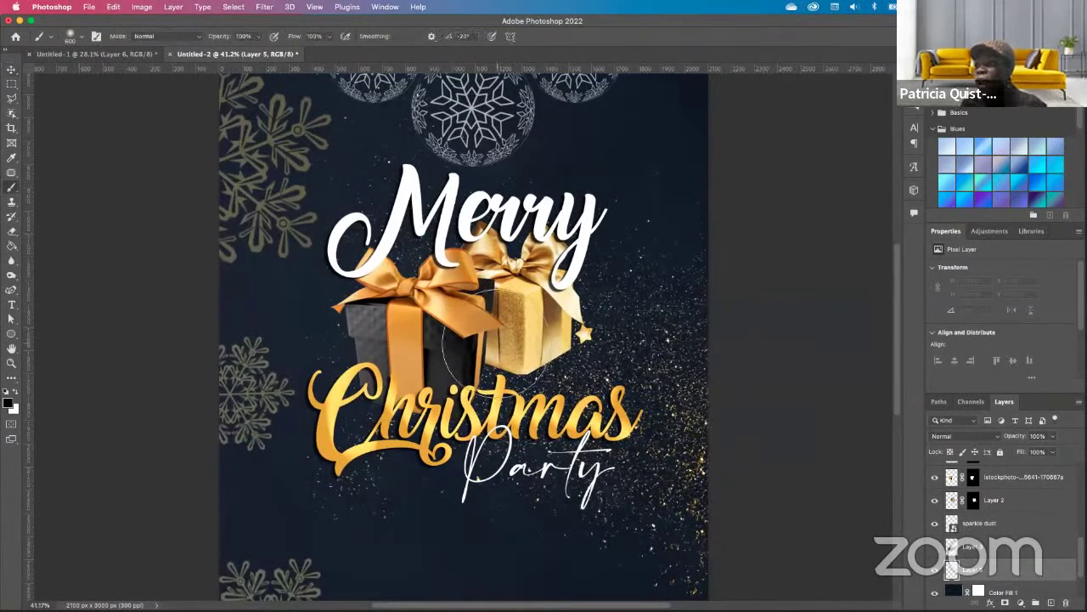
key("bracketleft")
key("bracketleft")
key("bracketleft")
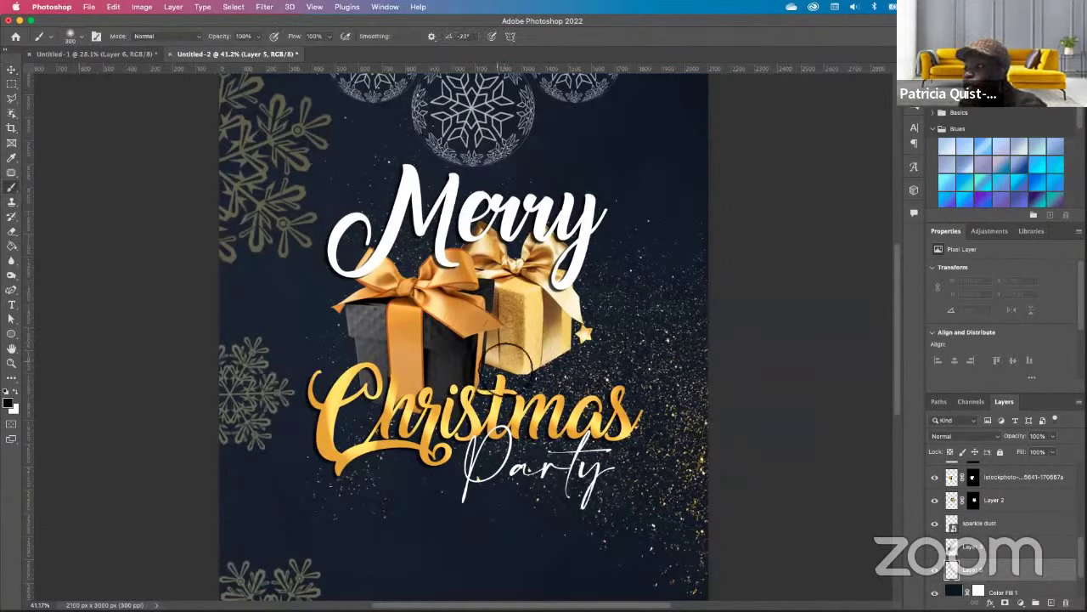
left_click(502, 371)
left_click(561, 361)
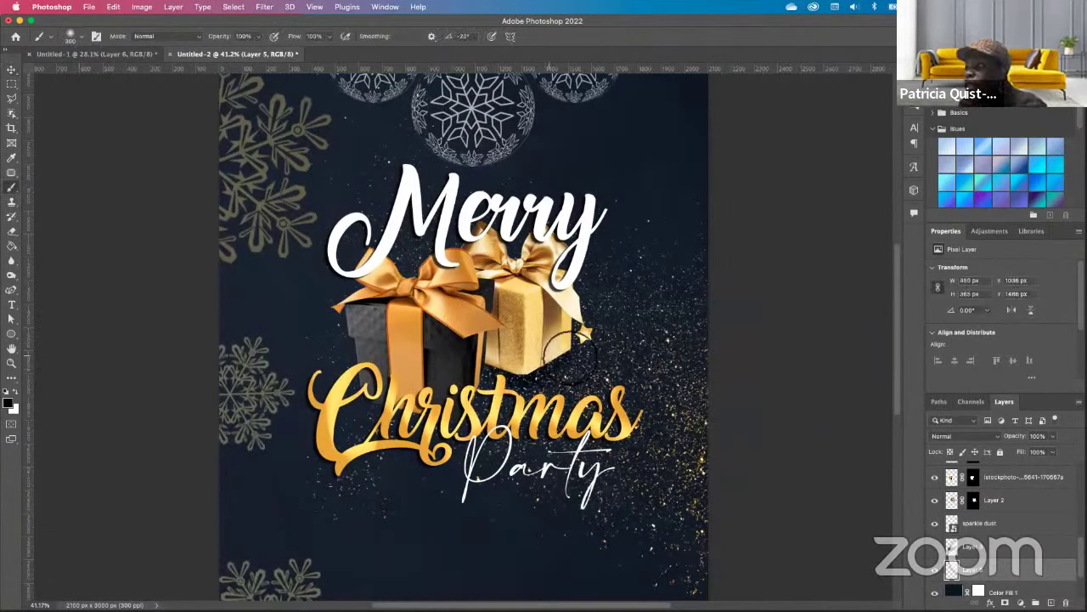
left_click(482, 383)
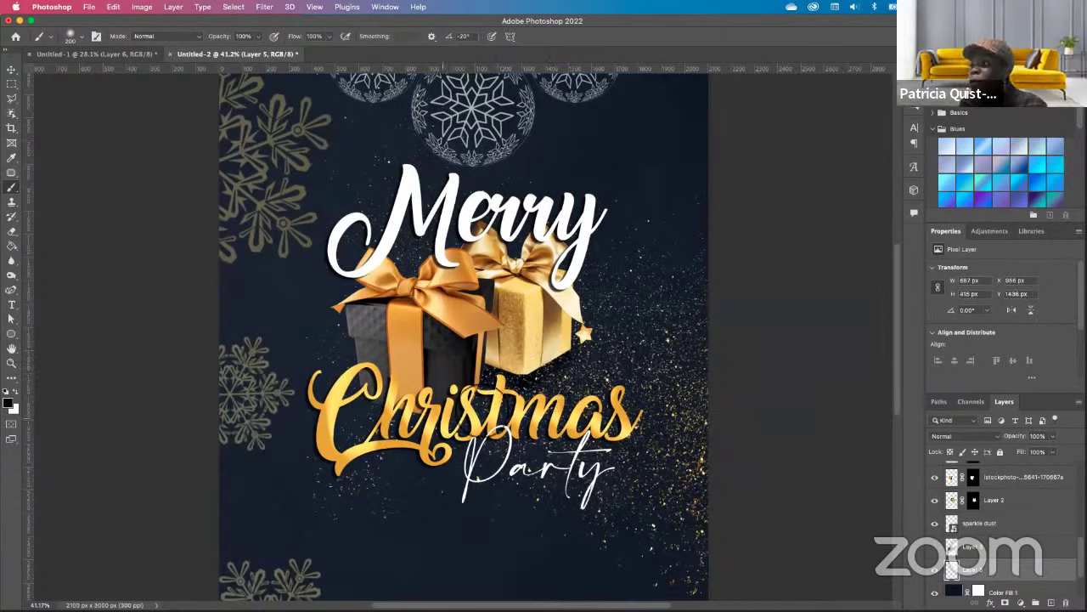
left_click(396, 413)
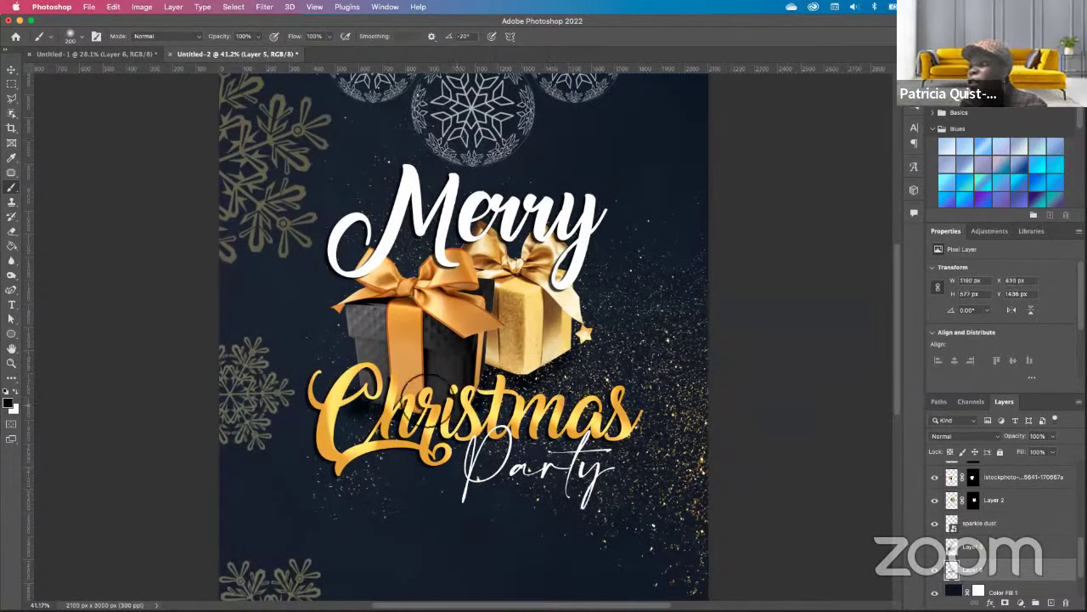
left_click(370, 405)
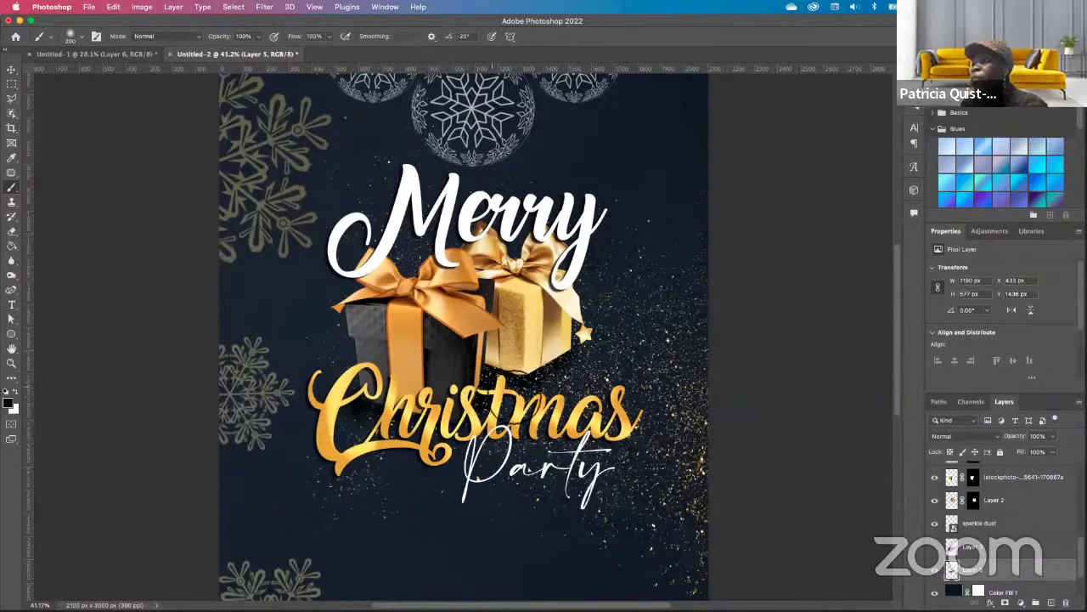
Review the whole poster and compare it with the finished design in the Untitled-1 document.
scroll(442, 419, "down", 3)
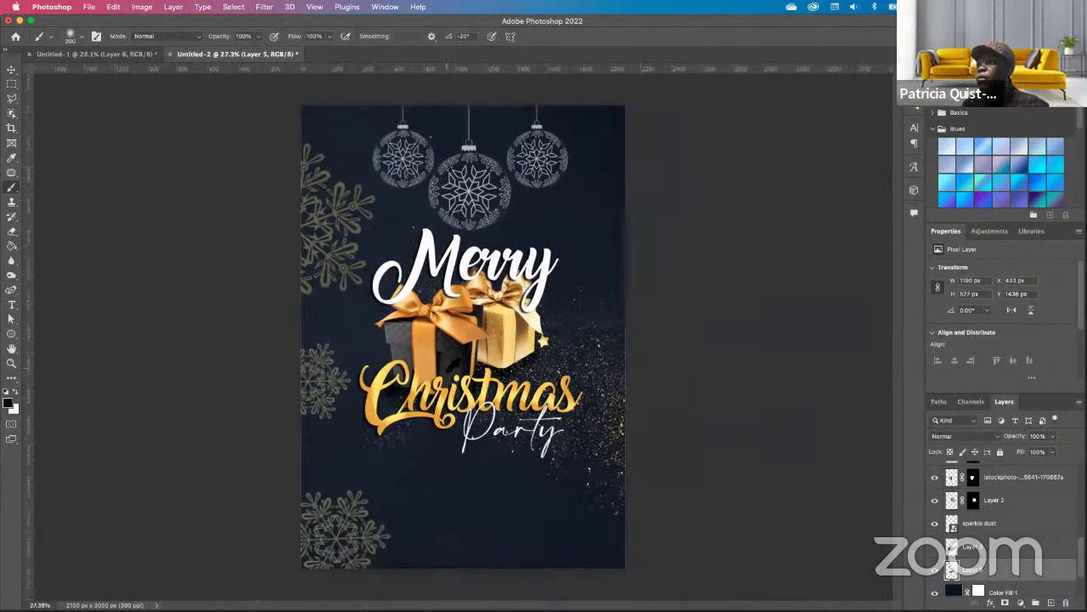
scroll(611, 407, "down", 3)
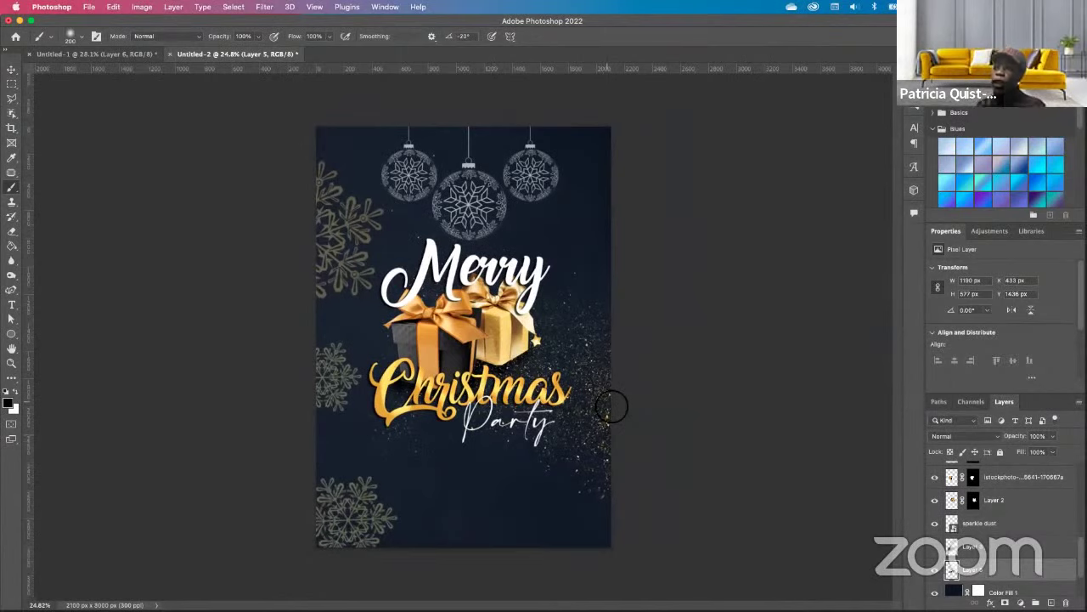
scroll(582, 377, "up", 2)
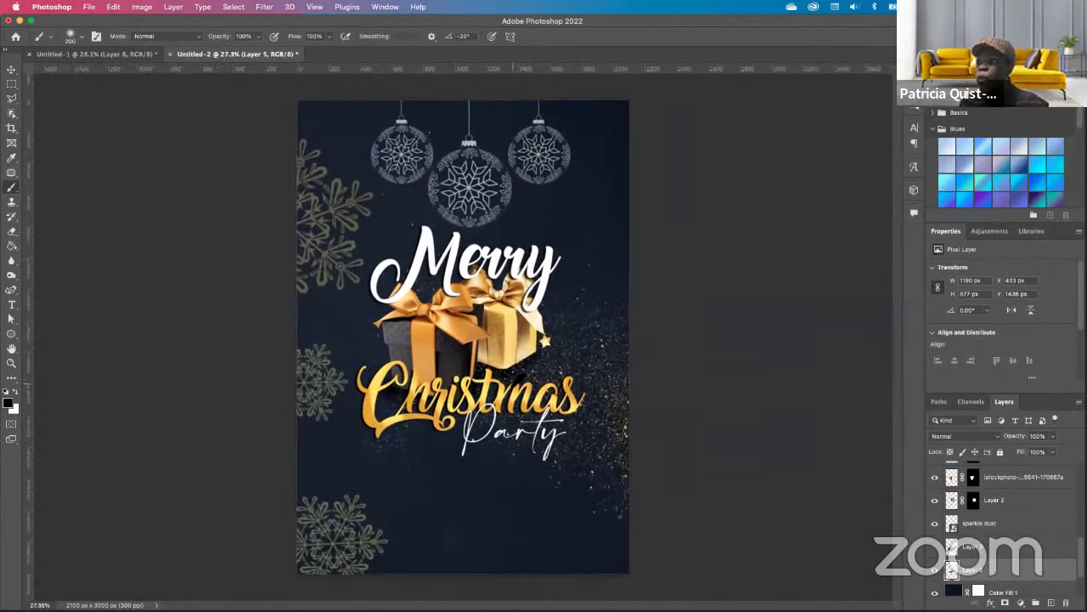
scroll(613, 347, "up", 2)
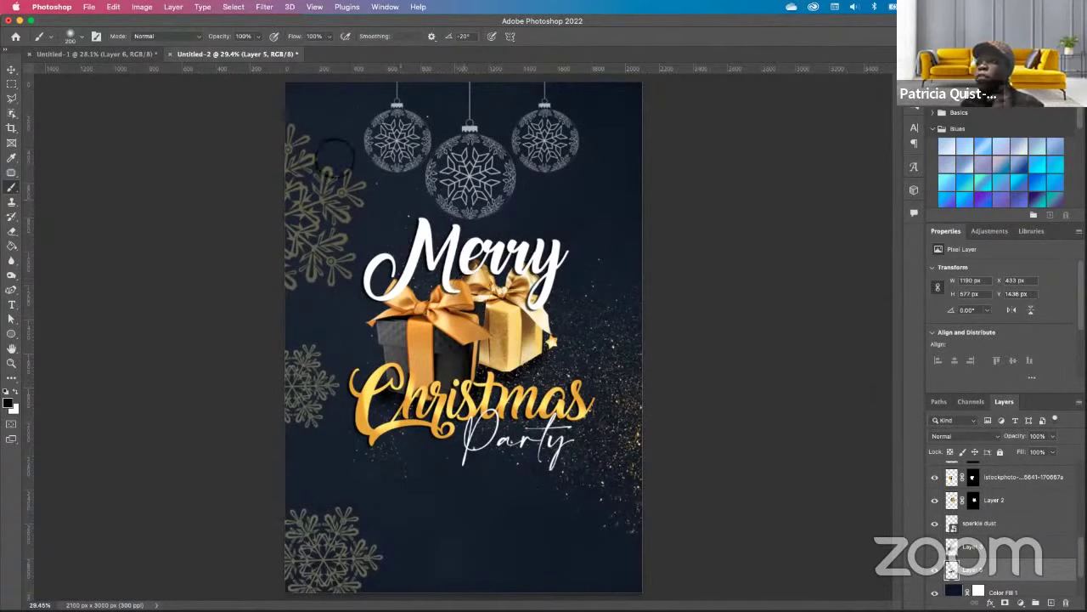
left_click(127, 54)
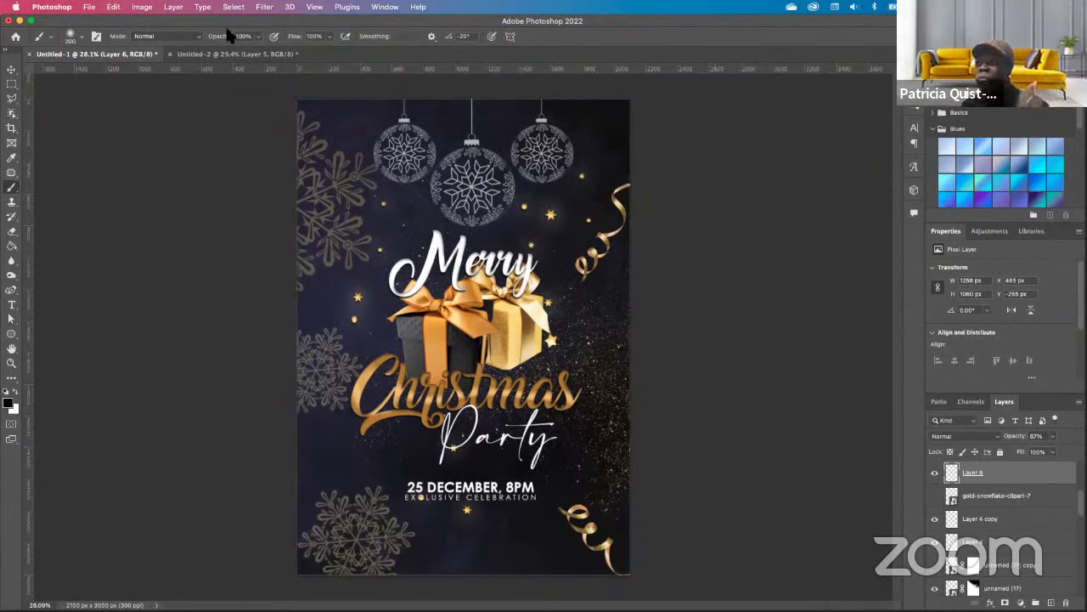
left_click(255, 55)
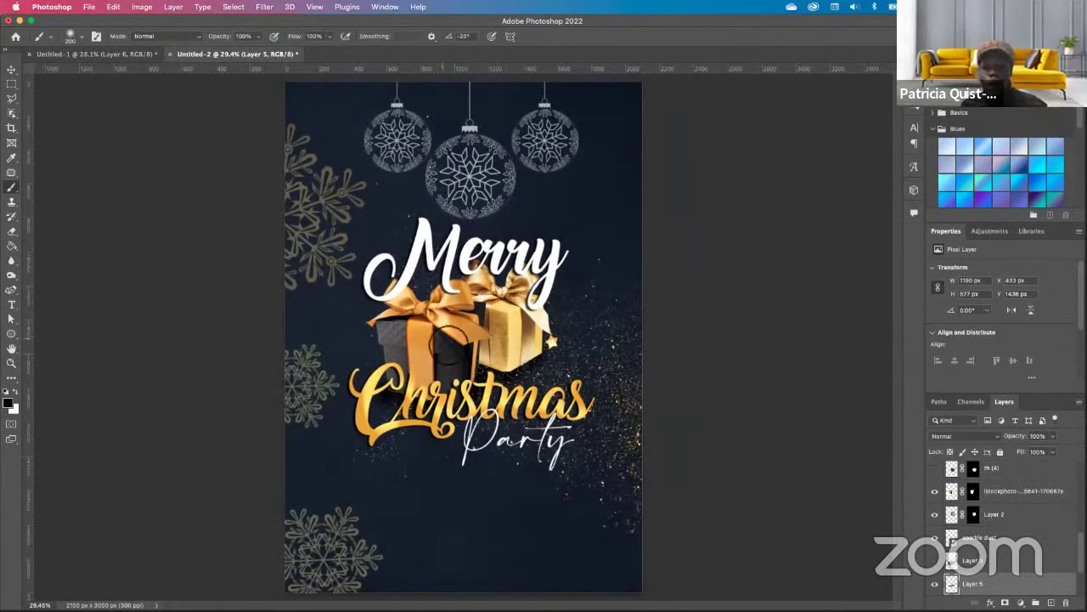
Place the Gold_Silver_Curly_Ribbons clip art across the poster's width, on the layer above the painted gift shadows.
scroll(449, 336, "up", 2)
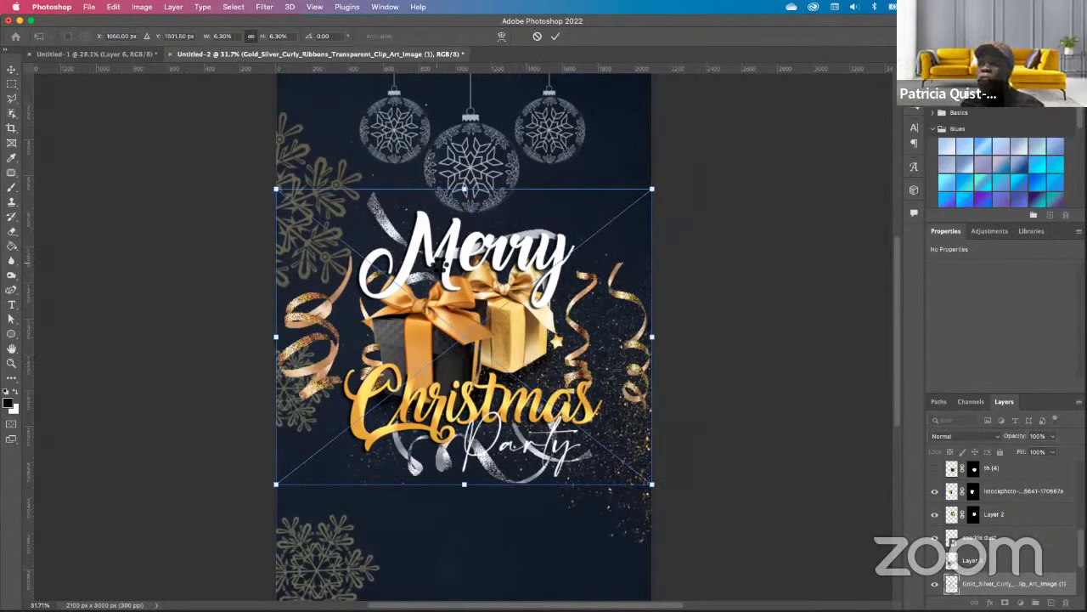
key("Return")
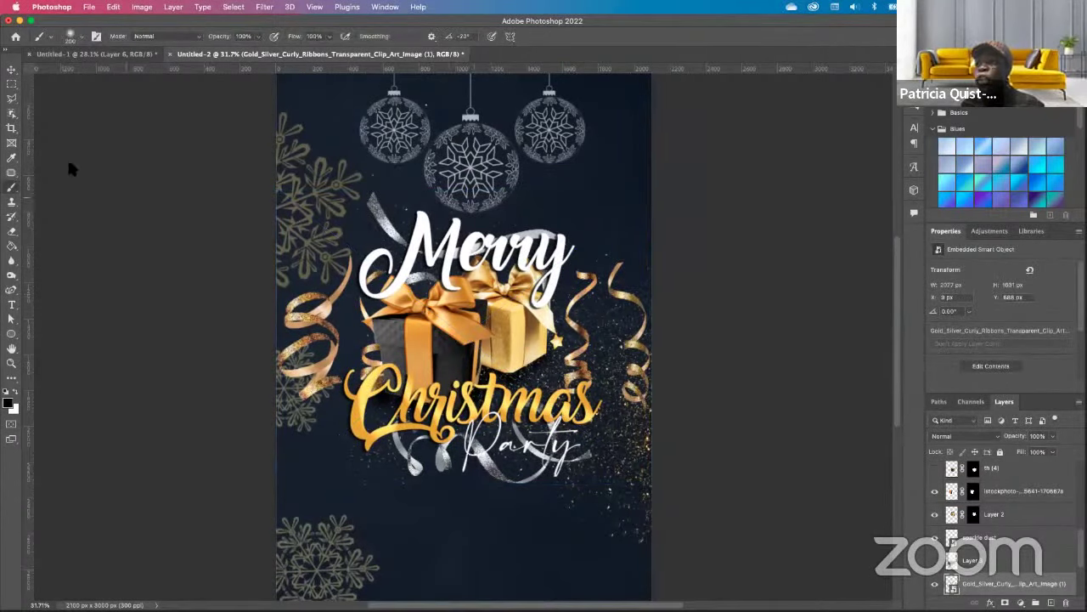
Copy the curly gold ribbon just beside the gold gift to its own layer using a Polygonal Lasso selection, and hide the full ribbon clip art.
left_click(11, 99)
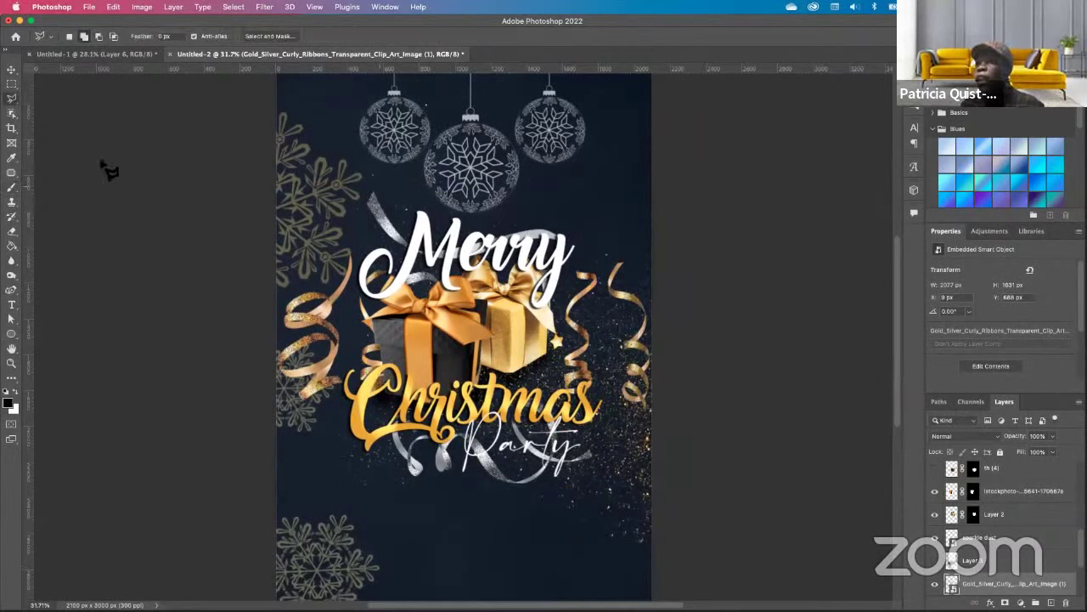
mouse_move(625, 239)
left_mouse_down()
mouse_move(612, 277)
mouse_move(617, 424)
mouse_move(567, 436)
mouse_move(550, 382)
mouse_move(564, 293)
mouse_move(598, 234)
mouse_move(639, 247)
mouse_move(622, 238)
left_mouse_up()
right_click(583, 331)
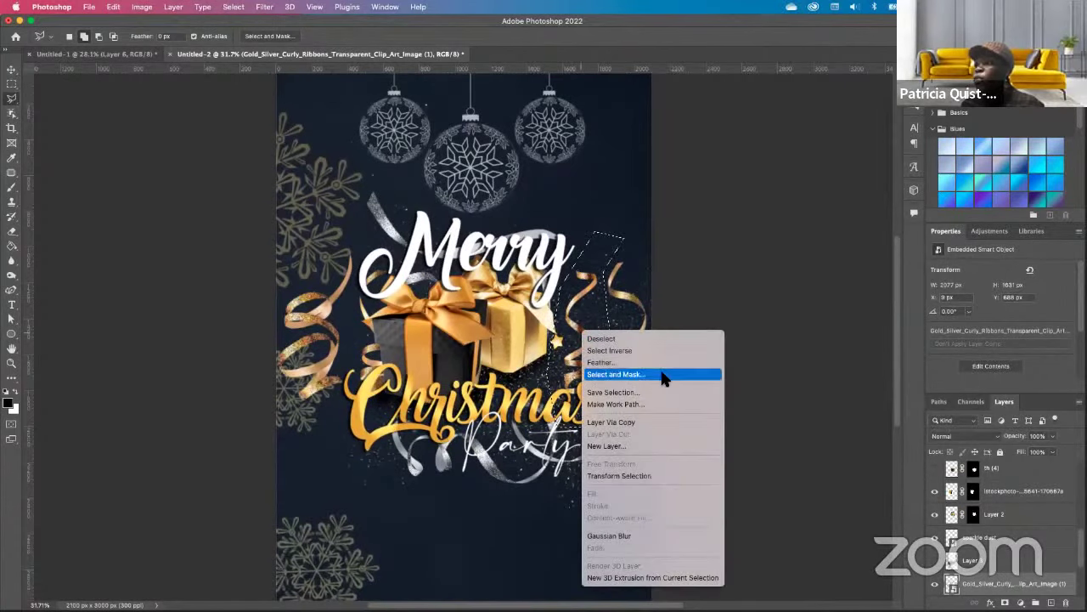
left_click(628, 423)
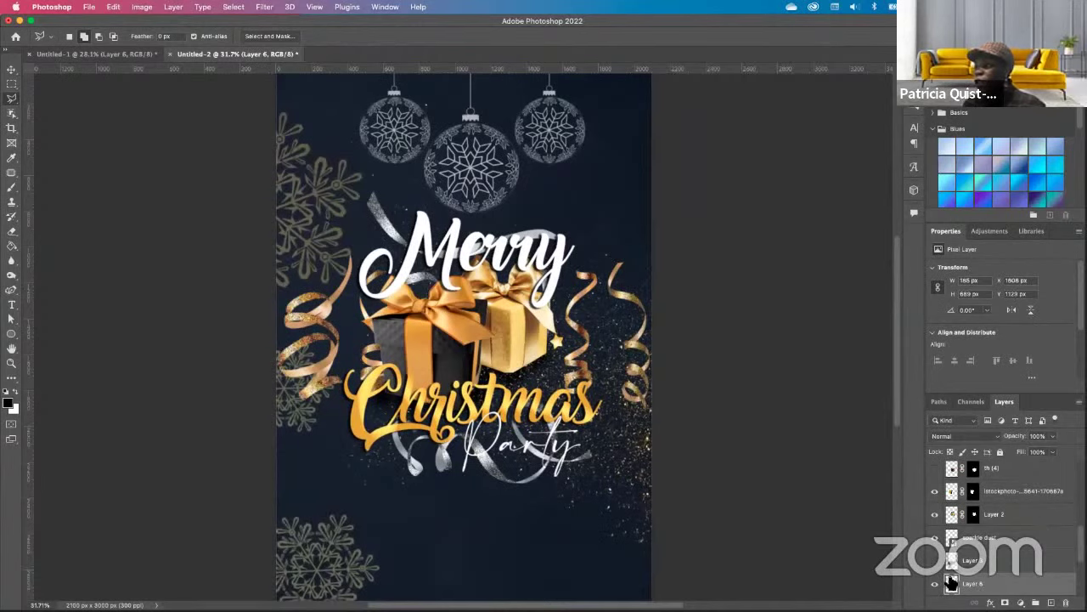
left_click_drag(988, 557, 939, 582)
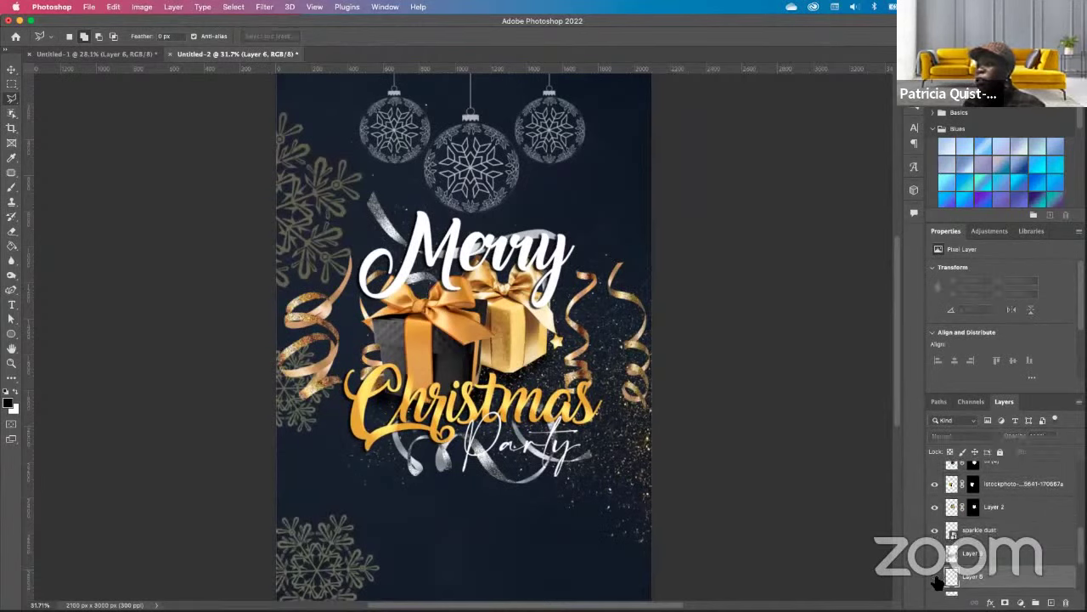
scroll(984, 542, "down", 2)
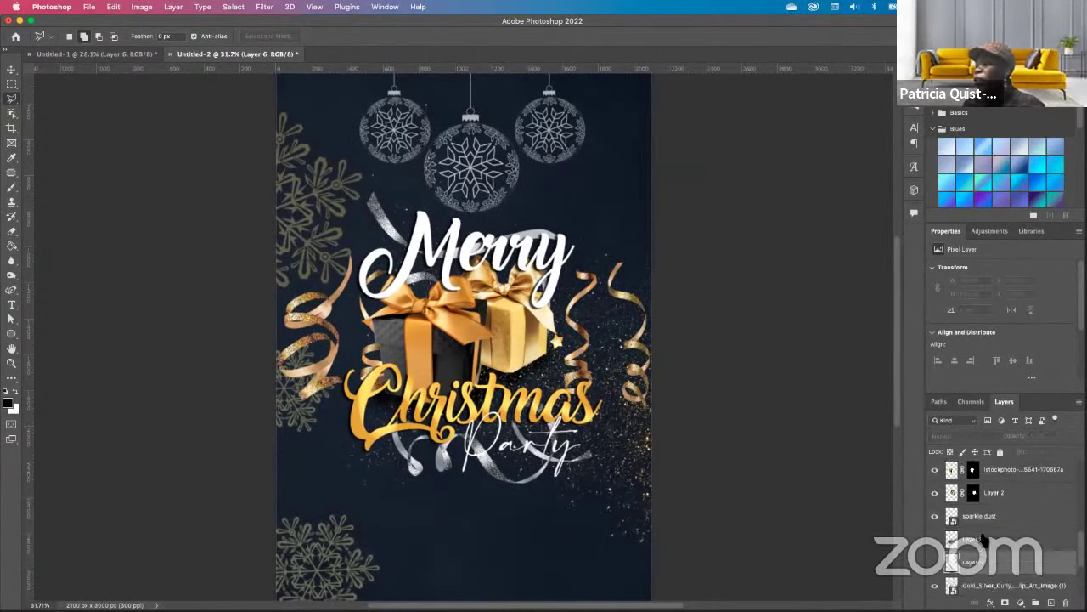
left_click(935, 553)
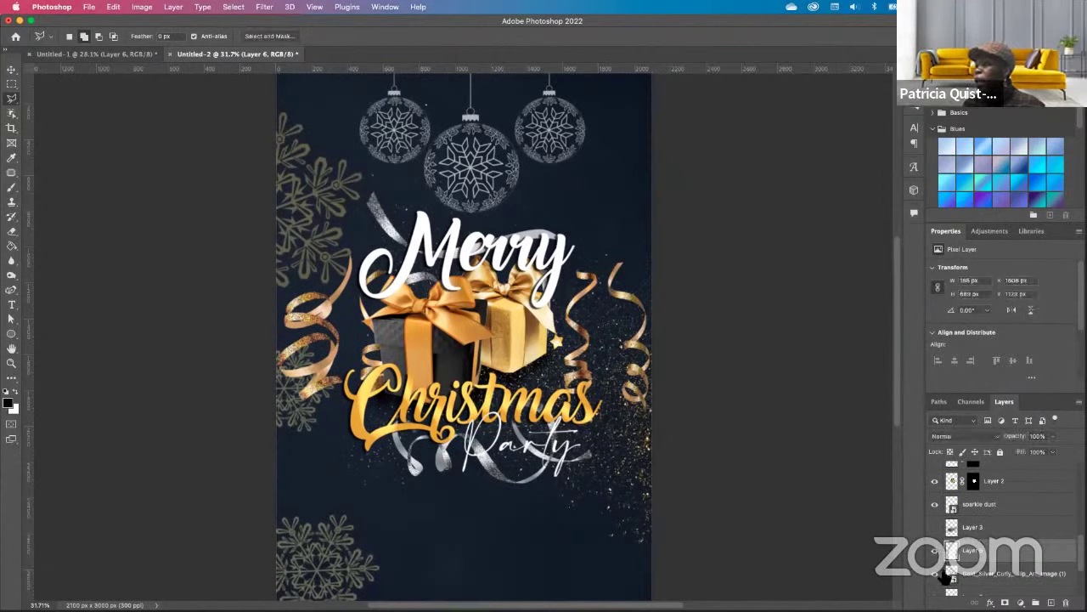
left_click(935, 574)
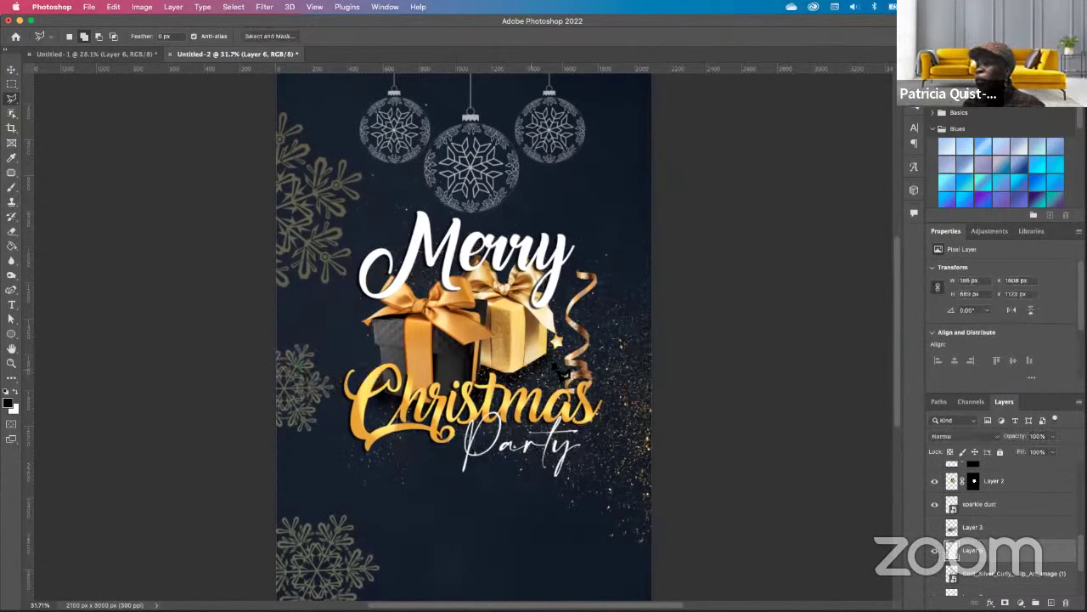
Move the copied ribbon to the poster's upper right edge, beside the ornaments, and rotate it about 31°.
left_click(12, 71)
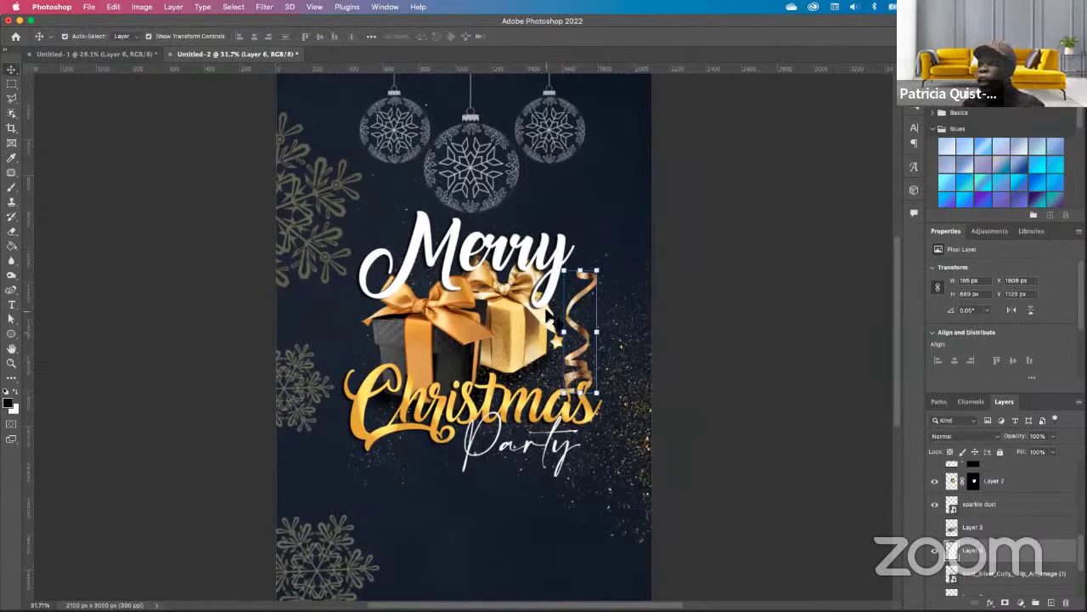
left_click_drag(579, 323, 634, 168)
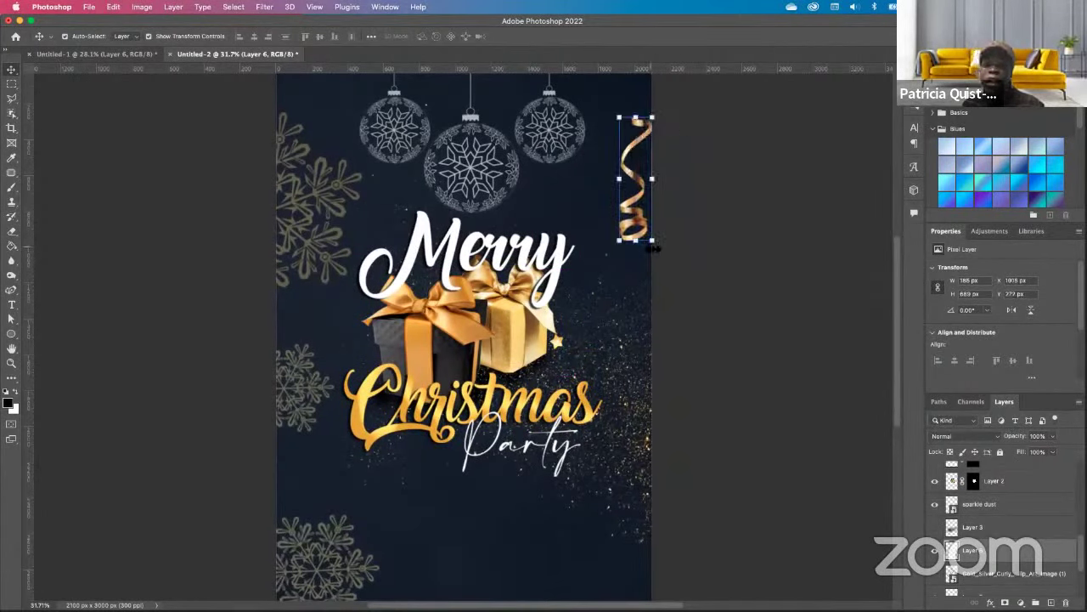
left_click_drag(662, 252, 627, 258)
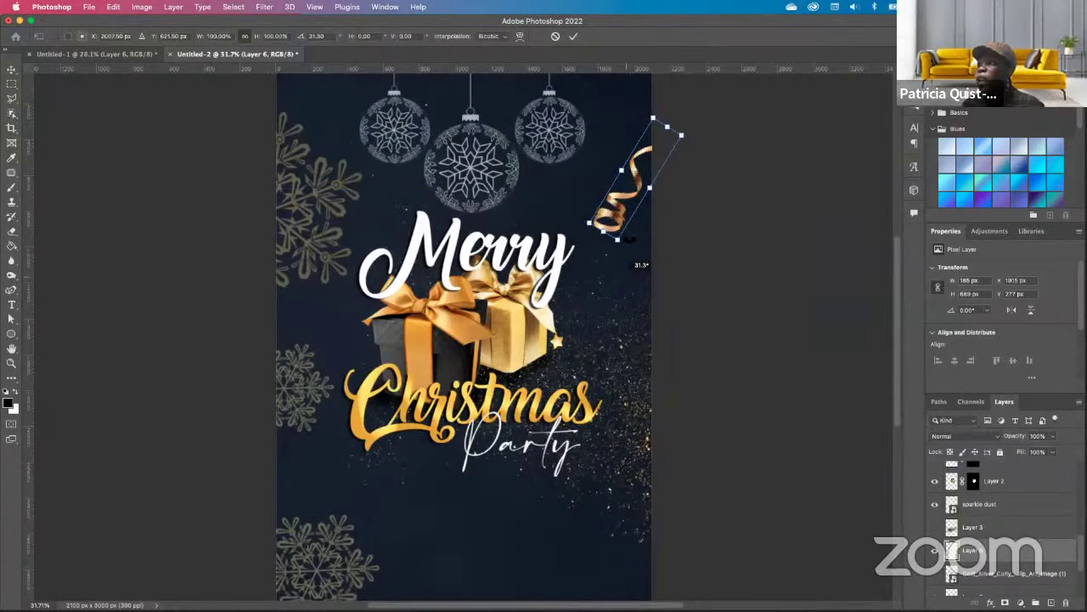
key("Return")
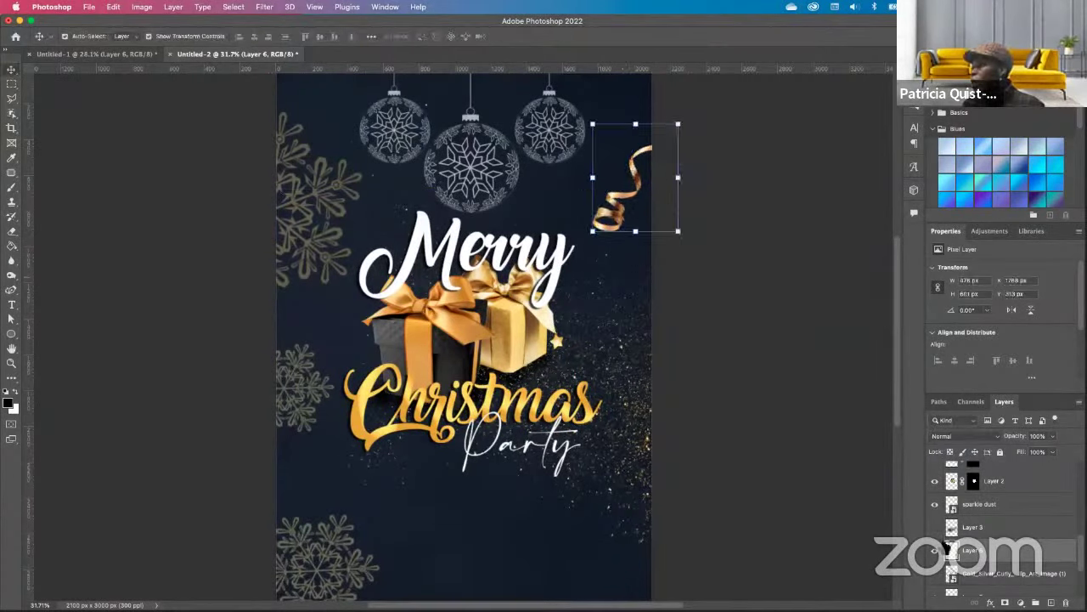
Show the ribbon clip art, copy its rightmost gold ribbon to a separate layer with a lasso selection, and hide the clip art again.
left_click(934, 574)
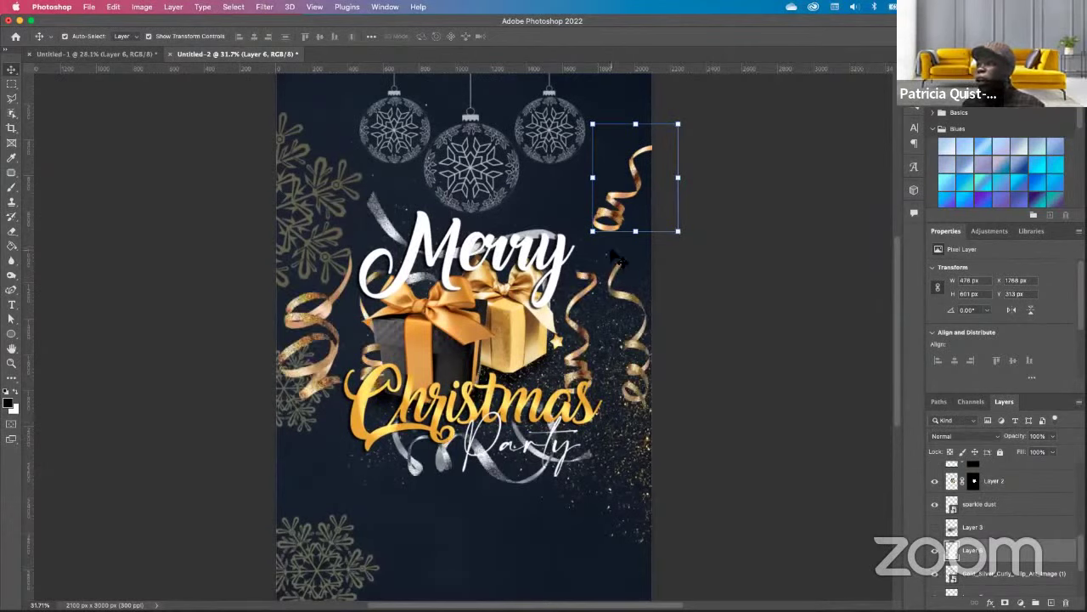
left_click(11, 99)
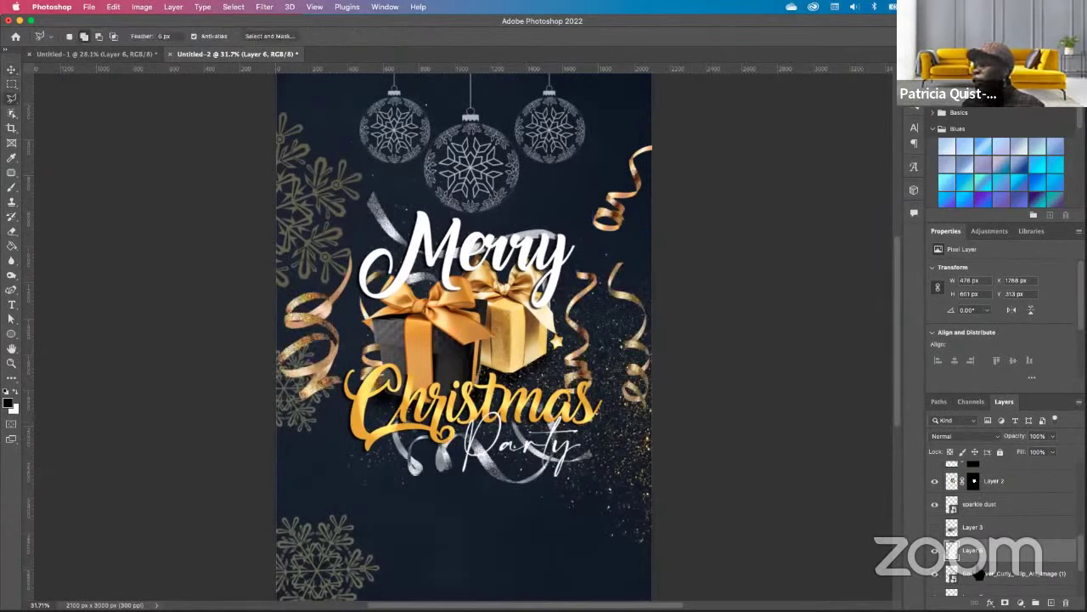
left_click(977, 573)
mouse_move(621, 244)
left_mouse_down()
mouse_move(598, 271)
mouse_move(595, 333)
mouse_move(601, 356)
mouse_move(609, 349)
mouse_move(616, 438)
mouse_move(634, 439)
mouse_move(688, 413)
mouse_move(682, 293)
mouse_move(621, 245)
left_mouse_up()
right_click(630, 304)
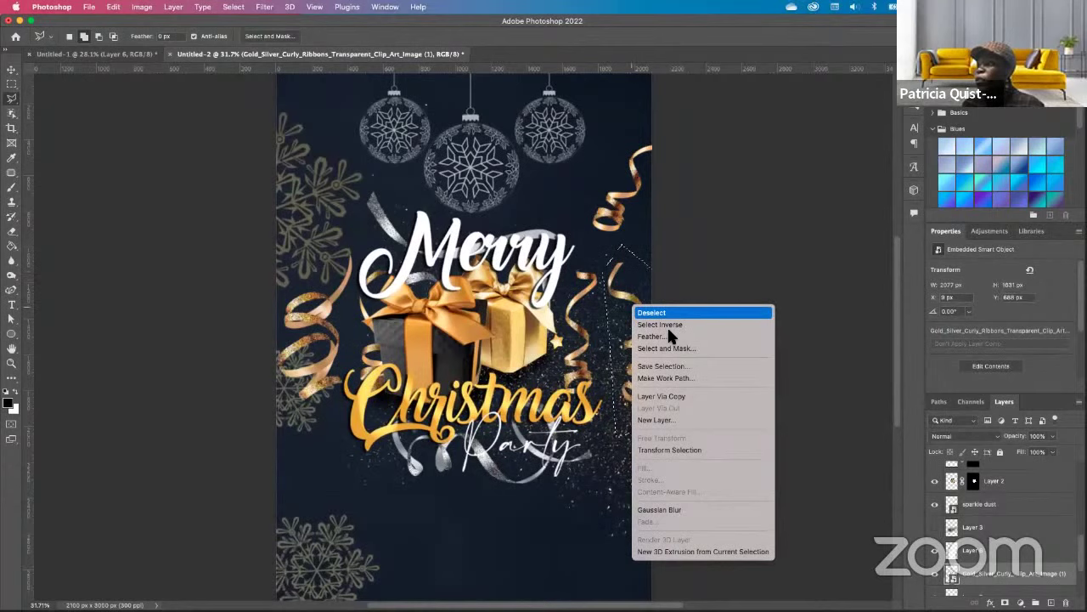
left_click(682, 395)
scroll(1008, 551, "down", 2)
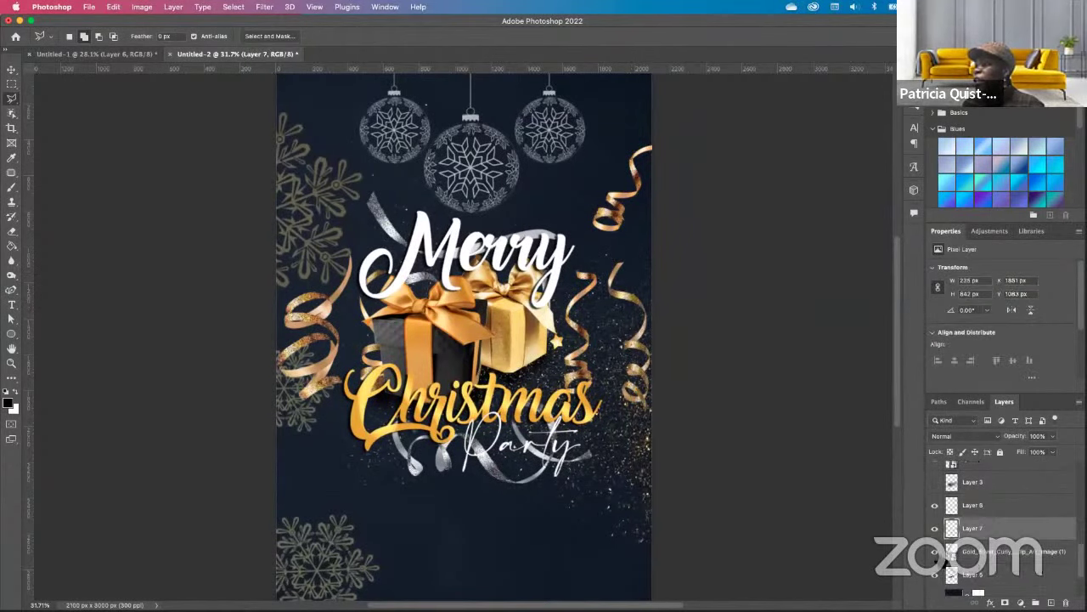
left_click(935, 551)
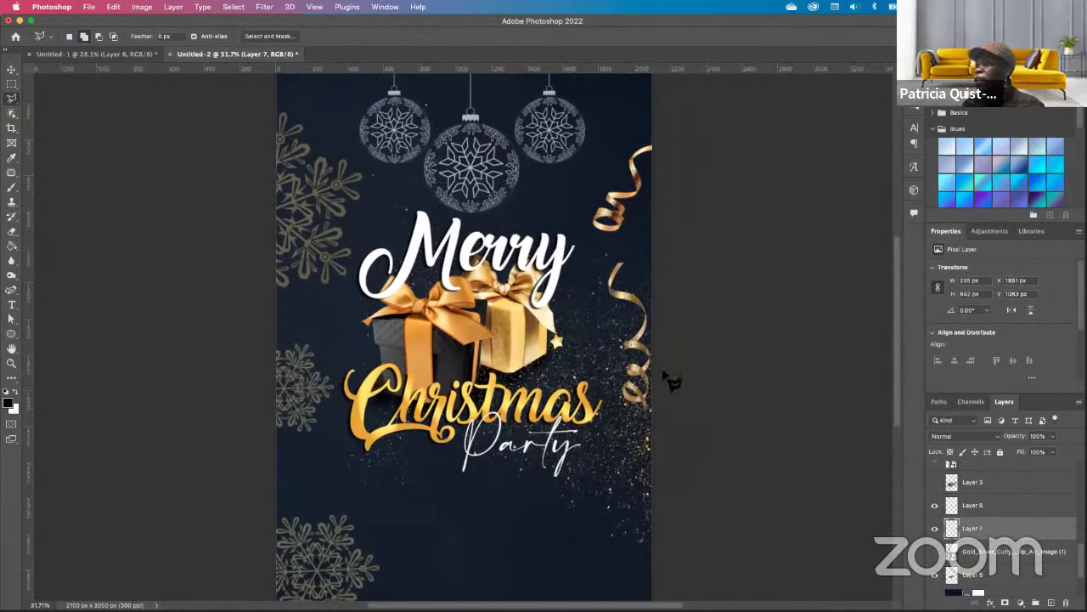
Place the second ribbon in the poster's bottom right corner, rotated about 143° and scaled to about 74%.
left_click(11, 69)
left_click_drag(617, 266, 503, 368)
left_click_drag(528, 324, 424, 468)
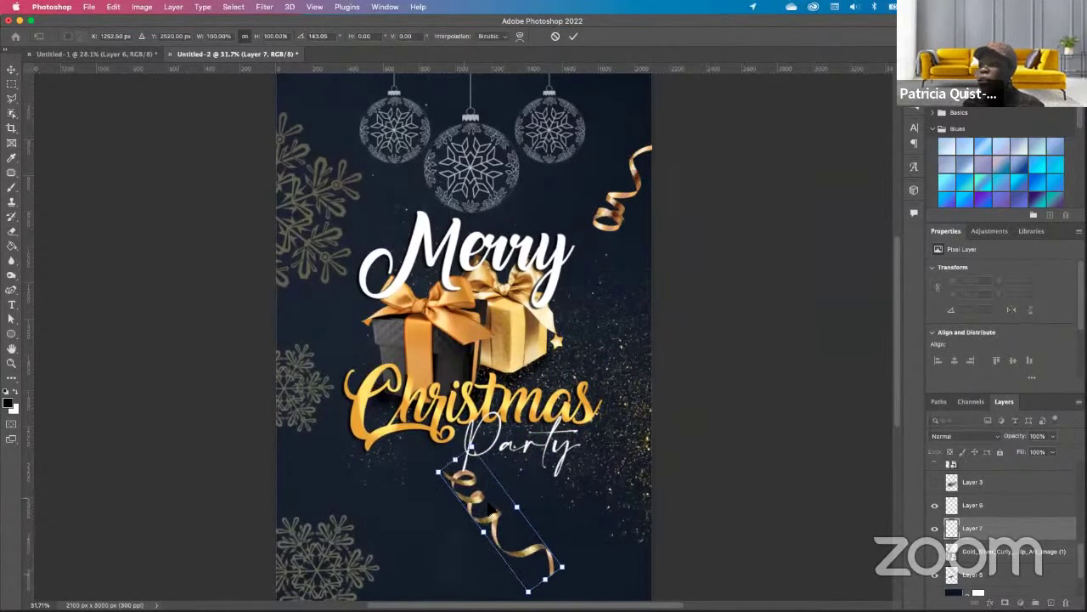
left_click_drag(479, 506, 590, 542)
scroll(513, 485, "down", 2)
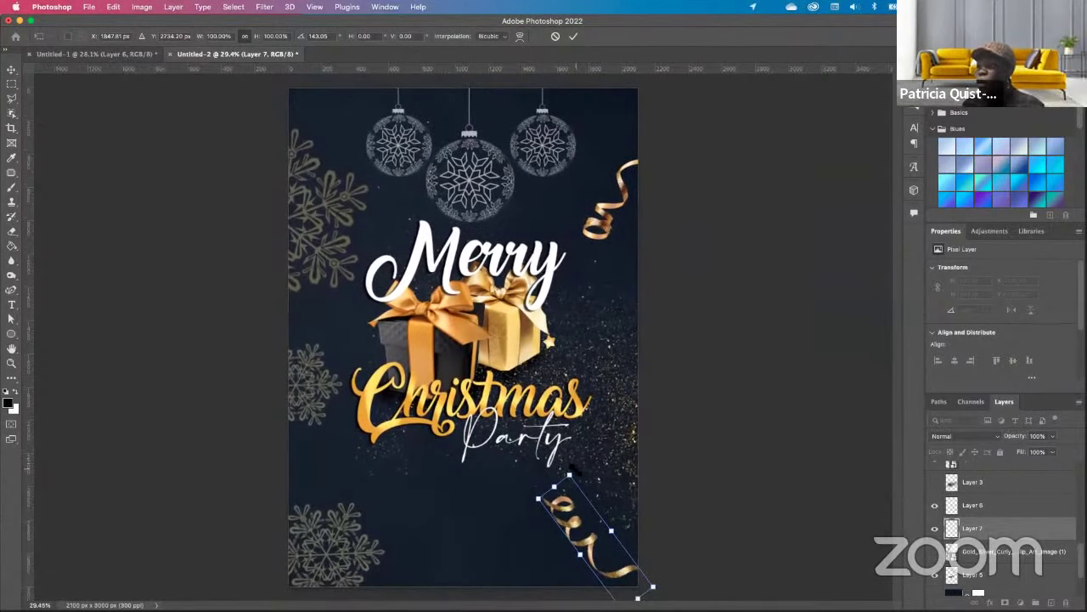
left_click_drag(579, 473, 566, 515)
key("Return")
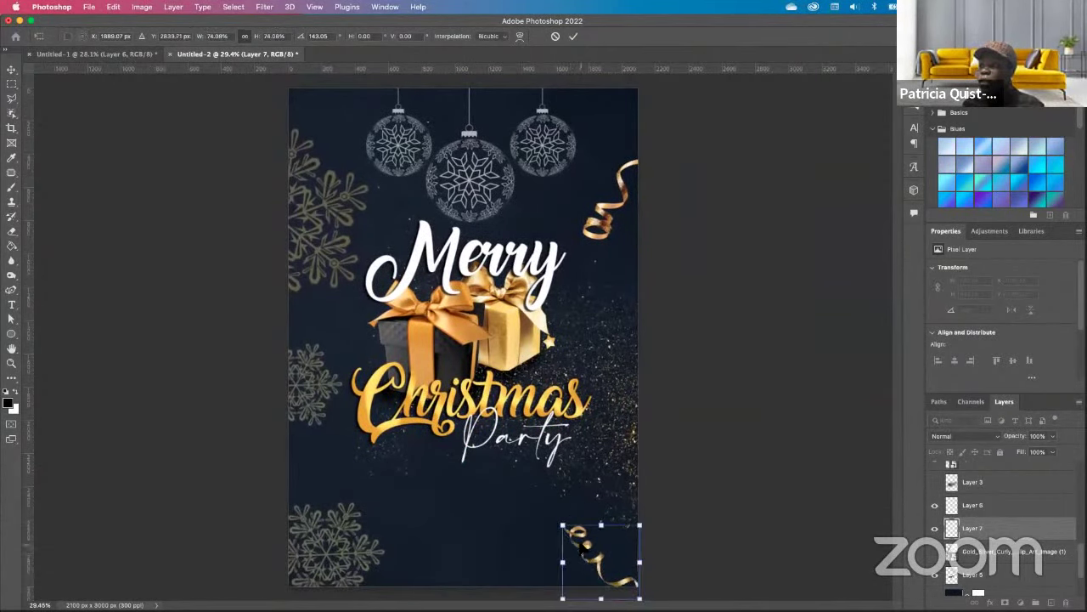
Move the upper ribbon higher along the poster's right edge, to about Y 195 px.
left_click(610, 219)
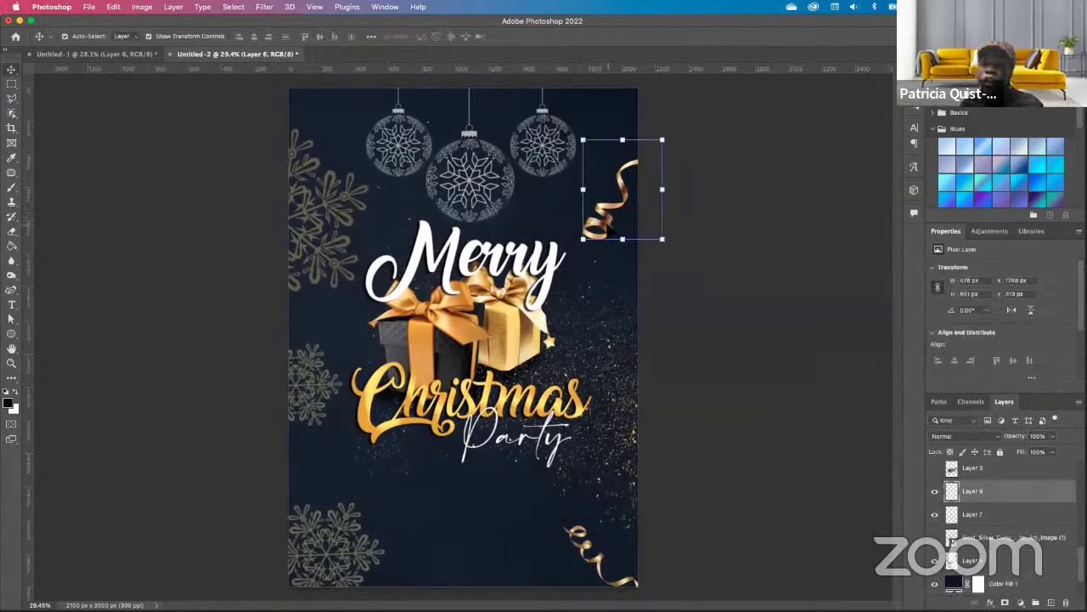
left_click_drag(610, 223, 621, 185)
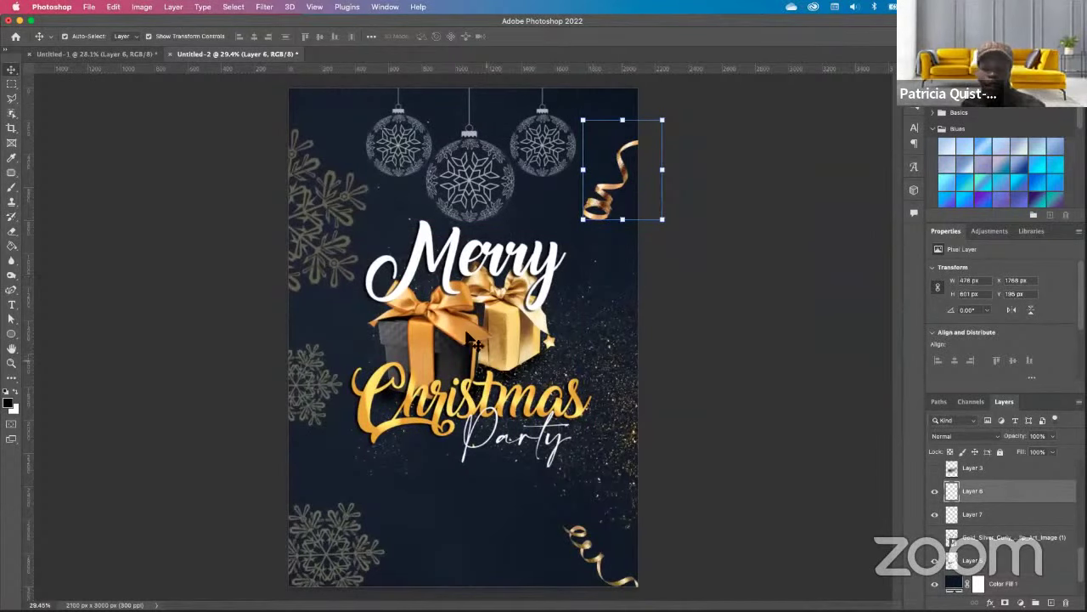
scroll(455, 325, "up", 2)
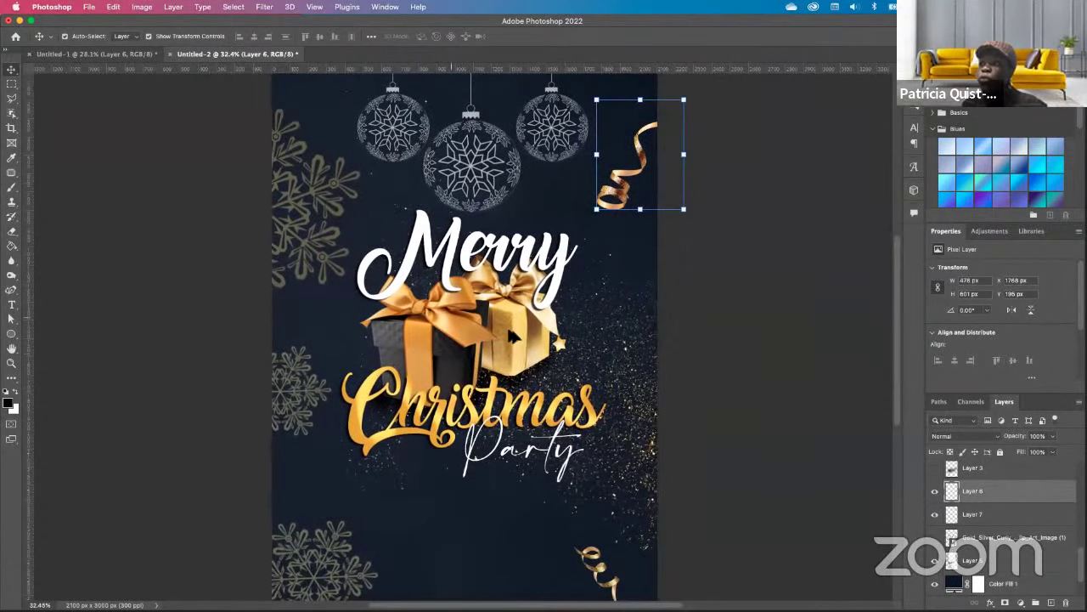
scroll(512, 336, "down", 1)
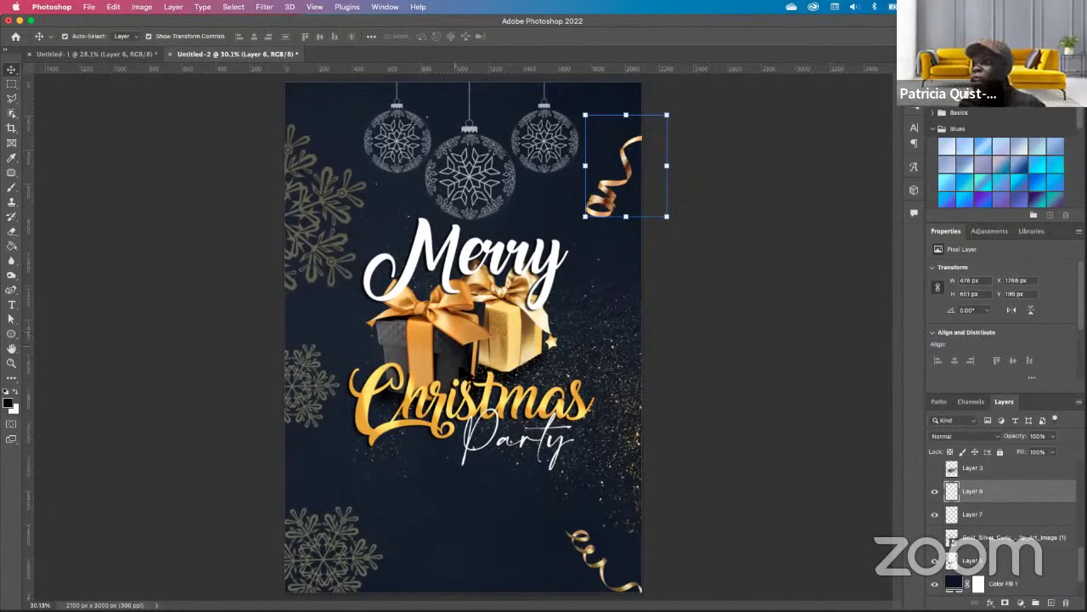
left_click(429, 401)
double_click(422, 398)
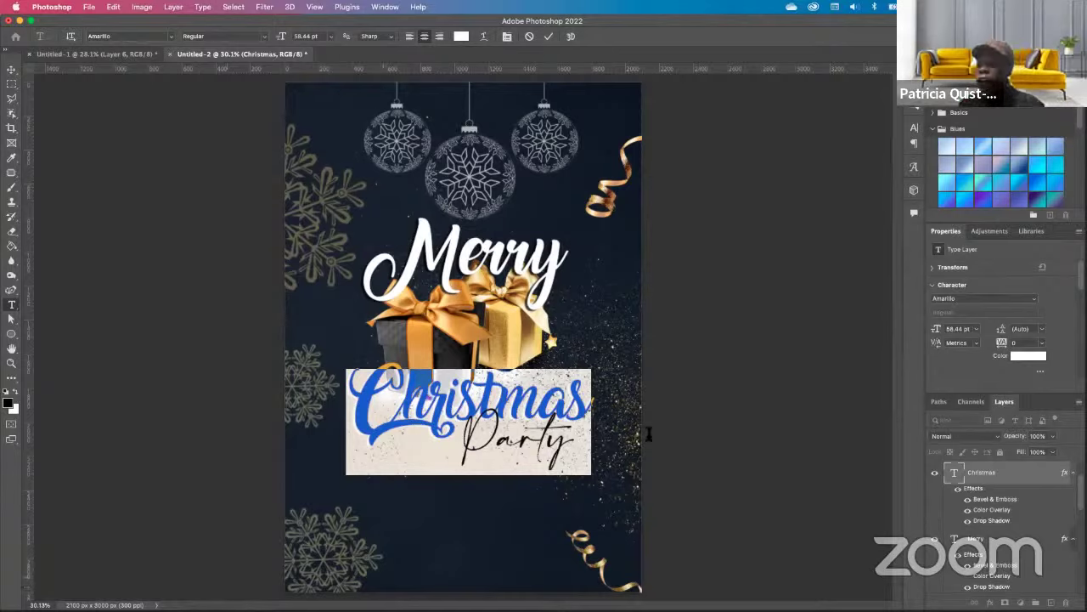
left_click(11, 69)
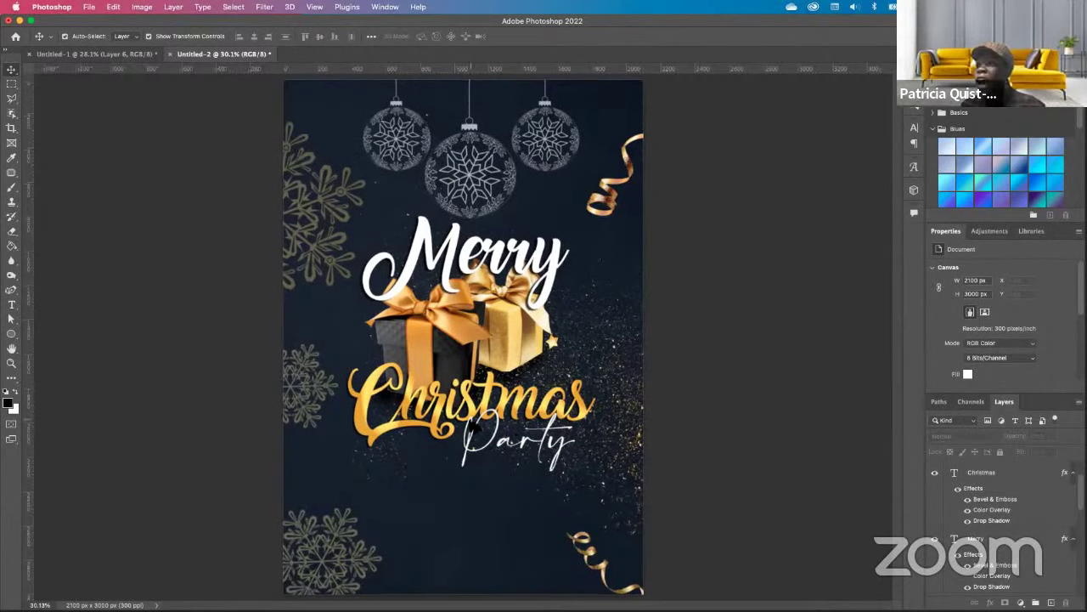
Change the Color Overlay of the Christmas text to the orange d28b21, sampled from the bow on the black gift box.
scroll(473, 427, "up", 1)
scroll(470, 429, "up", 10)
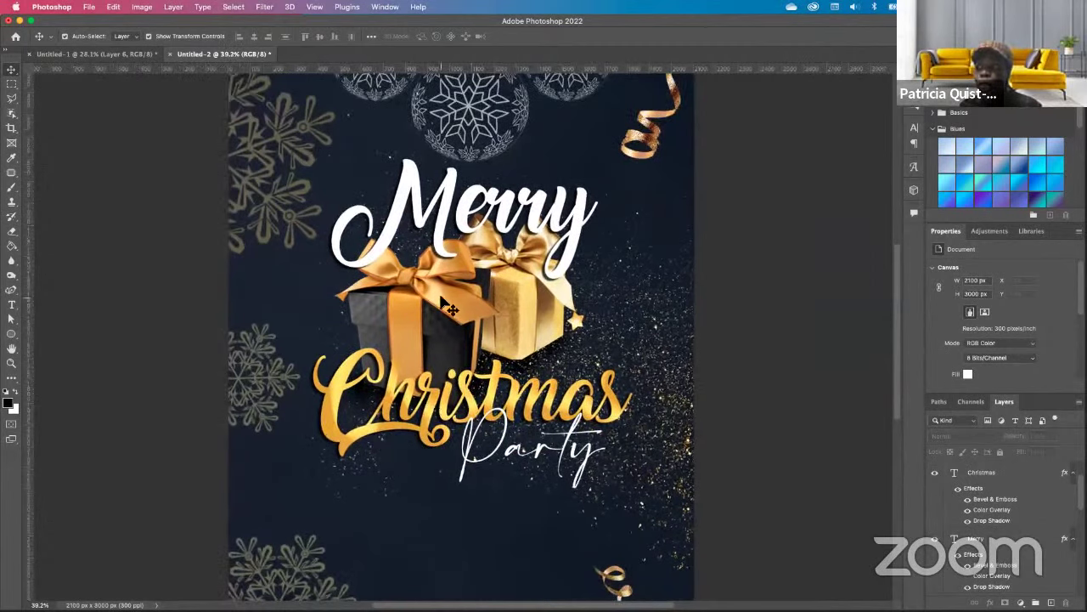
left_click(1051, 473)
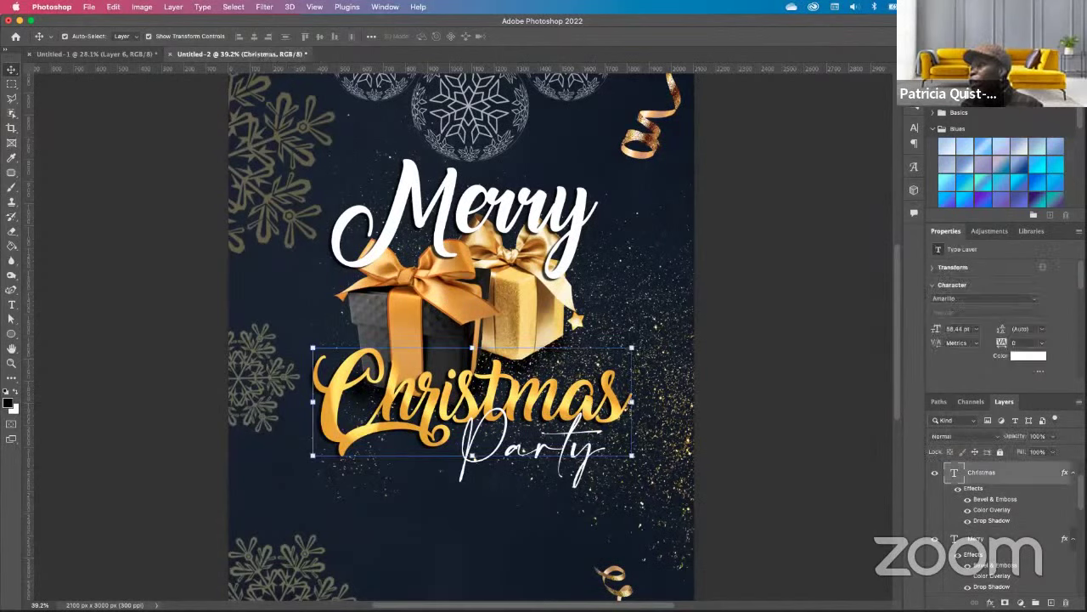
double_click(1053, 472)
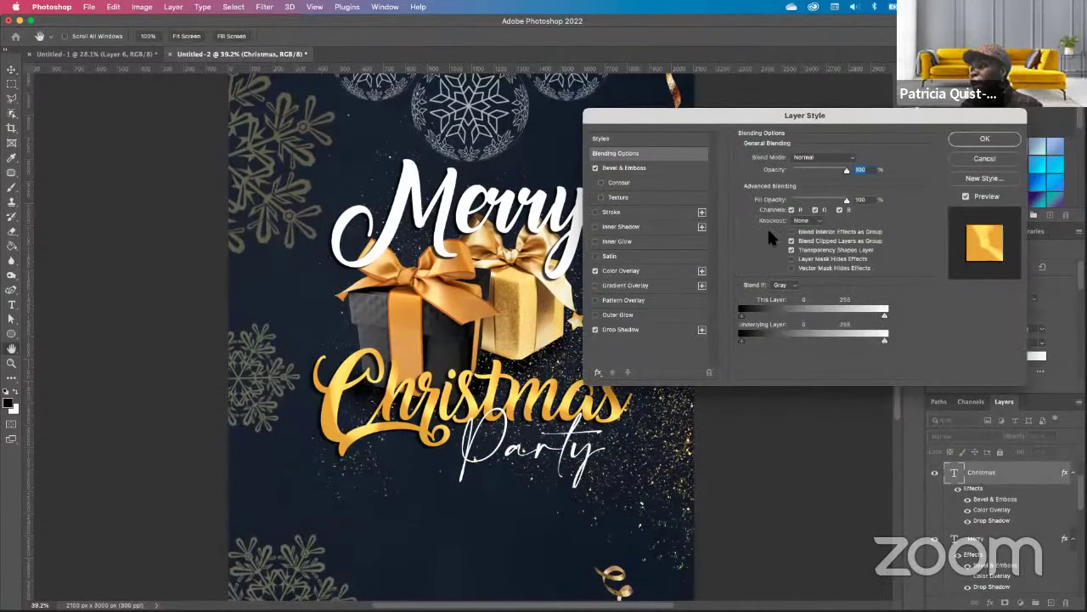
left_click(595, 271)
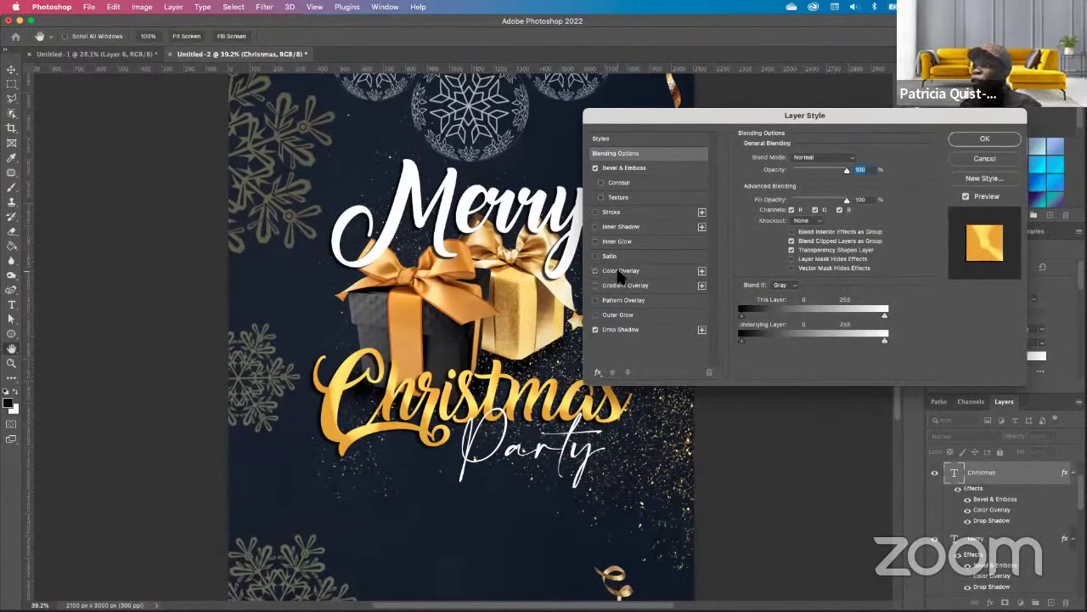
left_click(620, 272)
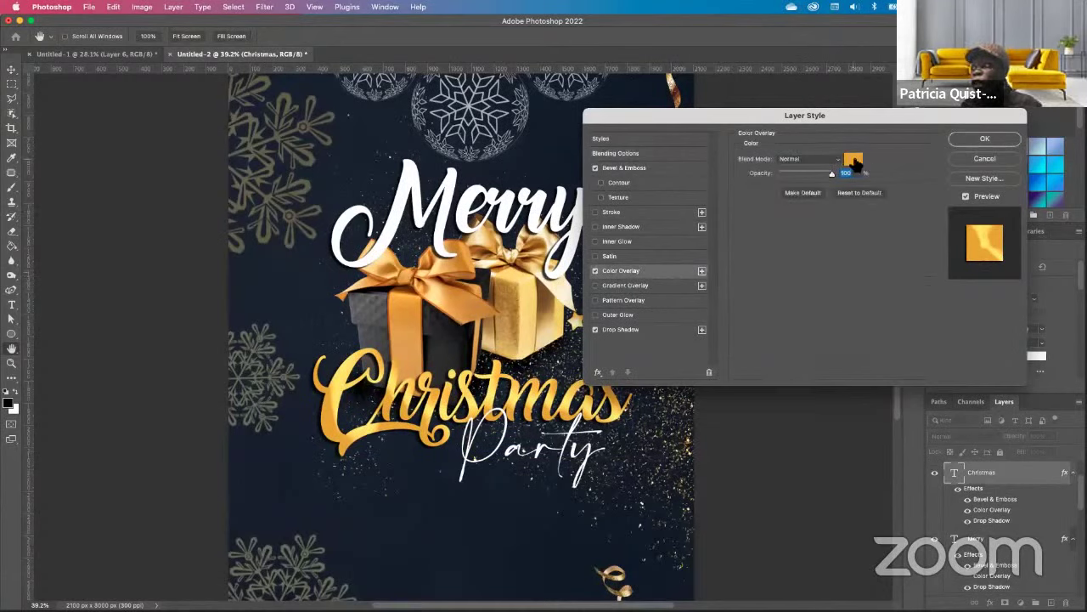
left_click(854, 160)
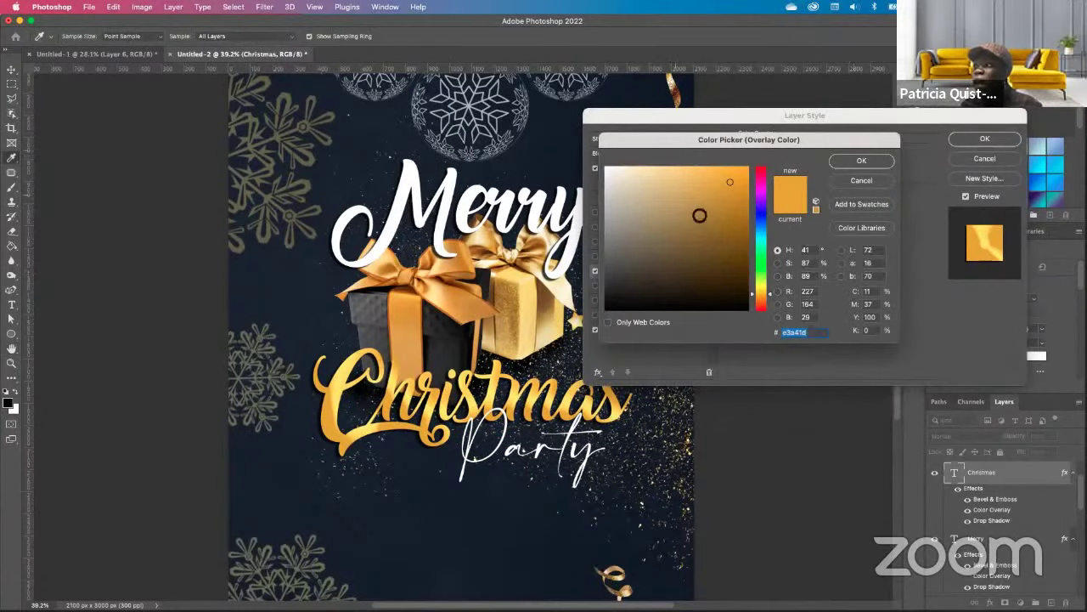
left_click(452, 287)
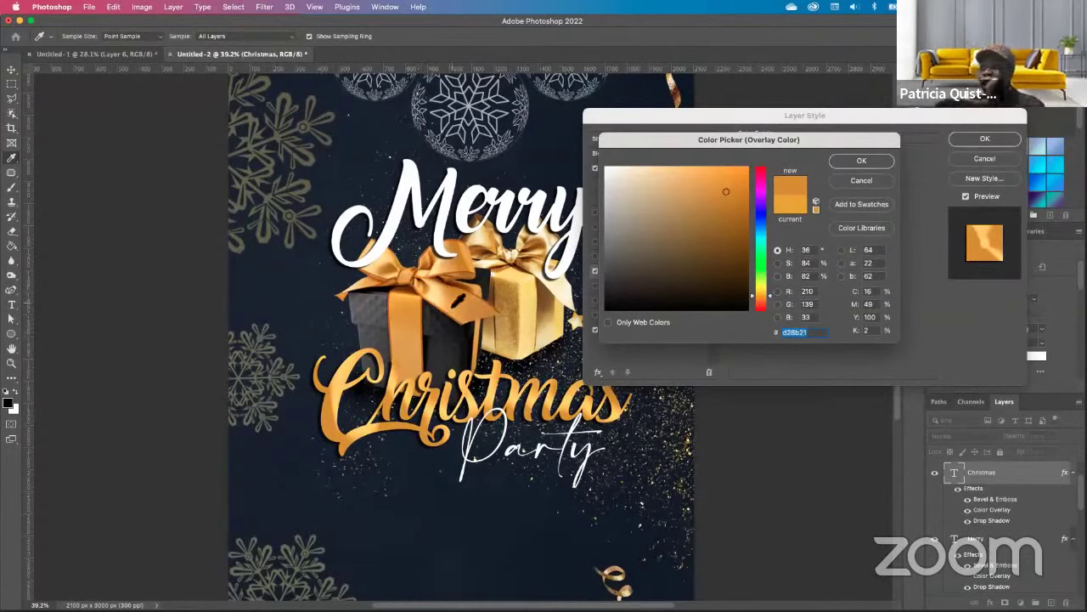
left_click(861, 161)
left_click(998, 139)
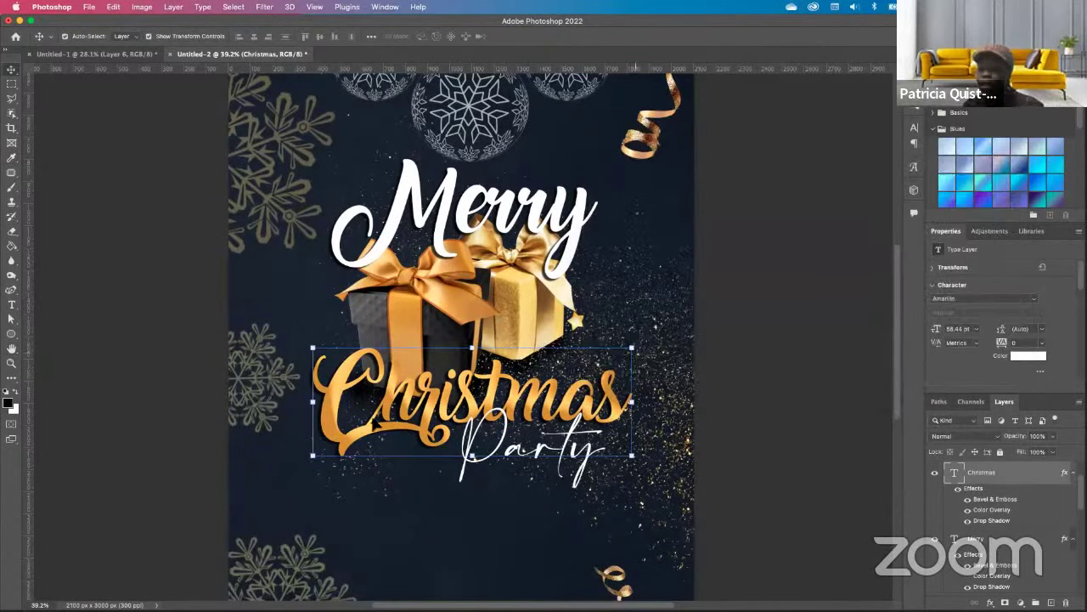
scroll(424, 409, "down", 4)
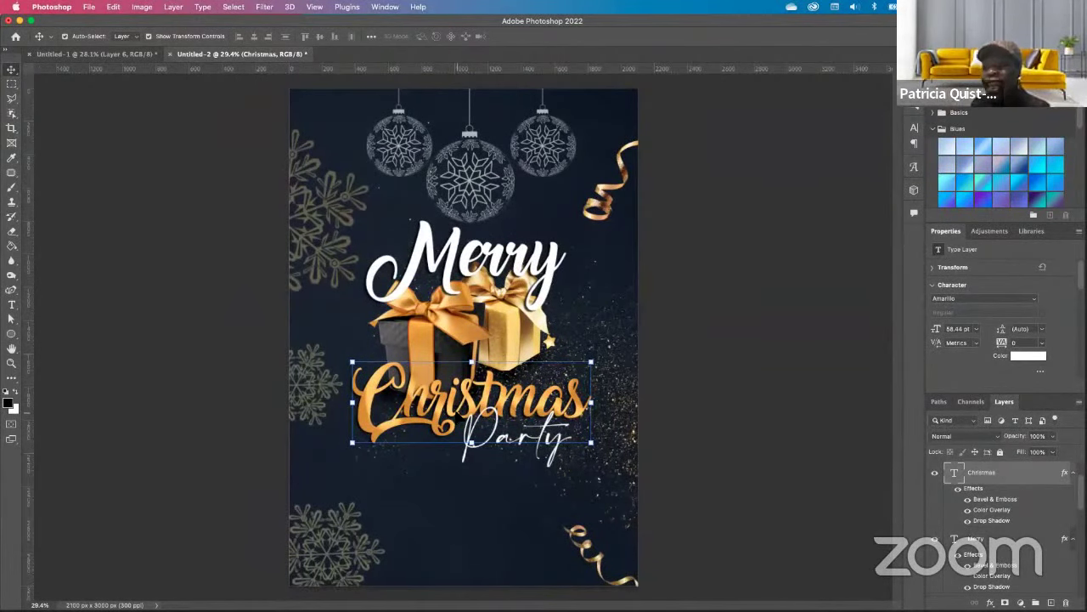
scroll(488, 425, "up", 3)
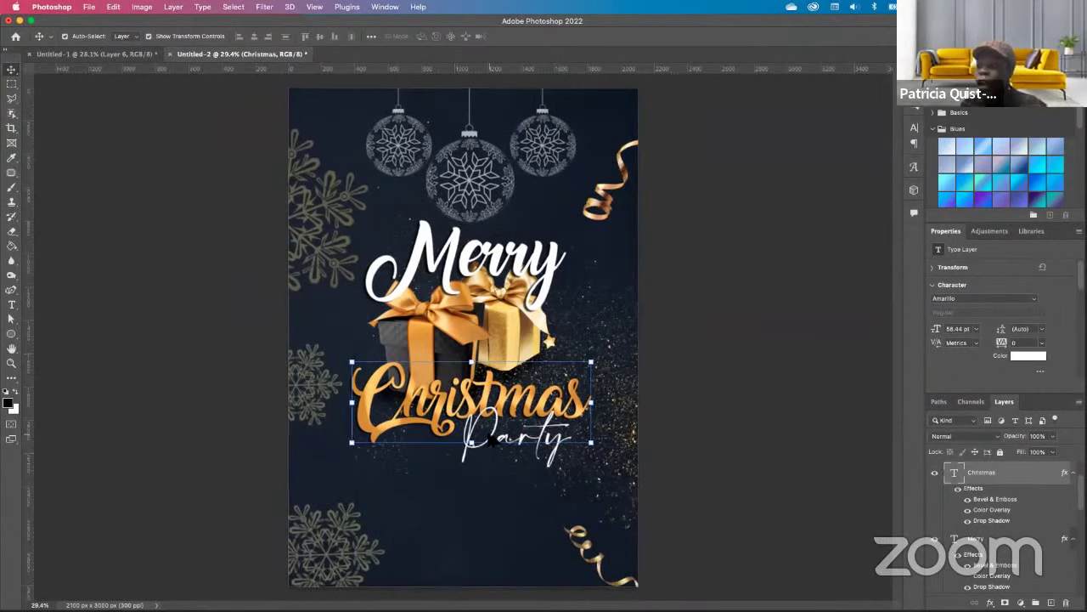
Add a Drop Shadow effect to the Party text layer.
left_click(732, 484)
scroll(467, 480, "up", 1)
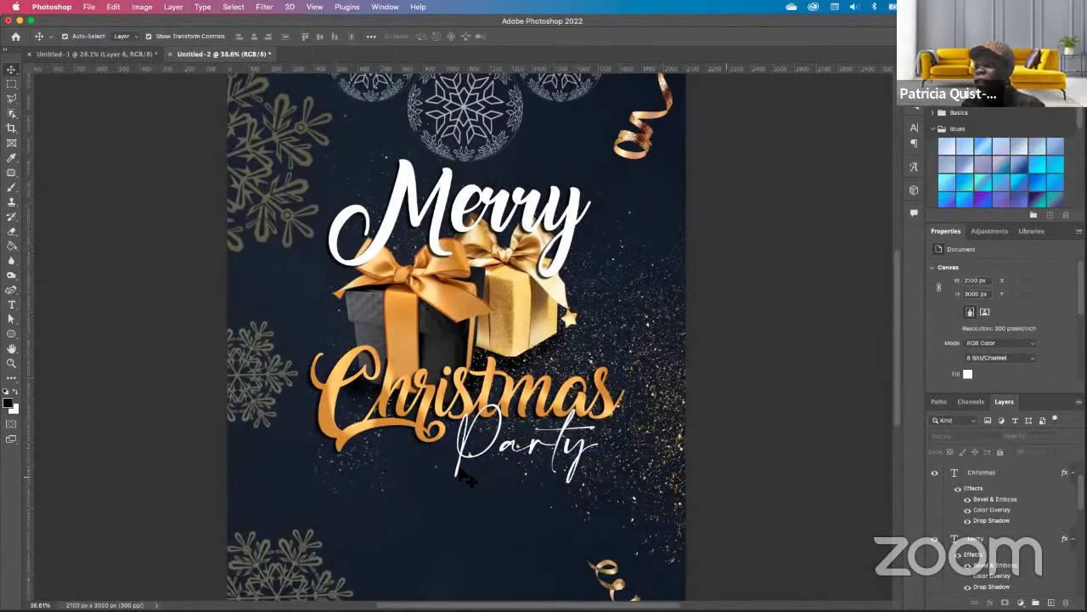
left_click(476, 467)
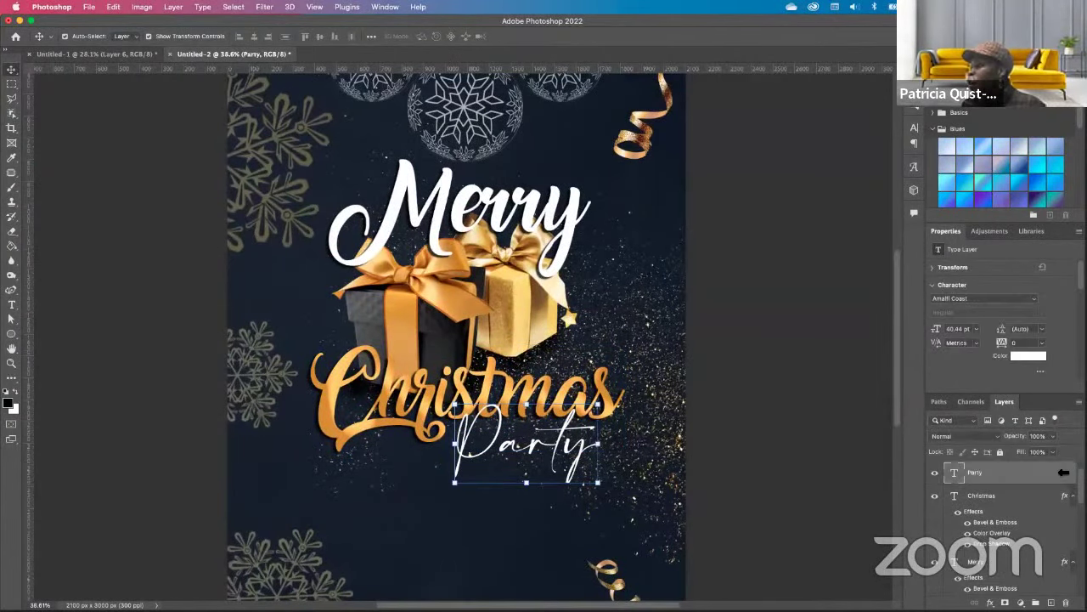
double_click(1028, 474)
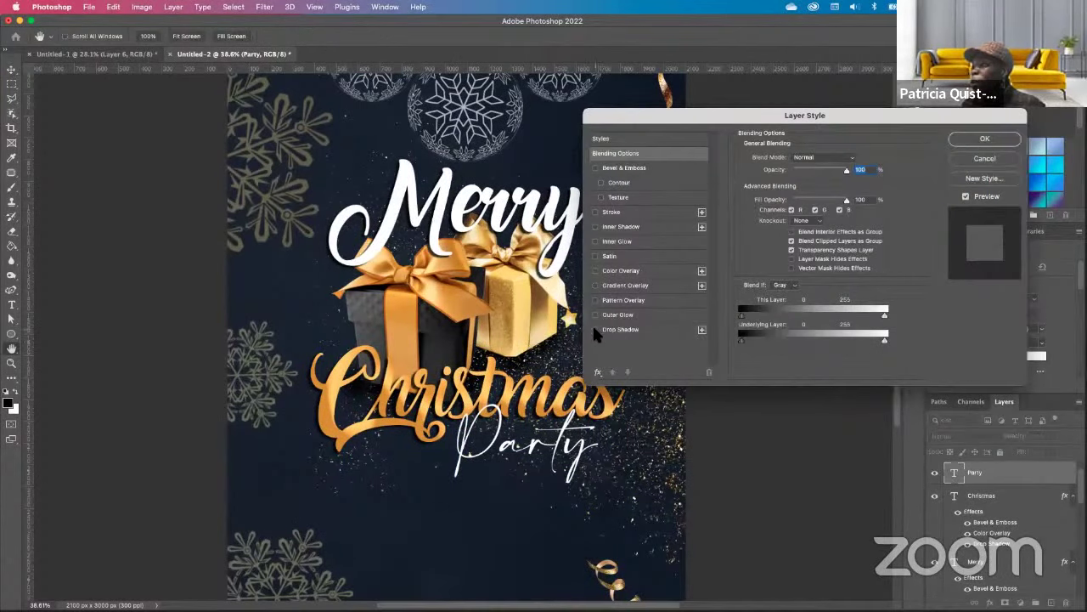
left_click(594, 329)
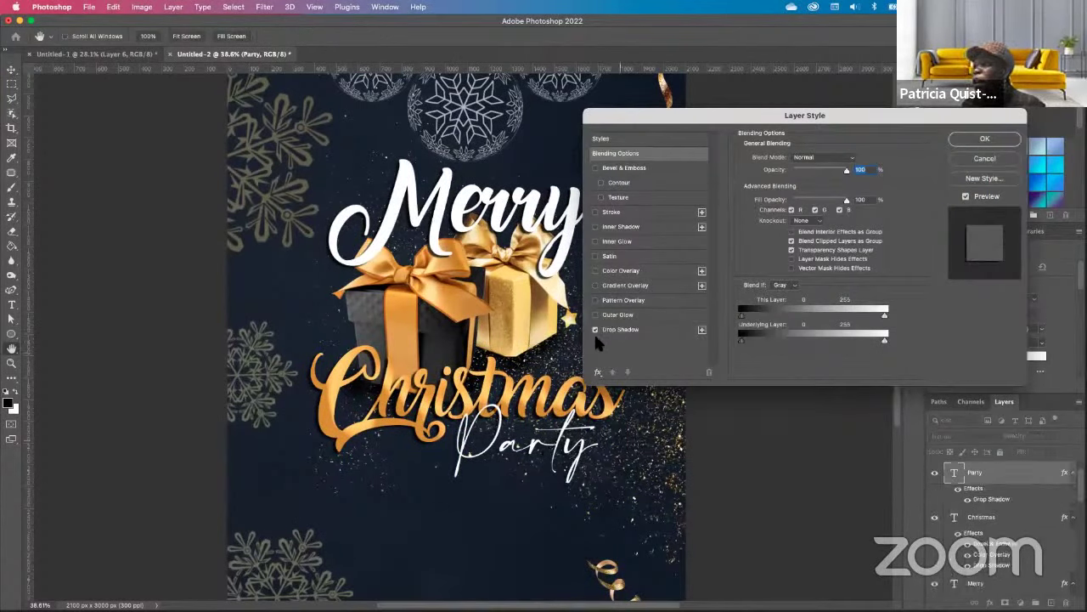
left_click(663, 330)
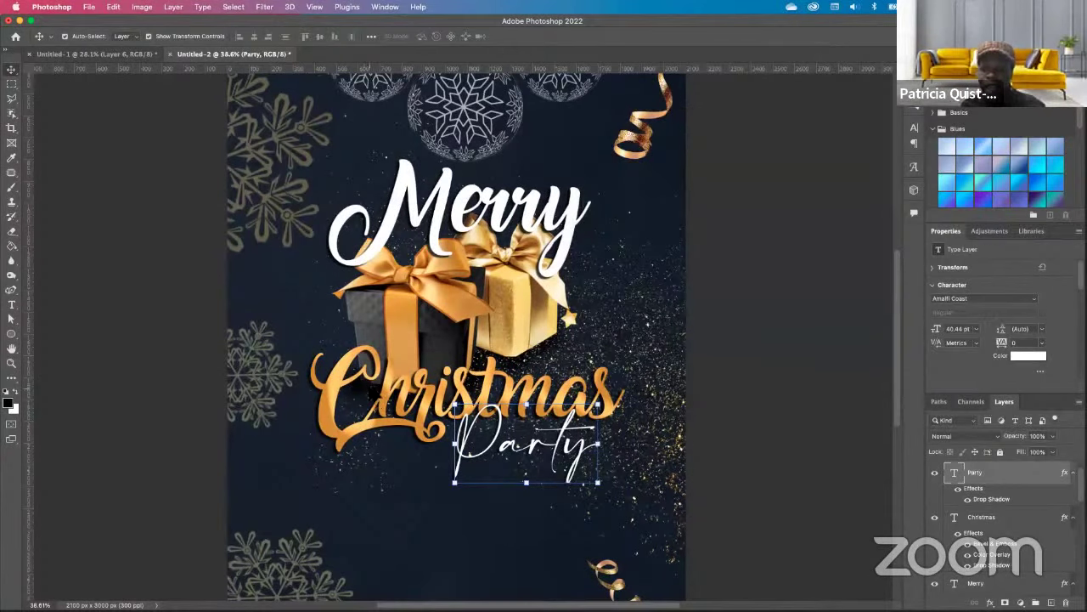
scroll(366, 390, "down", 3)
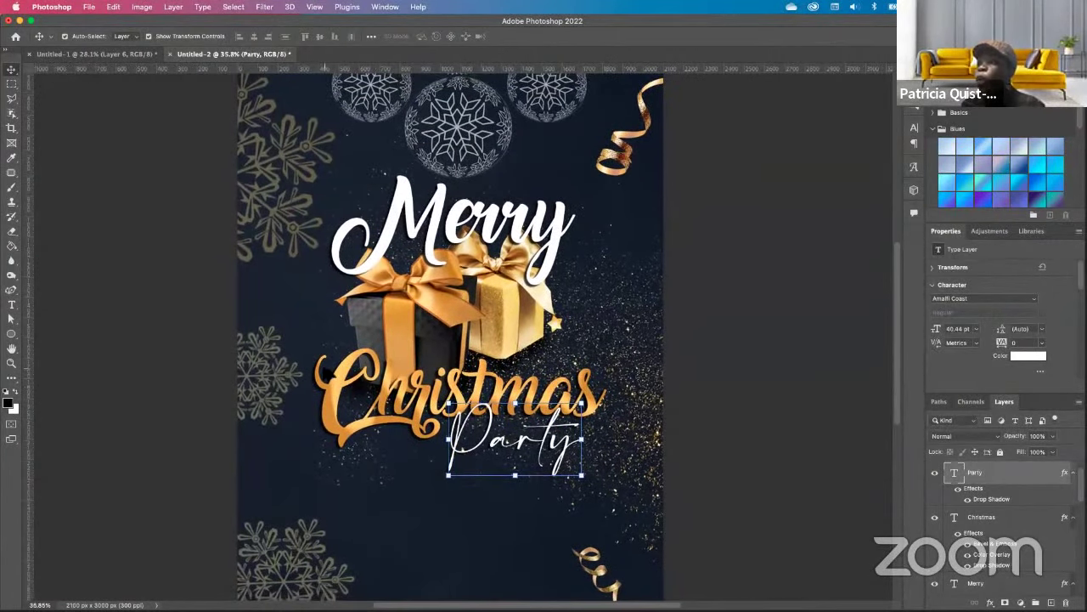
scroll(636, 417, "down", 5)
left_click(558, 350)
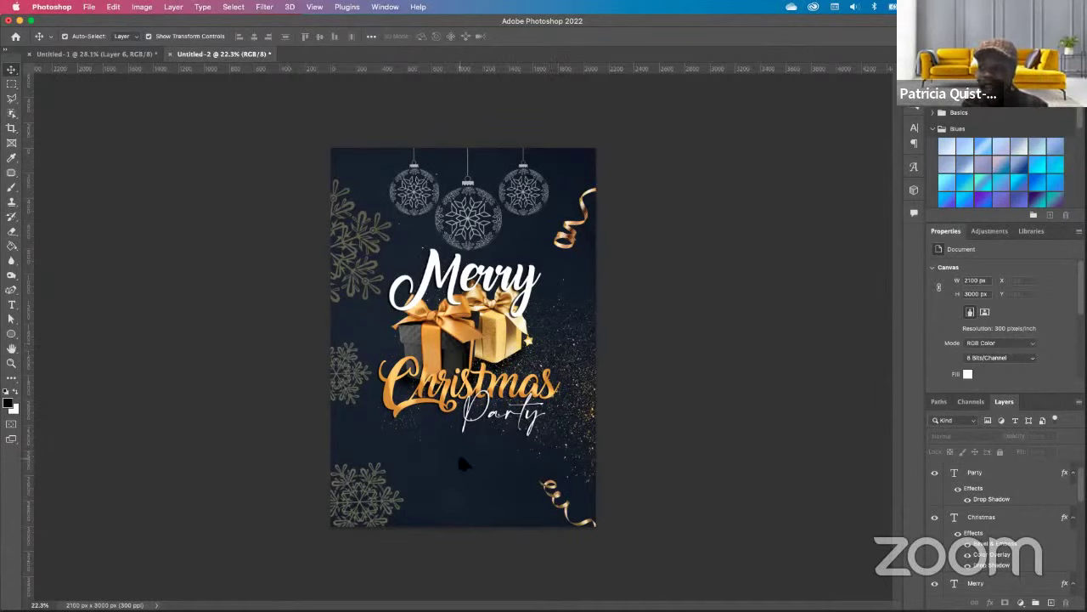
Start a new white text line below the Party lettering in Century Gothic Regular at 24 pt.
scroll(454, 451, "up", 2)
scroll(456, 466, "up", 3)
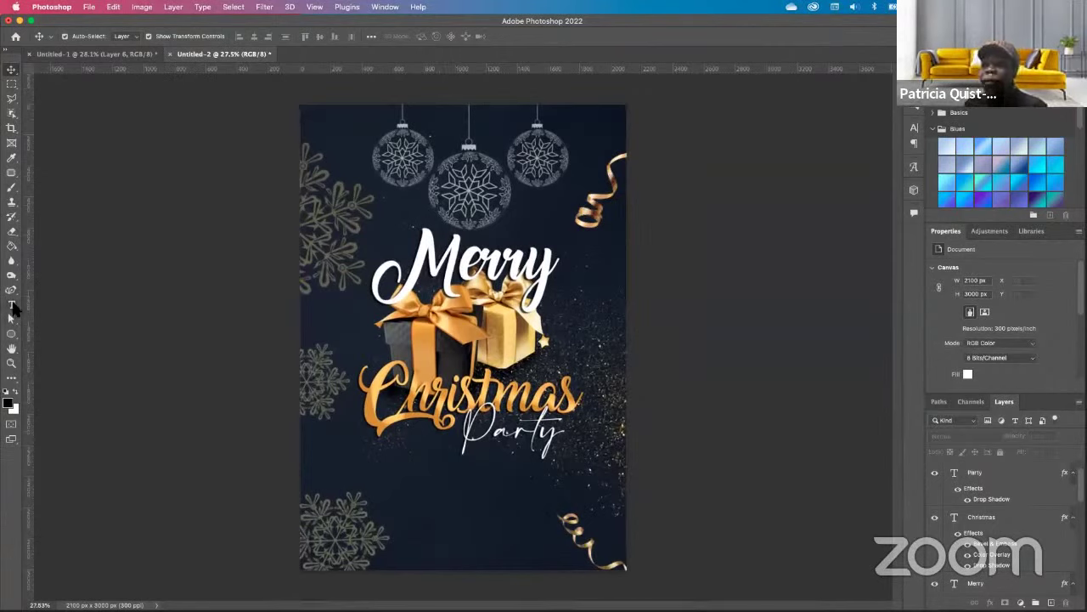
left_click(11, 306)
left_click(16, 391)
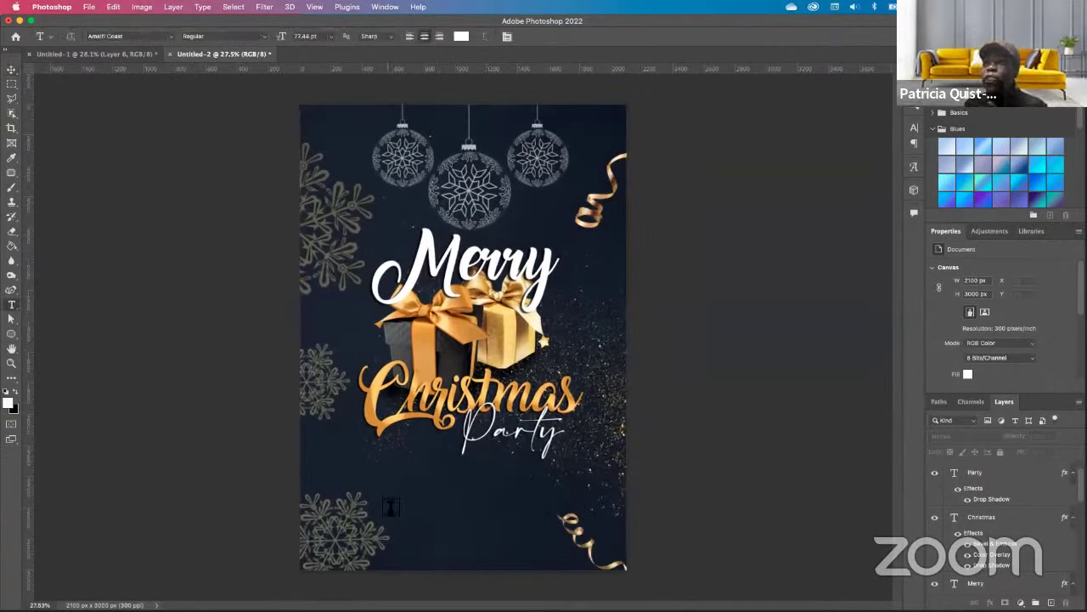
left_click(171, 36)
left_click(235, 103)
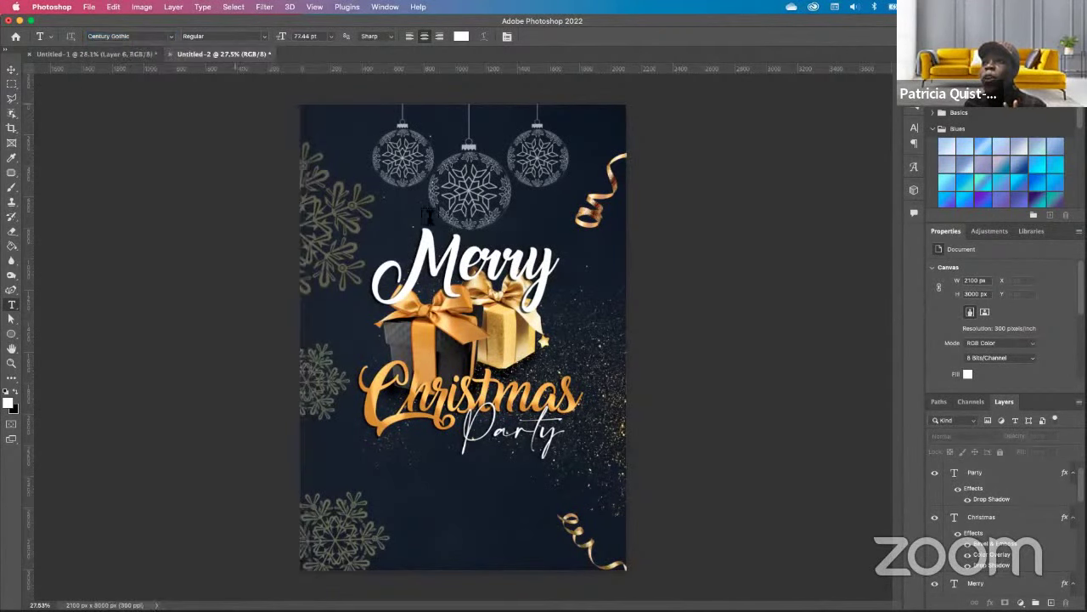
left_click(399, 508)
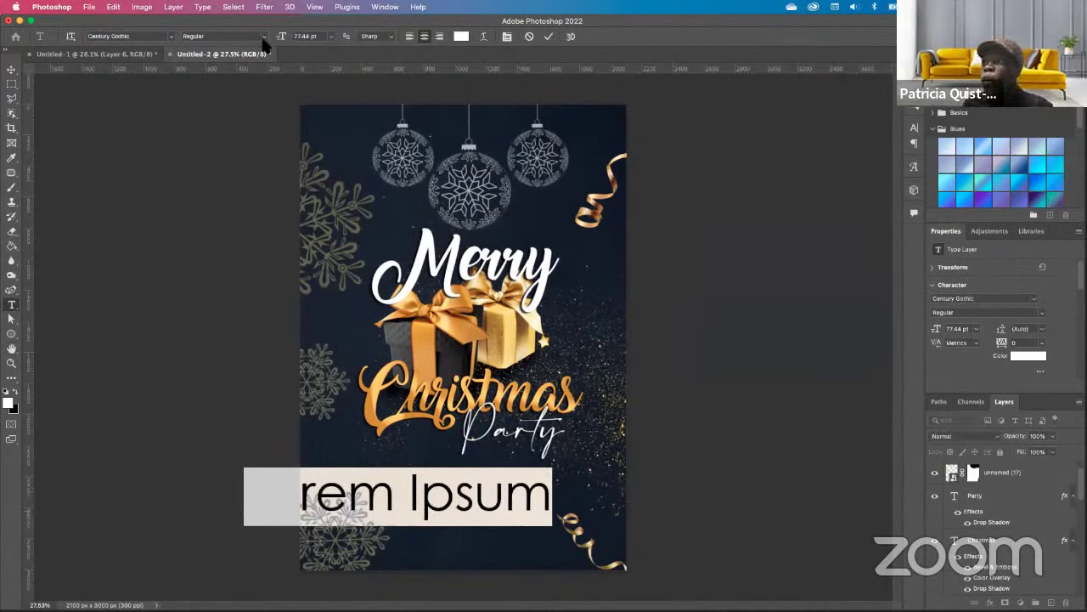
left_click(330, 35)
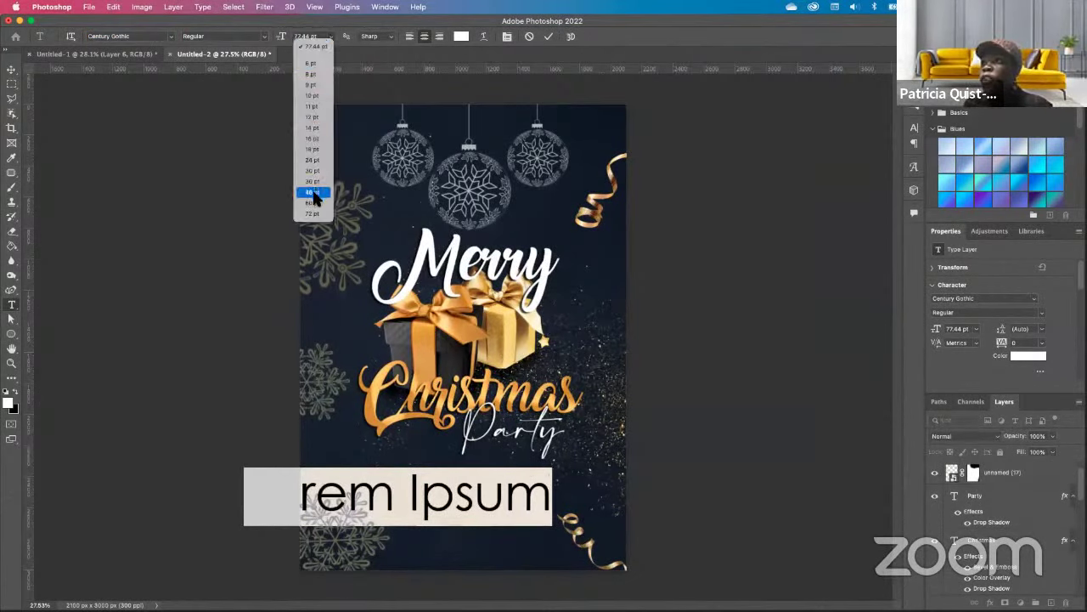
key("Escape")
type("48")
key("Return")
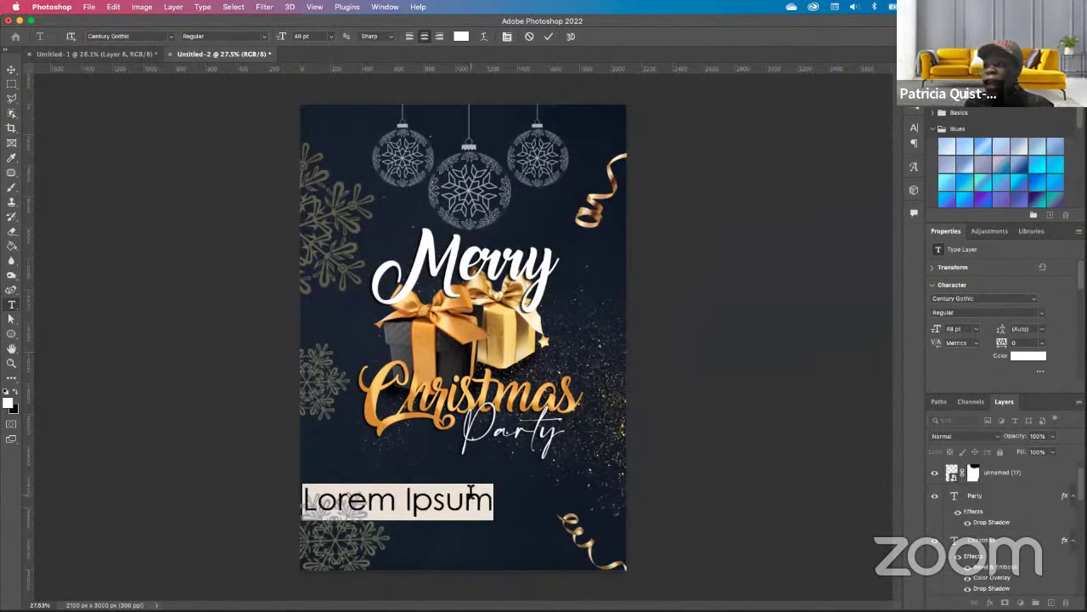
left_click(331, 36)
left_click(311, 160)
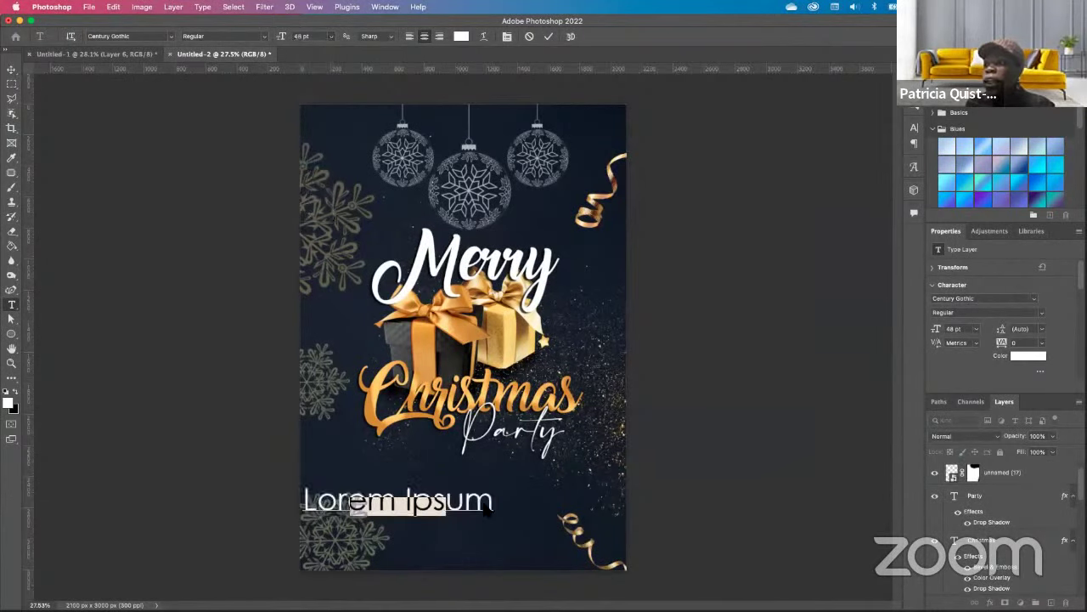
Enter "25th DECEMBER, 7PM" as the line's text and move it to the poster's horizontal centre below Party.
type("24")
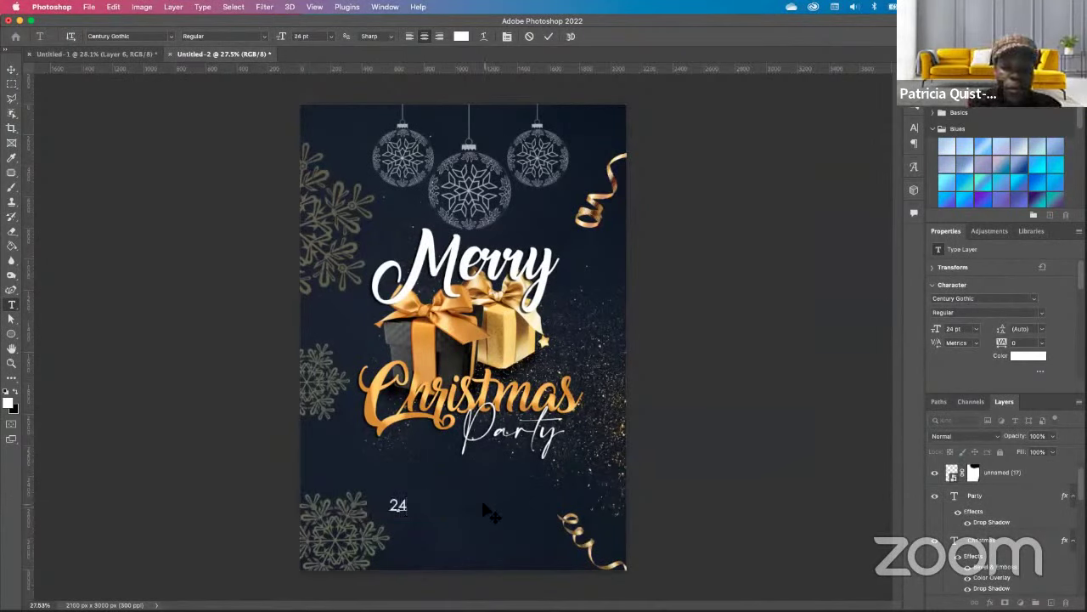
type("th")
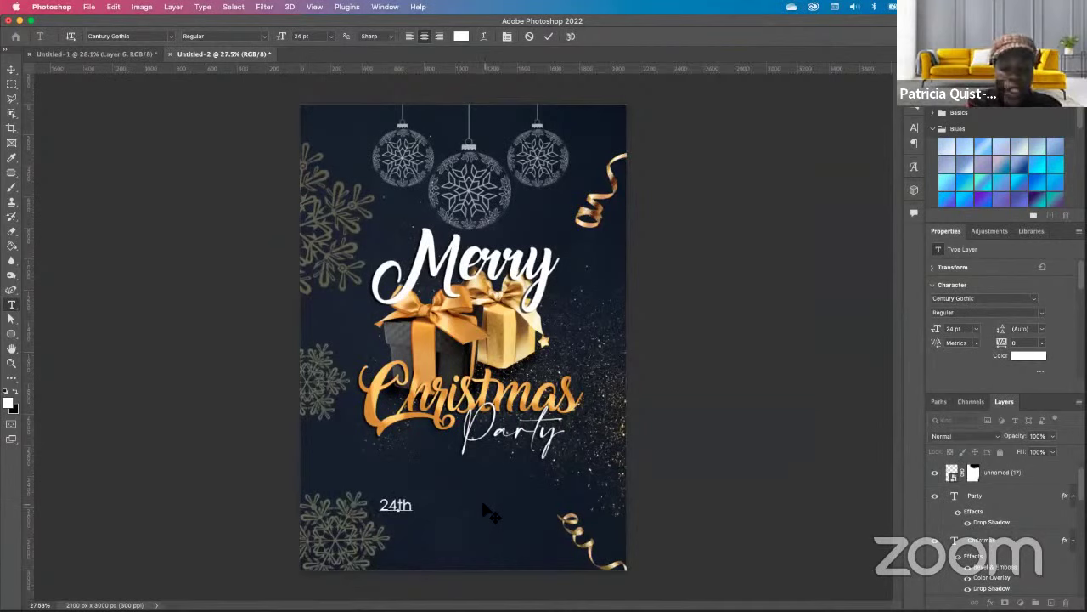
key("BackSpace")
key("BackSpace")
type("5th DE")
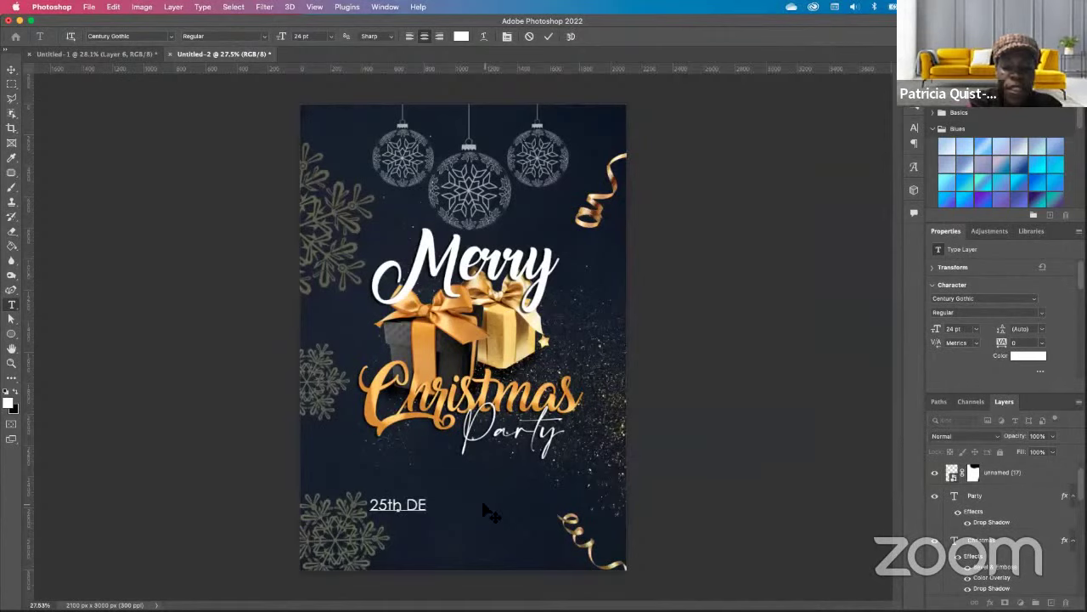
type("CEMBER")
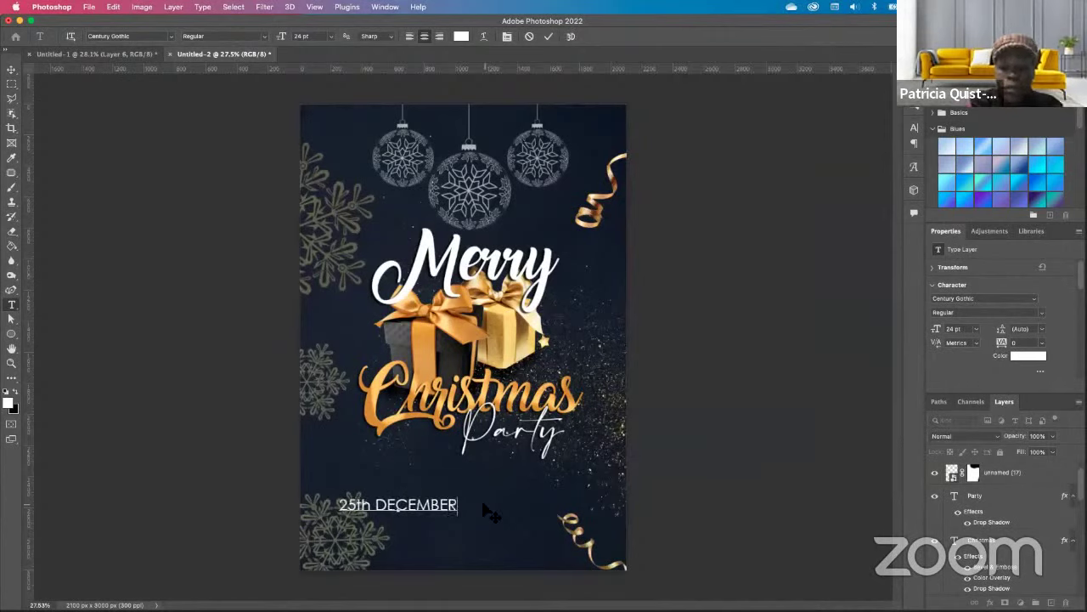
type(", ")
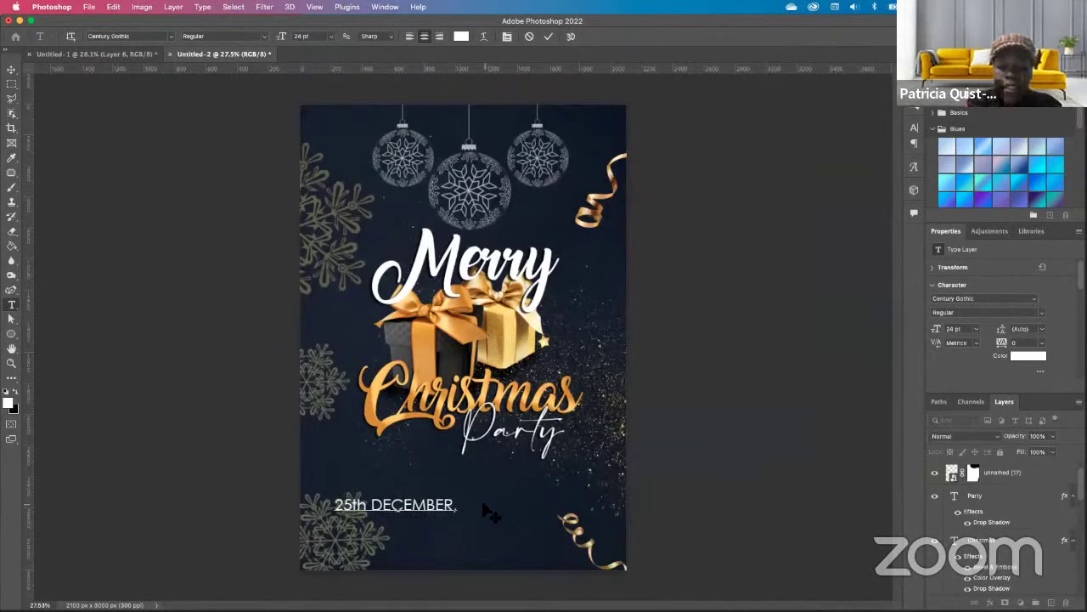
type("9")
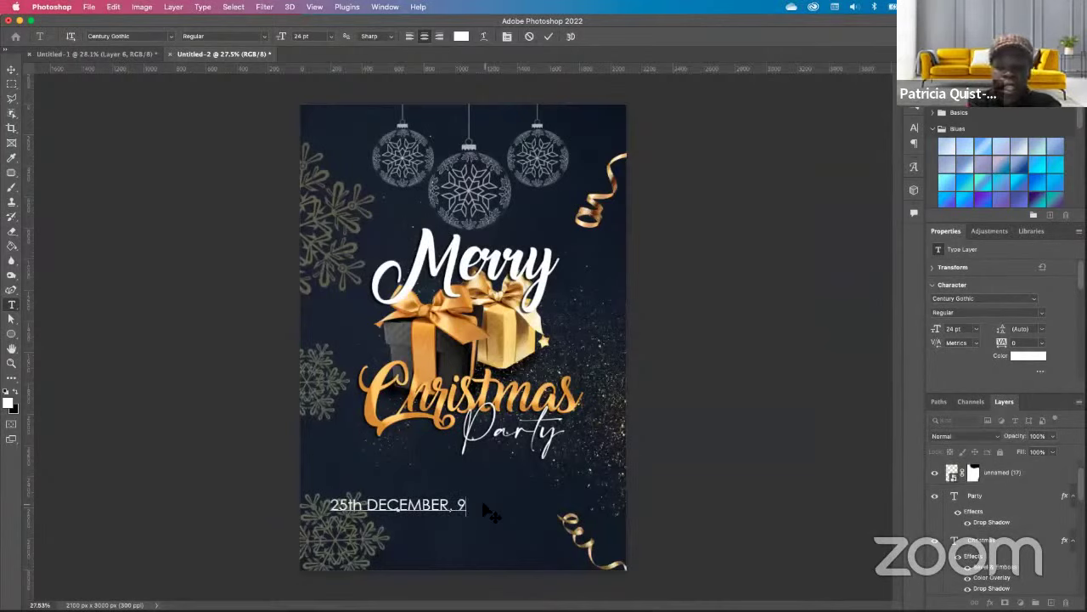
type("9M")
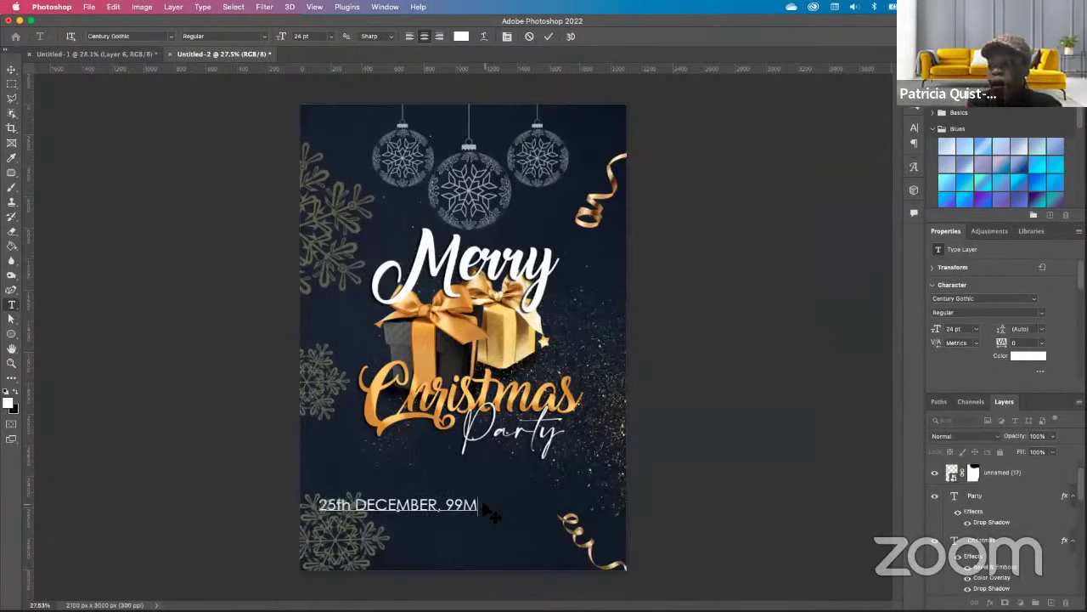
key("BackSpace")
key("BackSpace")
key("BackSpace")
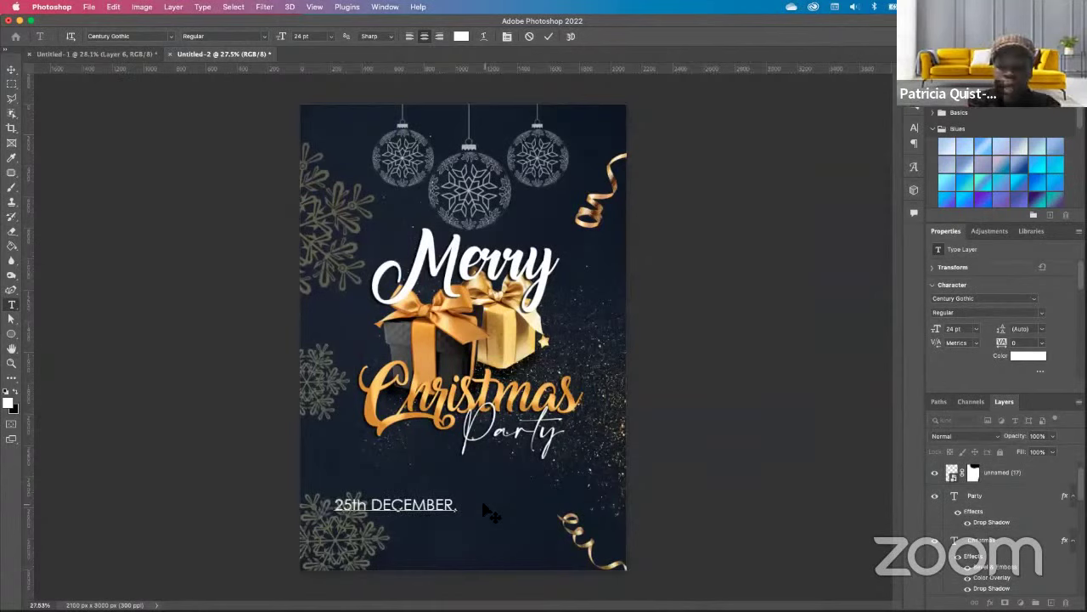
type("7PM")
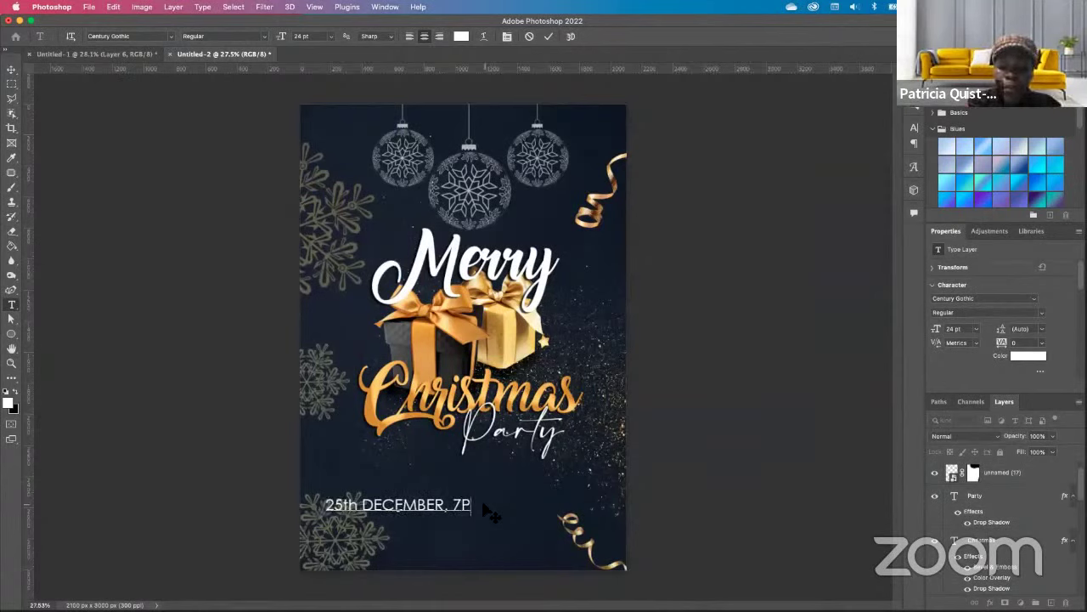
left_click(11, 70)
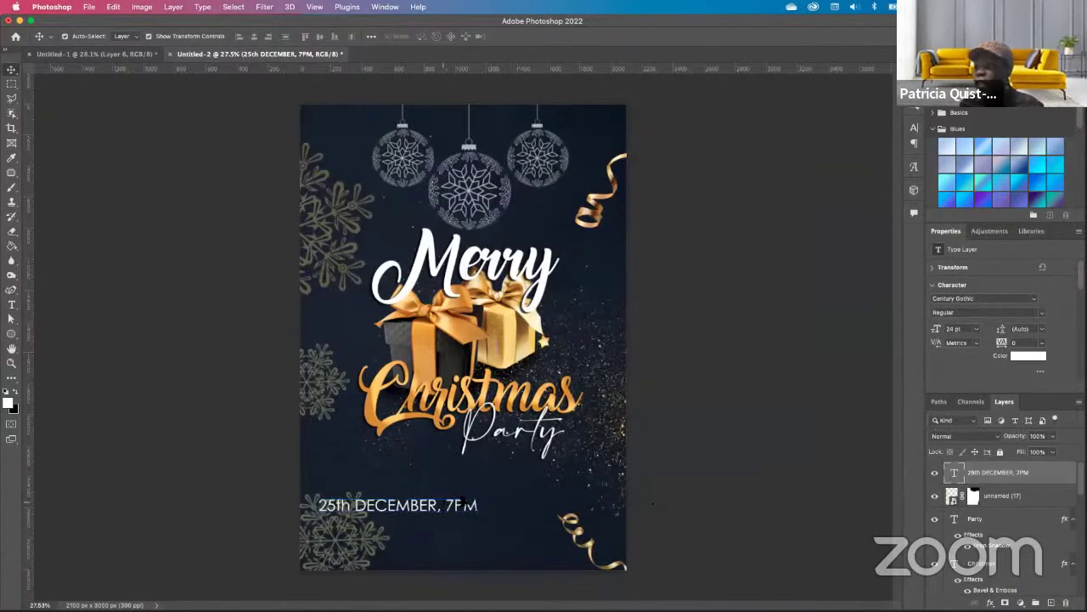
left_click_drag(444, 506, 516, 501)
Make the date line Bold and scale it to about 79%, keeping it centred slightly higher below the Party text.
double_click(544, 498)
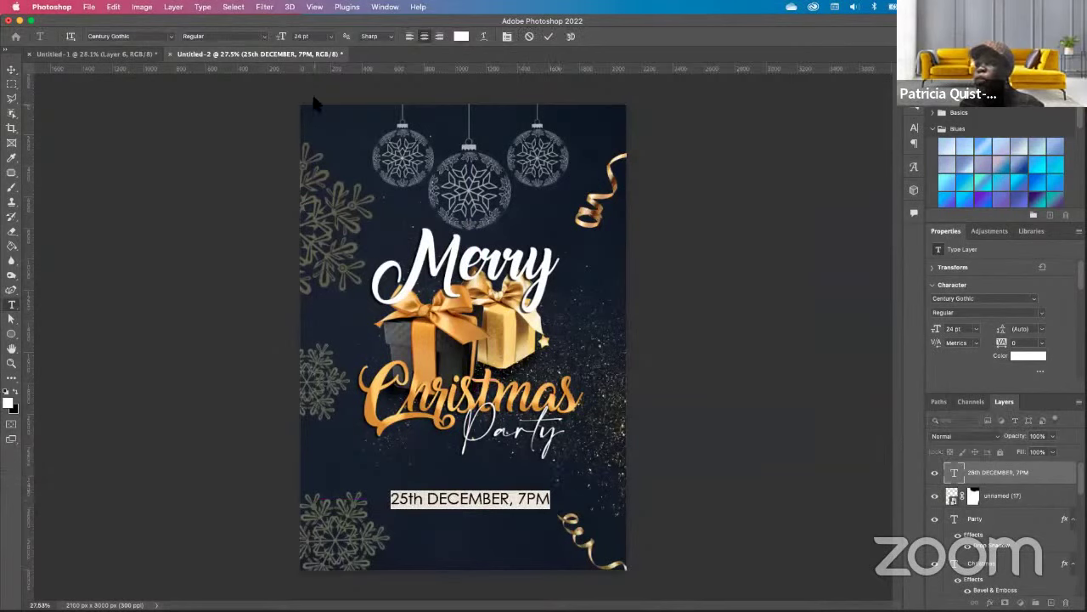
left_click(265, 36)
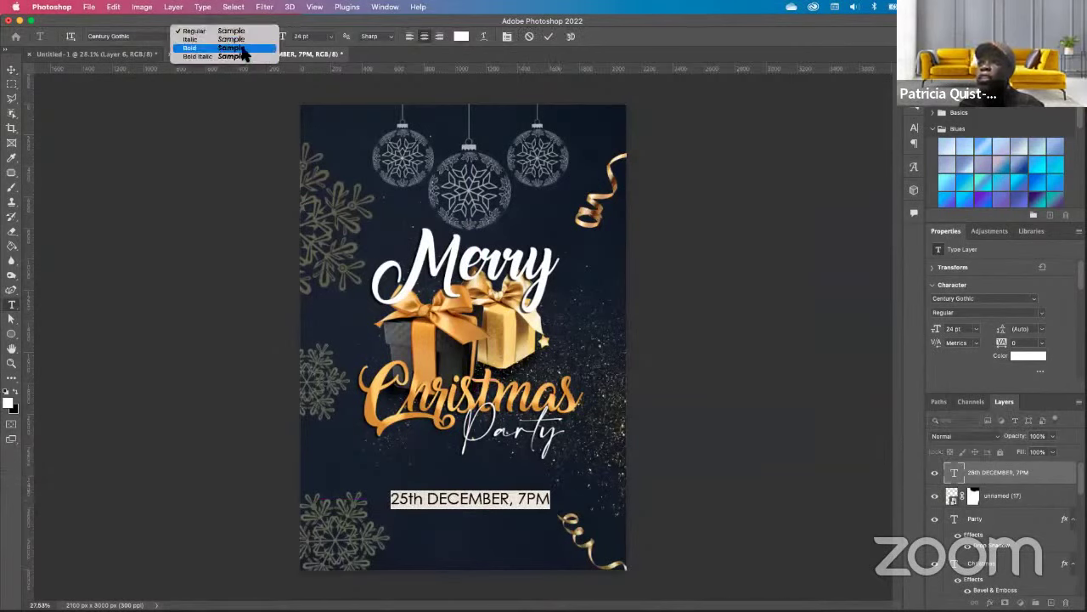
left_click(243, 55)
left_click(11, 70)
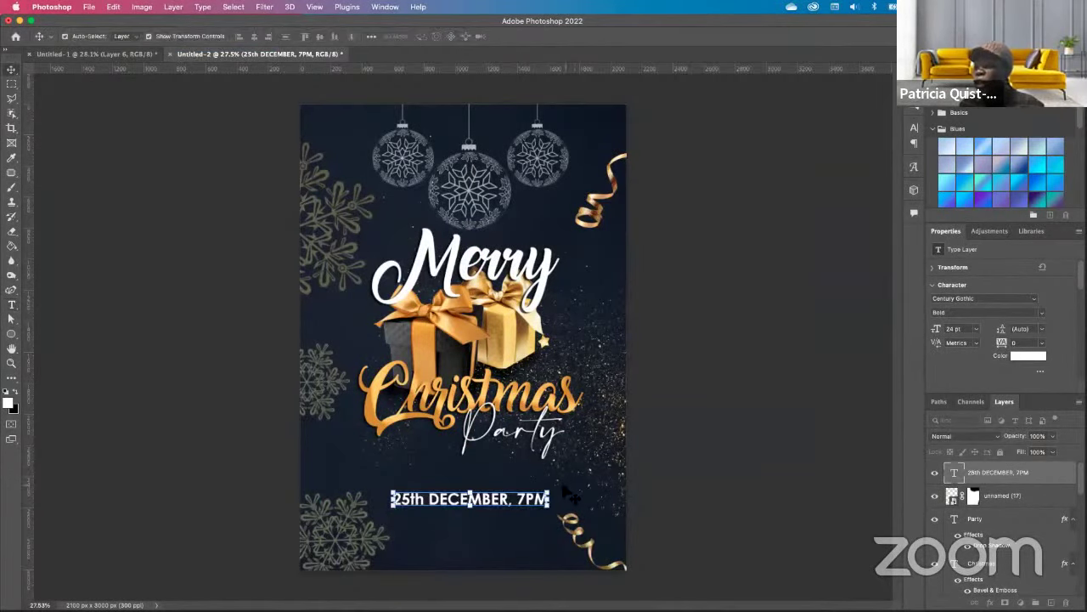
left_click_drag(548, 491, 515, 500)
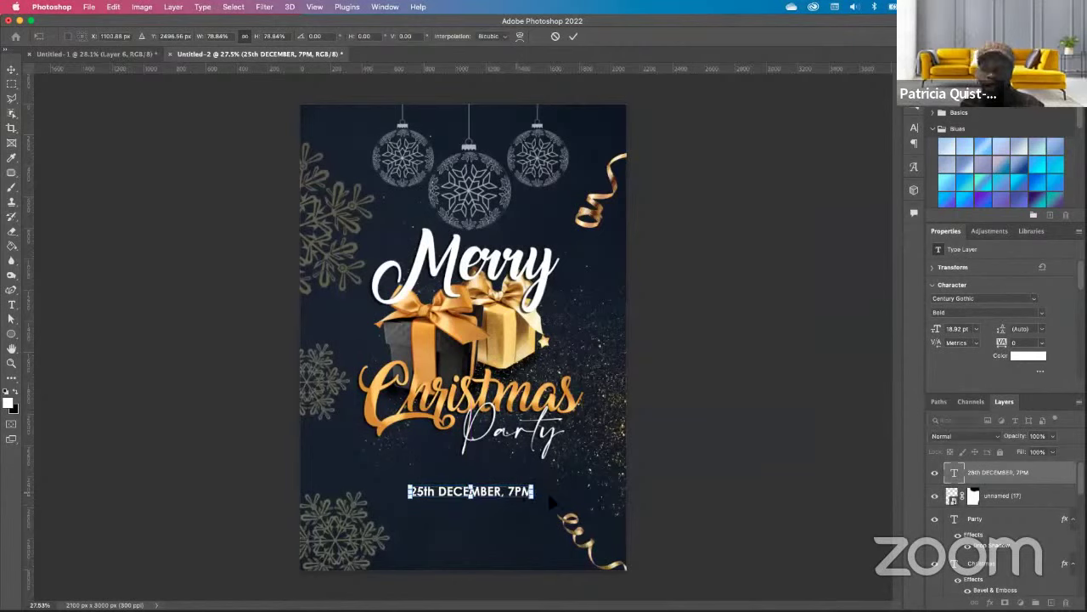
key("Return")
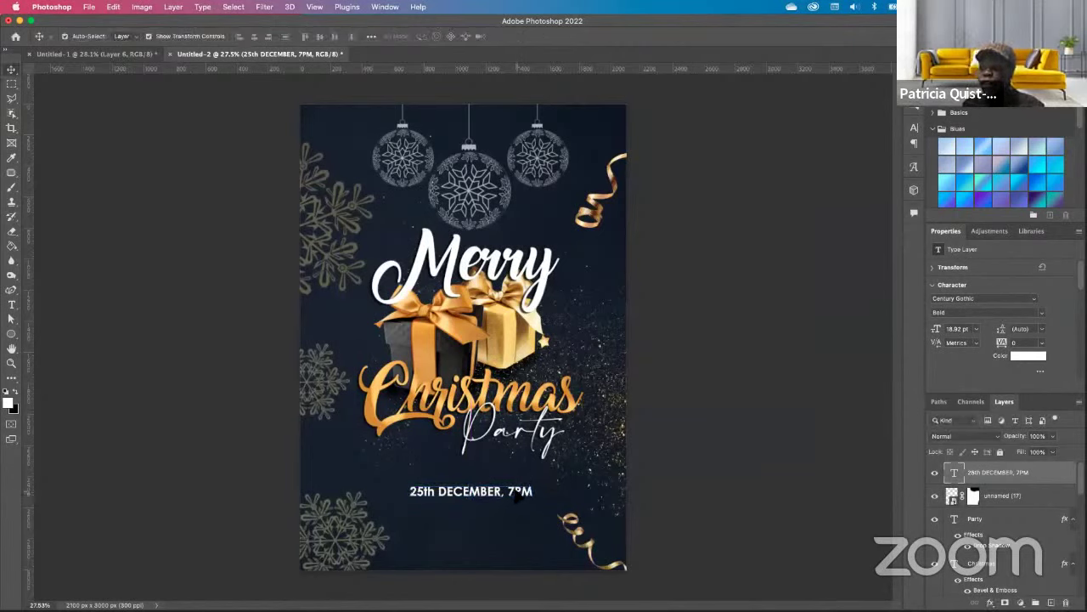
Duplicate the date line directly beneath itself and replace the copy's text with "EXCLUSIVE CELEBRATION".
mouse_move(522, 505)
left_mouse_down()
mouse_move(533, 503)
mouse_move(513, 508)
left_mouse_up()
double_click(513, 508)
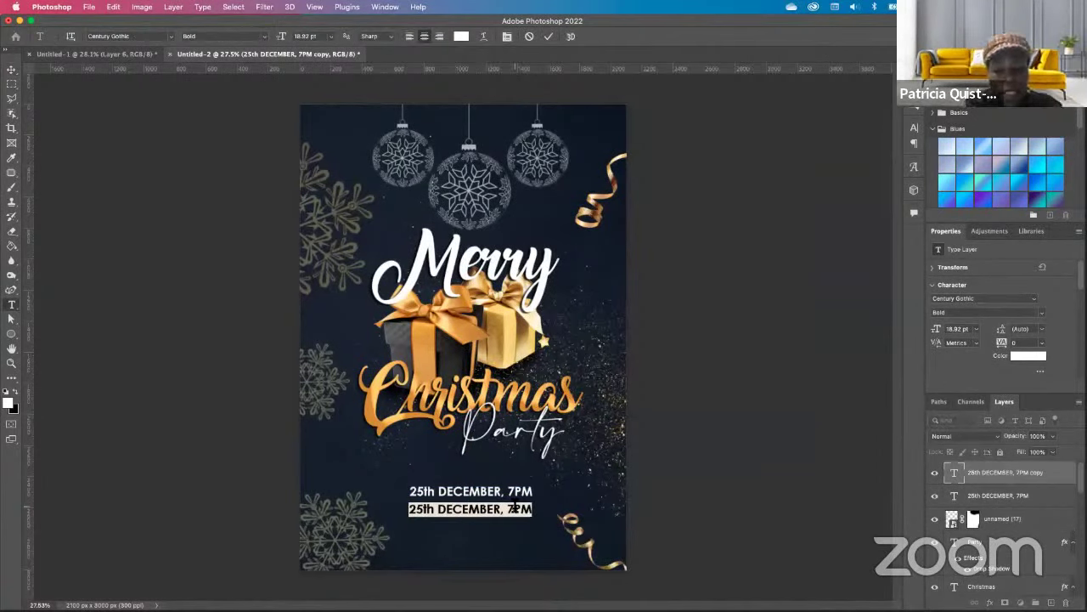
type("EXCLUSI")
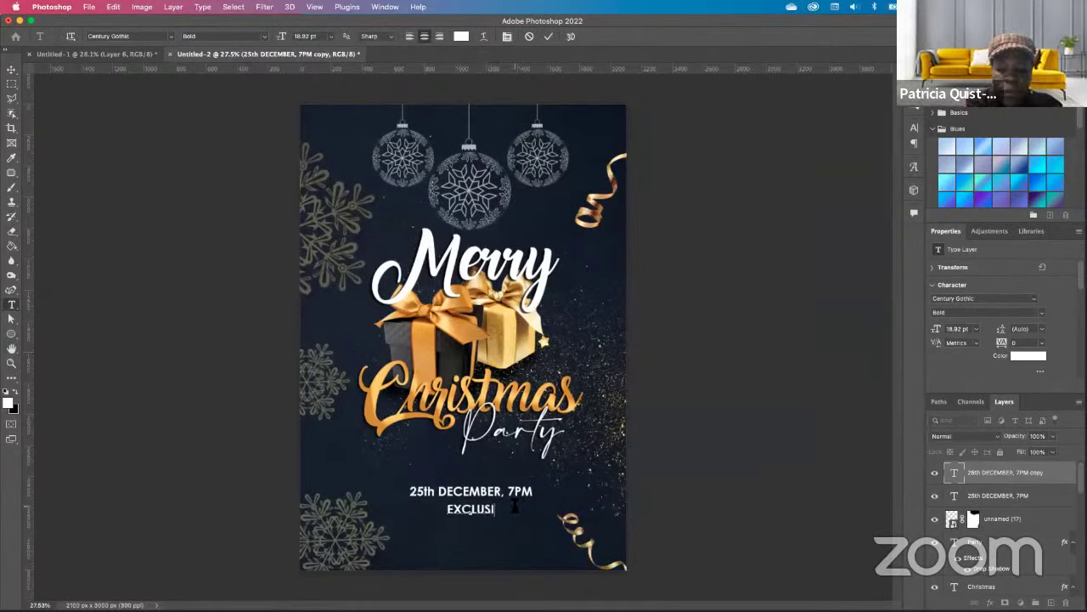
type("VE CELEBRATION")
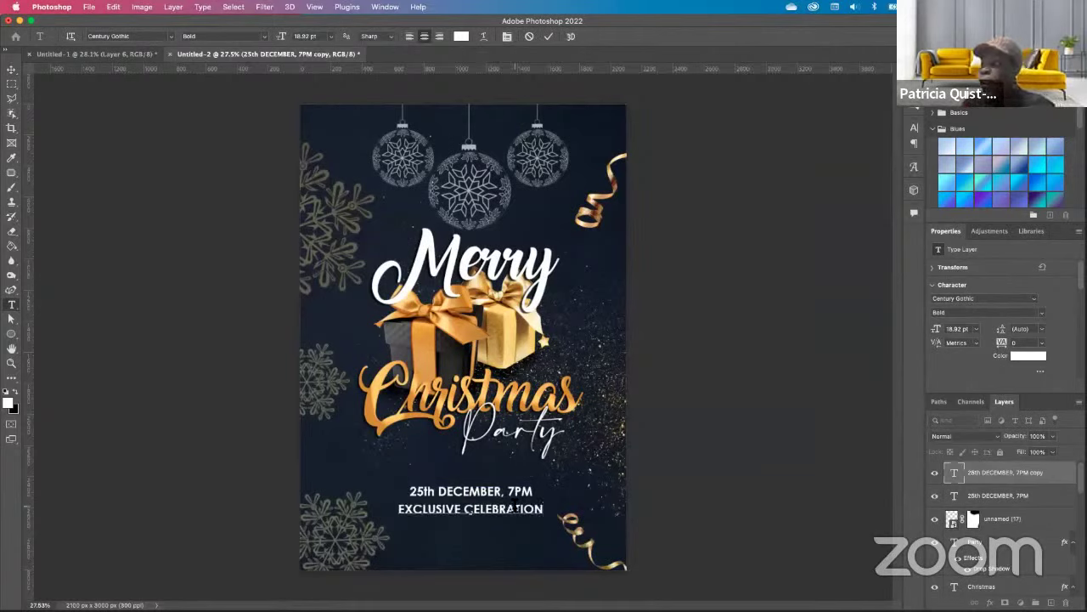
Change the whole EXCLUSIVE CELEBRATION line from Bold to Century Gothic Regular.
left_click_drag(542, 508, 309, 502)
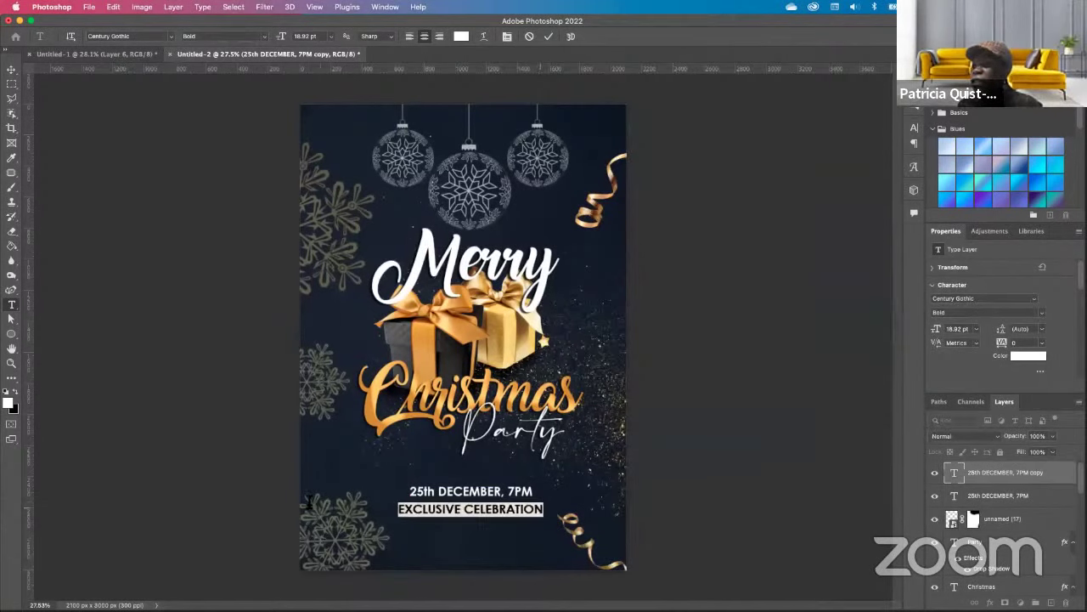
left_click(169, 36)
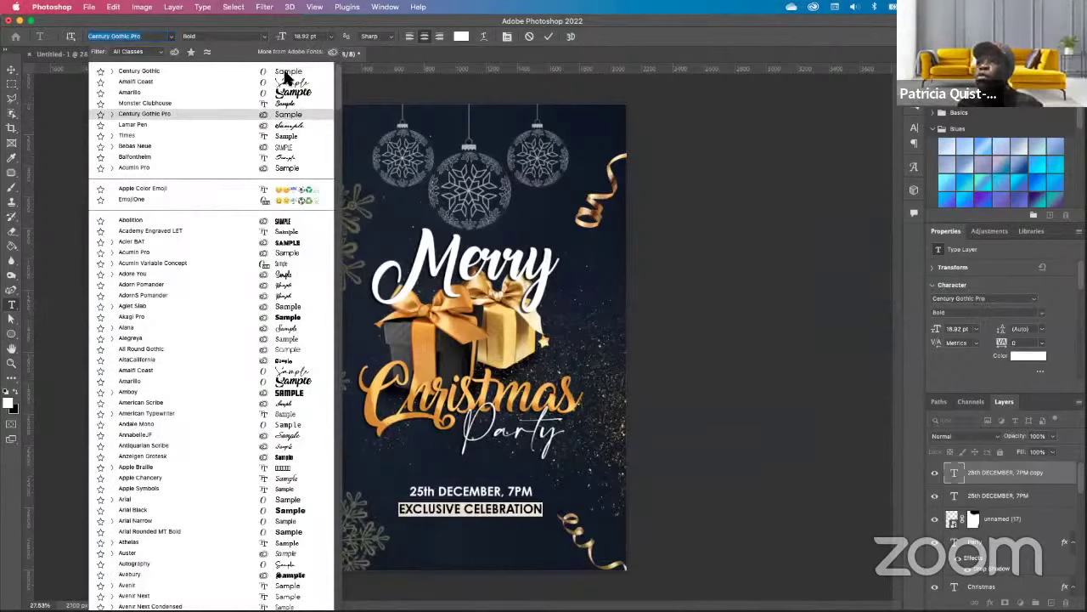
left_click(256, 35)
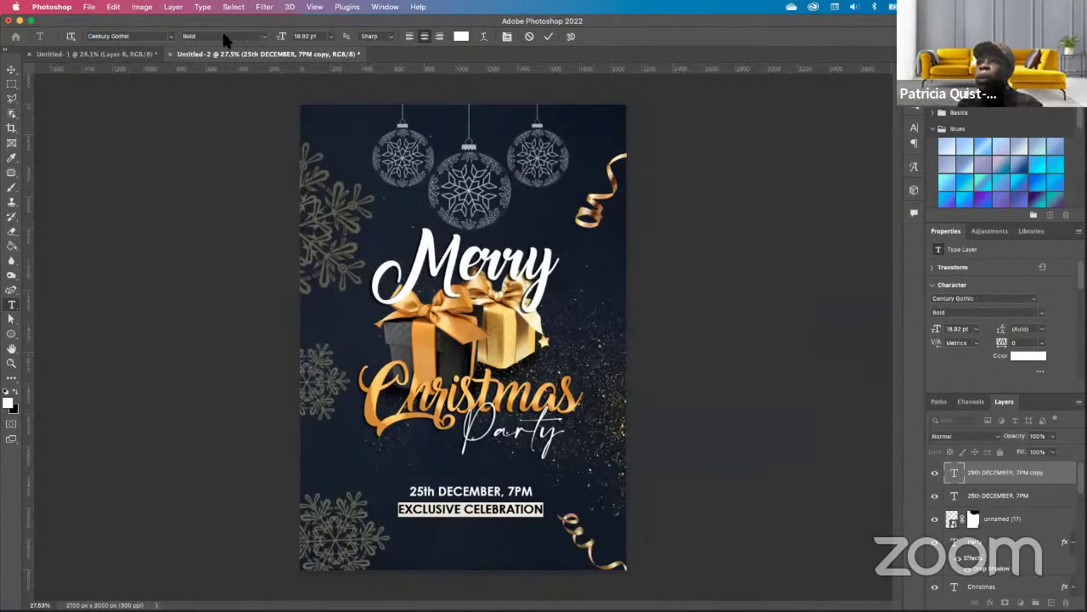
left_click(233, 35)
left_click(233, 30)
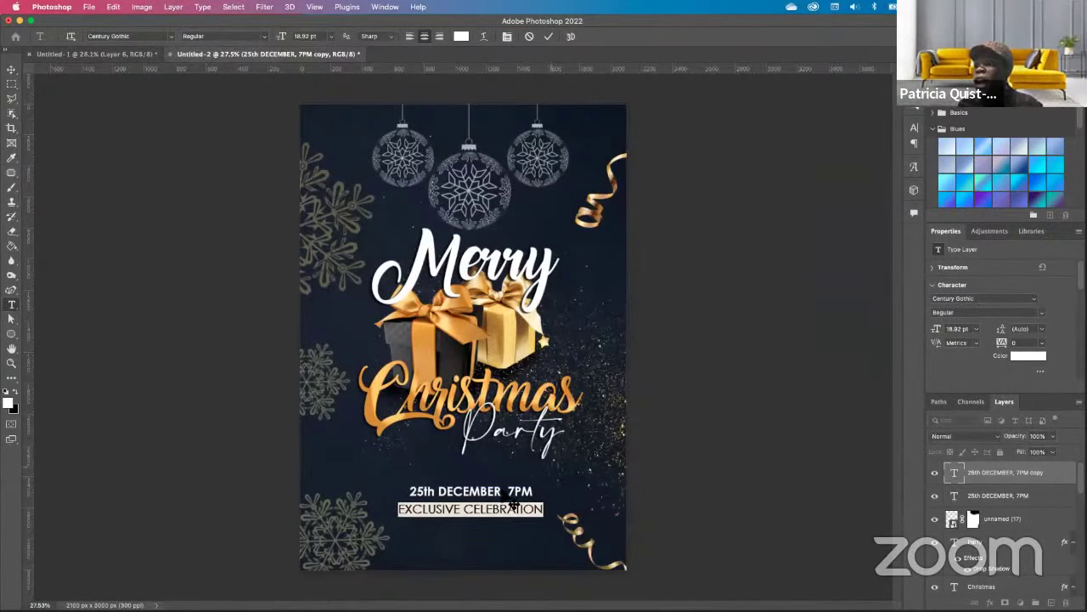
Scale the EXCLUSIVE CELEBRATION line to about 78% and place it close beneath the date line.
scroll(491, 509, "up", 4)
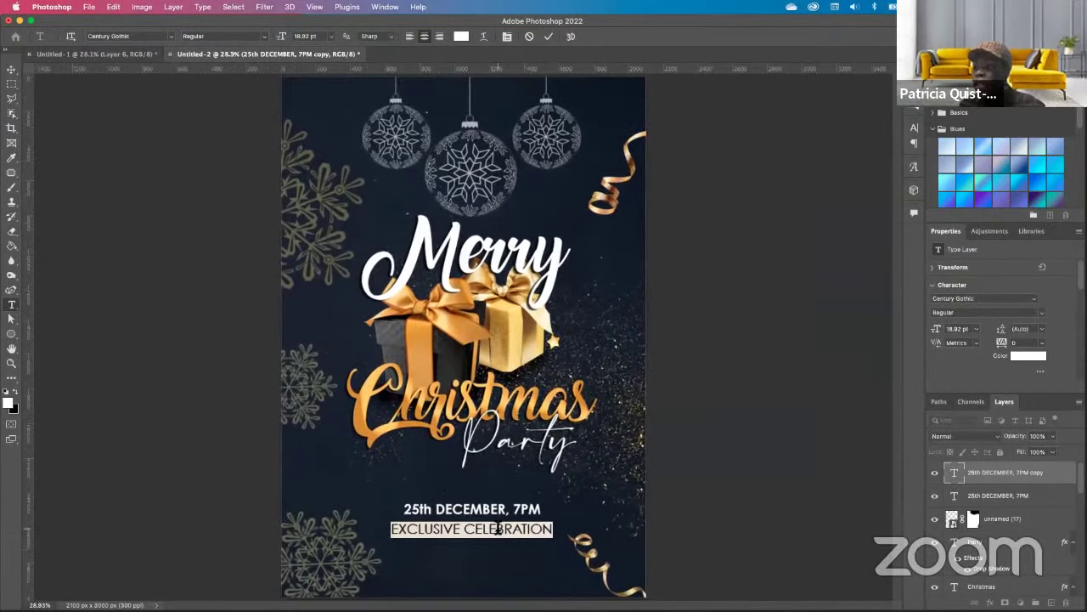
left_click(11, 70)
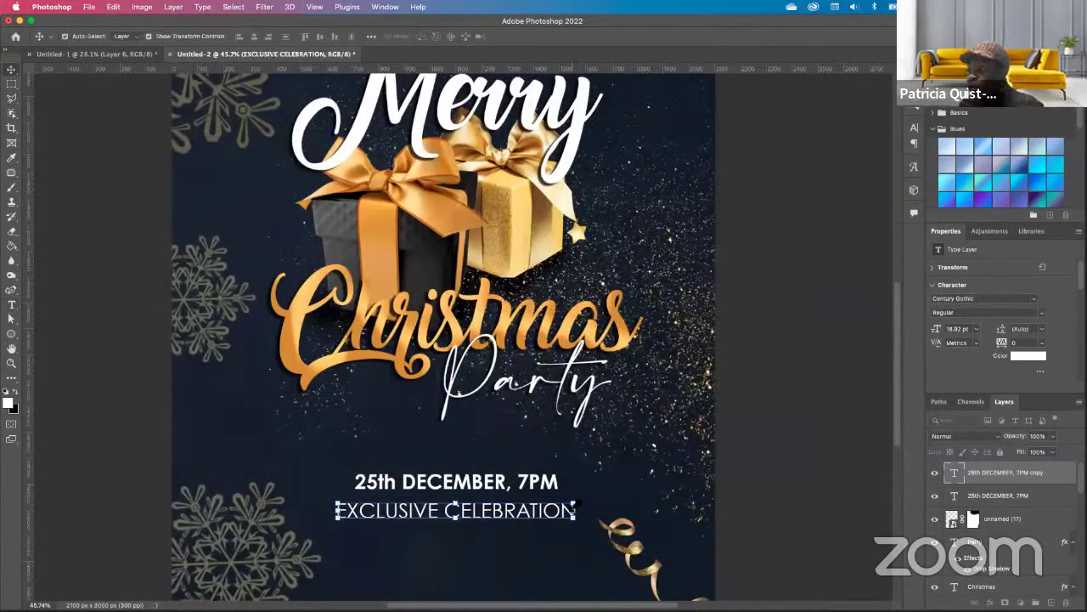
left_click_drag(576, 510, 500, 503)
key("Return")
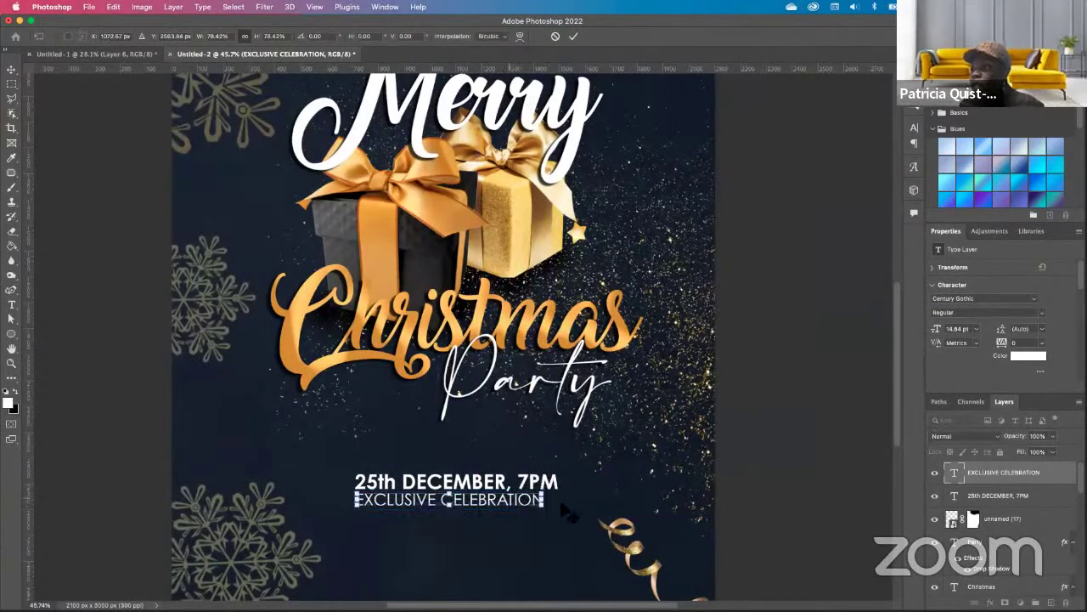
Set the tracking of the EXCLUSIVE CELEBRATION line to 240 and deselect it.
scroll(1036, 317, "down", 1)
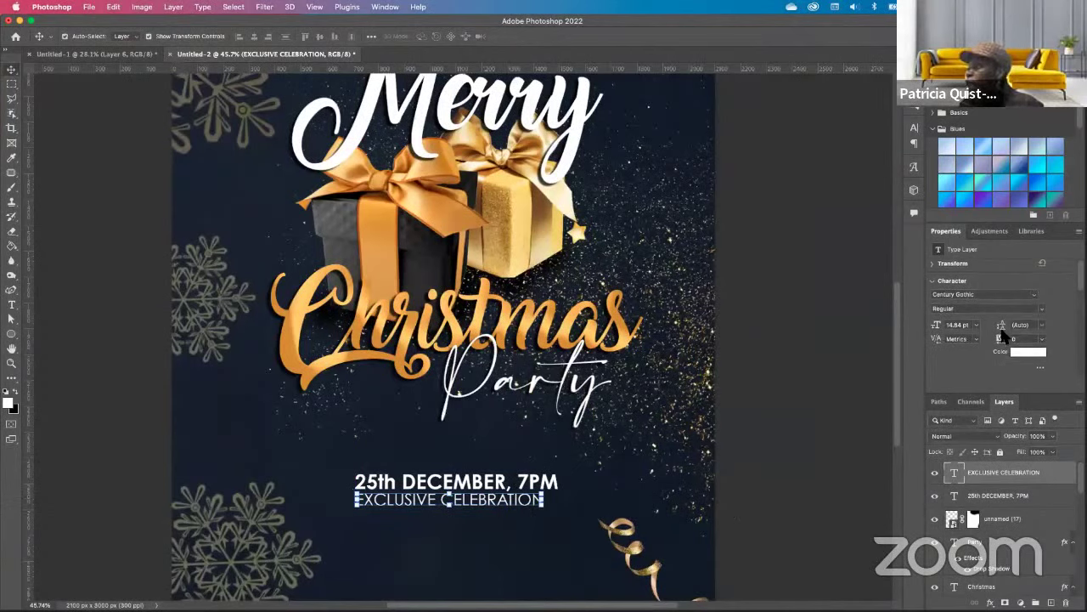
left_click_drag(1004, 336, 1009, 337)
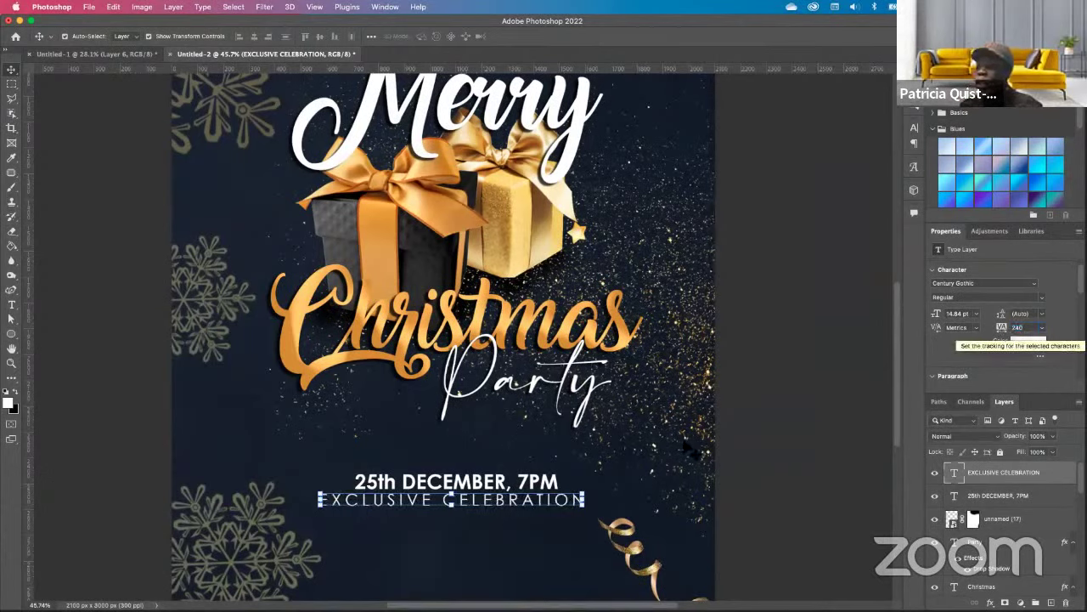
double_click(560, 499)
key("Escape")
key("v")
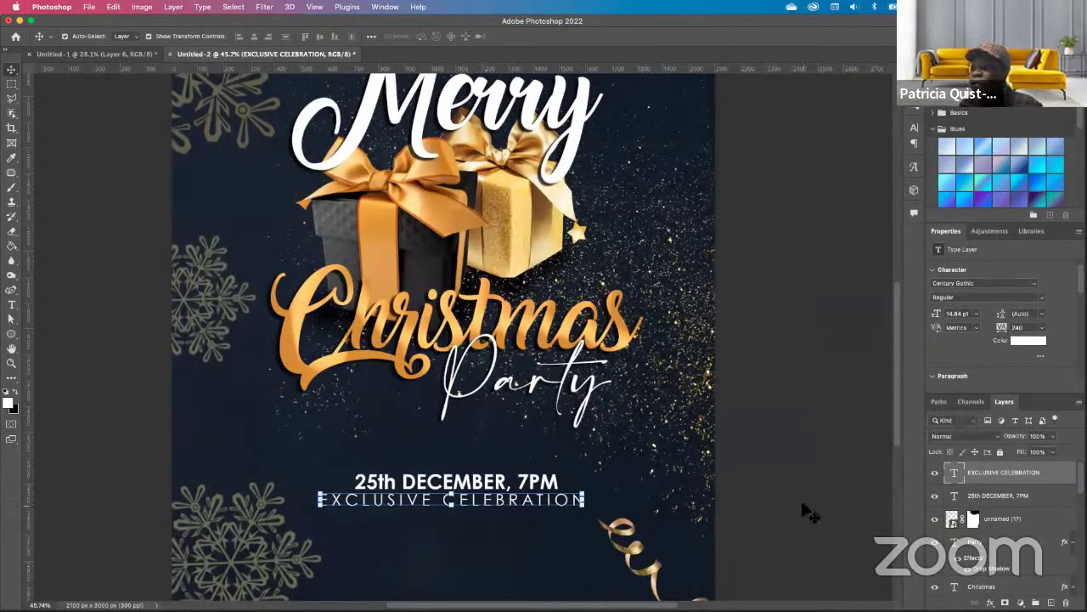
left_click(807, 512)
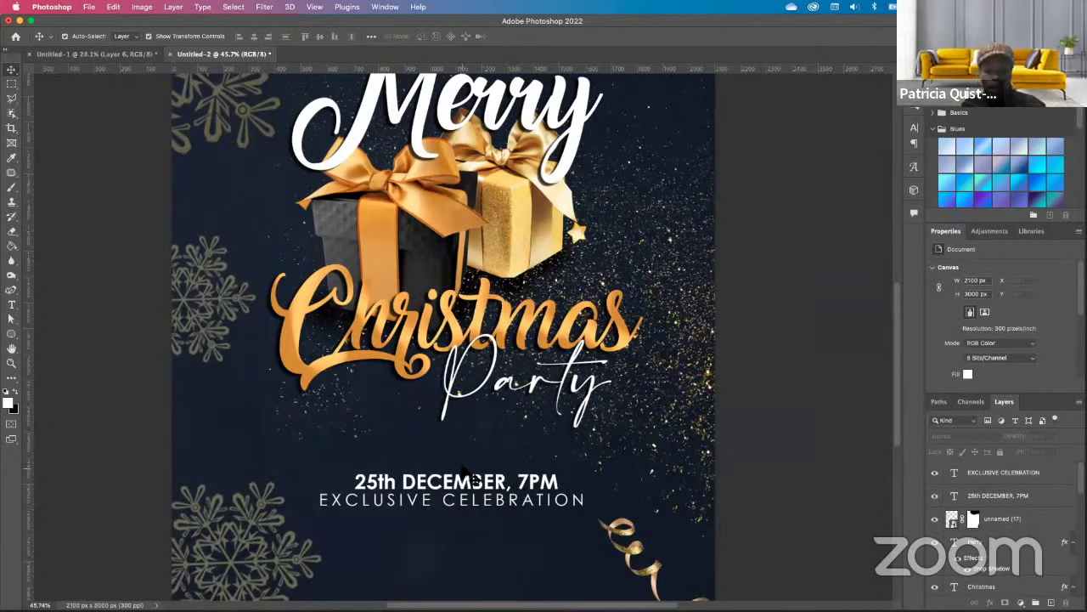
Scale the date and EXCLUSIVE CELEBRATION lines down together about their centre, bringing the lower line to about 12 pt.
scroll(476, 478, "down", 1)
scroll(500, 468, "down", 5)
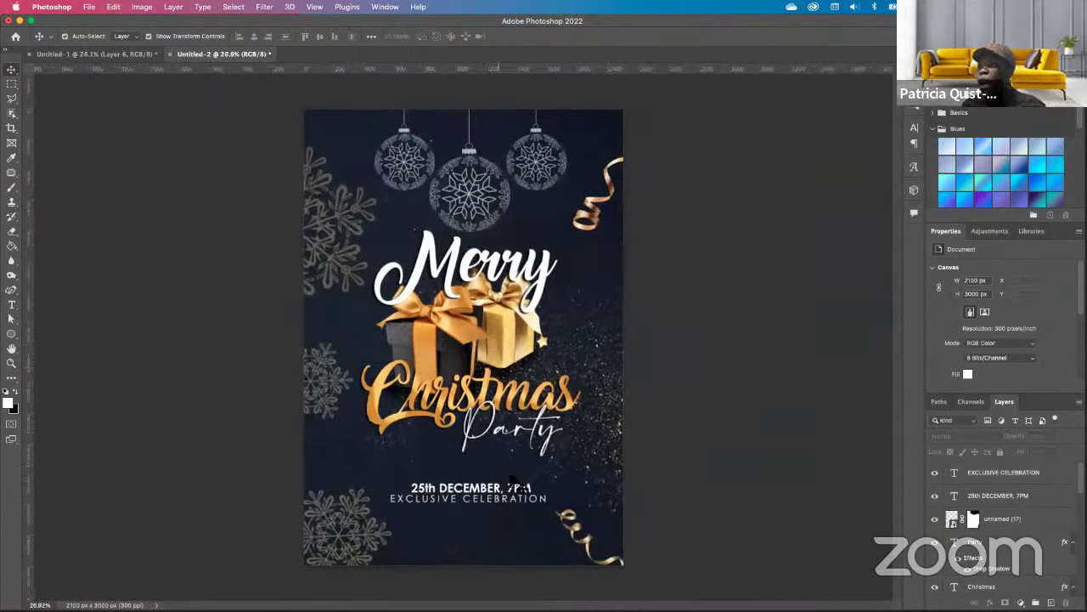
left_click(1020, 480)
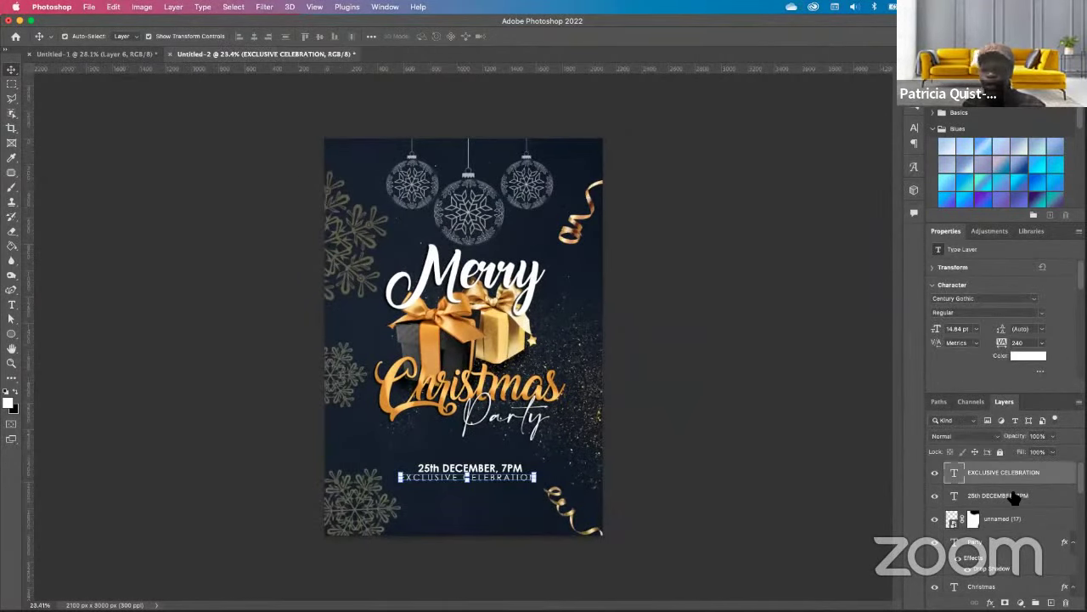
left_click(985, 501, "shift")
key("super+t")
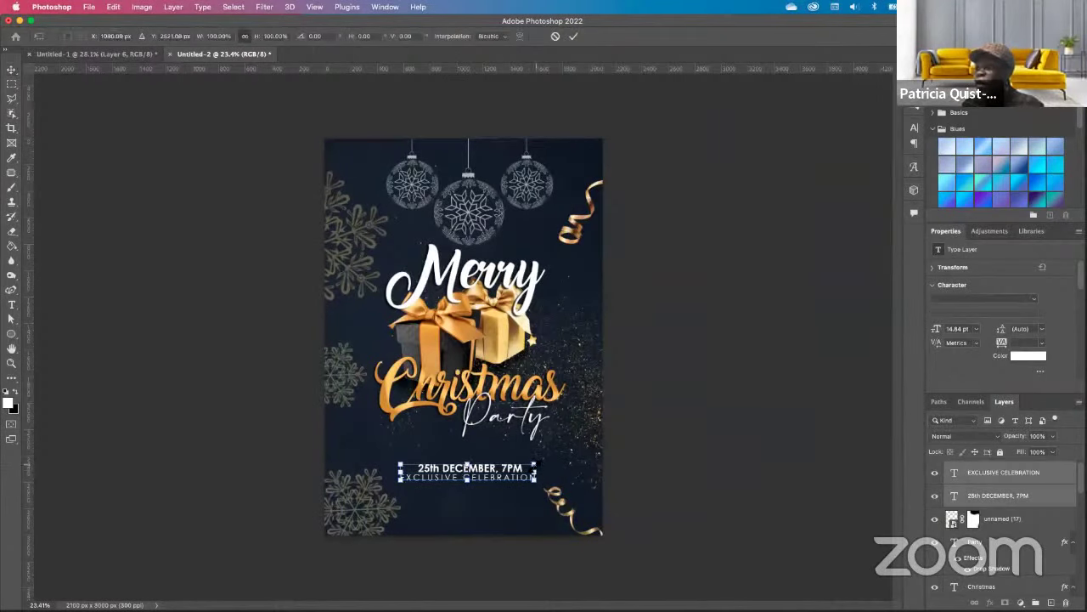
left_click_drag(535, 464, 488, 479)
key("Return")
left_click(551, 491)
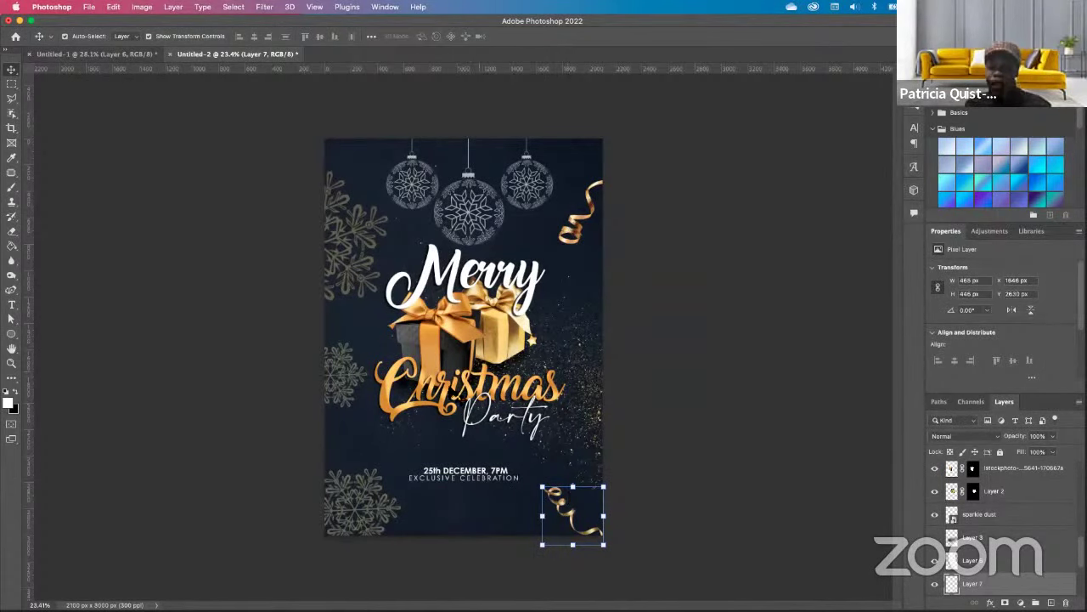
scroll(464, 356, "up", 2)
scroll(455, 368, "up", 2)
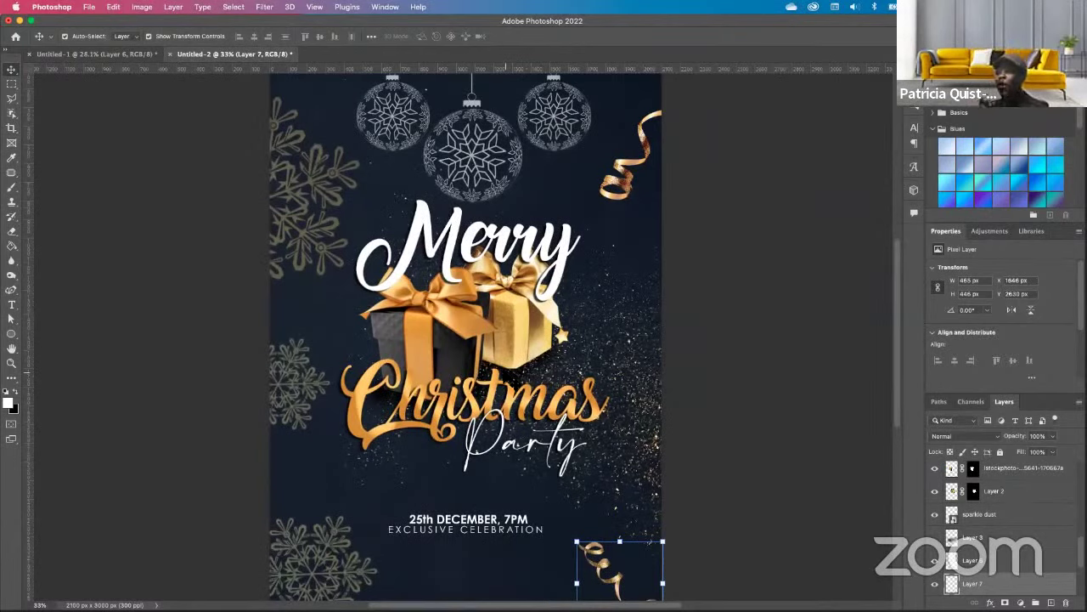
left_click(802, 286)
Try a bright red Color Overlay (#f3030e) on the Merry text.
left_click(550, 251)
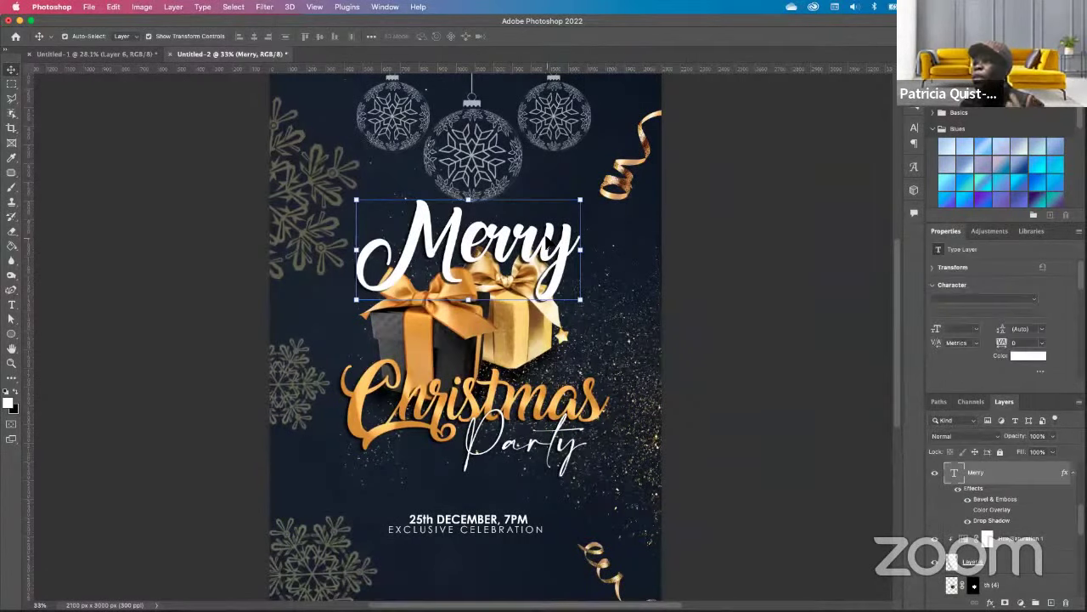
double_click(1051, 472)
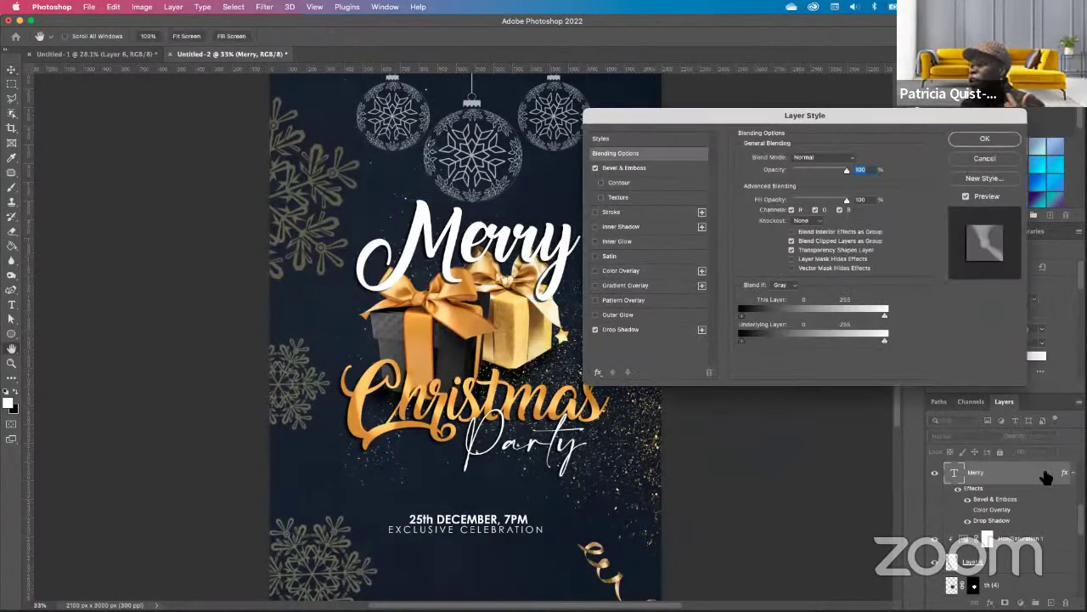
left_click(596, 270)
left_click(648, 269)
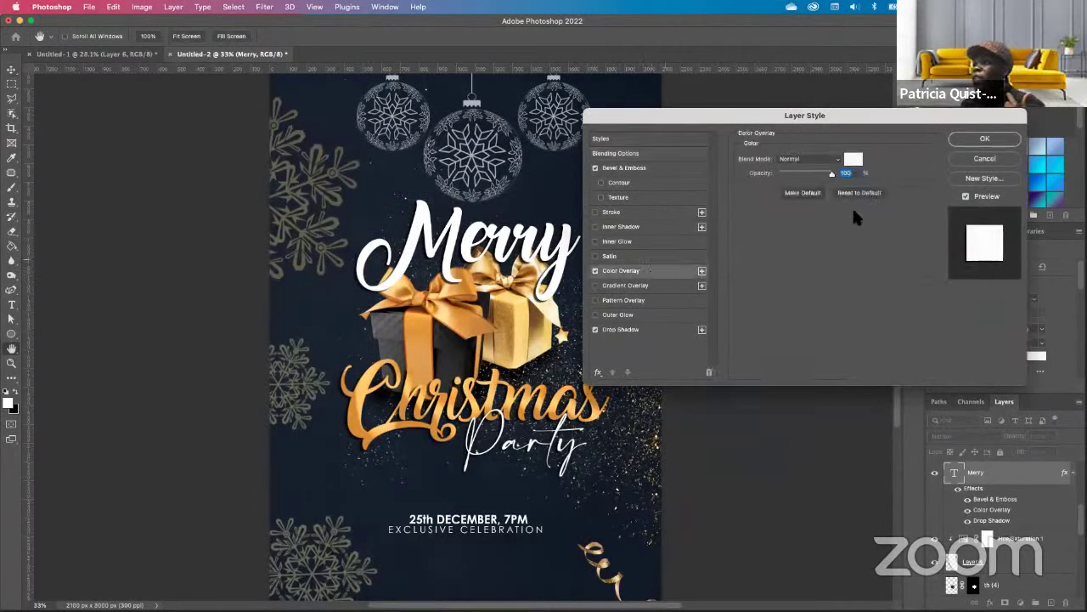
left_click(854, 159)
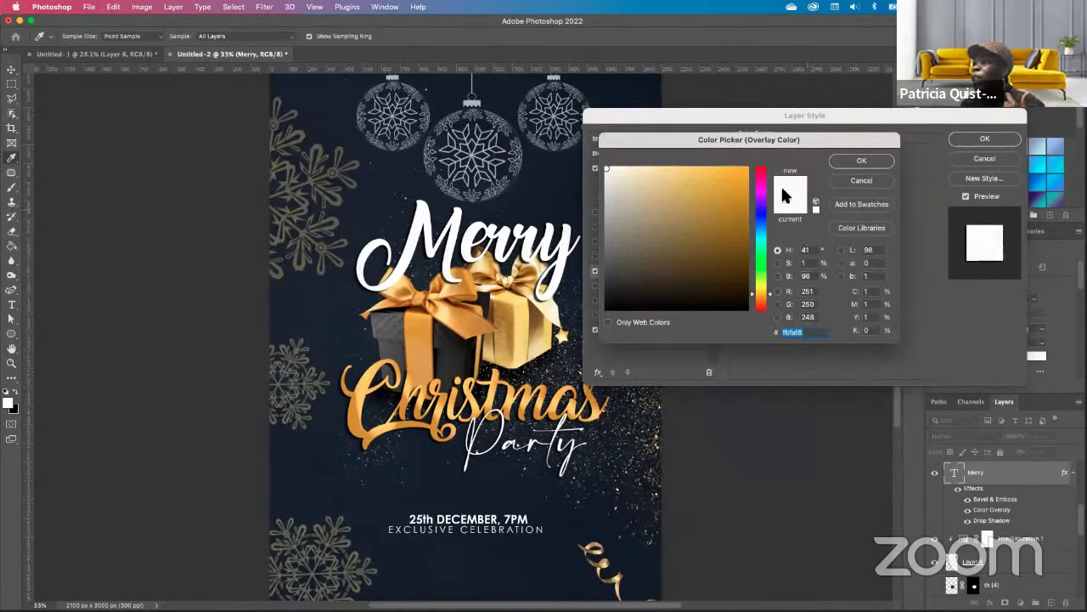
left_click(761, 169)
mouse_move(721, 198)
left_mouse_down()
mouse_move(740, 276)
mouse_move(721, 182)
mouse_move(736, 170)
mouse_move(712, 181)
mouse_move(745, 168)
mouse_move(740, 194)
mouse_move(747, 173)
left_mouse_up()
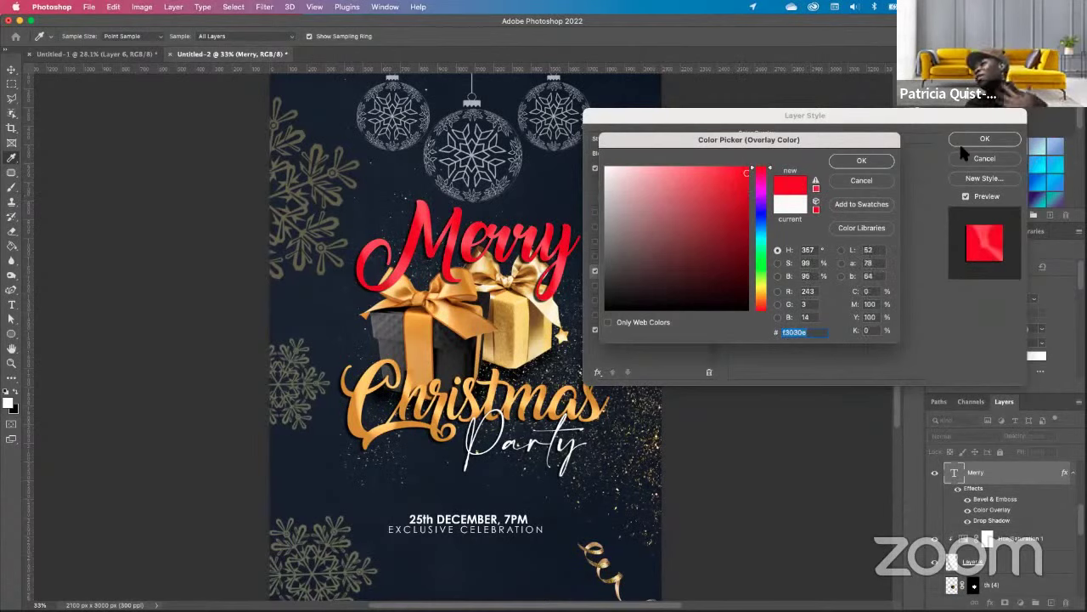
key("Escape")
left_click(985, 160)
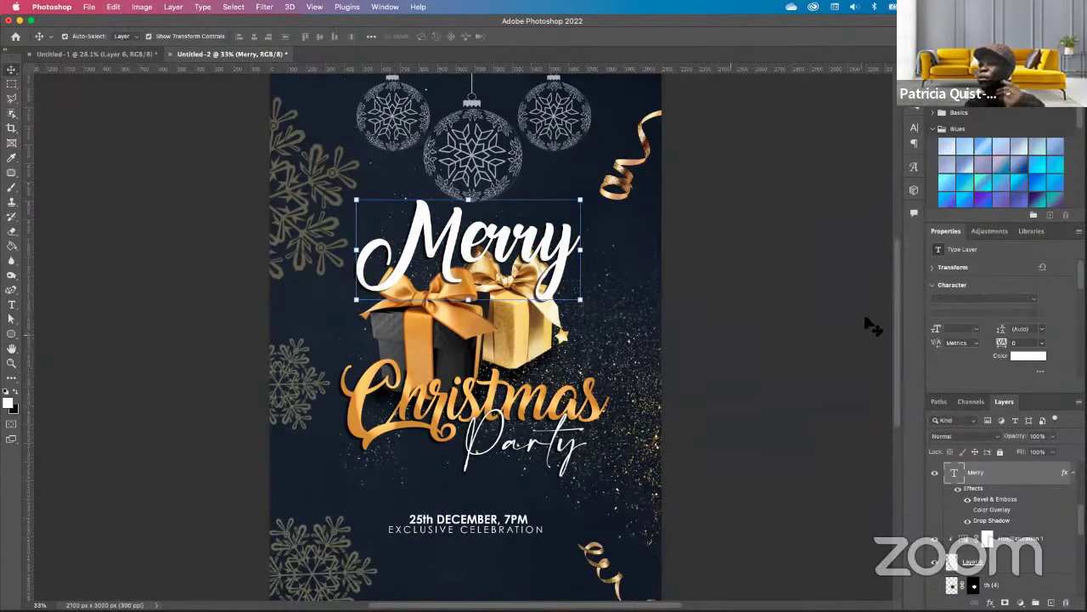
Copy the layer style of the orange-gold Christmas text.
scroll(345, 335, "down", 3)
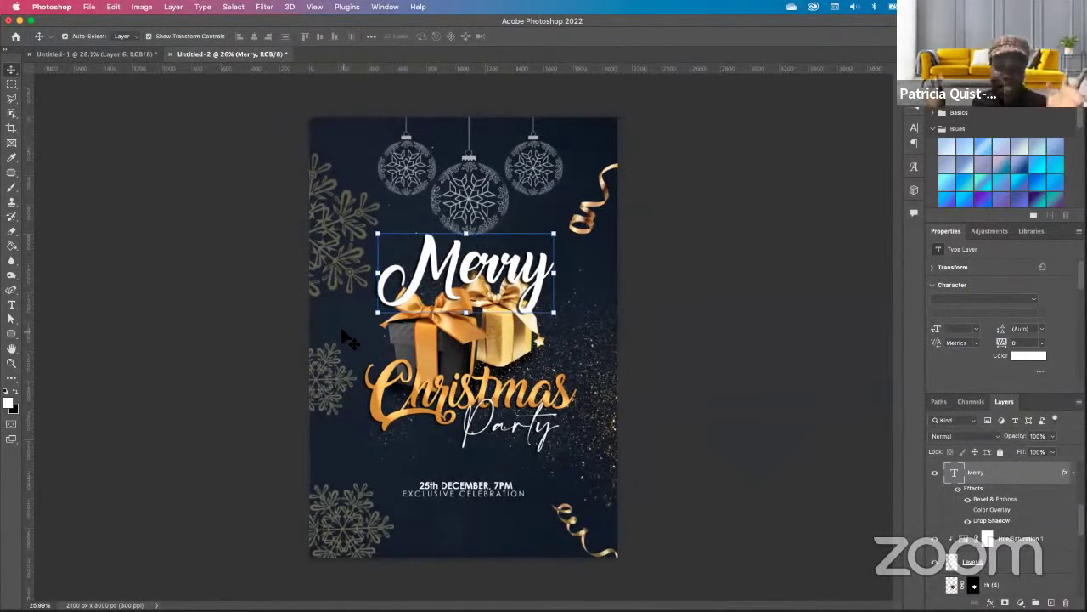
scroll(347, 339, "up", 1)
scroll(476, 406, "up", 1)
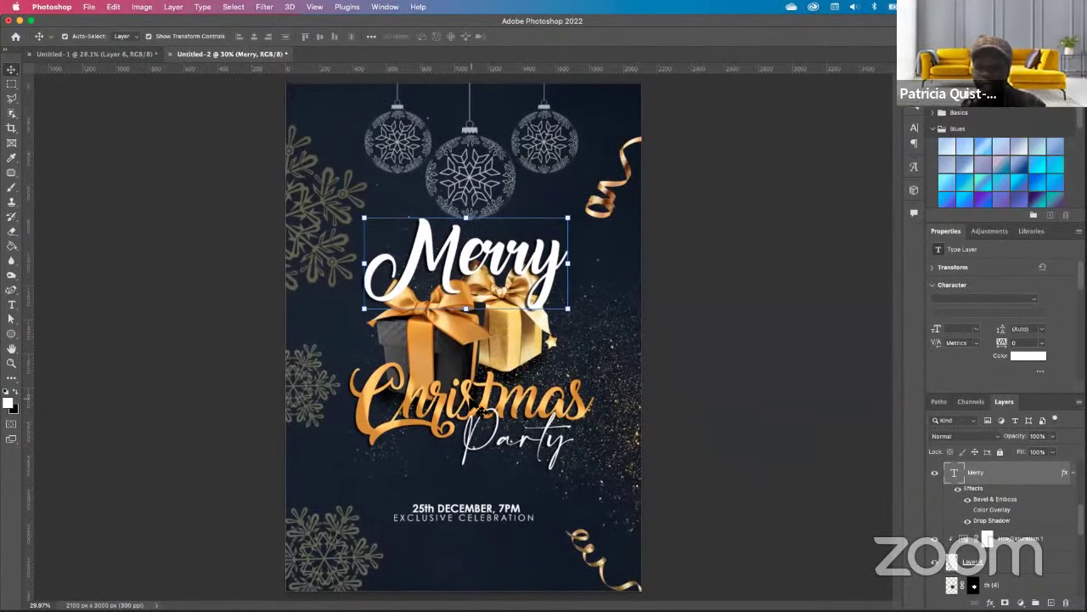
left_click(521, 517)
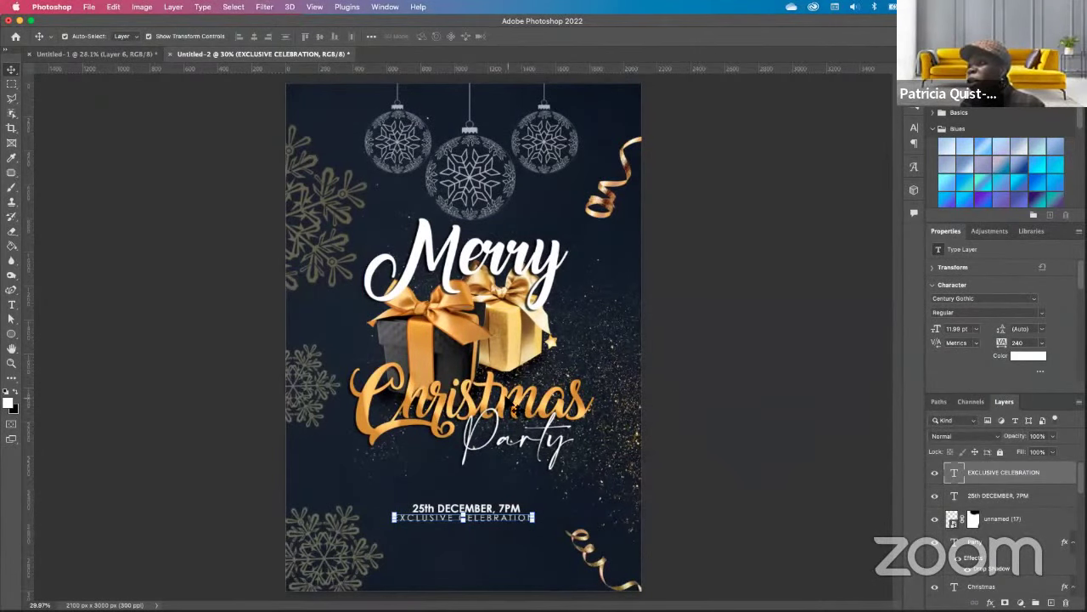
left_click(508, 401)
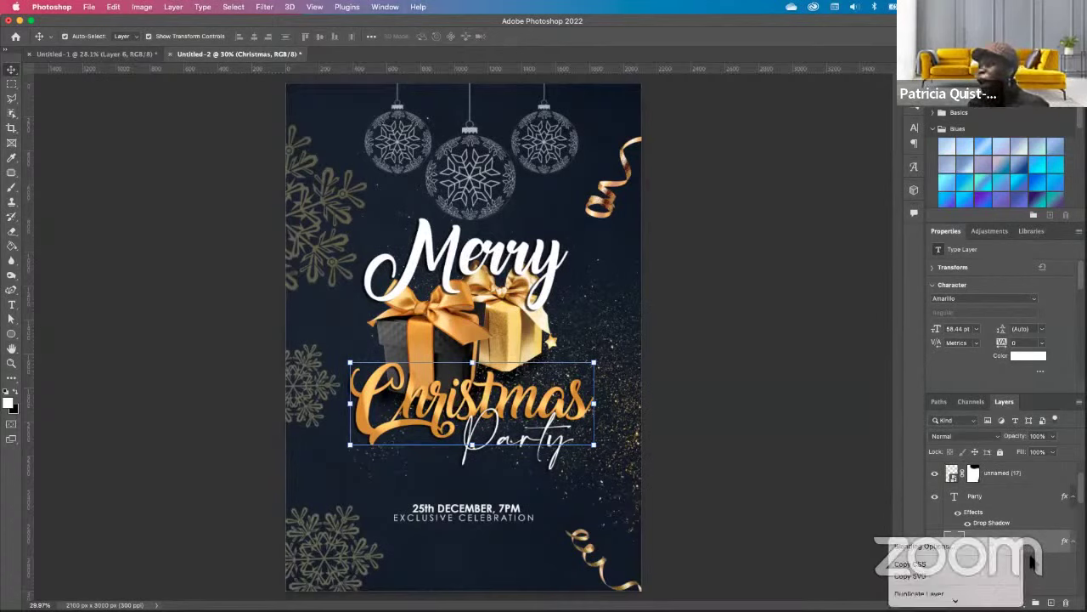
right_click(1025, 548)
mouse_move(956, 601)
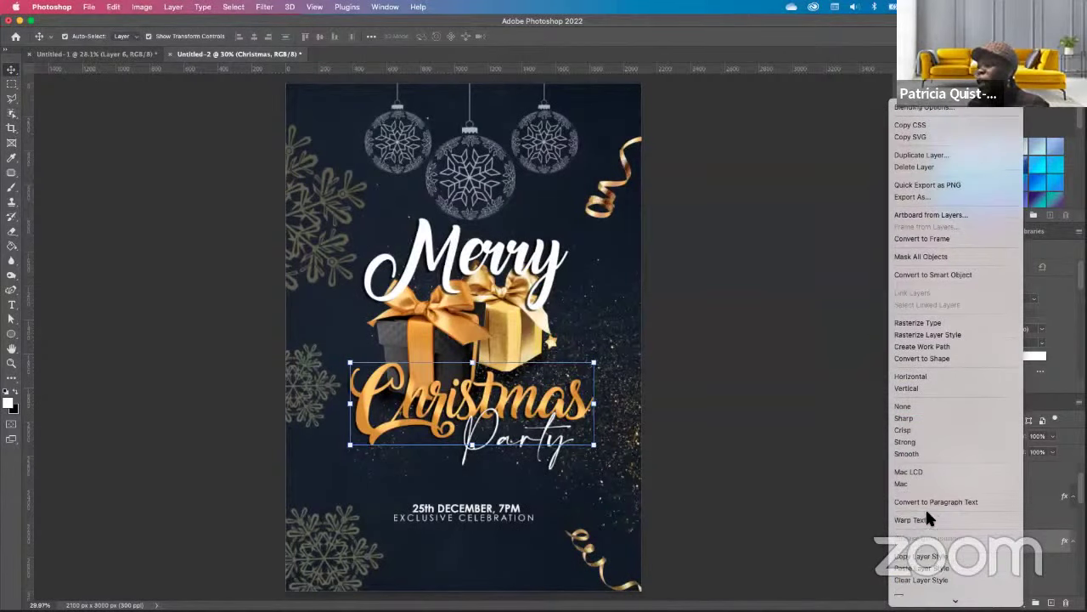
left_click(996, 520)
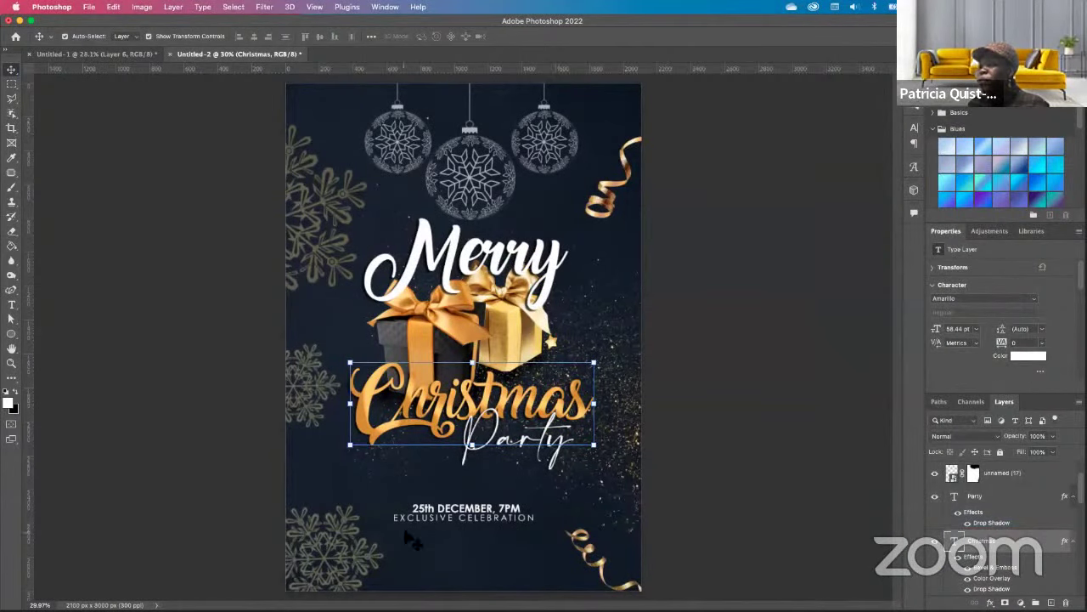
Paste the copied Christmas layer style onto the EXCLUSIVE CELEBRATION text and deselect it.
left_click(469, 520)
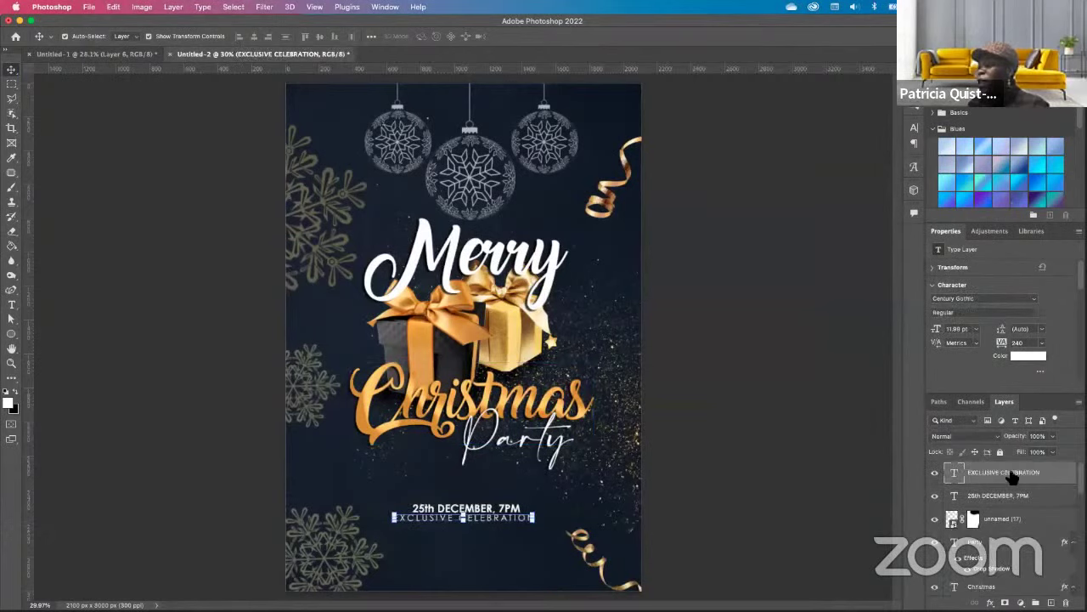
right_click(1013, 473)
scroll(892, 459, "down", 8)
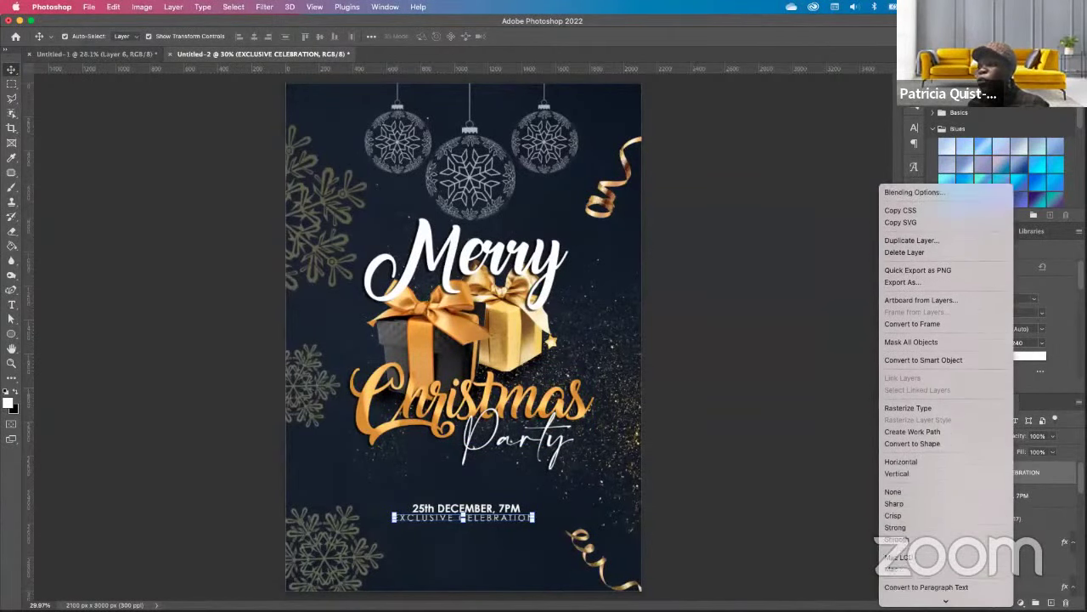
left_click(892, 455)
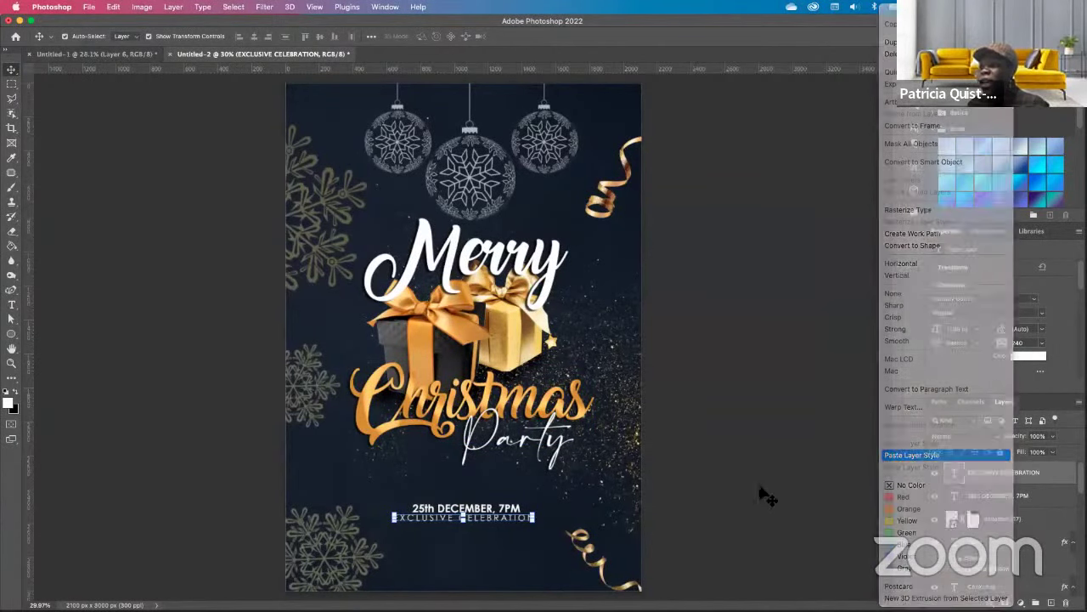
left_click(770, 496)
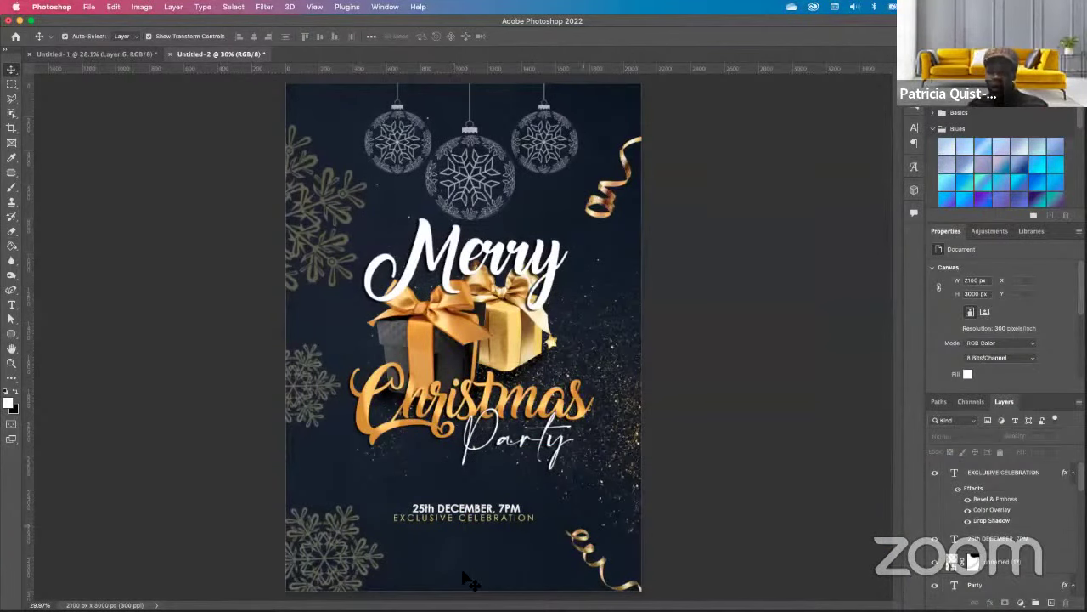
Turn off the Drop Shadow effect on the EXCLUSIVE CELEBRATION text, keeping its Bevel & Emboss and Color Overlay.
scroll(462, 545, "up", 3)
scroll(468, 533, "up", 2)
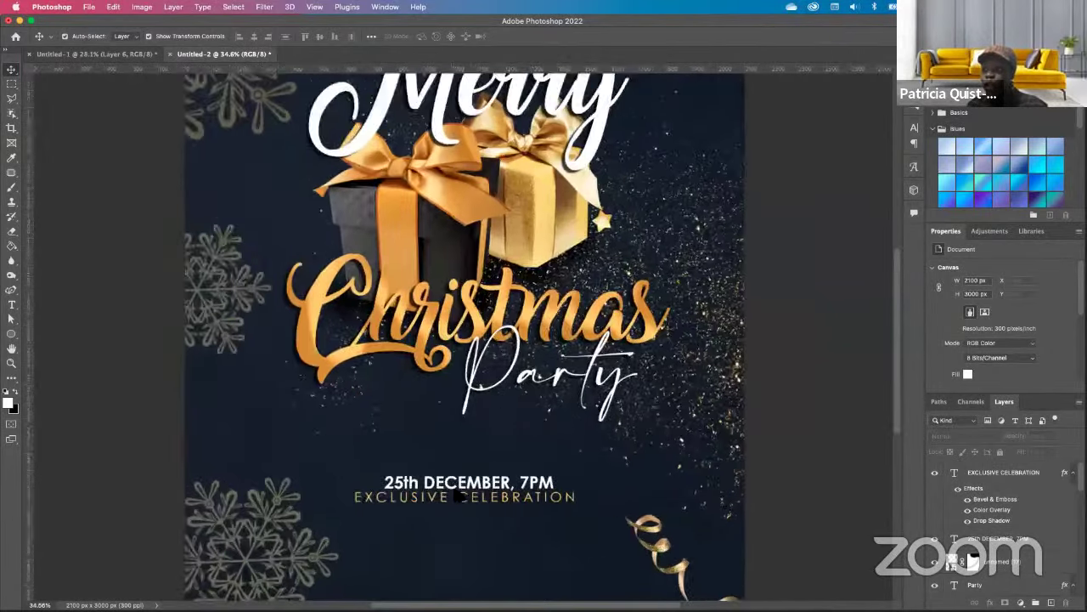
scroll(476, 522, "down", 4)
scroll(480, 509, "up", 2)
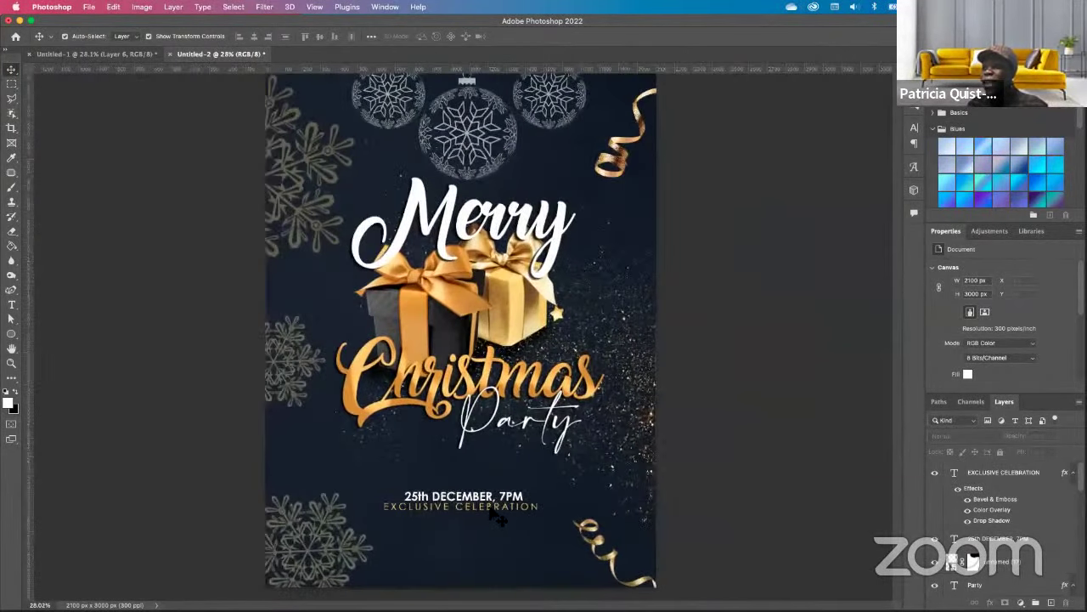
left_click(492, 507)
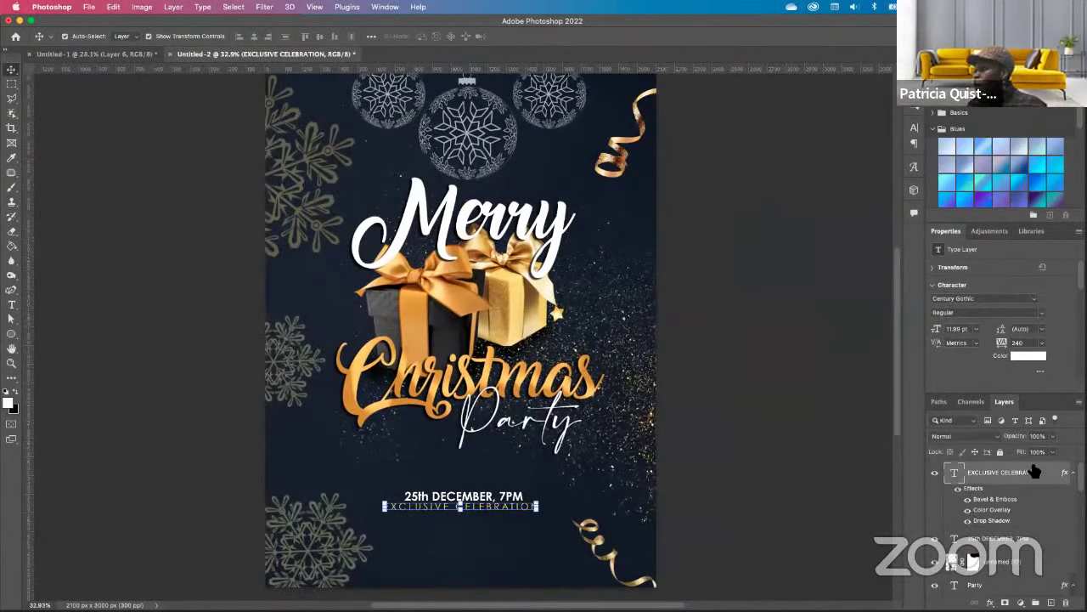
double_click(1028, 470)
left_click(595, 329)
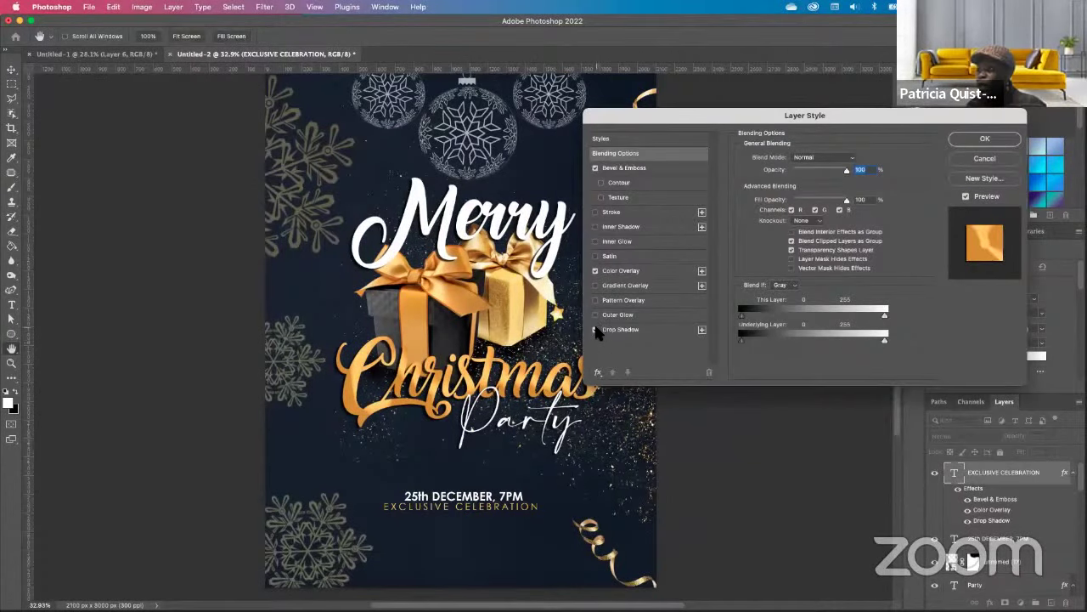
left_click(984, 138)
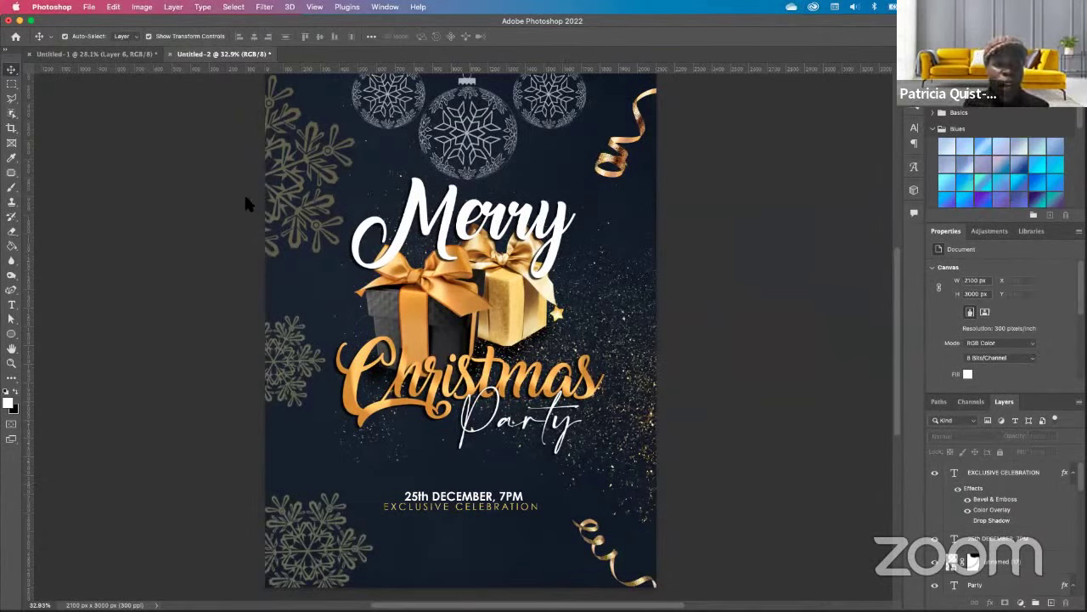
key("super+Tab")
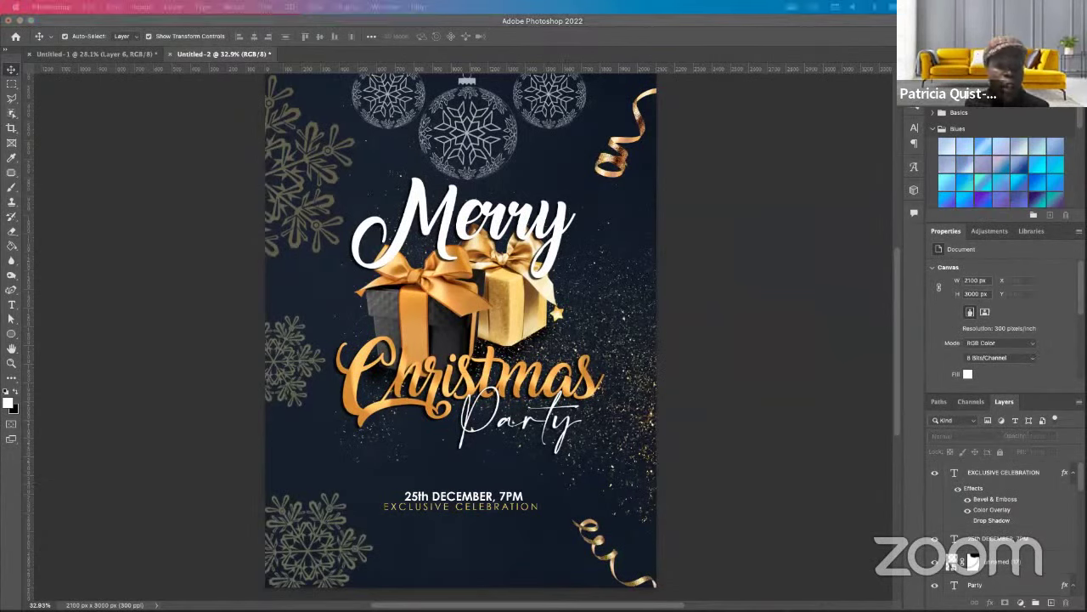
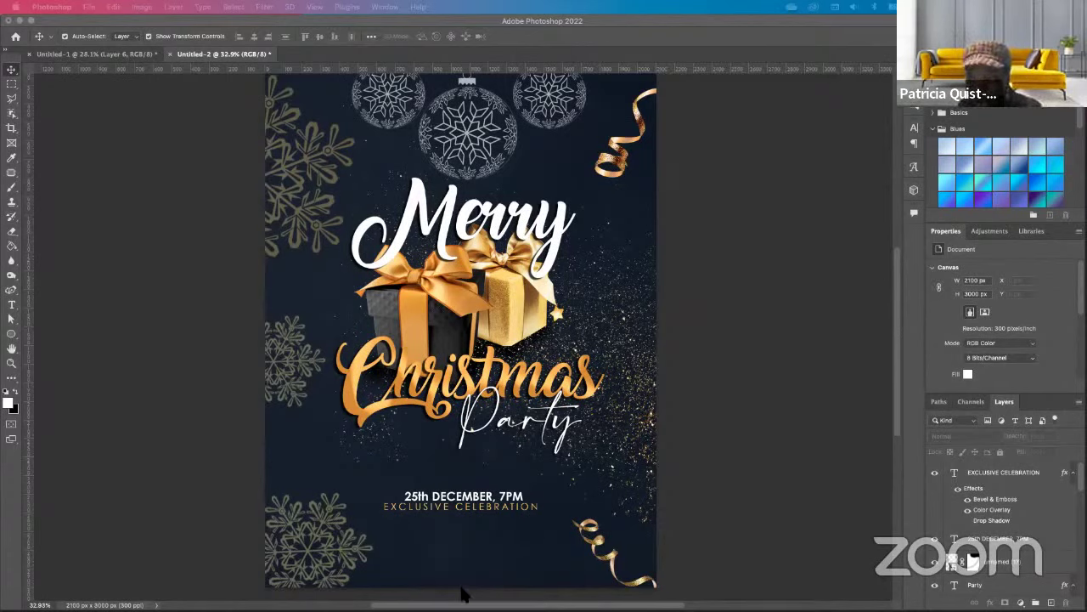
left_click(500, 520)
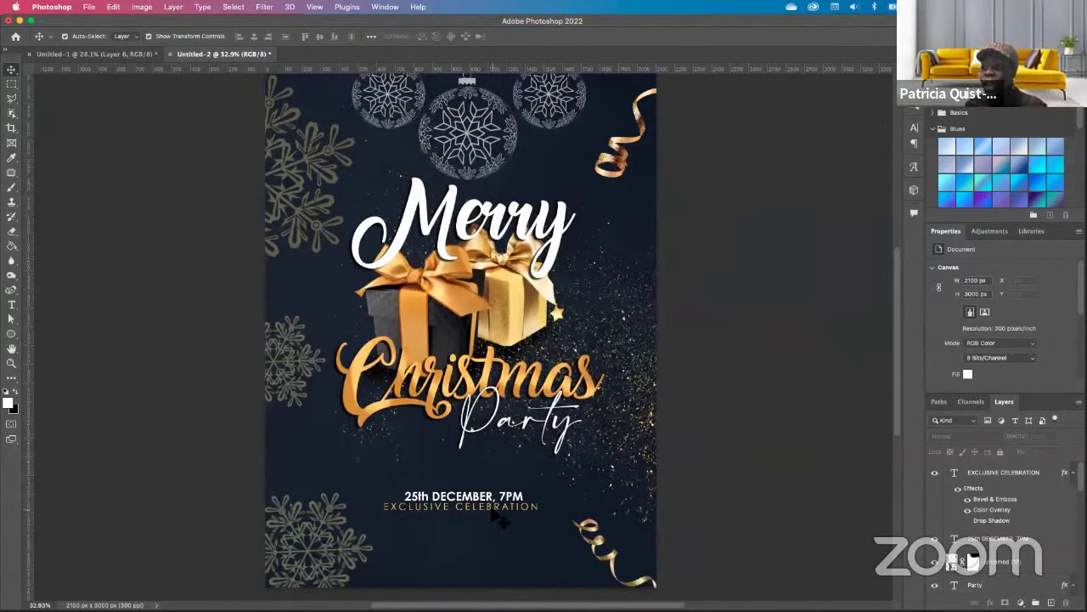
left_click(501, 508)
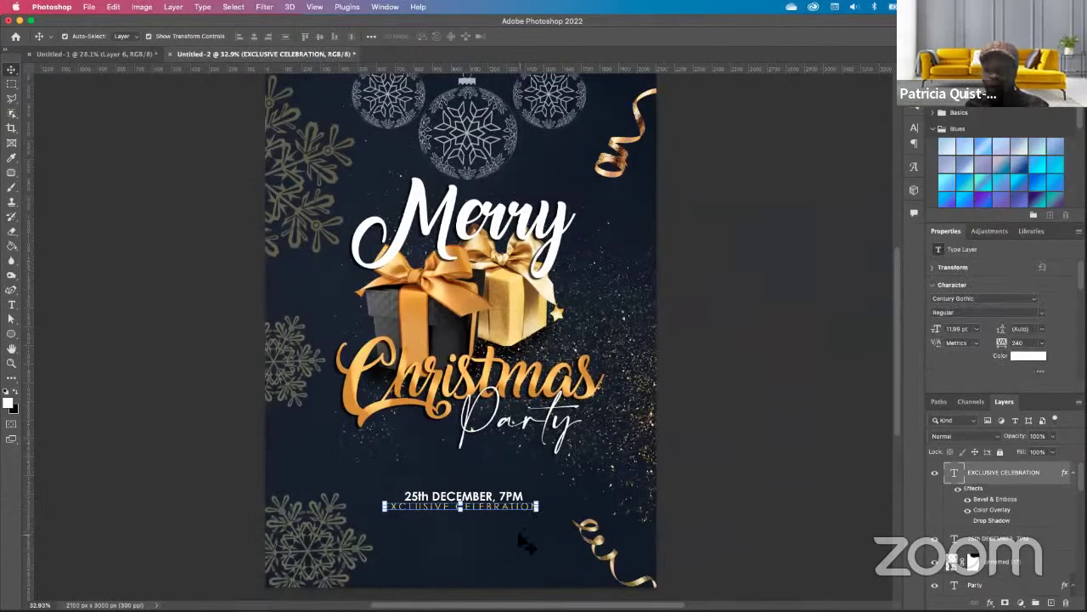
Duplicate the 25th DECEMBER, 7PM line below EXCLUSIVE CELEBRATION and replace the copy's text with the venue's street address, city and state.
left_click(497, 499)
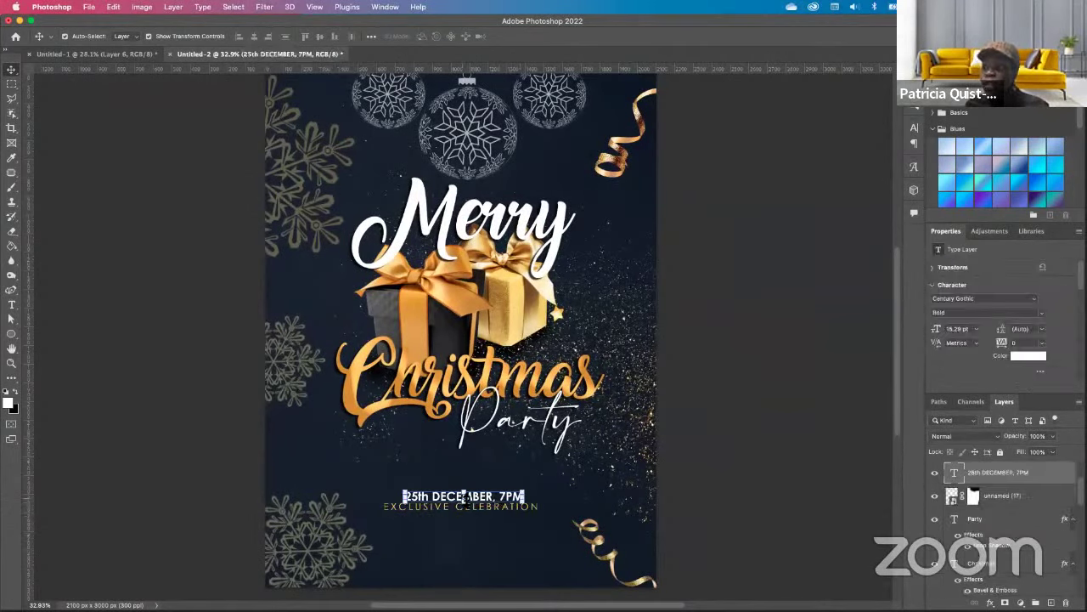
left_click_drag(470, 507, 470, 541, "alt")
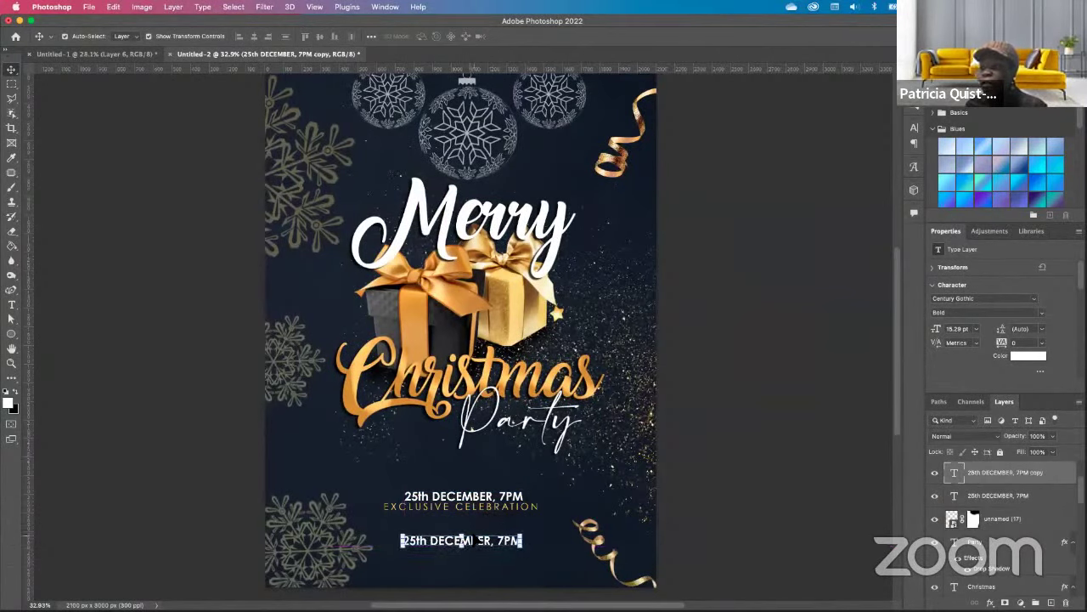
double_click(505, 542)
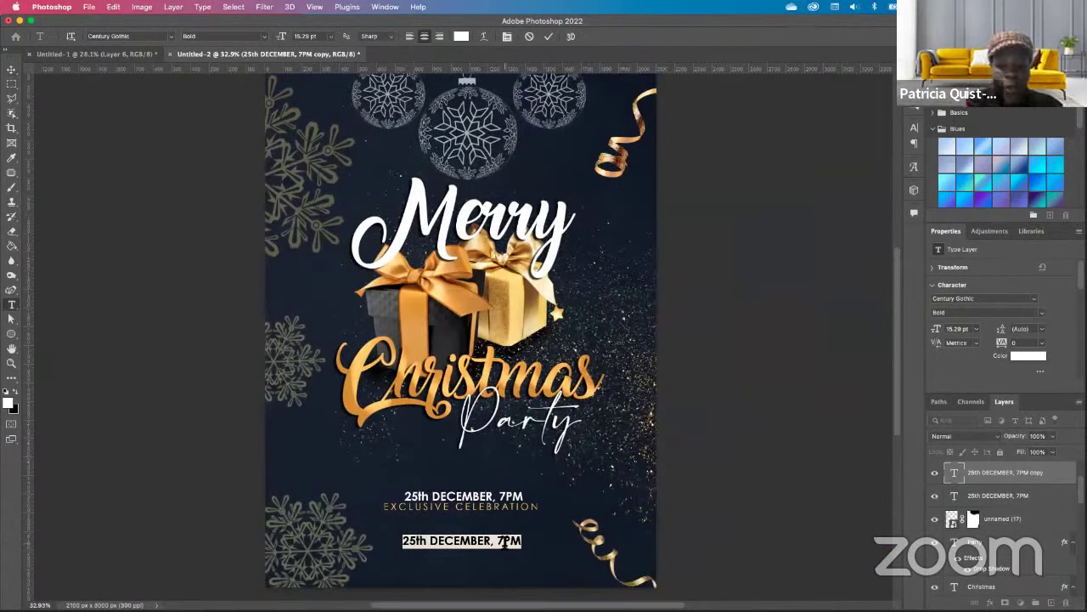
type("1000 OAKS")
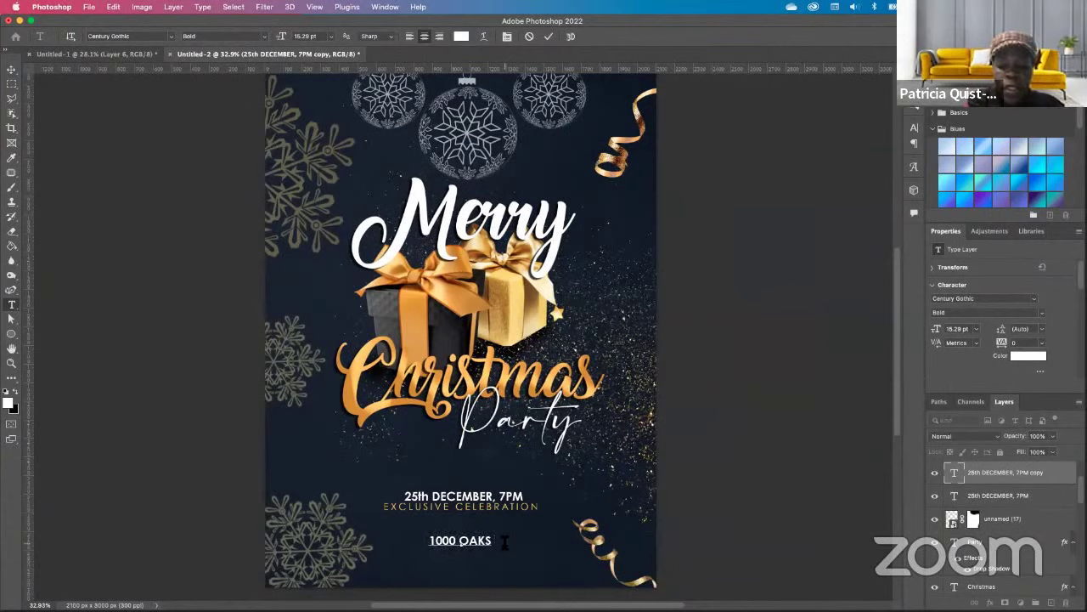
type(" DRIVE")
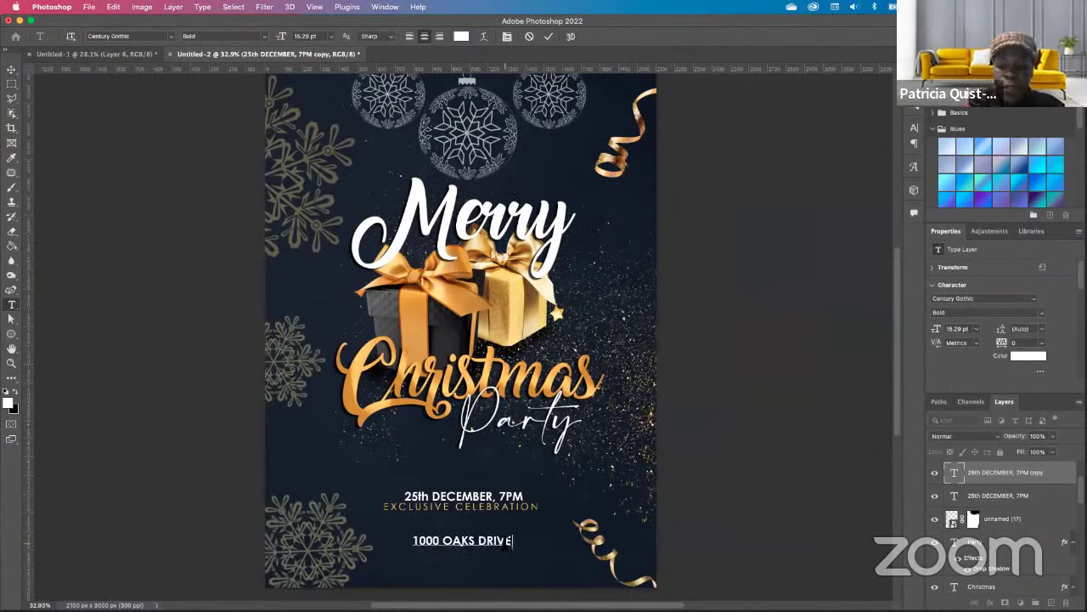
type(", MEMPHIS.")
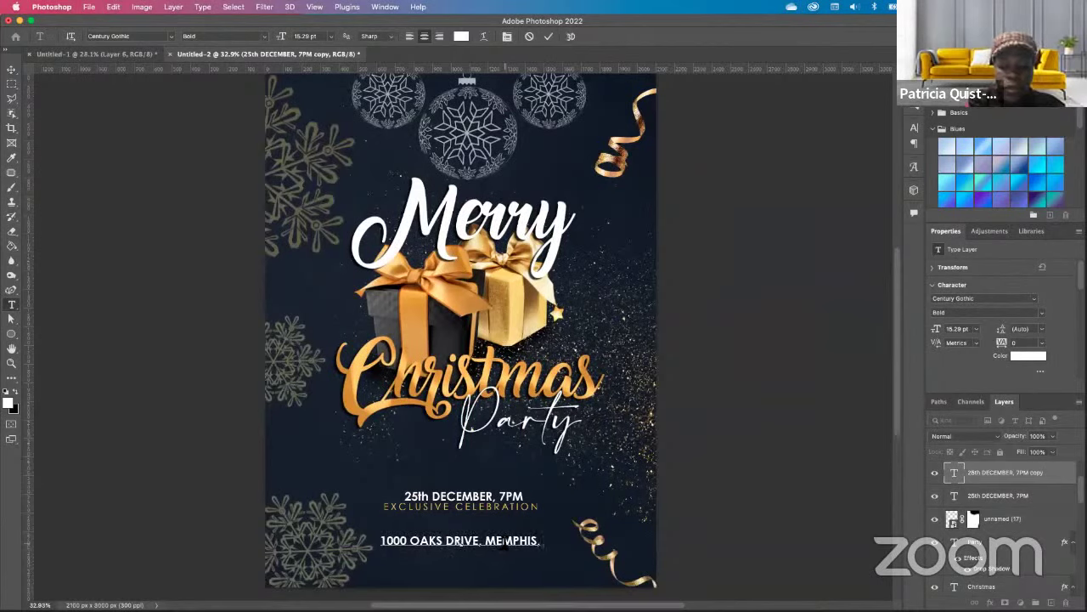
type(" TN")
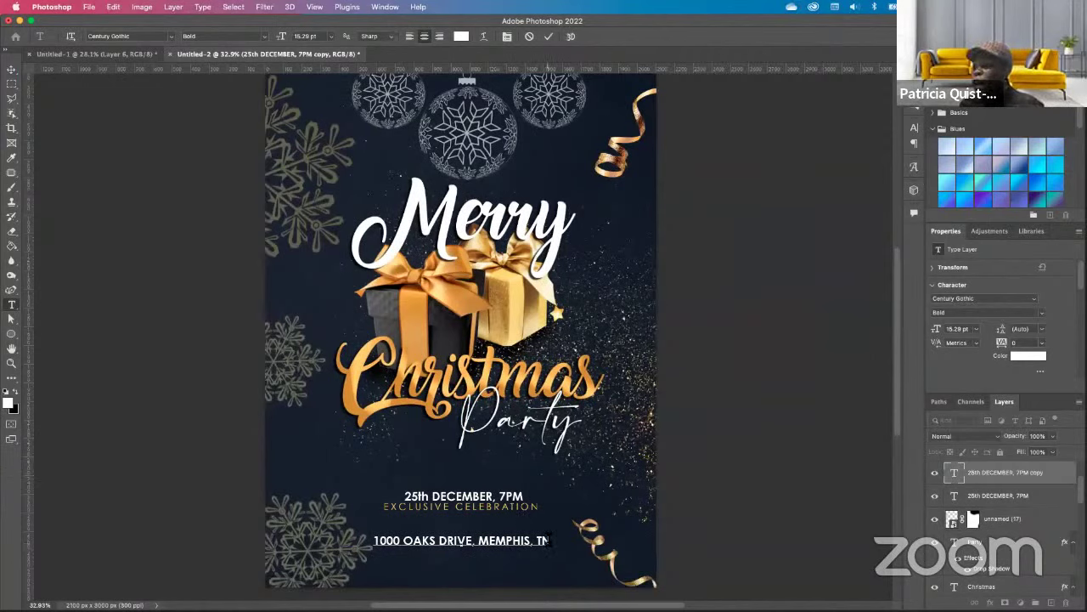
Change the address line's font style to Regular and scale it down to about 14 pt.
left_click_drag(552, 540, 330, 524)
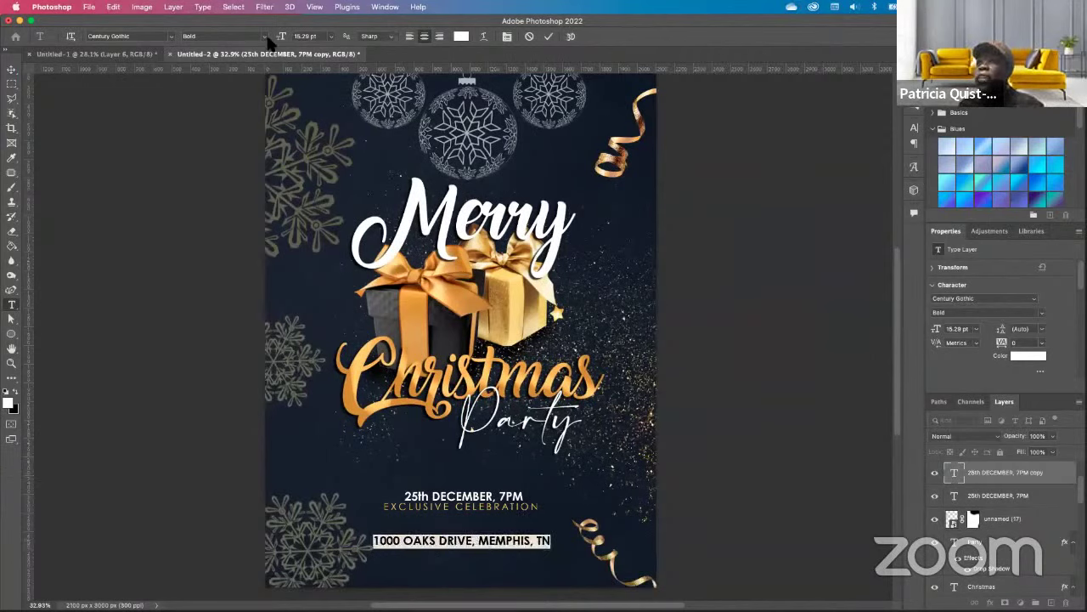
left_click(241, 39)
left_click(234, 32)
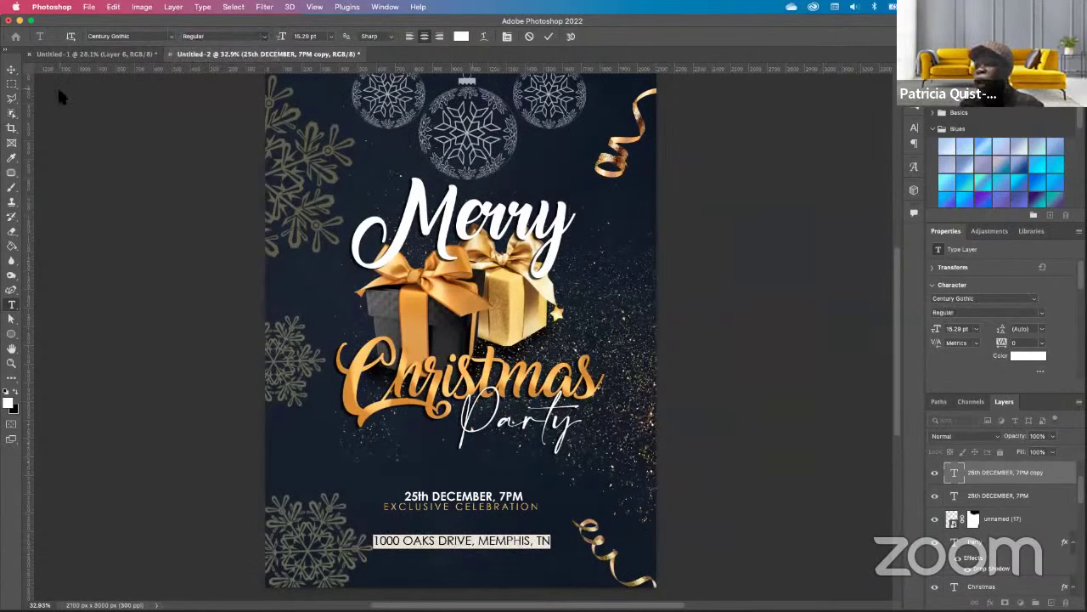
left_click(10, 71)
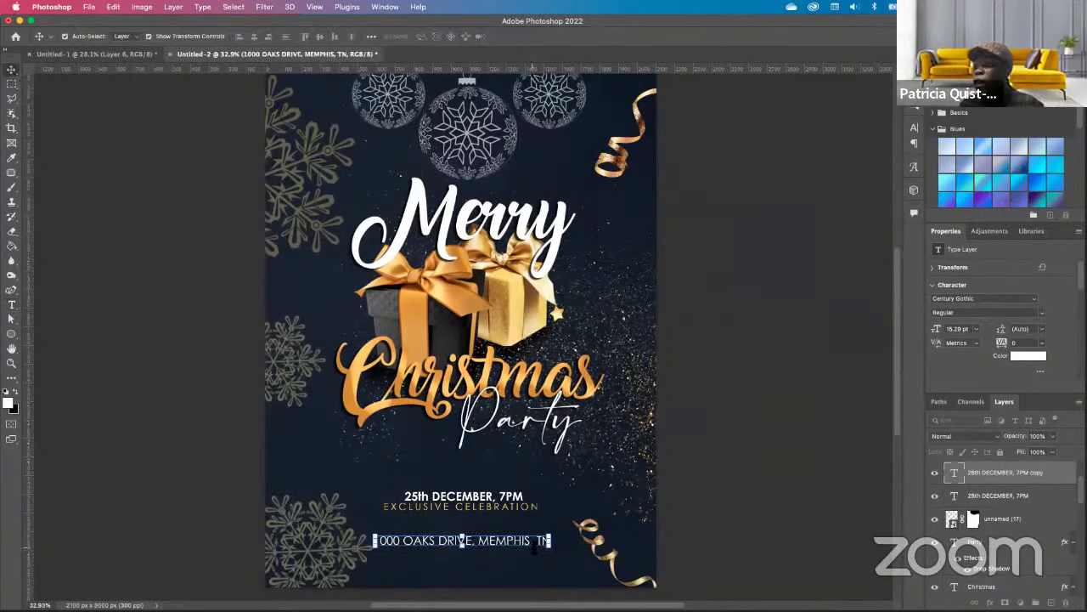
mouse_move(525, 548)
left_mouse_down()
mouse_move(523, 520)
mouse_move(522, 530)
mouse_move(542, 517)
mouse_move(537, 552)
mouse_move(530, 545)
left_mouse_up()
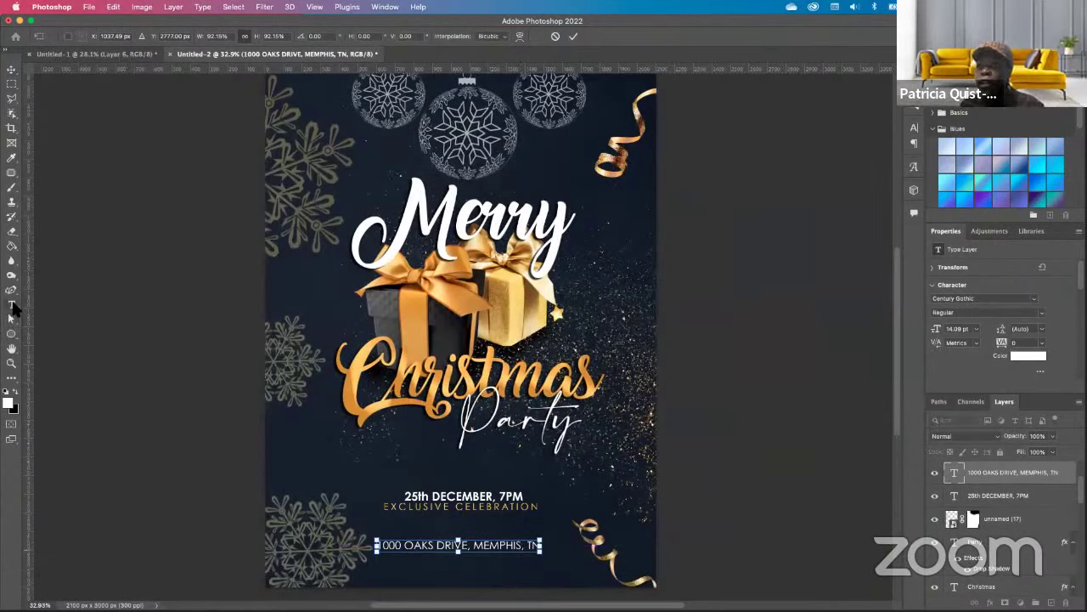
Add the ZIP code to the end of the address line, move the line up close beneath EXCLUSIVE CELEBRATION and deselect it.
left_click(11, 306)
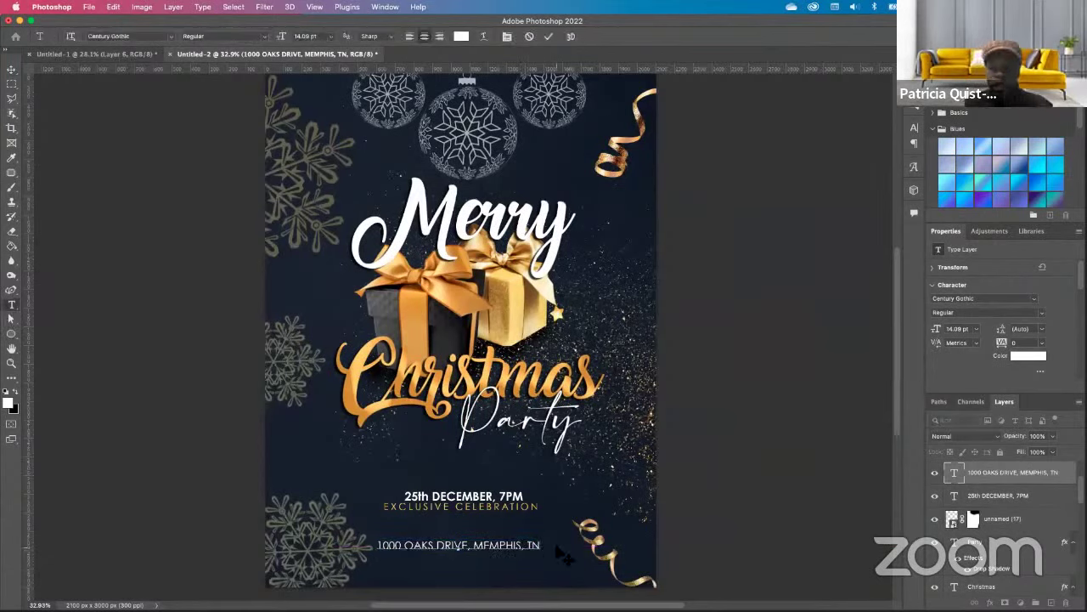
type("98333")
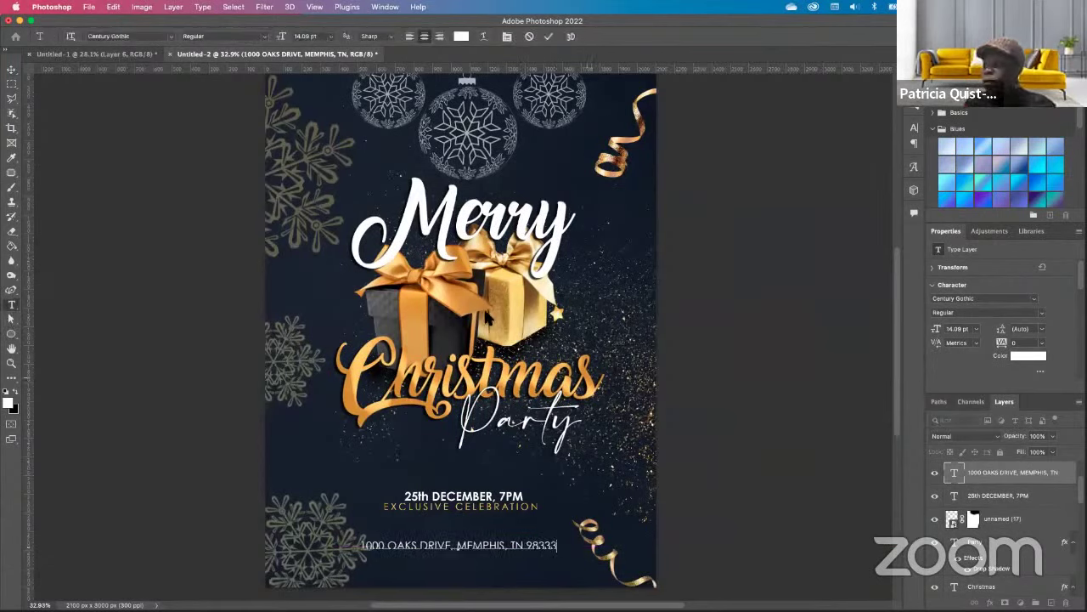
key("super+Return")
key("v")
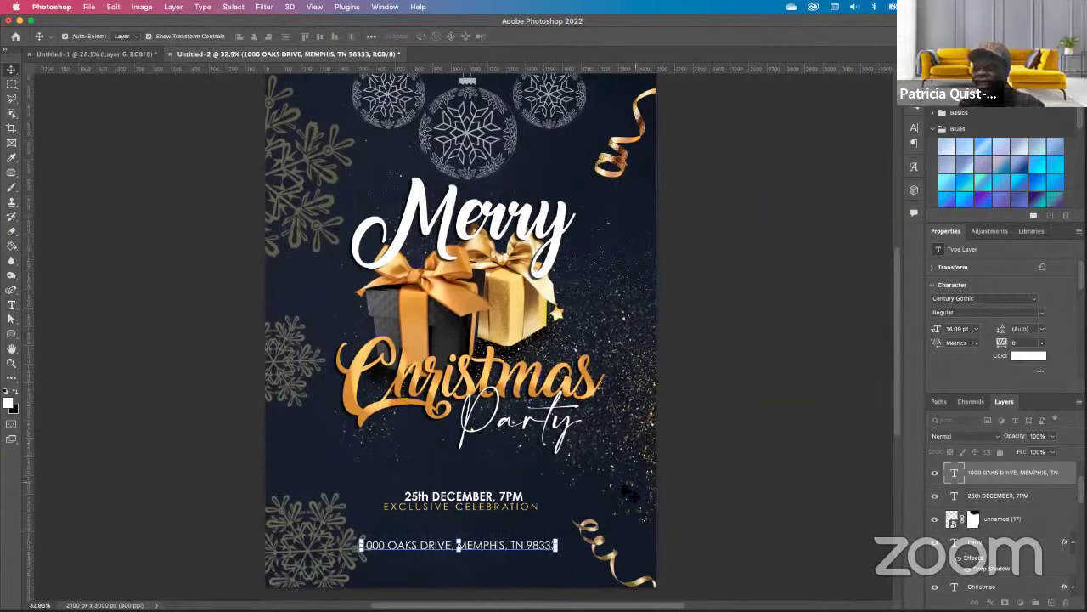
left_click_drag(537, 551, 544, 530)
left_click(764, 542)
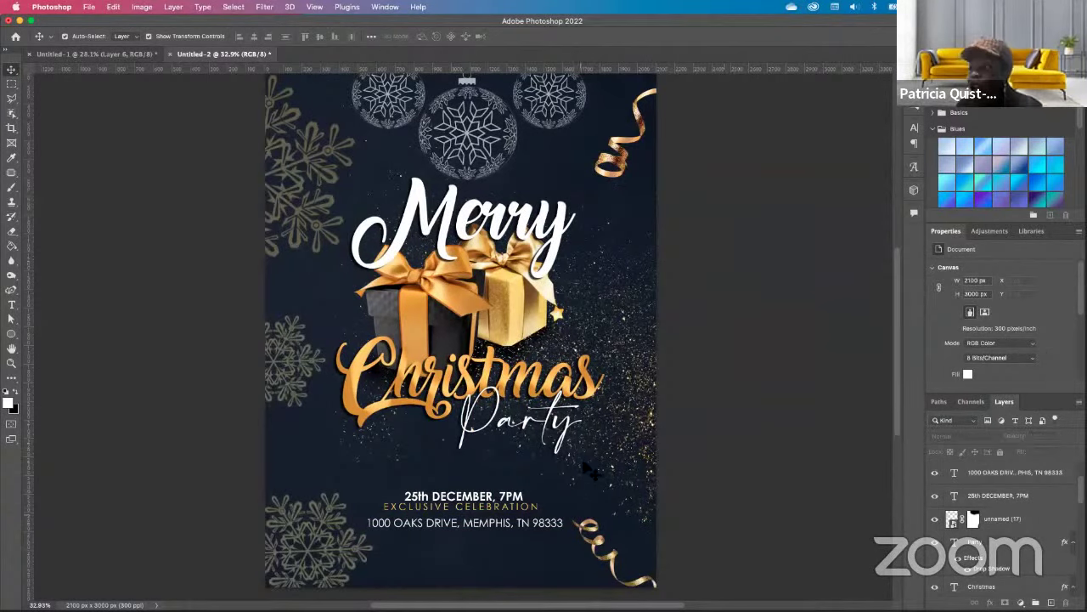
Compare the poster in Untitled-2 with the original design in Untitled-1.
scroll(503, 453, "down", 3)
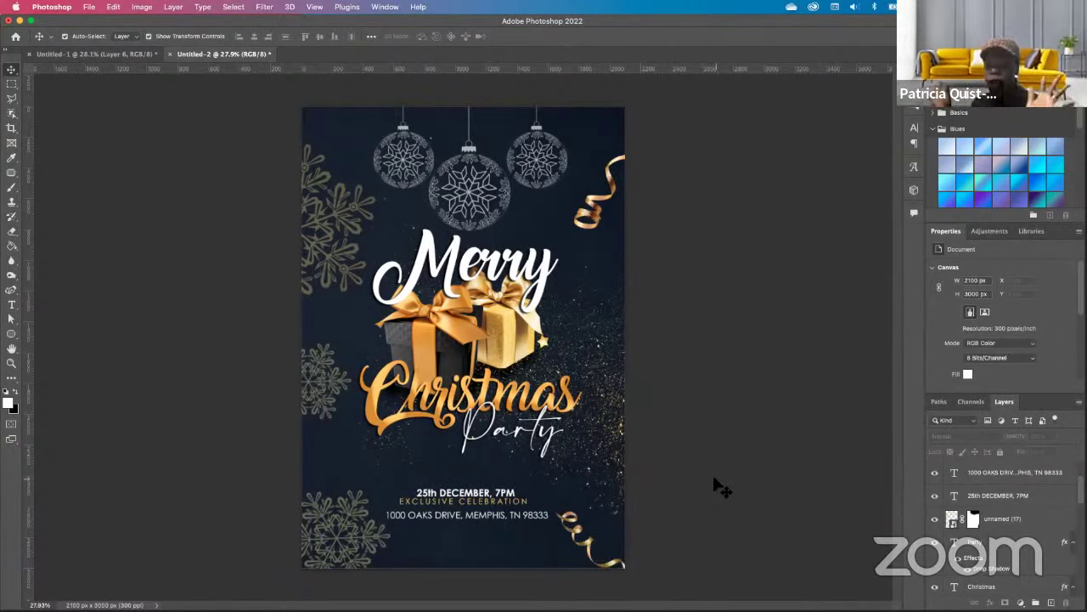
left_click(109, 55)
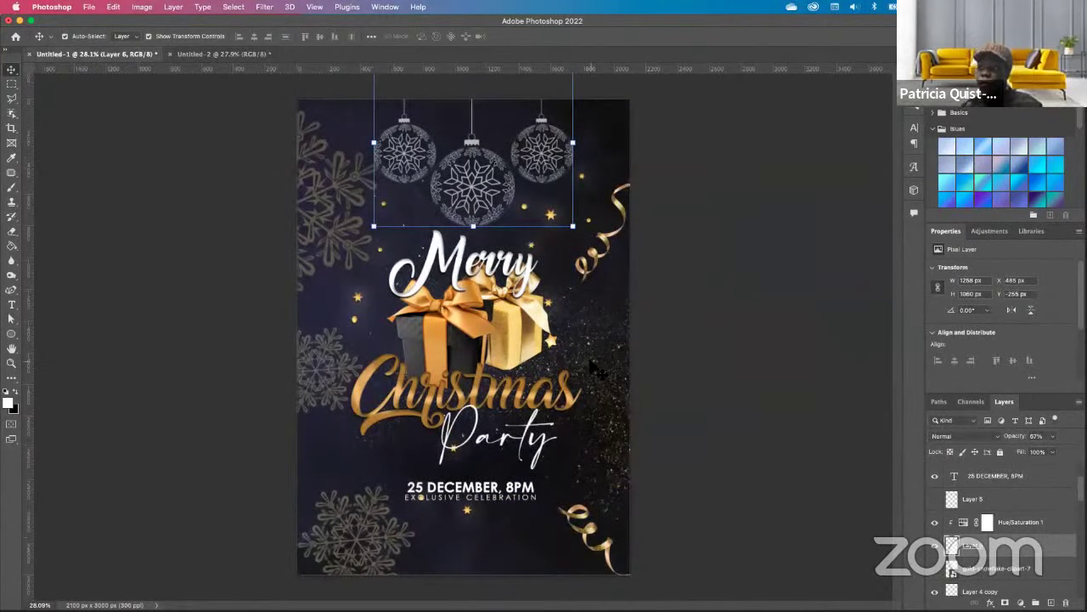
left_click(743, 447)
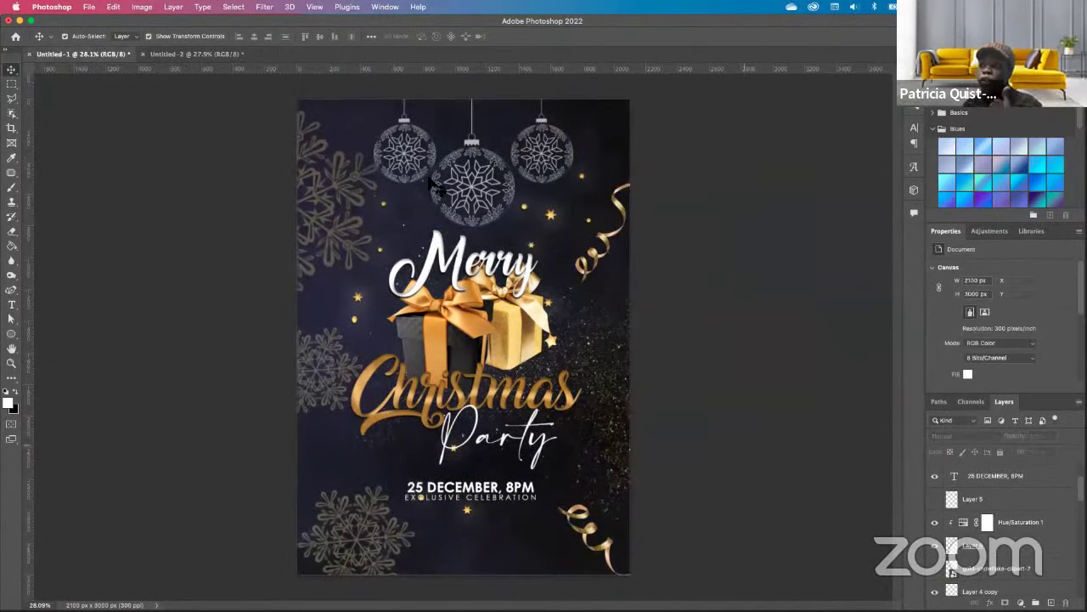
left_click(178, 53)
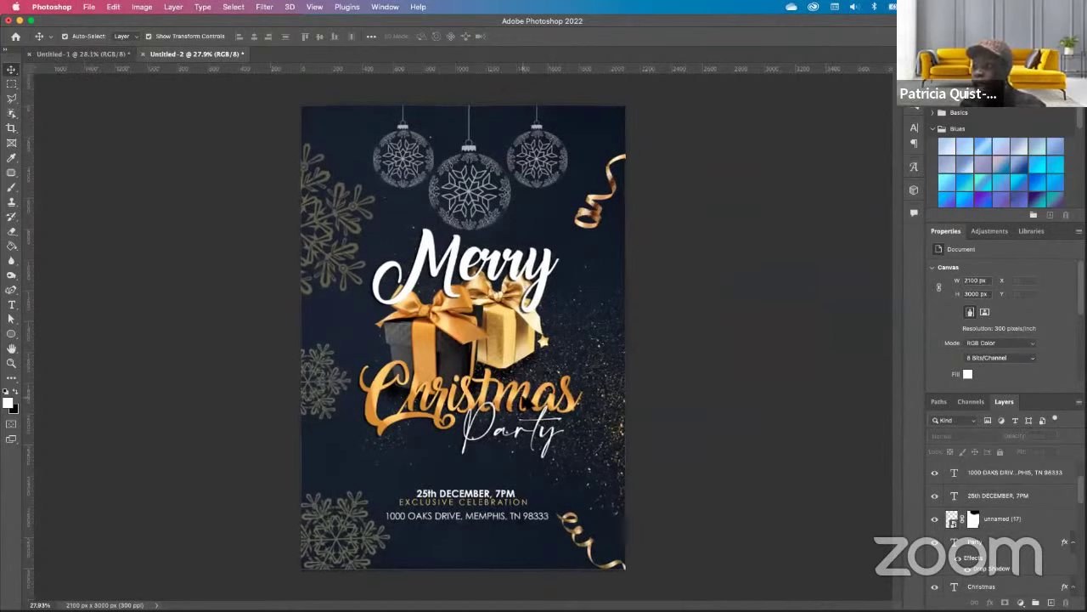
scroll(500, 390, "up", 3)
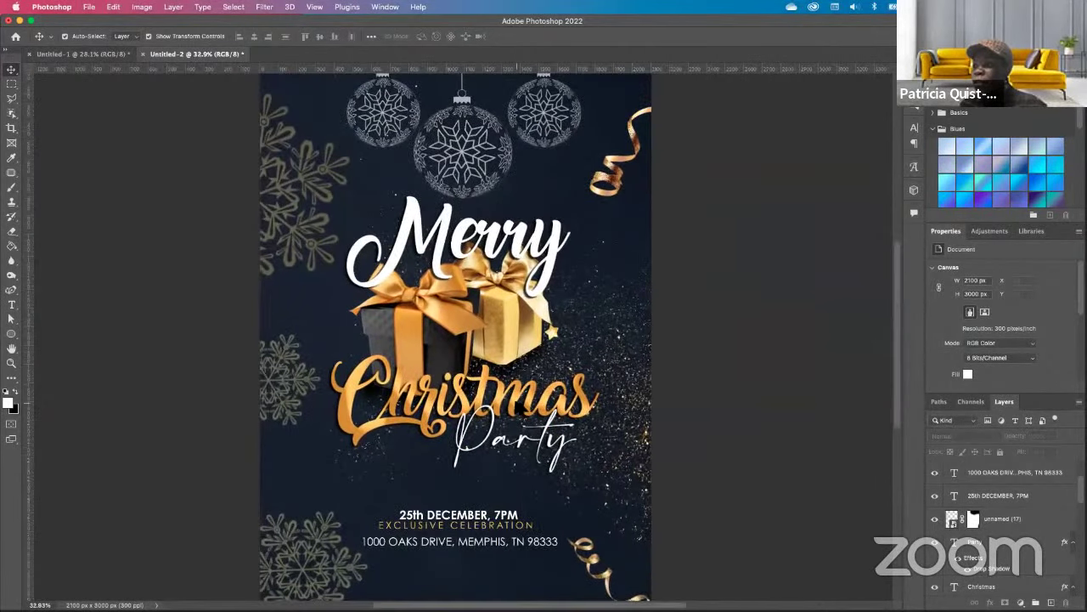
scroll(522, 411, "down", 1)
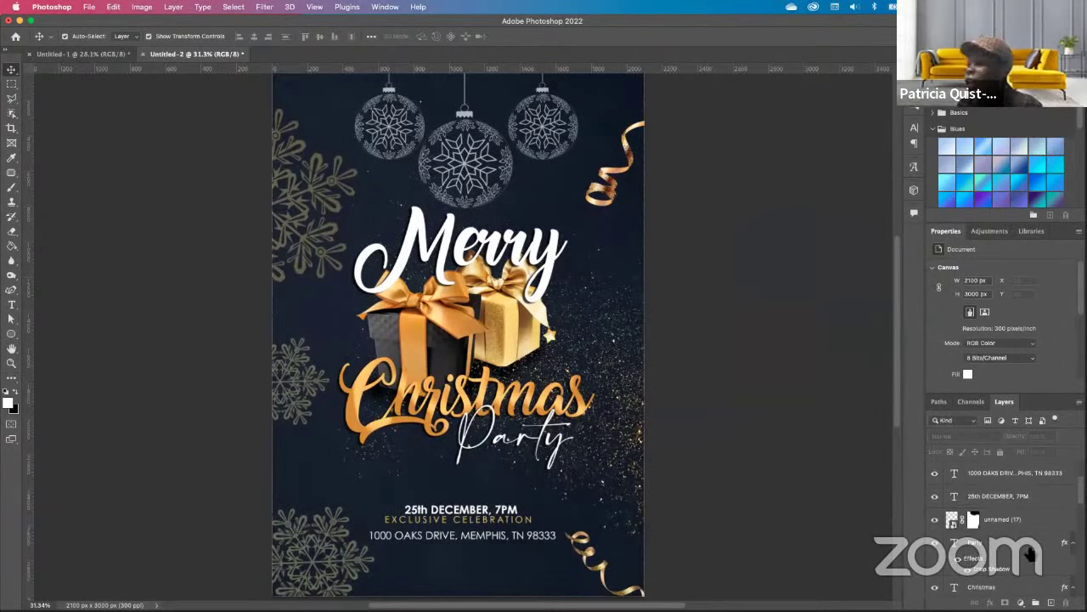
Select the Merry text layer so new shapes land above it, and choose the Polygon tool.
scroll(1005, 534, "down", 2)
scroll(1005, 531, "down", 5)
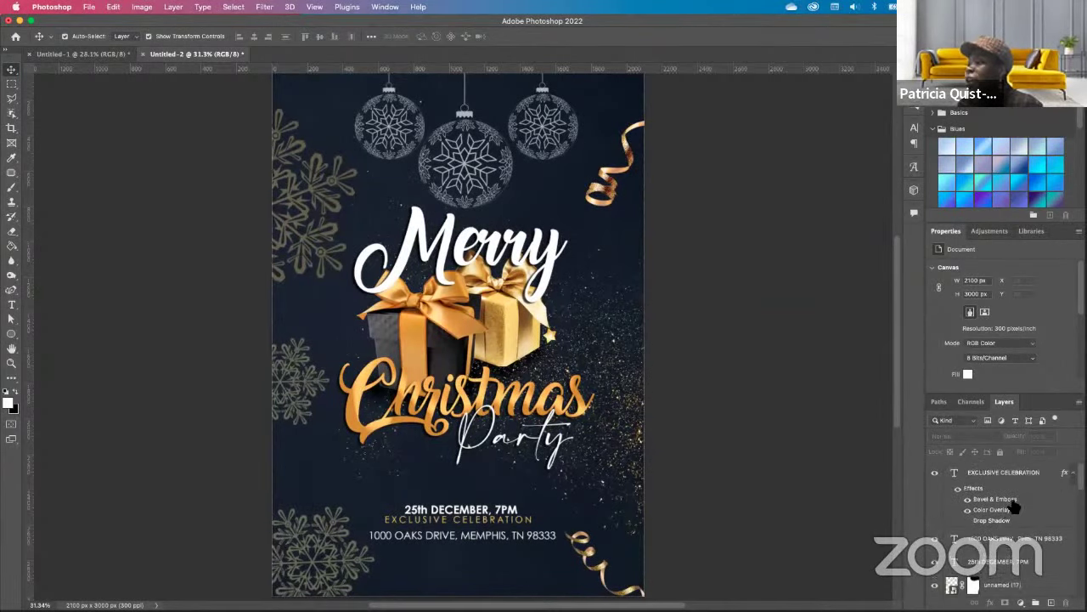
scroll(1015, 542, "up", 3)
scroll(1023, 543, "down", 3)
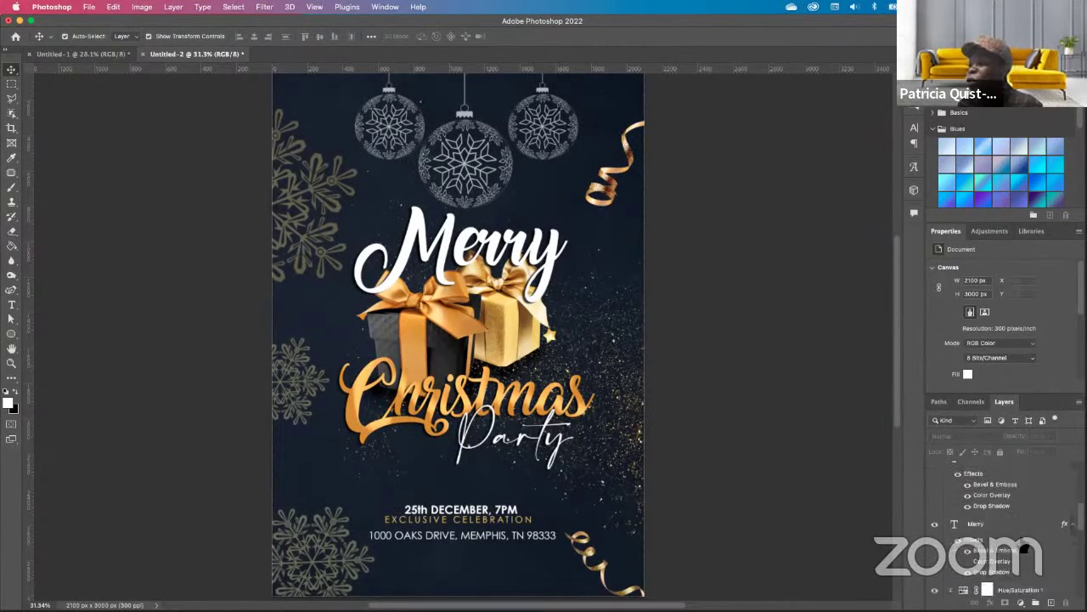
left_click(1022, 540)
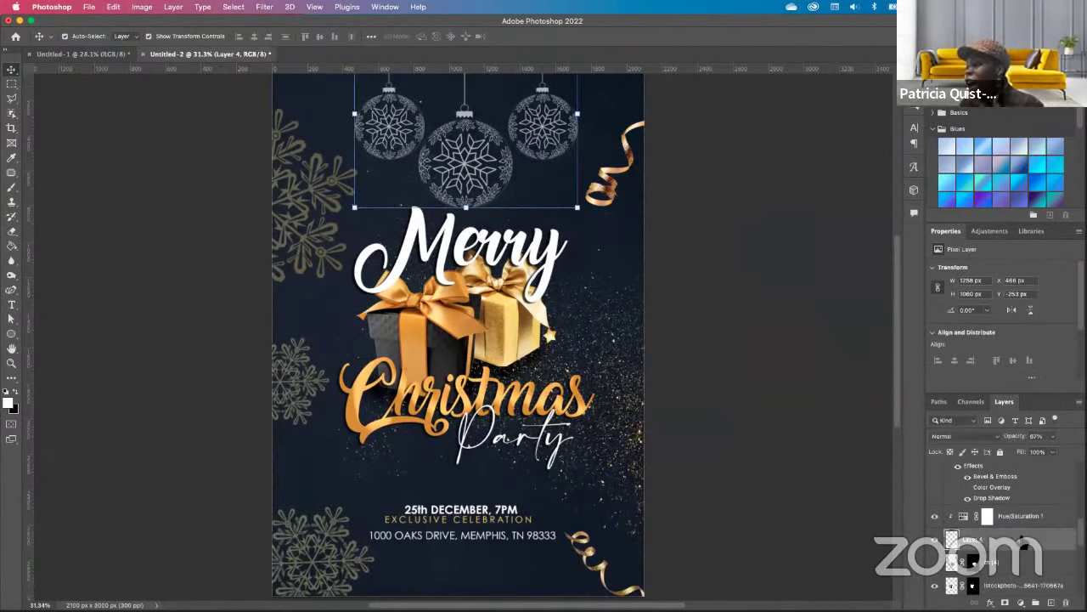
scroll(1015, 514, "up", 2)
left_click(1011, 510)
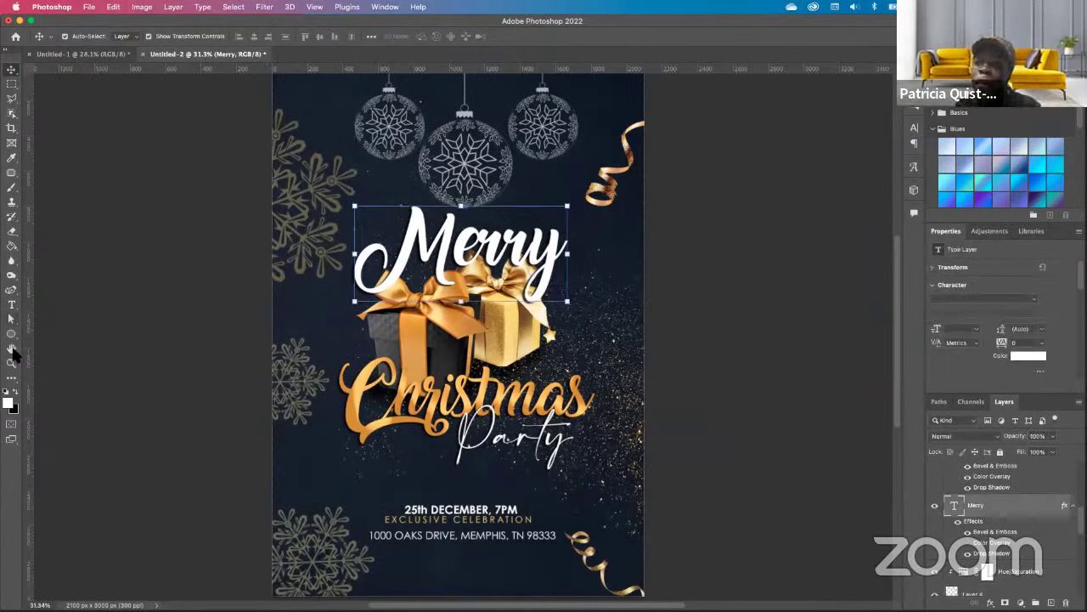
left_click(12, 334)
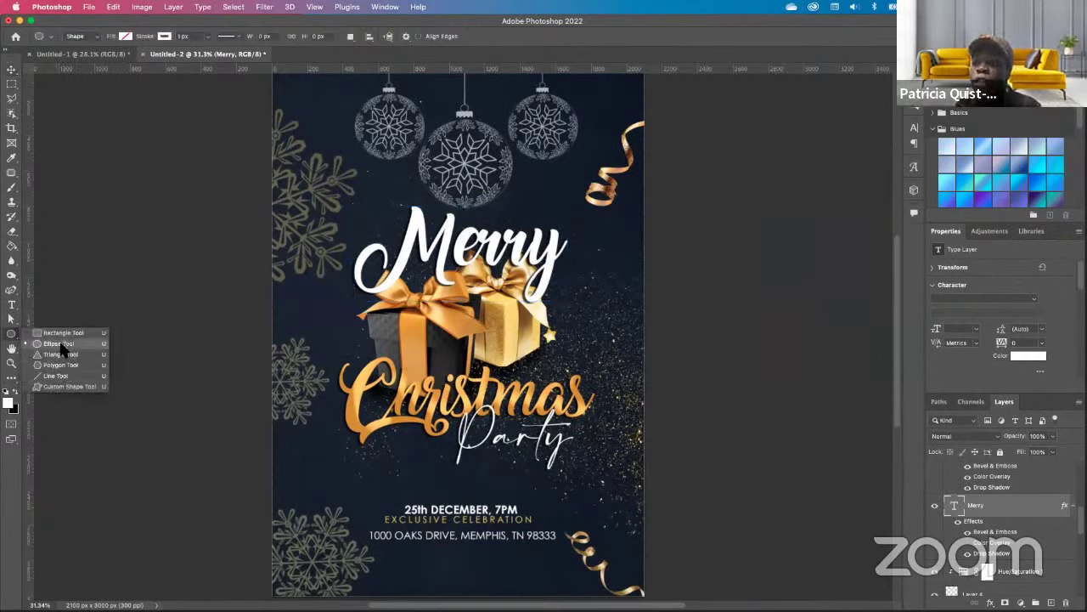
left_click(60, 365)
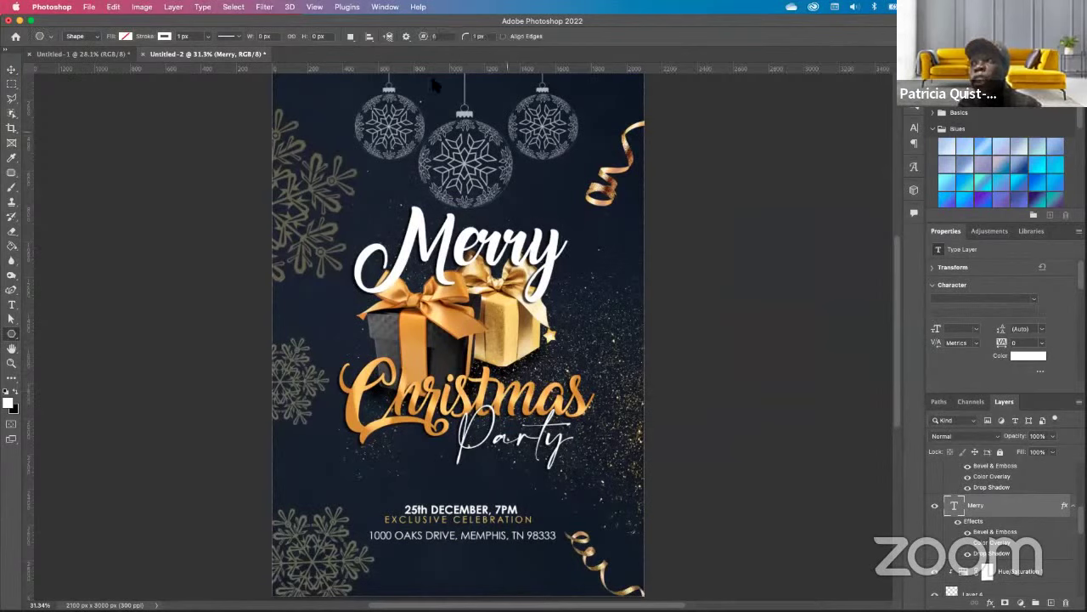
Try drawing a small polygon with a 100% star ratio above the end of Merry, and undo the shape.
left_click(406, 37)
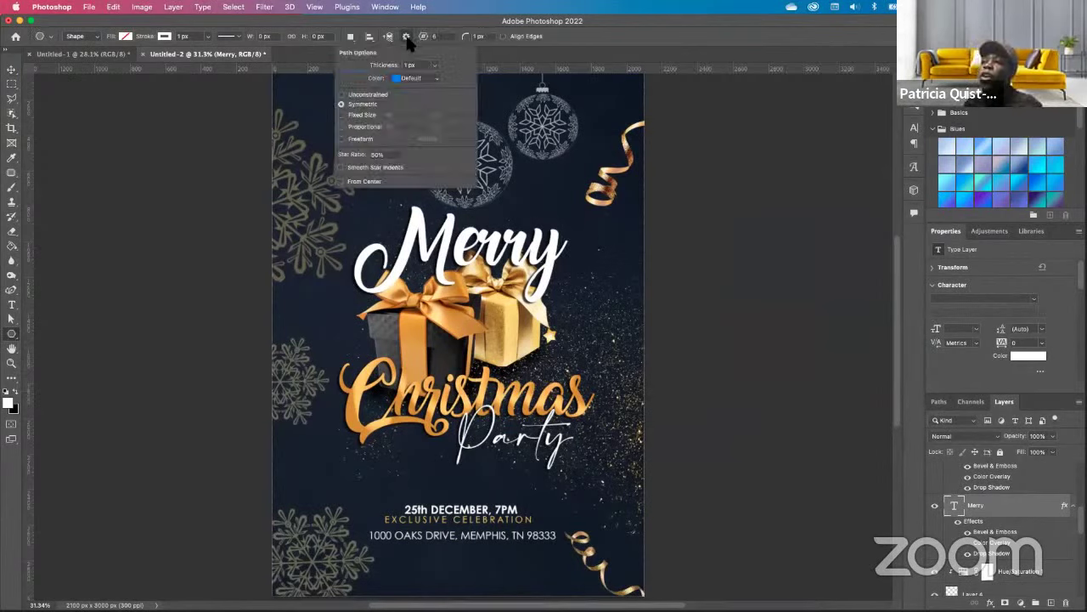
left_click(390, 154)
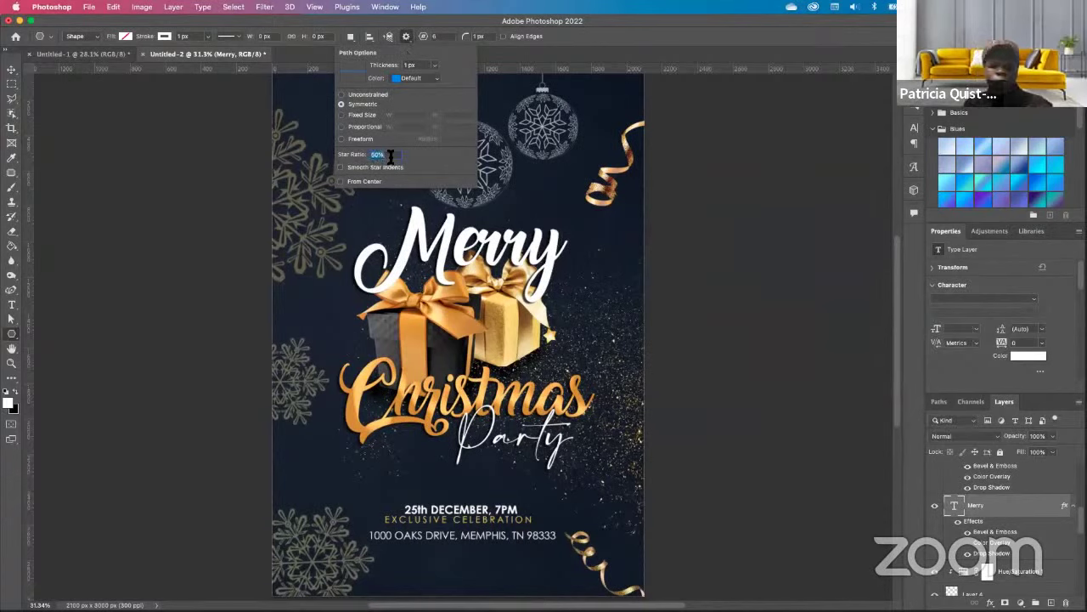
type("100")
key("Return")
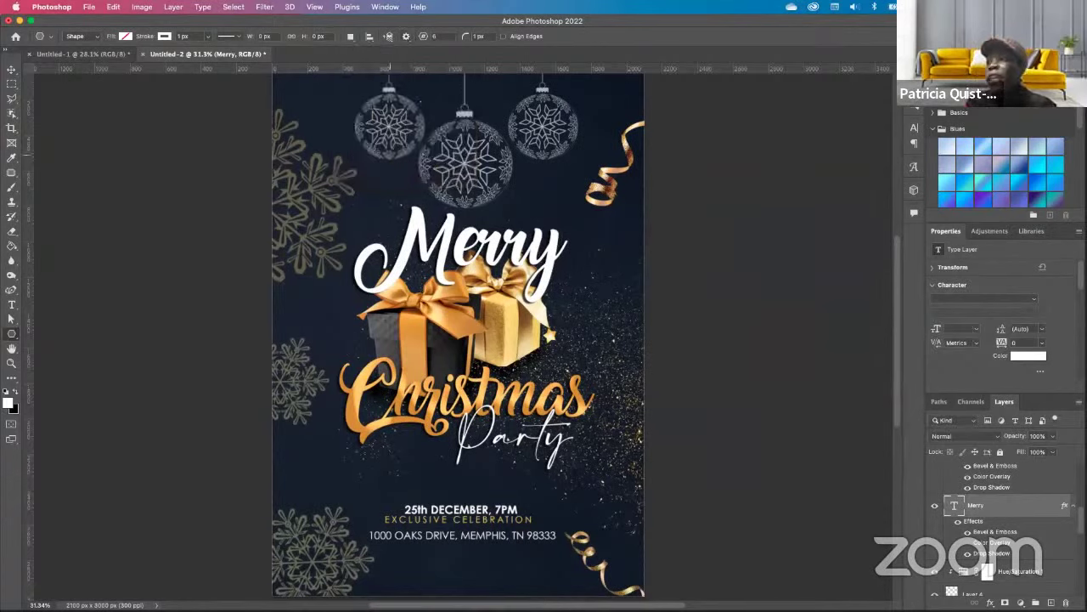
left_click_drag(556, 198, 555, 197)
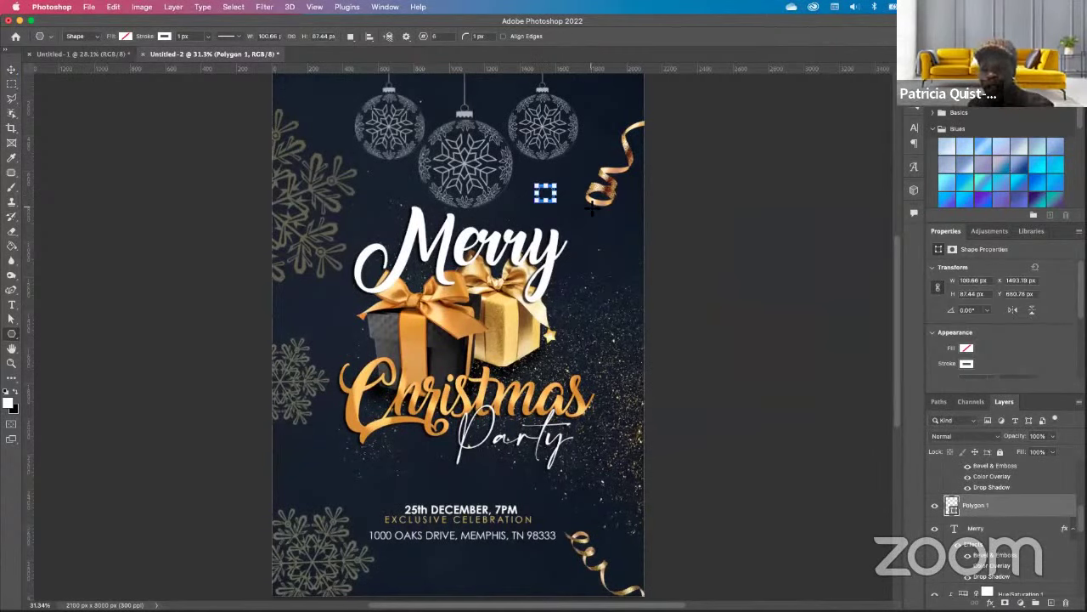
key("super+z")
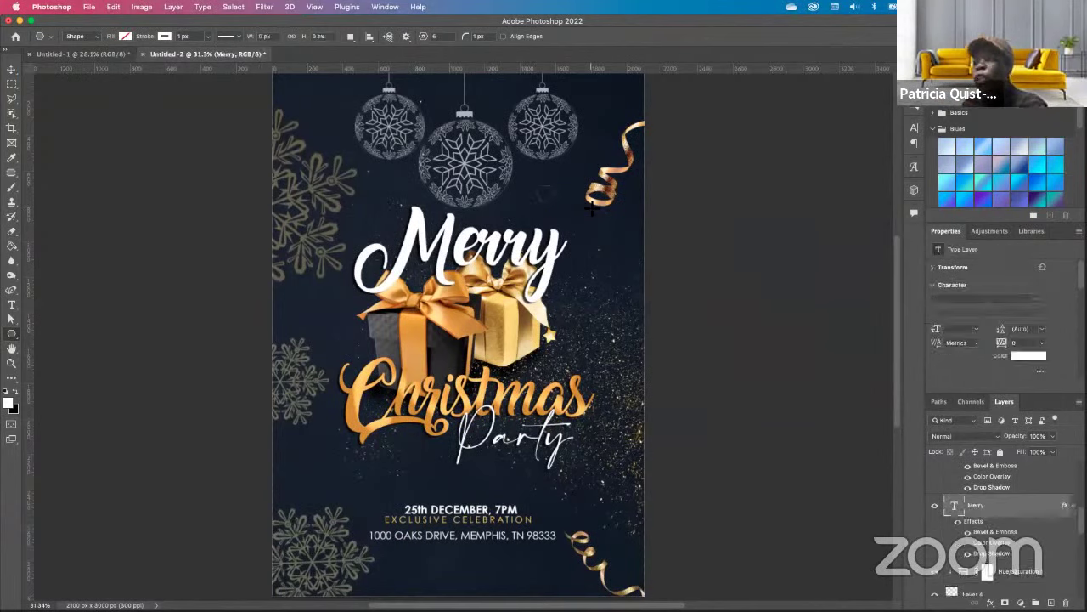
Set the star ratio to 50% and draw a six-pointed star about 78 by 68 px between the rightmost bauble and Merry.
left_click(407, 37)
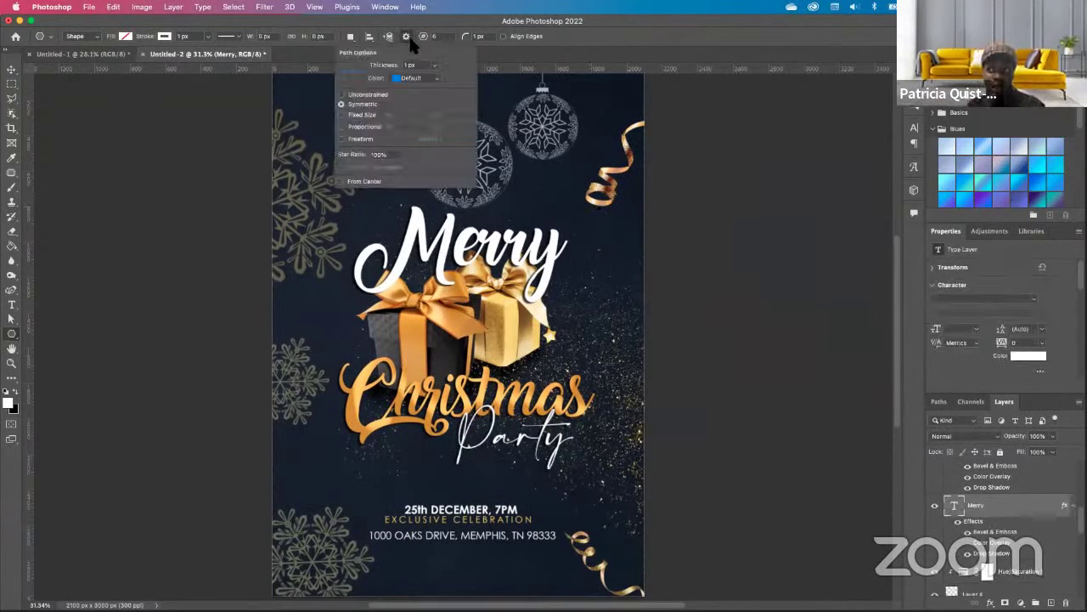
left_click(393, 155)
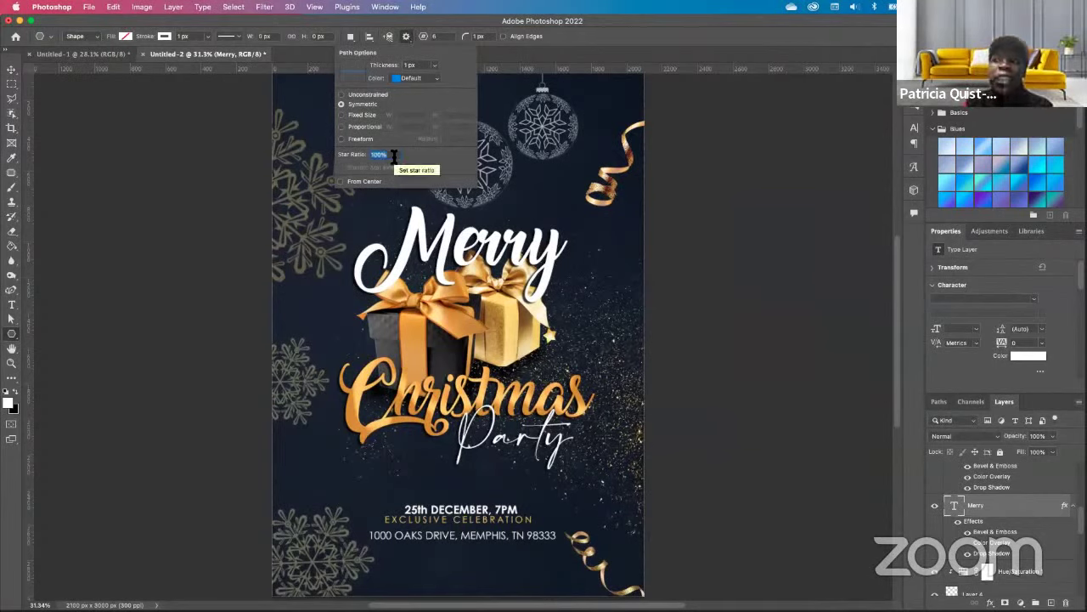
type("50")
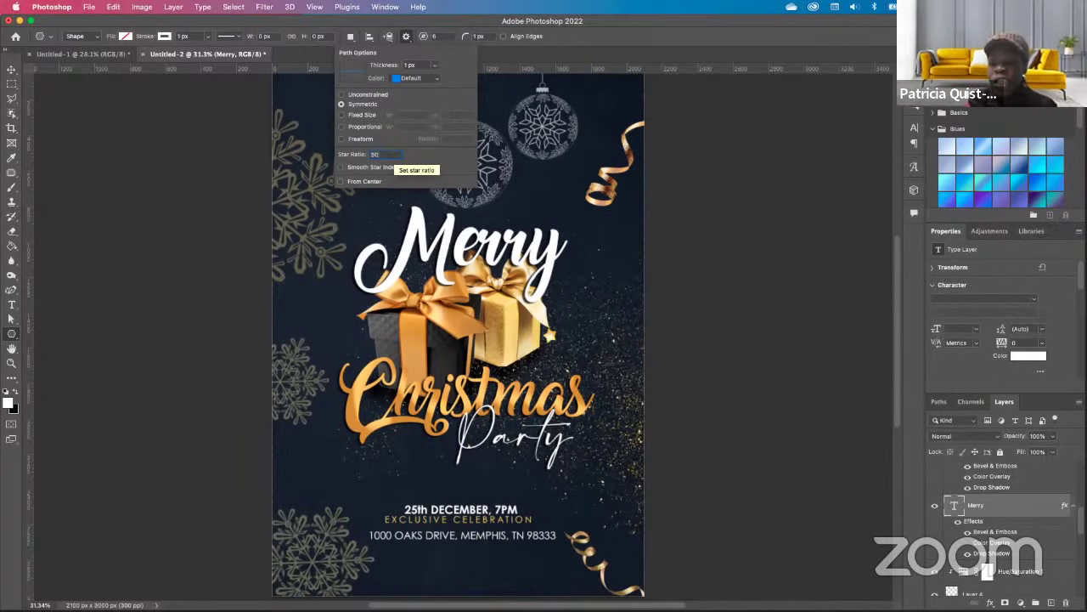
key("Return")
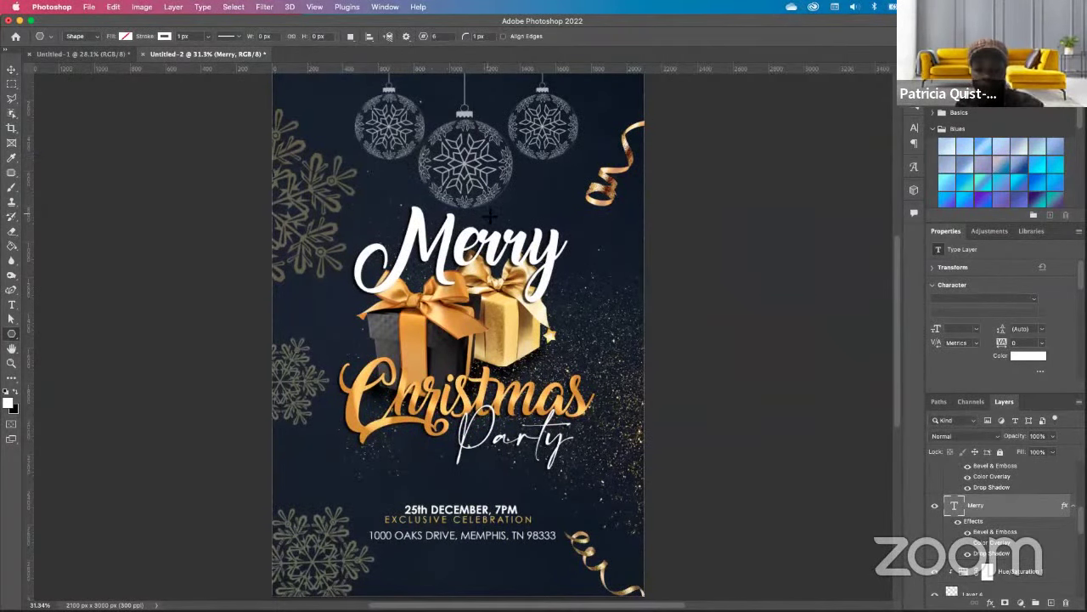
scroll(521, 188, "up", 1)
scroll(521, 188, "up", 2)
left_click_drag(541, 178, 564, 197)
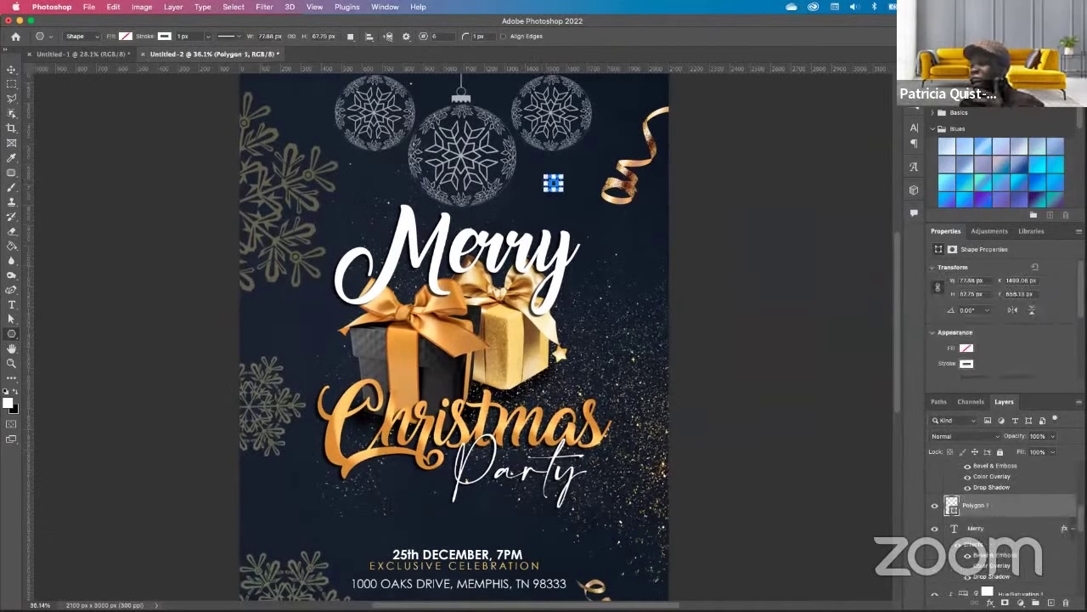
Fill the new star above Merry with white.
left_click(969, 364)
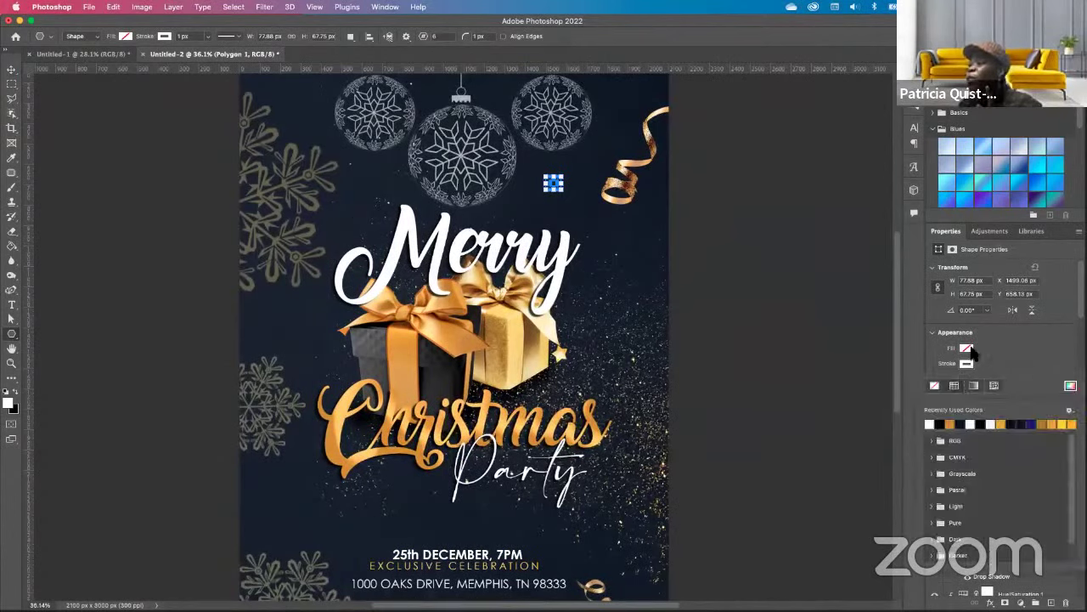
left_click(970, 348)
left_click(972, 409)
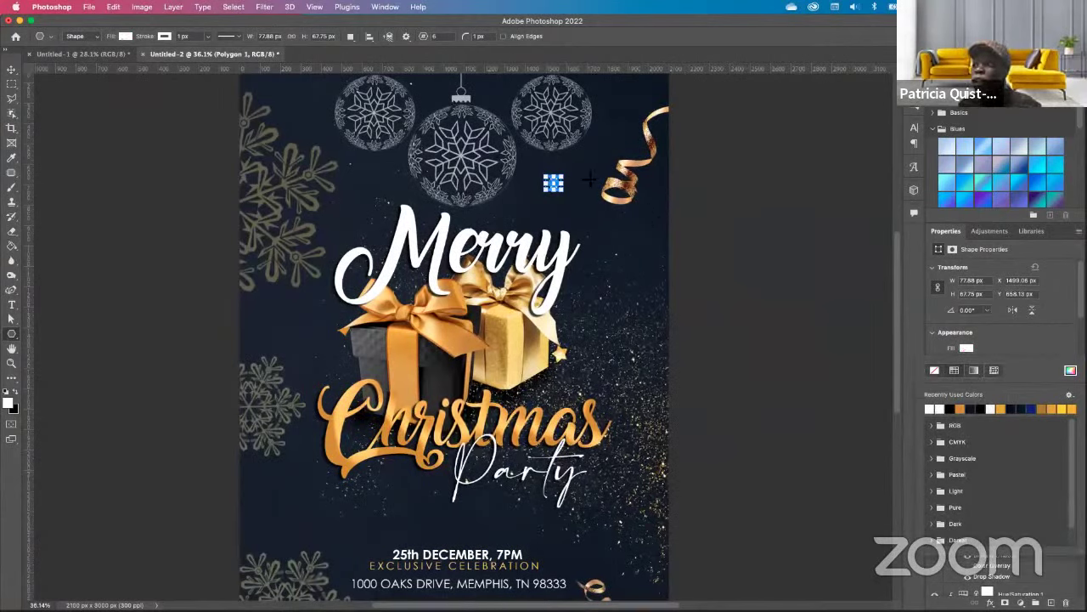
Scatter nine more white six-pointed stars, about 29 to 48 px wide, around the baubles, lettering and gifts.
left_click_drag(291, 318, 297, 323)
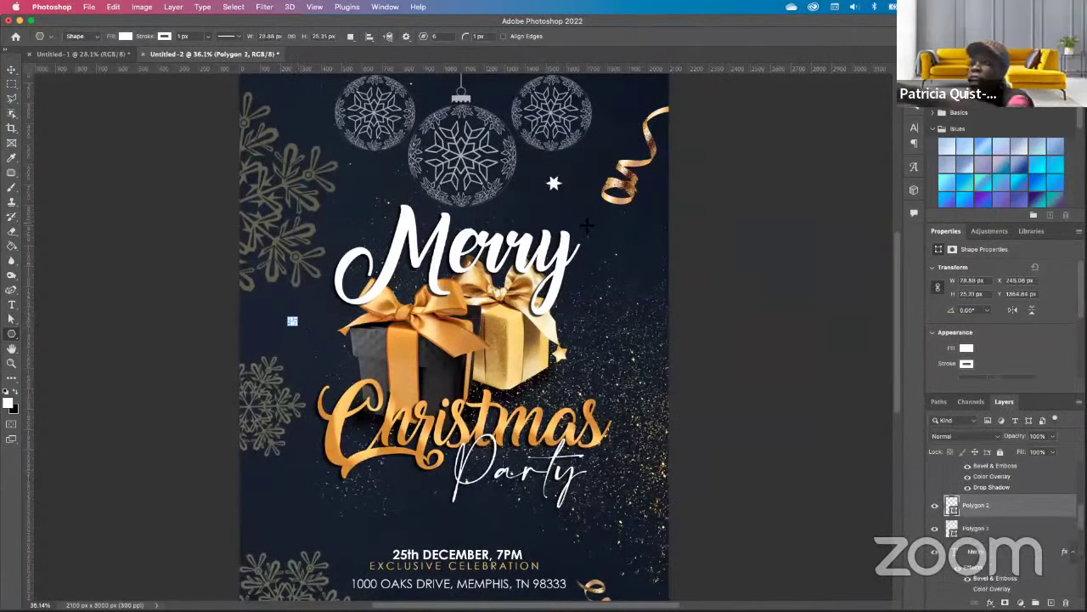
left_click_drag(613, 241, 618, 247)
left_click_drag(402, 480, 406, 485)
left_click_drag(497, 511, 502, 516)
left_click_drag(286, 510, 290, 516)
left_click_drag(365, 182, 371, 188)
left_click_drag(596, 142, 601, 146)
left_click_drag(336, 329, 355, 316)
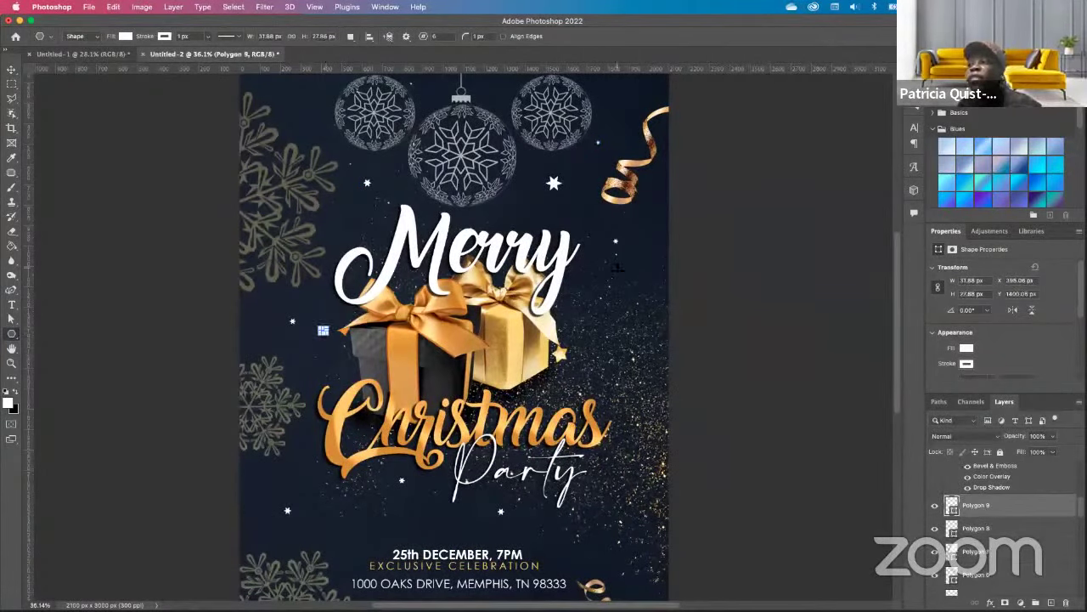
left_click_drag(331, 237, 340, 245)
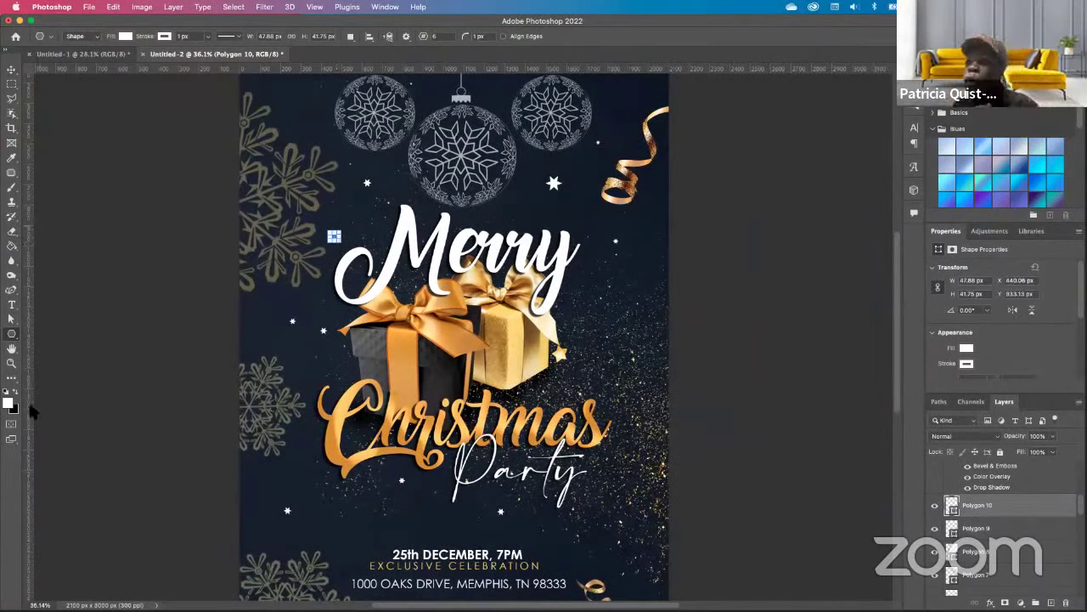
Scatter seven small white circles, mostly about 14 to 20 px wide, among the stars with the Ellipse tool and deselect them.
right_click(11, 336)
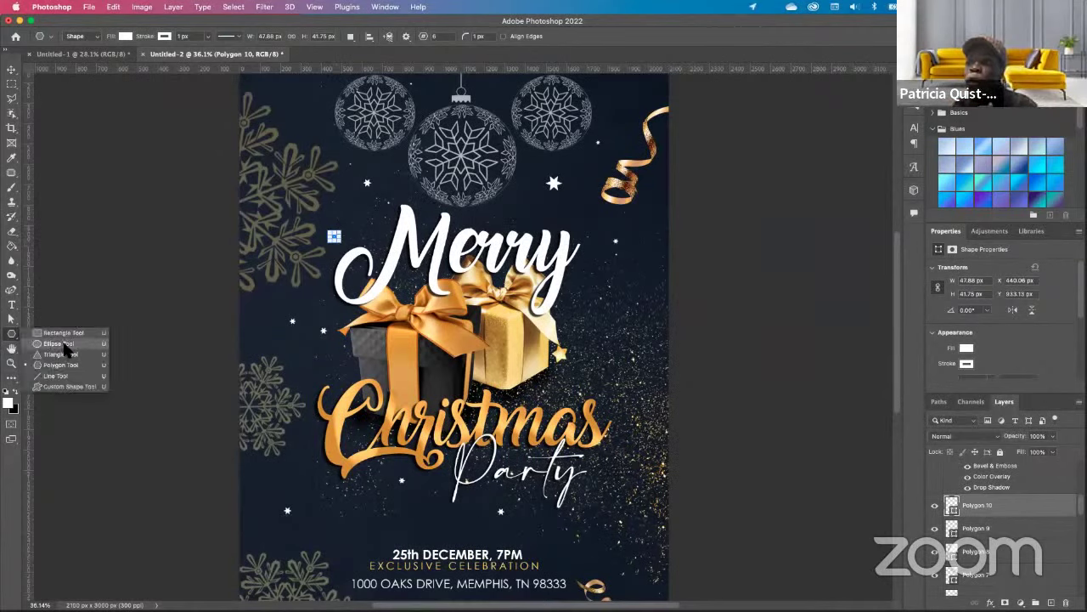
left_click(81, 343)
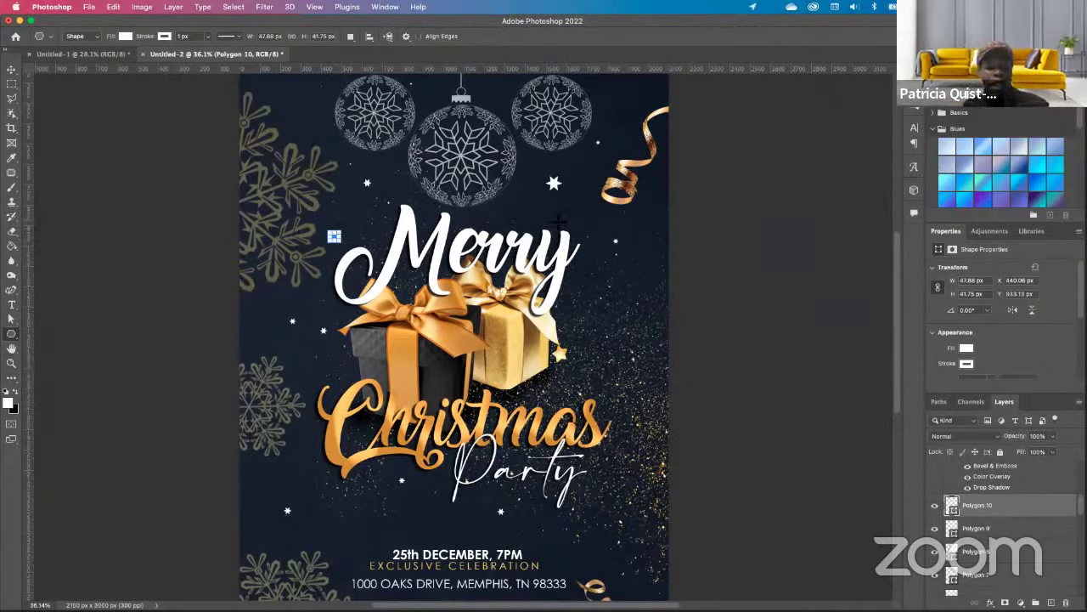
left_click_drag(547, 229, 533, 216)
left_click_drag(635, 220, 641, 226)
left_click_drag(423, 503, 429, 509)
left_click_drag(309, 465, 315, 469)
left_click_drag(292, 356, 297, 360)
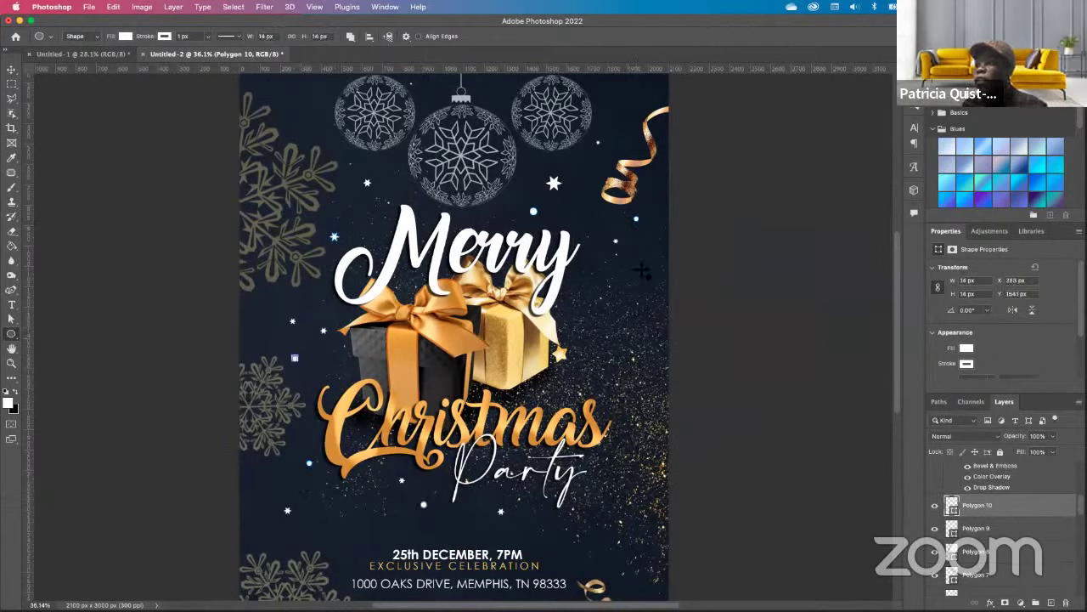
left_click_drag(576, 283, 582, 288)
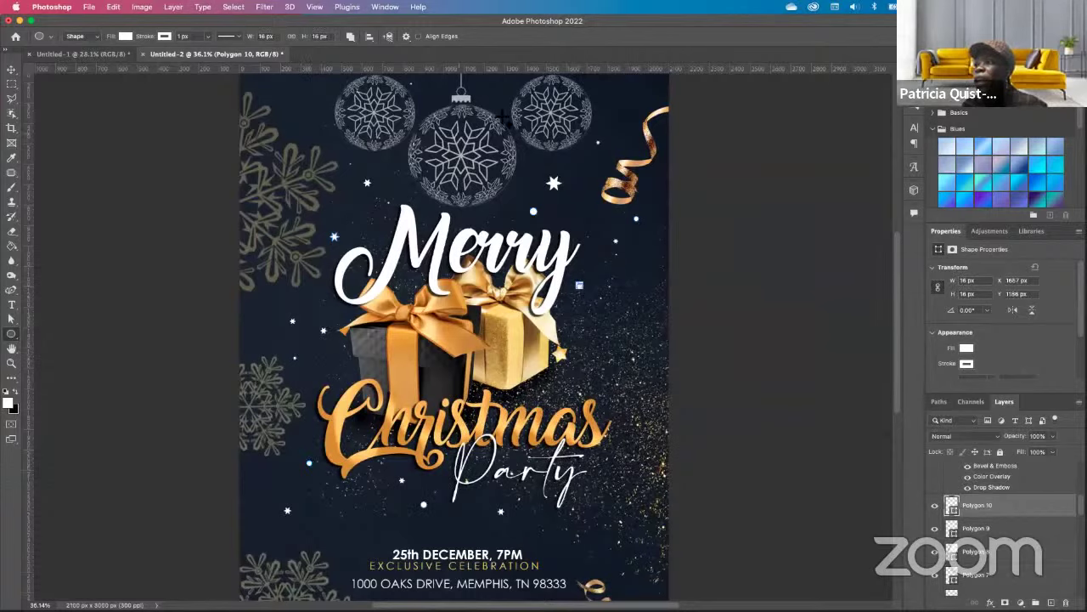
left_click_drag(493, 93, 499, 98)
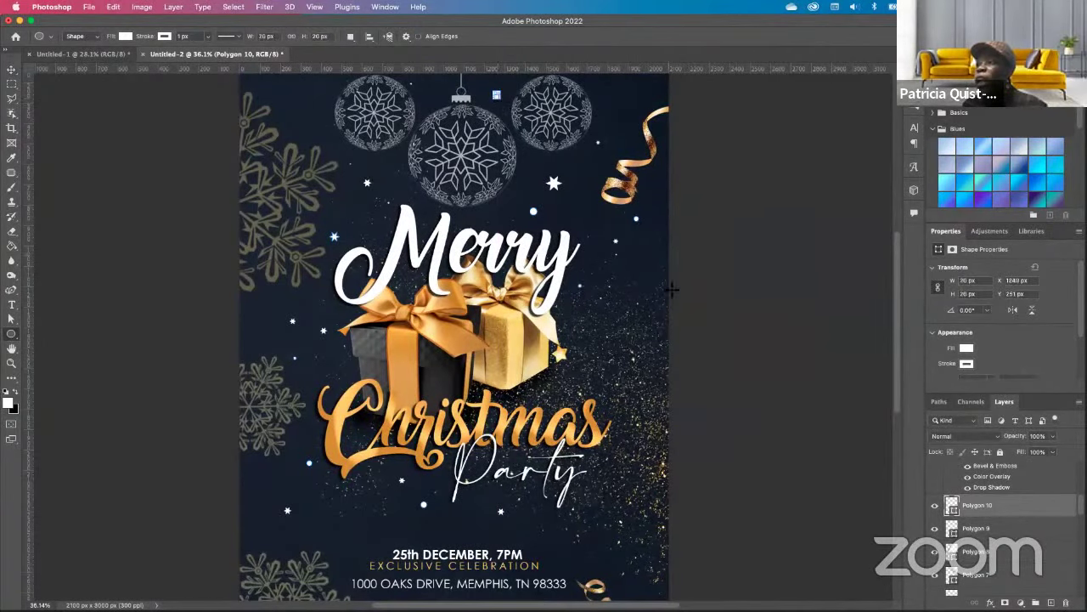
scroll(496, 287, "down", 2)
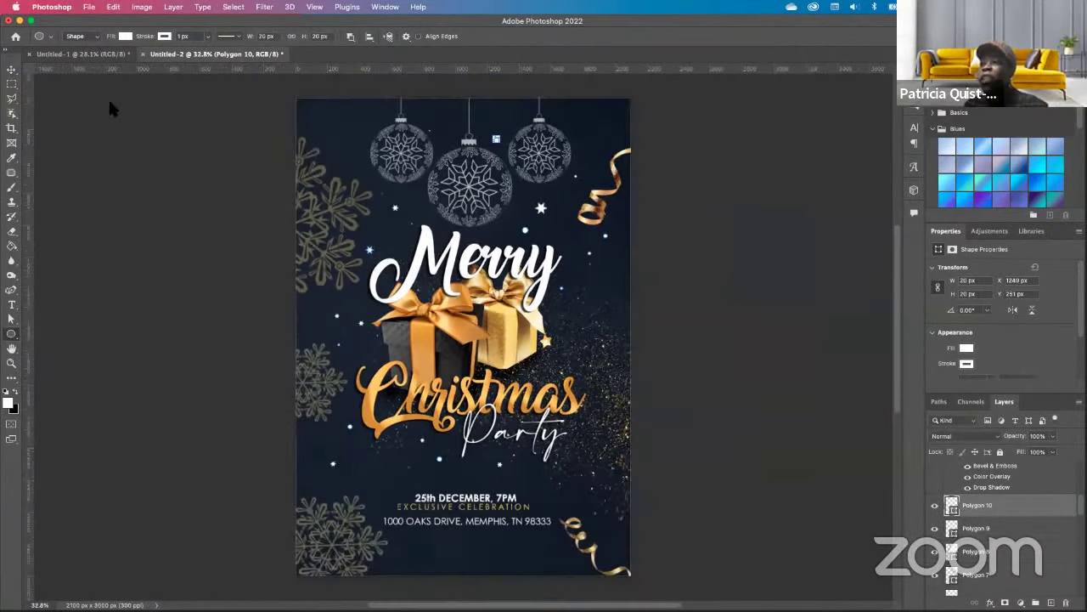
scroll(108, 97, "down", 2)
left_click(11, 69)
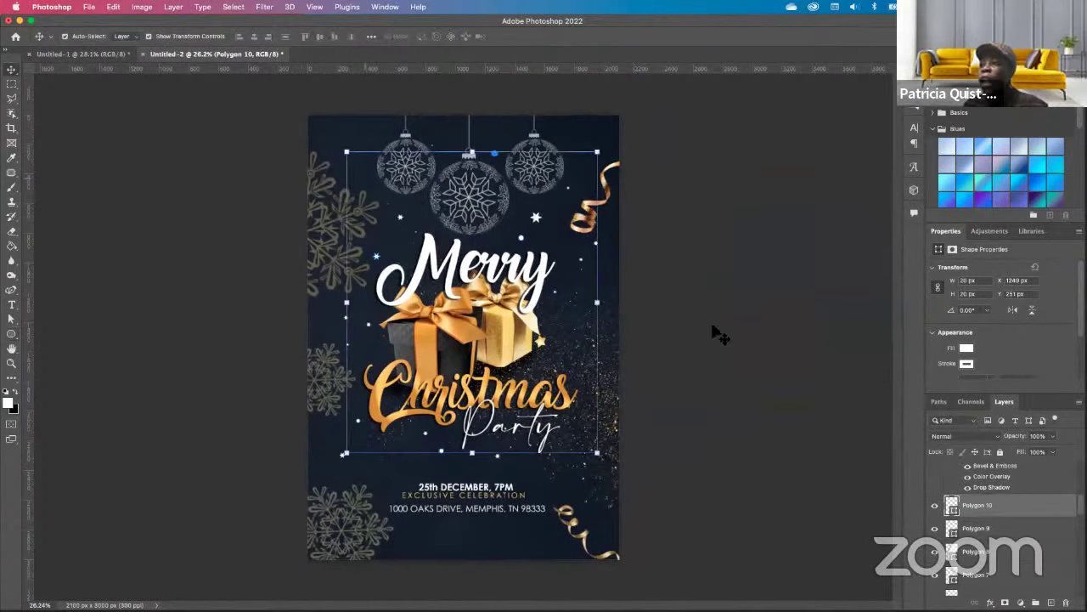
left_click(712, 332)
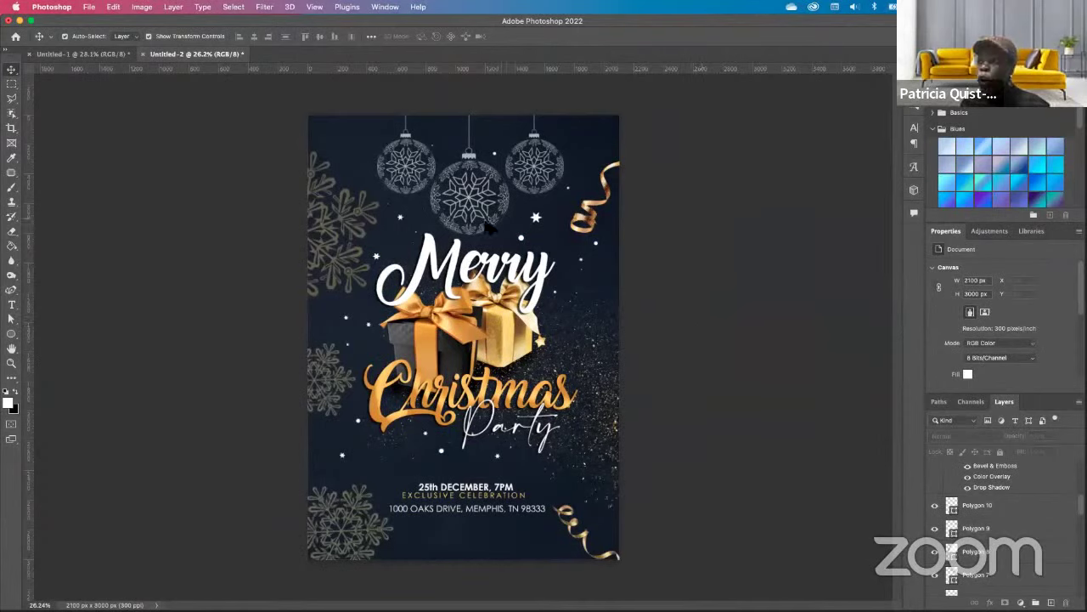
Select all the shape layers from Polygon 10 down to Polygon 1 and put them in one group.
scroll(437, 201, "up", 1)
scroll(451, 207, "up", 1)
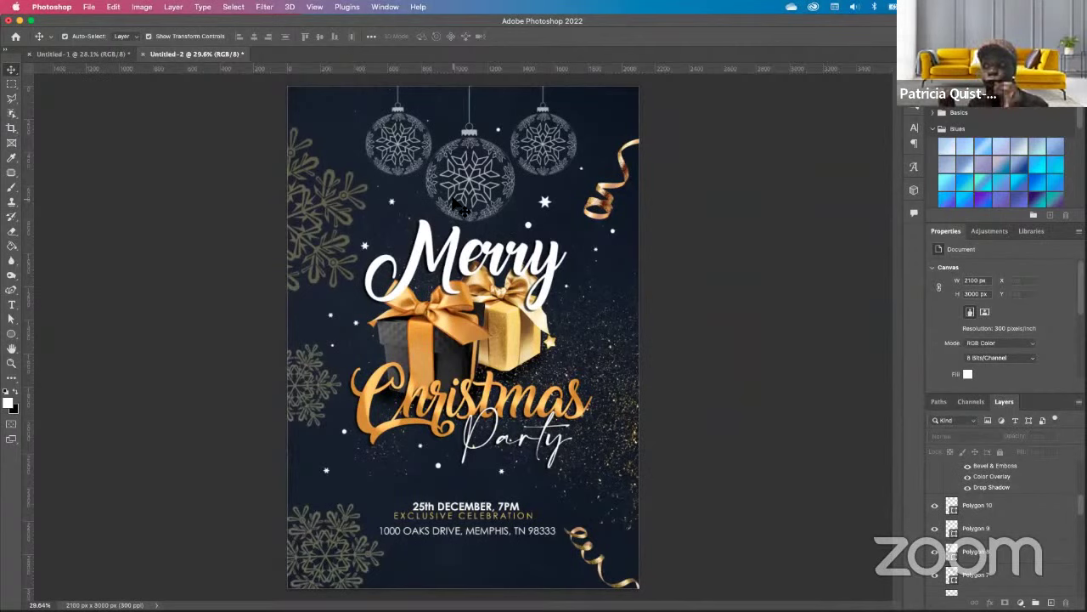
left_click(1017, 508)
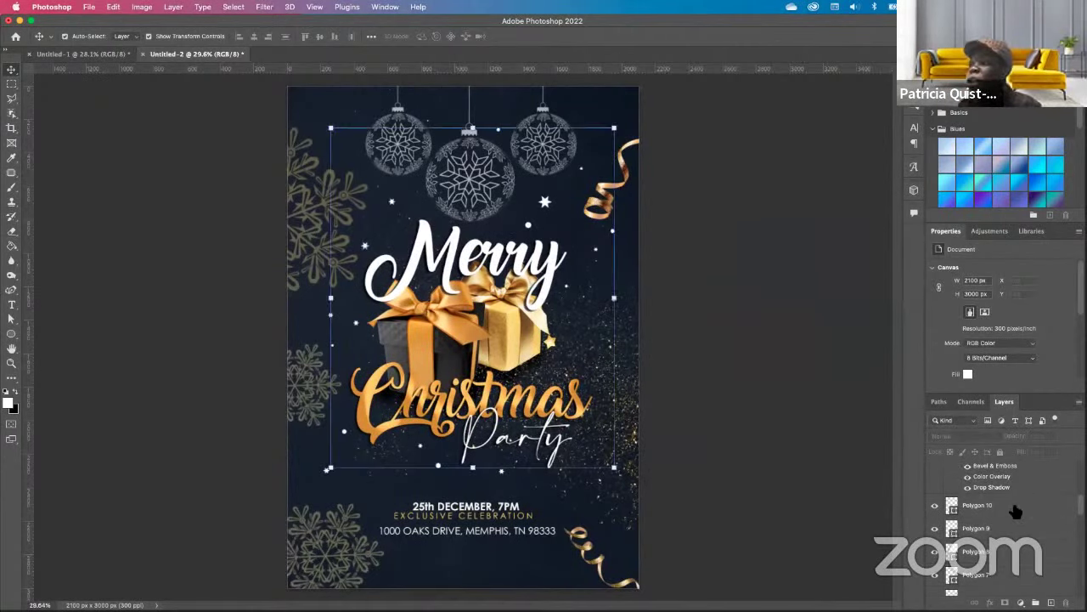
scroll(1017, 508, "down", 3)
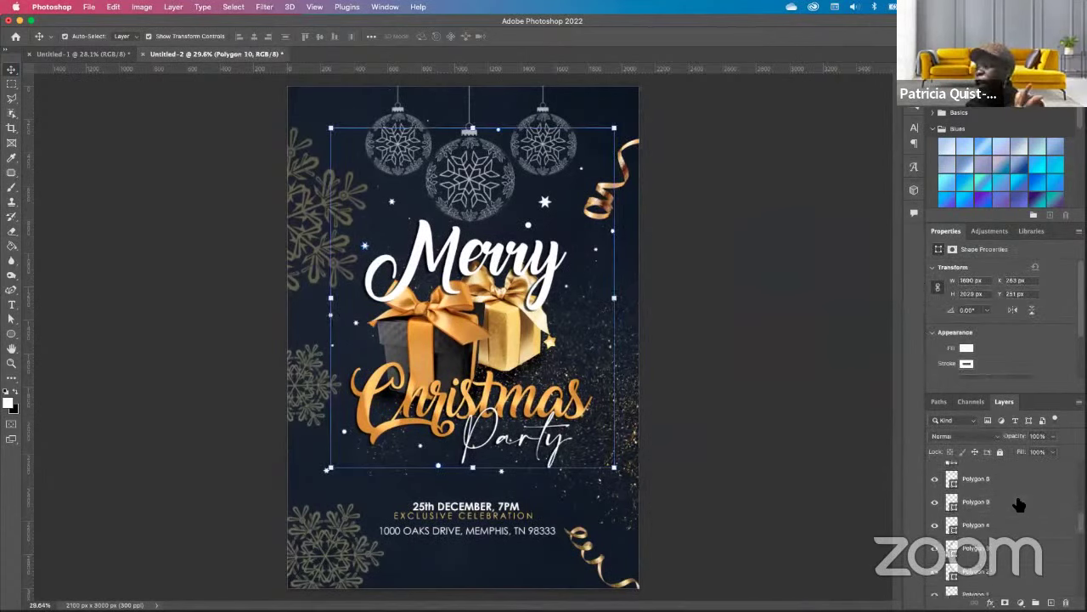
scroll(1018, 506, "down", 4)
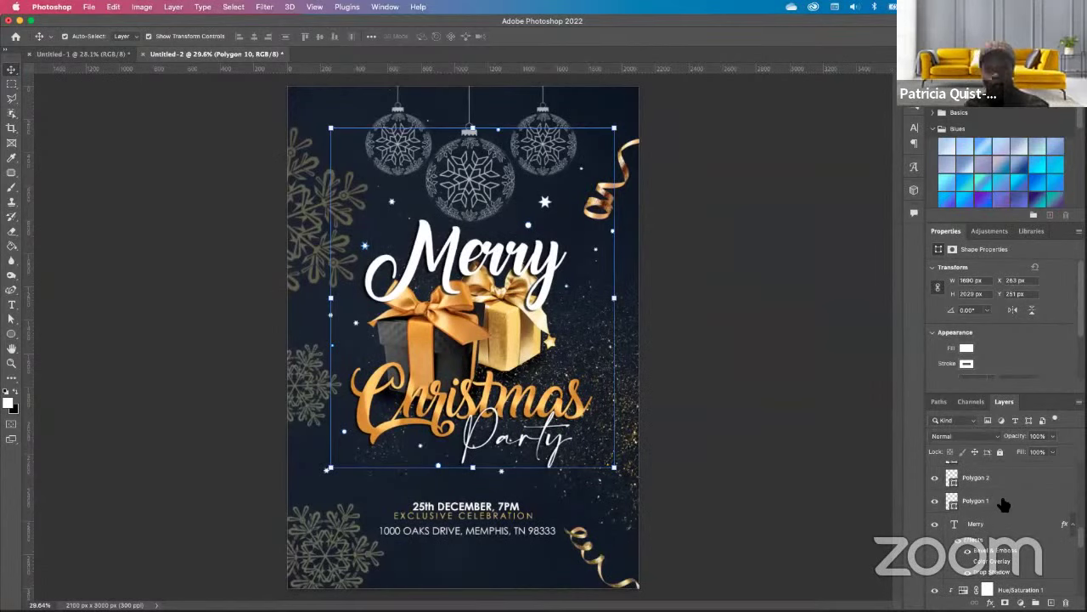
left_click(1004, 505, "shift")
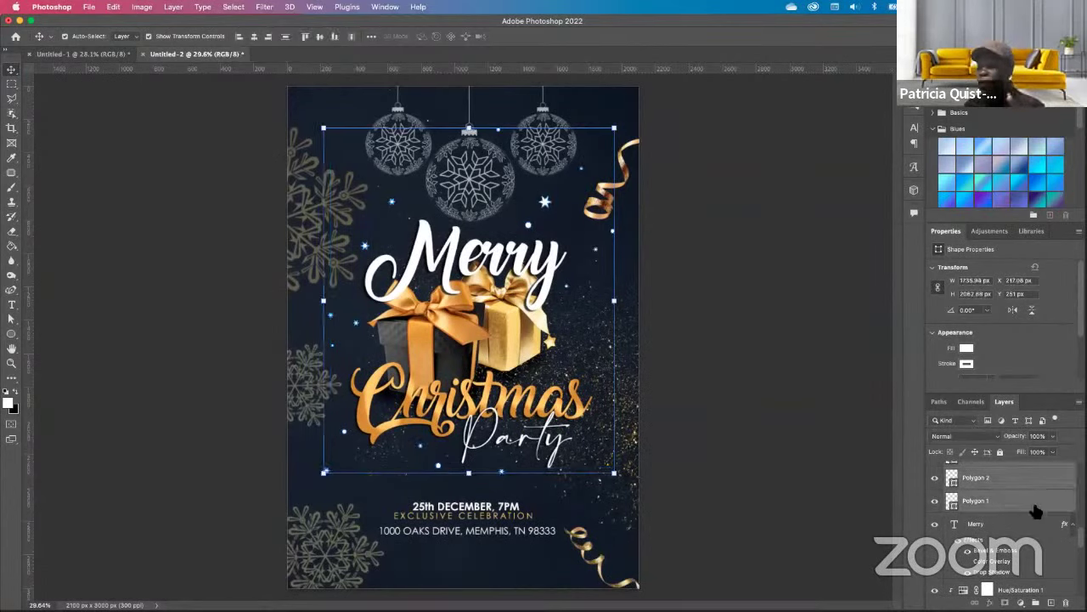
left_click(1035, 603)
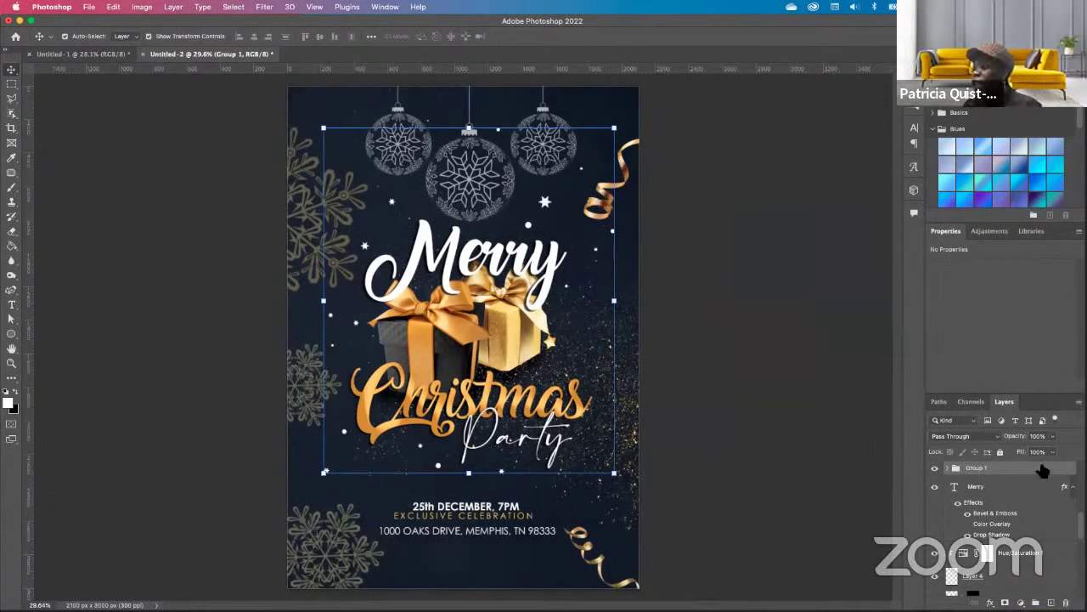
Paste the copied orange-gold layer style onto Group 1 containing the scattered stars and dots.
right_click(991, 468)
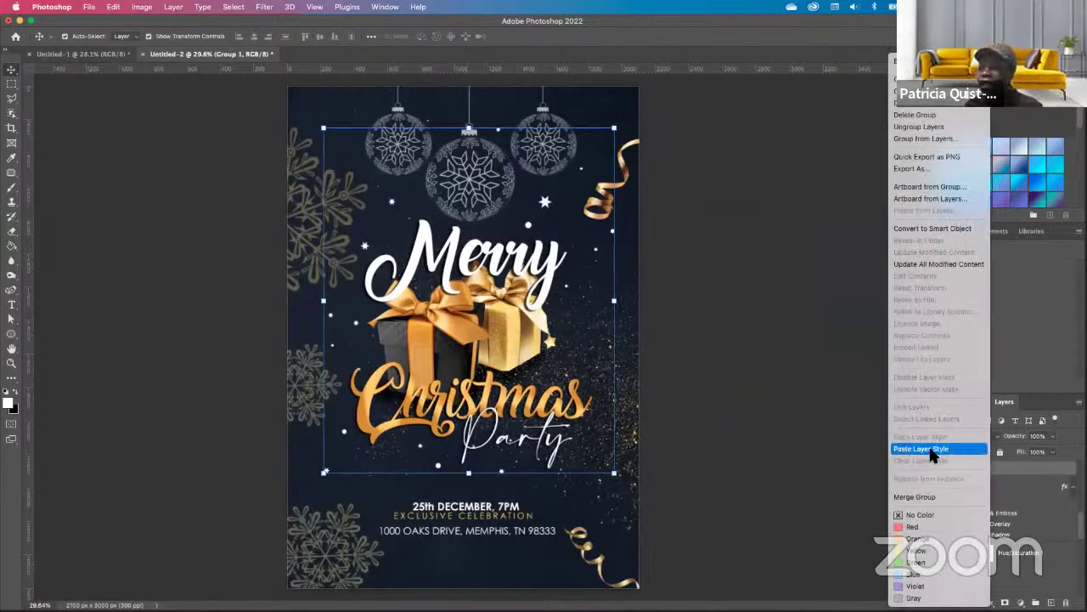
left_click(931, 450)
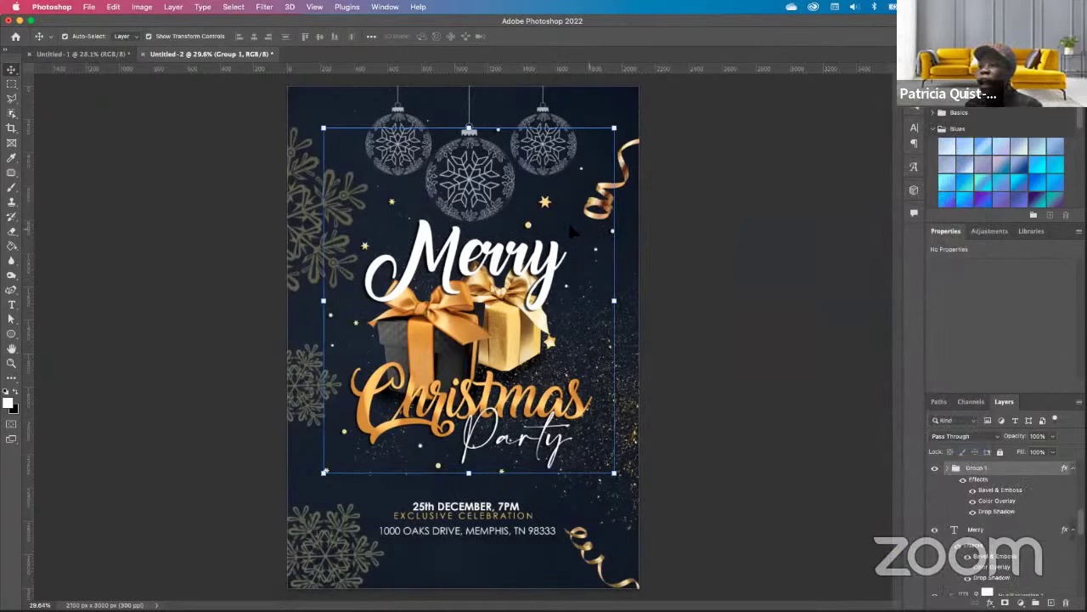
scroll(568, 225, "up", 2)
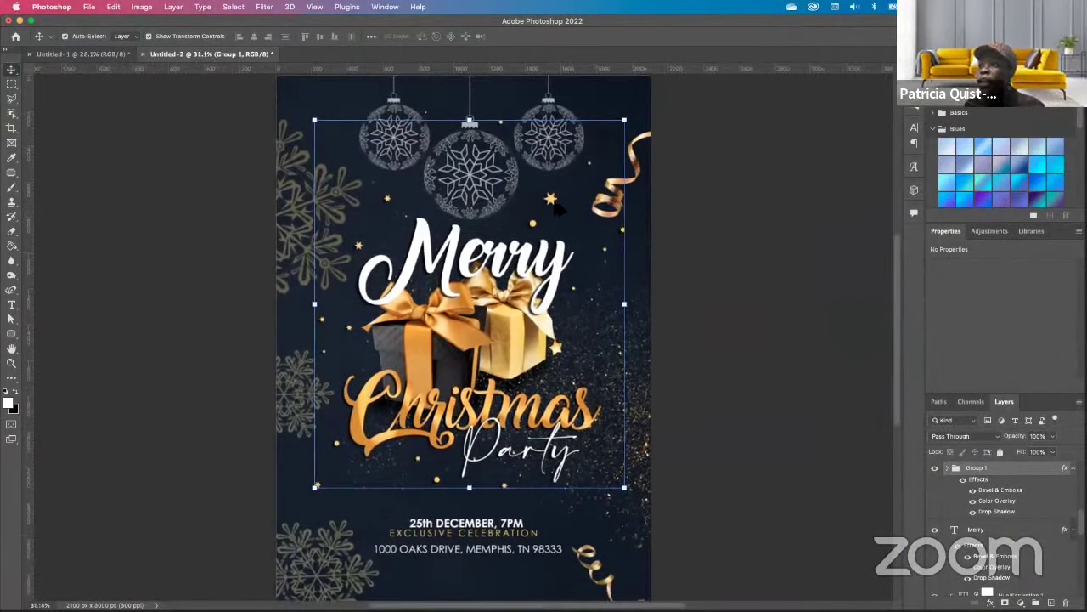
scroll(554, 206, "up", 5)
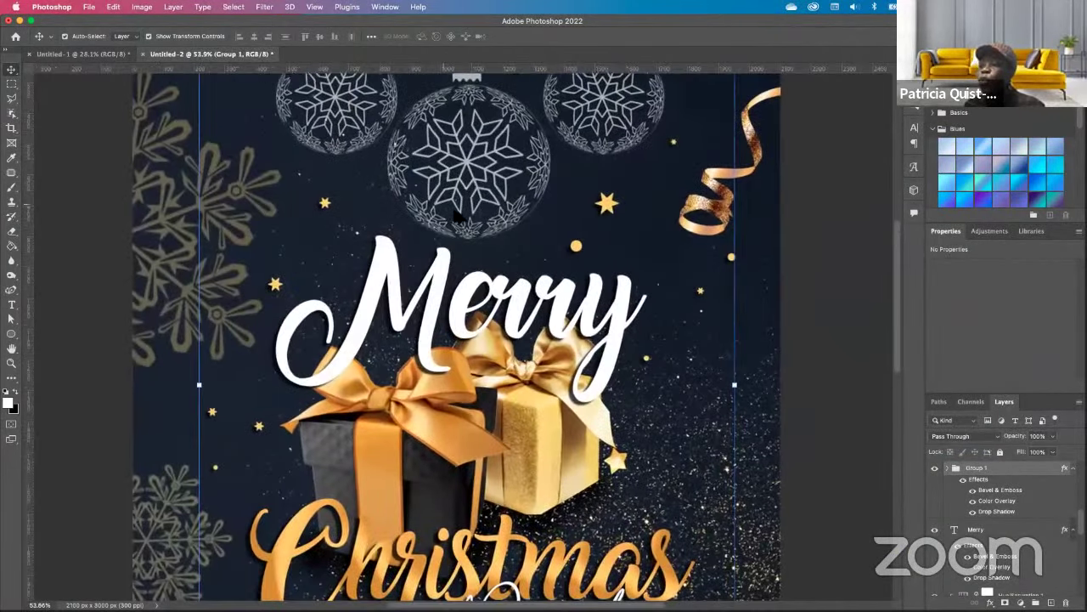
scroll(457, 216, "down", 5)
scroll(432, 224, "up", 2)
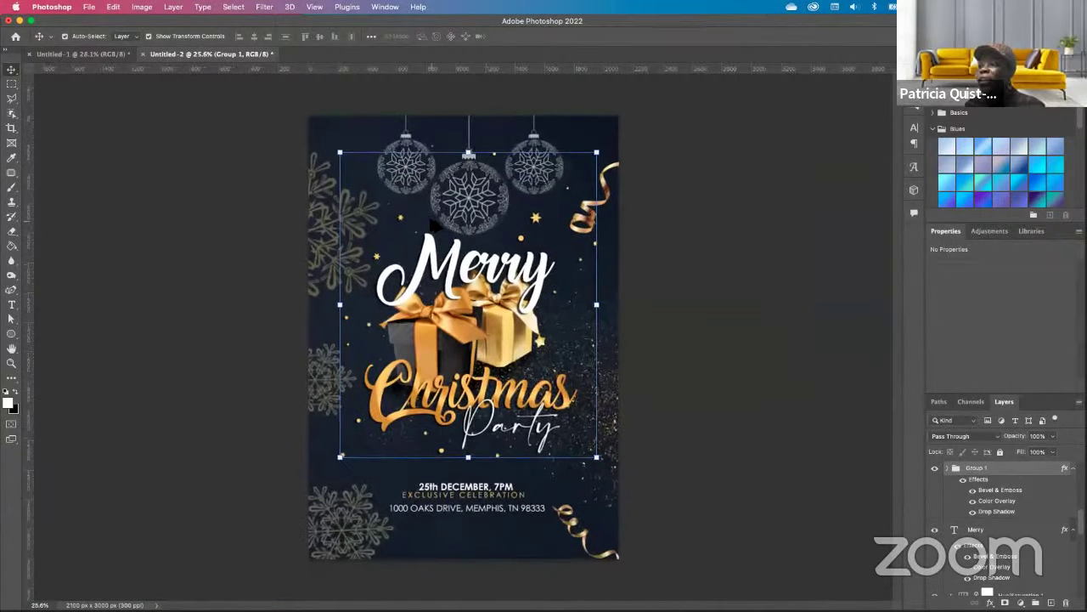
scroll(432, 224, "up", 1)
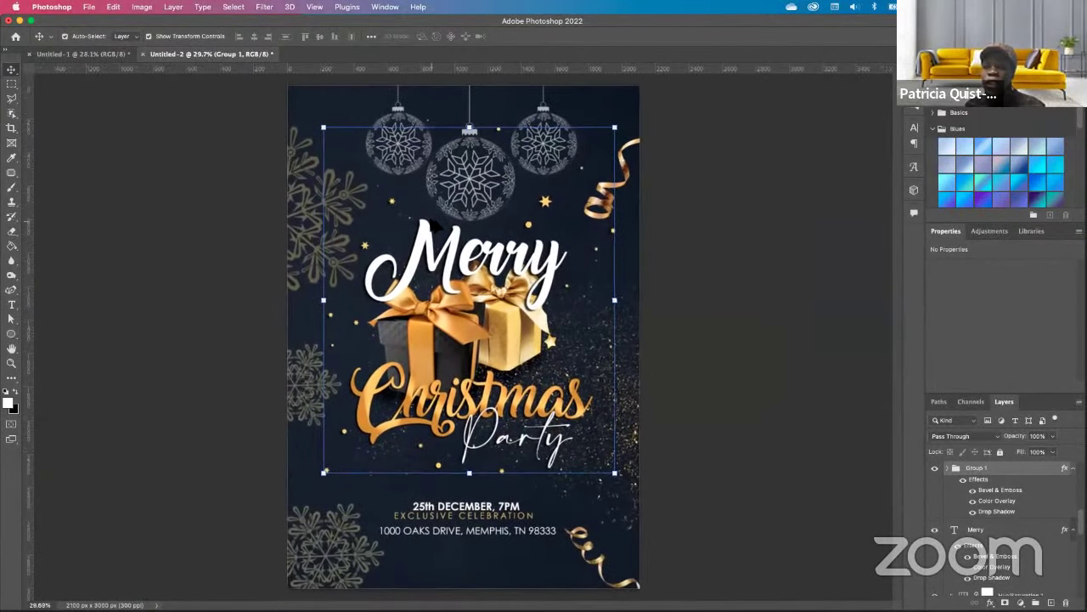
scroll(431, 223, "up", 1)
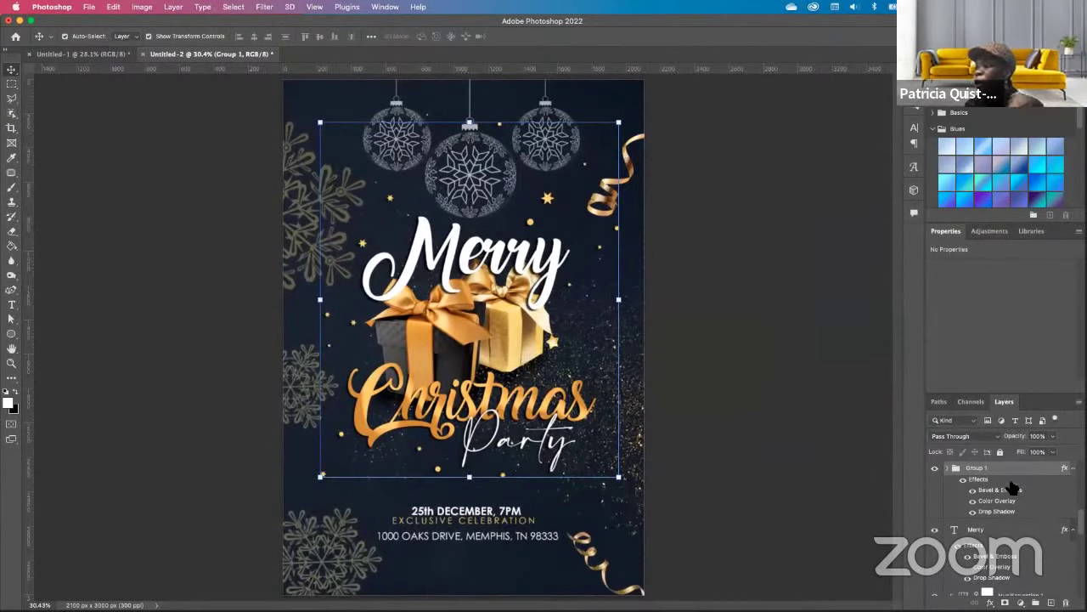
Check the star group's Color Overlay color and compare the stars with those on the reference poster in Untitled-1.
double_click(1044, 465)
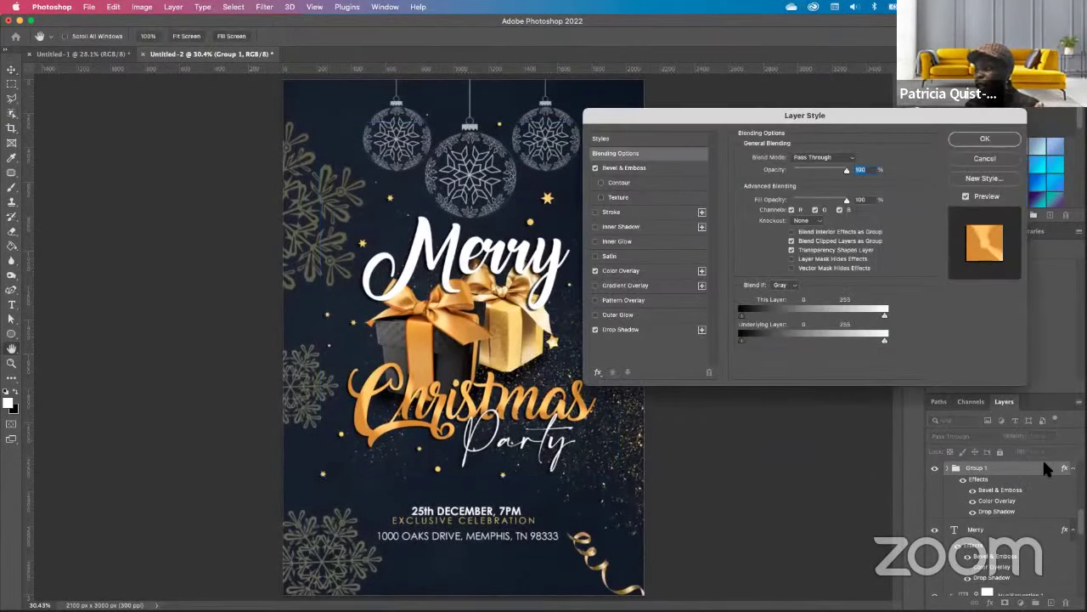
left_click(650, 270)
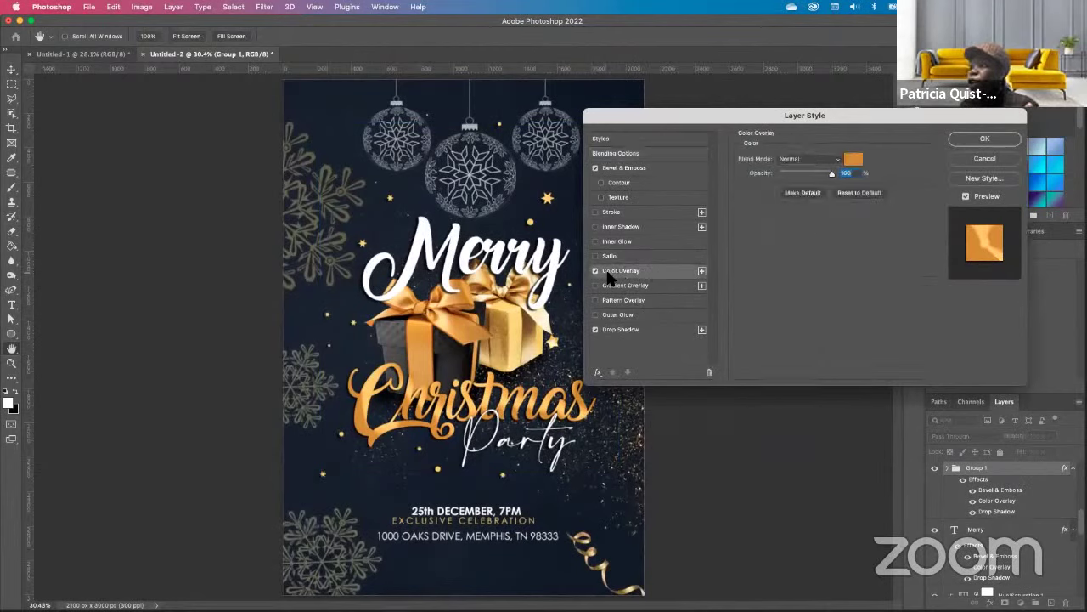
left_click(853, 159)
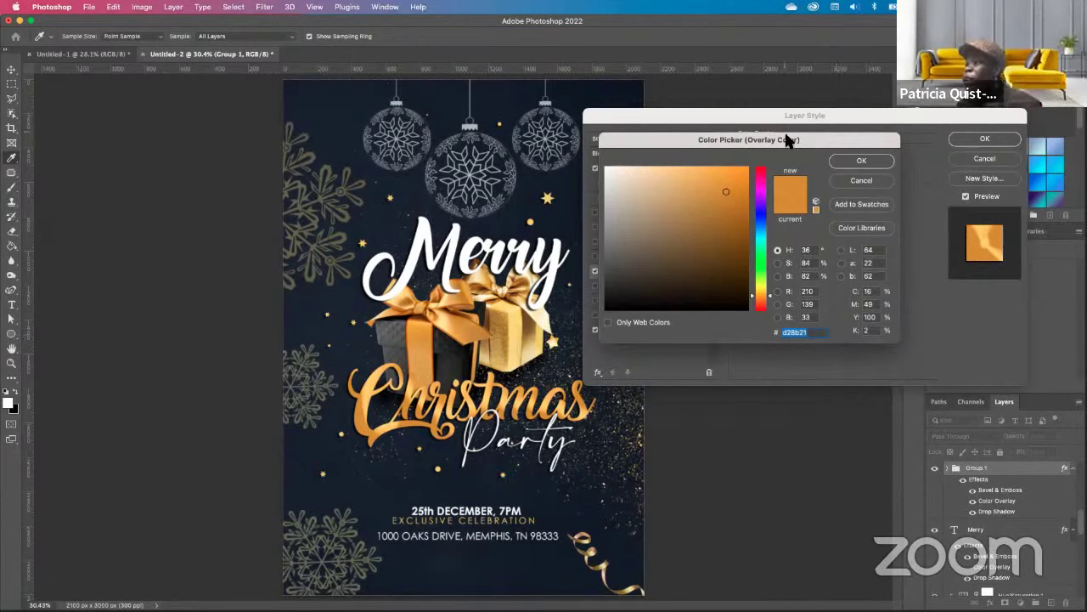
left_click(861, 161)
left_click(985, 140)
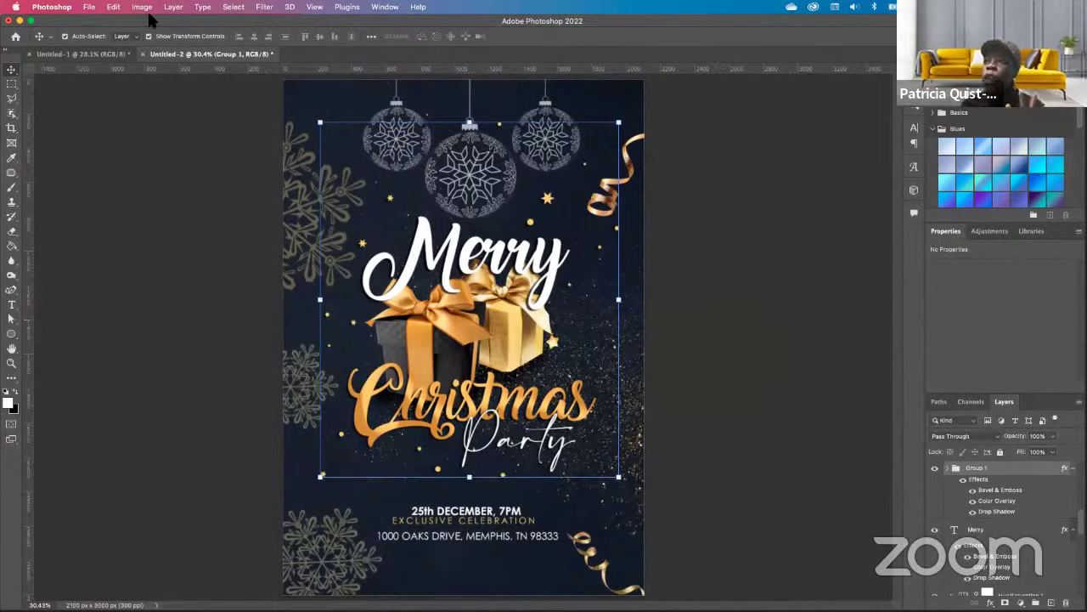
left_click(74, 54)
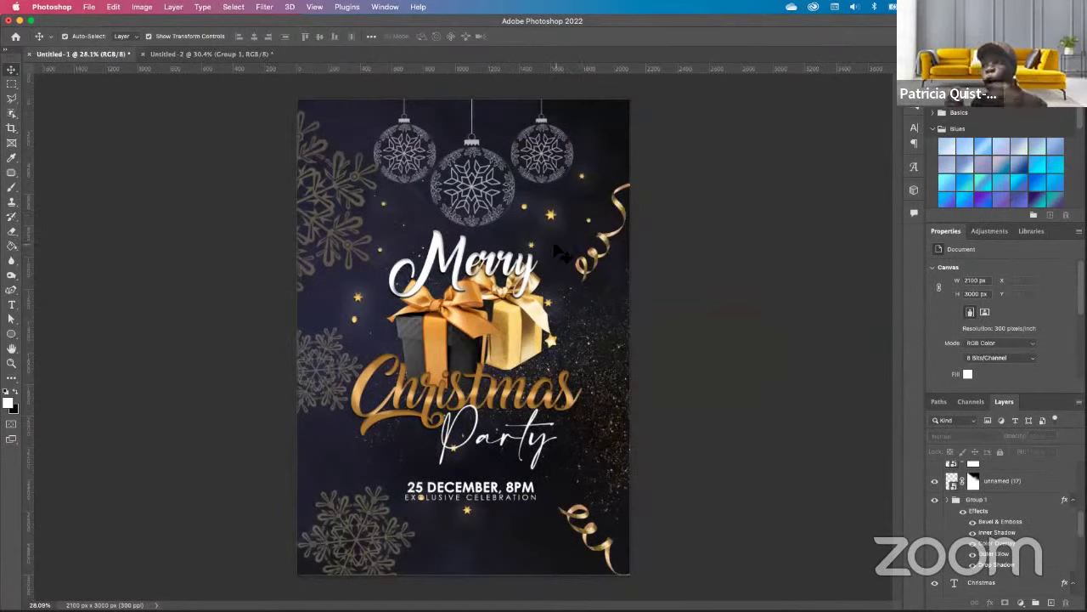
left_click(214, 54)
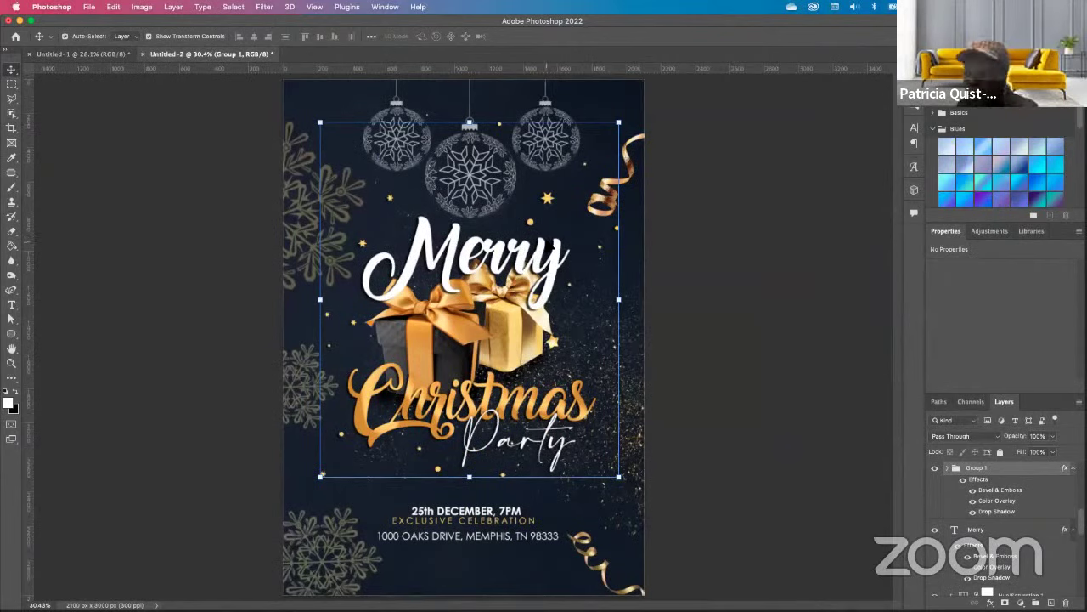
Add a white Outer Glow to the star group, trying the Multiply blend mode before returning to Screen.
double_click(1036, 468)
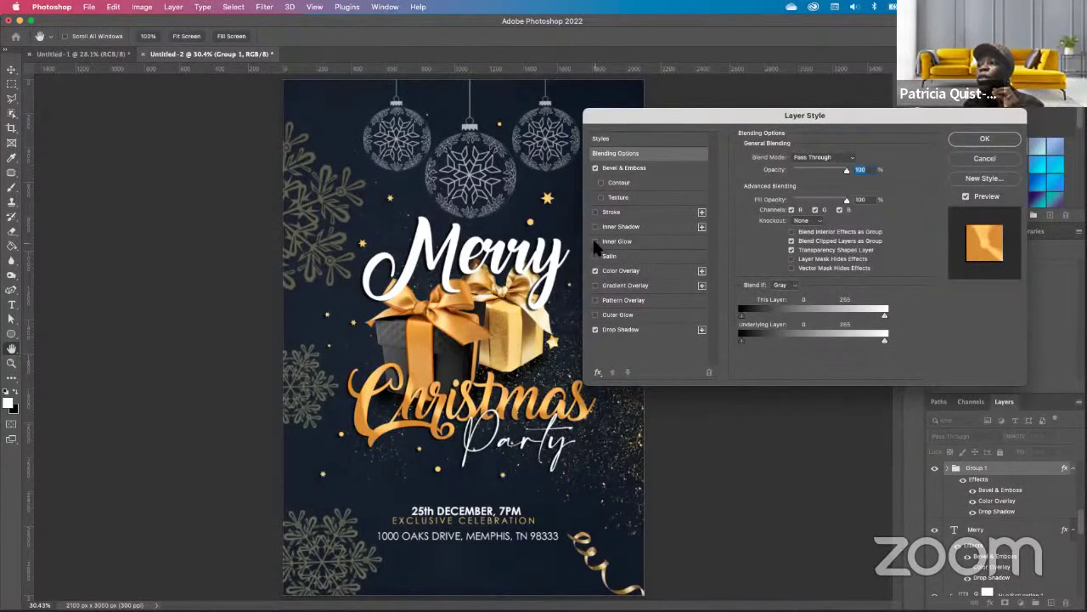
left_click(596, 314)
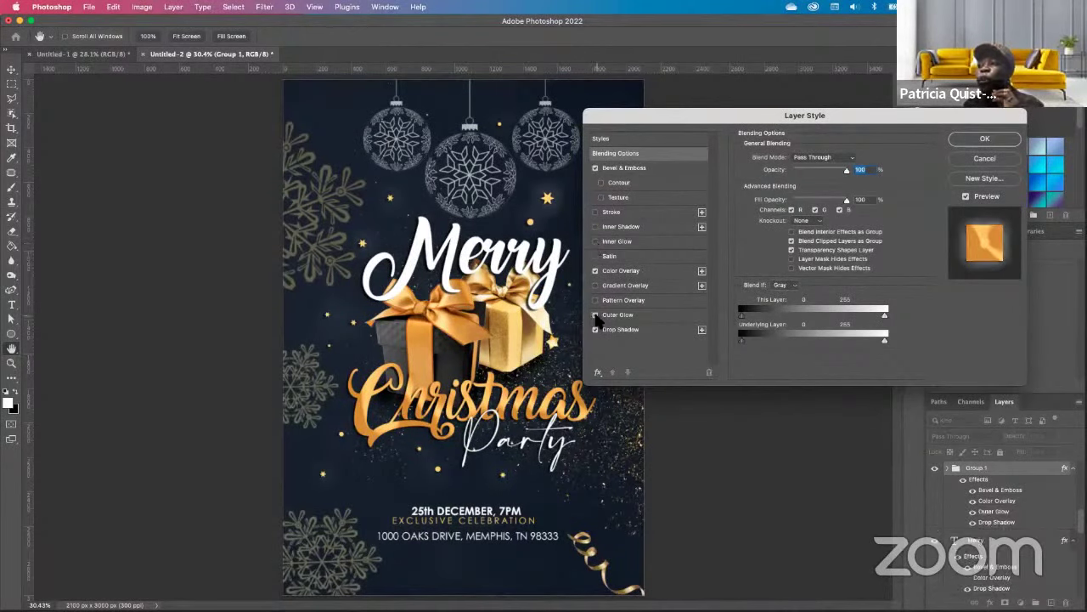
left_click(652, 311)
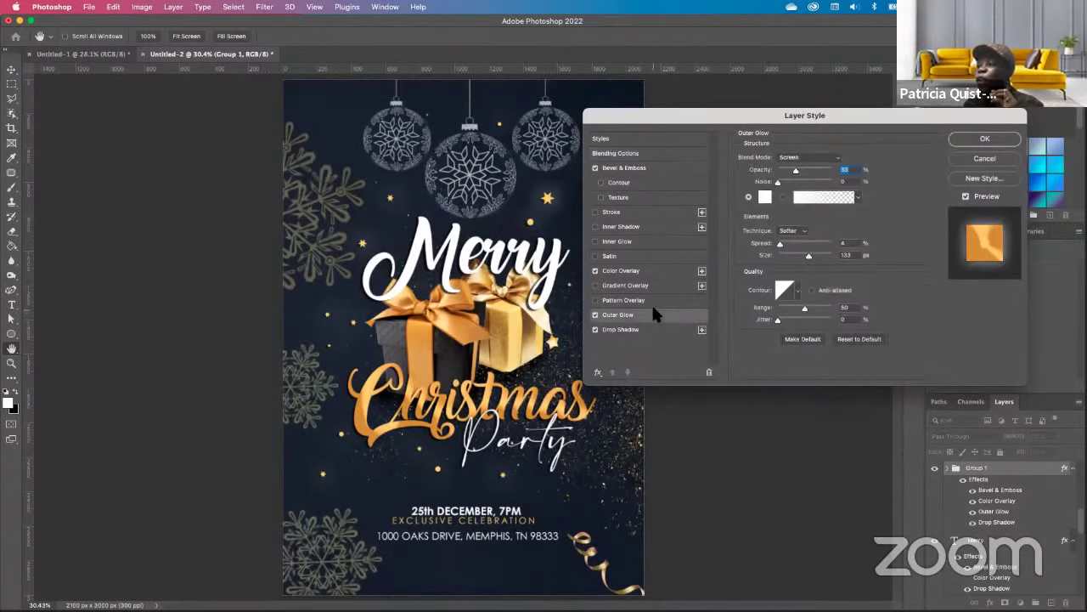
left_click(814, 157)
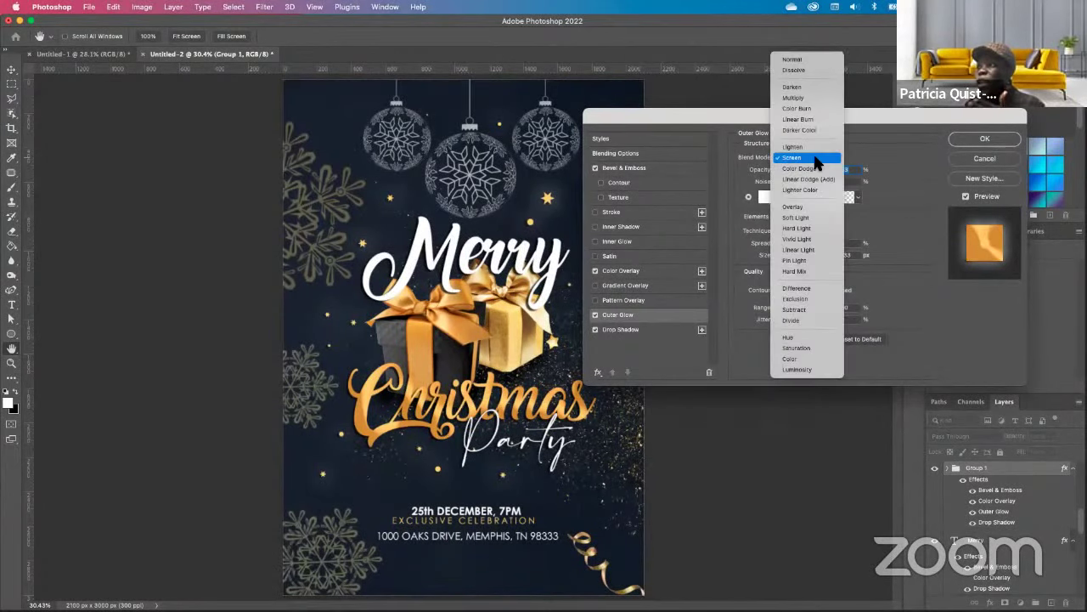
left_click(800, 97)
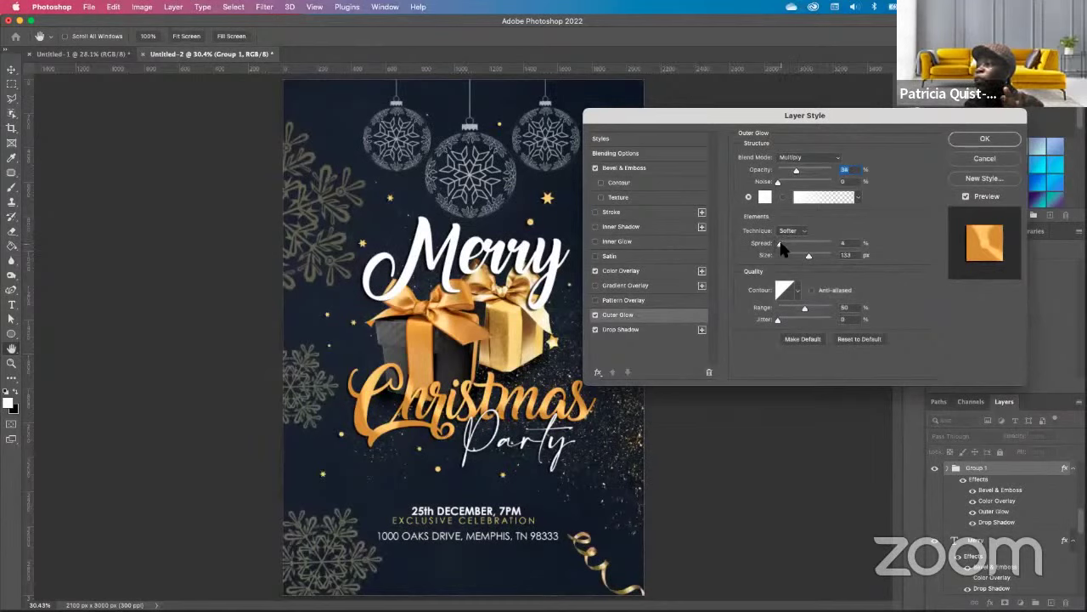
left_click(820, 157)
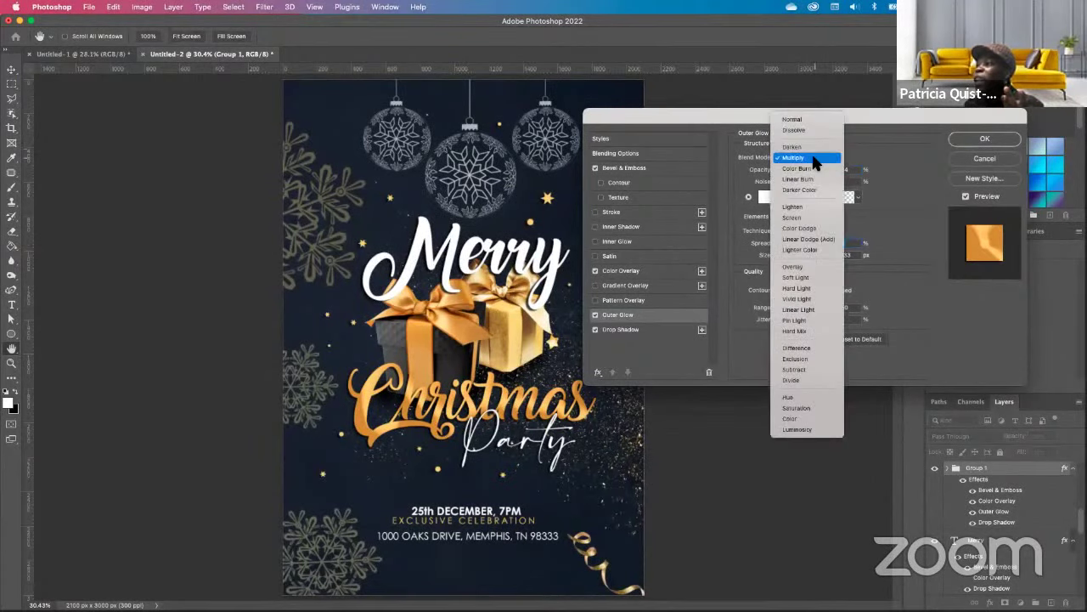
left_click(807, 217)
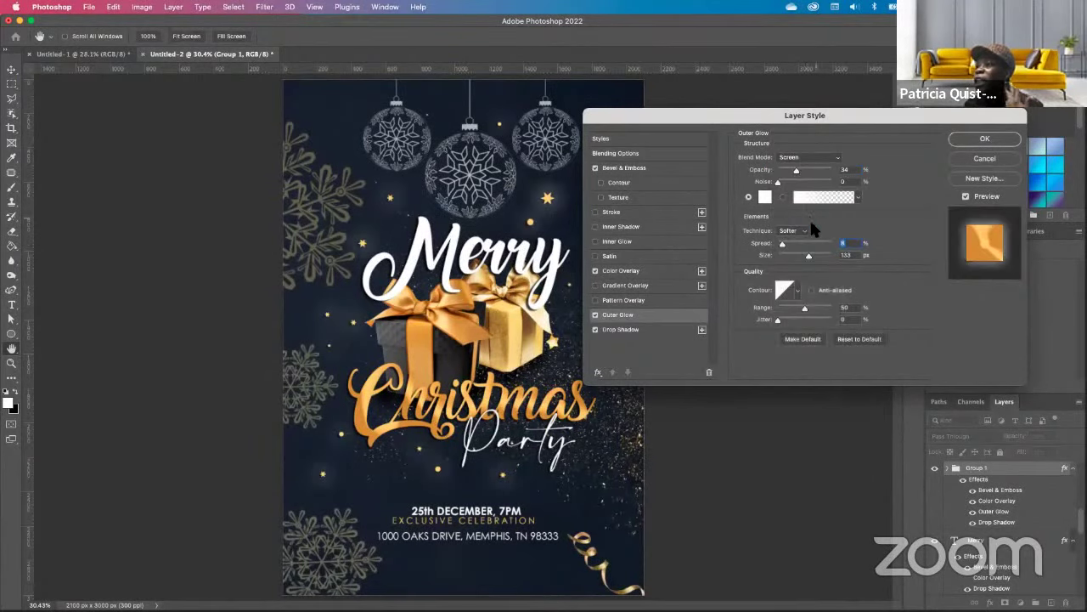
Set the star group's Outer Glow to 73 px size and 0% spread, and slightly lower its opacity.
left_click_drag(810, 255, 777, 244)
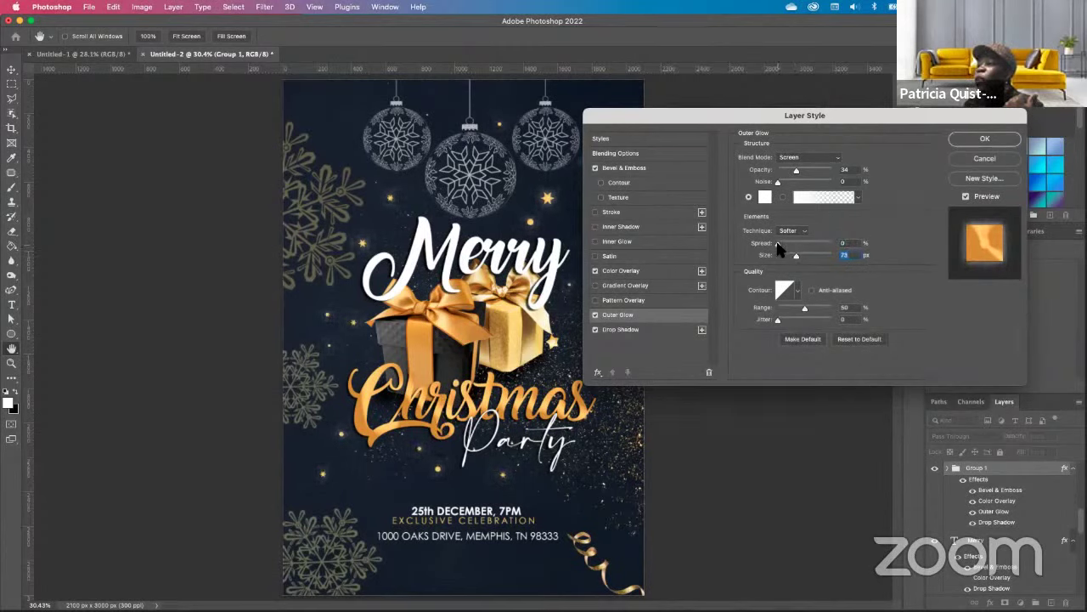
left_click(778, 245)
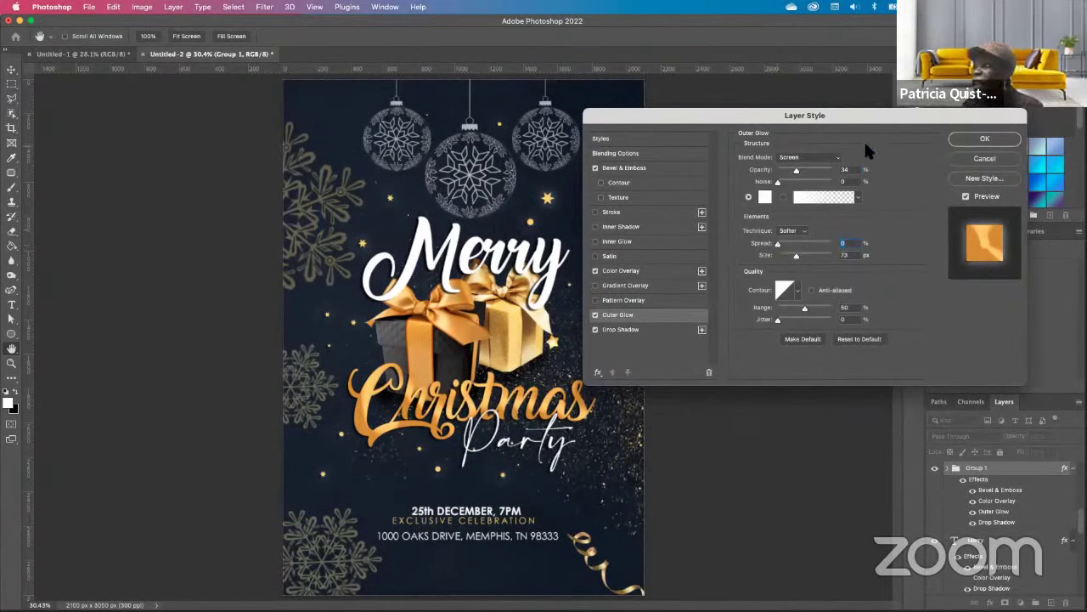
left_click_drag(798, 174, 794, 174)
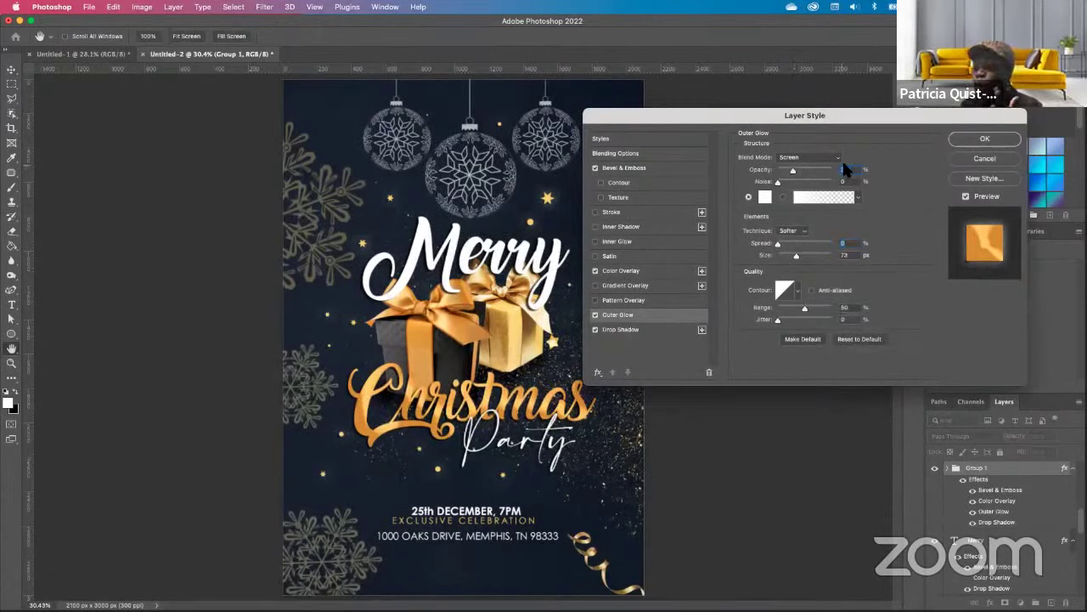
Try several Bevel & Emboss gloss contours on the star group, choose the Half Round contour and apply the layer style.
left_click(657, 167)
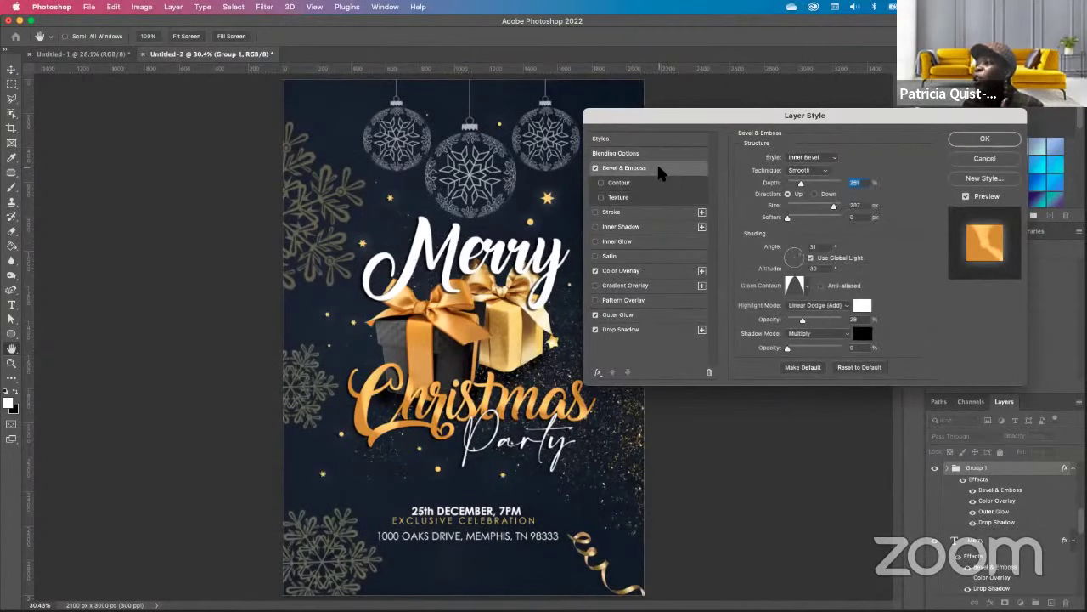
left_click(808, 290)
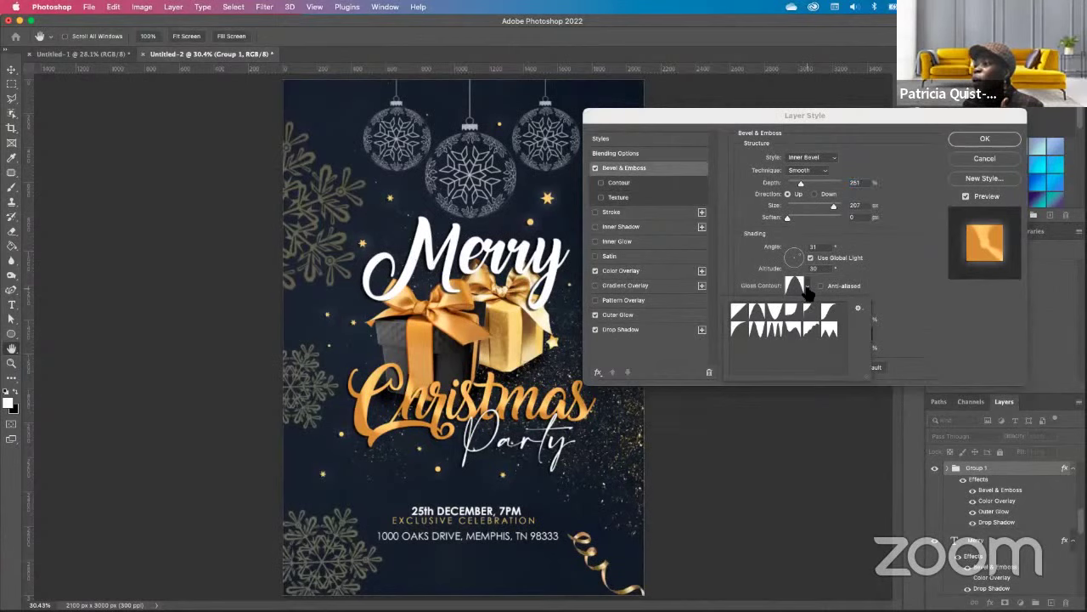
left_click(758, 330)
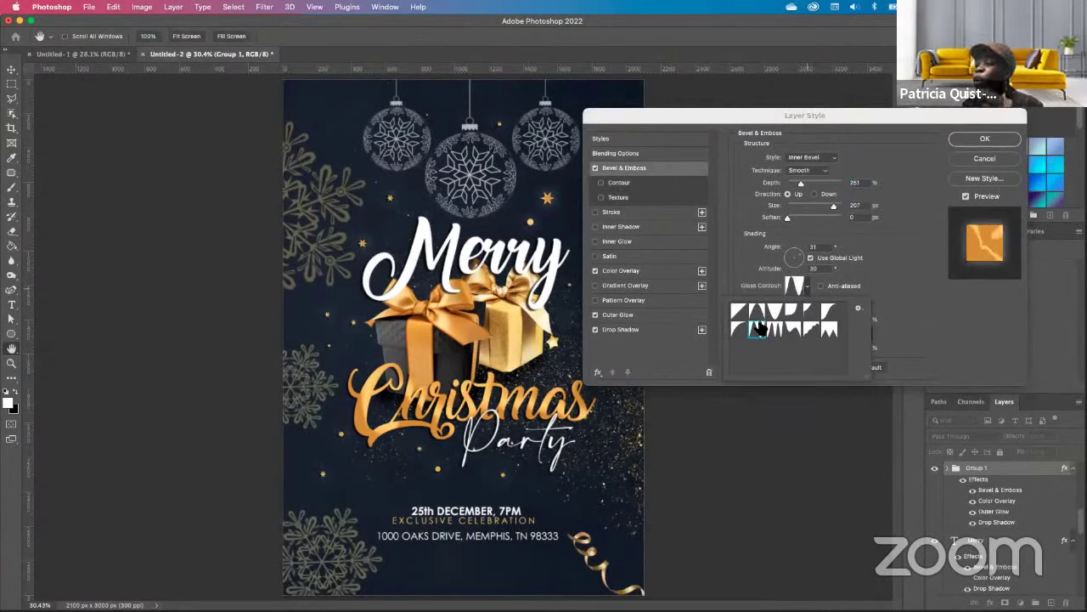
left_click(793, 313)
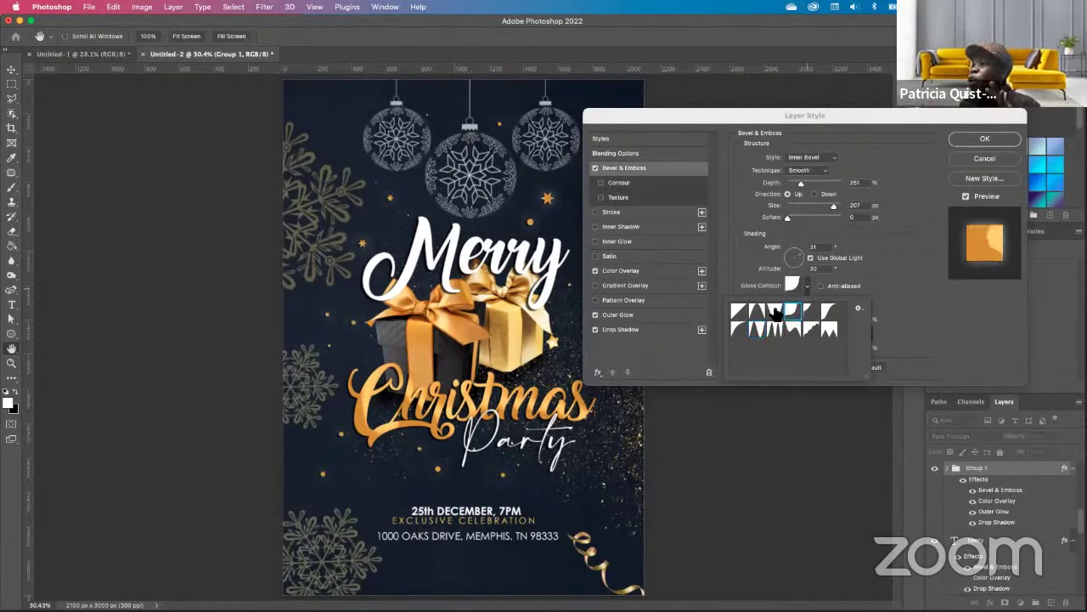
left_click(776, 313)
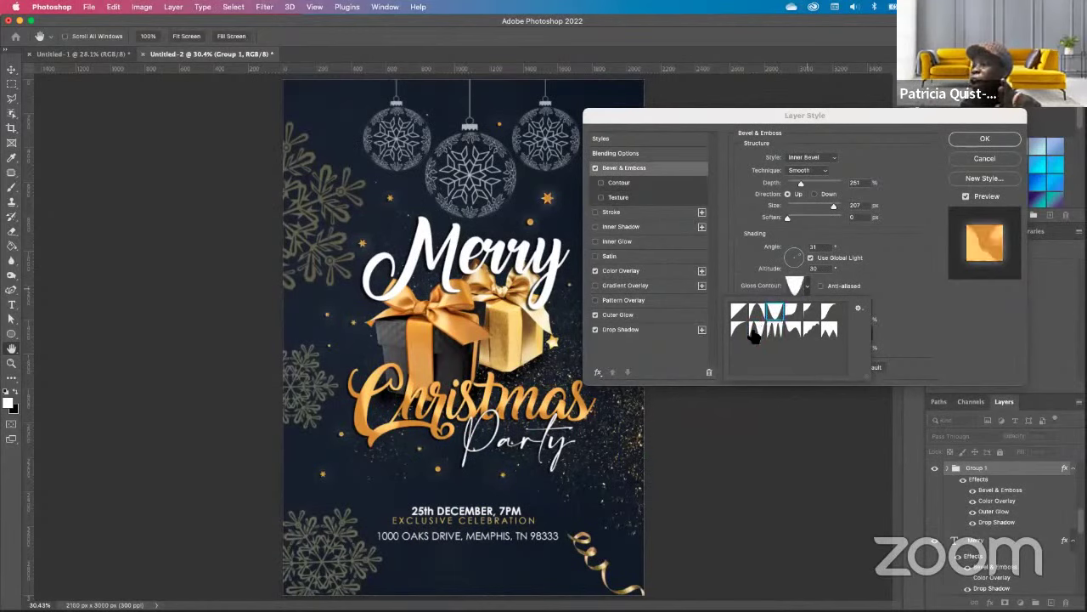
left_click(756, 332)
left_click(740, 331)
left_click(756, 330)
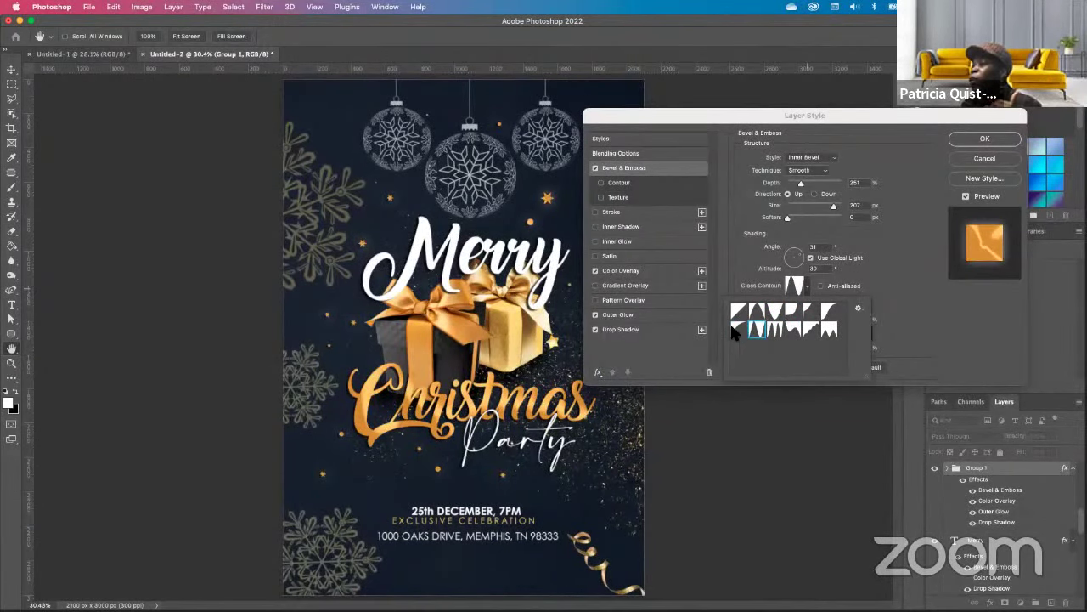
left_click(739, 331)
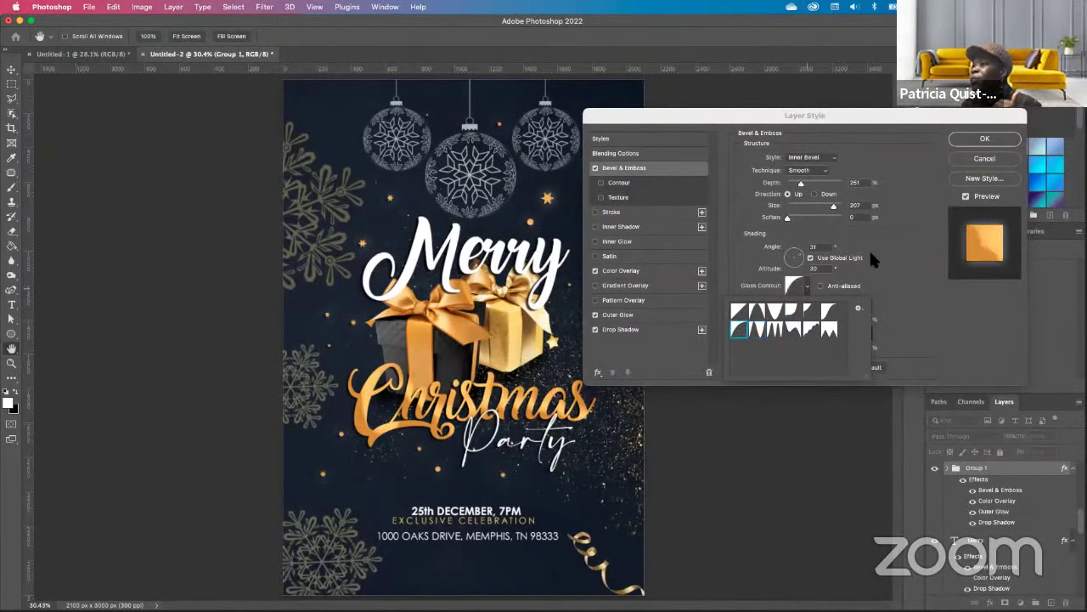
left_click(960, 139)
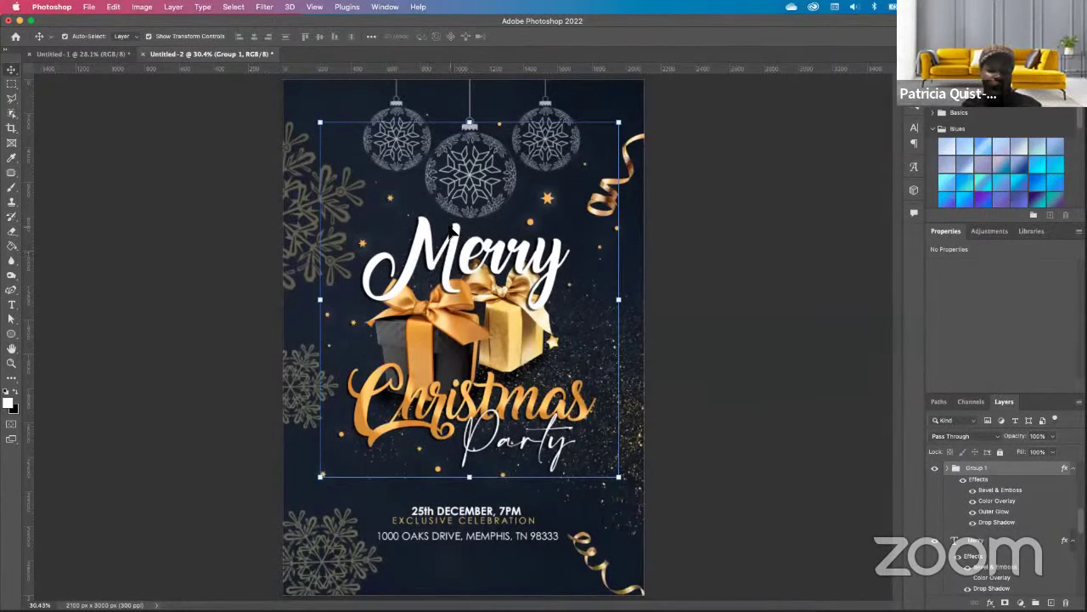
scroll(429, 183, "down", 3)
scroll(422, 191, "up", 2)
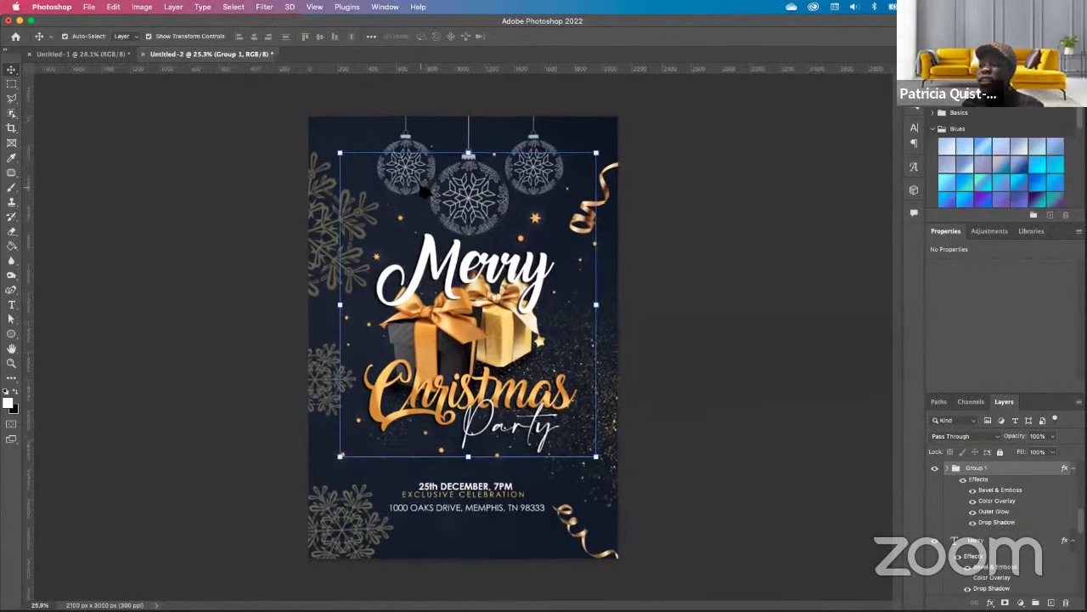
scroll(408, 204, "up", 1)
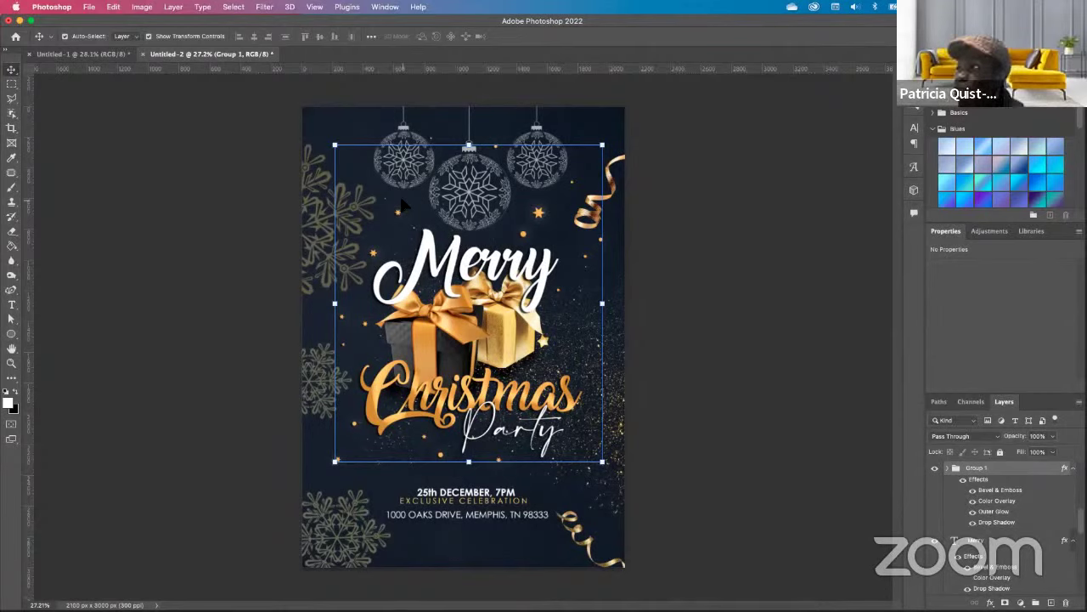
left_click(471, 143)
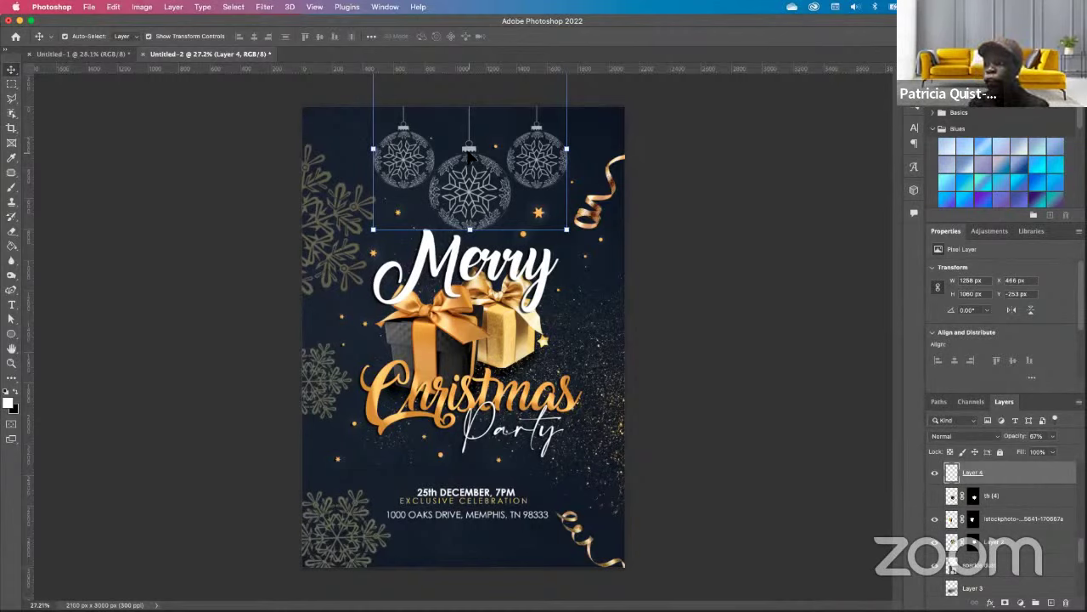
scroll(482, 207, "up", 2)
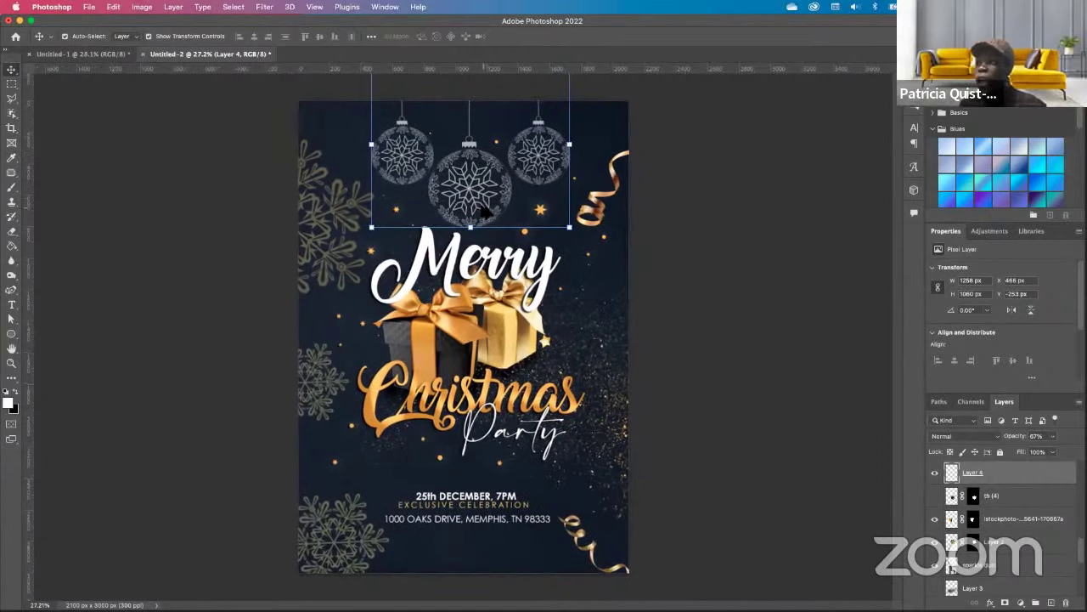
scroll(482, 211, "up", 2)
scroll(482, 211, "down", 2)
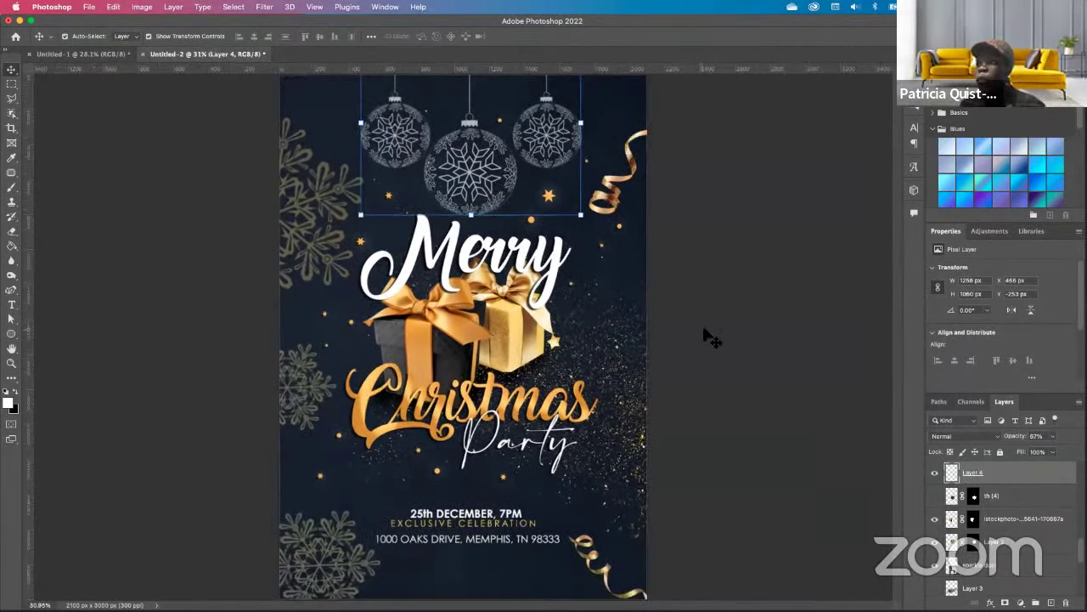
left_click(706, 339)
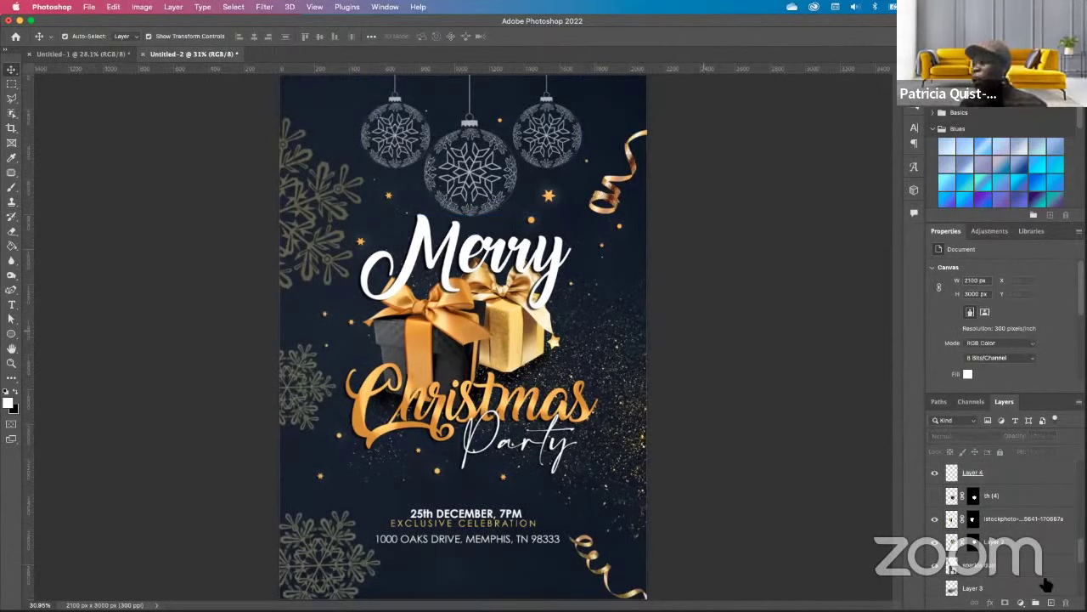
Try bright red (#e3081d) and near-white (#f6eced) as the color of the background's Color Fill layer.
scroll(973, 560, "up", 3)
double_click(958, 552)
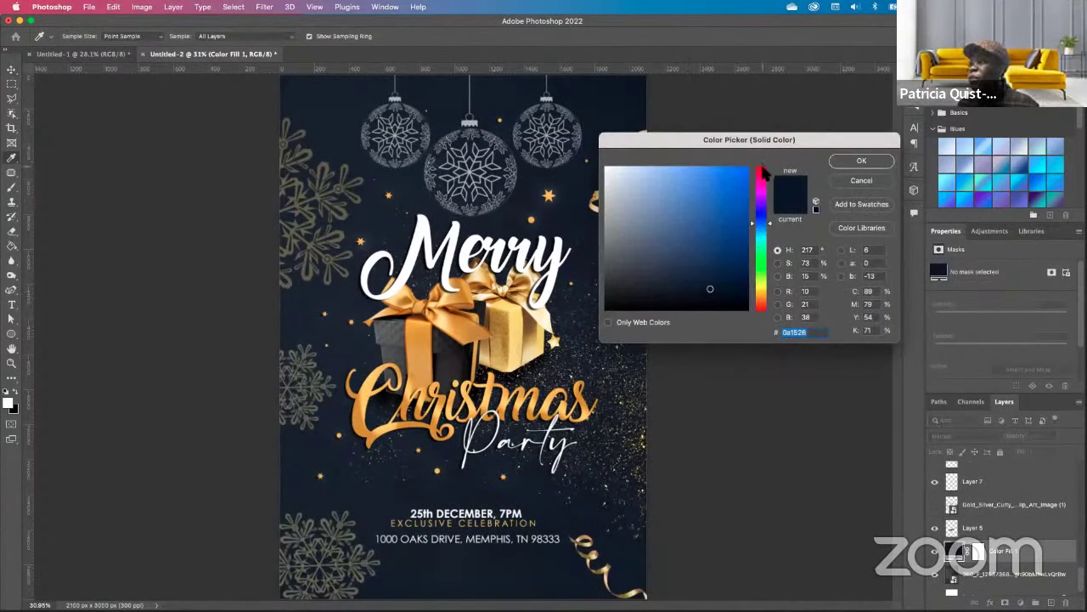
left_click(761, 170)
left_click(741, 173)
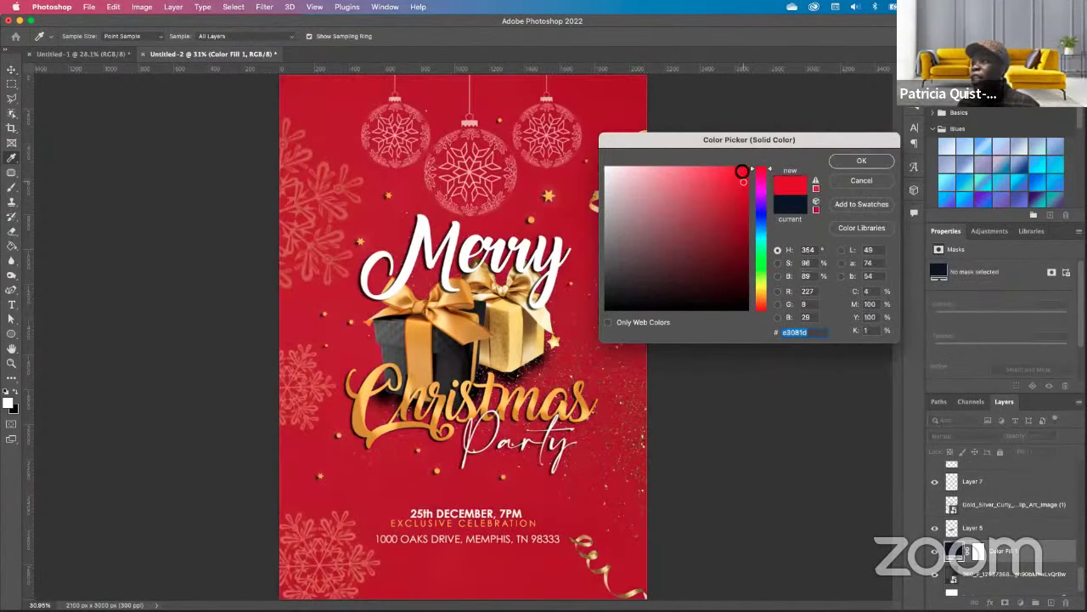
left_click(611, 172)
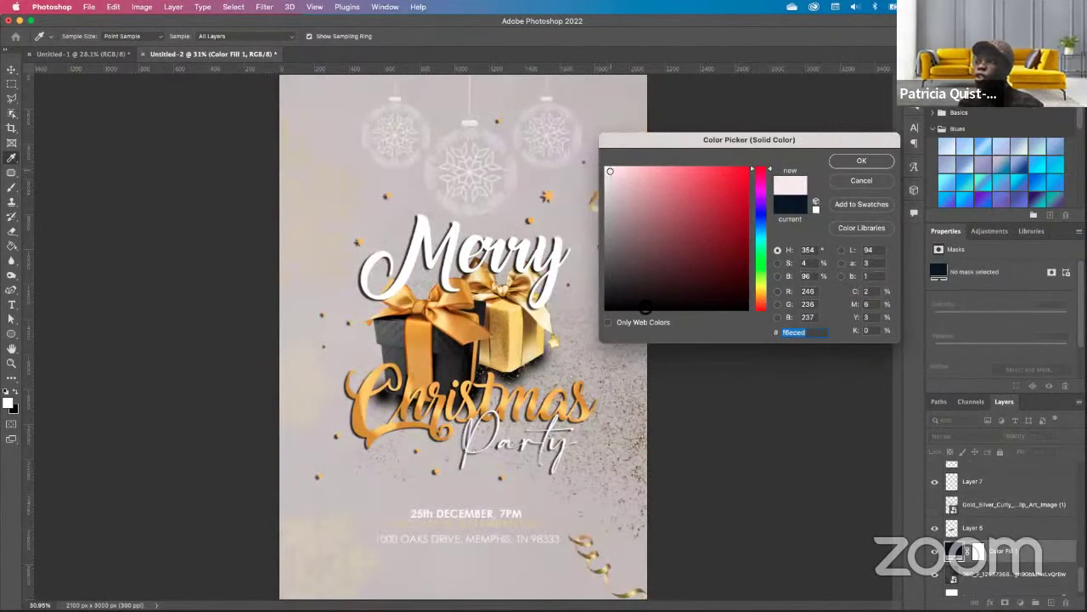
left_click(862, 181)
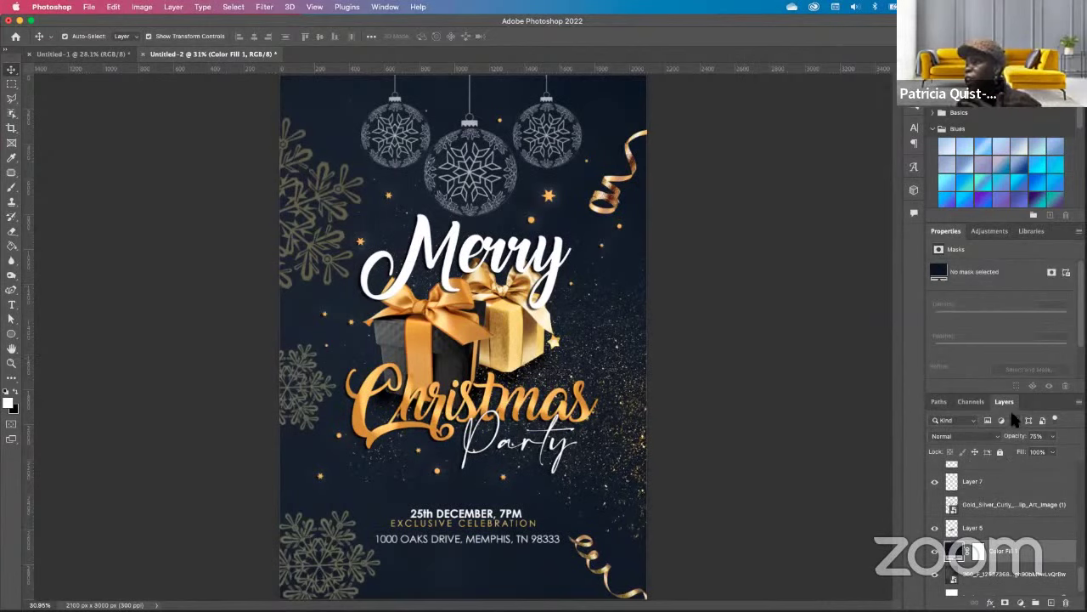
Add a Color Lookup adjustment layer with the 3Strip.look LUT above the EXCLUSIVE CELEBRATION text layer and hide it.
scroll(1024, 463, "up", 10)
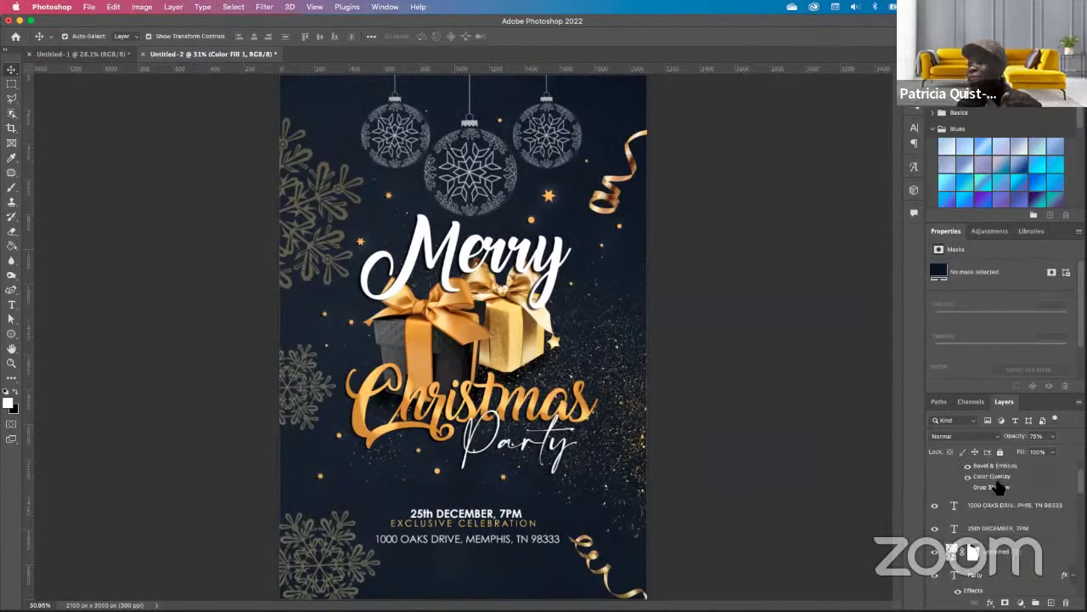
left_click(1013, 473)
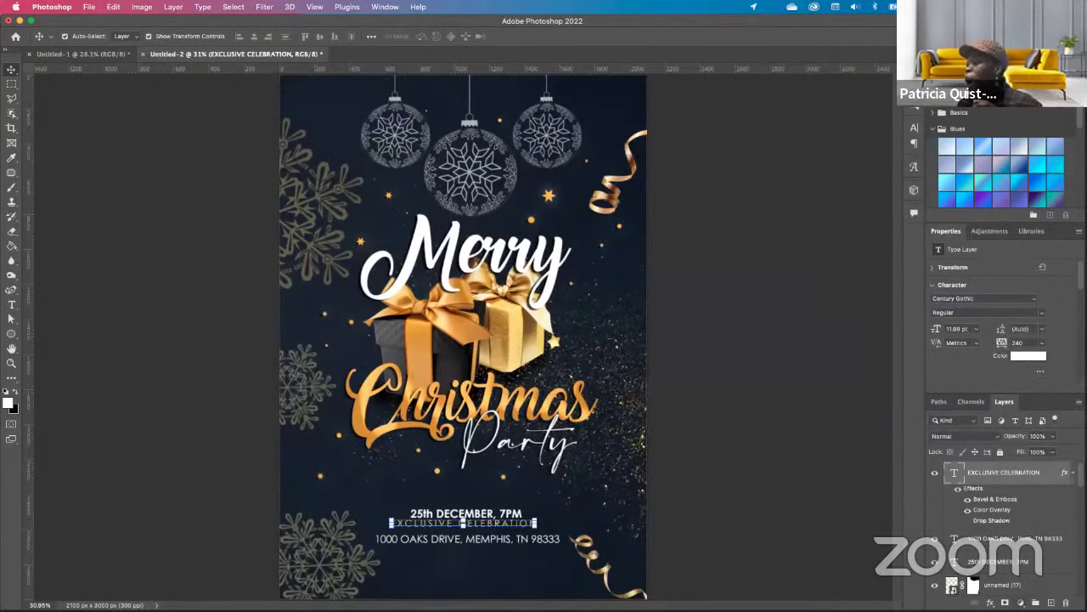
left_click(1020, 602)
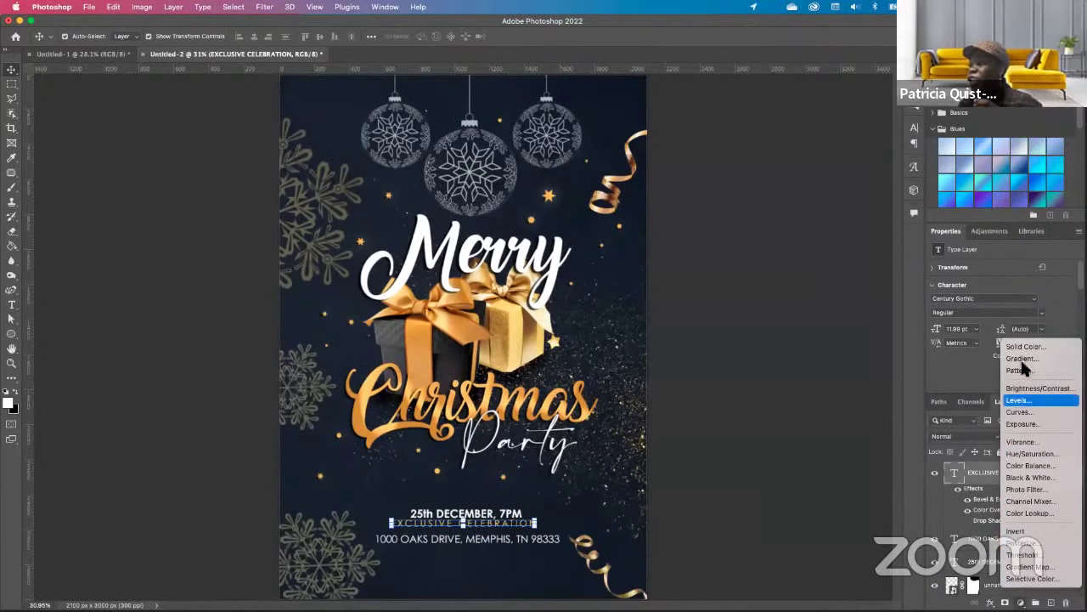
left_click(1029, 513)
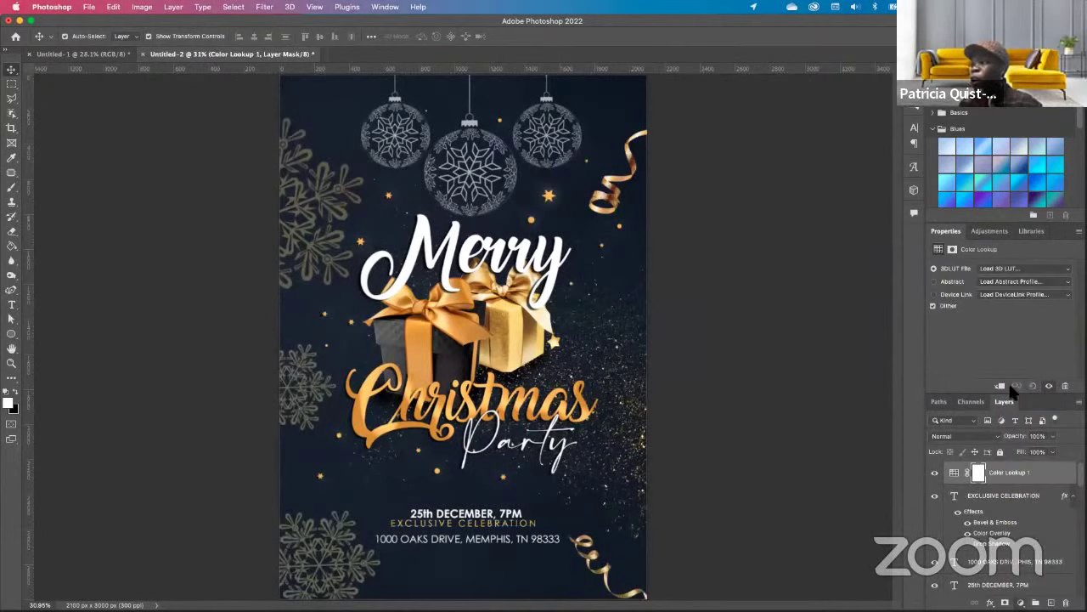
left_click(997, 270)
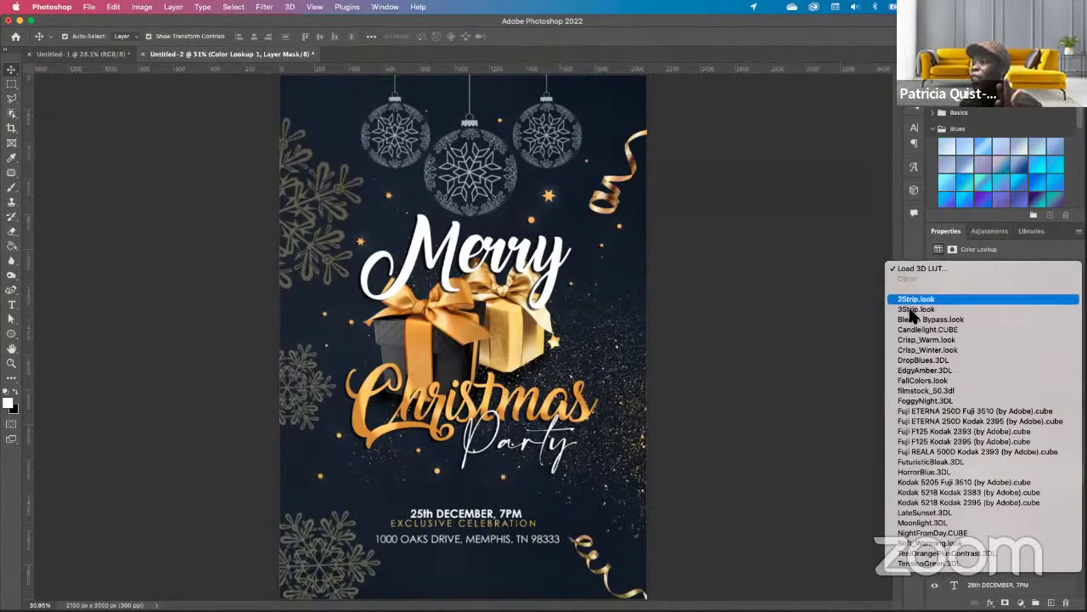
left_click(913, 310)
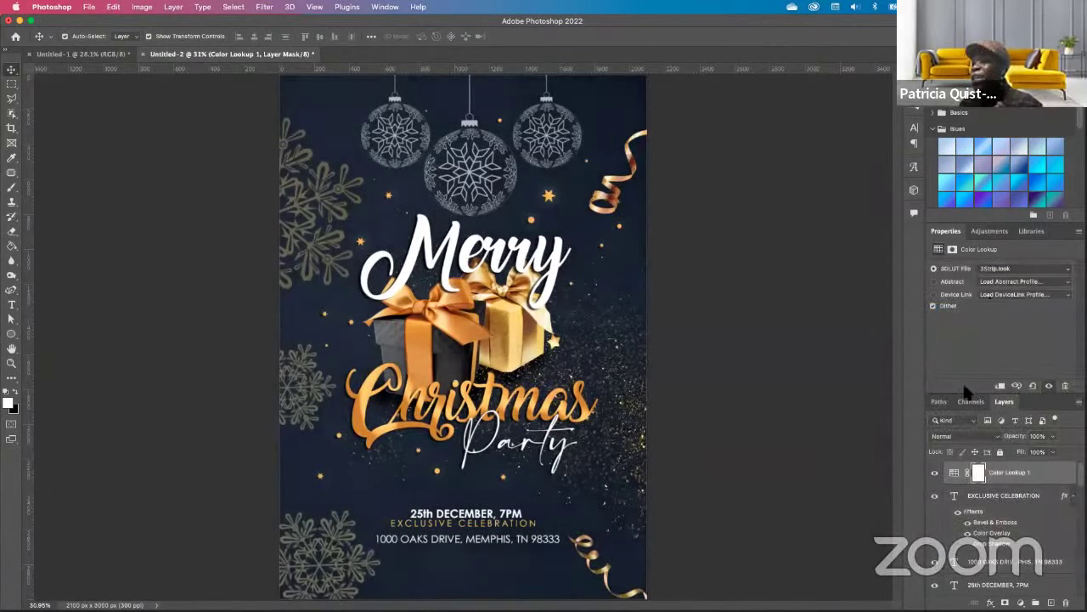
left_click(935, 472)
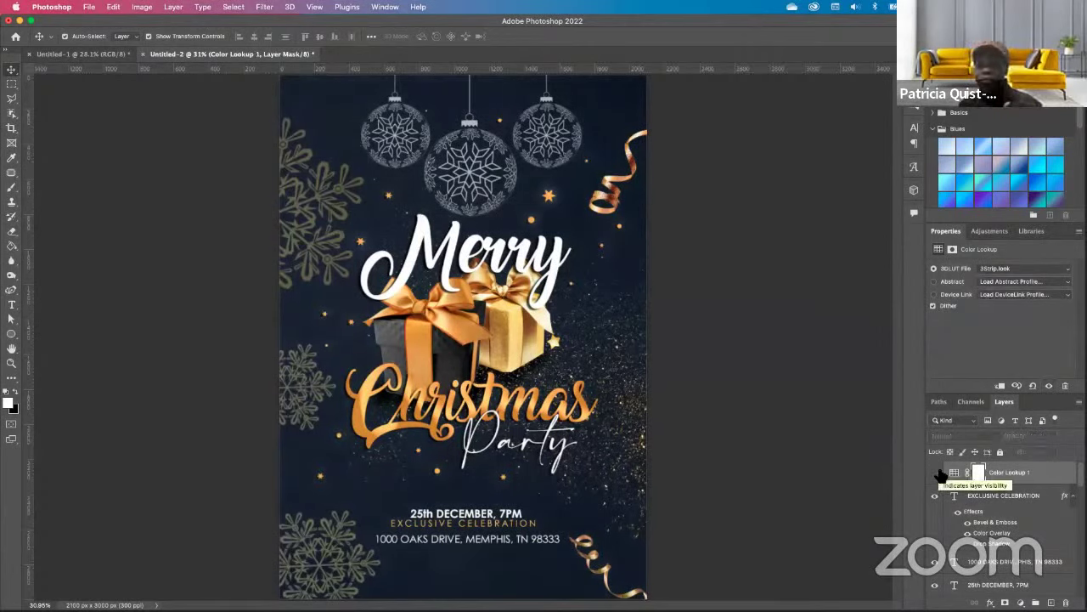
Stamp all visible layers into a new layer above the EXCLUSIVE CELEBRATION text and open it in the Camera Raw Filter.
left_click(1006, 498)
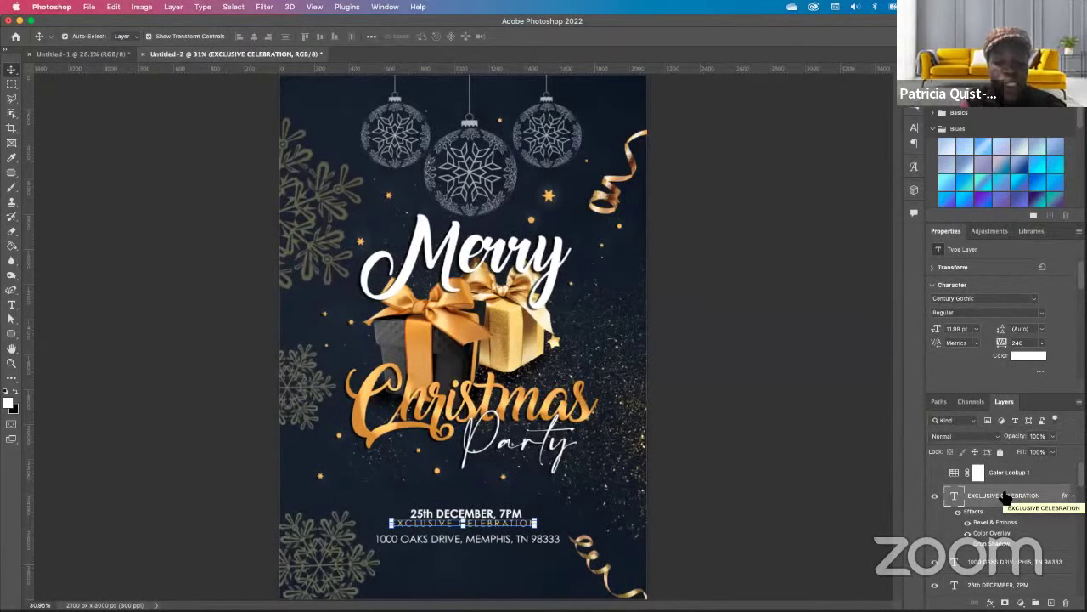
key("super+alt+shift+e")
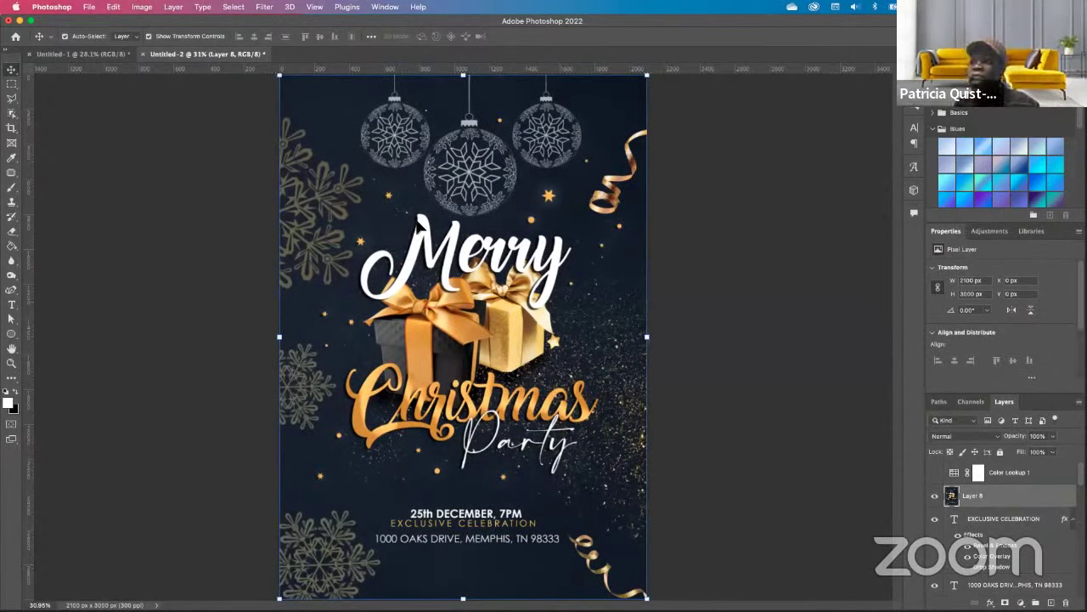
left_click(264, 9)
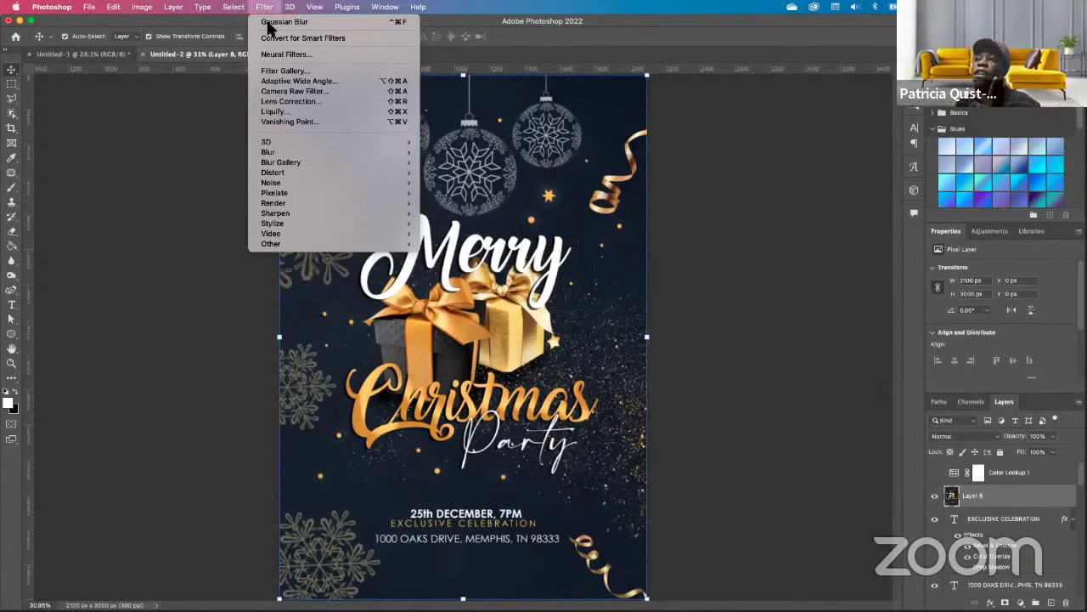
left_click(310, 91)
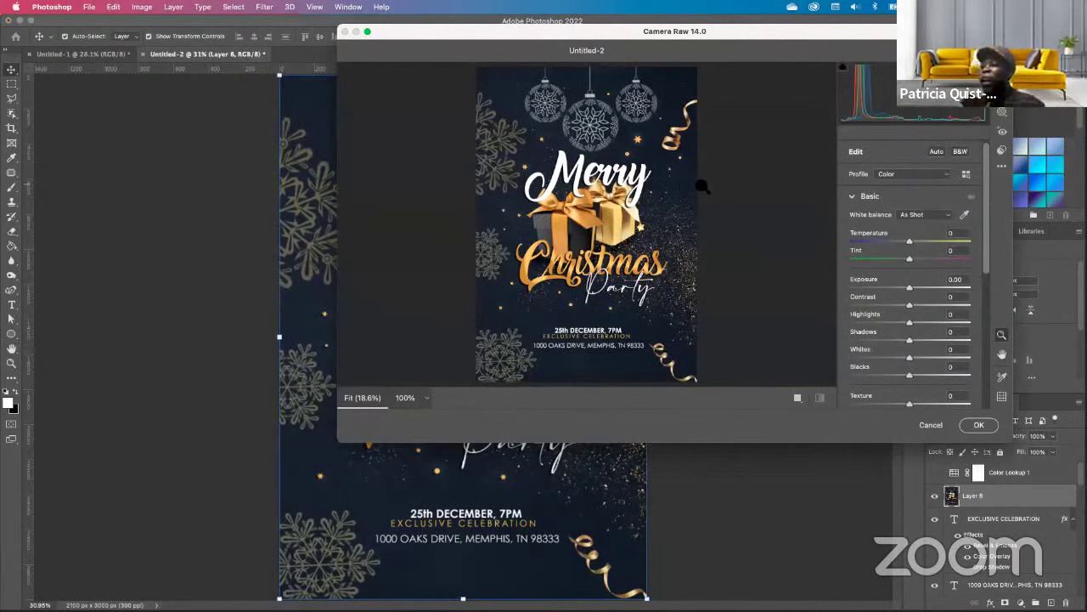
Cool the merged poster's Temperature to -15 and raise its Contrast to +16 in Camera Raw.
left_click(907, 242)
left_click_drag(908, 245, 901, 247)
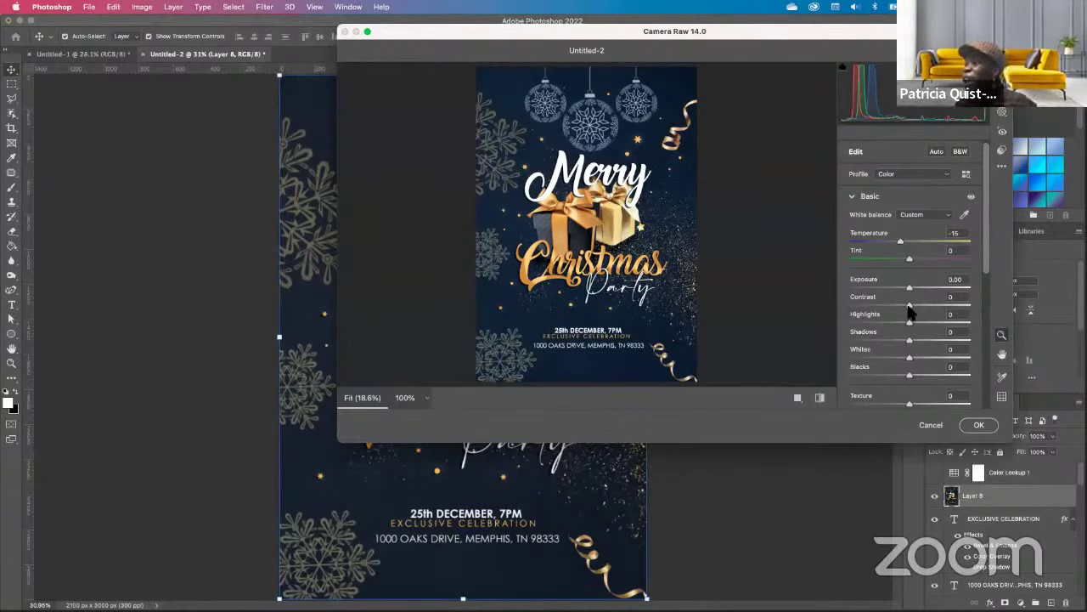
left_click_drag(909, 307, 921, 311)
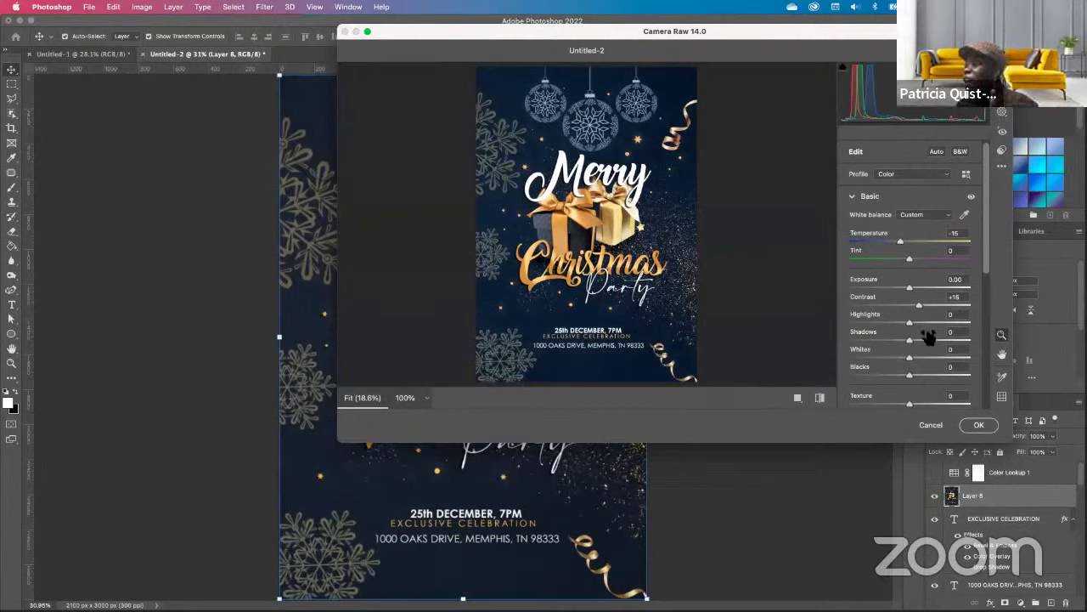
Raise the merged poster's Vibrance to +26 and lower its Saturation to -8.
scroll(926, 363, "down", 1)
scroll(925, 364, "down", 5)
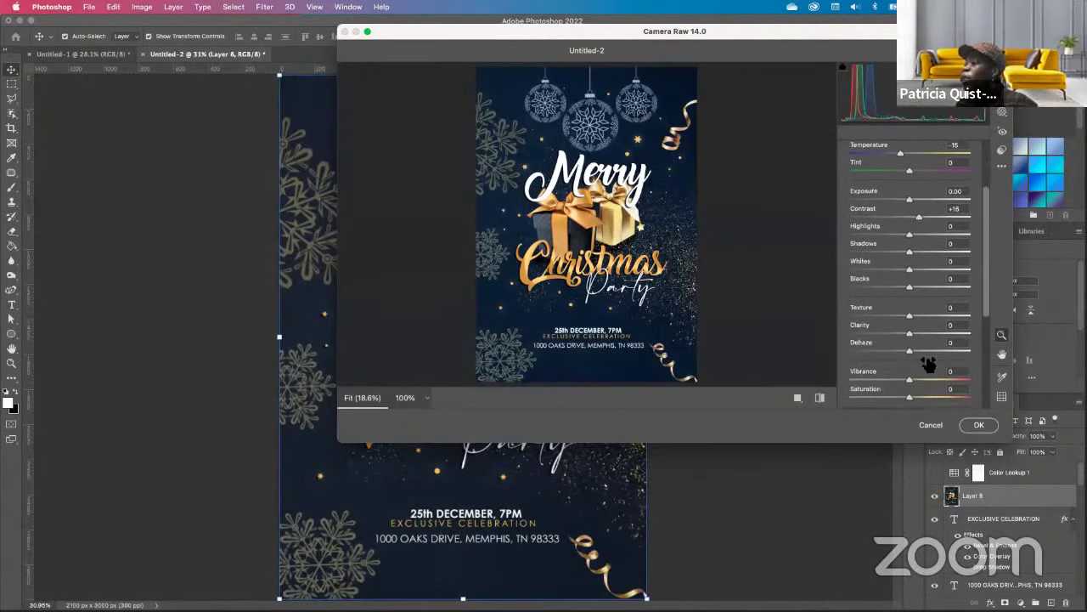
left_click_drag(912, 371, 930, 374)
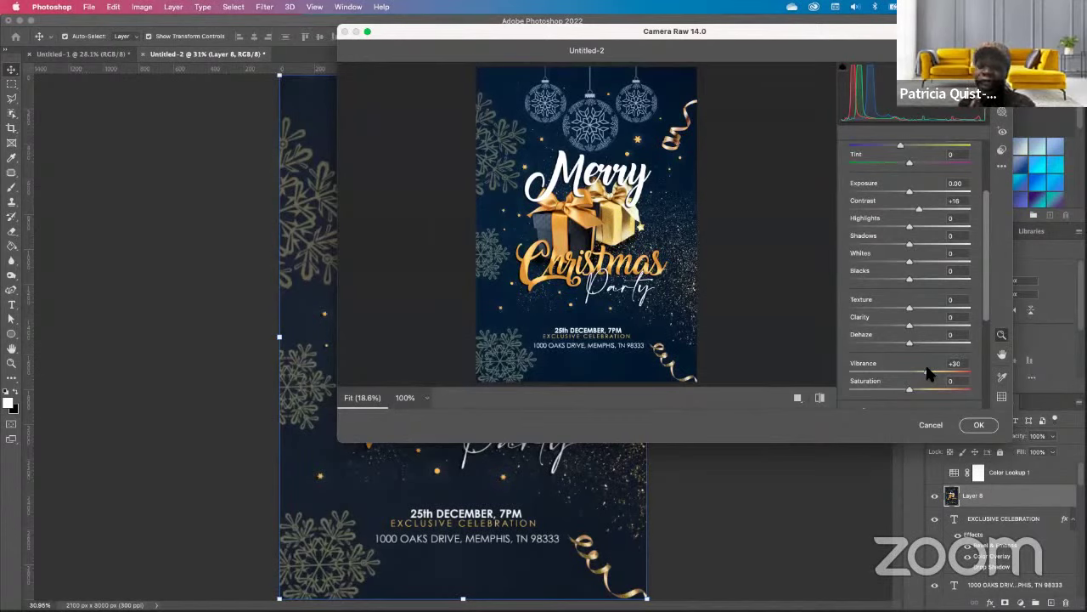
left_click_drag(926, 369, 924, 369)
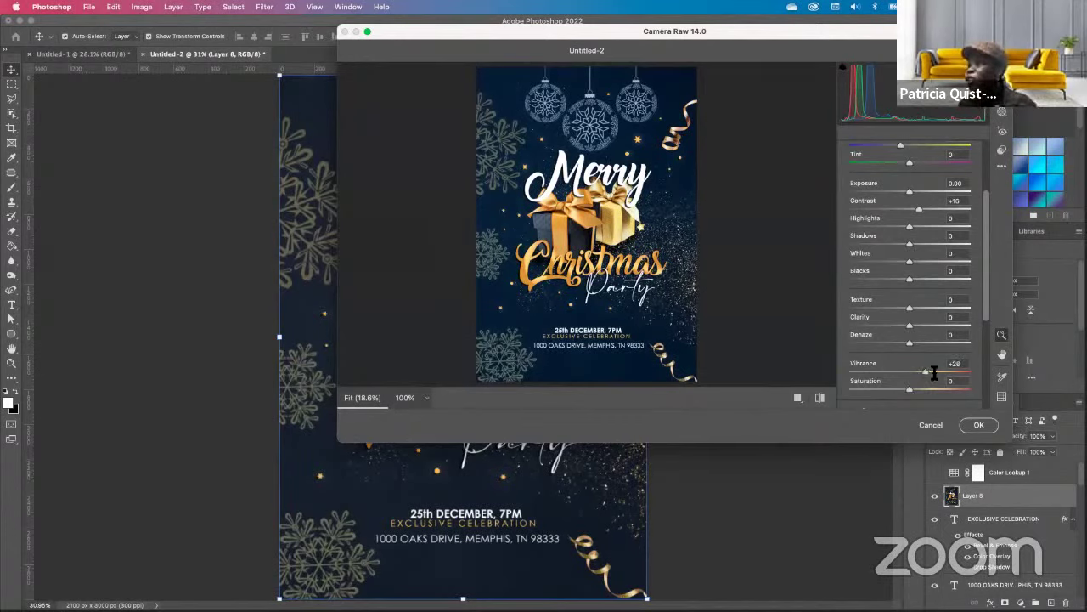
left_click_drag(909, 389, 906, 392)
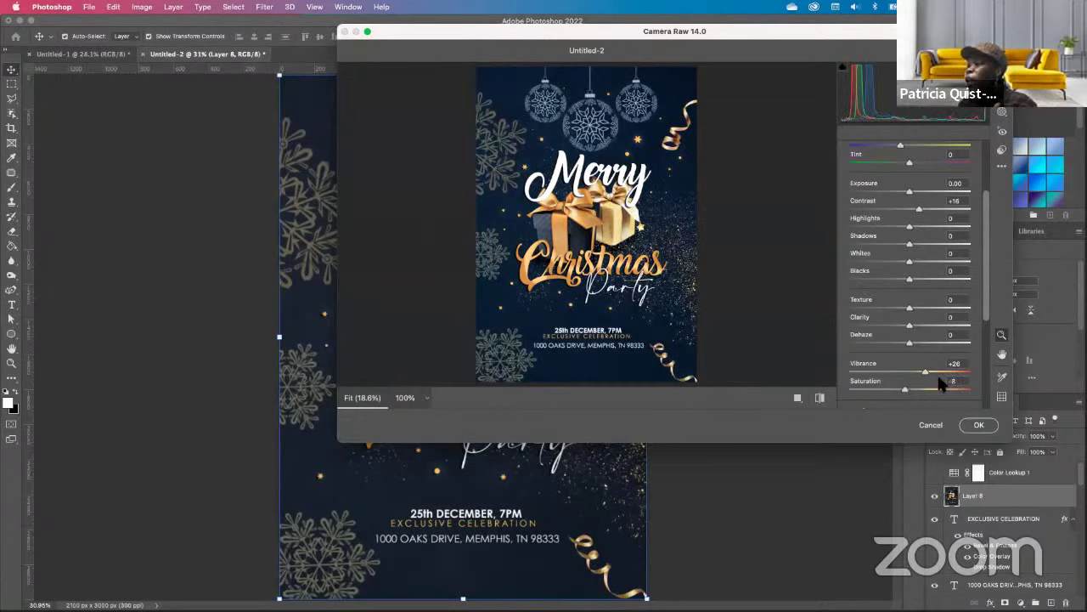
Fine-tune the Temperature to -16 and apply the Camera Raw adjustments.
scroll(926, 236, "down", 1)
scroll(926, 236, "up", 2)
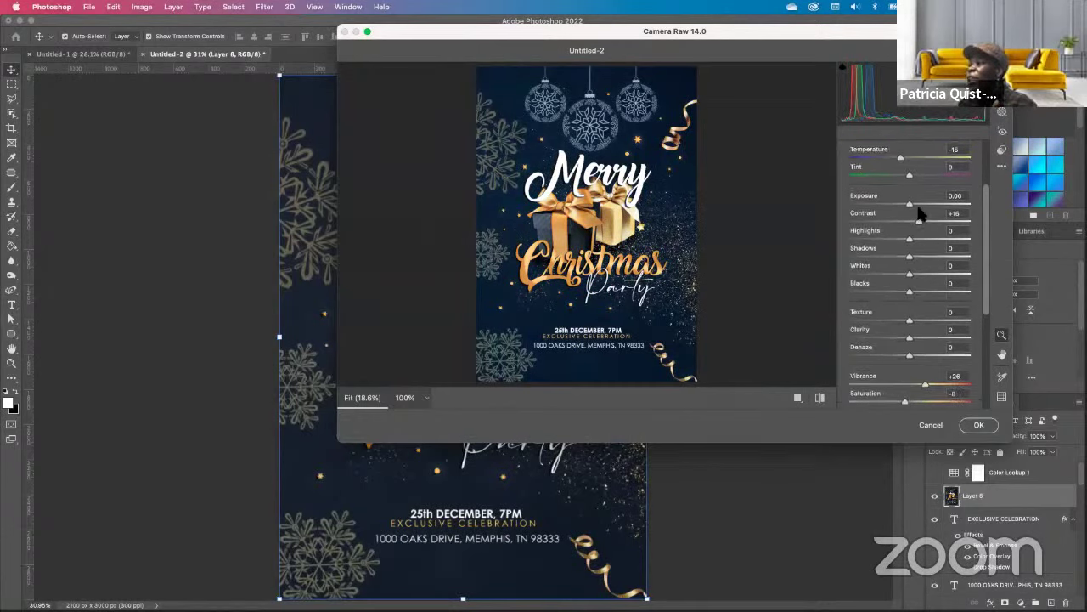
mouse_move(902, 160)
left_mouse_down()
mouse_move(890, 165)
mouse_move(902, 164)
left_mouse_up()
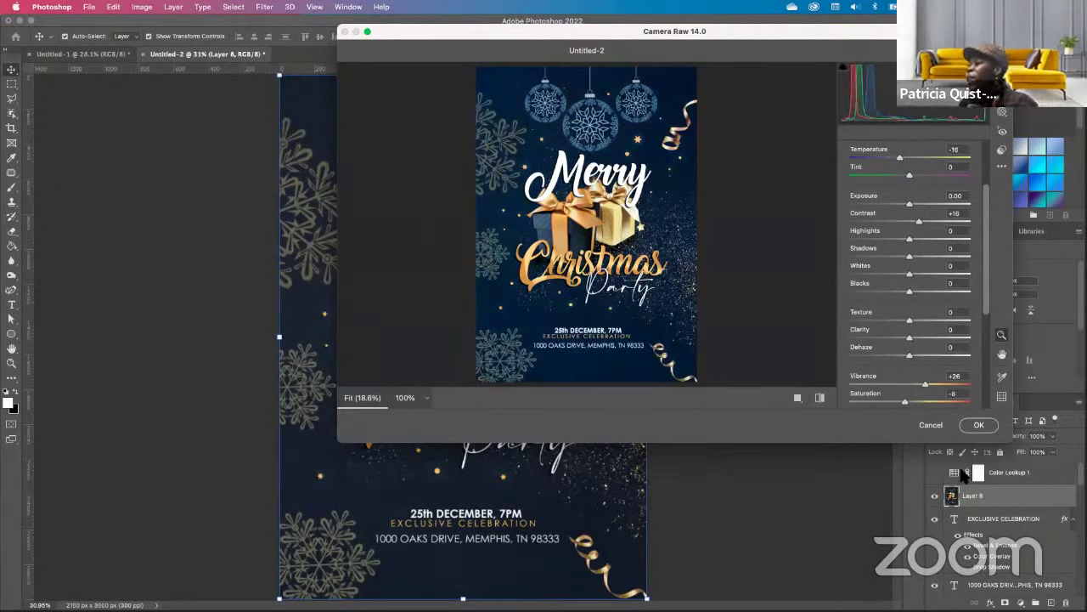
left_click(981, 426)
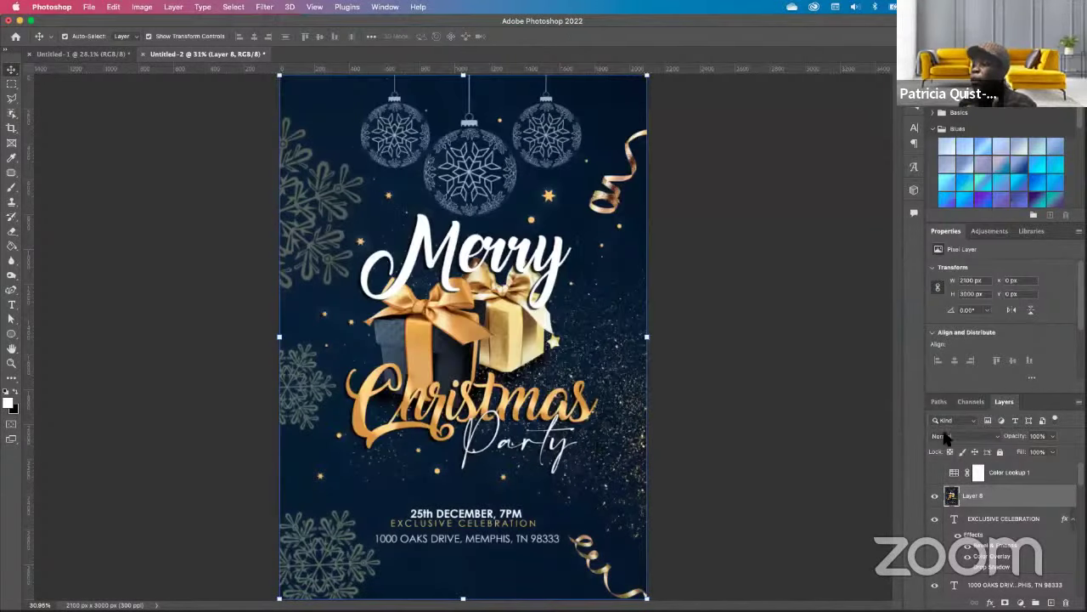
Compare the poster with and without the Camera Raw-graded merged layer, and lower that layer's opacity to 22%.
left_click(934, 496)
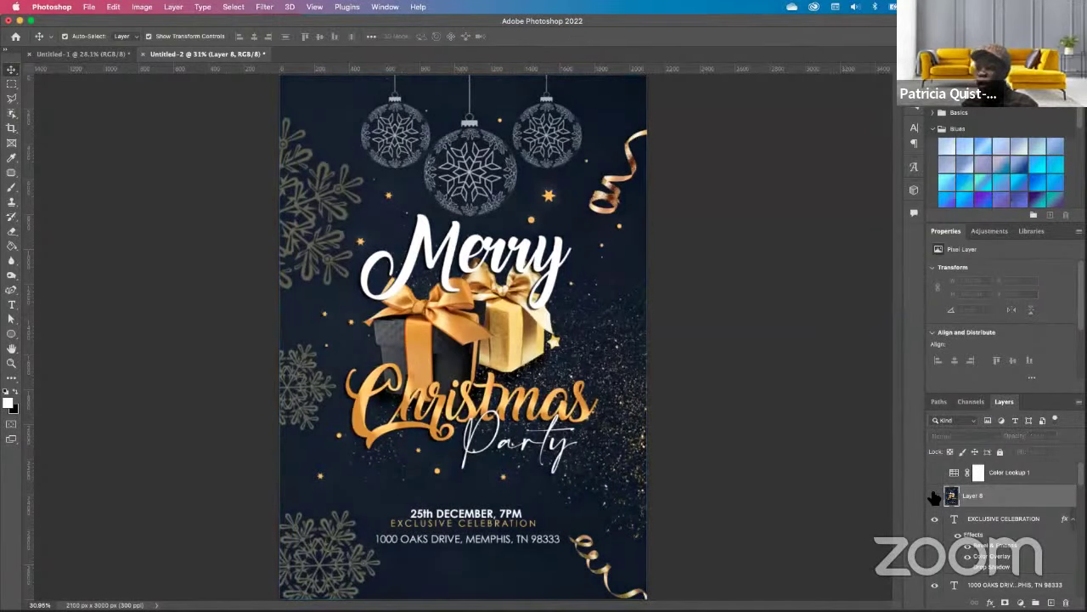
left_click(935, 496)
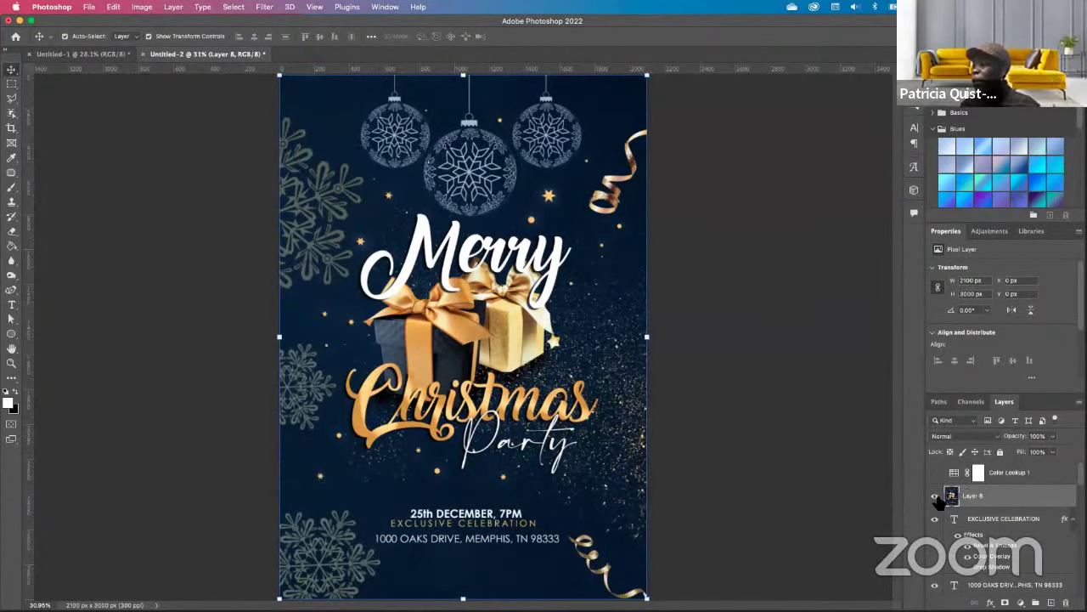
left_click(936, 498)
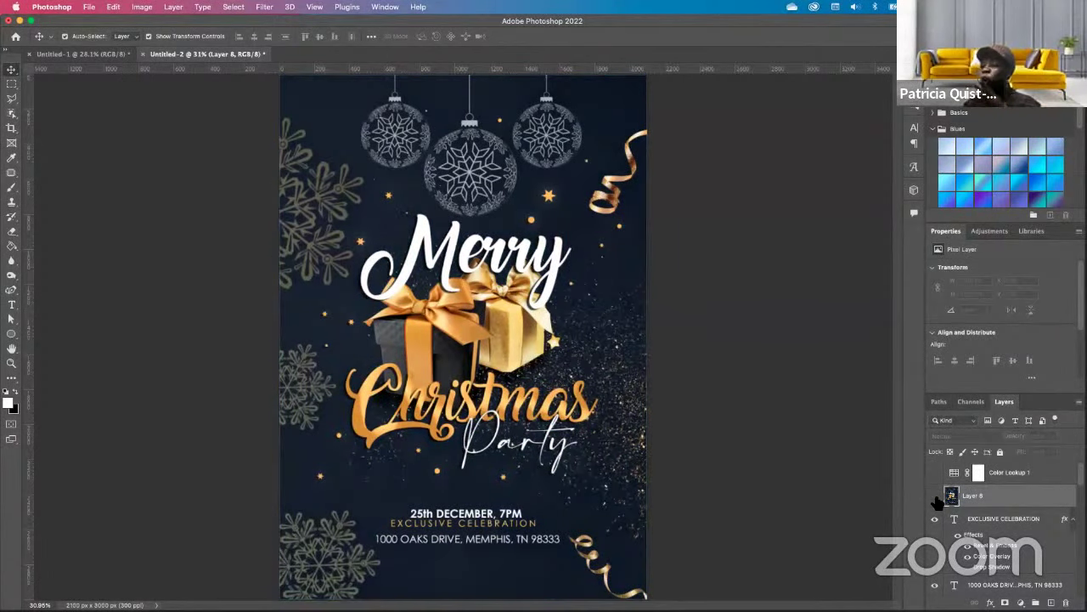
left_click(935, 497)
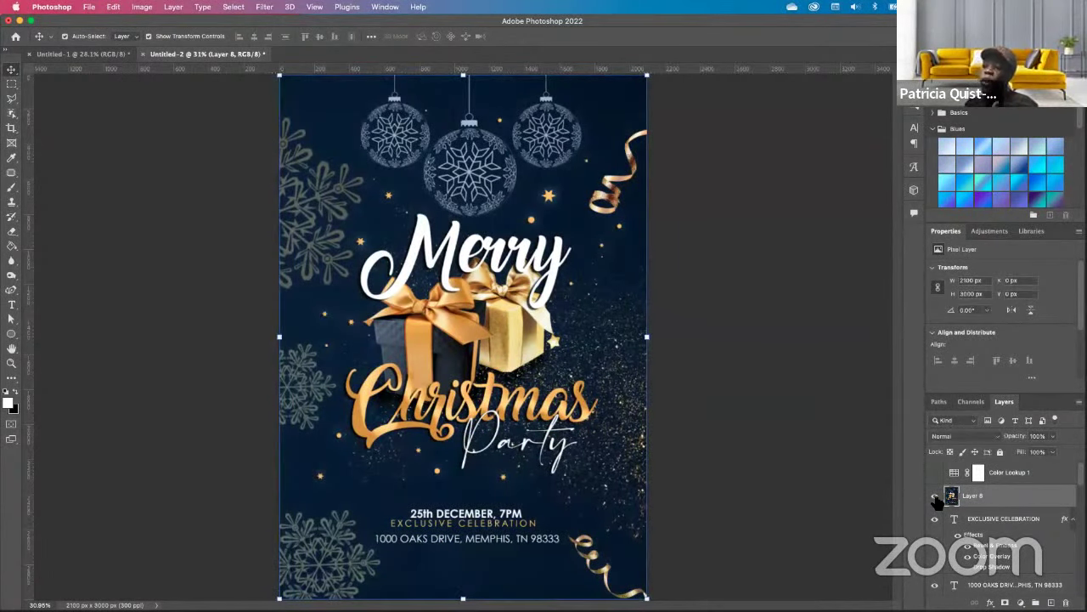
left_click(935, 498)
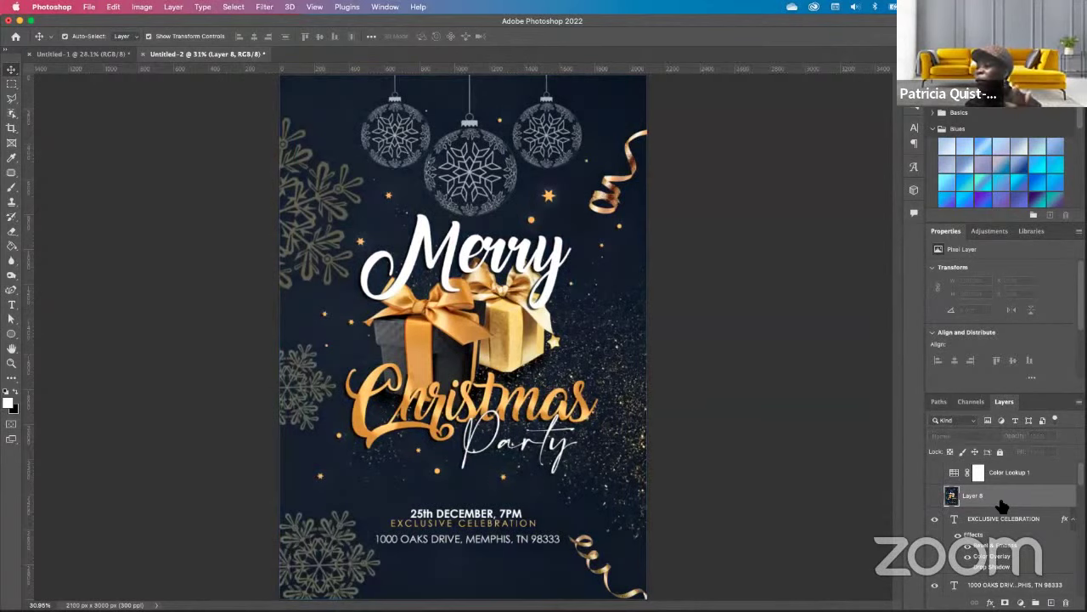
left_click(935, 498)
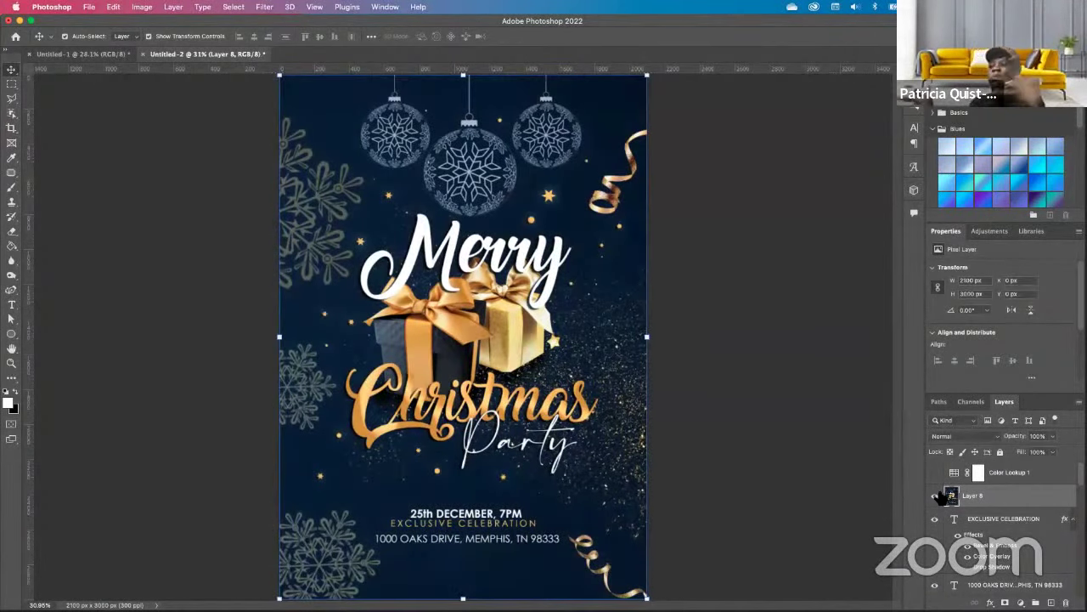
left_click(1054, 435)
left_click_drag(1041, 453, 1011, 455)
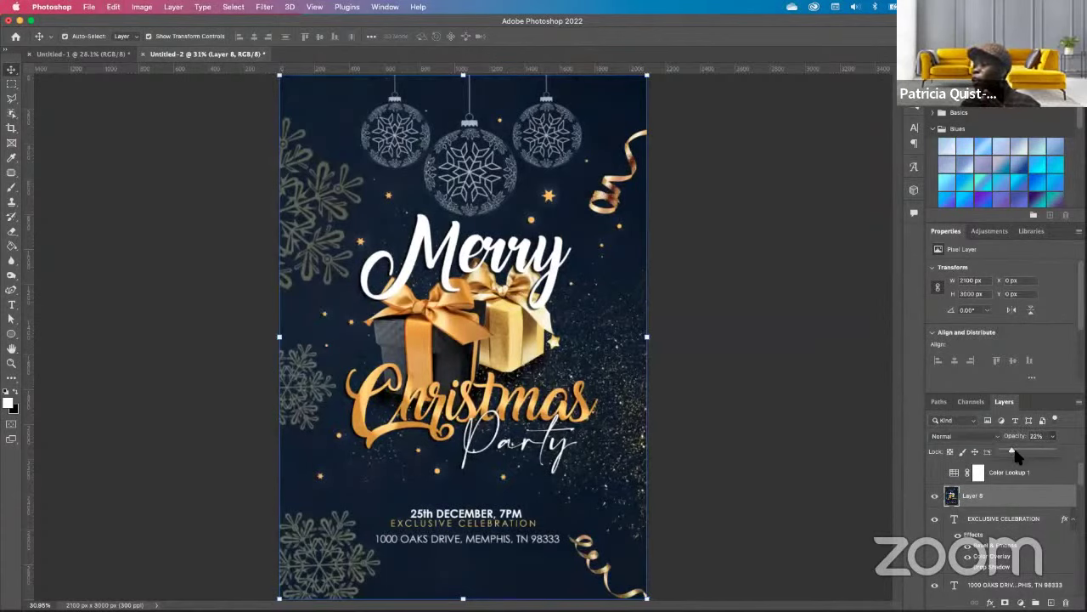
Raise the merged Layer 8's opacity to 29% and add a layer mask to it.
mouse_move(1029, 451)
left_mouse_down()
mouse_move(1072, 461)
mouse_move(1015, 459)
left_mouse_up()
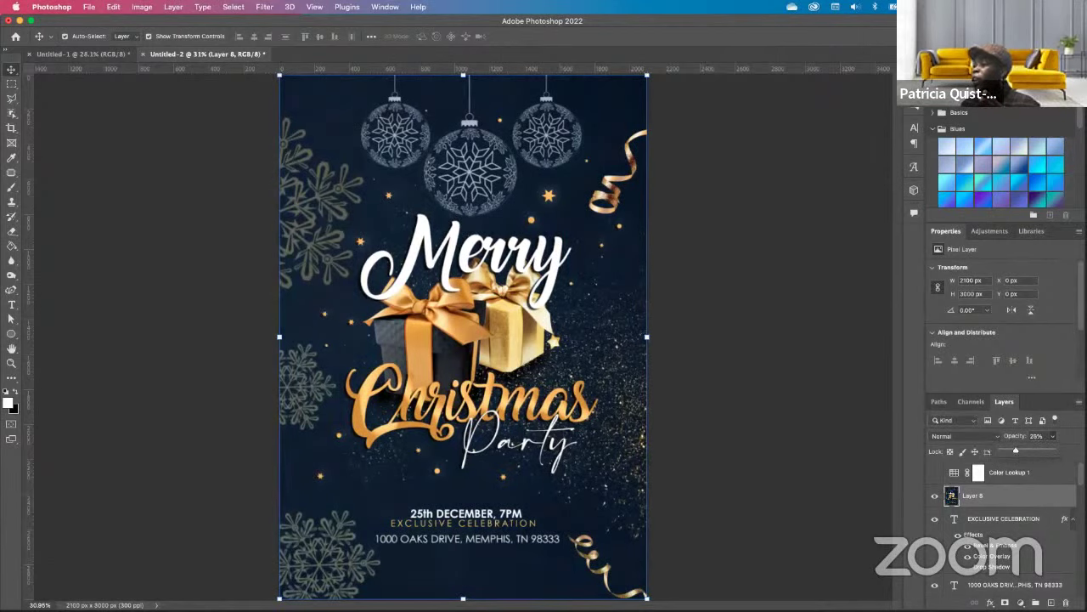
left_click(1005, 602)
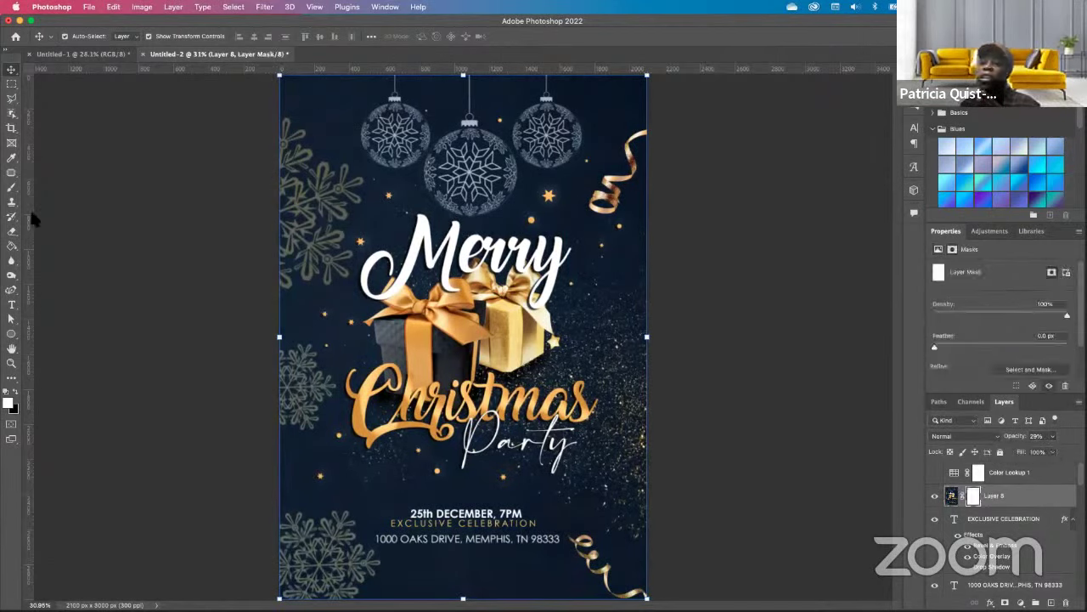
Paint black on the merged layer's mask with a 1600 px brush at 36% flow, over the poster's upper area, right side and centre.
left_click(11, 187)
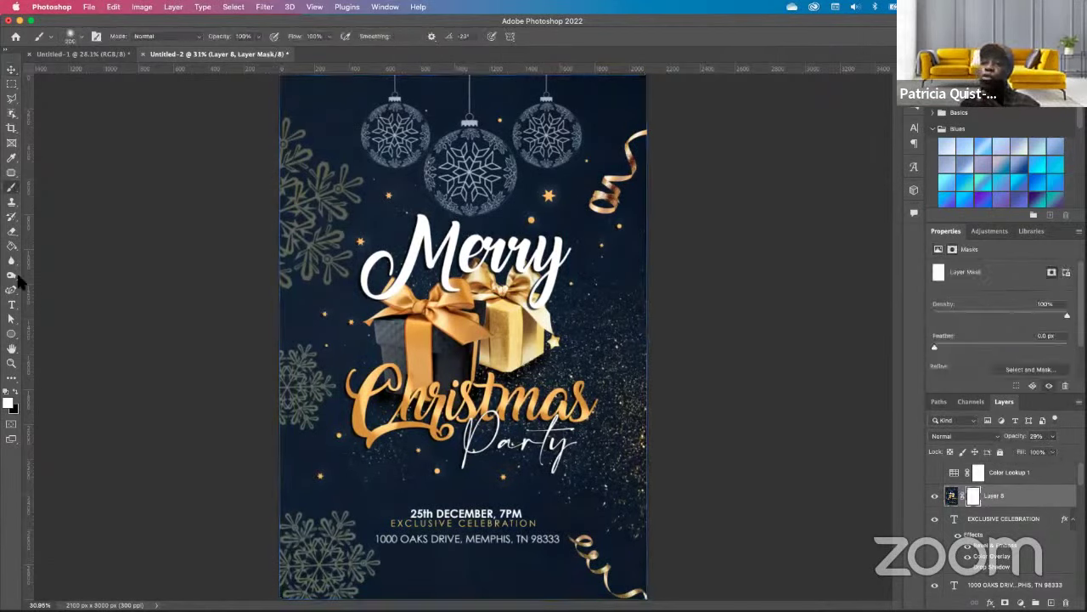
left_click(14, 392)
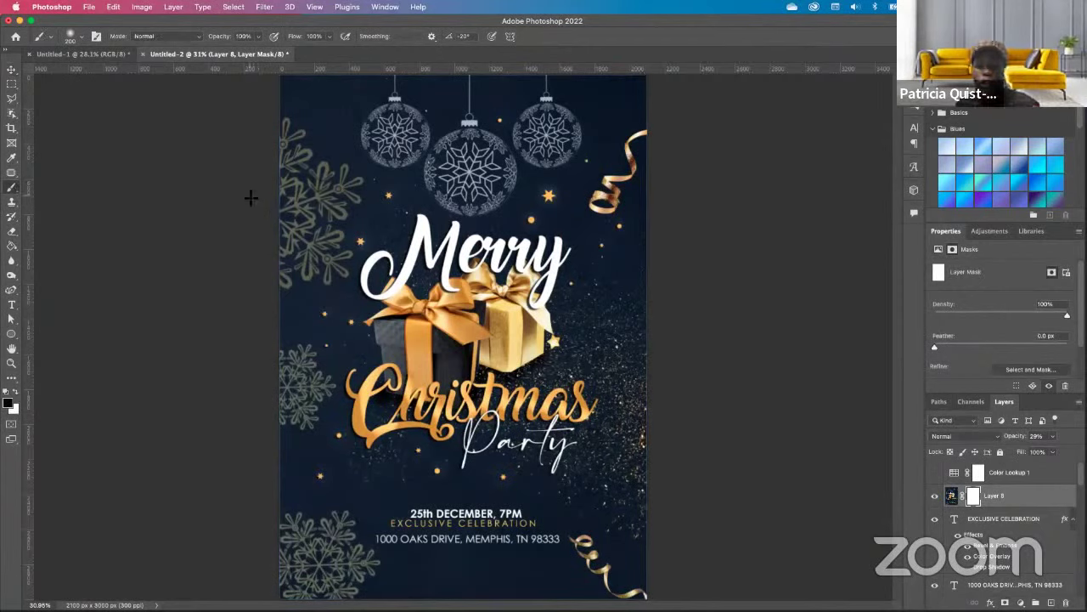
key("0")
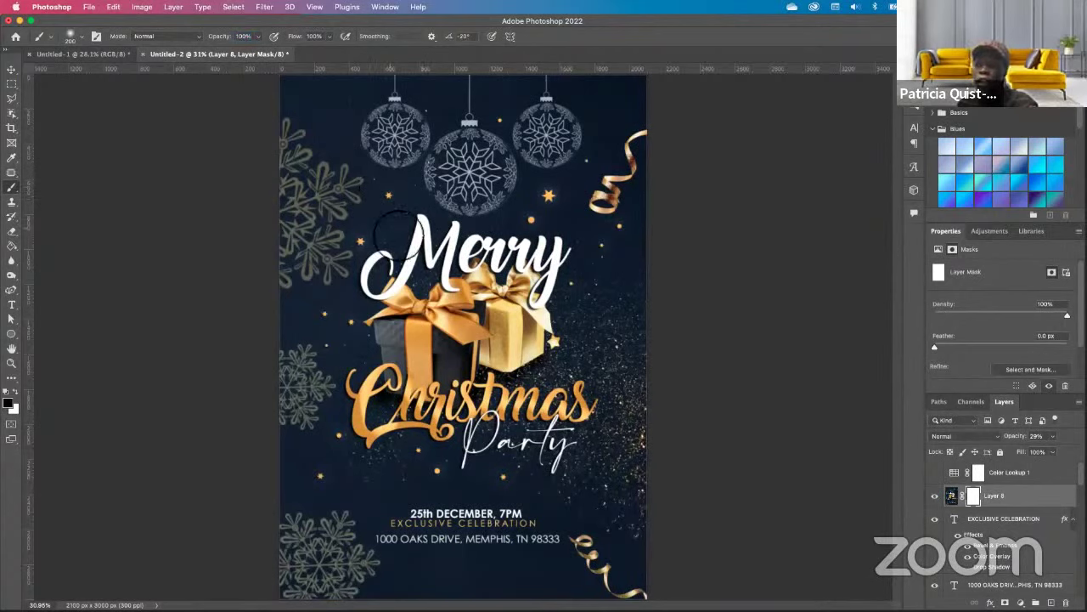
key("bracketright")
key("bracketright")
key("bracketright")
key("bracketright")
key("bracketright")
key("bracketright")
key("bracketright")
key("bracketright")
key("bracketright")
key("bracketright")
key("bracketright")
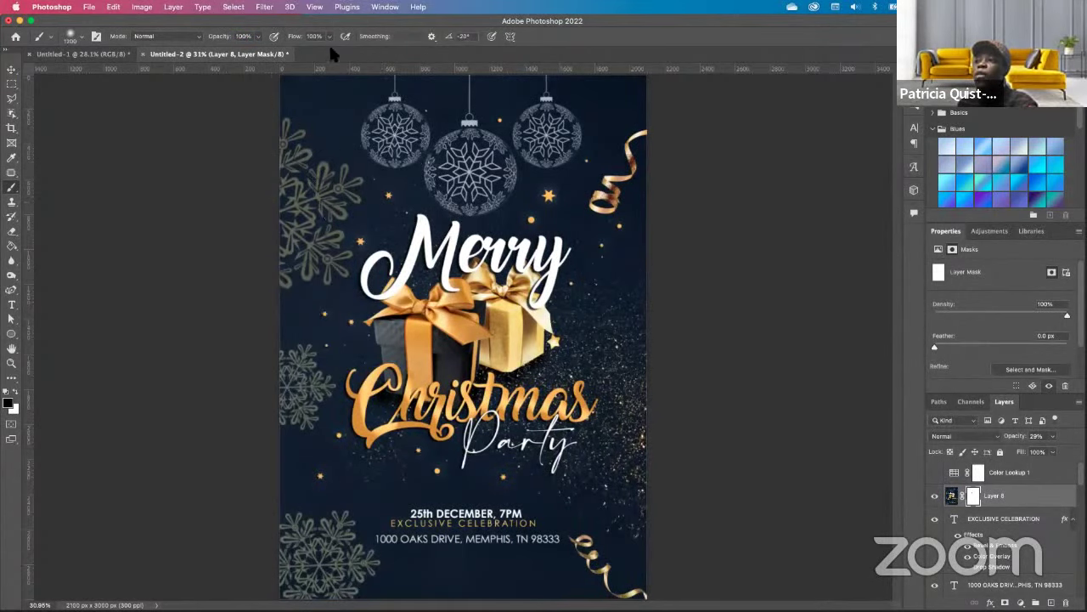
key("shift+3")
key("shift+6")
key("bracketright")
key("bracketright")
left_click(351, 195)
left_click(509, 222)
left_click(627, 168)
left_click(595, 421)
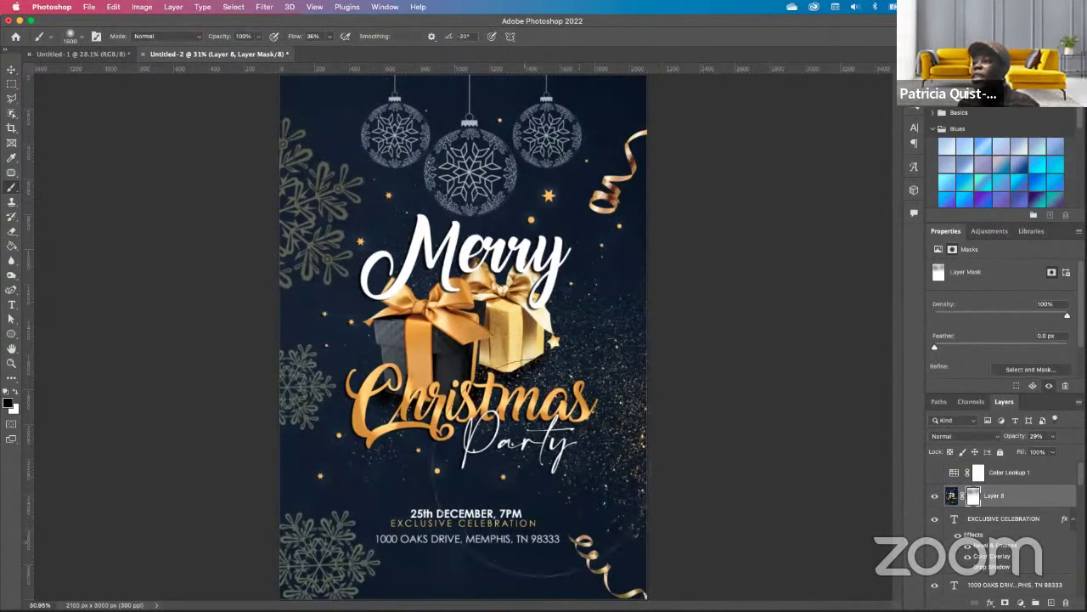
left_click(521, 468)
left_click(541, 375)
left_click(671, 316)
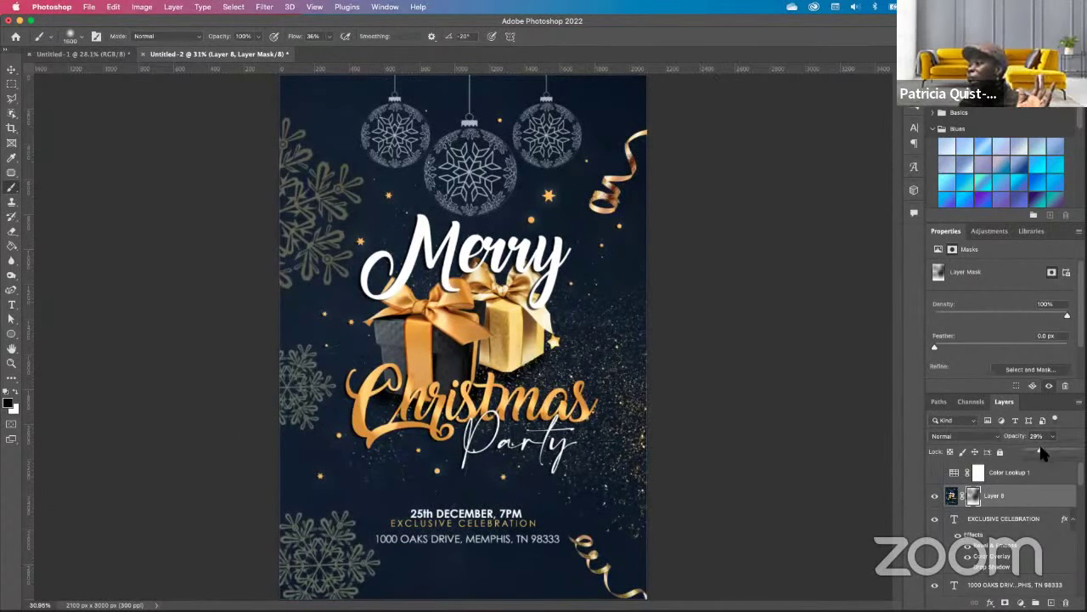
Raise the masked merged layer's opacity to 78%.
left_click_drag(1068, 451, 1079, 451)
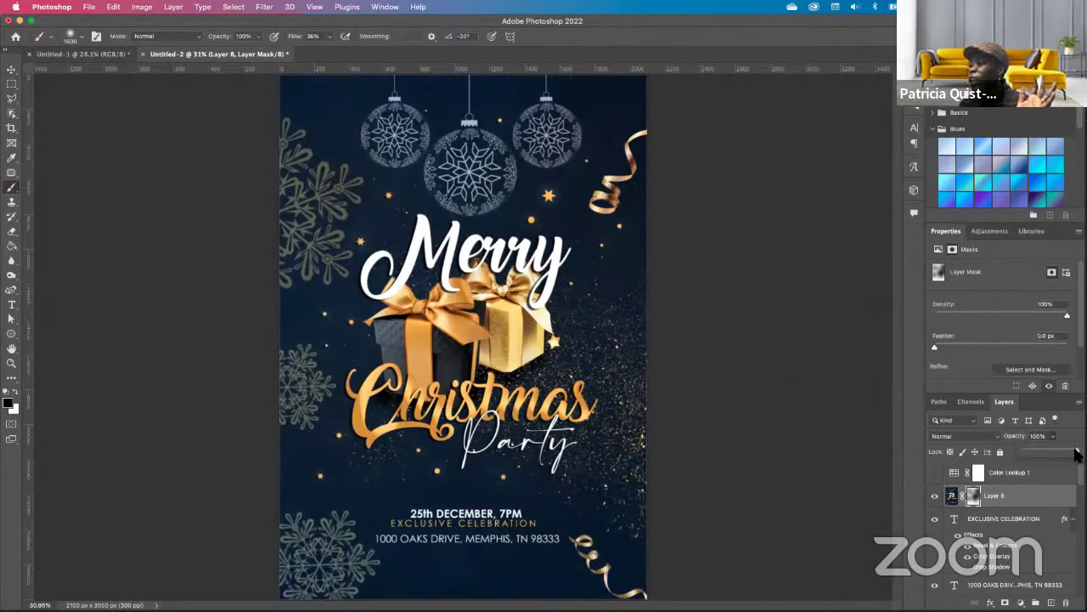
left_click_drag(1076, 454, 1062, 454)
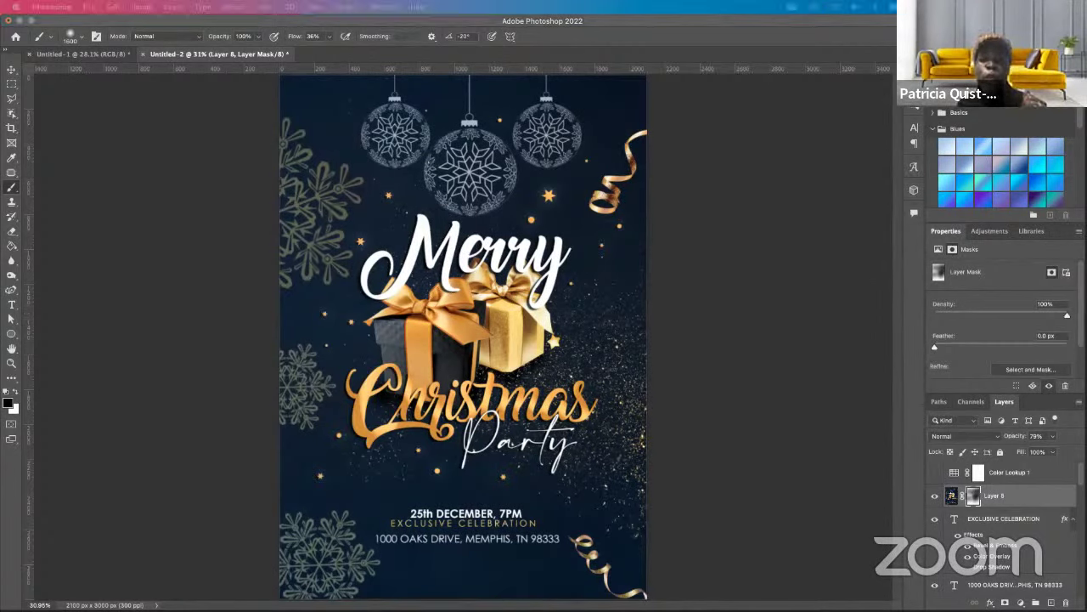
Switch to Chrome, open the own YouTube channel page, and enlarge the browser window over the poster.
key("super+Tab")
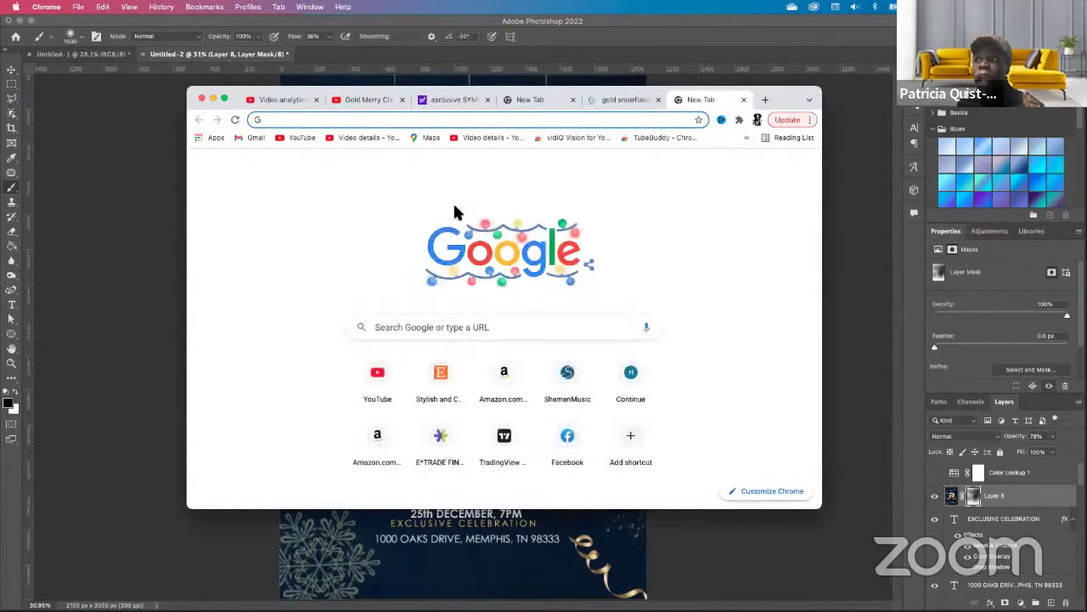
left_click(803, 166)
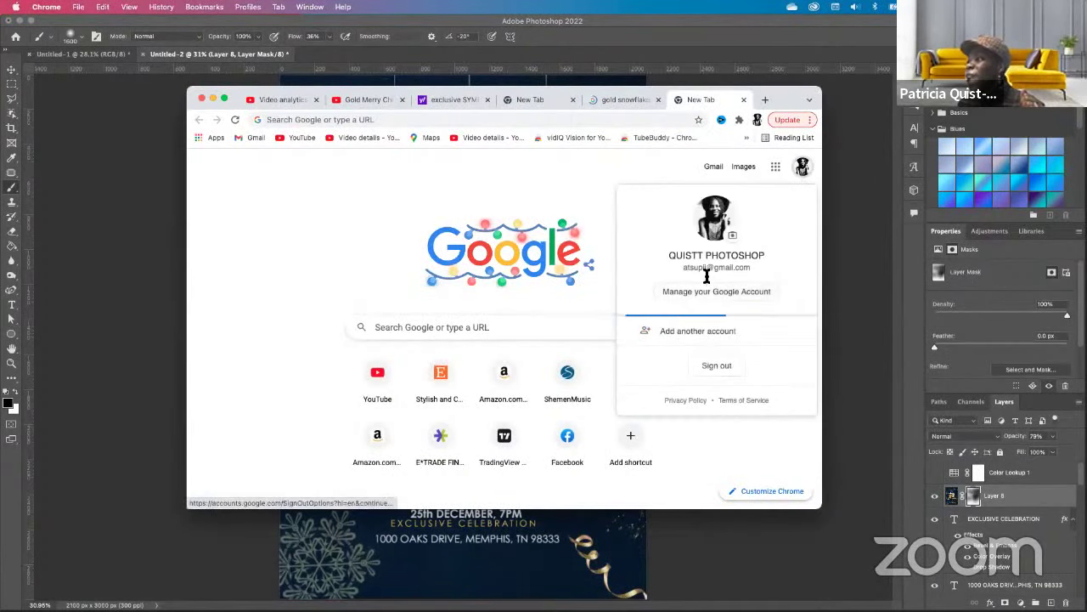
left_click(289, 137)
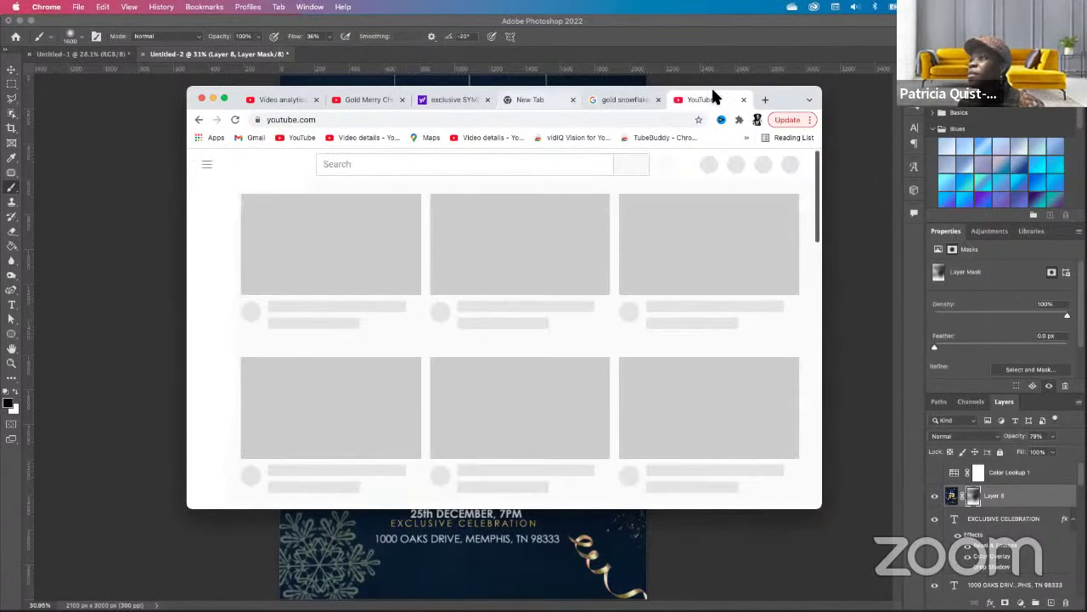
left_click_drag(785, 94, 0, 110)
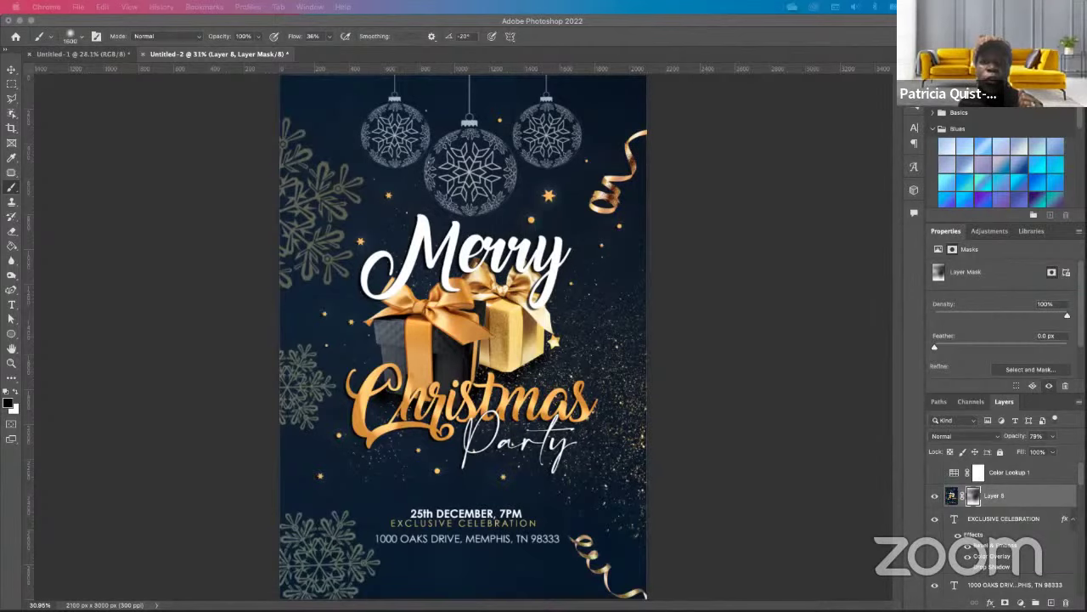
left_click_drag(0, 312, 801, 26)
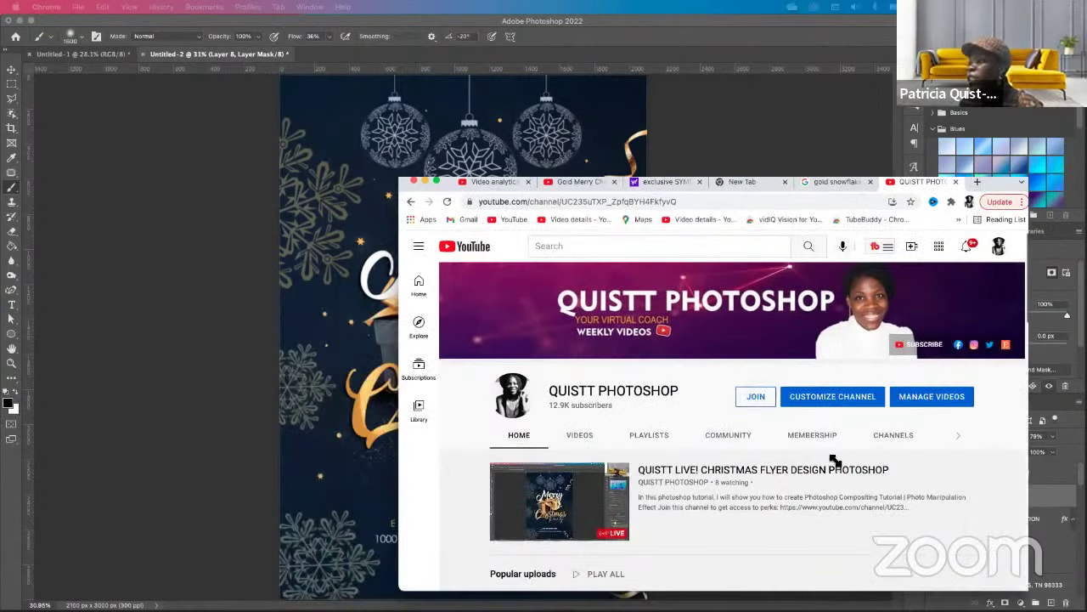
left_click_drag(847, 463, 916, 566)
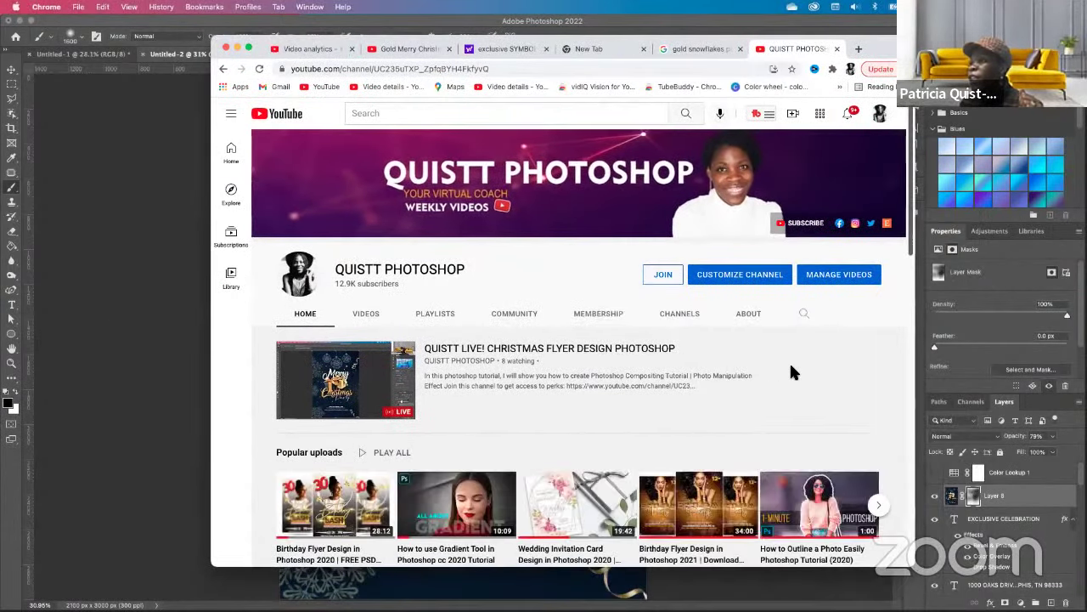
Look over the channel's home page and its created playlists.
scroll(775, 364, "down", 3)
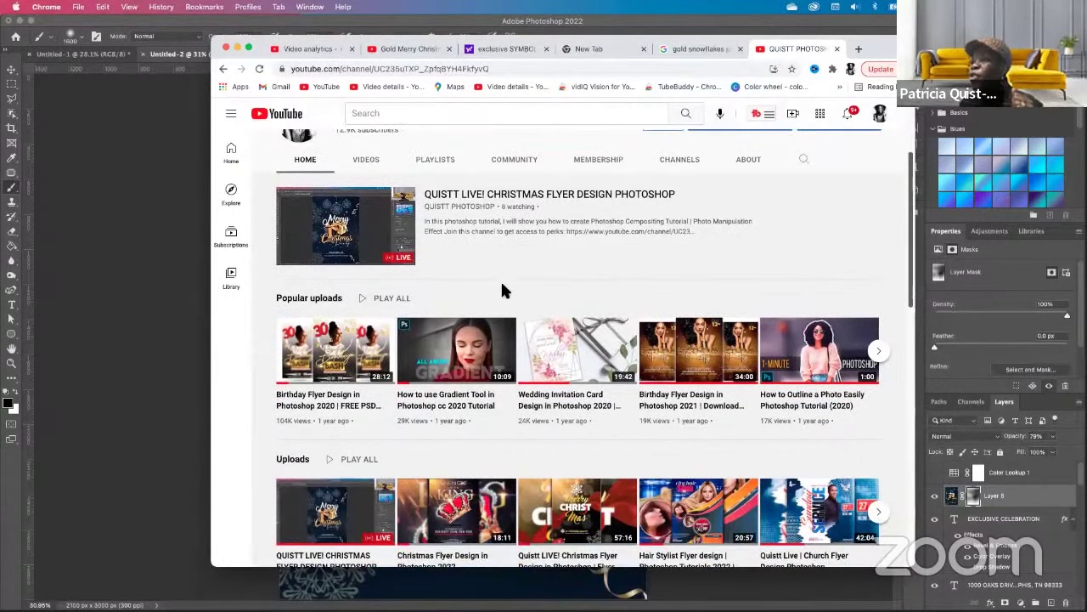
scroll(417, 290, "down", 1)
scroll(434, 294, "up", 3)
left_click(434, 297)
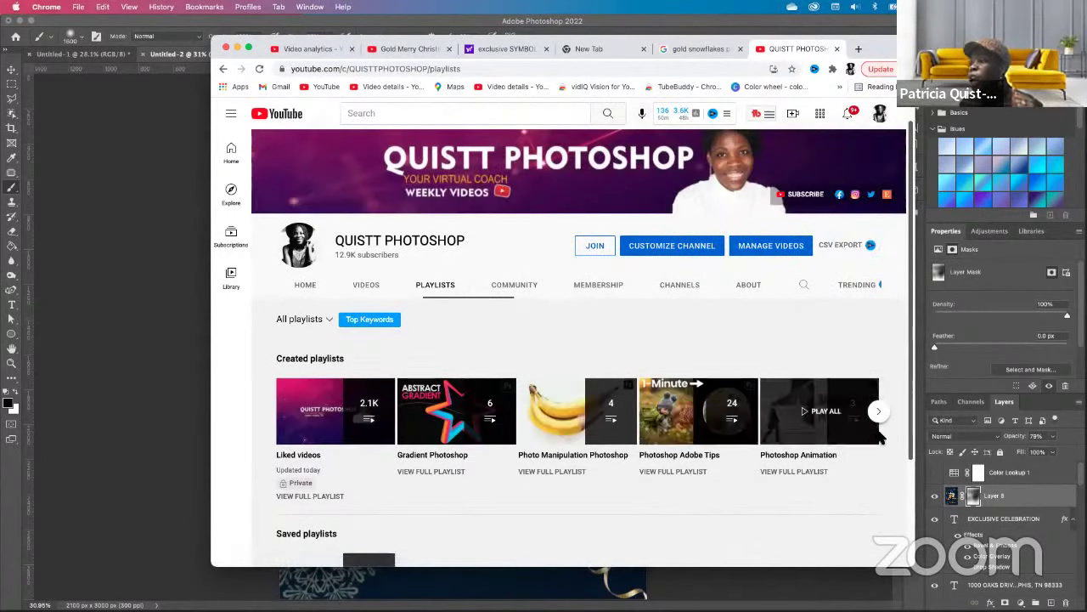
left_click(879, 412)
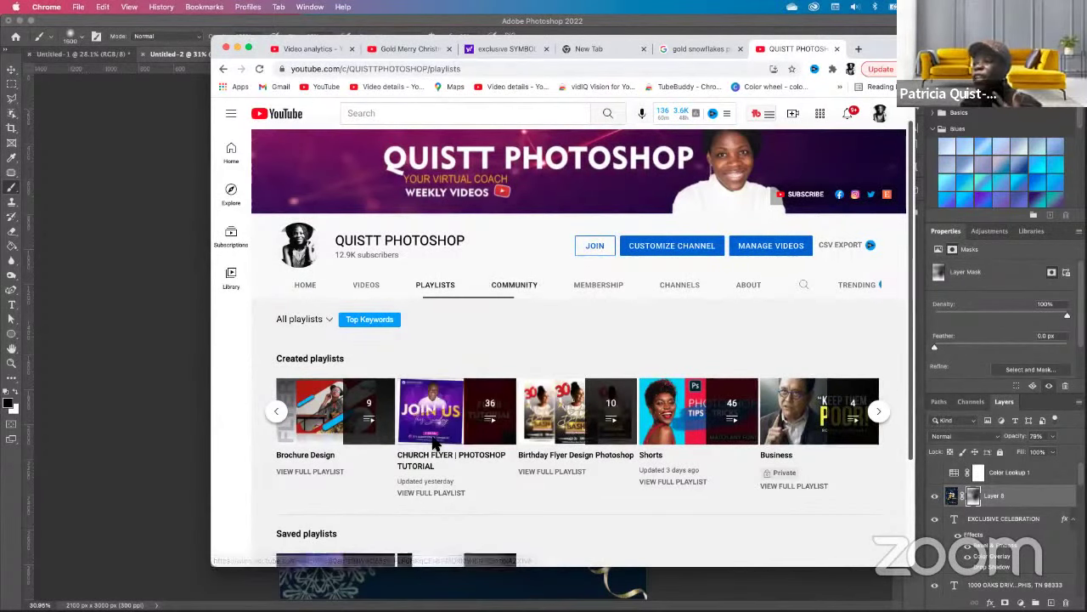
Browse the channel's uploaded videos for Photoshop flyer, text effect and photo manipulation tutorials.
left_click(366, 285)
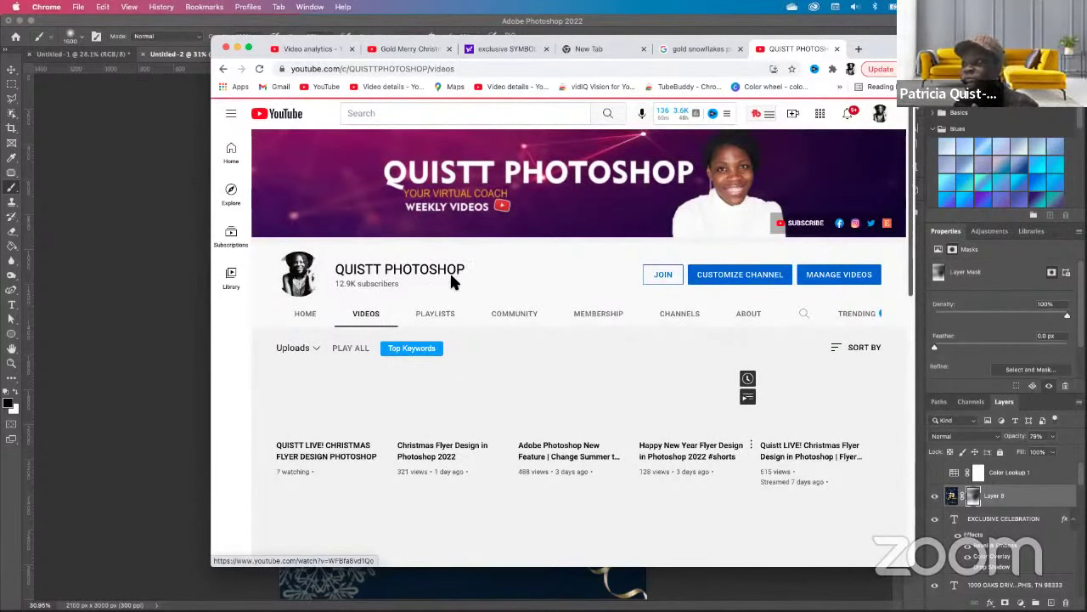
scroll(459, 274, "down", 3)
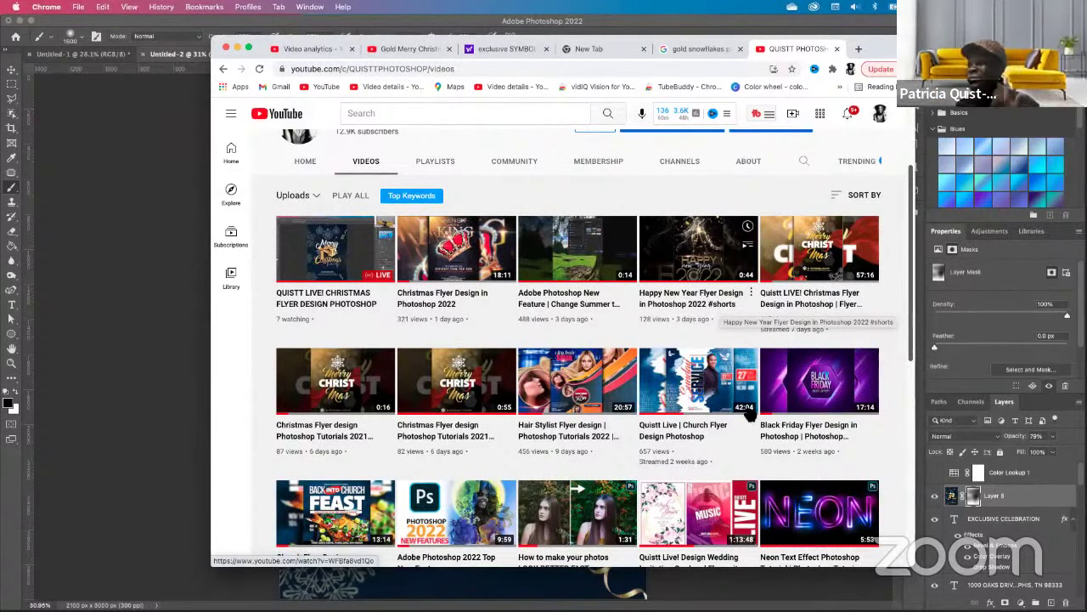
scroll(737, 397, "up", 3)
scroll(733, 378, "down", 2)
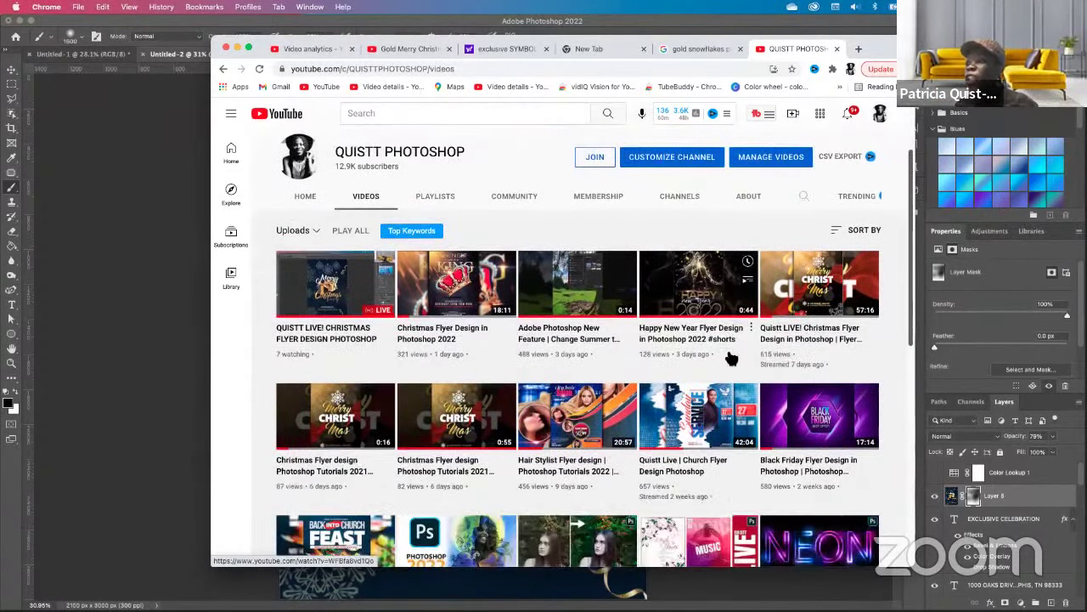
scroll(747, 357, "down", 3)
scroll(671, 327, "down", 5)
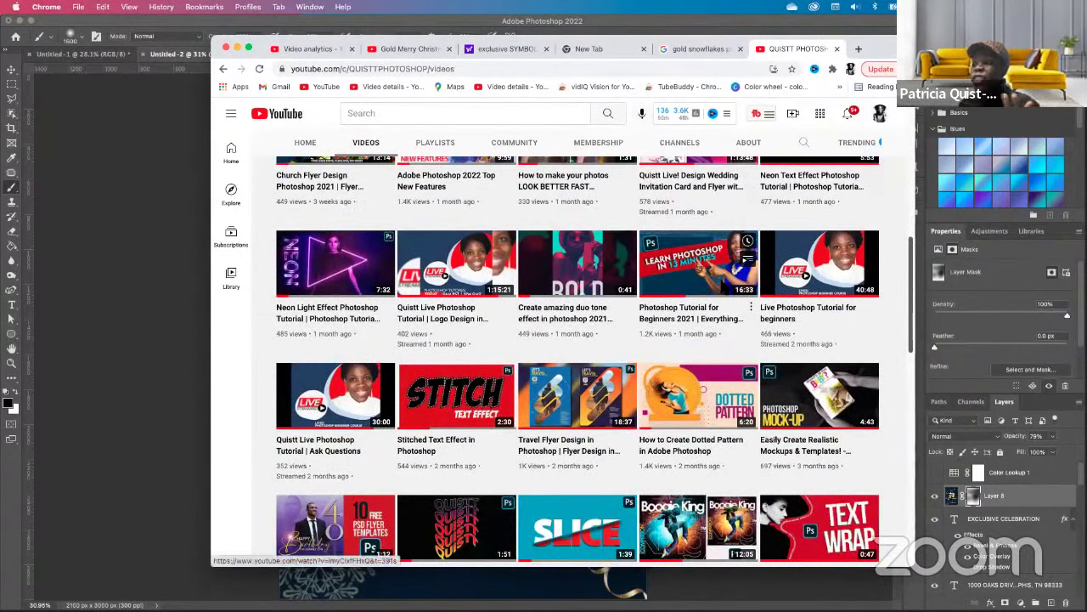
mouse_move(718, 284)
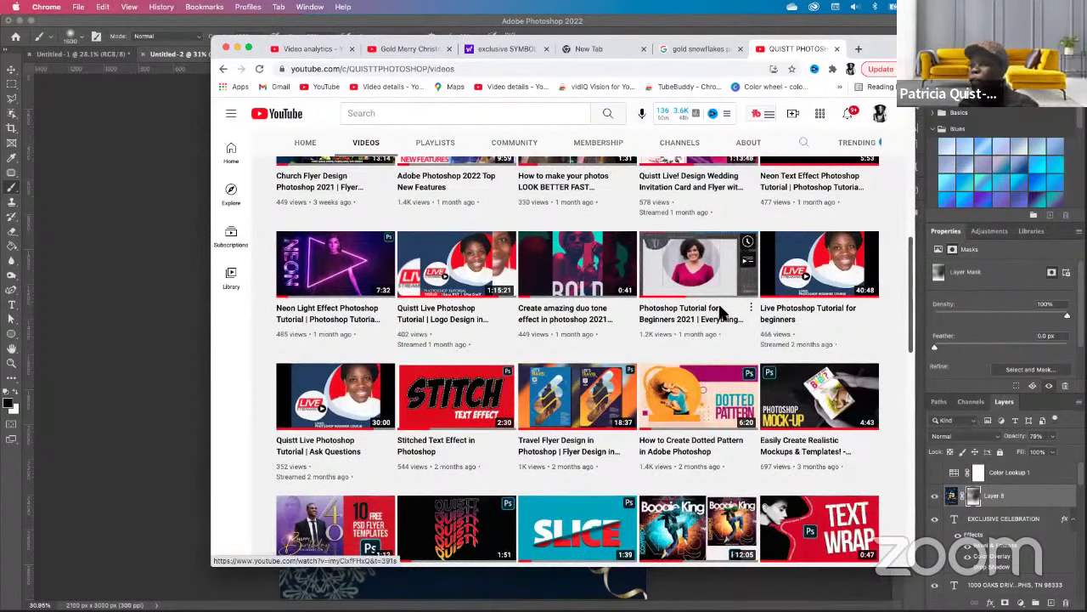
scroll(721, 312, "down", 3)
scroll(721, 313, "down", 8)
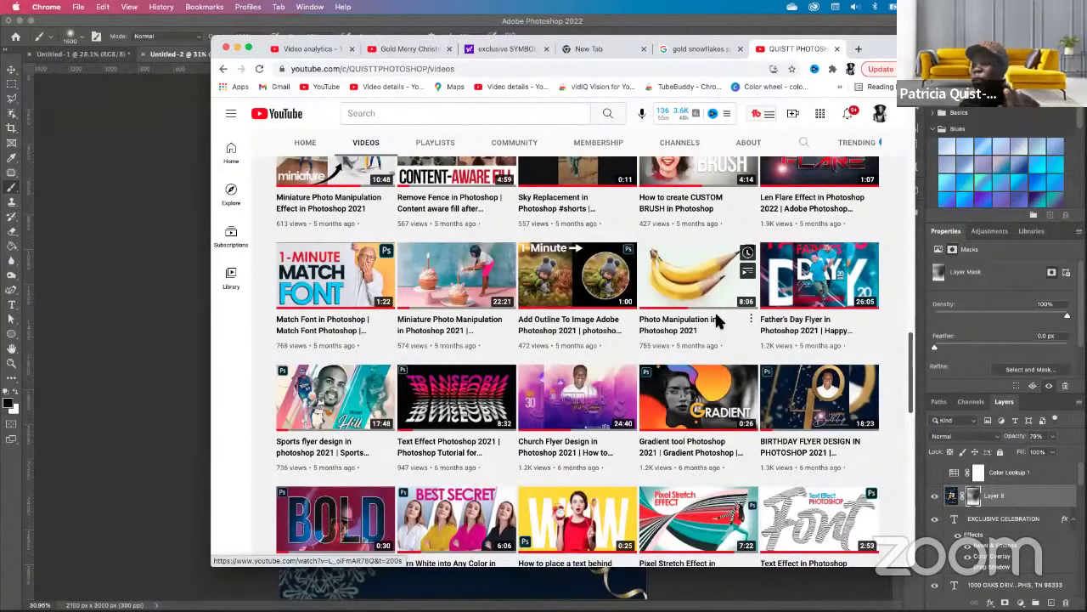
scroll(716, 320, "down", 4)
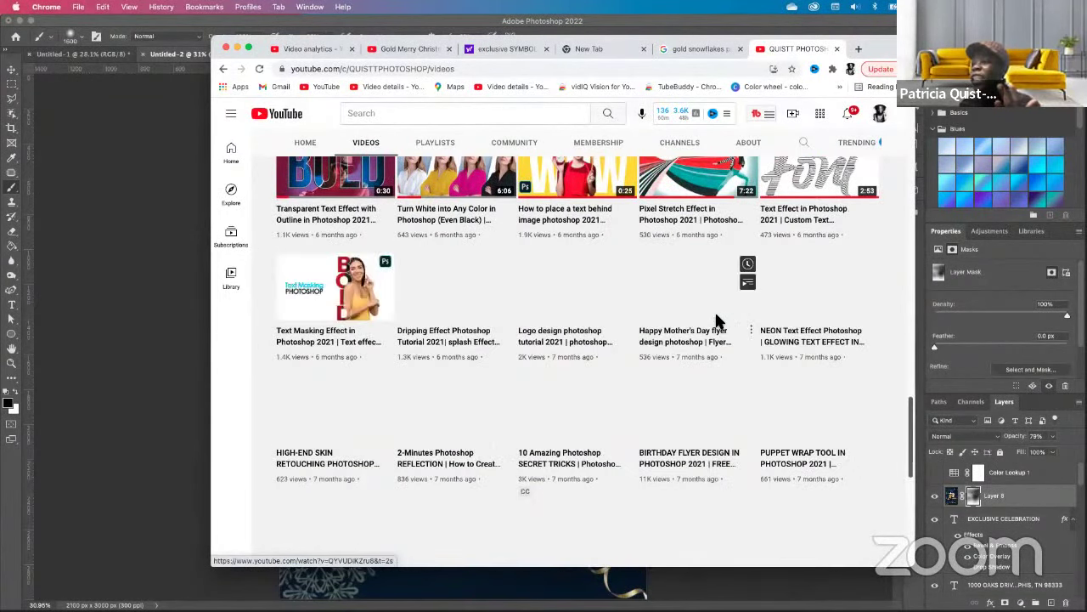
scroll(717, 315, "up", 1)
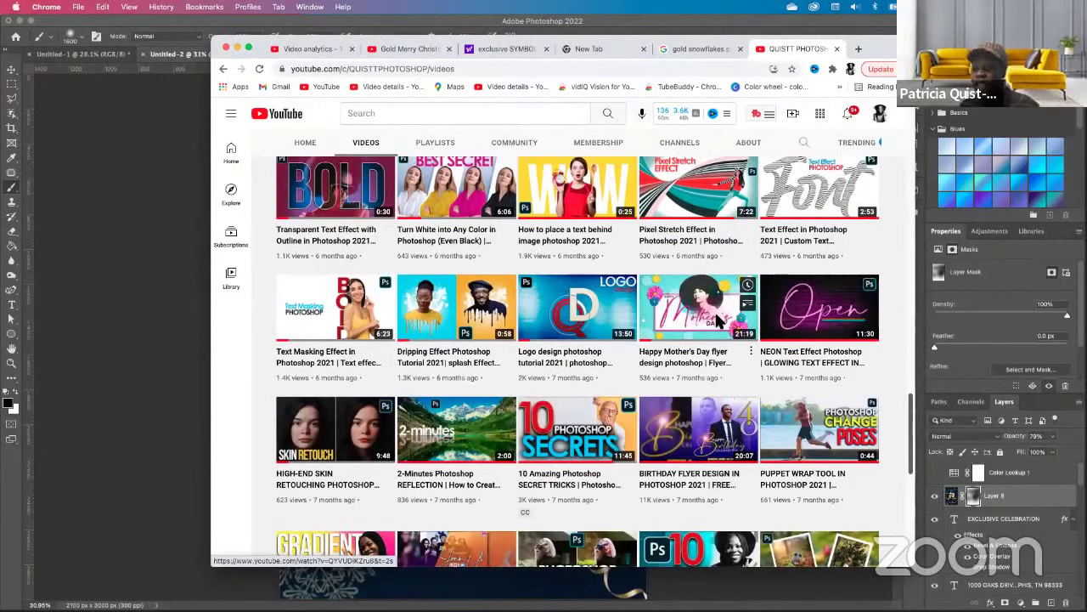
scroll(716, 320, "up", 3)
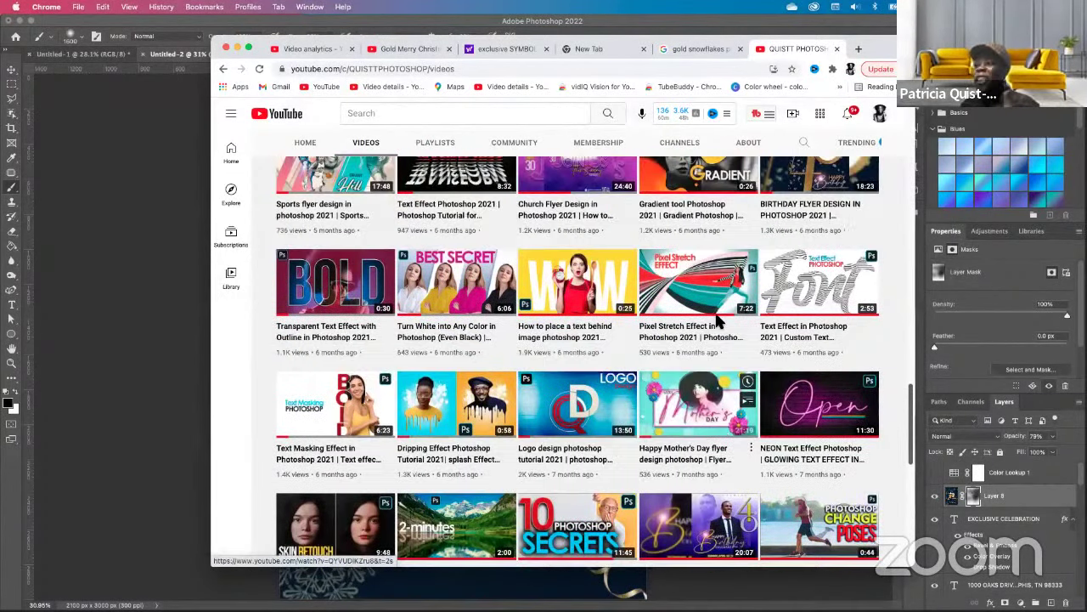
scroll(716, 321, "up", 10)
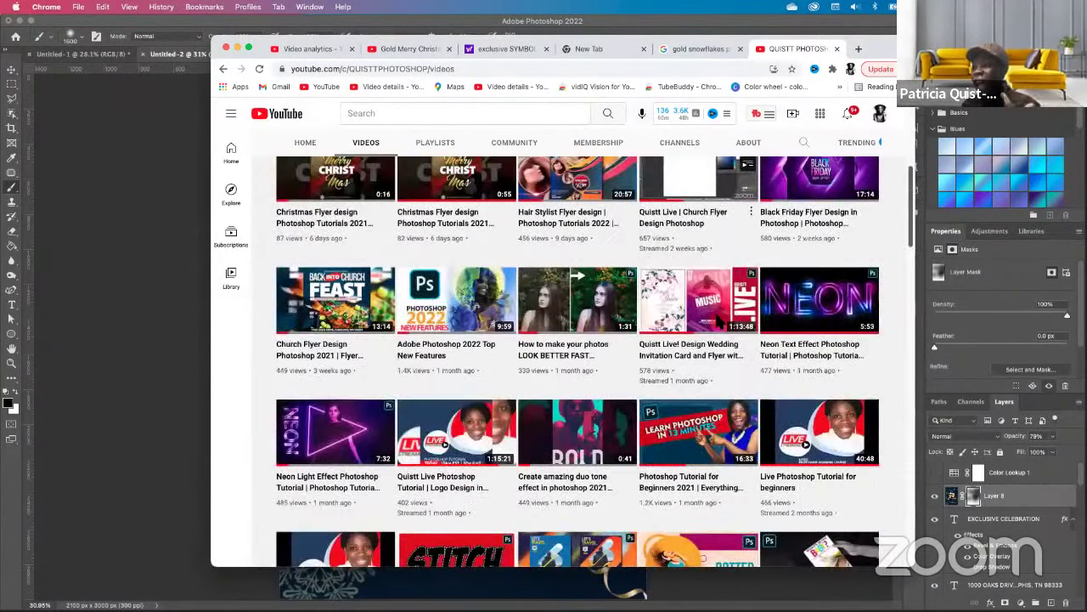
scroll(716, 321, "up", 5)
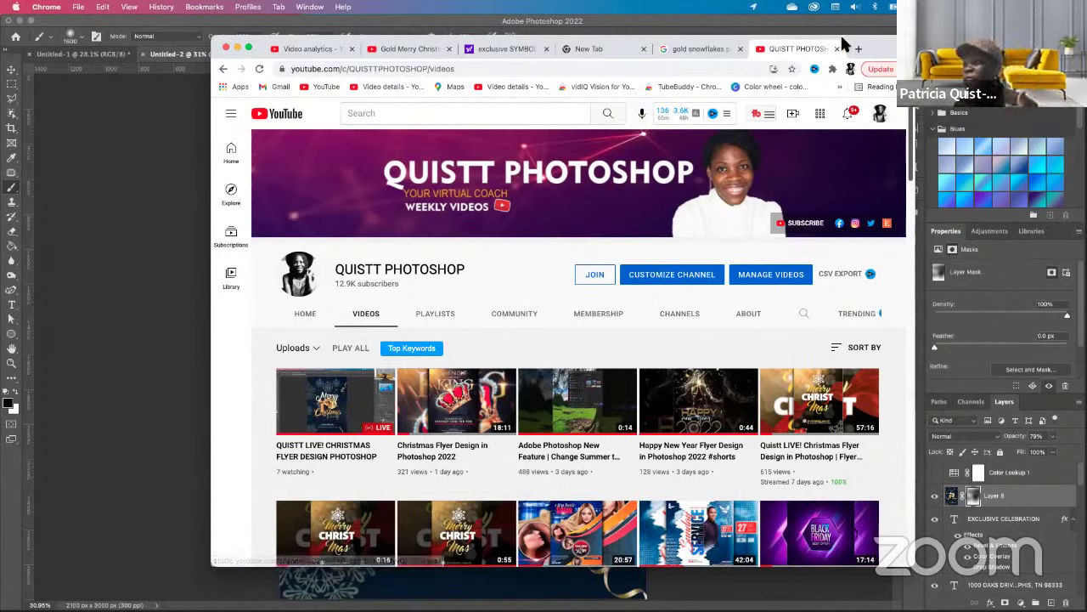
Return to Photoshop and hide the merged, masked Layer 8.
left_click(208, 570)
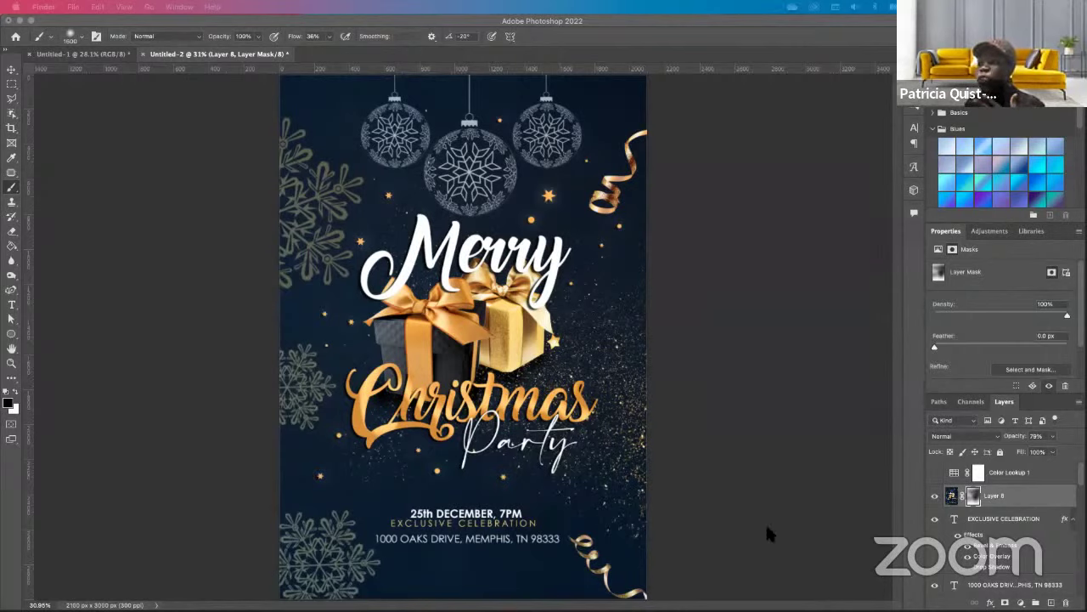
left_click(940, 500)
Place the black gift box with red ribbon image directly above the Color Fill 1 layer.
scroll(976, 535, "down", 3)
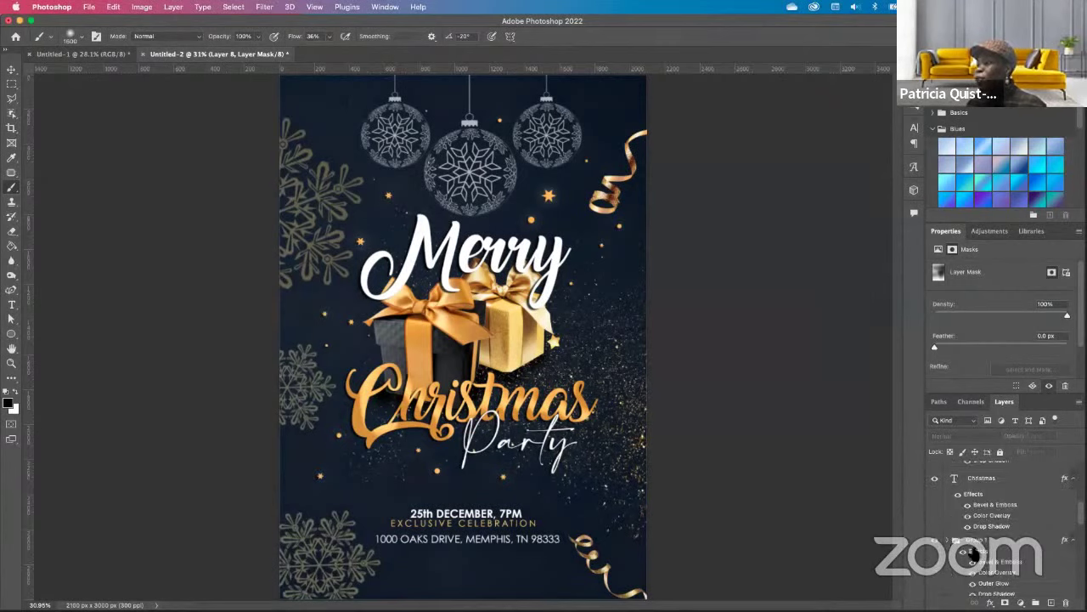
scroll(968, 551, "down", 3)
left_click(1007, 536)
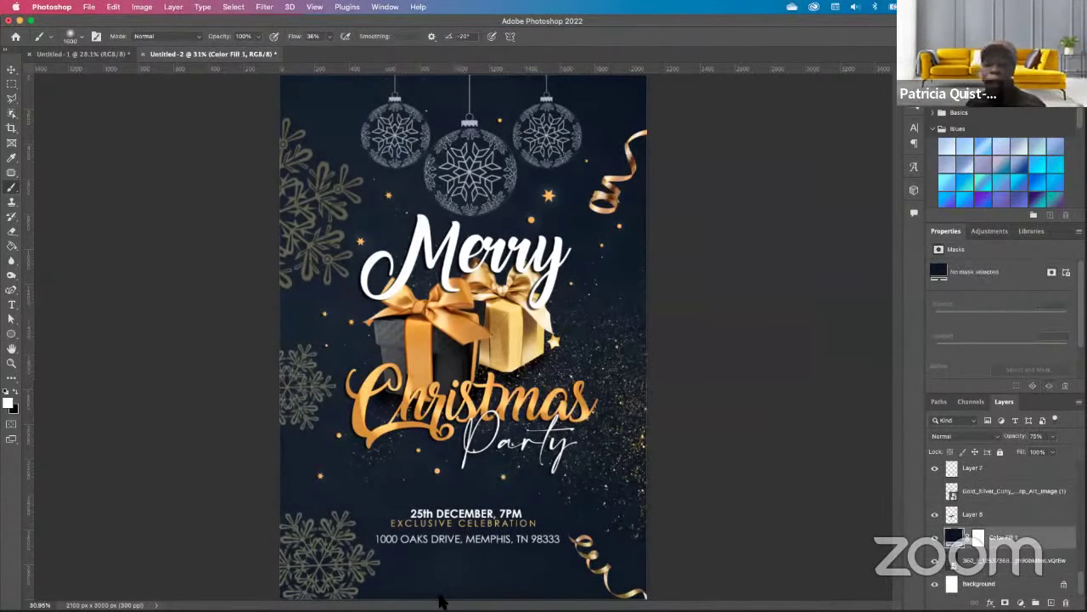
left_click_drag(403, 549, 619, 552)
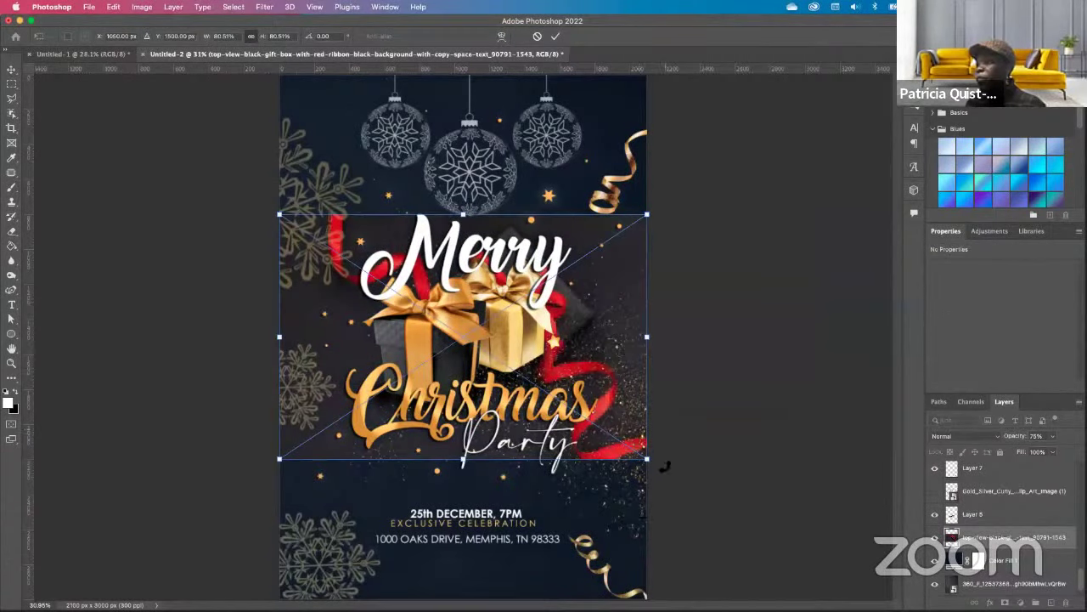
Rotate the gift-box image about 106°, scale it down, and position it in the poster's lower-right corner.
left_click_drag(666, 463, 304, 484)
left_click_drag(452, 453, 577, 600)
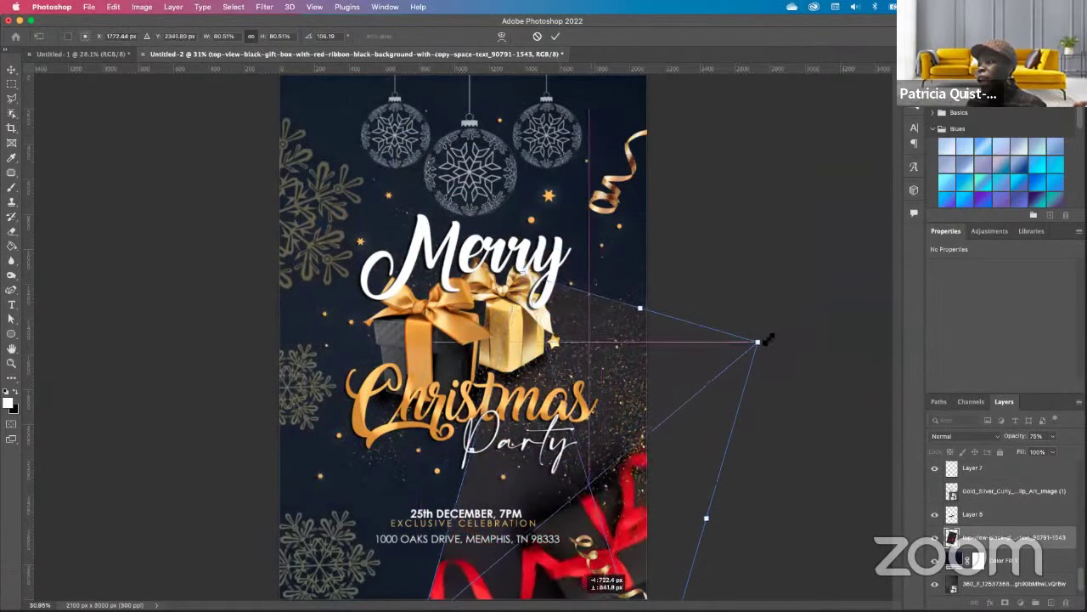
left_click_drag(759, 341, 624, 488)
left_click_drag(561, 541, 639, 509)
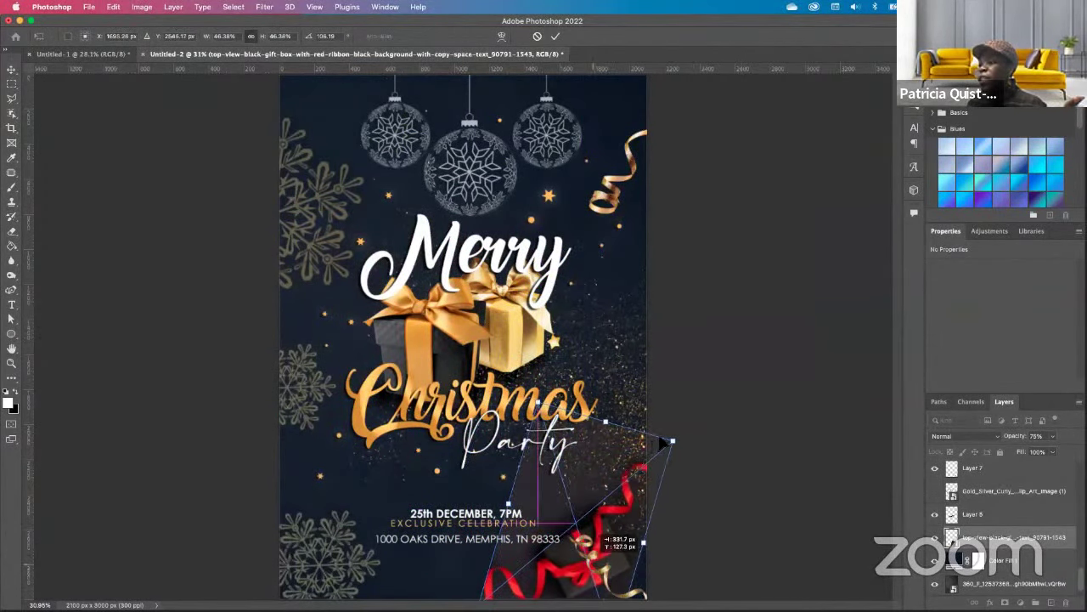
left_click_drag(671, 439, 633, 461)
mouse_move(582, 538)
left_mouse_down()
mouse_move(588, 523)
mouse_move(584, 535)
left_mouse_up()
Apply the gift-box image's transformation and rasterize its smart object.
left_click(719, 509)
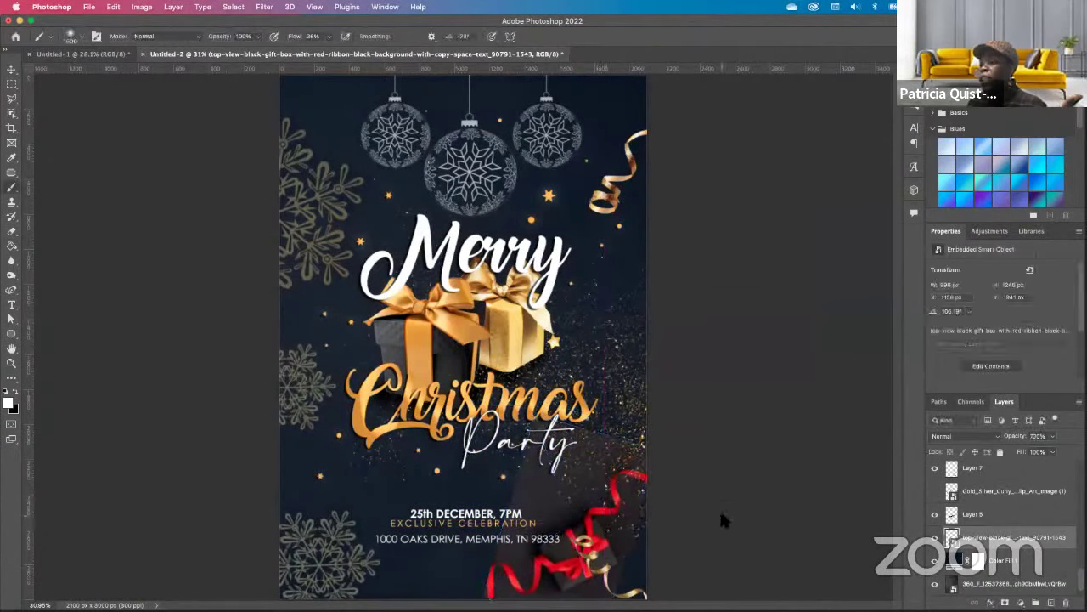
left_click(719, 509)
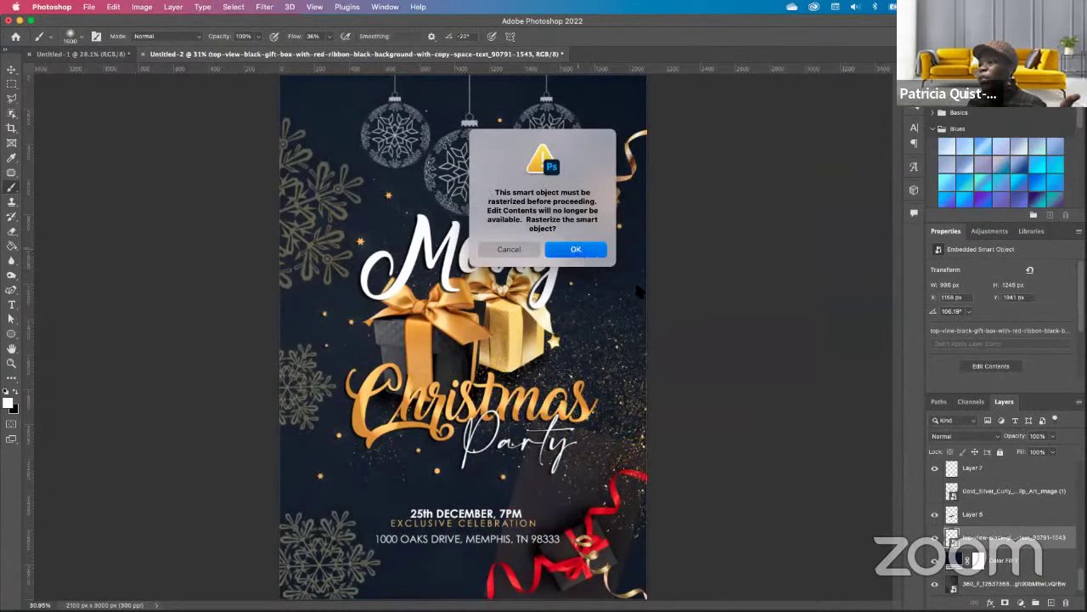
left_click(584, 253)
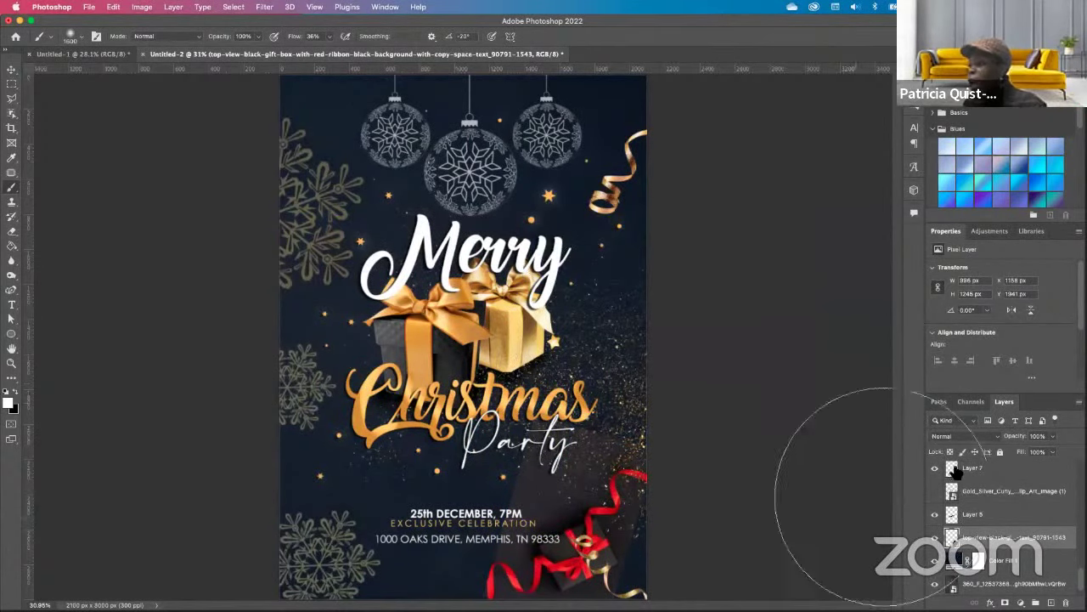
Hide Layer 7, the gold curled ribbon in the poster's lower-right corner.
left_click(11, 69)
left_click(640, 575)
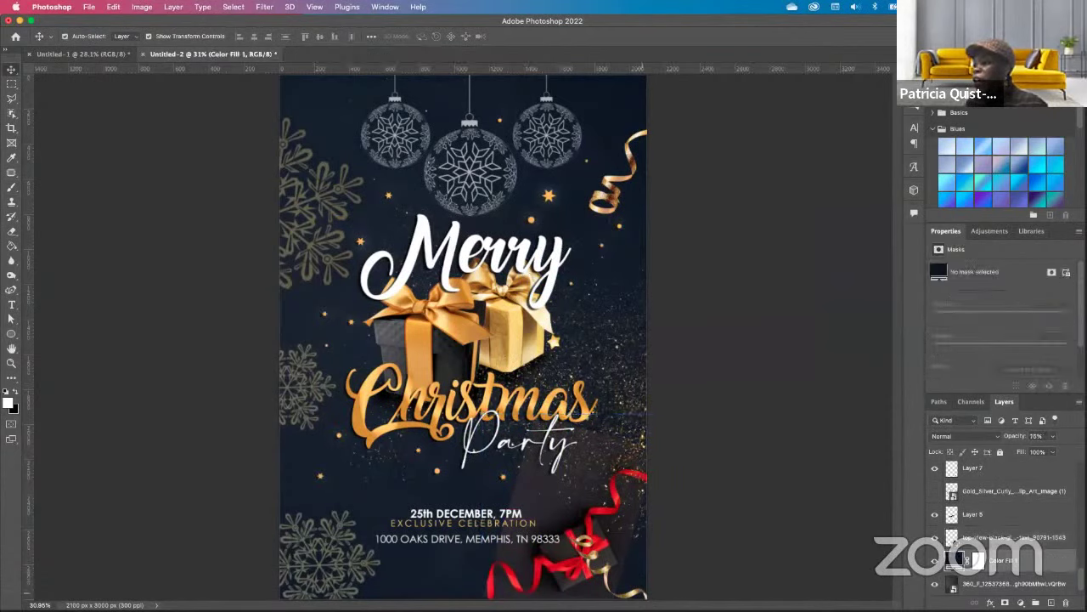
left_click(977, 468)
left_click(934, 467)
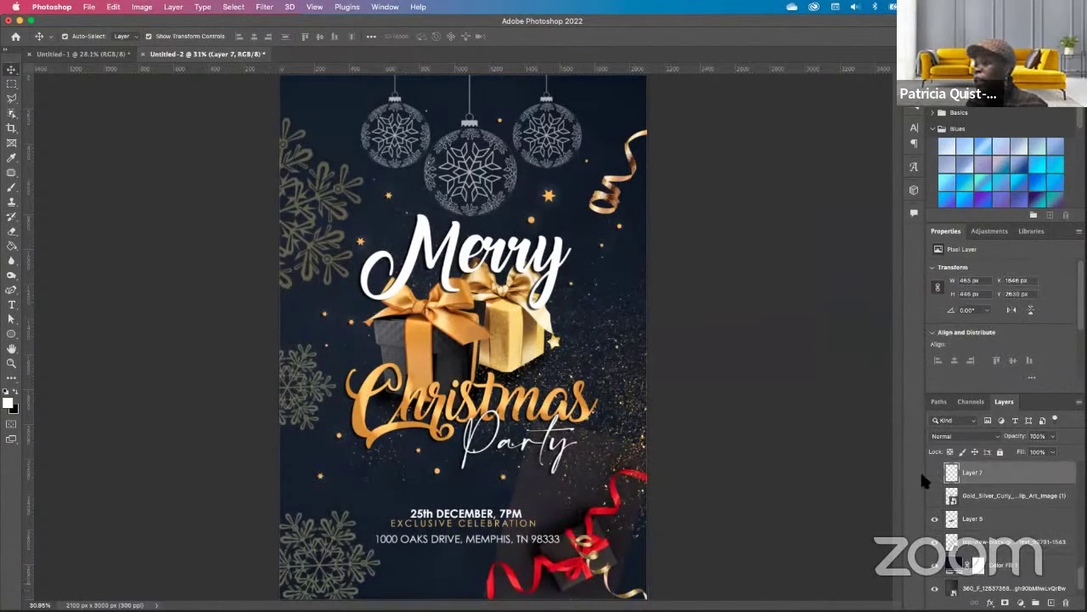
Add a layer mask to the gift-box image and fade its upper-left background with a soft black 1000 px brush.
left_click(620, 540)
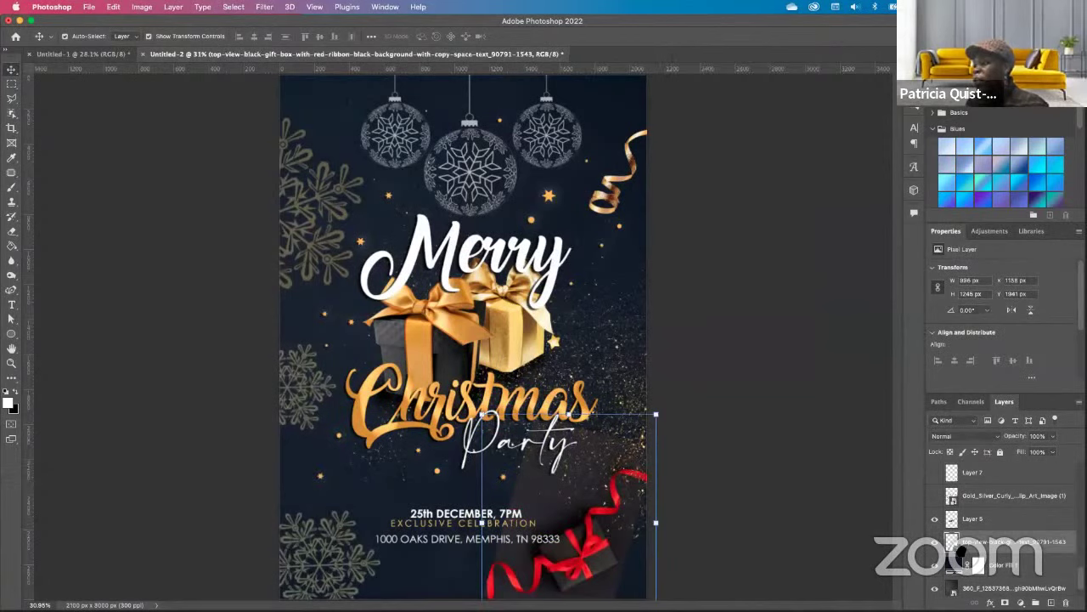
left_click(1005, 602)
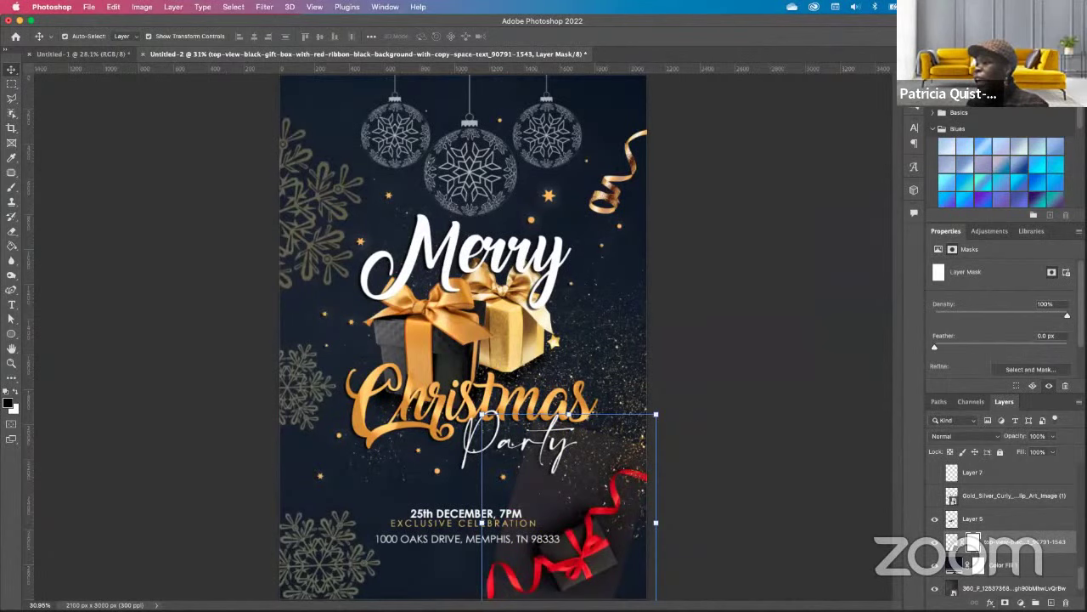
left_click(11, 187)
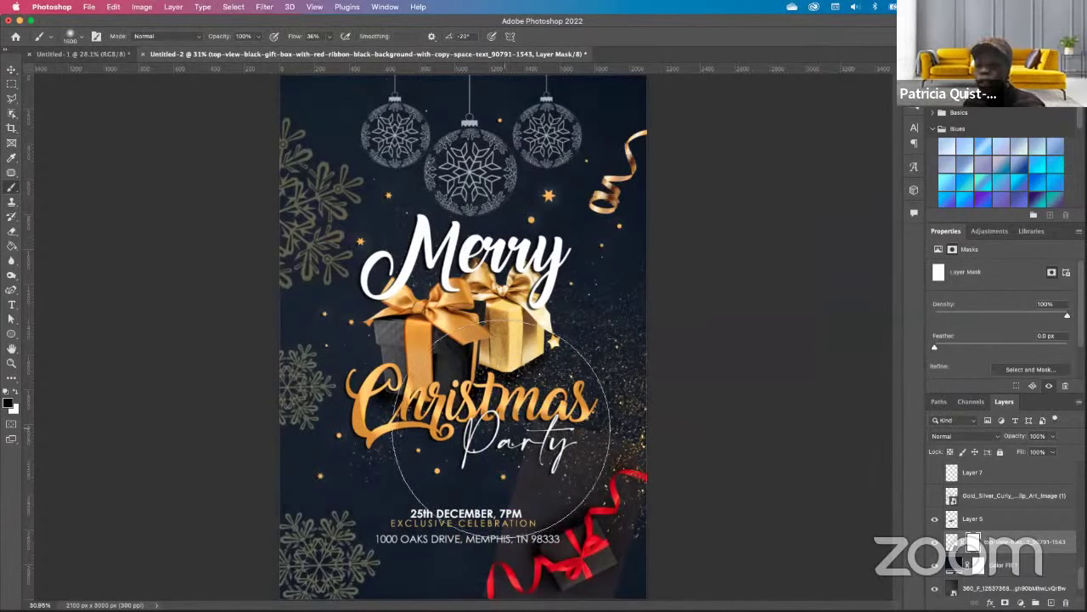
key("bracketleft")
key("bracketleft")
key("bracketleft")
key("bracketleft")
key("bracketleft")
key("bracketleft")
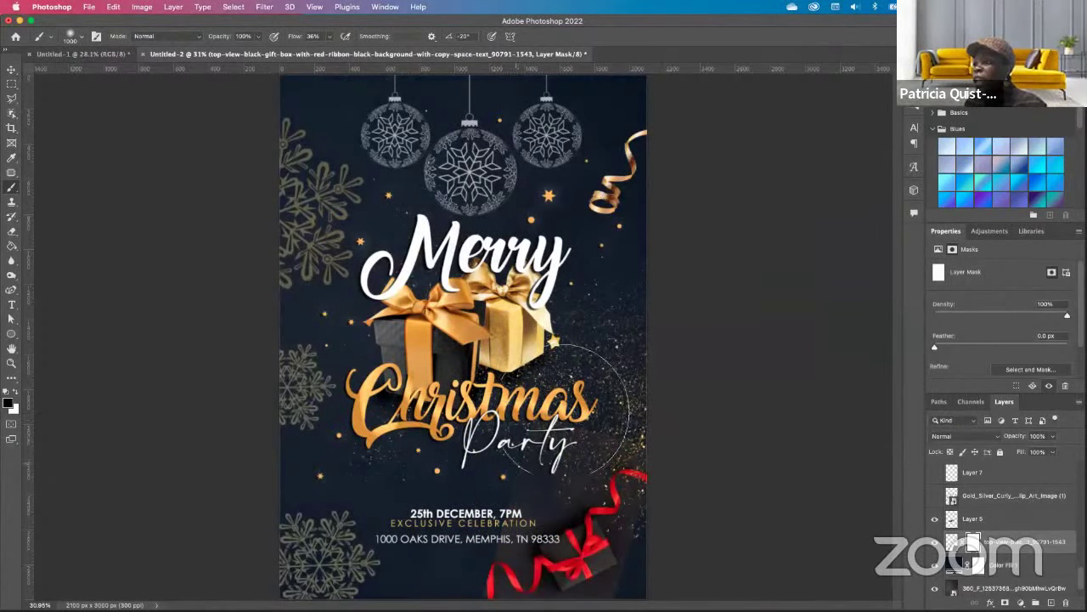
mouse_move(565, 407)
left_mouse_down()
mouse_move(588, 389)
mouse_move(652, 378)
mouse_move(537, 388)
mouse_move(474, 452)
mouse_move(501, 472)
left_mouse_up()
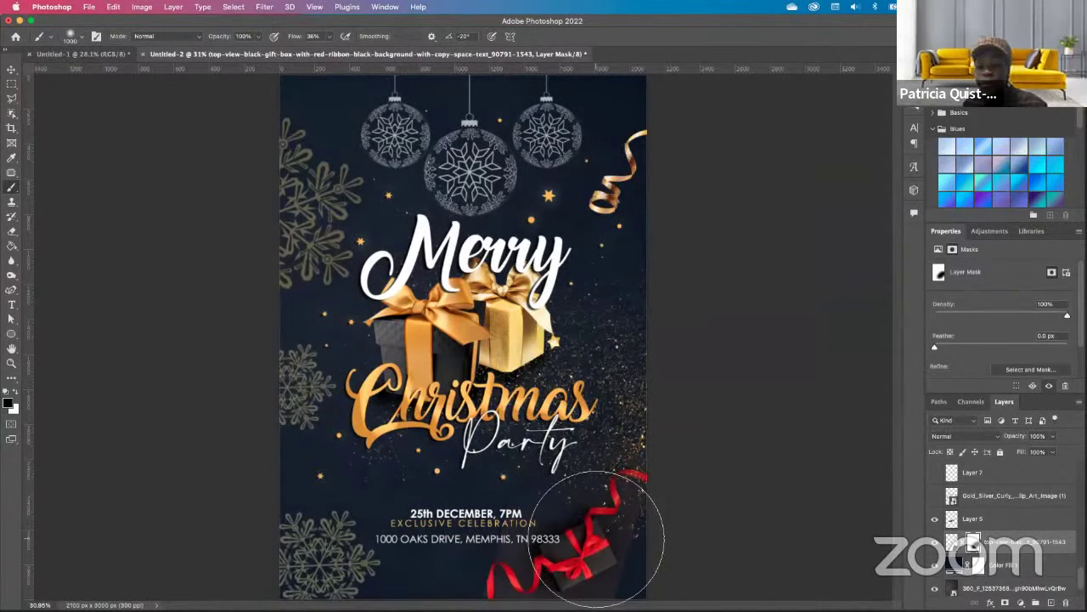
Mask out the remaining background edges around the gift box and fade the red ribbon's left end, using a smaller 200 px black brush.
key("super+minus")
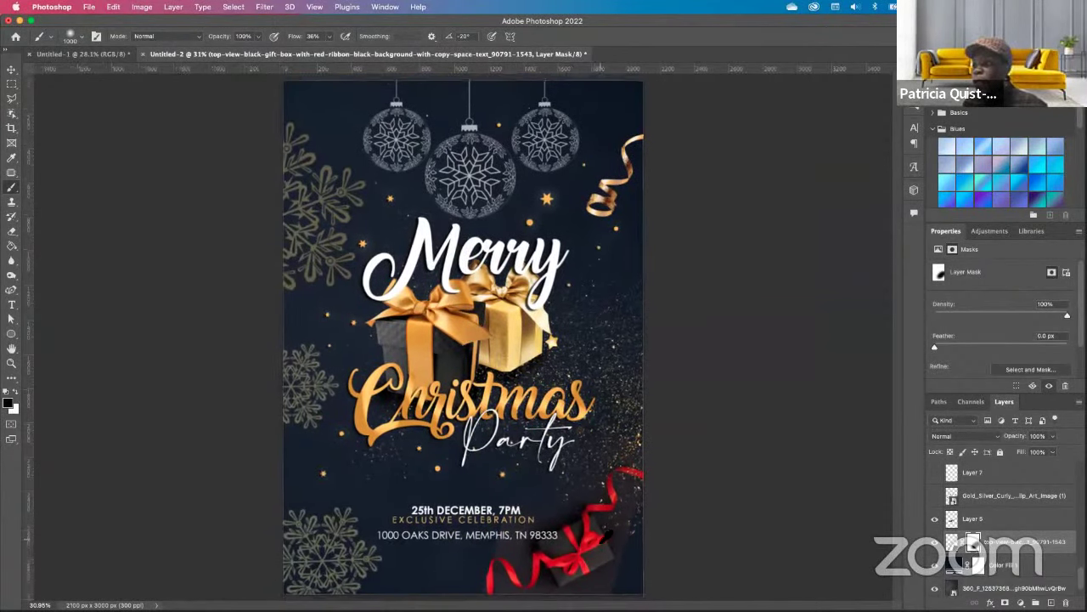
scroll(606, 535, "down", 5)
scroll(612, 511, "up", 15)
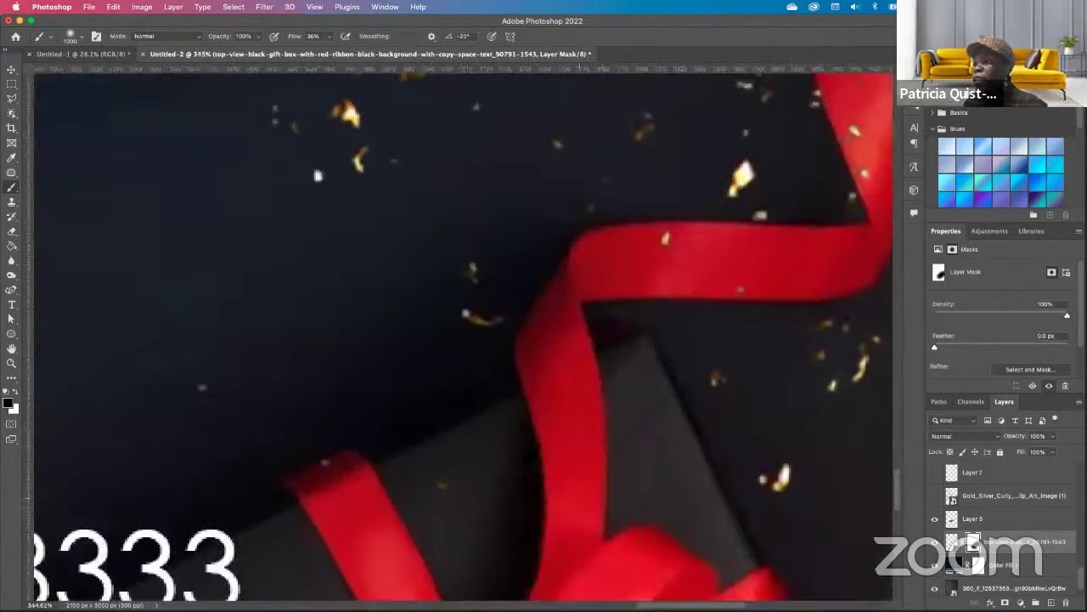
scroll(599, 496, "down", 10)
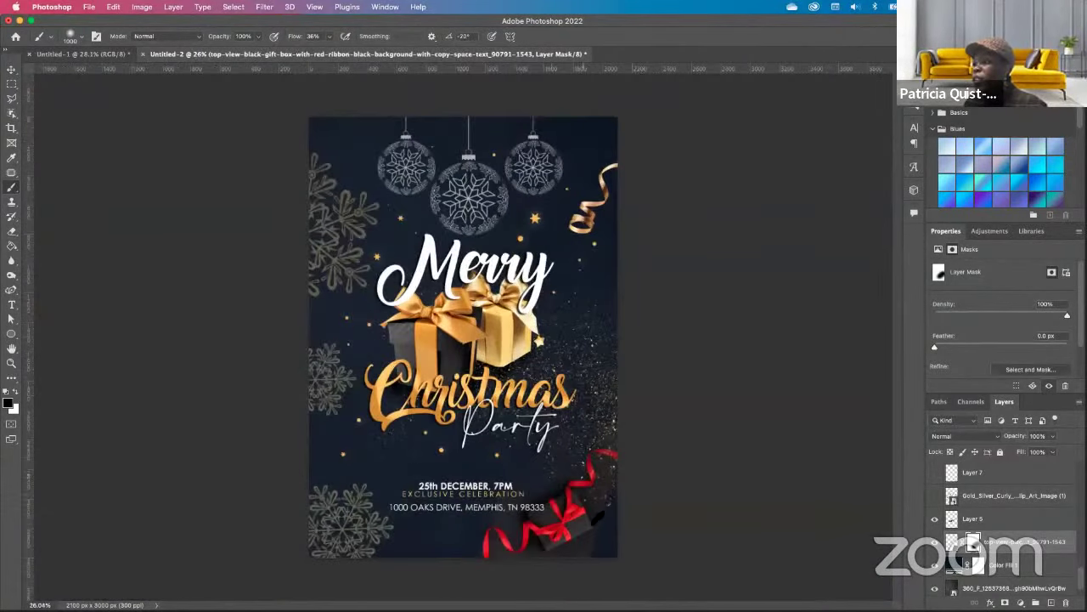
scroll(604, 499, "up", 6)
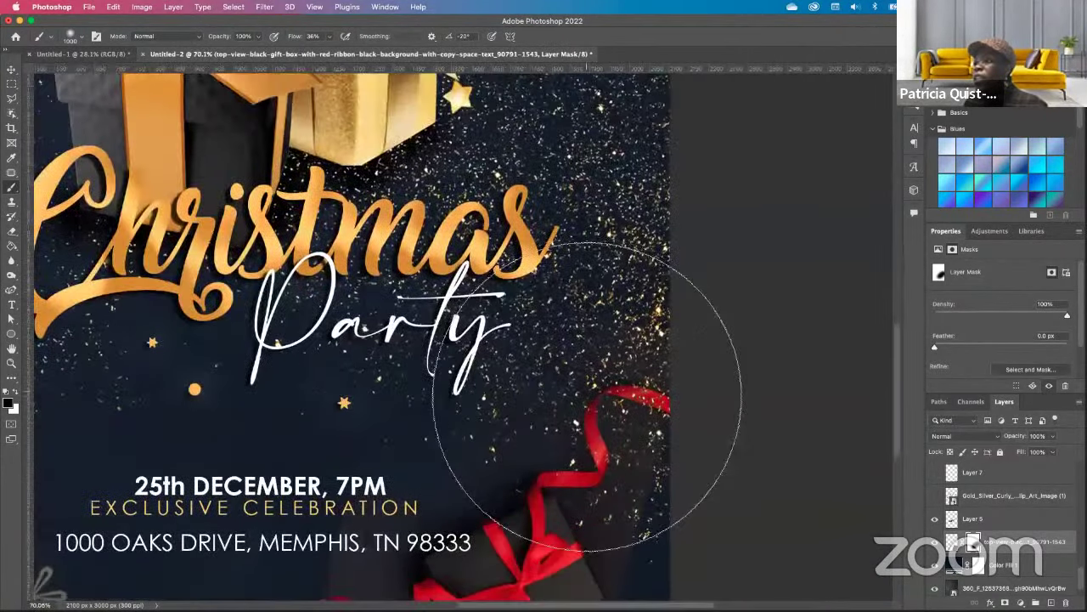
scroll(586, 397, "down", 3)
key("bracketleft")
key("bracketleft")
key("bracketleft")
key("bracketleft")
key("bracketleft")
key("bracketleft")
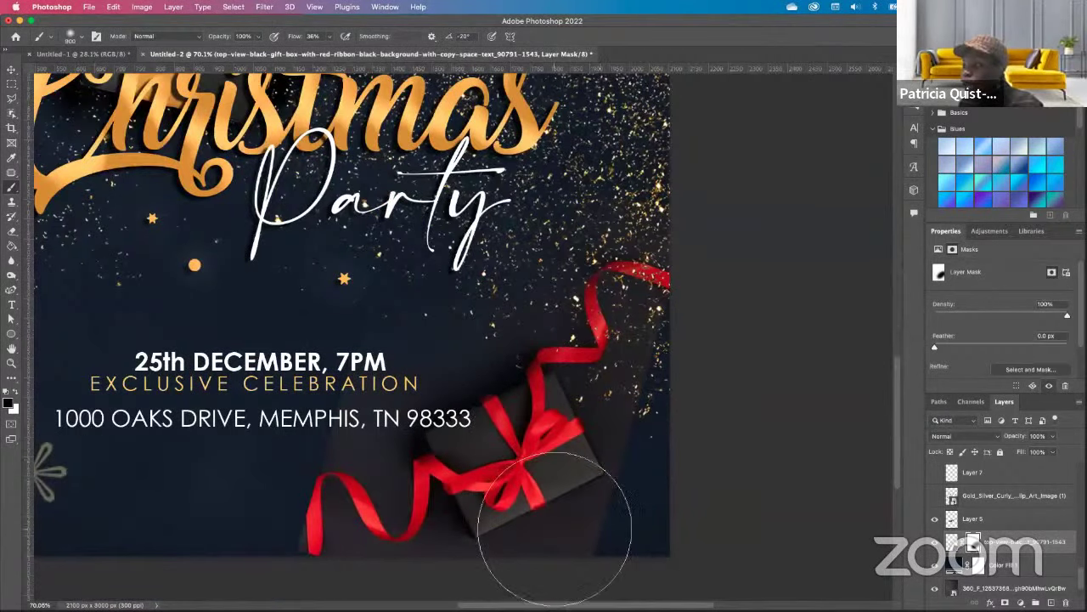
key("bracketleft")
key("bracketleft")
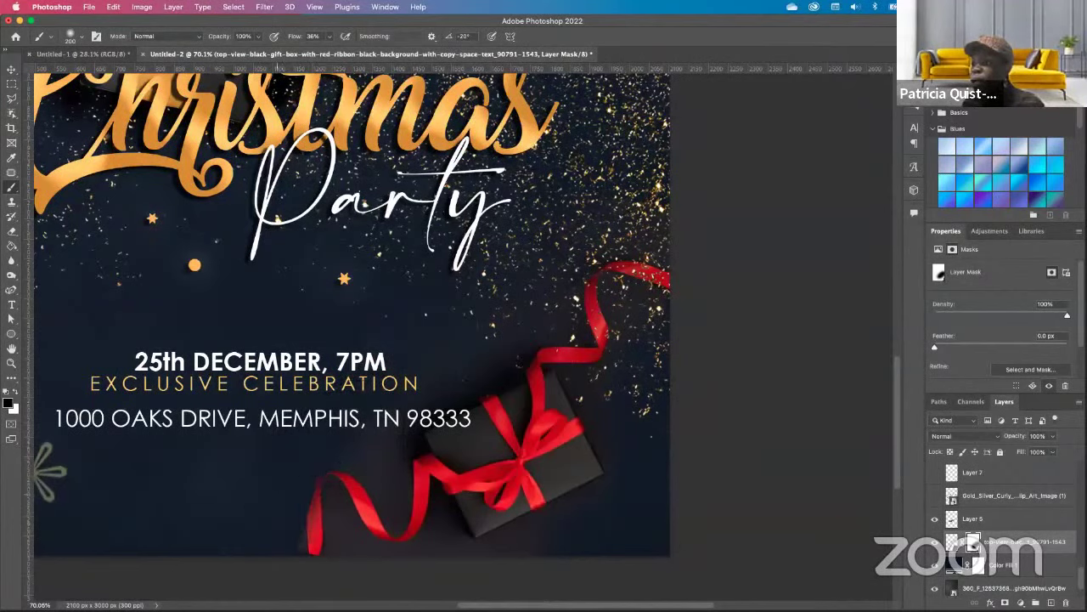
mouse_move(312, 506)
left_mouse_down()
mouse_move(313, 553)
mouse_move(313, 522)
left_mouse_up()
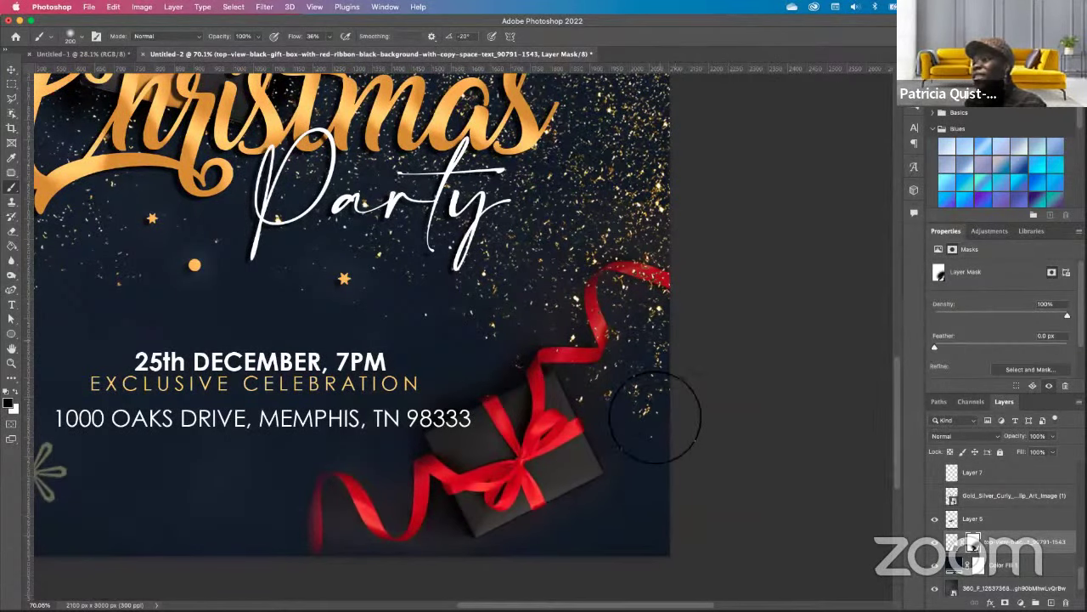
Move the masked gift box slightly right and down, closer to the poster's lower-right corner, and deselect it.
scroll(497, 459, "down", 3)
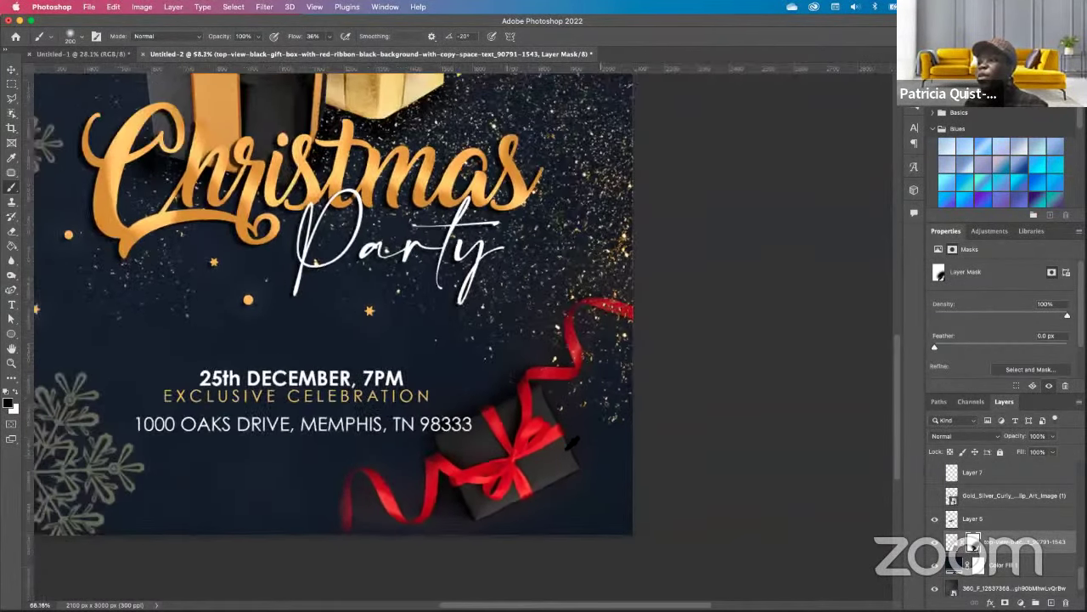
scroll(549, 465, "down", 5)
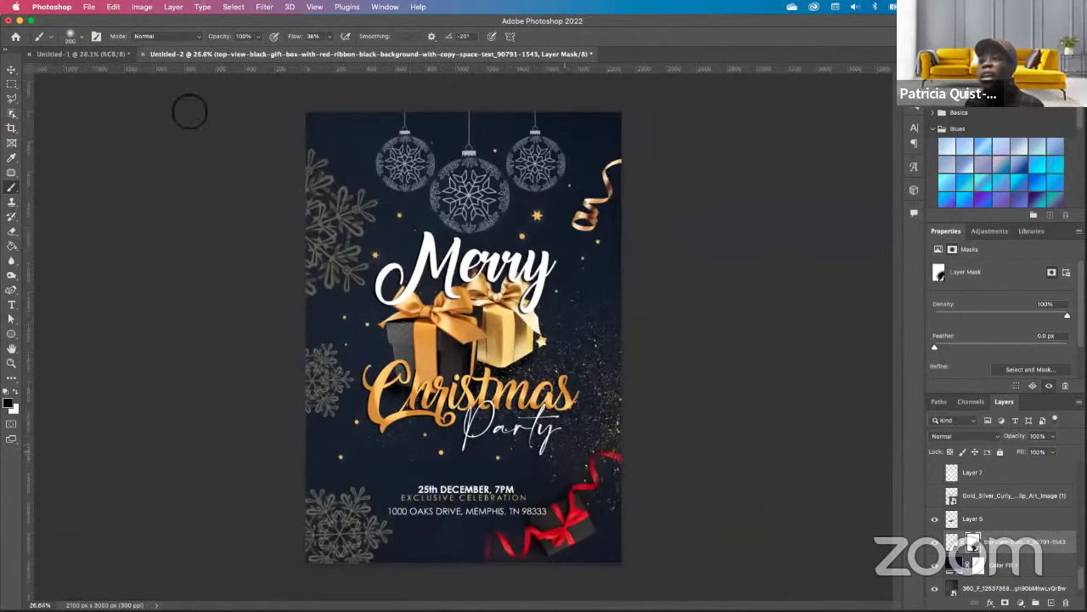
key("v")
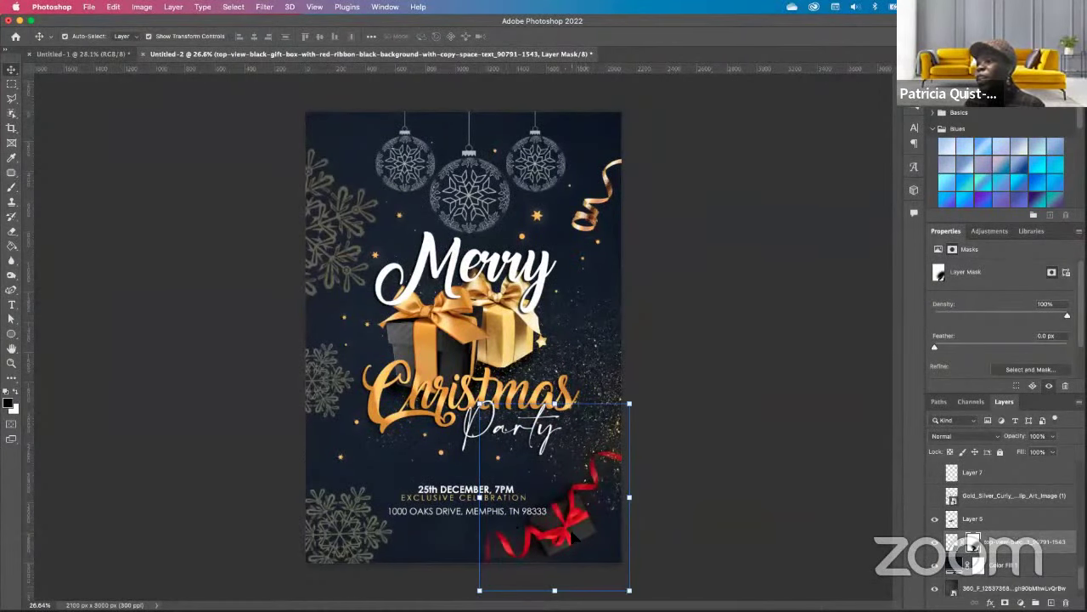
left_click_drag(573, 529, 597, 534)
left_click(741, 527)
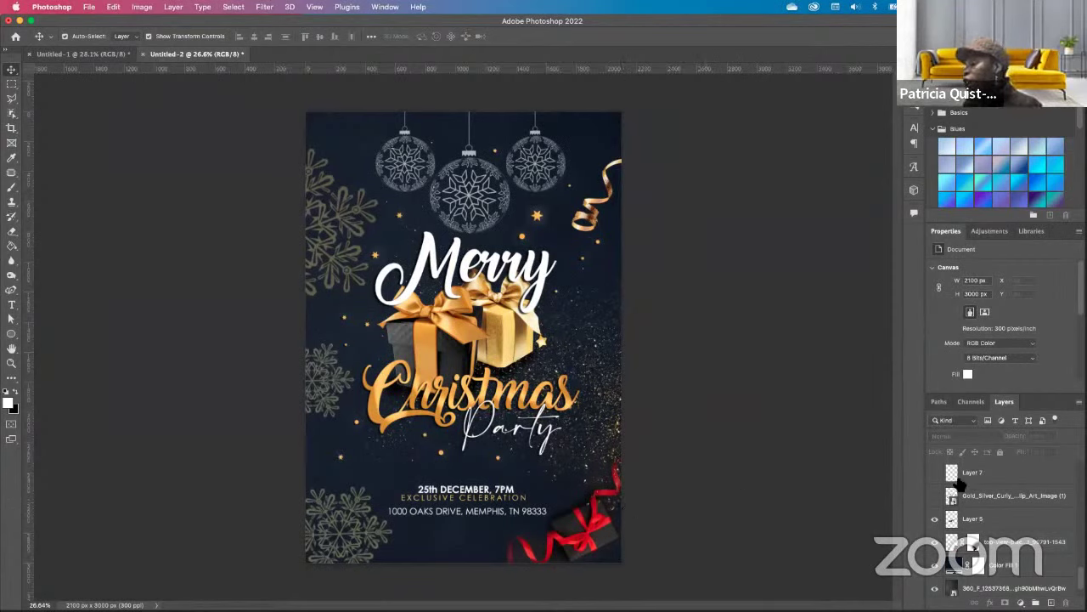
Show the merged, masked Layer 8 again and select it.
scroll(939, 514, "down", 3)
scroll(939, 514, "up", 5)
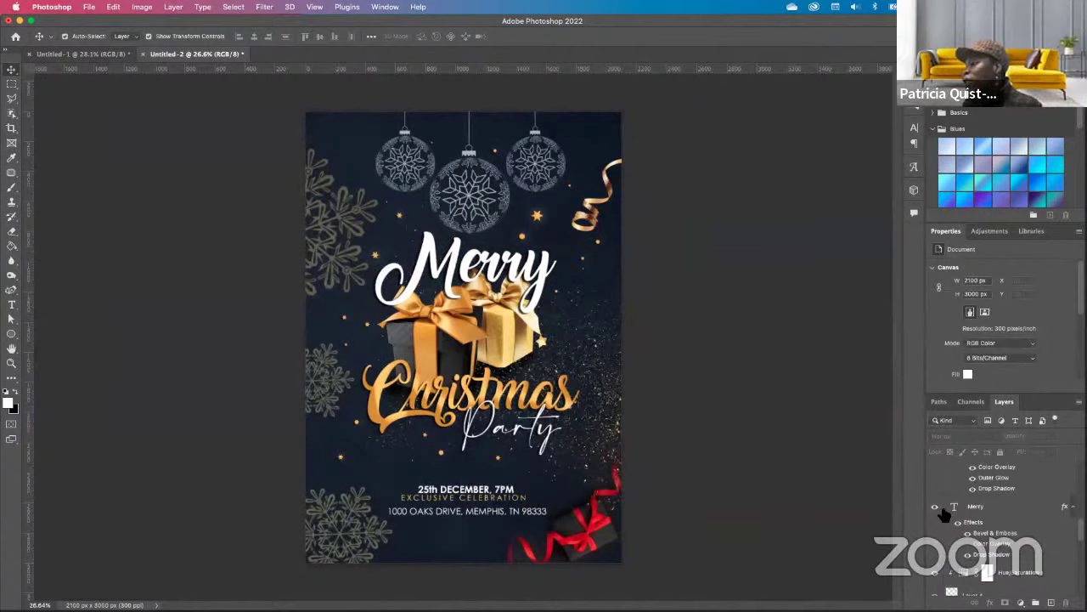
left_click(935, 497)
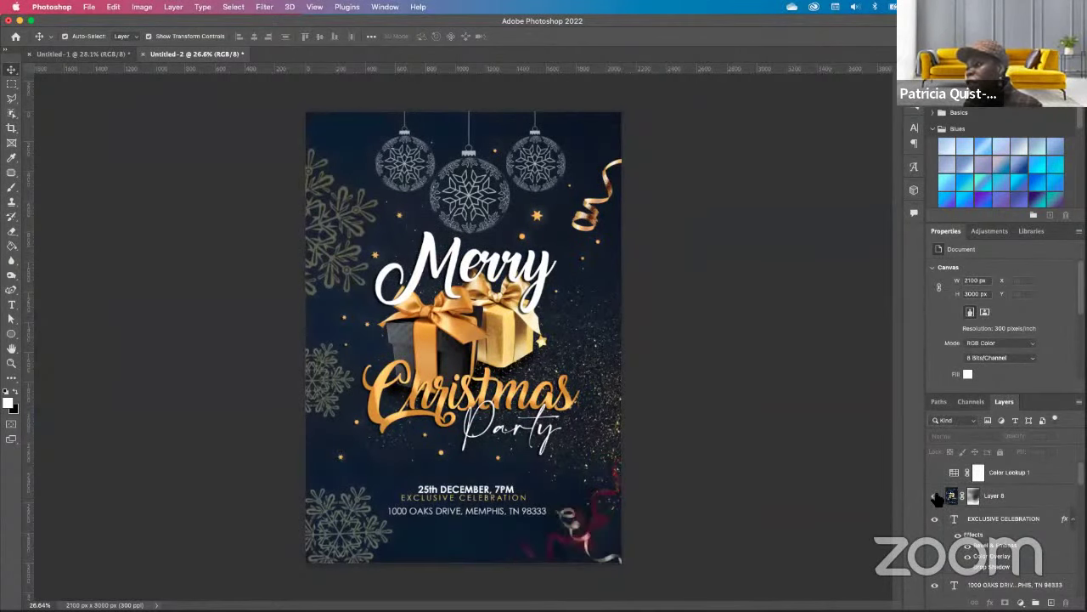
scroll(1036, 540, "down", 3)
scroll(1036, 540, "down", 2)
left_click(608, 526)
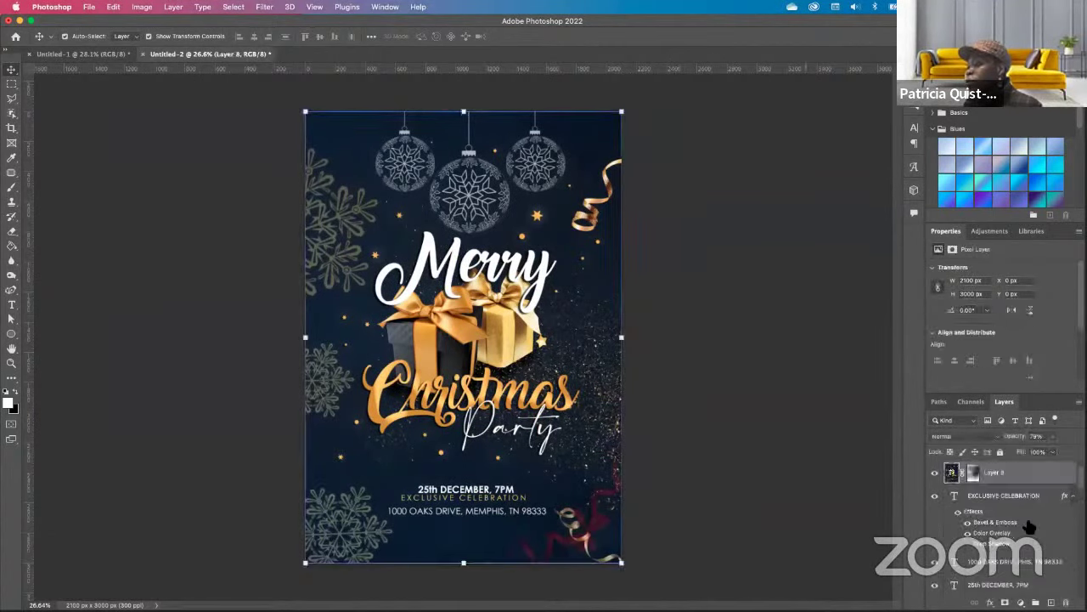
Hide the masked layer with the black gift box and red ribbon.
scroll(999, 529, "down", 10)
scroll(998, 530, "down", 5)
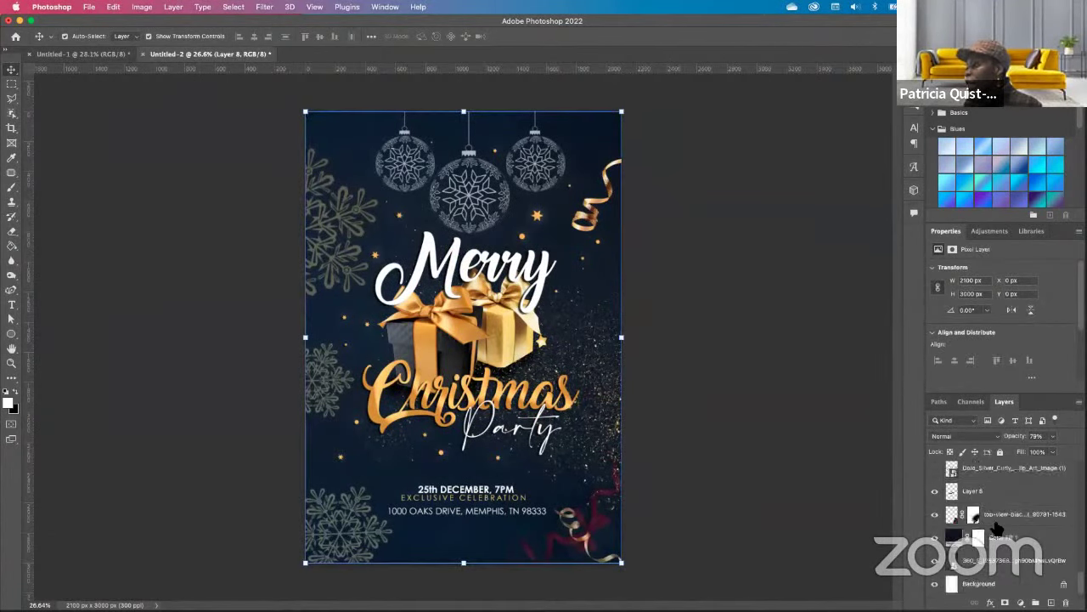
left_click(935, 514)
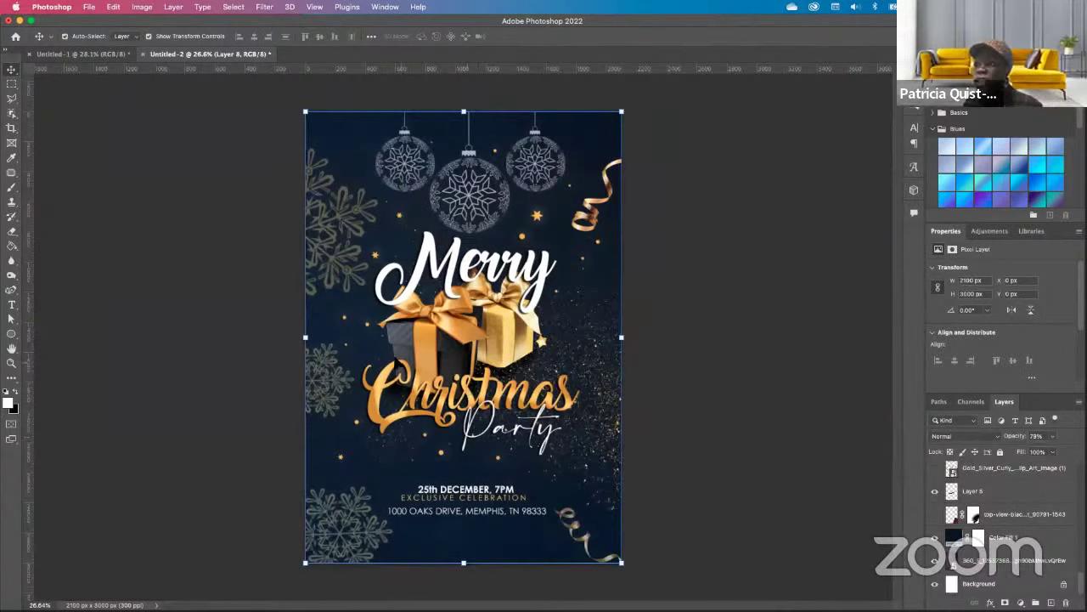
scroll(414, 313, "up", 3)
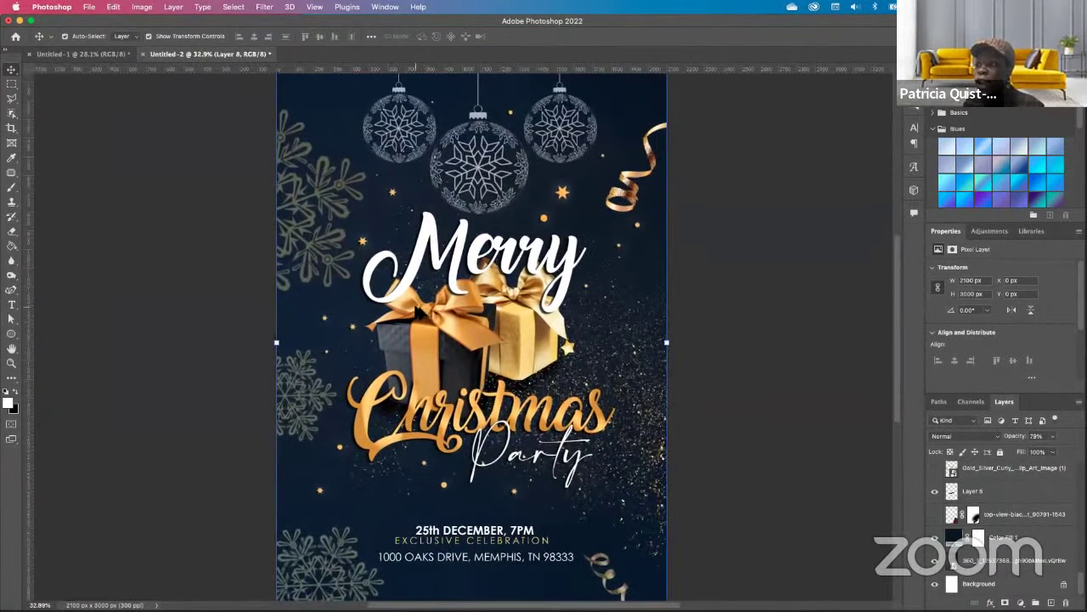
scroll(416, 313, "down", 1)
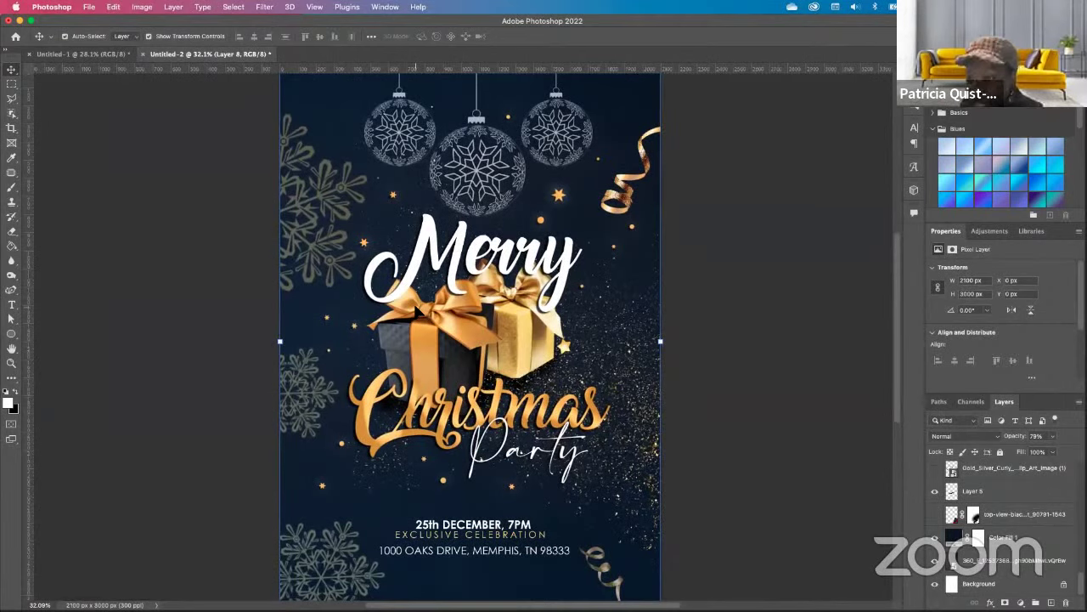